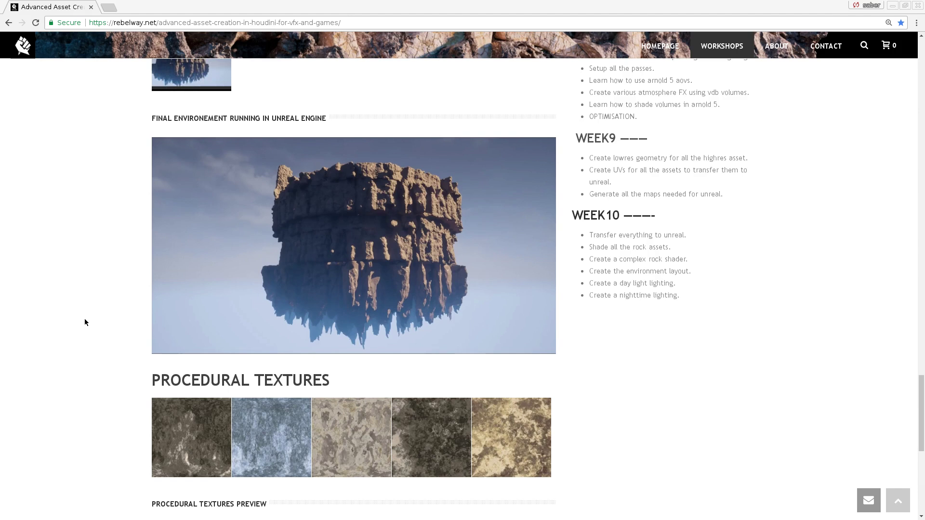
{"action": "left_click", "coordinate": [221, 268]}
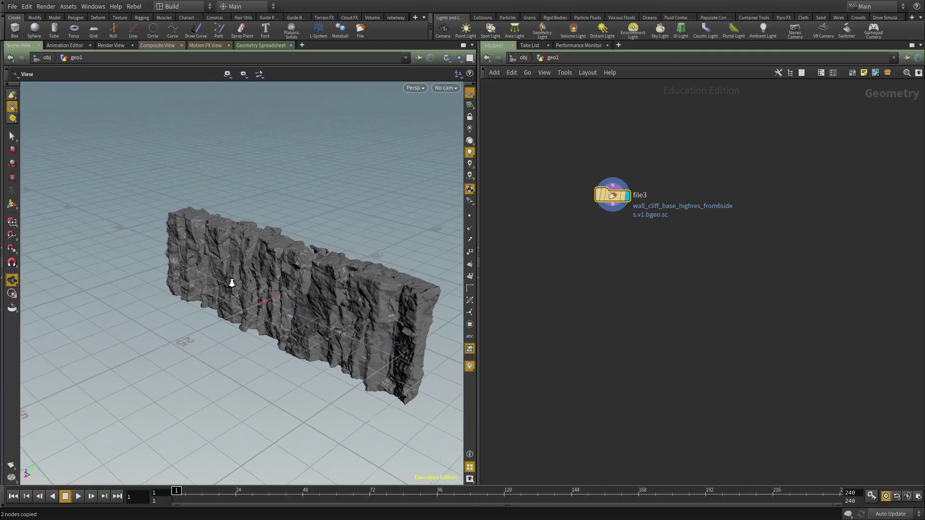
Examine the high-resolution cliff wall's mesh density up close and its overall shape from several sides
{"action": "scroll", "coordinate": [391, 288], "scroll_direction": "up", "scroll_amount": 5}
{"action": "mouse_move", "coordinate": [392, 287]}
{"action": "left_mouse_down"}
{"action": "mouse_move", "coordinate": [303, 301]}
{"action": "mouse_move", "coordinate": [295, 291]}
{"action": "mouse_move", "coordinate": [378, 279]}
{"action": "left_mouse_up"}
{"action": "scroll", "coordinate": [379, 280], "scroll_direction": "up", "scroll_amount": 5}
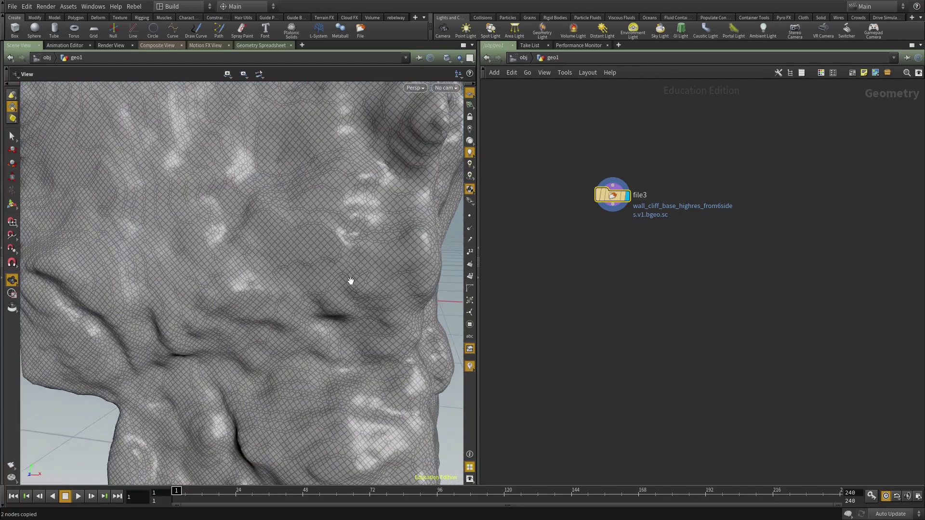
{"action": "left_click_drag", "start_coordinate": [251, 285], "coordinate": [315, 193]}
{"action": "scroll", "coordinate": [305, 197], "scroll_direction": "up", "scroll_amount": 8}
{"action": "scroll", "coordinate": [320, 211], "scroll_direction": "down", "scroll_amount": 8}
{"action": "scroll", "coordinate": [322, 252], "scroll_direction": "down", "scroll_amount": 10}
{"action": "left_click_drag", "start_coordinate": [295, 223], "coordinate": [397, 269]}
{"action": "scroll", "coordinate": [254, 269], "scroll_direction": "down", "scroll_amount": 5}
{"action": "left_click_drag", "start_coordinate": [254, 268], "coordinate": [300, 280]}
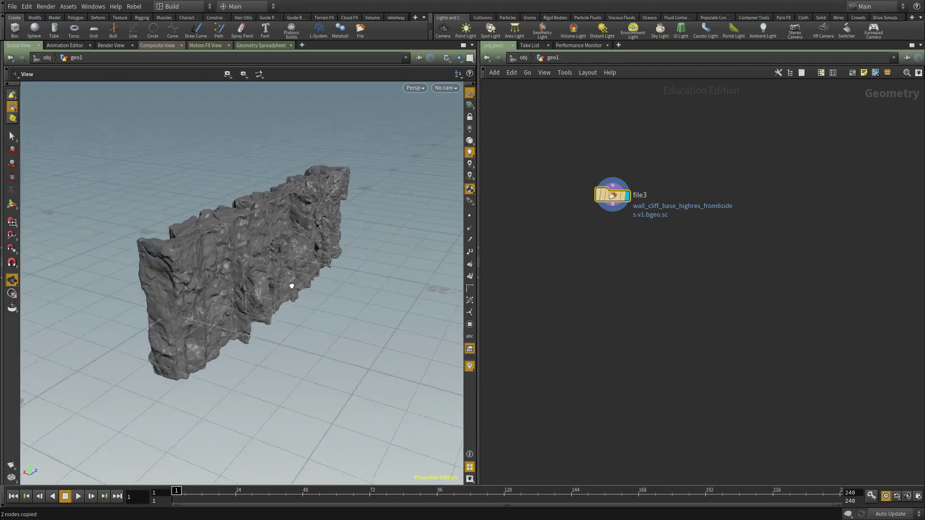
{"action": "left_click_drag", "start_coordinate": [337, 241], "coordinate": [233, 248]}
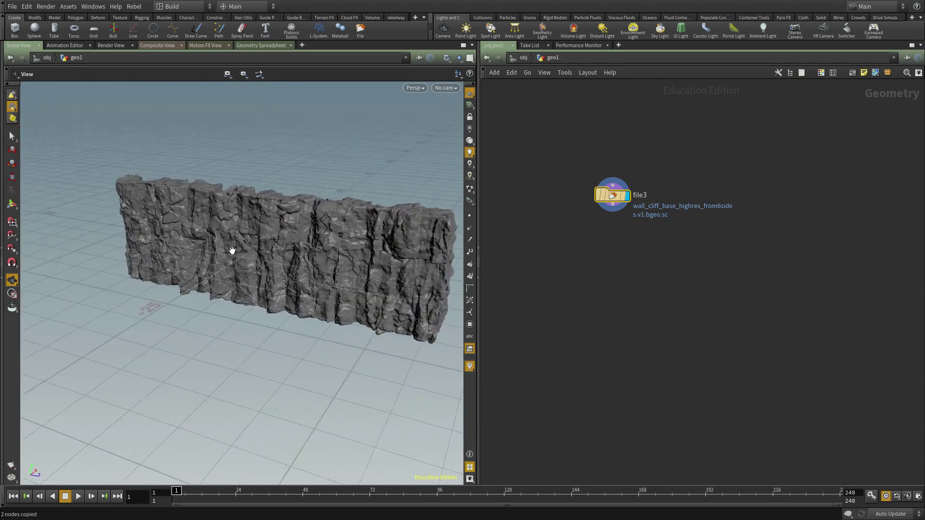
{"action": "scroll", "coordinate": [313, 232], "scroll_direction": "up", "scroll_amount": 6}
{"action": "left_click_drag", "start_coordinate": [316, 247], "coordinate": [586, 319]}
{"action": "mouse_move", "coordinate": [384, 305]}
{"action": "left_mouse_down"}
{"action": "mouse_move", "coordinate": [428, 269]}
{"action": "mouse_move", "coordinate": [410, 287]}
{"action": "mouse_move", "coordinate": [397, 283]}
{"action": "left_mouse_up"}
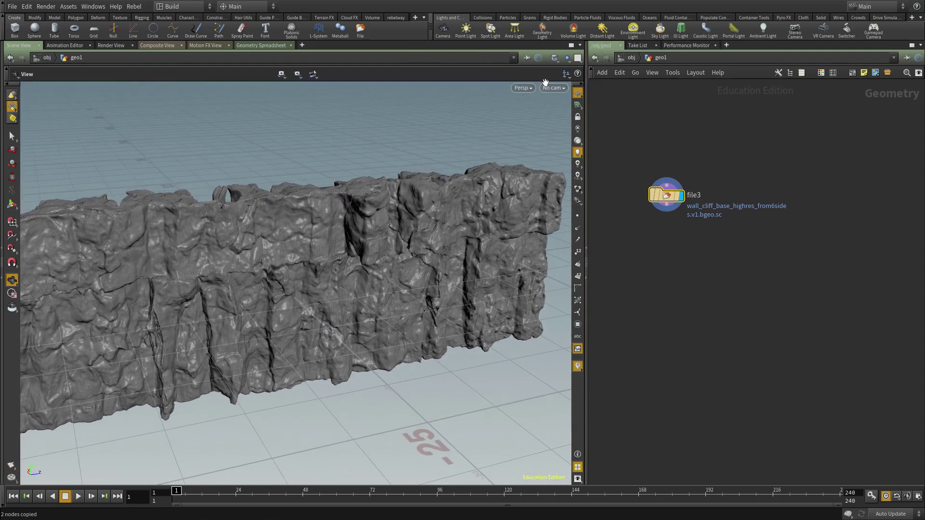
Switch the viewport to shaded display without wireframe lines on the cliff wall
{"action": "left_click", "coordinate": [554, 58]}
{"action": "left_click", "coordinate": [562, 144]}
{"action": "mouse_move", "coordinate": [357, 289]}
{"action": "left_mouse_down"}
{"action": "mouse_move", "coordinate": [296, 241]}
{"action": "mouse_move", "coordinate": [411, 214]}
{"action": "left_mouse_up"}
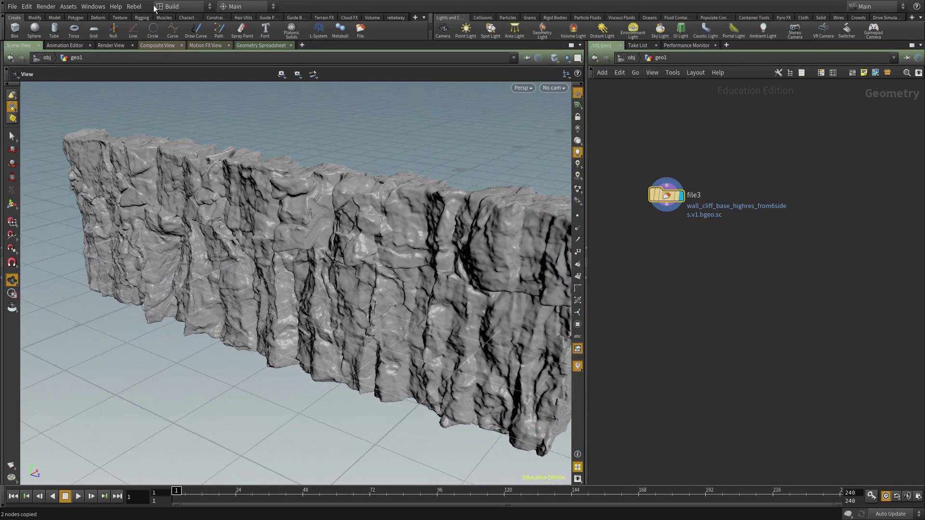
Look up the Houdini version in the program's About information and close it
{"action": "left_click", "coordinate": [119, 6]}
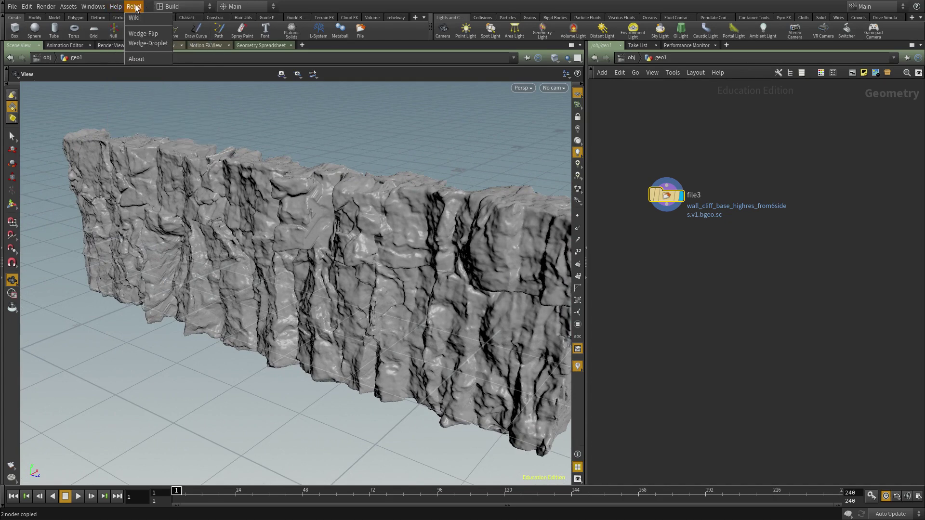
{"action": "left_click", "coordinate": [136, 148]}
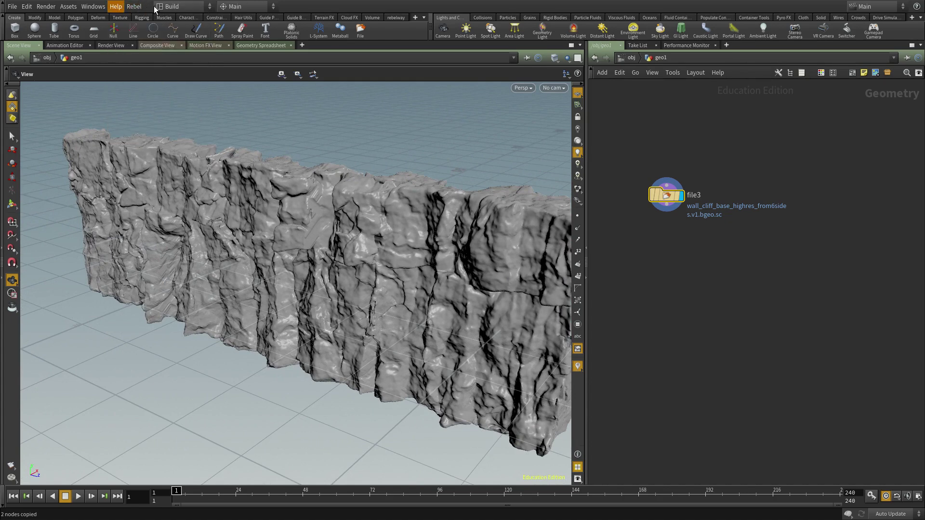
{"action": "left_click", "coordinate": [151, 36]}
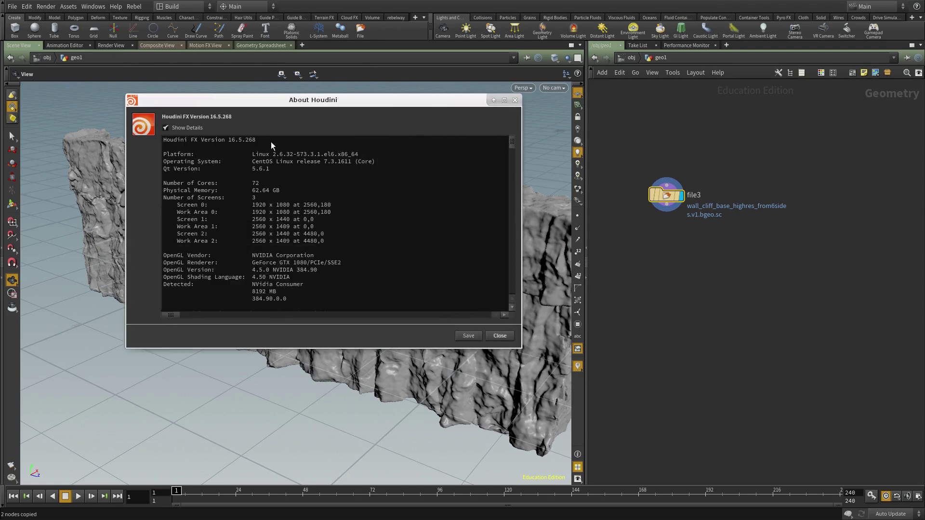
{"action": "left_click_drag", "start_coordinate": [270, 145], "coordinate": [152, 137]}
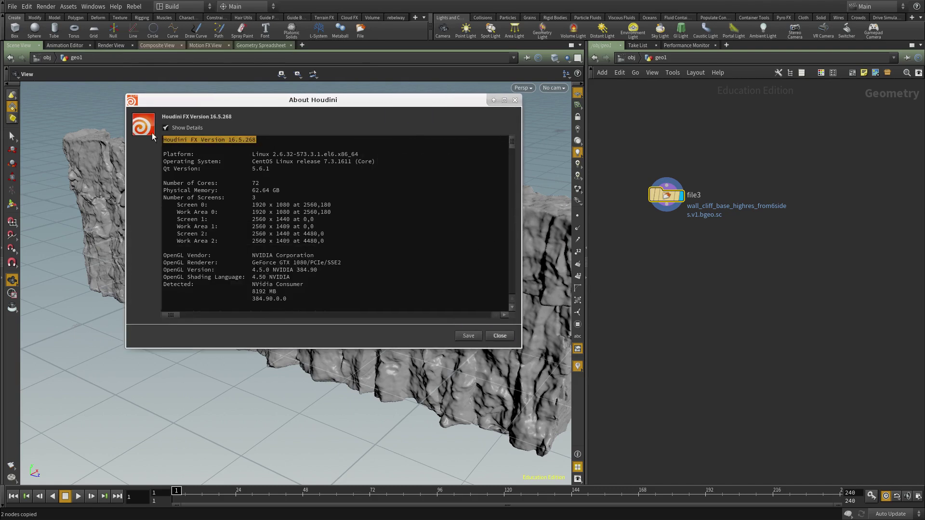
{"action": "left_click", "coordinate": [499, 335]}
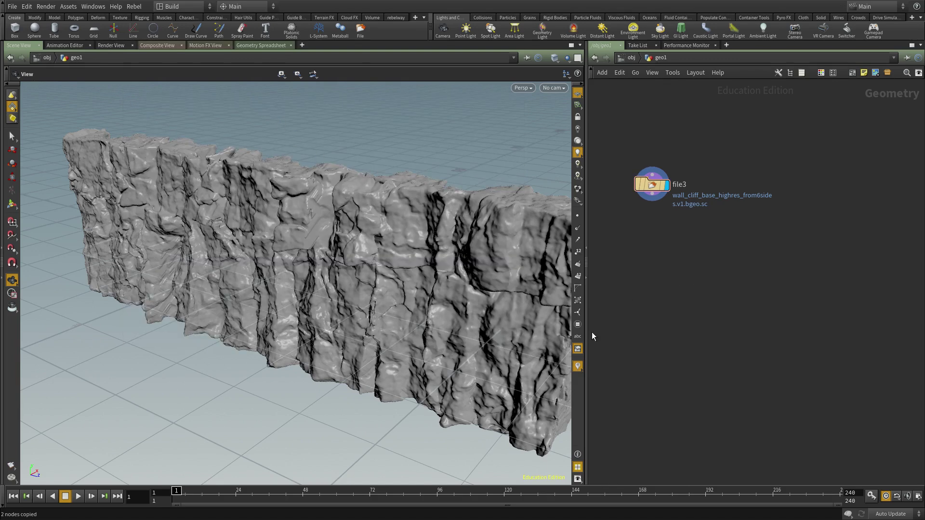
Add a PolyReduce node fed by file3, display its result and show its parameters
{"action": "left_click_drag", "start_coordinate": [587, 334], "coordinate": [358, 333]}
{"action": "key", "text": "Tab"}
{"action": "type", "text": "polyreduce"}
{"action": "key", "text": "Return"}
{"action": "left_click", "coordinate": [510, 280]}
{"action": "left_click_drag", "start_coordinate": [539, 194], "coordinate": [501, 271]}
{"action": "key", "text": "r"}
{"action": "left_click_drag", "start_coordinate": [583, 264], "coordinate": [473, 327]}
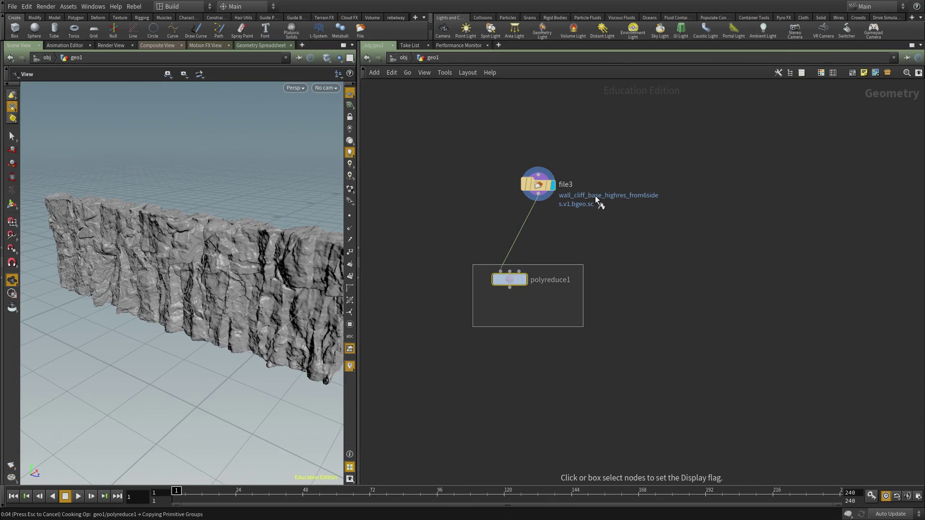
{"action": "key", "text": "p"}
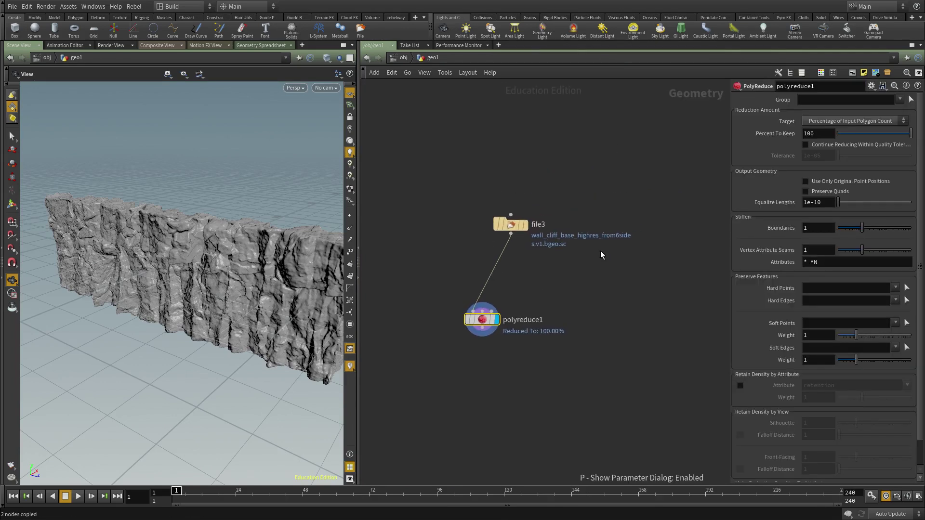
Check file3's polygon count and set polyreduce1's Percent To Keep to 1
{"action": "left_click_drag", "start_coordinate": [220, 283], "coordinate": [187, 271]}
{"action": "key", "text": "w"}
{"action": "mouse_move", "coordinate": [204, 260]}
{"action": "right_mouse_down"}
{"action": "mouse_move", "coordinate": [257, 240]}
{"action": "mouse_move", "coordinate": [337, 236]}
{"action": "mouse_move", "coordinate": [197, 263]}
{"action": "right_mouse_up"}
{"action": "middle_click", "coordinate": [511, 228]}
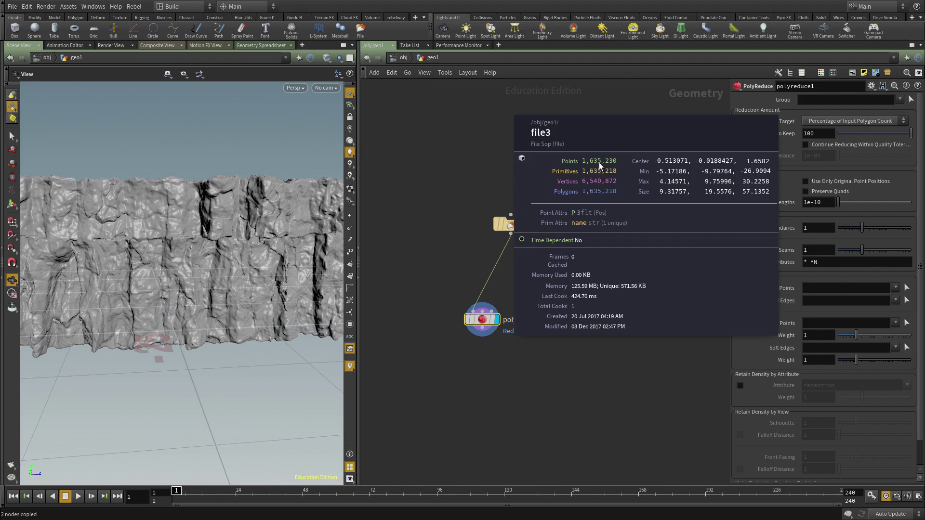
{"action": "double_click", "coordinate": [817, 132]}
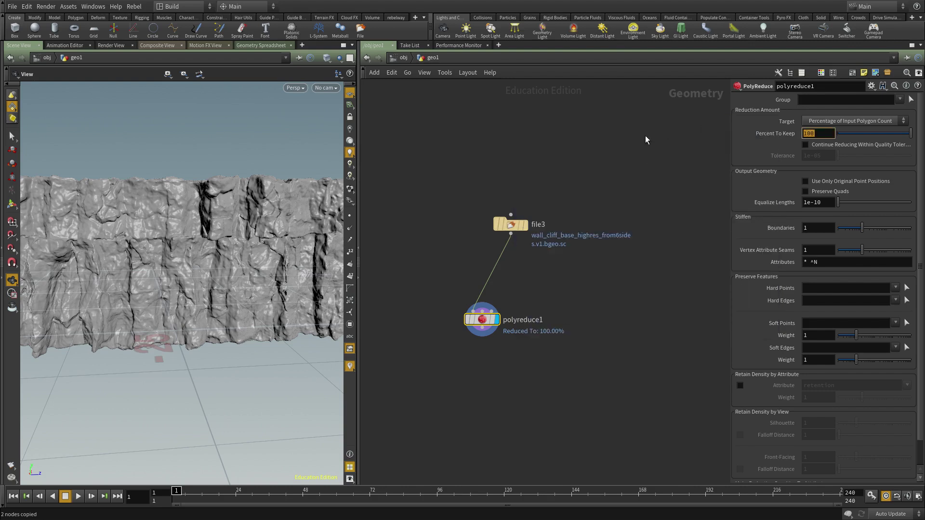
{"action": "type", "text": "1"}
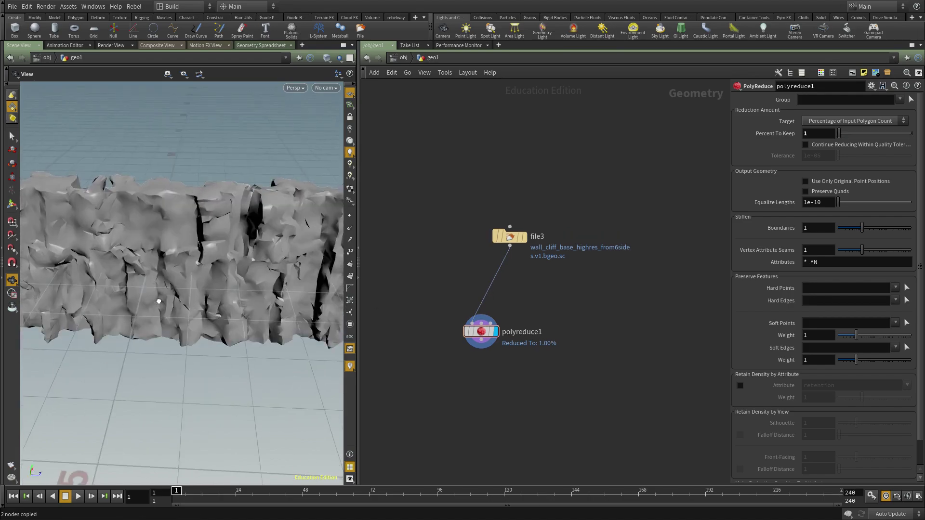
Examine the reduced cliff mesh in shaded and wireframe display from several sides in an enlarged viewport
{"action": "mouse_move", "coordinate": [158, 302]}
{"action": "left_mouse_down"}
{"action": "mouse_move", "coordinate": [193, 322]}
{"action": "mouse_move", "coordinate": [224, 302]}
{"action": "mouse_move", "coordinate": [204, 280]}
{"action": "mouse_move", "coordinate": [221, 274]}
{"action": "mouse_move", "coordinate": [206, 280]}
{"action": "left_mouse_up"}
{"action": "key", "text": "w"}
{"action": "key", "text": "w"}
{"action": "left_click_drag", "start_coordinate": [368, 306], "coordinate": [380, 319]}
{"action": "left_click_drag", "start_coordinate": [358, 208], "coordinate": [480, 216]}
{"action": "scroll", "coordinate": [344, 269], "scroll_direction": "down", "scroll_amount": 3}
{"action": "left_click_drag", "start_coordinate": [338, 270], "coordinate": [388, 265]}
{"action": "key", "text": "w"}
{"action": "scroll", "coordinate": [332, 274], "scroll_direction": "up", "scroll_amount": 3}
{"action": "mouse_move", "coordinate": [331, 275]}
{"action": "left_mouse_down"}
{"action": "mouse_move", "coordinate": [361, 254]}
{"action": "mouse_move", "coordinate": [382, 255]}
{"action": "mouse_move", "coordinate": [326, 258]}
{"action": "left_mouse_up"}
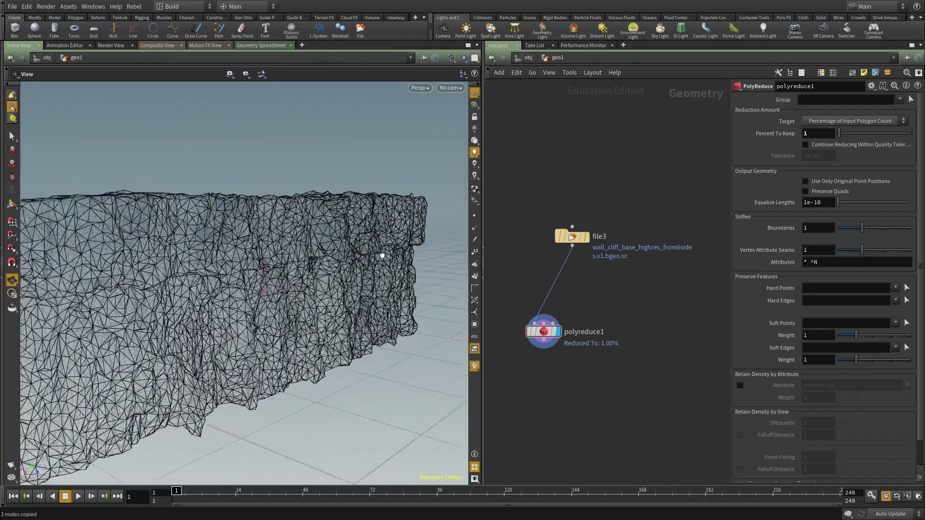
Check polyreduce1's polygon count and return the cliff to shaded display
{"action": "middle_click_drag", "start_coordinate": [571, 374], "coordinate": [571, 322]}
{"action": "middle_click", "coordinate": [545, 281]}
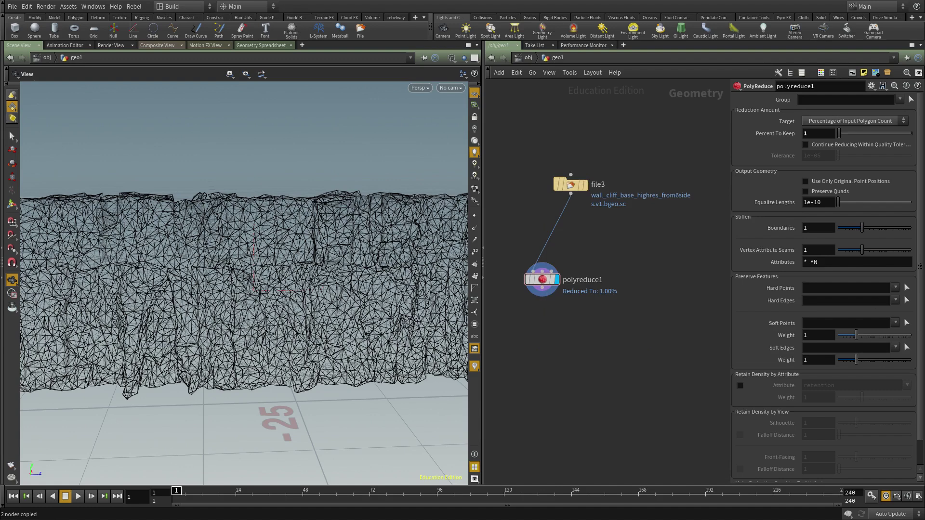
{"action": "middle_click", "coordinate": [541, 280]}
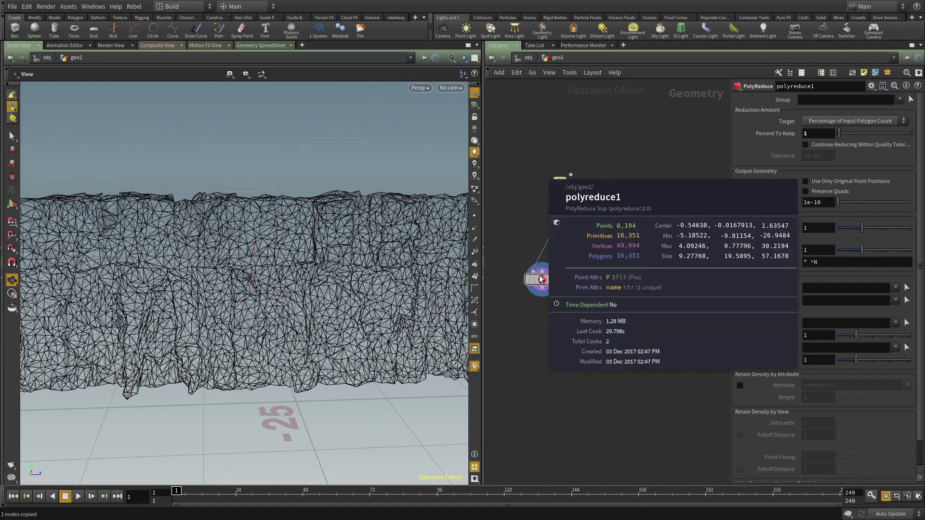
{"action": "mouse_move", "coordinate": [232, 313]}
{"action": "left_mouse_down"}
{"action": "mouse_move", "coordinate": [325, 294]}
{"action": "mouse_move", "coordinate": [317, 296]}
{"action": "left_mouse_up"}
{"action": "key", "text": "shift+w"}
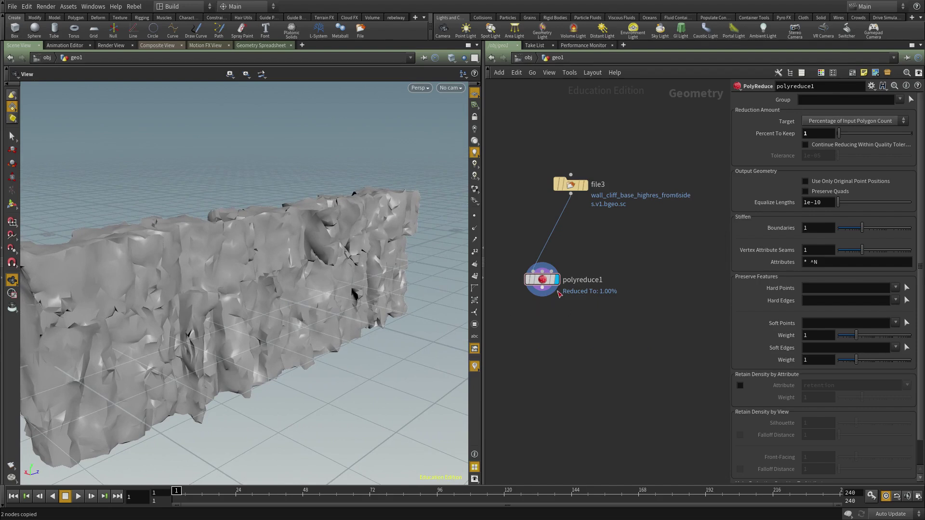
Set polyreduce1's Percent To Keep to 2 and check the resulting polygon count
{"action": "middle_click", "coordinate": [542, 281]}
{"action": "key", "text": "Return"}
{"action": "middle_click_drag", "start_coordinate": [612, 237], "coordinate": [614, 254]}
{"action": "scroll", "coordinate": [614, 255], "scroll_direction": "down", "scroll_amount": 1}
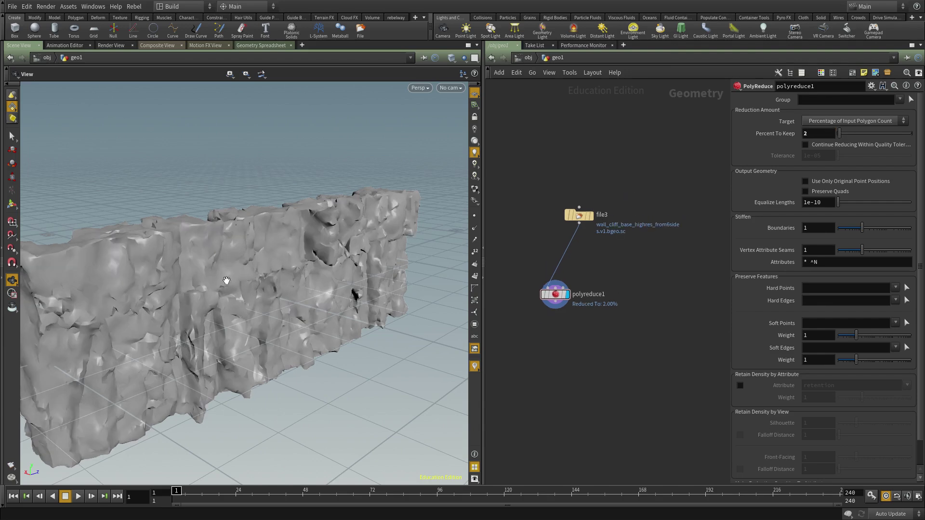
{"action": "left_click_drag", "start_coordinate": [295, 276], "coordinate": [473, 261]}
{"action": "middle_click", "coordinate": [554, 295]}
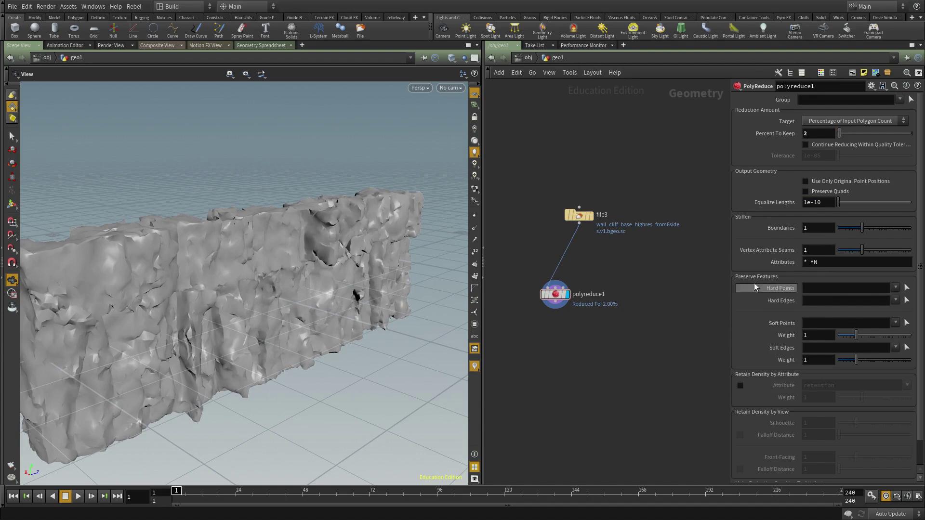
{"action": "middle_click", "coordinate": [554, 295]}
Inspect the 2 percent mesh in wireframe from the sides, above and both ends of the wall
{"action": "mouse_move", "coordinate": [131, 328]}
{"action": "left_mouse_down"}
{"action": "mouse_move", "coordinate": [250, 297]}
{"action": "mouse_move", "coordinate": [329, 301]}
{"action": "mouse_move", "coordinate": [371, 275]}
{"action": "mouse_move", "coordinate": [335, 262]}
{"action": "mouse_move", "coordinate": [360, 288]}
{"action": "mouse_move", "coordinate": [415, 283]}
{"action": "mouse_move", "coordinate": [299, 259]}
{"action": "mouse_move", "coordinate": [337, 270]}
{"action": "mouse_move", "coordinate": [377, 263]}
{"action": "left_mouse_up"}
{"action": "key", "text": "w"}
{"action": "left_click_drag", "start_coordinate": [205, 326], "coordinate": [256, 189]}
{"action": "left_click_drag", "start_coordinate": [245, 362], "coordinate": [264, 258]}
{"action": "left_click_drag", "start_coordinate": [268, 330], "coordinate": [282, 96]}
{"action": "left_click_drag", "start_coordinate": [314, 298], "coordinate": [311, 259]}
{"action": "left_click_drag", "start_coordinate": [253, 85], "coordinate": [291, 261]}
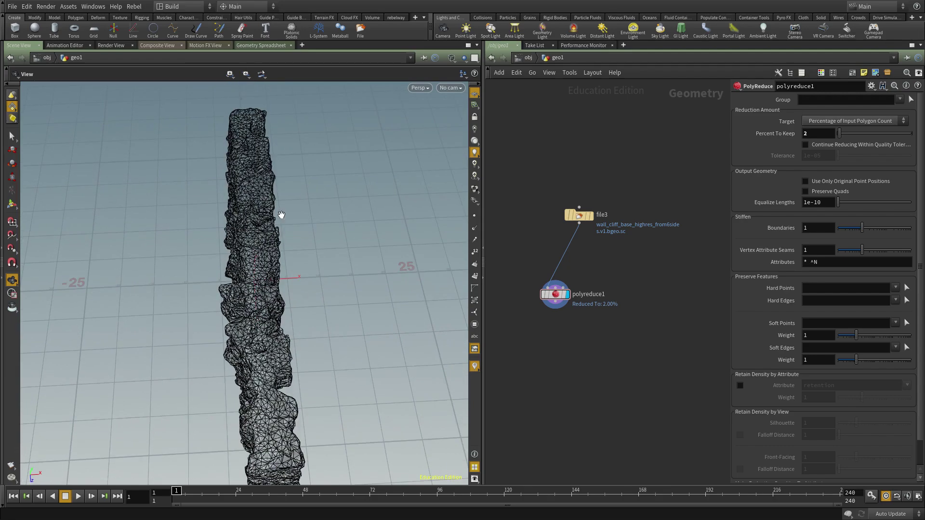
{"action": "left_click_drag", "start_coordinate": [254, 123], "coordinate": [247, 105]}
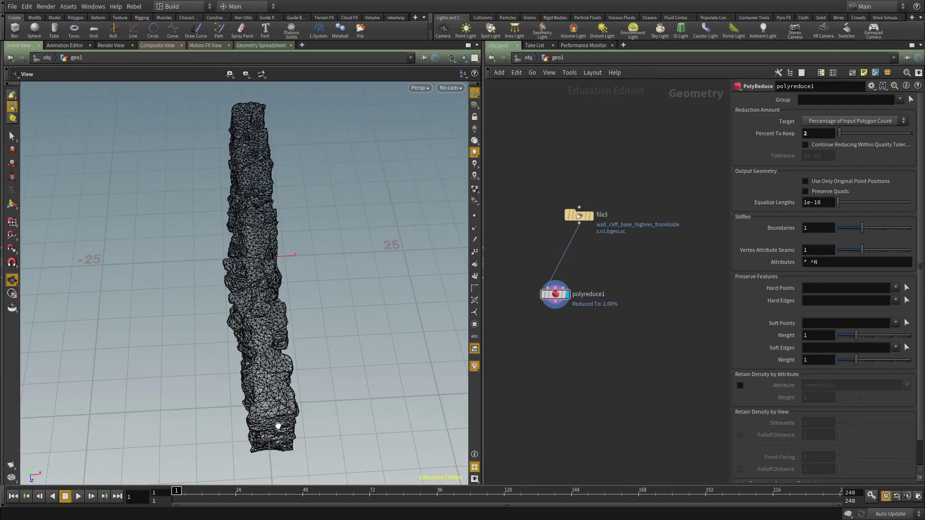
{"action": "left_click_drag", "start_coordinate": [278, 443], "coordinate": [298, 313]}
{"action": "left_click_drag", "start_coordinate": [321, 275], "coordinate": [401, 318]}
Add a Group Create node after polyreduce1, display it and set its group type to Points
{"action": "left_click_drag", "start_coordinate": [483, 303], "coordinate": [360, 300]}
{"action": "scroll", "coordinate": [501, 373], "scroll_direction": "up", "scroll_amount": 3}
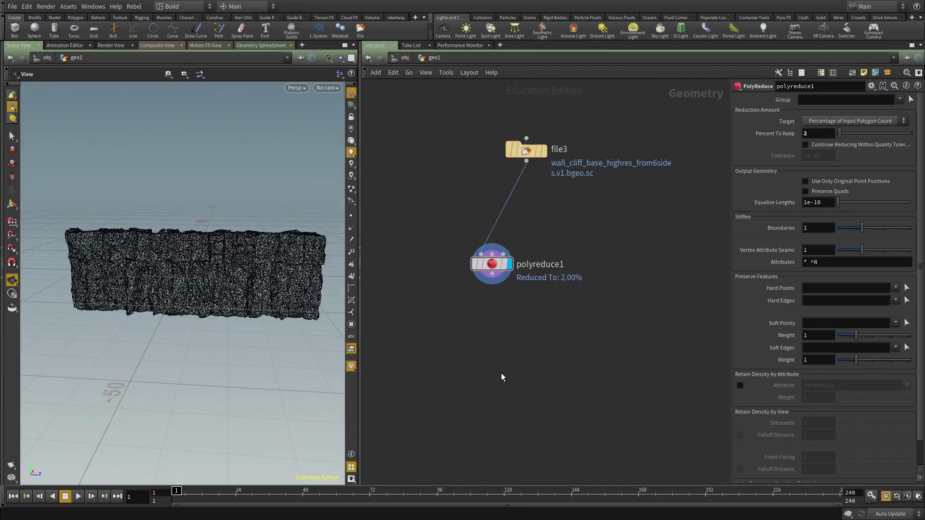
{"action": "key", "text": "Tab"}
{"action": "mouse_move", "coordinate": [554, 223]}
{"action": "left_click", "coordinate": [597, 226]}
{"action": "left_click", "coordinate": [515, 315]}
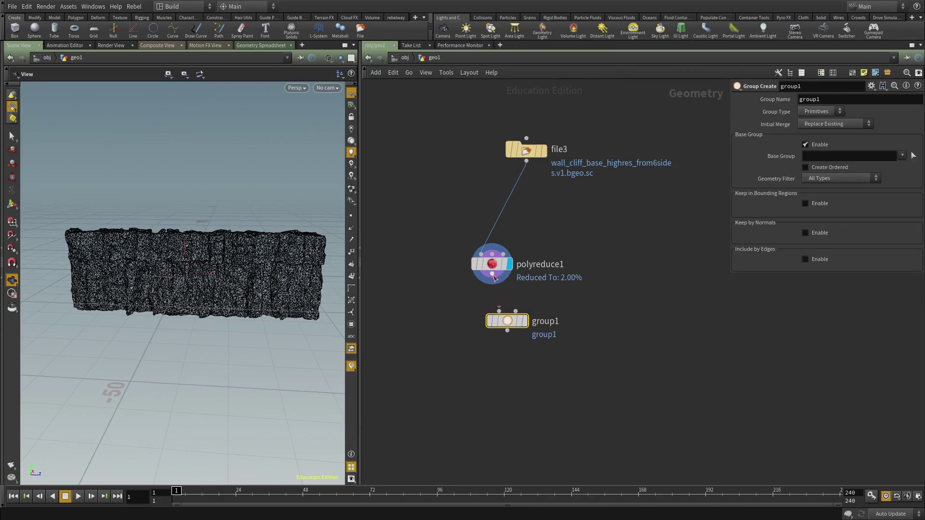
{"action": "left_click_drag", "start_coordinate": [122, 316], "coordinate": [210, 339]}
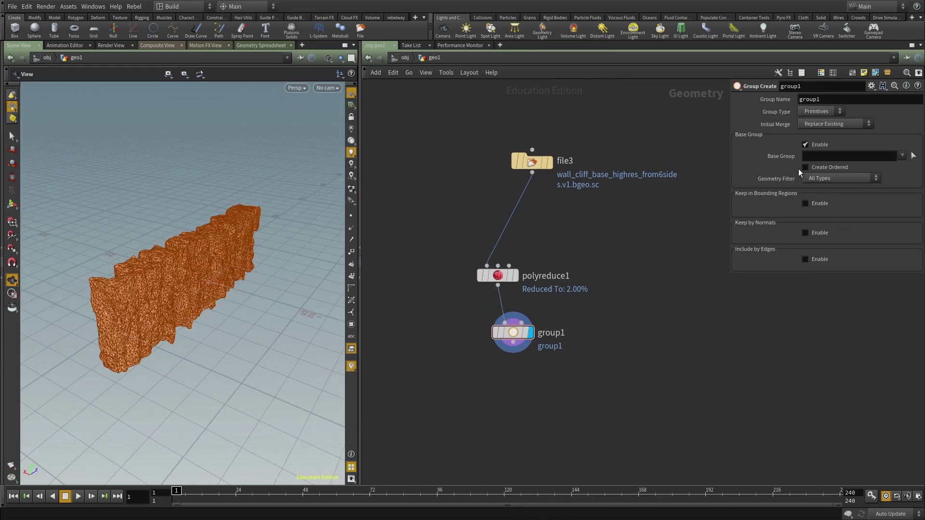
{"action": "left_click", "coordinate": [823, 112]}
{"action": "left_click", "coordinate": [819, 120]}
Pick point 2499 at the upper edge of the wall's end as group1's base group
{"action": "left_click_drag", "start_coordinate": [155, 270], "coordinate": [193, 274]}
{"action": "left_click", "coordinate": [914, 158]}
{"action": "right_click_drag", "start_coordinate": [149, 318], "coordinate": [222, 297]}
{"action": "middle_click_drag", "start_coordinate": [221, 297], "coordinate": [229, 303]}
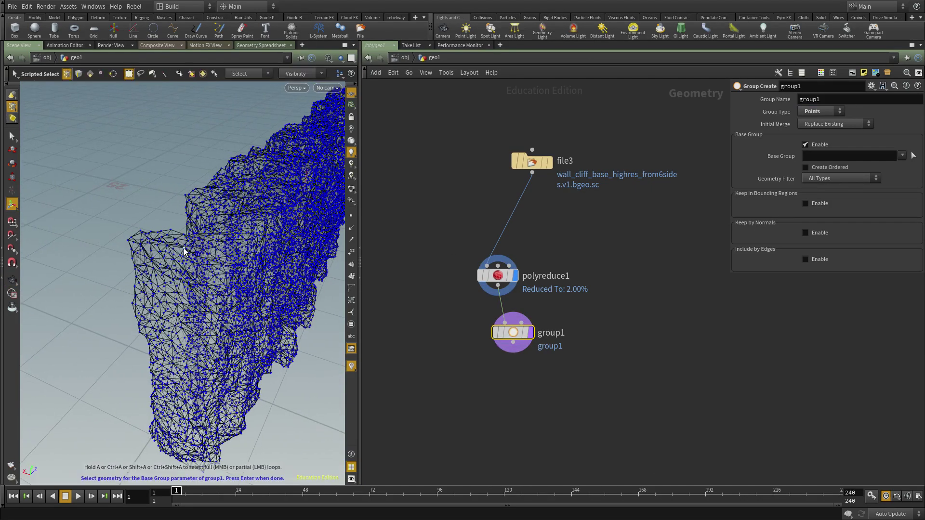
{"action": "key", "text": "Return"}
Switch the viewport to shaded display with wireframe edges and check the picked point on the wall
{"action": "mouse_move", "coordinate": [182, 269]}
{"action": "left_mouse_down"}
{"action": "mouse_move", "coordinate": [212, 256]}
{"action": "mouse_move", "coordinate": [256, 324]}
{"action": "mouse_move", "coordinate": [250, 244]}
{"action": "mouse_move", "coordinate": [268, 223]}
{"action": "left_mouse_up"}
{"action": "key", "text": "w"}
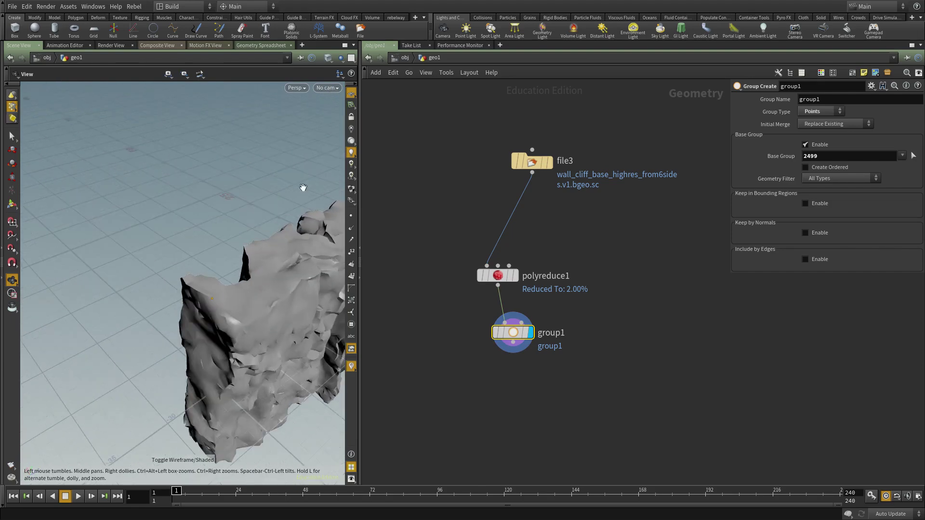
{"action": "left_click", "coordinate": [328, 57]}
{"action": "left_click", "coordinate": [357, 136]}
{"action": "left_click_drag", "start_coordinate": [188, 320], "coordinate": [214, 306]}
{"action": "scroll", "coordinate": [241, 307], "scroll_direction": "up", "scroll_amount": 5}
{"action": "scroll", "coordinate": [241, 303], "scroll_direction": "down", "scroll_amount": 6}
{"action": "scroll", "coordinate": [241, 302], "scroll_direction": "down", "scroll_amount": 1}
Name the point group of group1 "start"
{"action": "middle_click_drag", "start_coordinate": [656, 333], "coordinate": [644, 327]}
{"action": "type", "text": "start"}
{"action": "key", "text": "Return"}
Duplicate group1, connect and display the copy below it, and name its group "end1"
{"action": "middle_click_drag", "start_coordinate": [592, 394], "coordinate": [598, 364]}
{"action": "key", "text": "ctrl+c"}
{"action": "key", "text": "ctrl+v"}
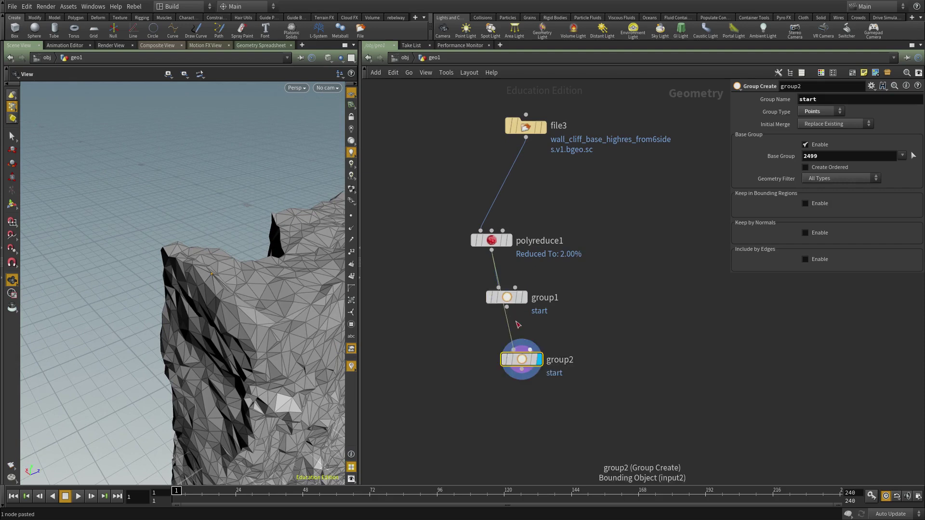
{"action": "left_click_drag", "start_coordinate": [823, 100], "coordinate": [572, 126]}
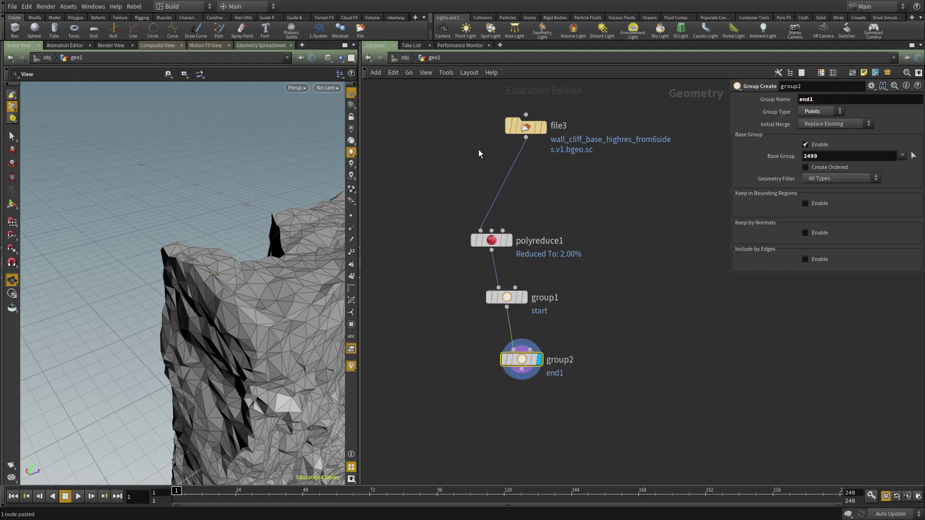
{"action": "middle_click_drag", "start_coordinate": [588, 383], "coordinate": [586, 350]}
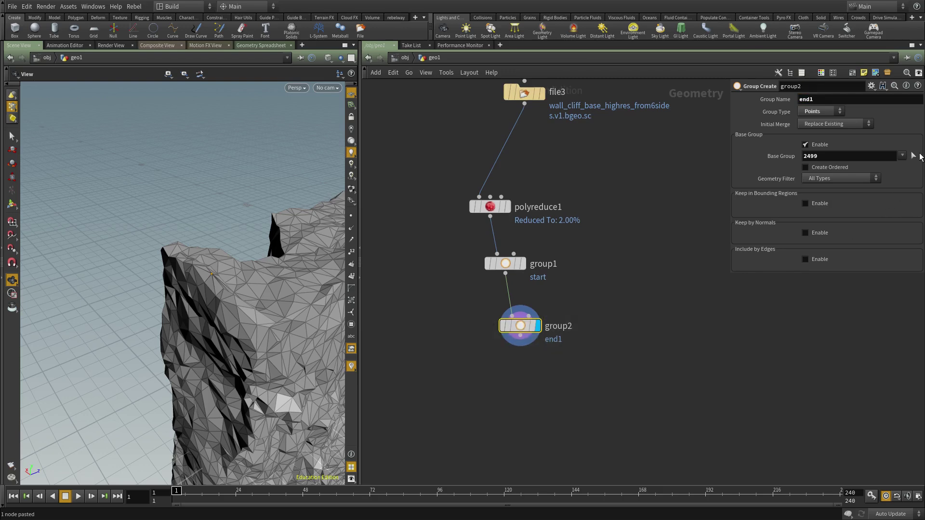
Replace the base group of end1 with point 8383, picked on the cliff wall
{"action": "left_click", "coordinate": [913, 155]}
{"action": "right_click_drag", "start_coordinate": [207, 284], "coordinate": [233, 287], "text": "alt"}
{"action": "left_click_drag", "start_coordinate": [233, 286], "coordinate": [216, 263], "text": "alt"}
{"action": "right_click_drag", "start_coordinate": [216, 263], "coordinate": [246, 263], "text": "alt"}
{"action": "key", "text": "Return"}
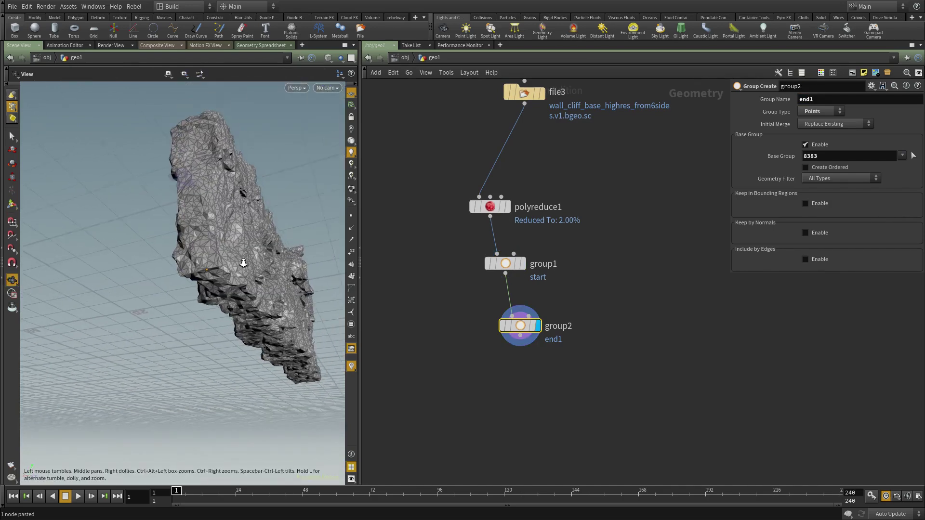
{"action": "left_click_drag", "start_coordinate": [247, 262], "coordinate": [257, 285], "text": "alt"}
Duplicate group2, connect and display the copy below it, and name its group "end2"
{"action": "left_click_drag", "start_coordinate": [634, 388], "coordinate": [475, 314]}
{"action": "key", "text": "ctrl+c"}
{"action": "key", "text": "ctrl+v"}
{"action": "left_click", "coordinate": [521, 335]}
{"action": "left_click", "coordinate": [516, 362]}
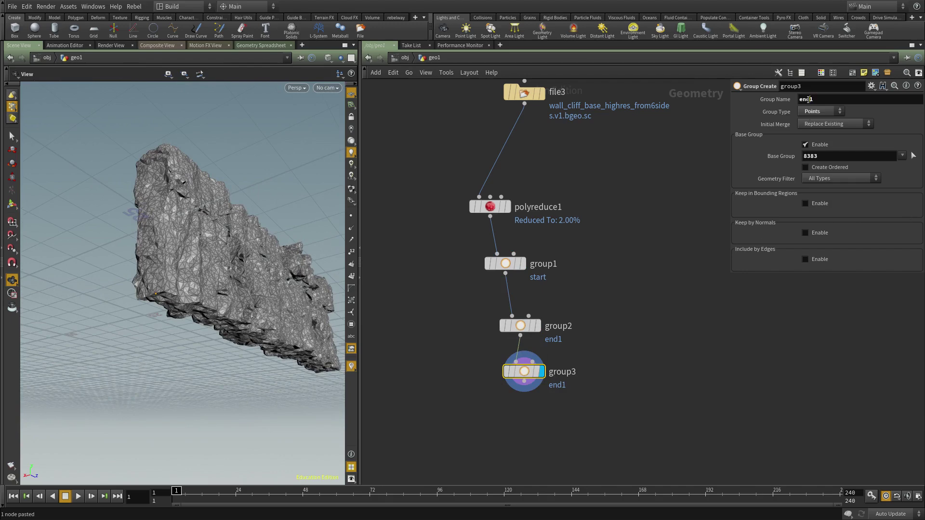
{"action": "left_click", "coordinate": [679, 330]}
Replace the base group of end2 with point 8172, picked on the near end of the cliff wall
{"action": "right_click_drag", "start_coordinate": [169, 302], "coordinate": [217, 302], "text": "alt"}
{"action": "left_click_drag", "start_coordinate": [217, 302], "coordinate": [236, 318], "text": "alt"}
{"action": "right_click_drag", "start_coordinate": [236, 318], "coordinate": [255, 318], "text": "alt"}
{"action": "middle_click_drag", "start_coordinate": [255, 318], "coordinate": [221, 304], "text": "alt"}
{"action": "right_click_drag", "start_coordinate": [221, 304], "coordinate": [260, 307], "text": "alt"}
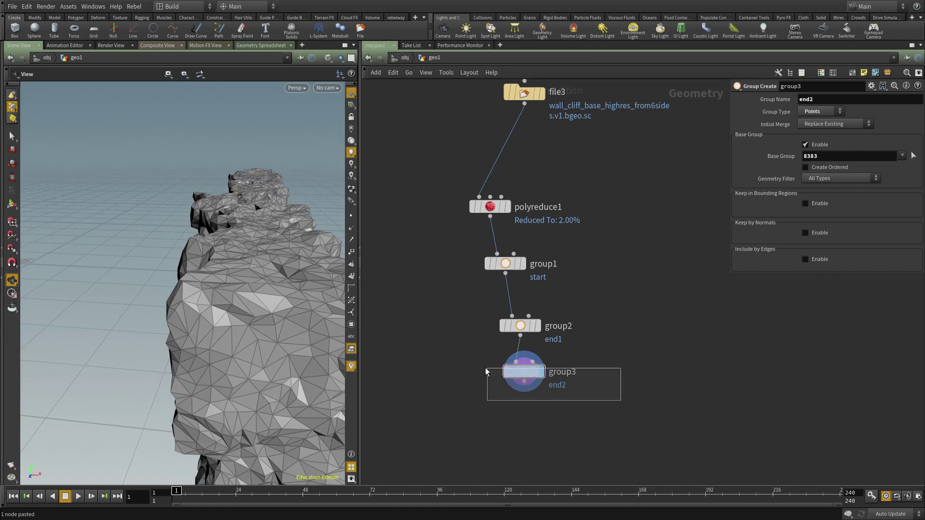
{"action": "left_click", "coordinate": [913, 156]}
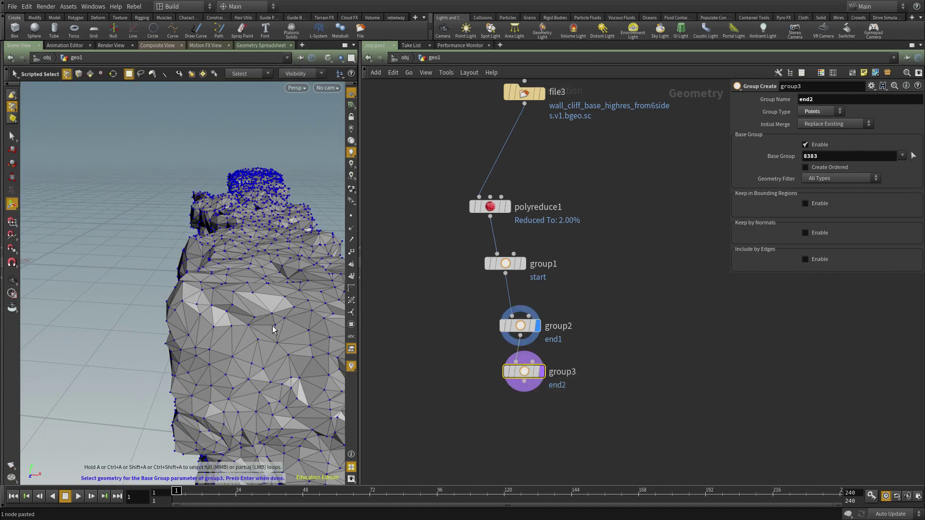
{"action": "left_click", "coordinate": [251, 294]}
{"action": "key", "text": "Return"}
Duplicate group3, then connect and display the copy below it
{"action": "right_click_drag", "start_coordinate": [250, 293], "coordinate": [244, 299], "text": "alt"}
{"action": "left_click_drag", "start_coordinate": [244, 299], "coordinate": [280, 308], "text": "alt"}
{"action": "left_click_drag", "start_coordinate": [592, 422], "coordinate": [468, 352]}
{"action": "key", "text": "ctrl+c"}
{"action": "key", "text": "ctrl+v"}
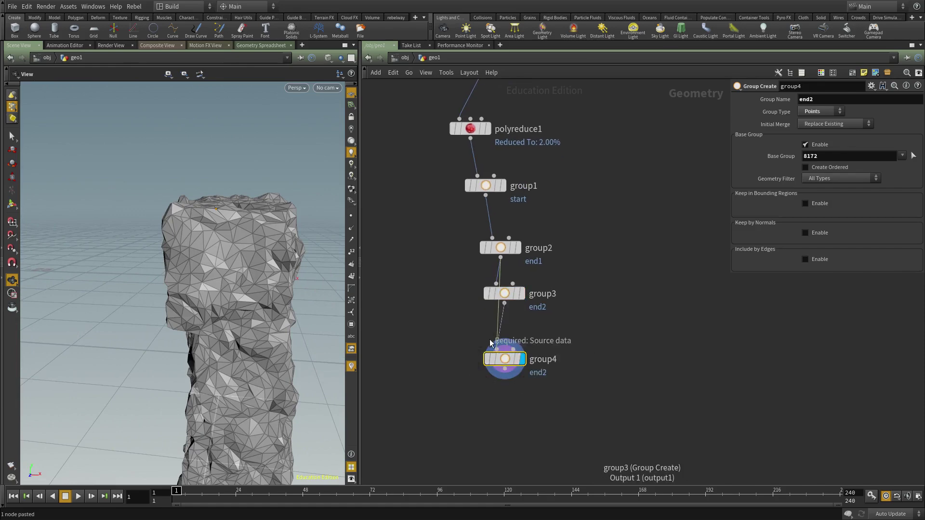
Replace the base group of group4 with point 13747, picked on the cliff wall's lower edge, and name the group "end3"
{"action": "right_click_drag", "start_coordinate": [209, 363], "coordinate": [213, 386]}
{"action": "left_click_drag", "start_coordinate": [212, 386], "coordinate": [258, 338]}
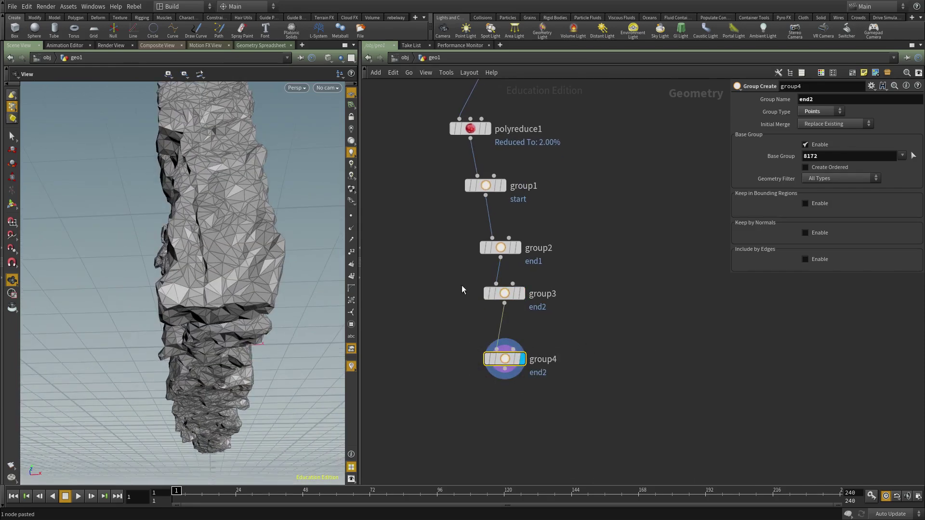
{"action": "left_click", "coordinate": [912, 156]}
{"action": "scroll", "coordinate": [259, 330], "scroll_direction": "up", "scroll_amount": 5}
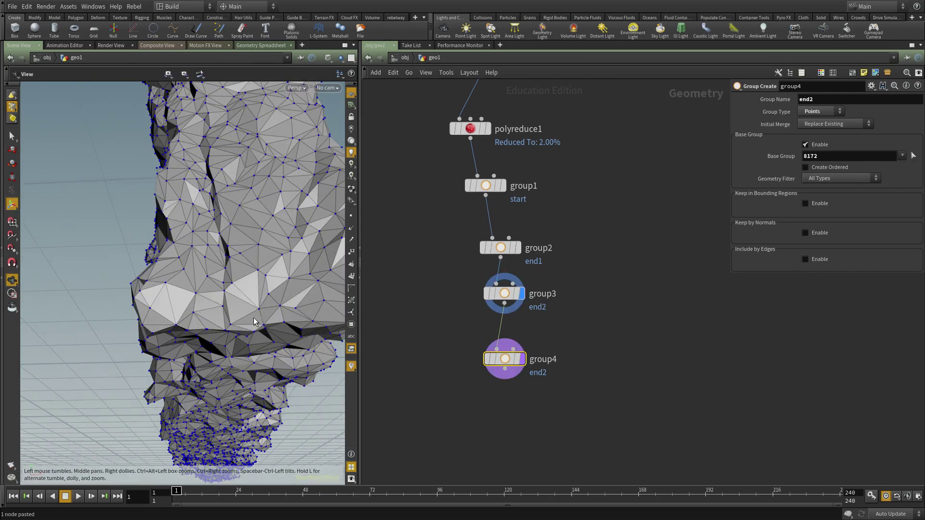
{"action": "left_click", "coordinate": [264, 326]}
{"action": "key", "text": "Return"}
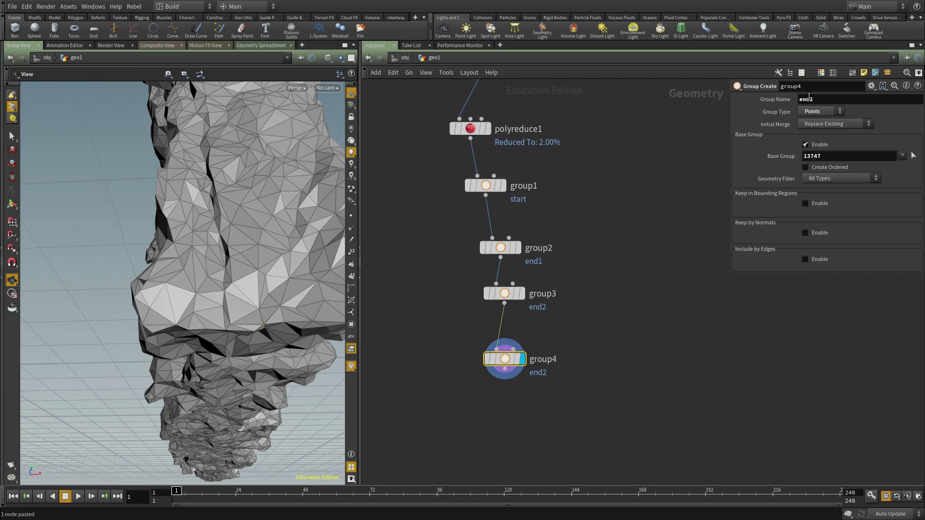
{"action": "key", "text": "Return"}
{"action": "key", "text": "Up"}
{"action": "key", "text": "Up"}
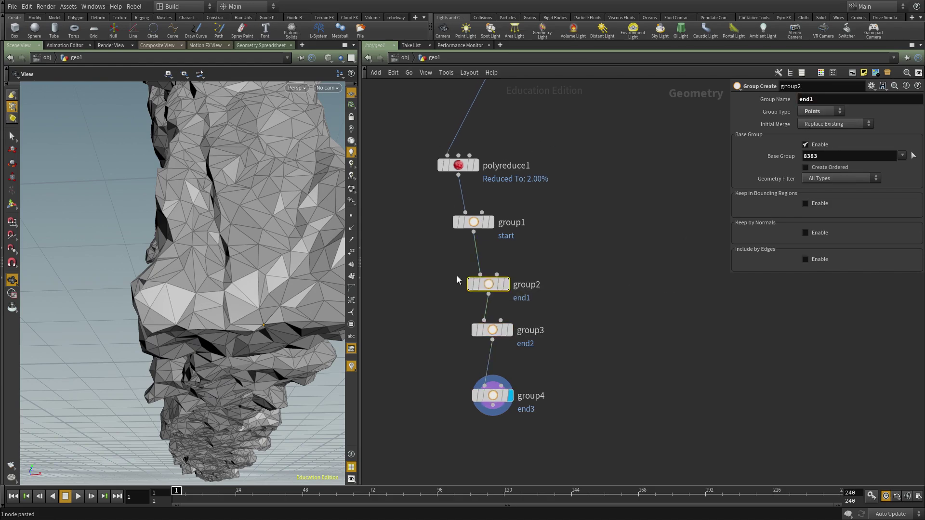
{"action": "key", "text": "h"}
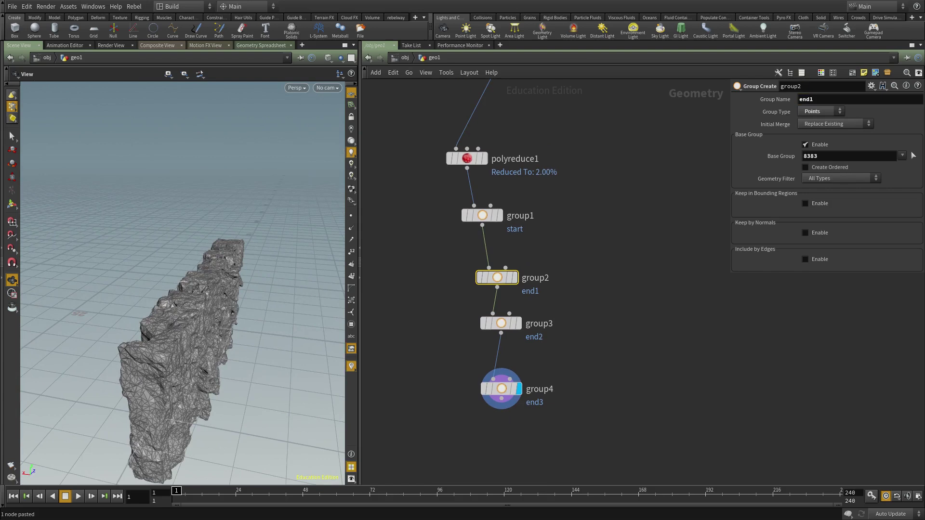
Add a Find Shortest Path node below group4, connect it to group4's output and display it
{"action": "middle_click_drag", "start_coordinate": [593, 441], "coordinate": [586, 371]}
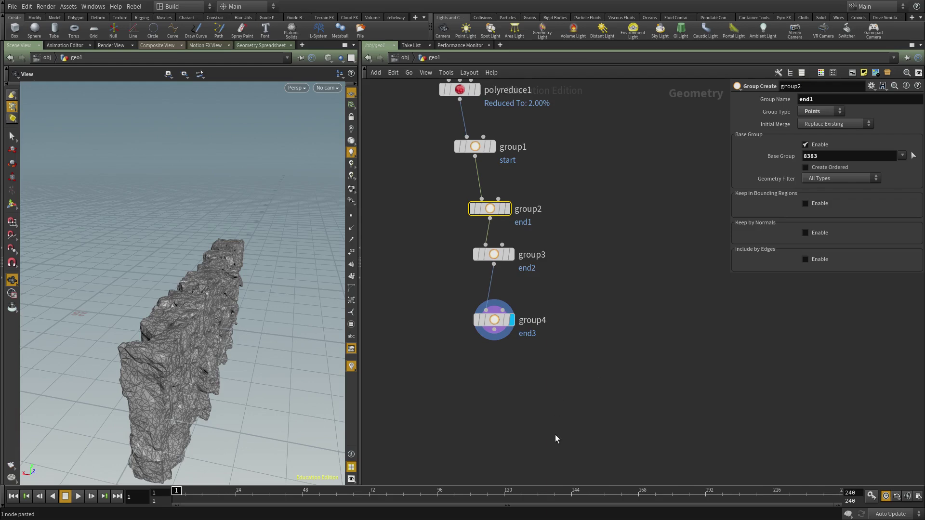
{"action": "key", "text": "Tab"}
{"action": "type", "text": "find"}
{"action": "key", "text": "Return"}
{"action": "left_click", "coordinate": [491, 380]}
{"action": "left_click", "coordinate": [510, 285]}
{"action": "left_click", "coordinate": [486, 371]}
{"action": "middle_click_drag", "start_coordinate": [366, 348], "coordinate": [374, 367]}
{"action": "mouse_move", "coordinate": [198, 385]}
{"action": "left_mouse_down"}
{"action": "mouse_move", "coordinate": [184, 387]}
{"action": "mouse_move", "coordinate": [186, 330]}
{"action": "left_mouse_up"}
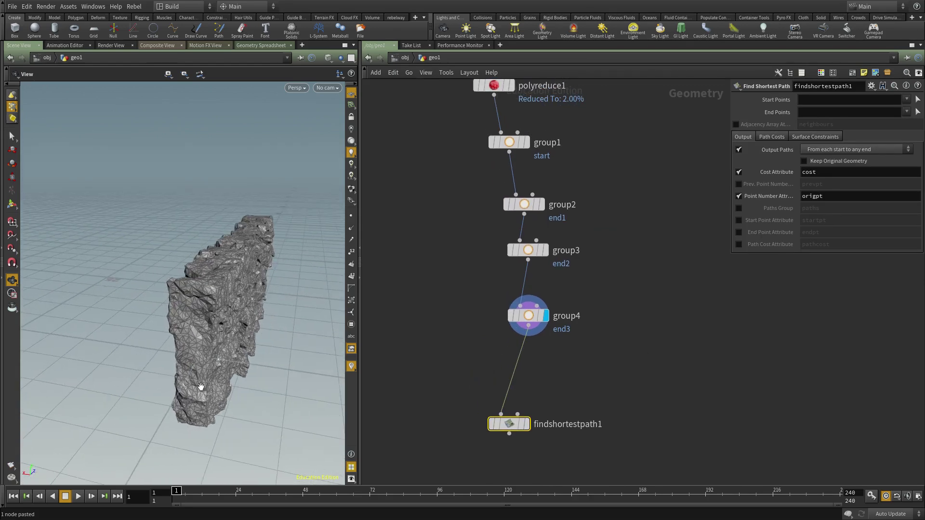
{"action": "left_click_drag", "start_coordinate": [192, 475], "coordinate": [204, 422]}
{"action": "left_click_drag", "start_coordinate": [561, 376], "coordinate": [488, 442]}
Set the start points of findshortestpath1 to the start group and its end points to end1
{"action": "left_click", "coordinate": [907, 99]}
{"action": "left_click", "coordinate": [912, 139]}
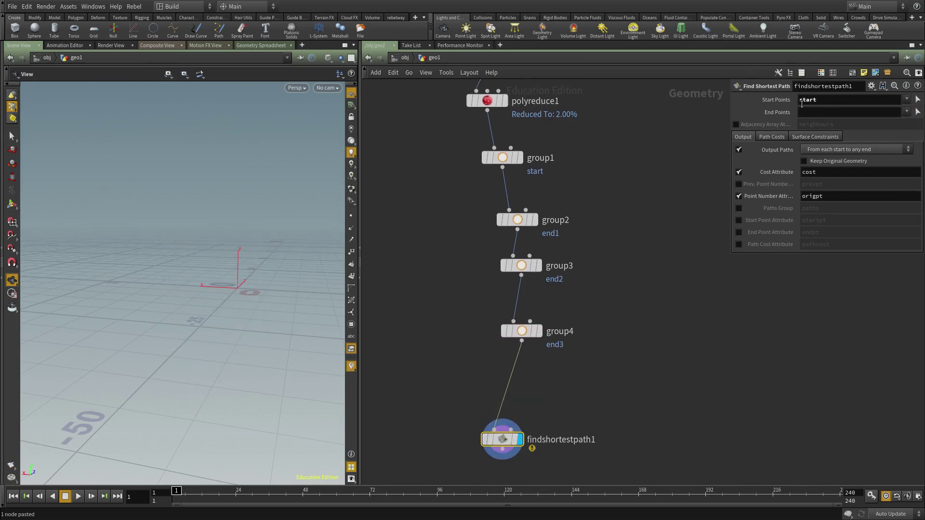
{"action": "left_click", "coordinate": [907, 112]}
{"action": "left_click", "coordinate": [912, 123]}
{"action": "left_click_drag", "start_coordinate": [248, 296], "coordinate": [210, 235]}
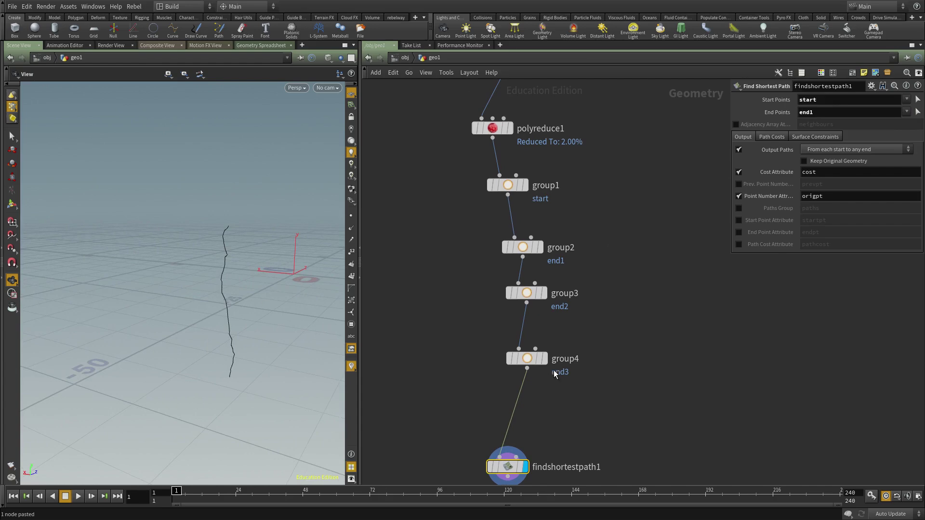
Template polyreduce1 as a wireframe reference and examine the path along the cliff wall
{"action": "left_click", "coordinate": [508, 129]}
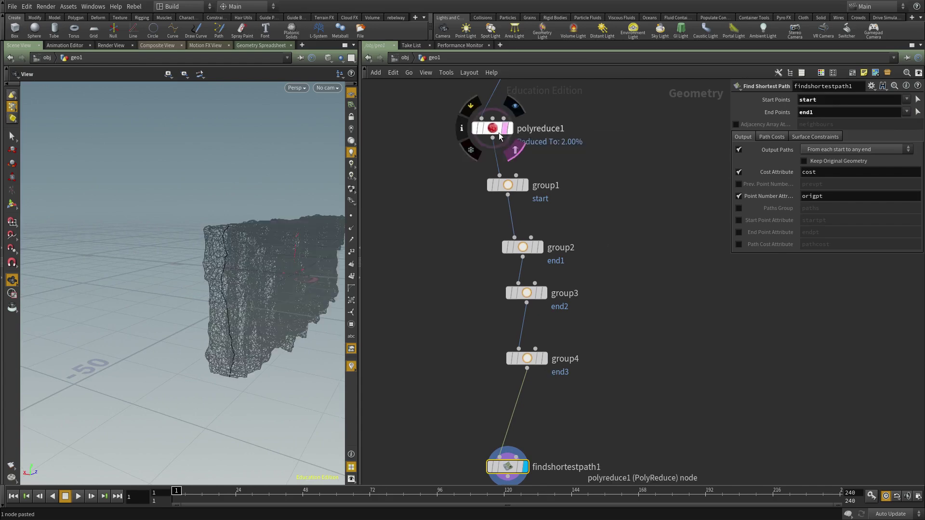
{"action": "left_click_drag", "start_coordinate": [263, 250], "coordinate": [236, 256]}
{"action": "right_click_drag", "start_coordinate": [236, 256], "coordinate": [245, 246]}
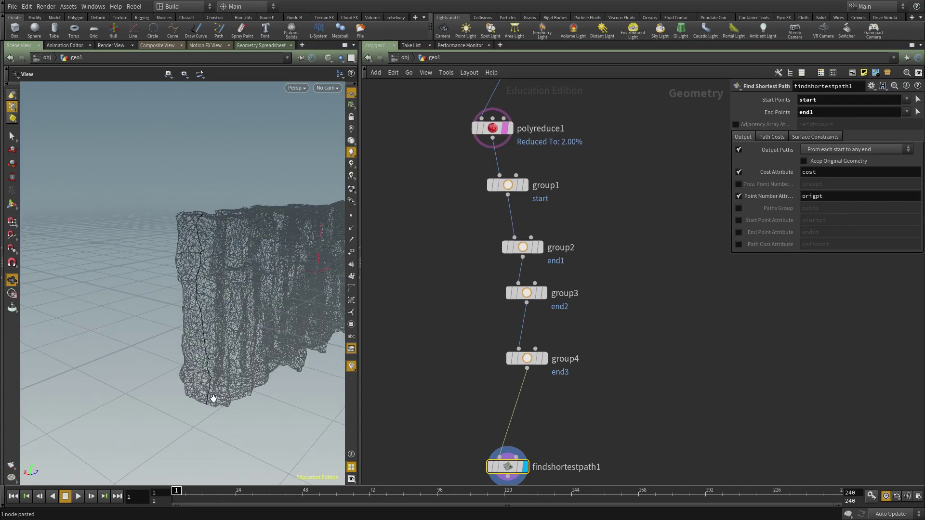
{"action": "left_click_drag", "start_coordinate": [216, 367], "coordinate": [103, 323]}
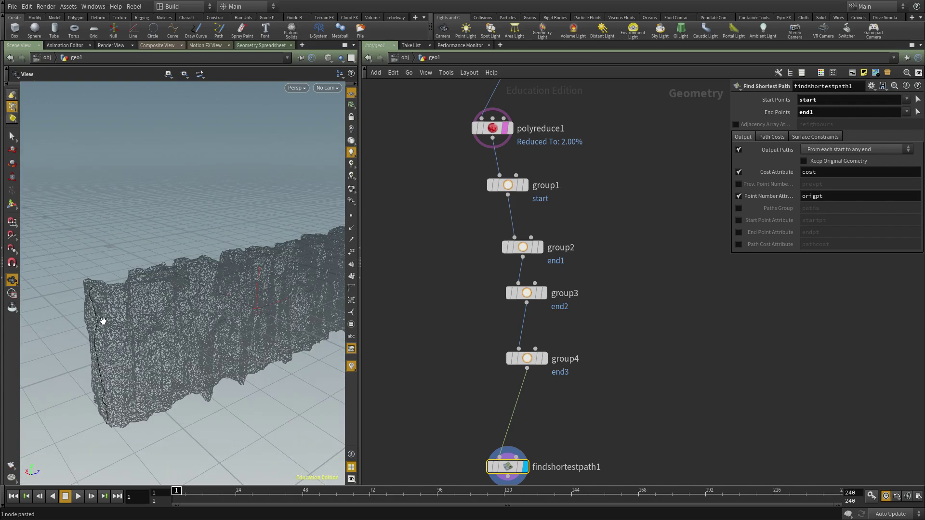
{"action": "left_click_drag", "start_coordinate": [93, 288], "coordinate": [286, 269]}
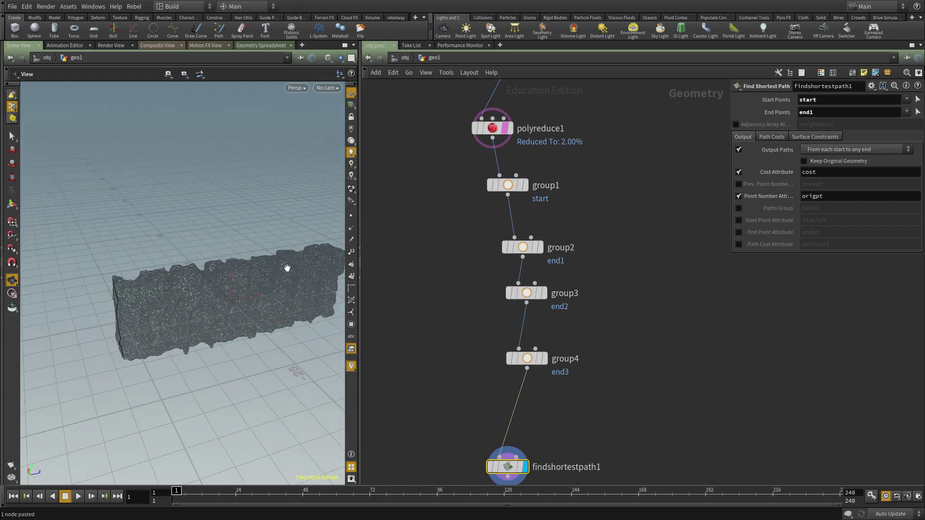
Duplicate findshortestpath1, connect the copy to group4, display it and set its end points to end2
{"action": "middle_click_drag", "start_coordinate": [580, 446], "coordinate": [593, 333]}
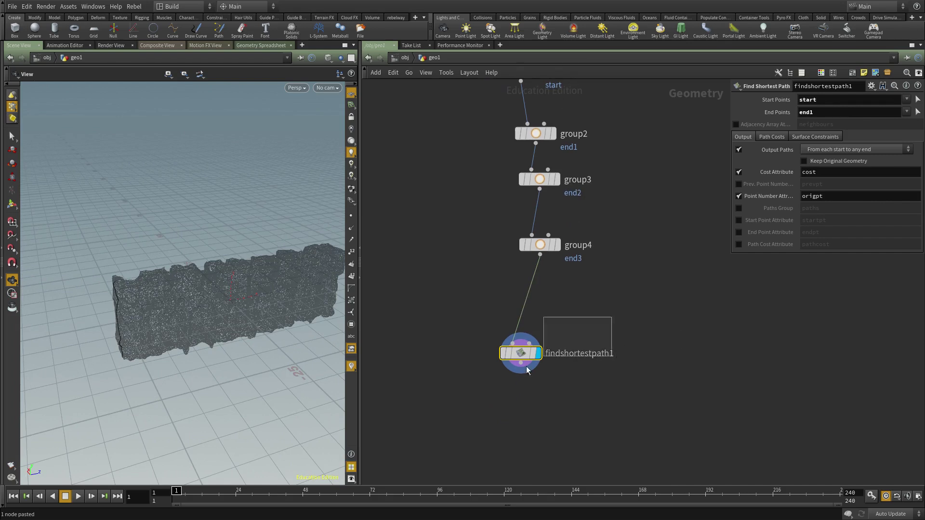
{"action": "key", "text": "ctrl+v"}
{"action": "left_click_drag", "start_coordinate": [700, 335], "coordinate": [695, 365]}
{"action": "middle_click_drag", "start_coordinate": [644, 269], "coordinate": [614, 306]}
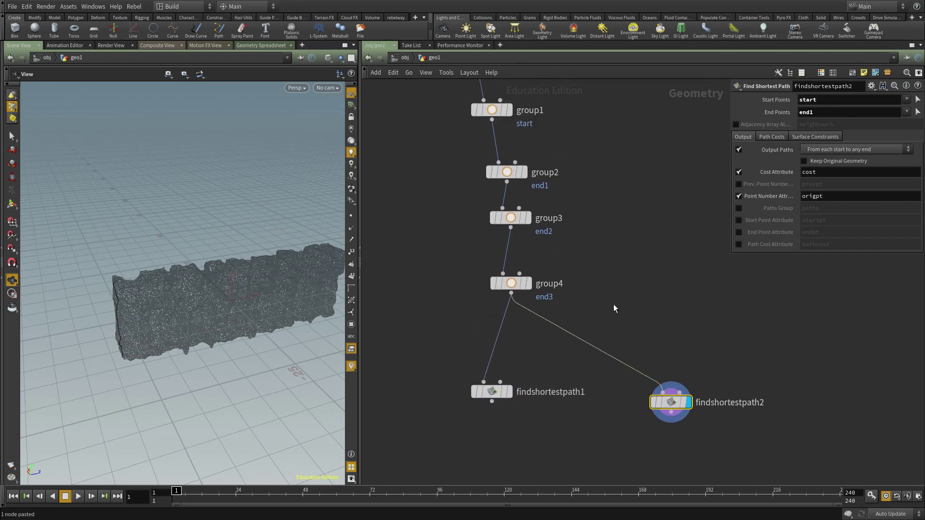
{"action": "key", "text": "Return"}
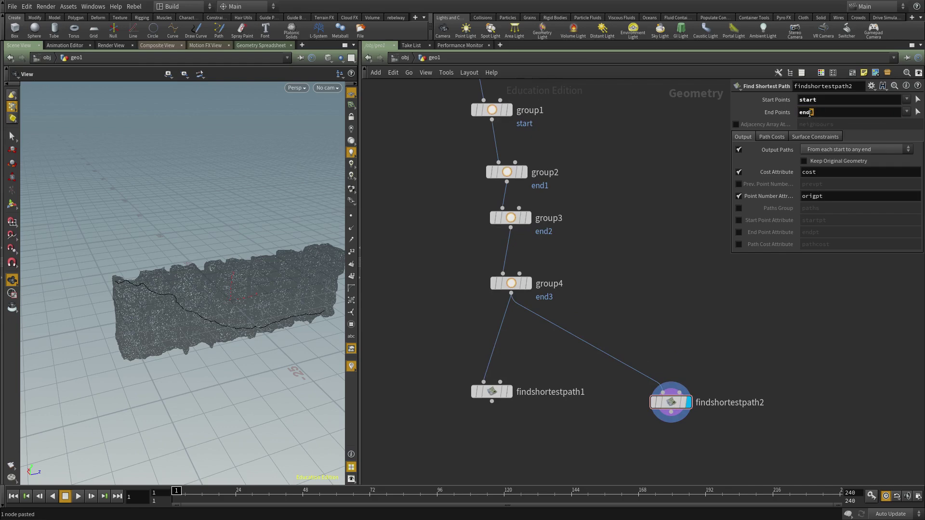
Duplicate findshortestpath2, connect and display the copy, and set its start points to end2 and end points to end3
{"action": "left_click_drag", "start_coordinate": [242, 274], "coordinate": [65, 284]}
{"action": "middle_click_drag", "start_coordinate": [614, 316], "coordinate": [529, 227]}
{"action": "left_click", "coordinate": [586, 313]}
{"action": "key", "text": "ctrl+v"}
{"action": "left_click_drag", "start_coordinate": [309, 308], "coordinate": [230, 293]}
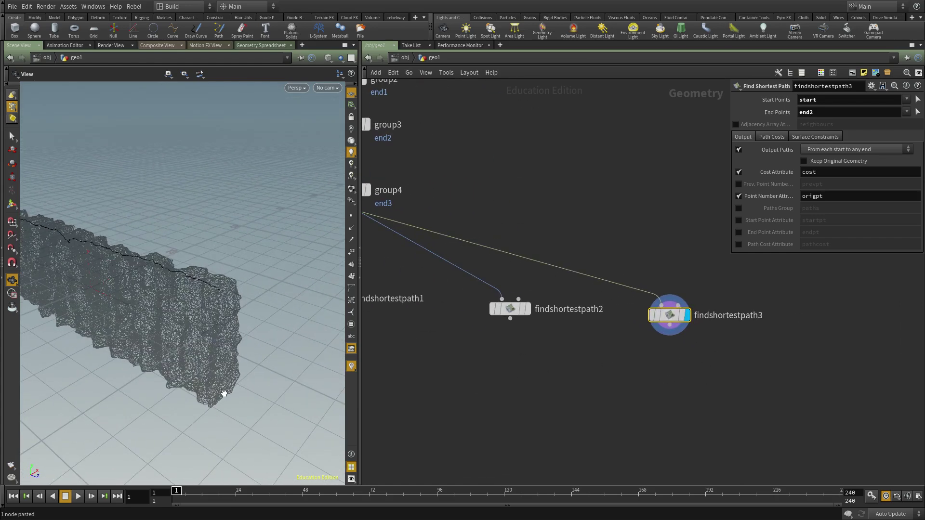
{"action": "key", "text": "shift+Tab"}
{"action": "left_click", "coordinate": [812, 112]}
{"action": "key", "text": "Return"}
Duplicate findshortestpath3, then connect the copy to group4 and display it
{"action": "left_click_drag", "start_coordinate": [192, 299], "coordinate": [182, 267]}
{"action": "middle_click_drag", "start_coordinate": [737, 368], "coordinate": [619, 366]}
{"action": "left_click_drag", "start_coordinate": [619, 366], "coordinate": [497, 238]}
{"action": "key", "text": "ctrl+c"}
{"action": "key", "text": "ctrl+v"}
{"action": "mouse_move", "coordinate": [193, 337]}
{"action": "left_mouse_down"}
{"action": "mouse_move", "coordinate": [220, 306]}
{"action": "mouse_move", "coordinate": [225, 318]}
{"action": "mouse_move", "coordinate": [178, 336]}
{"action": "left_mouse_up"}
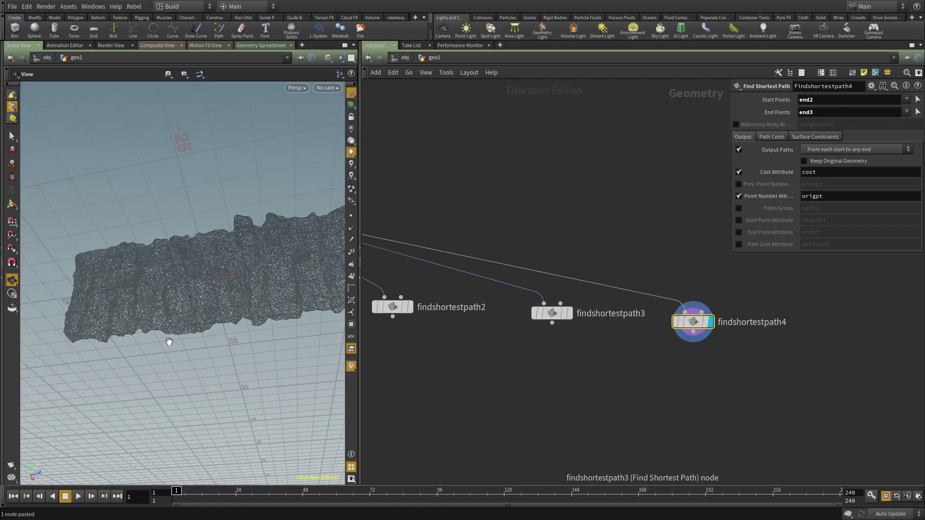
Set the start points of findshortestpath4 to end3 and its end points to end1
{"action": "middle_click_drag", "start_coordinate": [720, 396], "coordinate": [677, 414]}
{"action": "left_click_drag", "start_coordinate": [677, 414], "coordinate": [623, 263]}
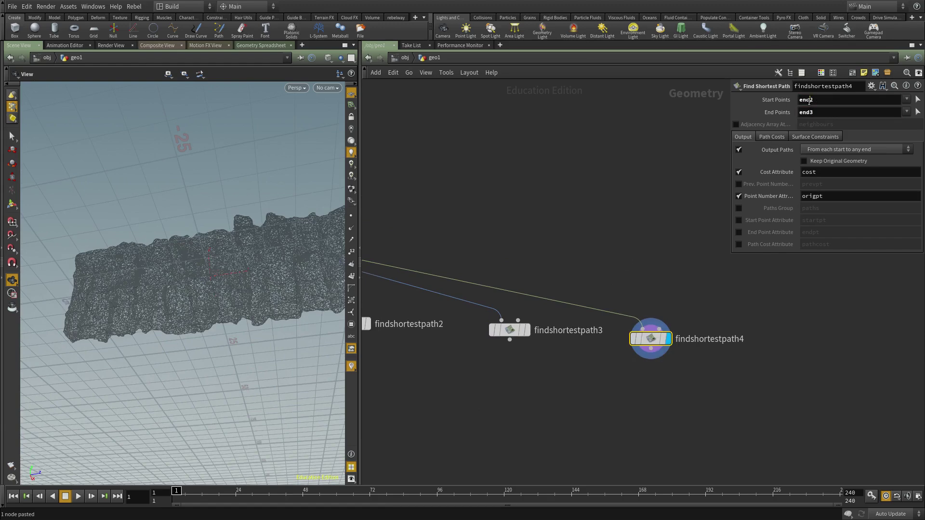
{"action": "key", "text": "Return"}
{"action": "left_click_drag", "start_coordinate": [198, 289], "coordinate": [270, 338]}
{"action": "left_click_drag", "start_coordinate": [284, 291], "coordinate": [270, 285]}
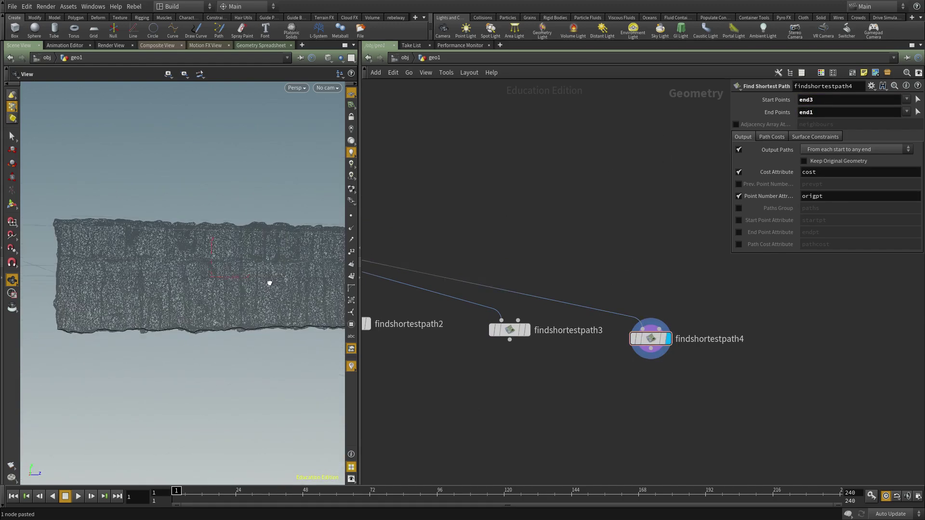
Check the four path branches in the network and move findshortestpath4 slightly above findshortestpath3's level
{"action": "middle_click_drag", "start_coordinate": [518, 255], "coordinate": [663, 310]}
{"action": "scroll", "coordinate": [663, 310], "scroll_direction": "up", "scroll_amount": 2}
{"action": "scroll", "coordinate": [190, 318], "scroll_direction": "down", "scroll_amount": 3}
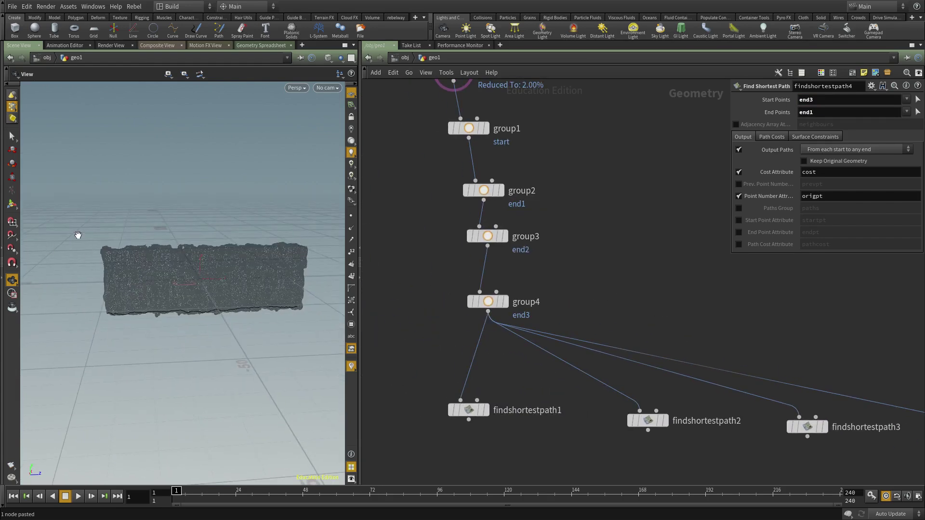
{"action": "middle_click_drag", "start_coordinate": [587, 281], "coordinate": [534, 195]}
{"action": "scroll", "coordinate": [534, 195], "scroll_direction": "down", "scroll_amount": 2}
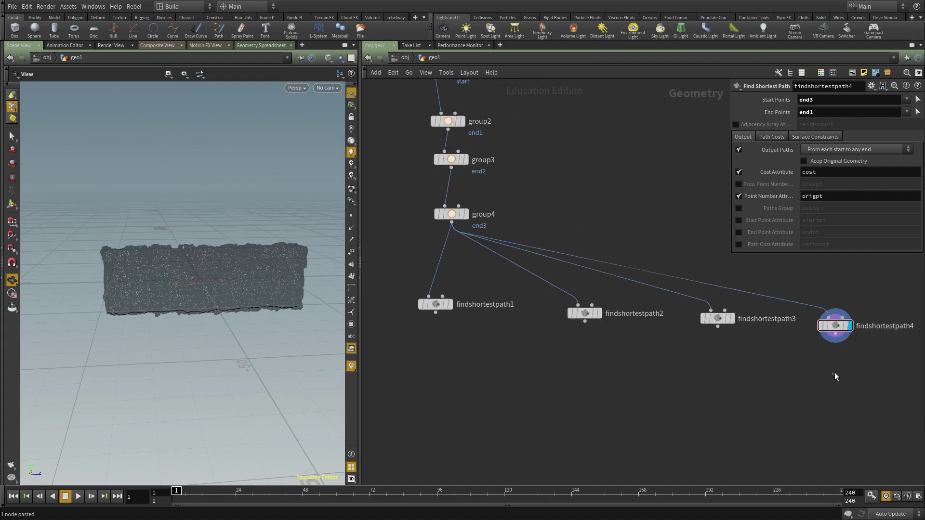
{"action": "left_click_drag", "start_coordinate": [837, 333], "coordinate": [814, 296]}
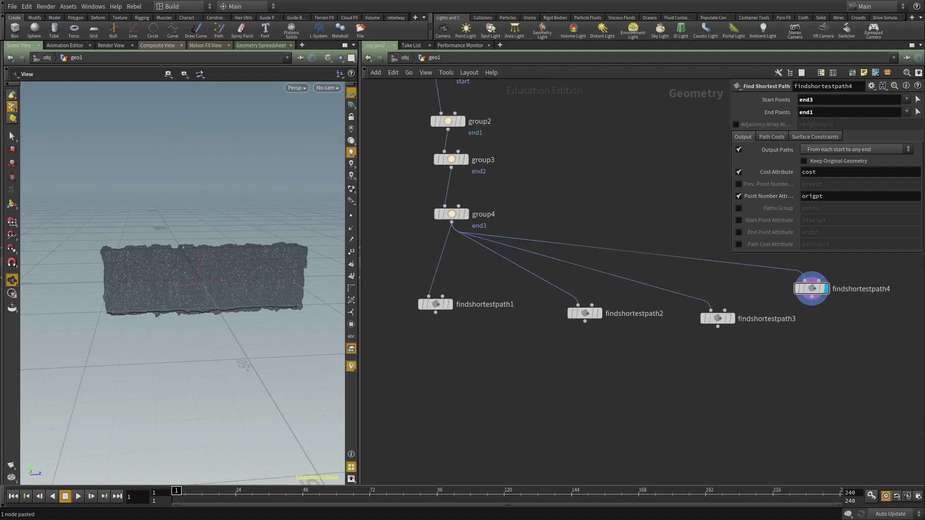
{"action": "middle_click_drag", "start_coordinate": [582, 396], "coordinate": [593, 366]}
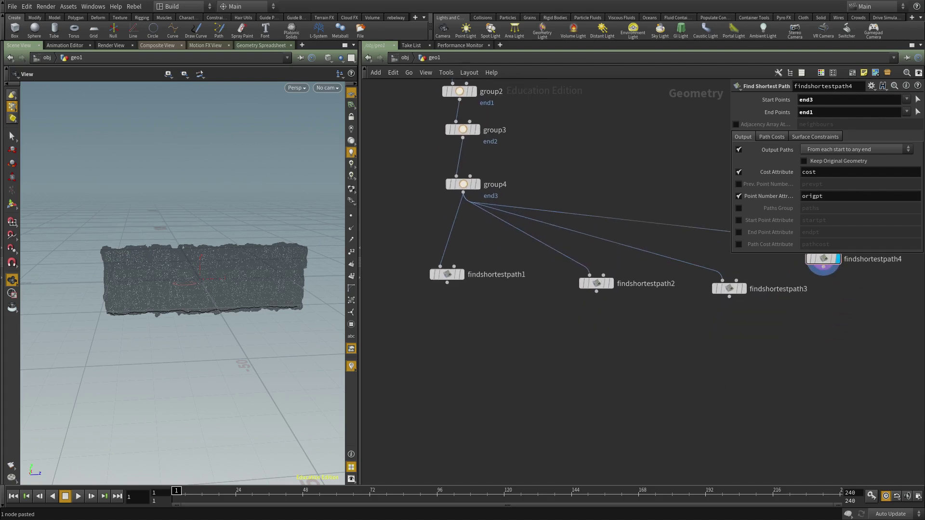
Add a Group node below findshortestpath1, connect it to that path and display it
{"action": "middle_click_drag", "start_coordinate": [458, 374], "coordinate": [461, 350]}
{"action": "key", "text": "Tab"}
{"action": "type", "text": "g"}
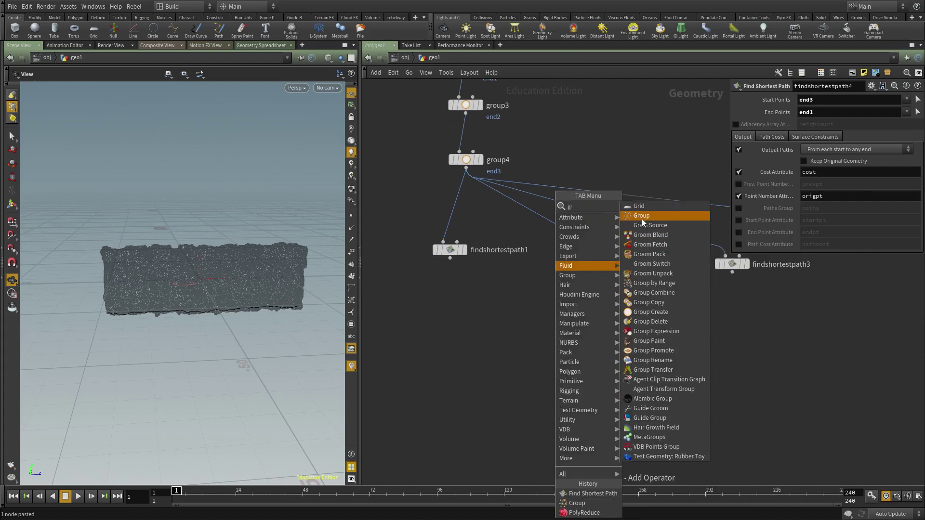
{"action": "left_click", "coordinate": [646, 235]}
{"action": "left_click", "coordinate": [494, 386]}
{"action": "left_click", "coordinate": [449, 258]}
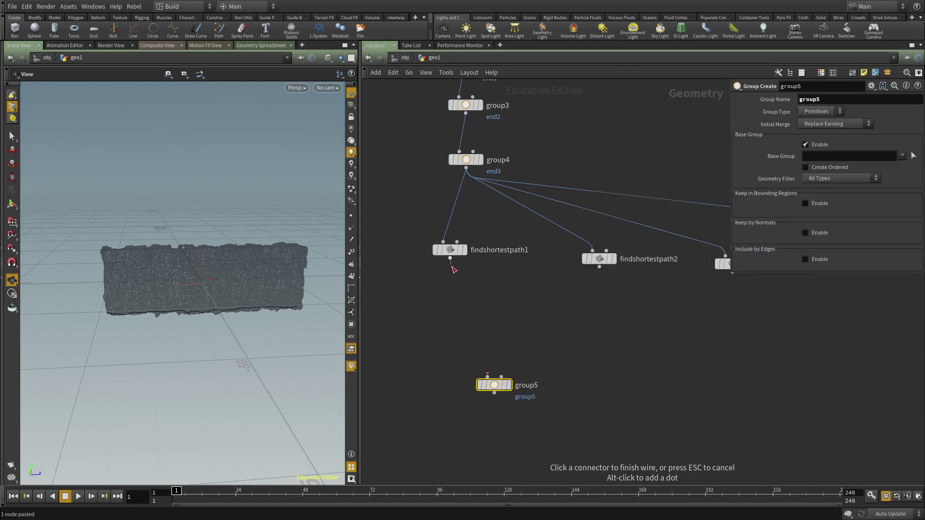
{"action": "left_click", "coordinate": [487, 377]}
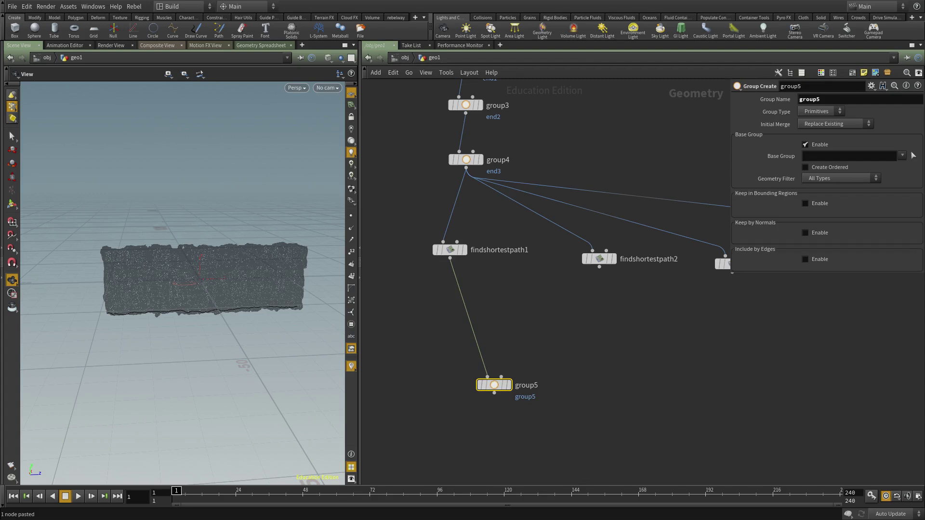
{"action": "left_click_drag", "start_coordinate": [488, 377], "coordinate": [475, 357]}
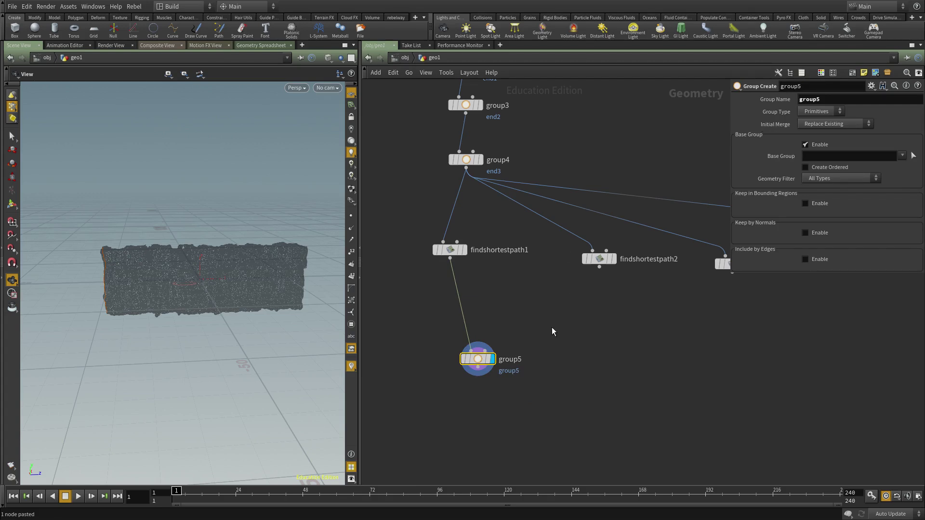
Set the group type of group5 to Edges and name the group "edge"
{"action": "left_click", "coordinate": [819, 112]}
{"action": "left_click", "coordinate": [812, 139]}
{"action": "type", "text": "edge"}
{"action": "key", "text": "Return"}
Try to place copies of the edge group node under the other shortest path nodes, and remove the three copies
{"action": "key", "text": "ctrl+c"}
{"action": "key", "text": "ctrl+v"}
{"action": "left_click", "coordinate": [599, 267]}
{"action": "left_click", "coordinate": [586, 351]}
{"action": "middle_click_drag", "start_coordinate": [685, 326], "coordinate": [530, 344]}
{"action": "key", "text": "ctrl+v"}
{"action": "left_click", "coordinate": [576, 290]}
{"action": "left_click", "coordinate": [567, 373]}
{"action": "key", "text": "ctrl+v"}
{"action": "middle_click_drag", "start_coordinate": [665, 313], "coordinate": [737, 312]}
{"action": "left_click_drag", "start_coordinate": [805, 335], "coordinate": [493, 429]}
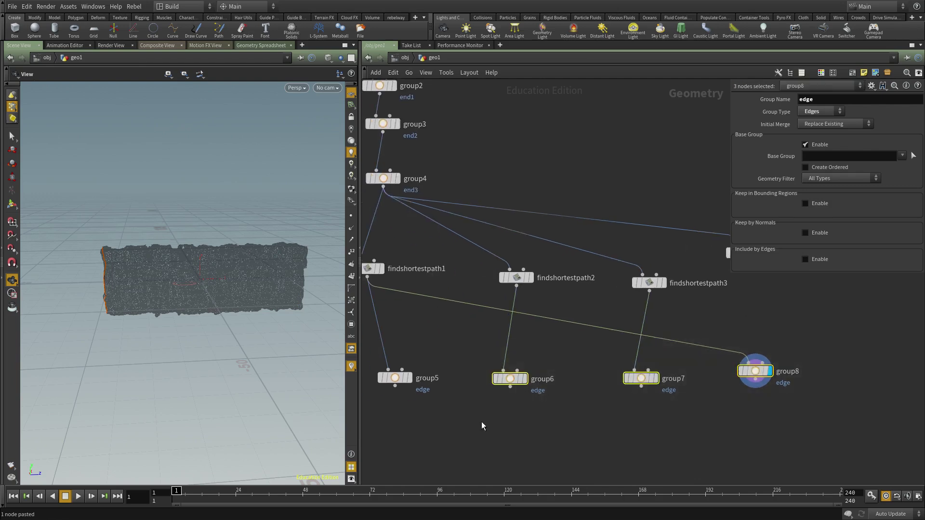
{"action": "key", "text": "ctrl+x"}
Add a Merge node below the path nodes and connect all four Find Shortest Path nodes to it
{"action": "middle_click_drag", "start_coordinate": [492, 395], "coordinate": [528, 374]}
{"action": "key", "text": "Tab"}
{"action": "type", "text": "mer"}
{"action": "key", "text": "Return"}
{"action": "left_click", "coordinate": [514, 346]}
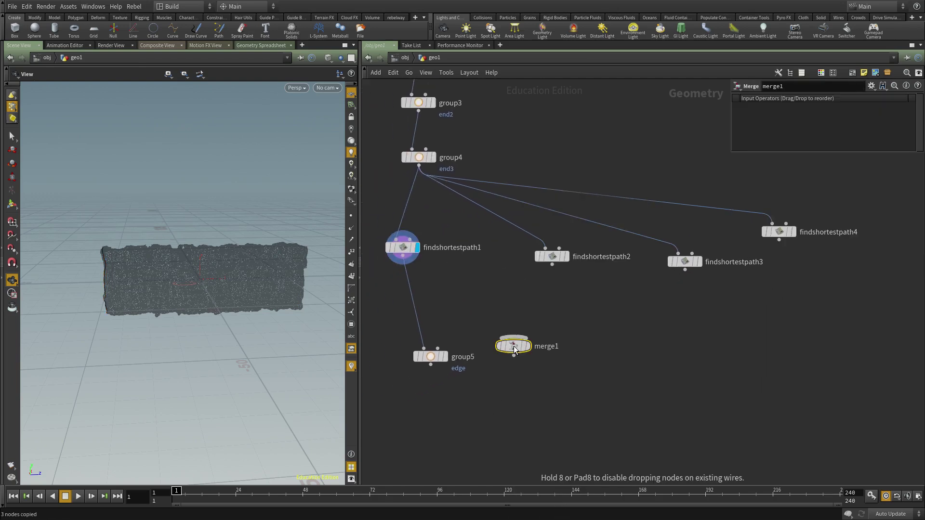
{"action": "left_click_drag", "start_coordinate": [838, 276], "coordinate": [401, 217]}
{"action": "left_click_drag", "start_coordinate": [403, 264], "coordinate": [515, 338]}
Rewire group5 to the output of merge1, display it and position it directly beneath the merge
{"action": "left_click_drag", "start_coordinate": [423, 357], "coordinate": [514, 355]}
{"action": "key", "text": "r"}
{"action": "left_click", "coordinate": [467, 421]}
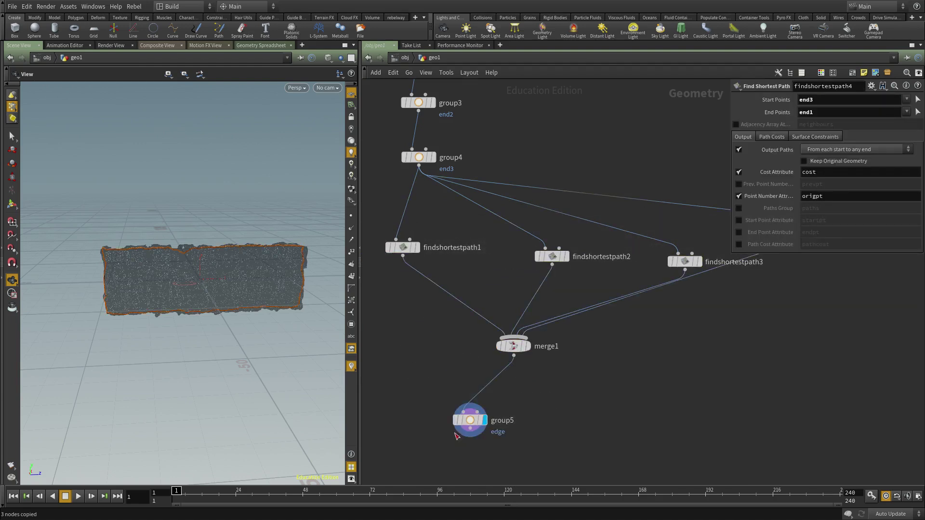
{"action": "left_click_drag", "start_coordinate": [473, 420], "coordinate": [517, 394]}
Add a Color node below group5 and connect it to the output of group5
{"action": "middle_click_drag", "start_coordinate": [656, 361], "coordinate": [688, 334]}
{"action": "key", "text": "Tab"}
{"action": "type", "text": "color"}
{"action": "key", "text": "Return"}
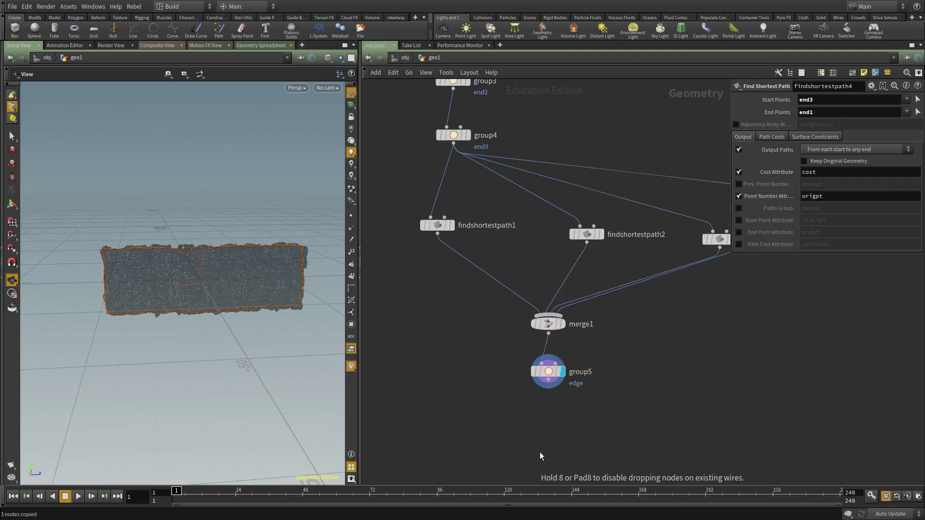
{"action": "left_click", "coordinate": [539, 454]}
{"action": "left_click", "coordinate": [549, 381]}
{"action": "left_click", "coordinate": [540, 443]}
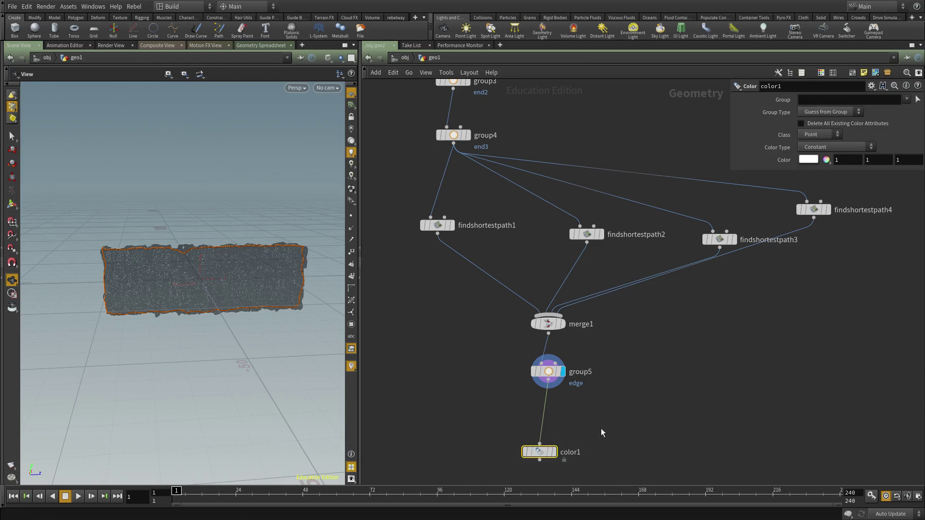
Set the colour of color1 to red (1, 0, 0) and display it as a wireframe in the viewport
{"action": "type", "text": "0"}
{"action": "key", "text": "Tab"}
{"action": "type", "text": "0"}
{"action": "key", "text": "Tab"}
{"action": "middle_click_drag", "start_coordinate": [638, 415], "coordinate": [648, 373]}
{"action": "left_click", "coordinate": [563, 410]}
{"action": "left_click_drag", "start_coordinate": [180, 342], "coordinate": [232, 353]}
{"action": "key", "text": "shift+w"}
{"action": "left_click_drag", "start_coordinate": [211, 304], "coordinate": [277, 268]}
{"action": "left_click", "coordinate": [559, 410]}
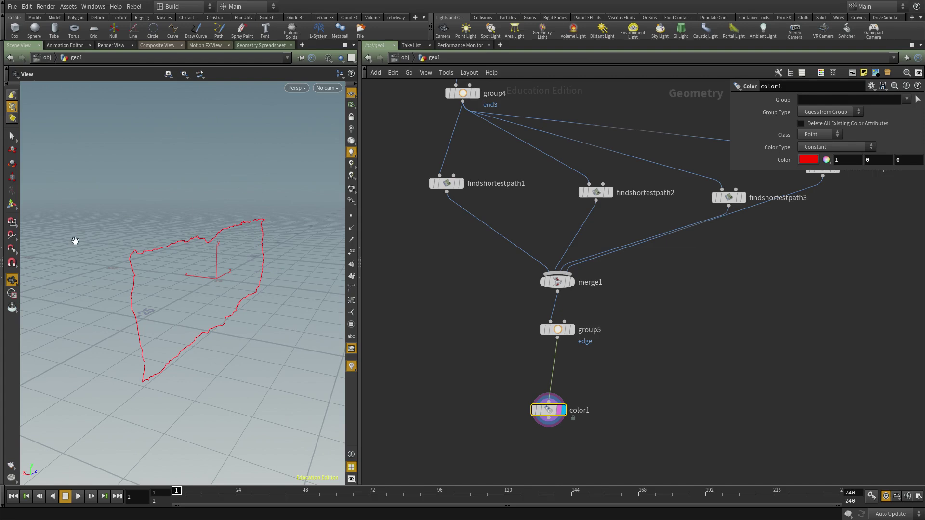
Add a second Color node beside color1, connect it to the output of group4 and display it
{"action": "middle_click_drag", "start_coordinate": [437, 407], "coordinate": [484, 376]}
{"action": "left_click", "coordinate": [485, 377]}
{"action": "key", "text": "Tab"}
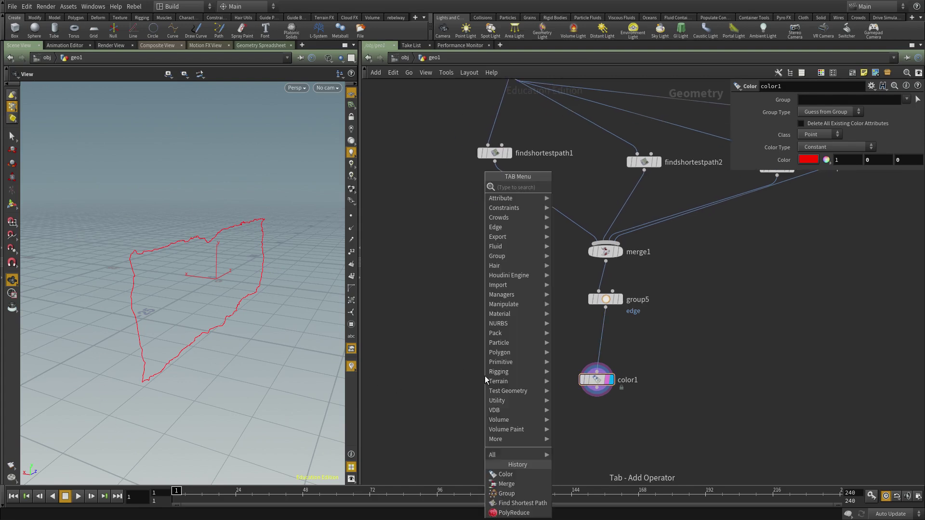
{"action": "type", "text": "color"}
{"action": "key", "text": "Return"}
{"action": "left_click", "coordinate": [485, 376]}
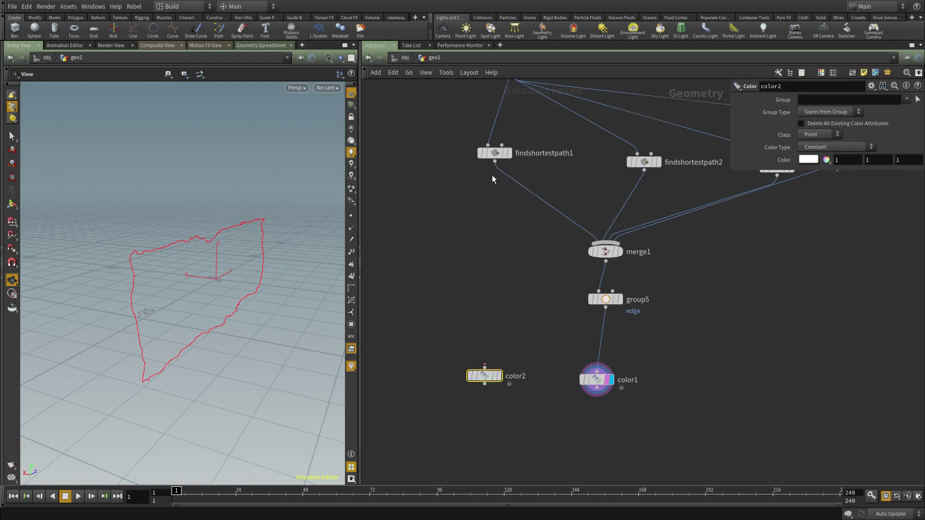
{"action": "scroll", "coordinate": [384, 252], "scroll_direction": "down", "scroll_amount": 2}
{"action": "middle_click_drag", "start_coordinate": [384, 251], "coordinate": [404, 330]}
{"action": "left_click", "coordinate": [493, 206]}
{"action": "left_click", "coordinate": [474, 410]}
{"action": "left_click", "coordinate": [484, 417]}
{"action": "middle_click_drag", "start_coordinate": [461, 455], "coordinate": [465, 418]}
Set the colour of color2 to black (0, 0, 0)
{"action": "left_click", "coordinate": [805, 158]}
{"action": "type", "text": "0"}
{"action": "key", "text": "Tab"}
{"action": "type", "text": "0"}
{"action": "key", "text": "Tab"}
{"action": "type", "text": "0"}
{"action": "key", "text": "Return"}
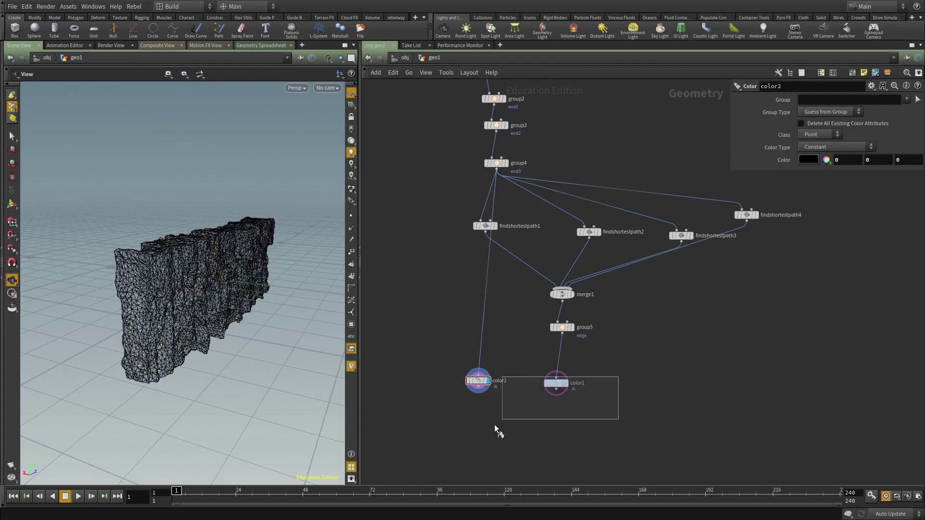
Compare the red path curves of color1 with the black wall mesh of color2 in the viewport
{"action": "left_click", "coordinate": [566, 384]}
{"action": "left_click_drag", "start_coordinate": [118, 253], "coordinate": [178, 255]}
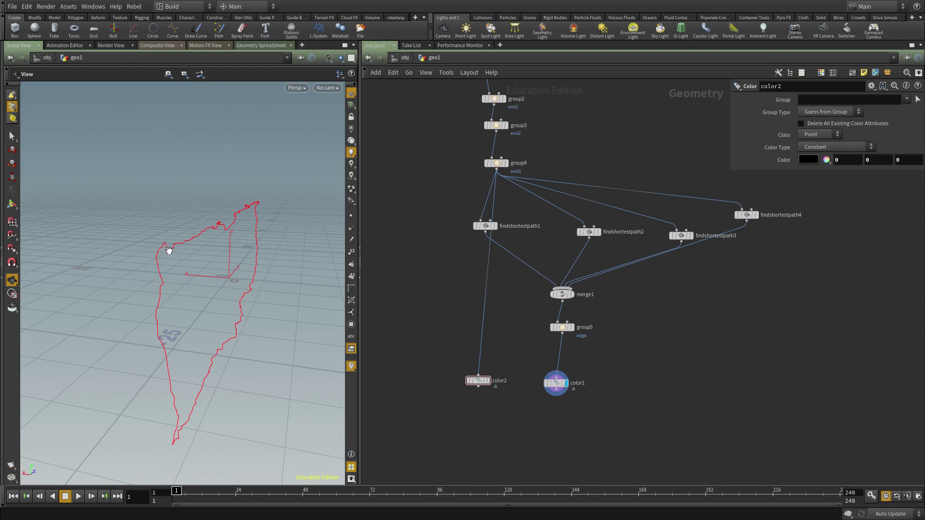
{"action": "left_click", "coordinate": [487, 380]}
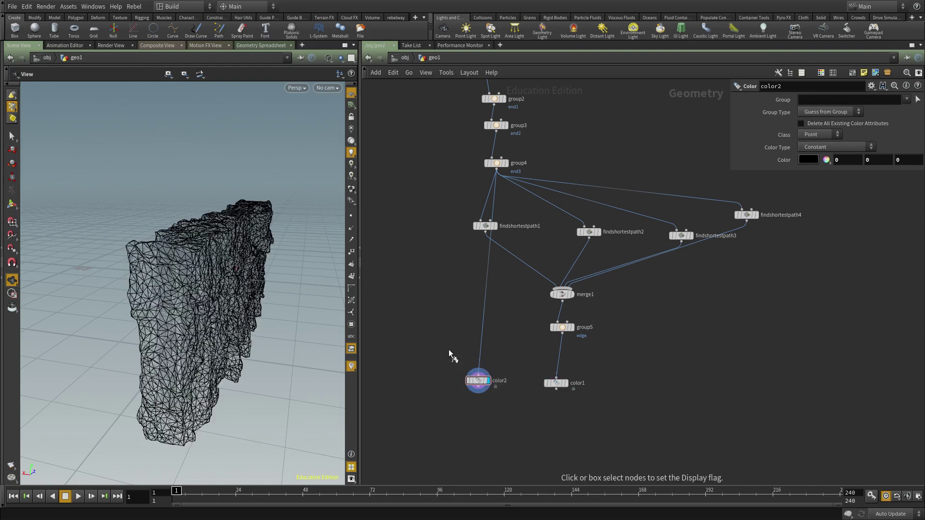
Move findshortestpath1 clear of the wire running from group4 to color2
{"action": "left_click_drag", "start_coordinate": [519, 284], "coordinate": [551, 279]}
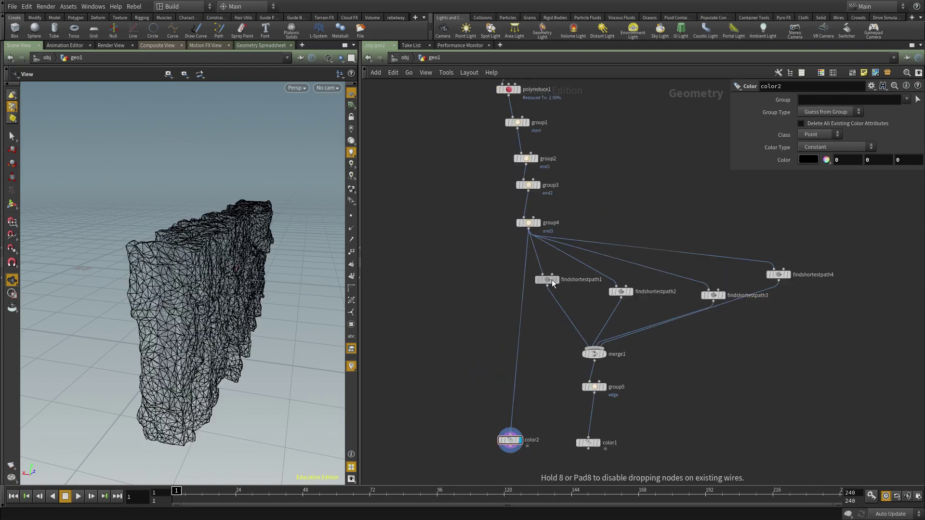
{"action": "middle_click_drag", "start_coordinate": [539, 364], "coordinate": [530, 313]}
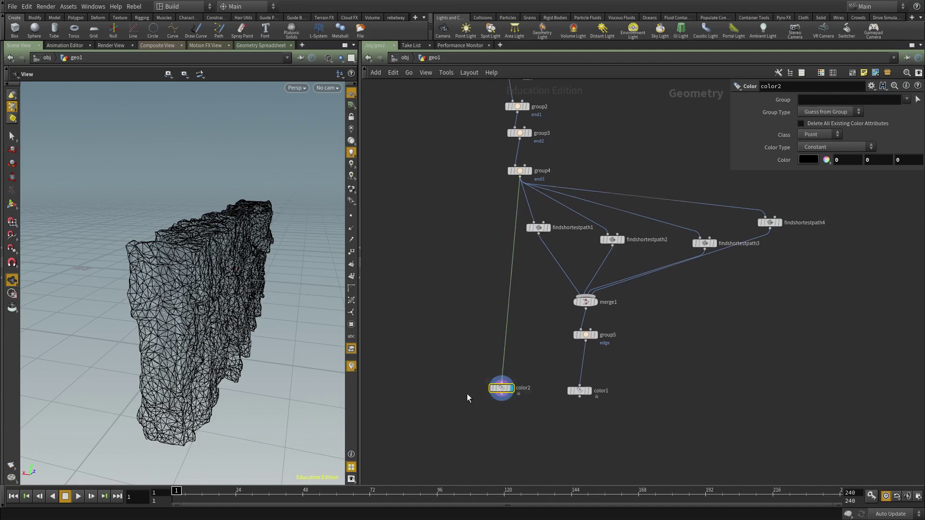
{"action": "middle_click_drag", "start_coordinate": [457, 273], "coordinate": [456, 334]}
{"action": "scroll", "coordinate": [584, 209], "scroll_direction": "up", "scroll_amount": 2}
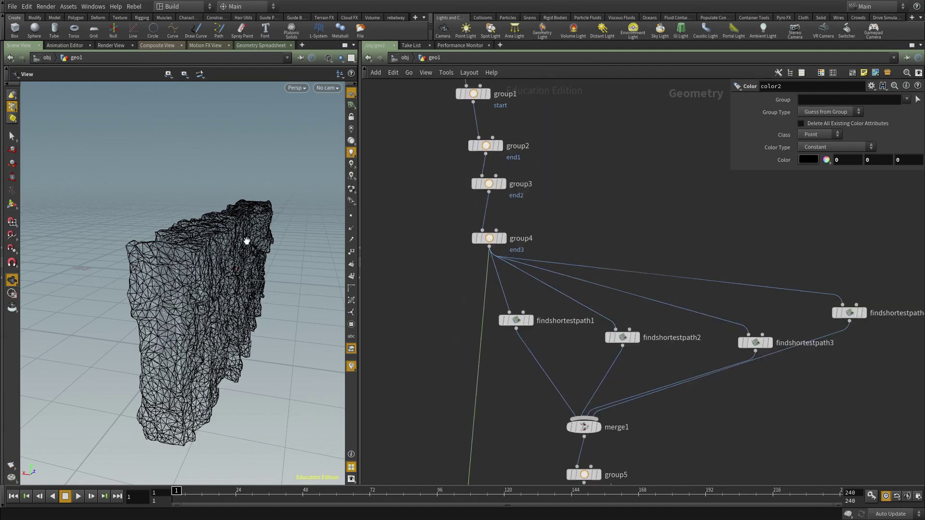
{"action": "scroll", "coordinate": [492, 394], "scroll_direction": "down", "scroll_amount": 1}
{"action": "middle_click_drag", "start_coordinate": [493, 394], "coordinate": [502, 266]}
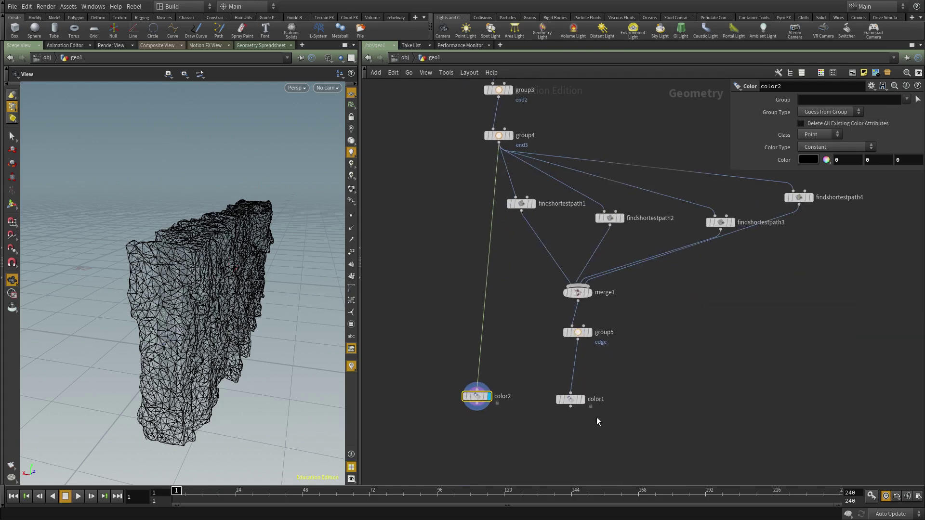
{"action": "middle_click_drag", "start_coordinate": [432, 300], "coordinate": [426, 391]}
{"action": "scroll", "coordinate": [585, 193], "scroll_direction": "up", "scroll_amount": 2}
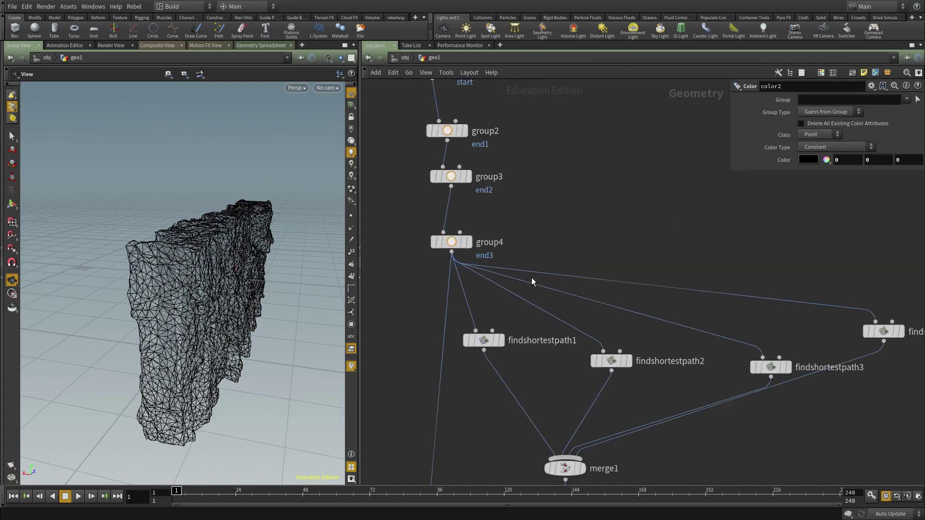
Add a dot on the wires leaving group4 and insert an Attribute Wrangle between group4 and the dot
{"action": "left_click_drag", "start_coordinate": [492, 302], "coordinate": [457, 312]}
{"action": "left_click_drag", "start_coordinate": [522, 271], "coordinate": [452, 311], "text": "alt"}
{"action": "key", "text": "Tab"}
{"action": "type", "text": "wr"}
{"action": "left_click", "coordinate": [625, 188]}
{"action": "left_click", "coordinate": [442, 273]}
{"action": "left_click_drag", "start_coordinate": [453, 273], "coordinate": [488, 284]}
{"action": "left_click", "coordinate": [821, 182]}
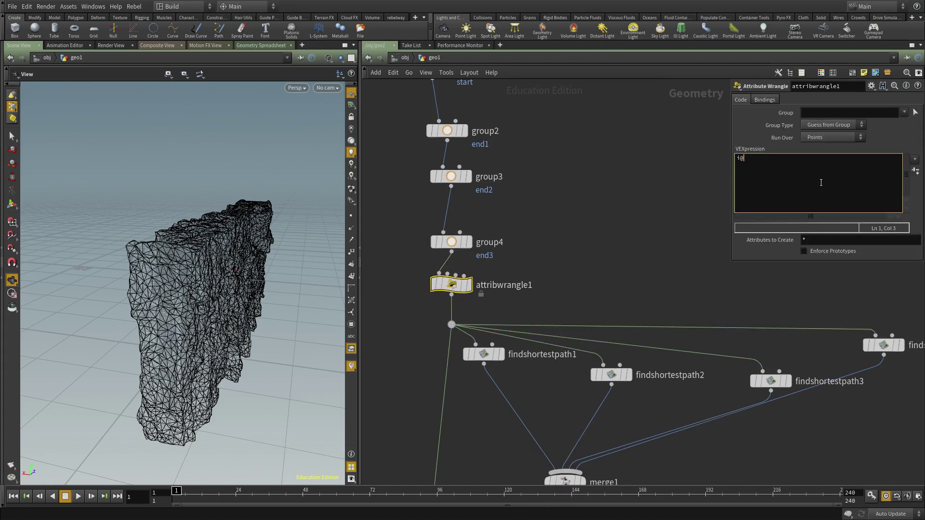
{"action": "type", "text": "i@or"}
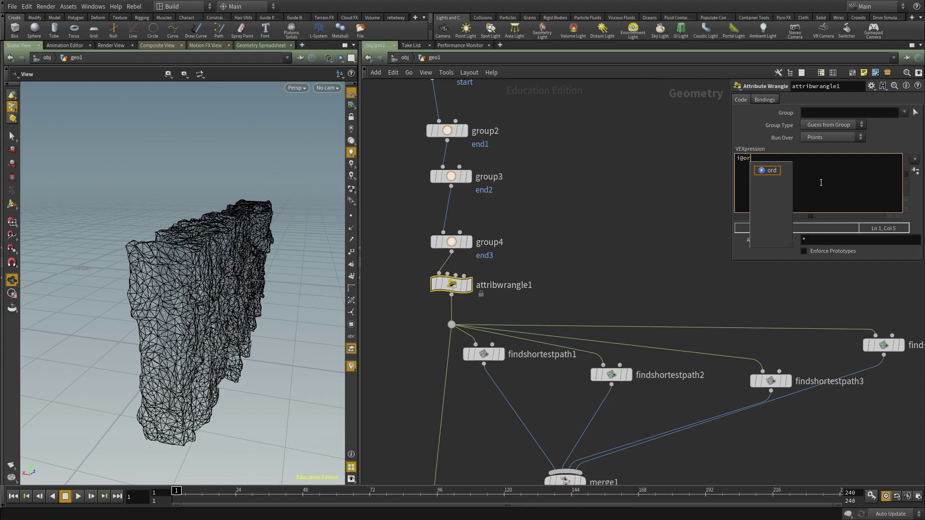
{"action": "type", "text": "ig"}
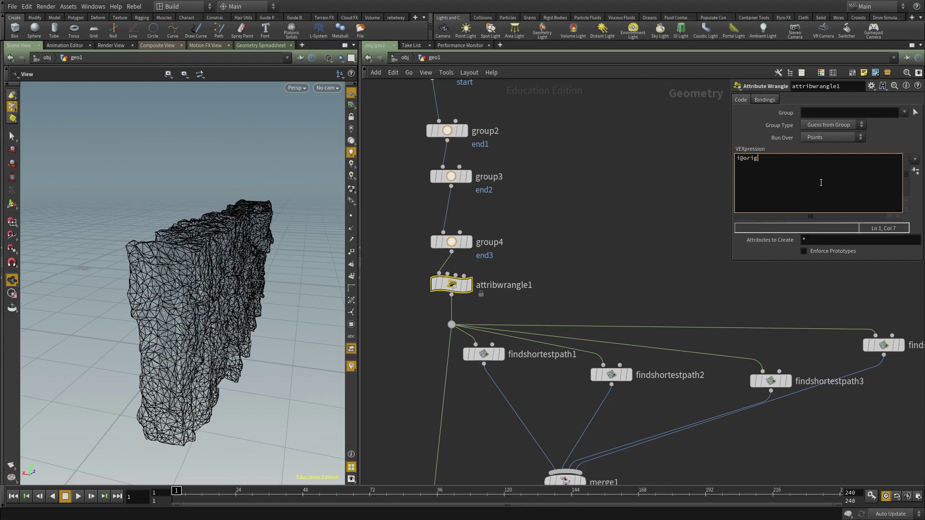
{"action": "type", "text": "id ="}
{"action": "key", "text": "BackSpace"}
{"action": "key", "text": "BackSpace"}
{"action": "key", "text": "BackSpace"}
{"action": "type", "text": "ptnum = @ptnum;"}
{"action": "left_click", "coordinate": [553, 295]}
Examine the point attributes of attribwrangle1 in its geometry spreadsheet and close the spreadsheet
{"action": "left_click_drag", "start_coordinate": [524, 272], "coordinate": [363, 314]}
{"action": "right_click", "coordinate": [451, 287]}
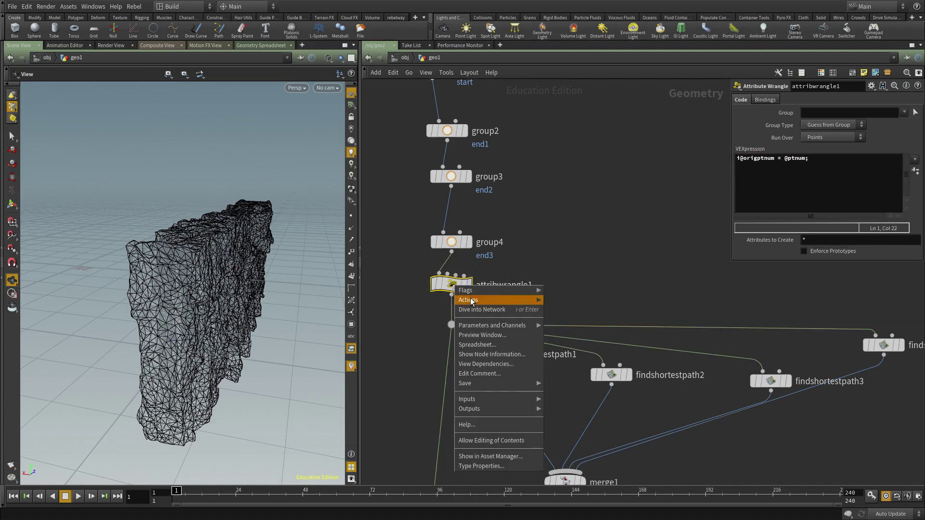
{"action": "left_click", "coordinate": [477, 339]}
{"action": "left_click_drag", "start_coordinate": [441, 281], "coordinate": [738, 420]}
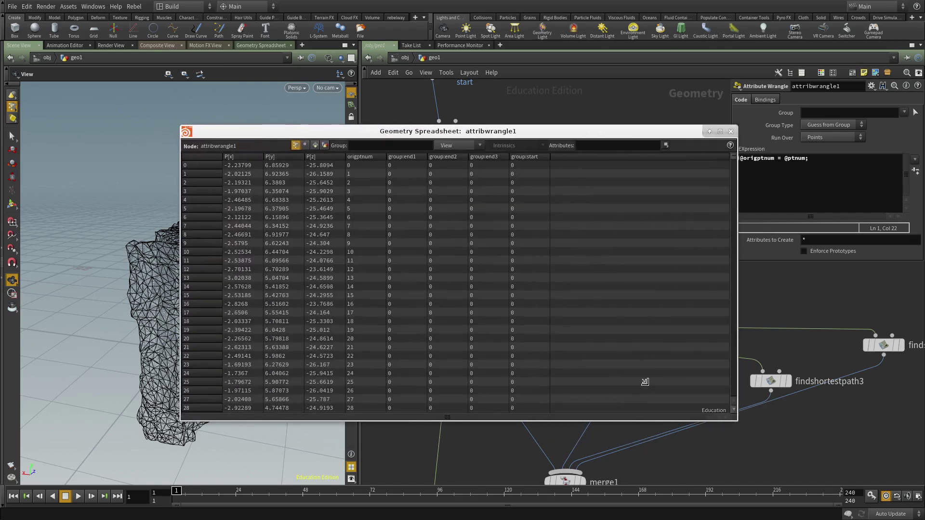
{"action": "left_click", "coordinate": [732, 131]}
Display color1 and inspect its node information for the point attributes it carries
{"action": "left_click_drag", "start_coordinate": [776, 157], "coordinate": [743, 153]}
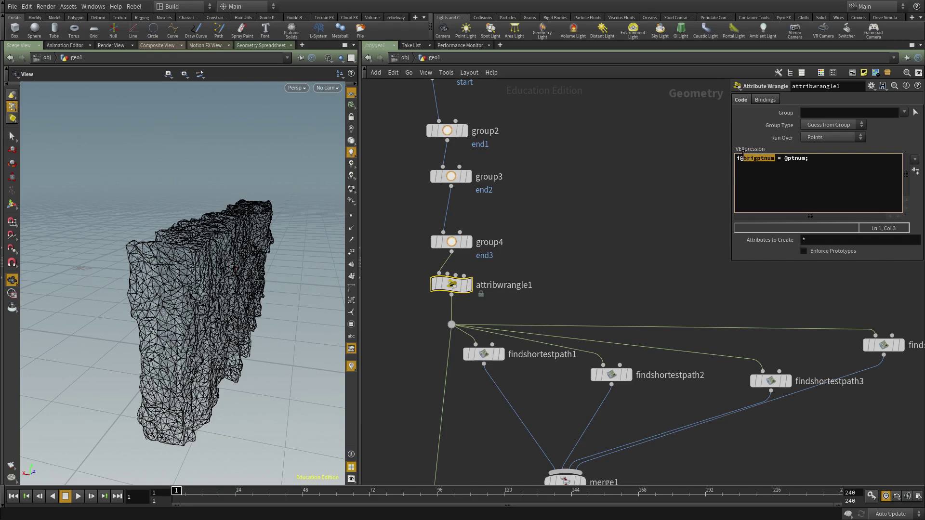
{"action": "middle_click_drag", "start_coordinate": [624, 247], "coordinate": [586, 50]}
{"action": "left_click_drag", "start_coordinate": [574, 335], "coordinate": [536, 343]}
{"action": "middle_click_drag", "start_coordinate": [595, 364], "coordinate": [587, 283]}
{"action": "left_click_drag", "start_coordinate": [545, 337], "coordinate": [481, 390]}
{"action": "middle_click", "coordinate": [509, 358]}
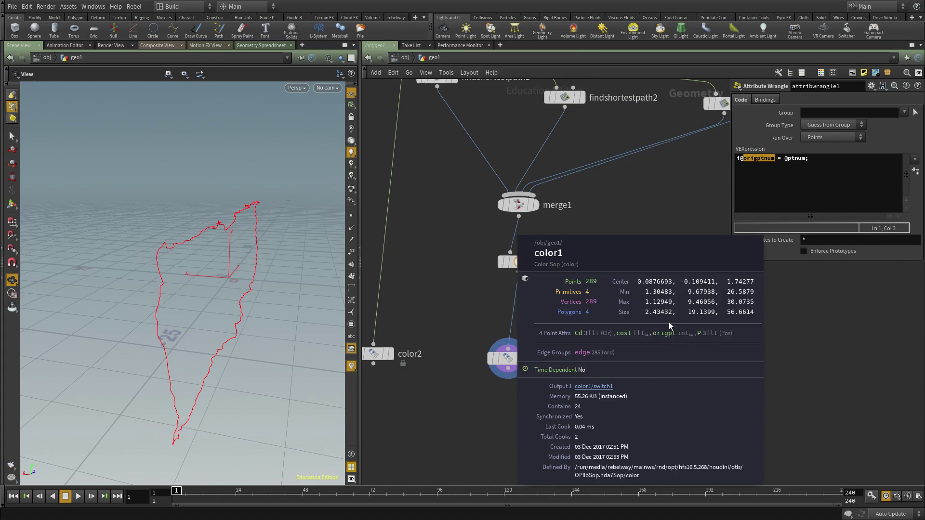
Add an Attribute Copy node below the two Color nodes
{"action": "middle_click_drag", "start_coordinate": [461, 404], "coordinate": [519, 349]}
{"action": "scroll", "coordinate": [519, 349], "scroll_direction": "down", "scroll_amount": 1}
{"action": "left_click_drag", "start_coordinate": [614, 363], "coordinate": [552, 290]}
{"action": "middle_click_drag", "start_coordinate": [471, 393], "coordinate": [486, 363]}
{"action": "key", "text": "Tab"}
{"action": "type", "text": "copy"}
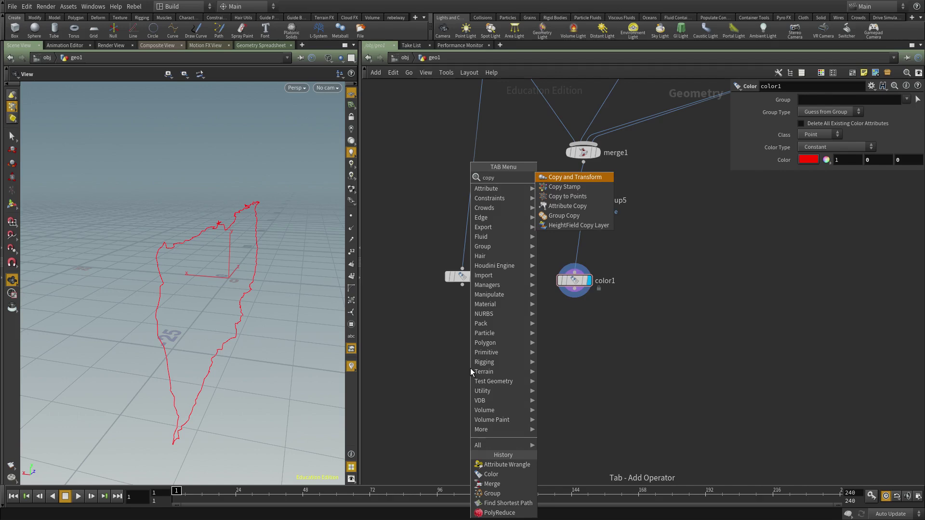
{"action": "left_click", "coordinate": [559, 206]}
{"action": "left_click", "coordinate": [495, 357]}
Connect color2 to the first input and color1 to the second input of attribcopy1, and display it beneath color2
{"action": "left_click_drag", "start_coordinate": [575, 288], "coordinate": [466, 295]}
{"action": "left_click", "coordinate": [503, 349]}
{"action": "left_click", "coordinate": [576, 291]}
{"action": "left_click_drag", "start_coordinate": [553, 338], "coordinate": [452, 380]}
{"action": "key", "text": "r"}
{"action": "left_click_drag", "start_coordinate": [497, 357], "coordinate": [472, 365]}
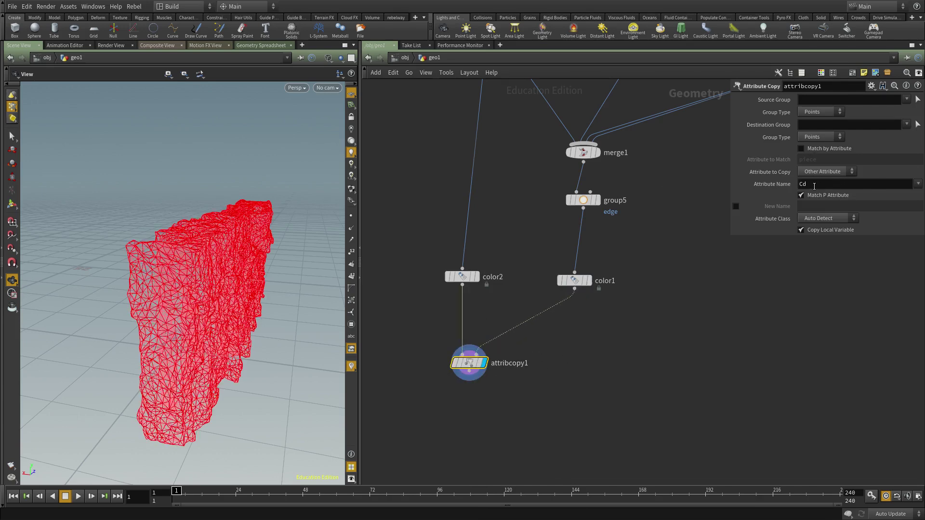
Enable matching by attribute on attribcopy1 with origptnum and set the attribute to copy to Color
{"action": "left_click", "coordinate": [825, 148]}
{"action": "left_click_drag", "start_coordinate": [834, 157], "coordinate": [669, 156]}
{"action": "type", "text": "origptnum"}
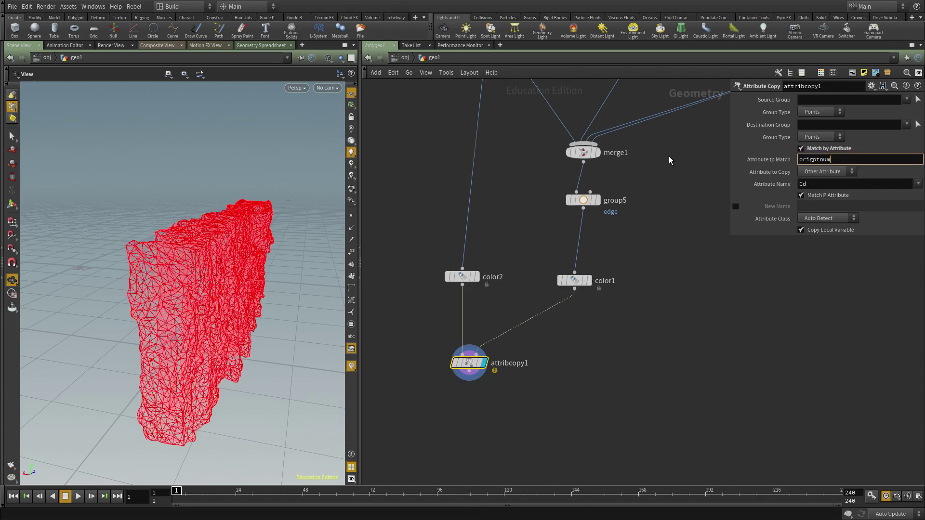
{"action": "key", "text": "Return"}
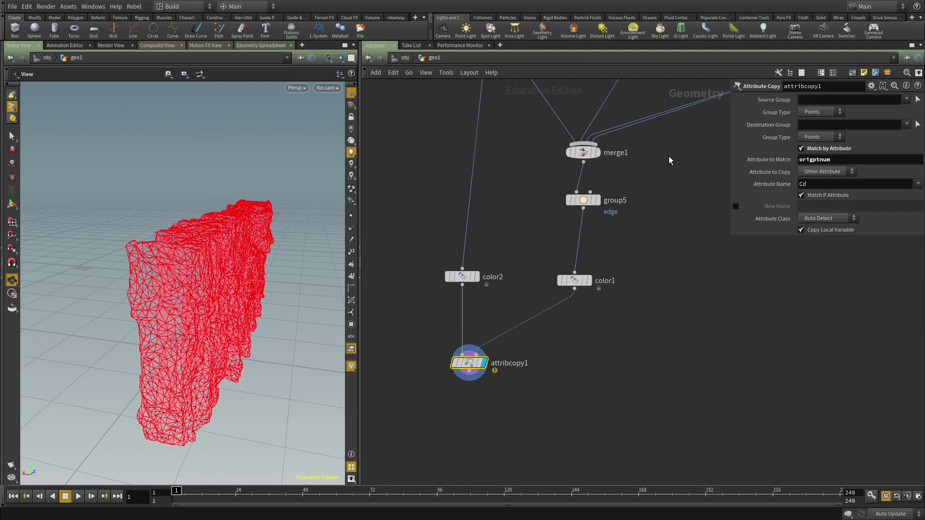
{"action": "left_click", "coordinate": [553, 419]}
{"action": "key", "text": "r"}
{"action": "left_click", "coordinate": [818, 171]}
{"action": "left_click", "coordinate": [821, 184]}
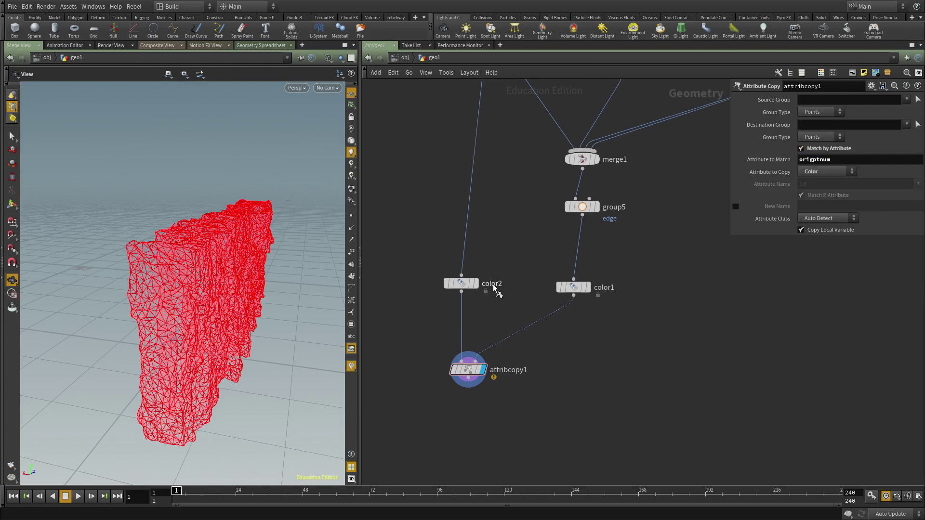
Display color2 and color1 in turn and compare the point attributes in their node information
{"action": "left_click", "coordinate": [474, 284]}
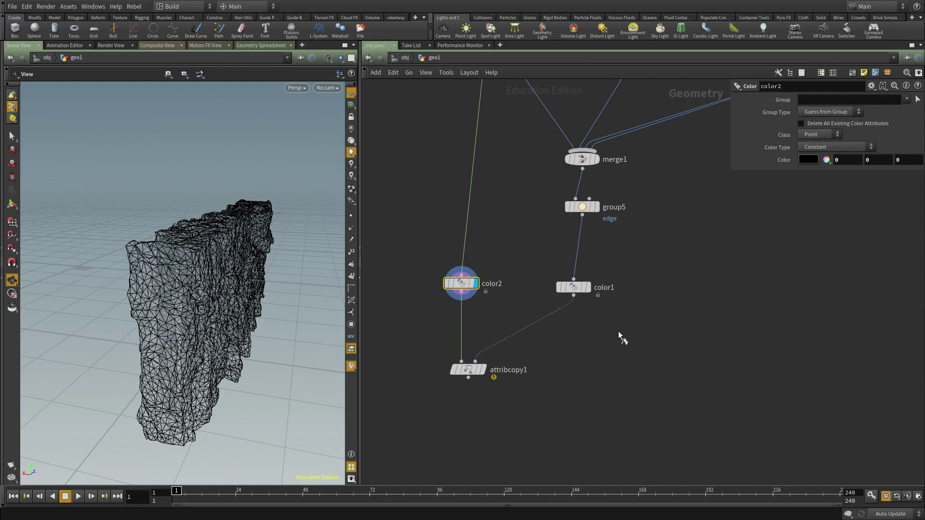
{"action": "left_click", "coordinate": [588, 287]}
{"action": "left_click", "coordinate": [574, 287]}
{"action": "middle_click", "coordinate": [574, 287]}
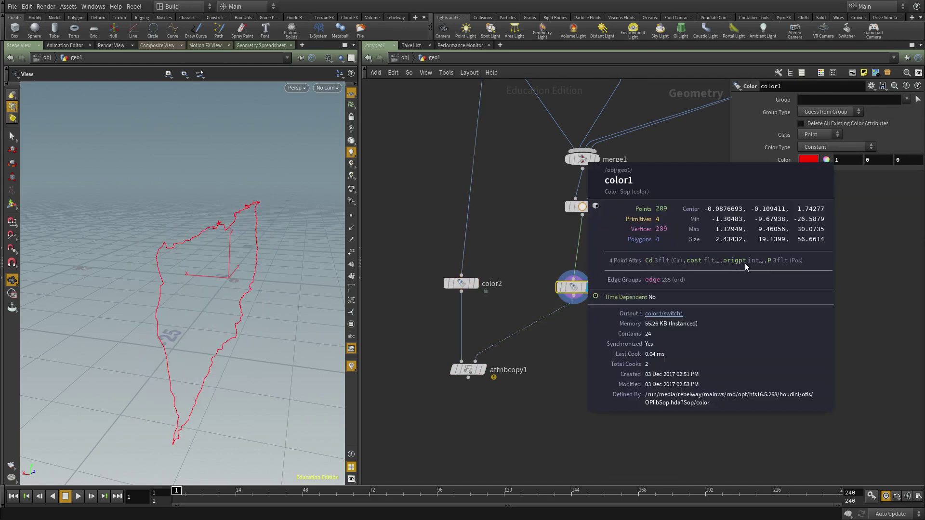
{"action": "middle_click", "coordinate": [458, 286]}
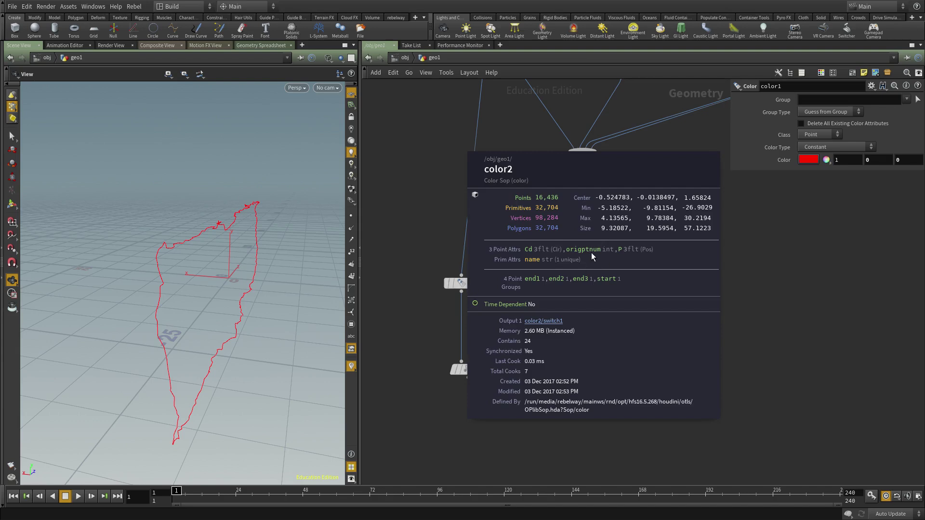
{"action": "middle_click_drag", "start_coordinate": [650, 252], "coordinate": [598, 375]}
{"action": "middle_click", "coordinate": [519, 410]}
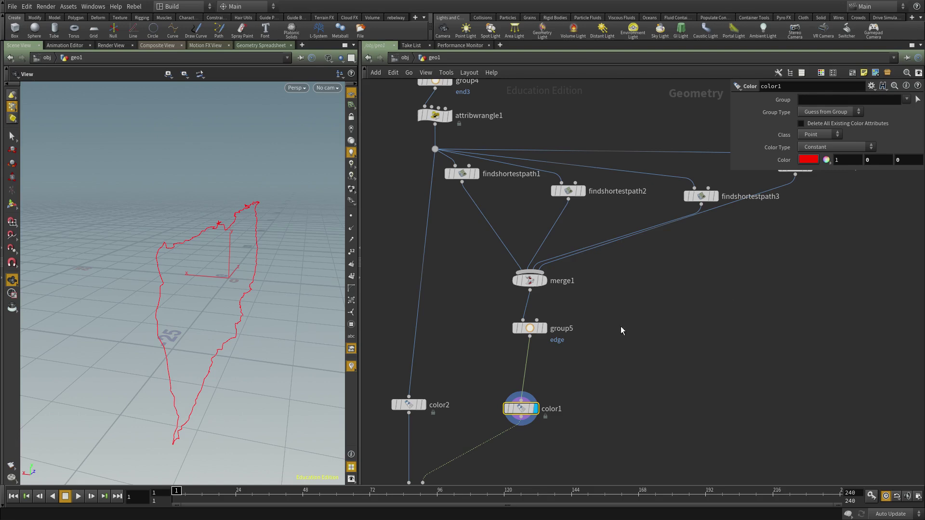
Compare the point number attribute of findshortestpath1 with the attribute name written in attribwrangle1
{"action": "scroll", "coordinate": [610, 311], "scroll_direction": "down", "scroll_amount": 2}
{"action": "scroll", "coordinate": [554, 299], "scroll_direction": "up", "scroll_amount": 5}
{"action": "left_click", "coordinate": [468, 271]}
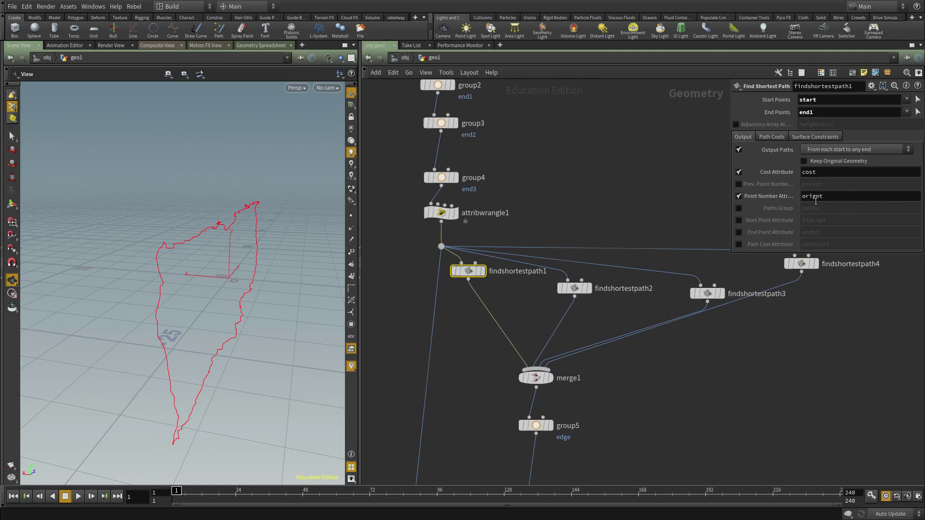
{"action": "double_click", "coordinate": [831, 197]}
{"action": "left_click", "coordinate": [442, 214]}
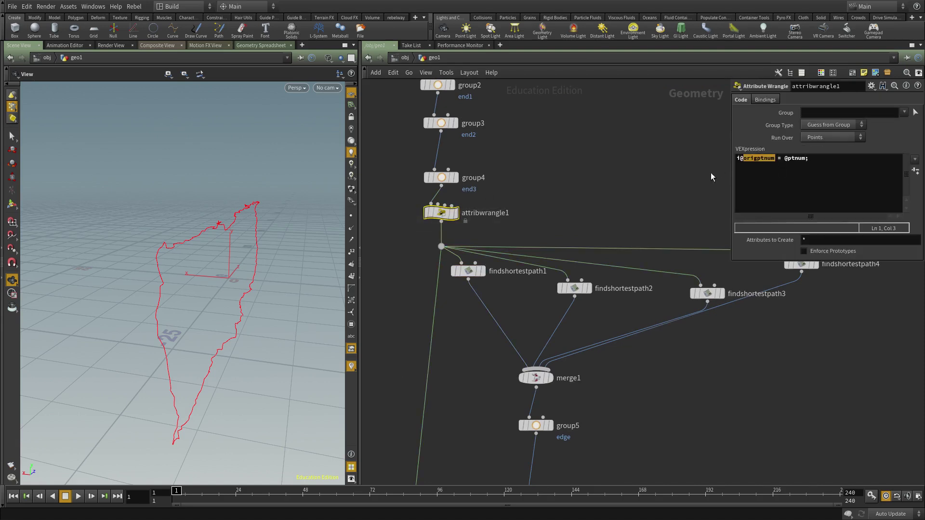
Reposition findshortestpath1 and findshortestpath2 slightly, and shorten the attribute name in attribwrangle1's expression to origpt
{"action": "left_click_drag", "start_coordinate": [574, 286], "coordinate": [566, 275]}
{"action": "left_click_drag", "start_coordinate": [470, 271], "coordinate": [474, 286]}
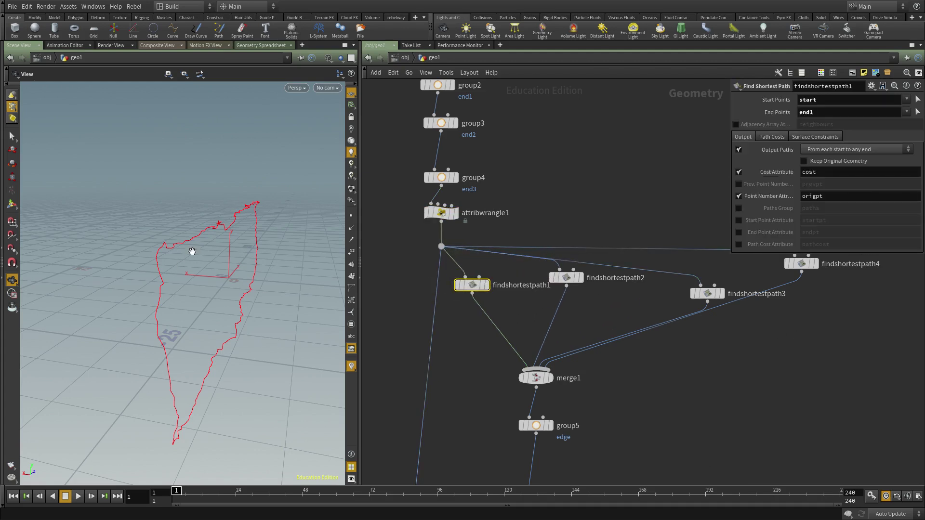
{"action": "double_click", "coordinate": [813, 197]}
{"action": "left_click", "coordinate": [441, 212]}
{"action": "left_click_drag", "start_coordinate": [775, 159], "coordinate": [761, 161]}
{"action": "type", "text": "t"}
Open the geometry spreadsheet of color1 and examine its points sorted by origpt
{"action": "scroll", "coordinate": [607, 167], "scroll_direction": "down", "scroll_amount": 5}
{"action": "left_click", "coordinate": [512, 302]}
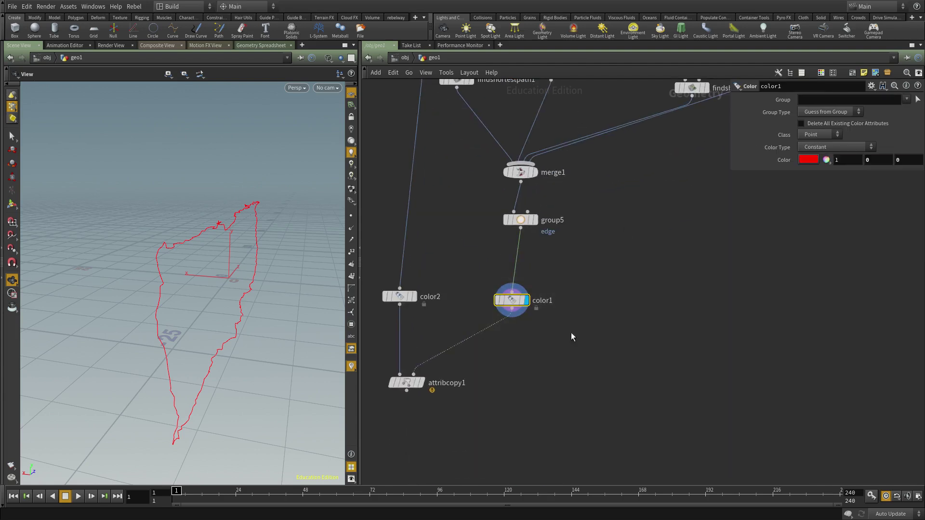
{"action": "right_click", "coordinate": [510, 301]}
{"action": "left_click", "coordinate": [541, 361]}
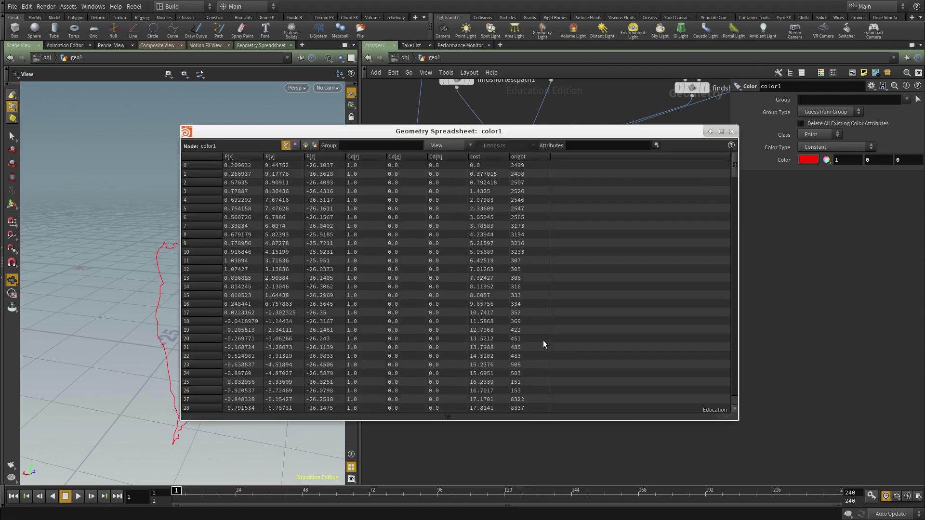
{"action": "left_click", "coordinate": [506, 129]}
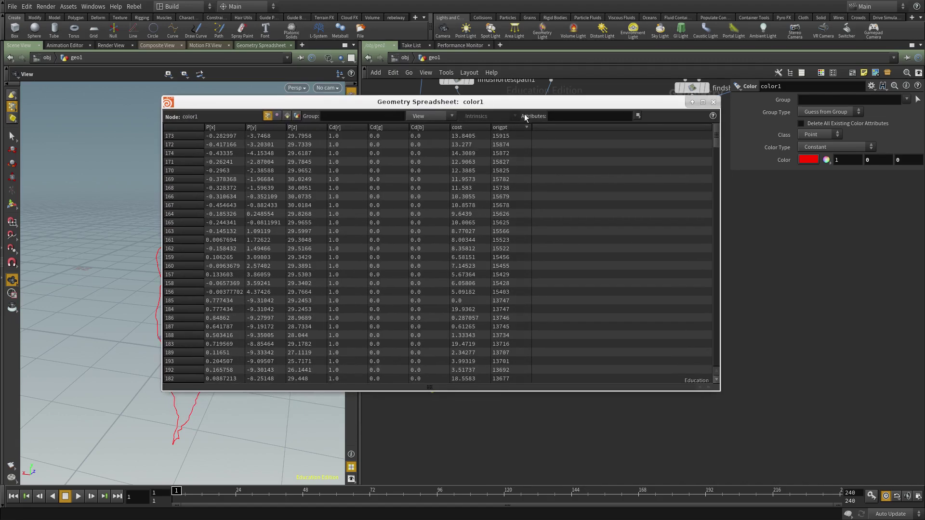
Close the geometry spreadsheet and shorten attribcopy1's attribute to match to origpt
{"action": "left_click", "coordinate": [714, 102]}
{"action": "middle_click_drag", "start_coordinate": [661, 314], "coordinate": [674, 293]}
{"action": "left_click", "coordinate": [413, 277]}
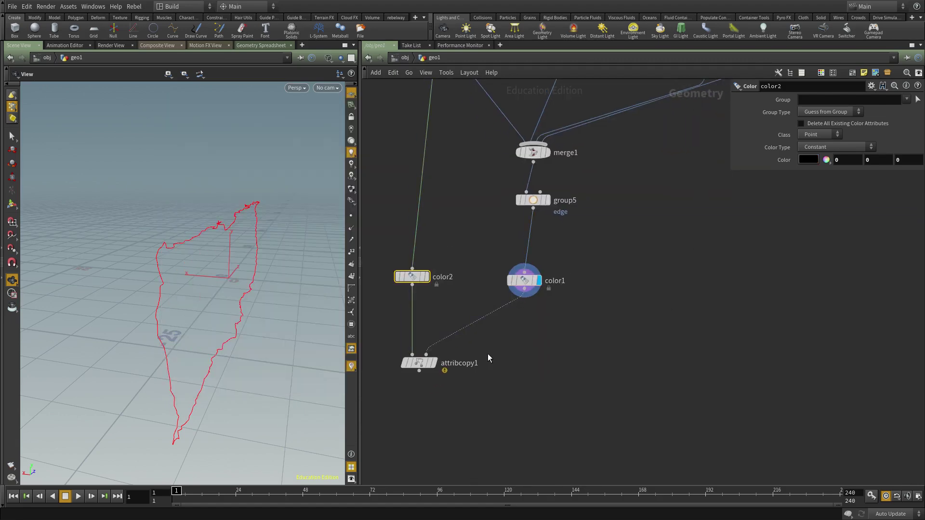
{"action": "left_click", "coordinate": [420, 364]}
{"action": "key", "text": "BackSpace"}
{"action": "key", "text": "BackSpace"}
{"action": "key", "text": "BackSpace"}
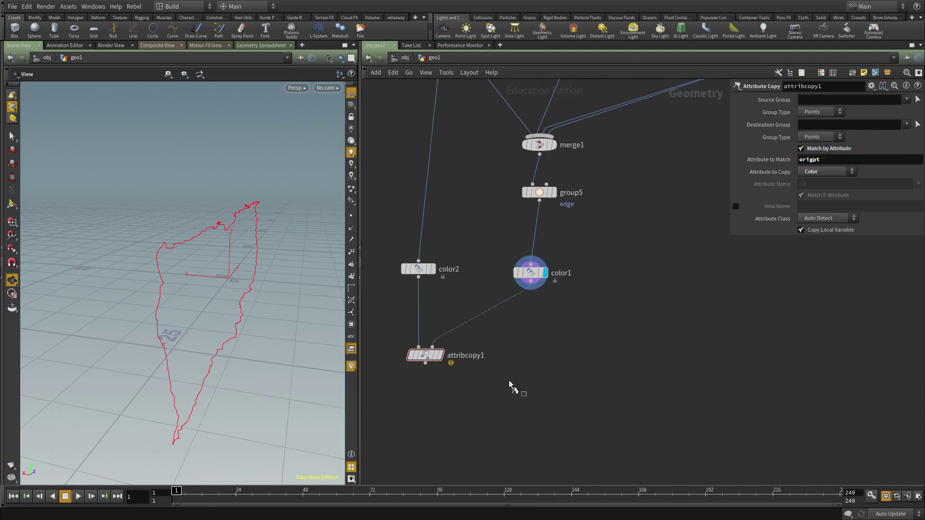
Display attribcopy1 in shaded view and examine the red path along the cliff wall from several angles
{"action": "key", "text": "r"}
{"action": "middle_click_drag", "start_coordinate": [533, 408], "coordinate": [541, 335]}
{"action": "key", "text": "w"}
{"action": "mouse_move", "coordinate": [173, 304]}
{"action": "left_mouse_down"}
{"action": "mouse_move", "coordinate": [210, 262]}
{"action": "mouse_move", "coordinate": [190, 274]}
{"action": "mouse_move", "coordinate": [165, 324]}
{"action": "left_mouse_up"}
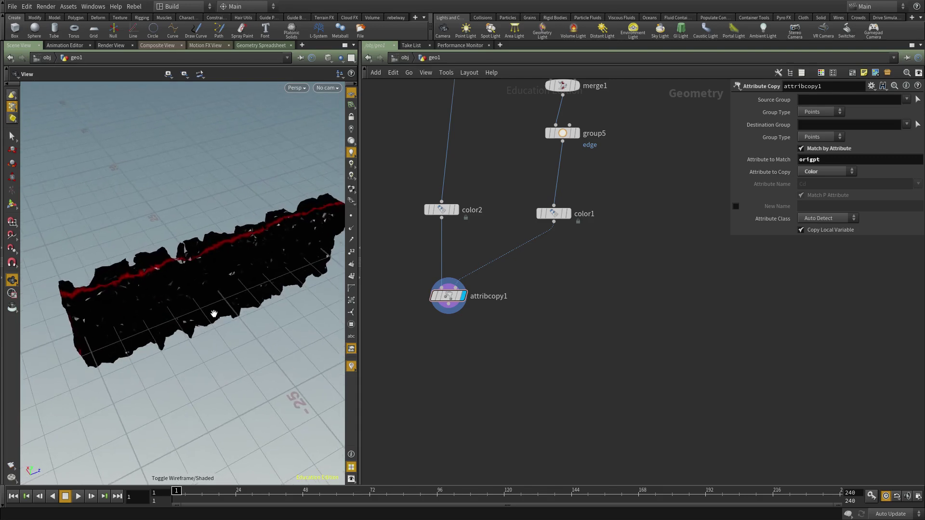
{"action": "left_click_drag", "start_coordinate": [506, 172], "coordinate": [567, 234]}
{"action": "key", "text": "r"}
{"action": "left_click_drag", "start_coordinate": [505, 342], "coordinate": [404, 264]}
{"action": "left_click_drag", "start_coordinate": [96, 252], "coordinate": [214, 279]}
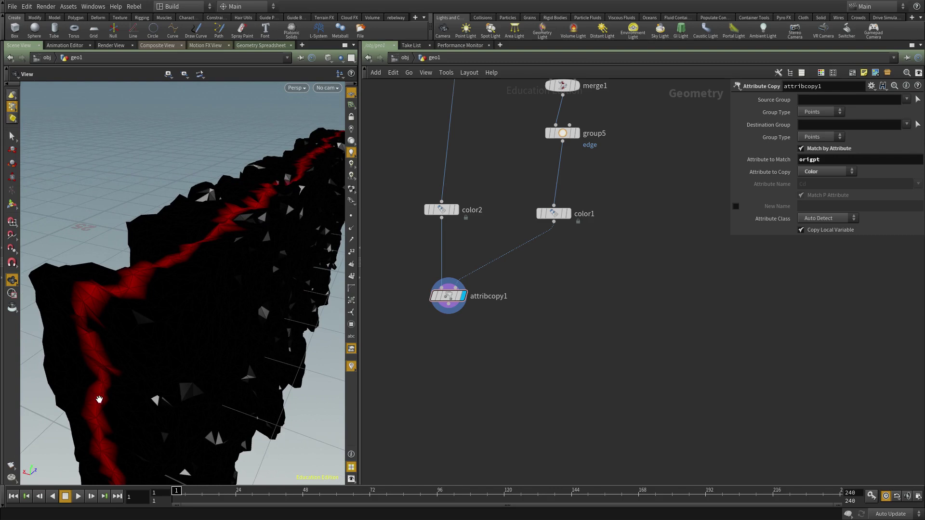
{"action": "middle_click_drag", "start_coordinate": [476, 381], "coordinate": [484, 345]}
{"action": "key", "text": "Tab"}
{"action": "type", "text": "gr"}
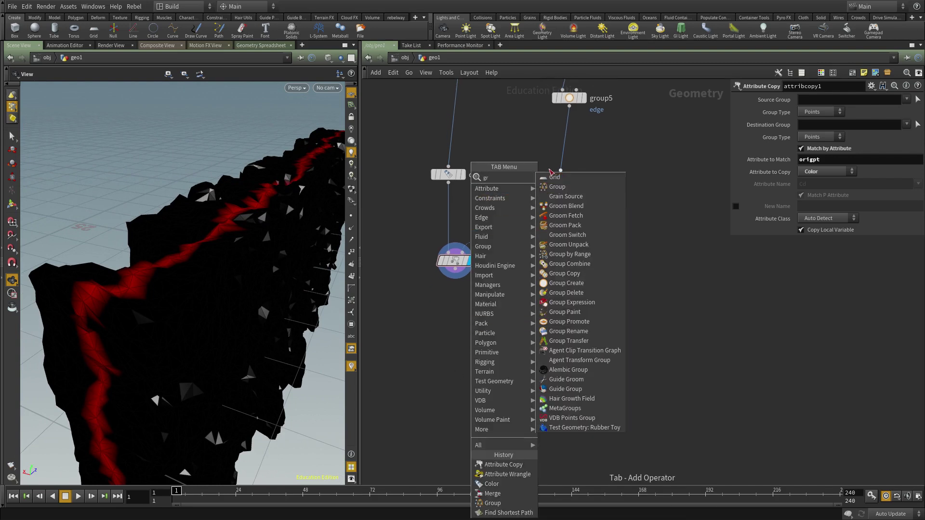
{"action": "left_click", "coordinate": [564, 187]}
{"action": "left_click", "coordinate": [488, 356]}
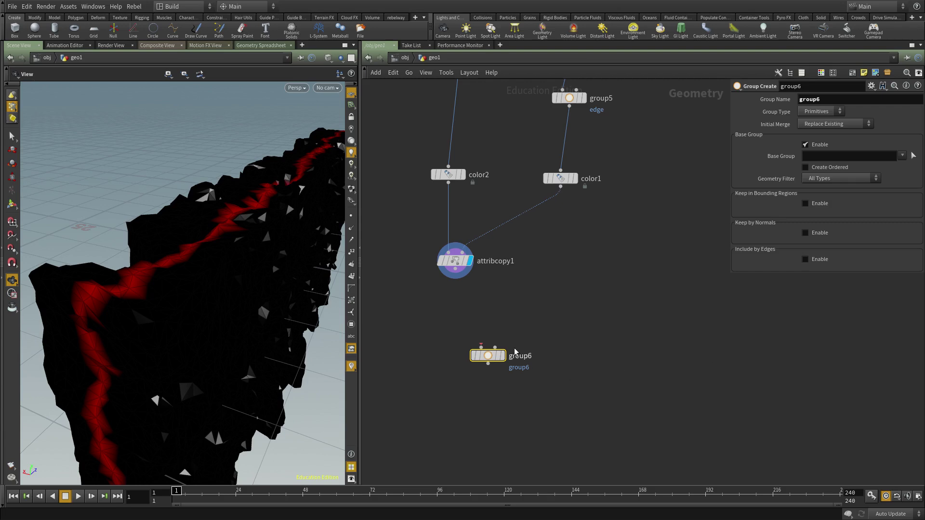
{"action": "key", "text": "ctrl+x"}
Add a Group Expression node below attribcopy1, feed it from attribcopy1's output and display it
{"action": "key", "text": "Tab"}
{"action": "type", "text": "group ex"}
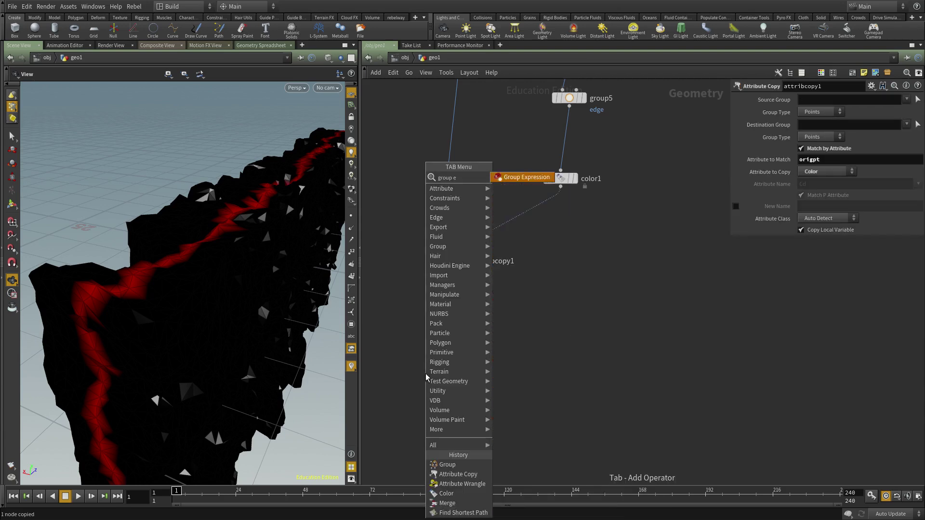
{"action": "key", "text": "Return"}
{"action": "left_click", "coordinate": [426, 375]}
{"action": "left_click", "coordinate": [455, 269]}
{"action": "left_click", "coordinate": [416, 366]}
{"action": "left_click_drag", "start_coordinate": [491, 355], "coordinate": [388, 414]}
{"action": "key", "text": "r"}
{"action": "left_click_drag", "start_coordinate": [426, 374], "coordinate": [455, 337]}
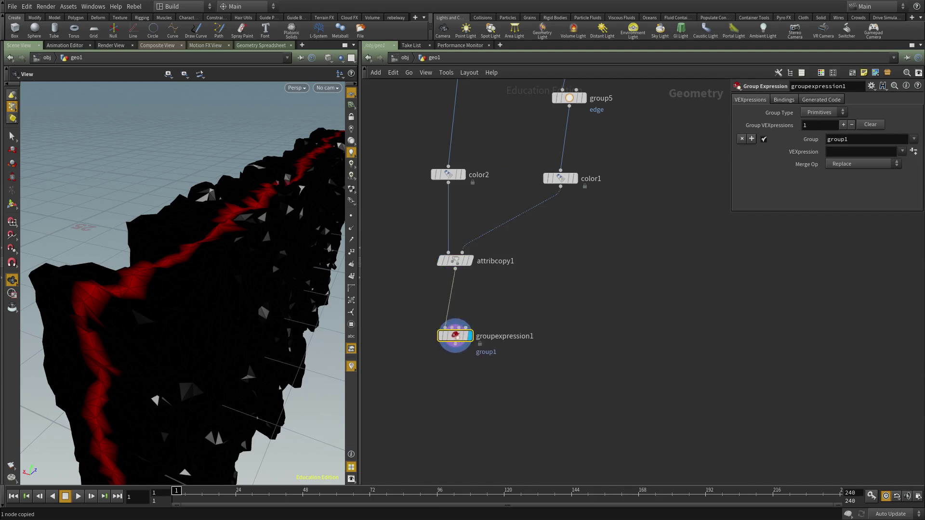
{"action": "left_click", "coordinate": [849, 152]}
{"action": "key", "text": "Return"}
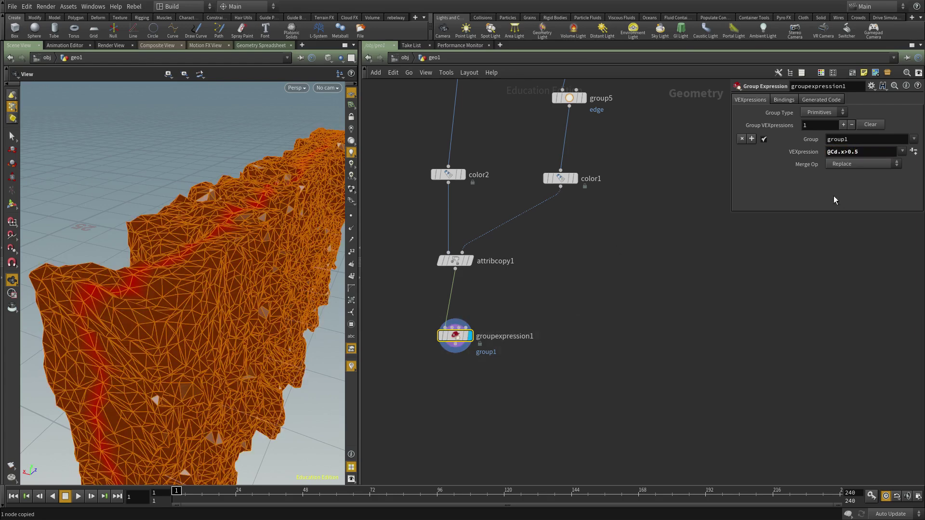
{"action": "left_click", "coordinate": [822, 112]}
{"action": "left_click", "coordinate": [824, 123]}
{"action": "middle_click_drag", "start_coordinate": [595, 322], "coordinate": [594, 283]}
{"action": "left_click", "coordinate": [591, 283]}
{"action": "scroll", "coordinate": [257, 269], "scroll_direction": "down", "scroll_amount": 3}
{"action": "mouse_move", "coordinate": [254, 269]}
{"action": "left_mouse_down"}
{"action": "mouse_move", "coordinate": [265, 240]}
{"action": "mouse_move", "coordinate": [250, 206]}
{"action": "mouse_move", "coordinate": [151, 227]}
{"action": "mouse_move", "coordinate": [101, 254]}
{"action": "mouse_move", "coordinate": [212, 291]}
{"action": "mouse_move", "coordinate": [265, 261]}
{"action": "mouse_move", "coordinate": [259, 267]}
{"action": "left_mouse_up"}
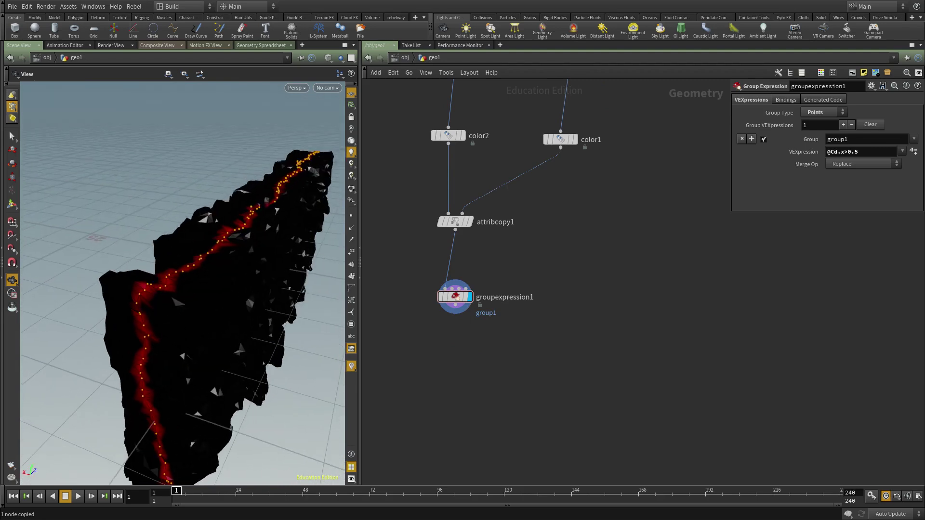
Name the point group in groupexpression1 point_edges
{"action": "double_click", "coordinate": [866, 139]}
{"action": "type", "text": "point_edges"}
{"action": "key", "text": "Return"}
{"action": "middle_click_drag", "start_coordinate": [560, 349], "coordinate": [561, 307]}
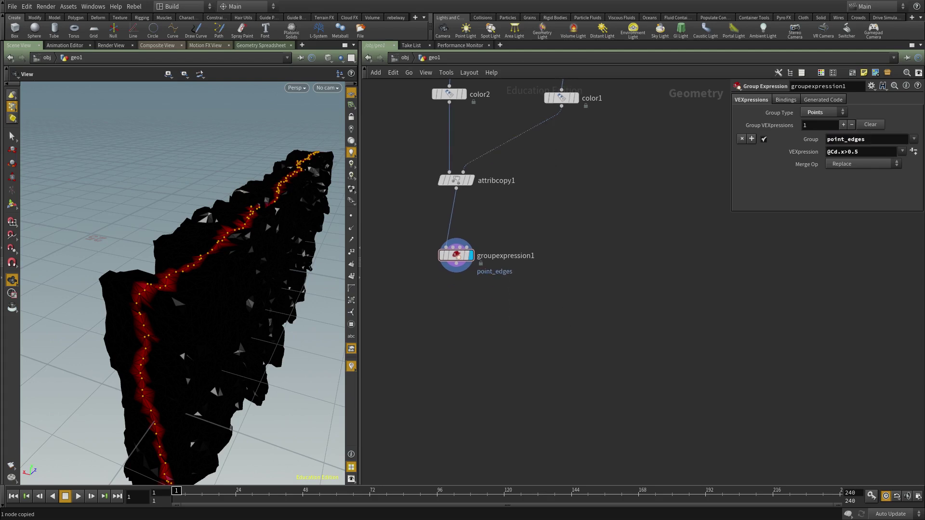
{"action": "middle_click_drag", "start_coordinate": [238, 321], "coordinate": [257, 316]}
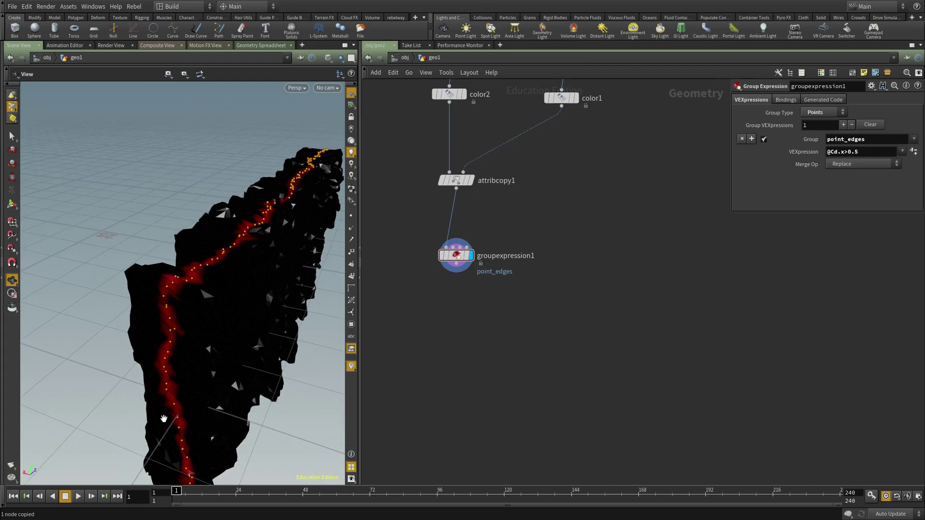
Add a Group Promote node below groupexpression1, connected to its output and displayed
{"action": "middle_click_drag", "start_coordinate": [456, 360], "coordinate": [458, 343]}
{"action": "key", "text": "Tab"}
{"action": "type", "text": "grou"}
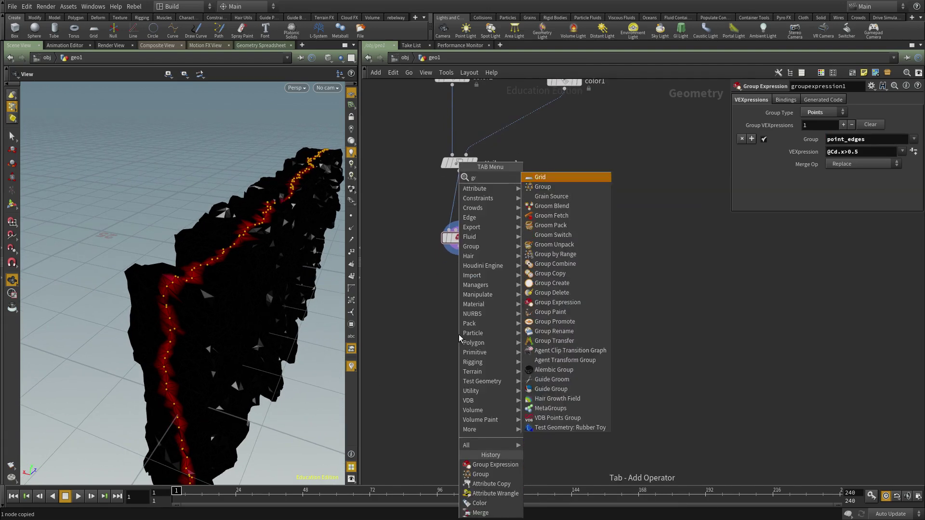
{"action": "key", "text": "Escape"}
{"action": "key", "text": "Tab"}
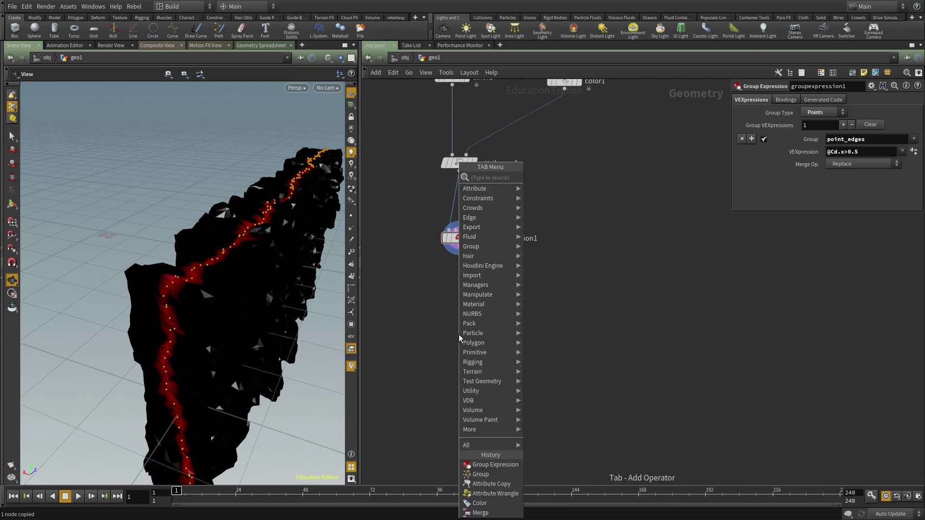
{"action": "type", "text": "promo"}
{"action": "left_click", "coordinate": [559, 187]}
{"action": "left_click", "coordinate": [484, 318]}
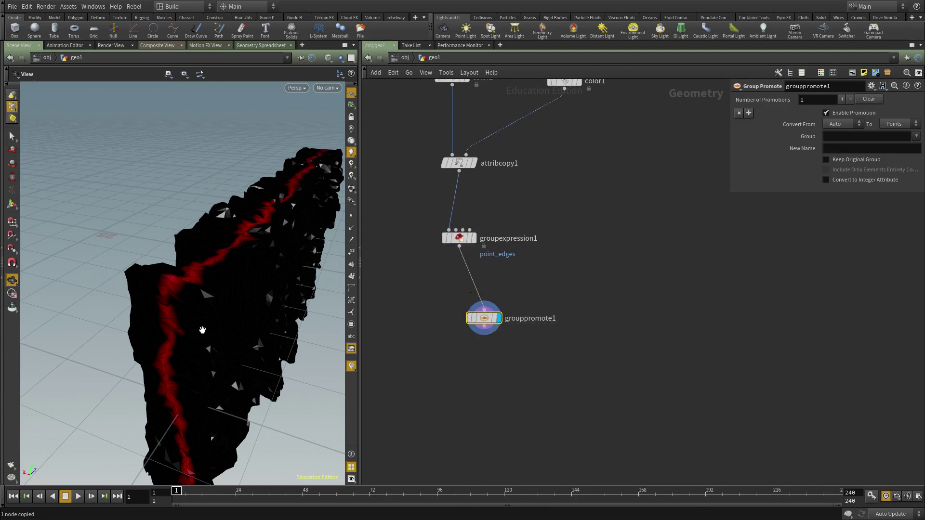
Choose point_edges as the group to promote in grouppromote1 and give it the new name final_edge
{"action": "left_click", "coordinate": [917, 137]}
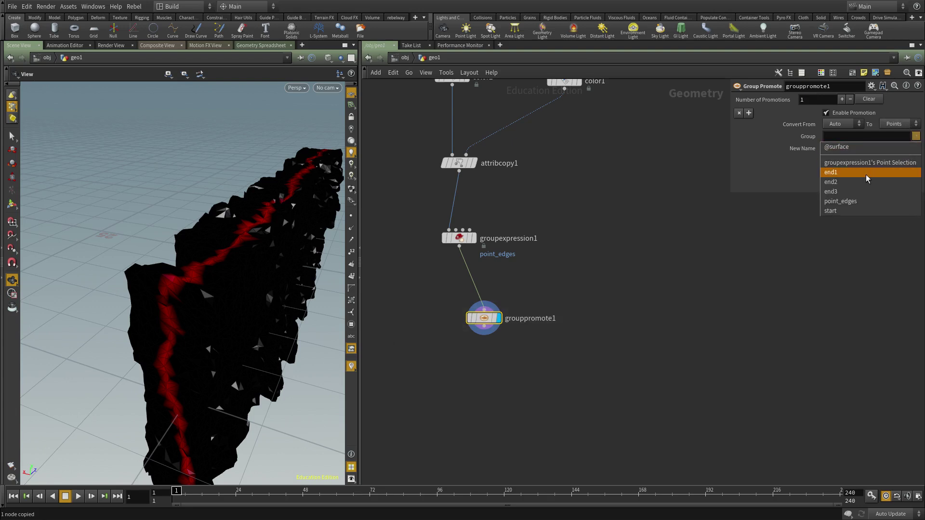
{"action": "left_click", "coordinate": [848, 201]}
{"action": "left_click", "coordinate": [848, 148]}
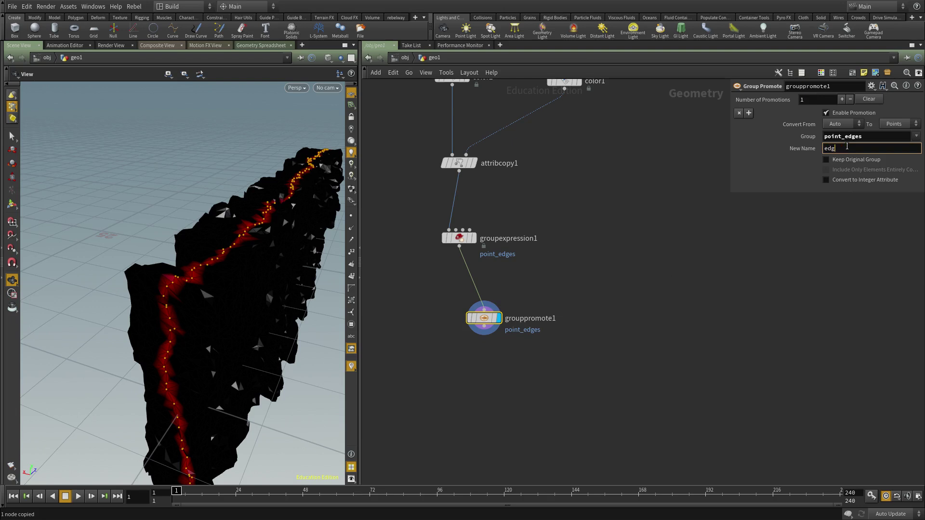
{"action": "key", "text": "Return"}
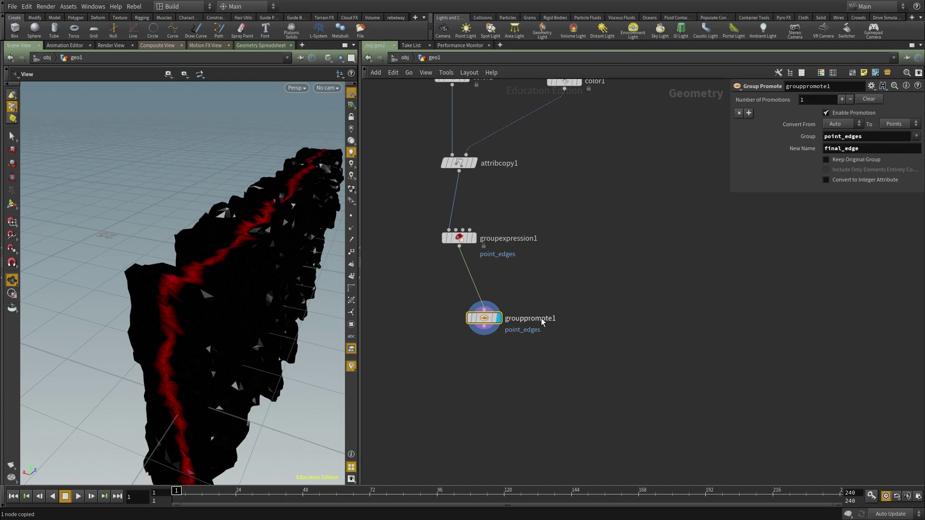
Set grouppromote1 to convert from Points to Edges and include only elements entirely contained in the group
{"action": "left_click", "coordinate": [842, 125]}
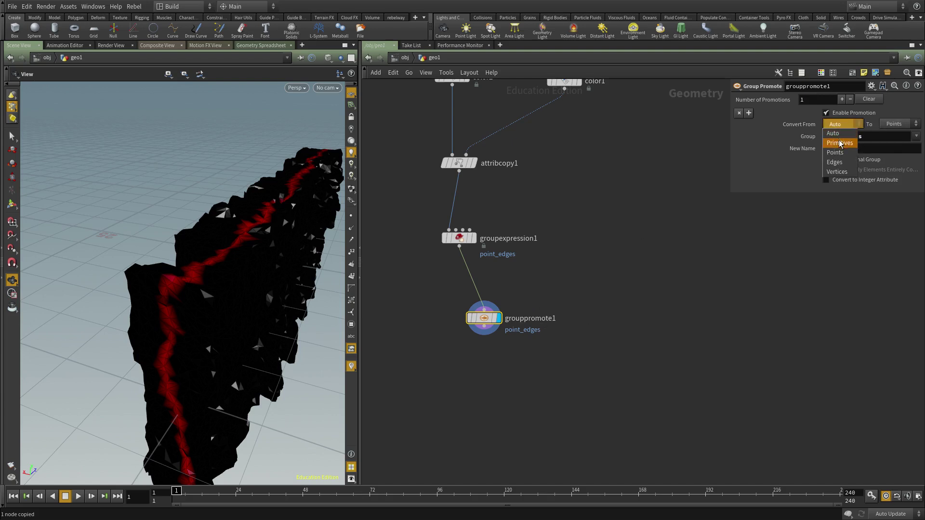
{"action": "left_click", "coordinate": [841, 136]}
{"action": "left_click", "coordinate": [894, 124]}
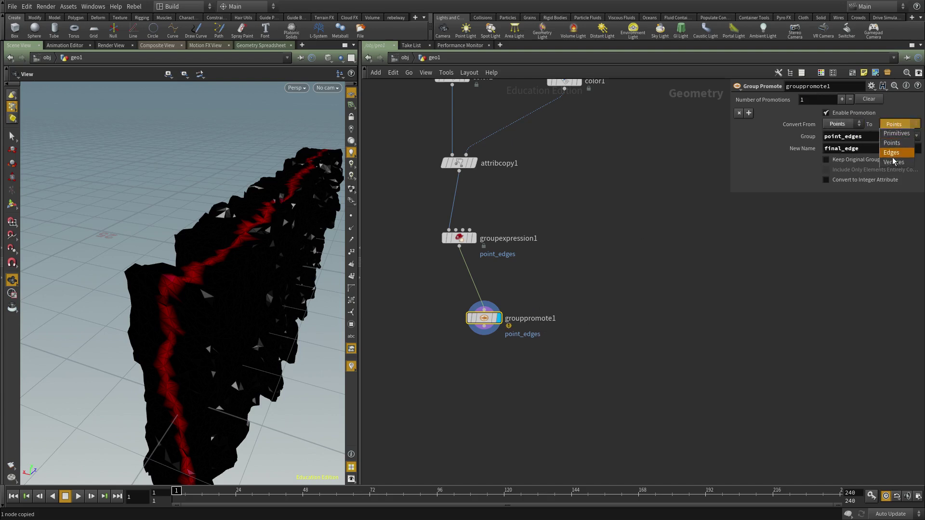
{"action": "left_click", "coordinate": [894, 136]}
{"action": "scroll", "coordinate": [234, 310], "scroll_direction": "up", "scroll_amount": 5}
{"action": "left_click_drag", "start_coordinate": [235, 311], "coordinate": [221, 320]}
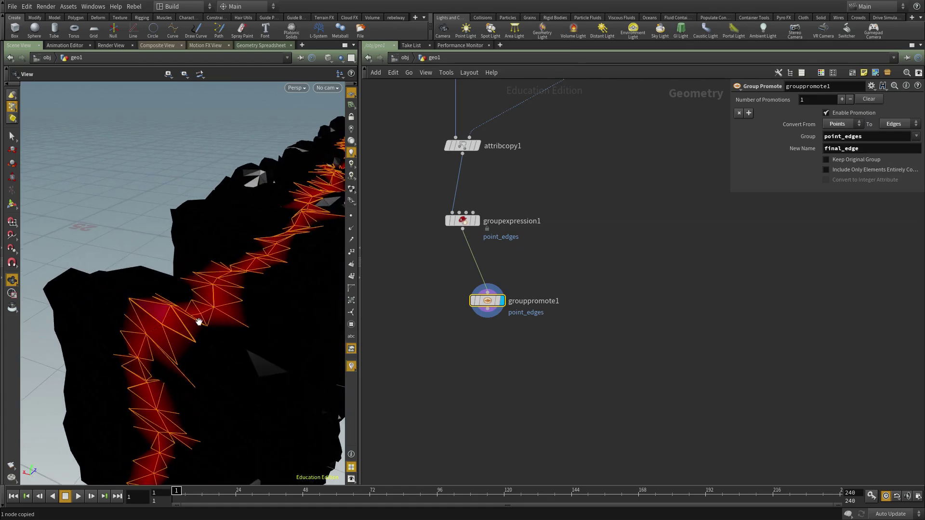
{"action": "left_click_drag", "start_coordinate": [146, 378], "coordinate": [254, 332]}
{"action": "mouse_move", "coordinate": [270, 374]}
{"action": "left_mouse_down"}
{"action": "mouse_move", "coordinate": [257, 366]}
{"action": "mouse_move", "coordinate": [268, 386]}
{"action": "left_mouse_up"}
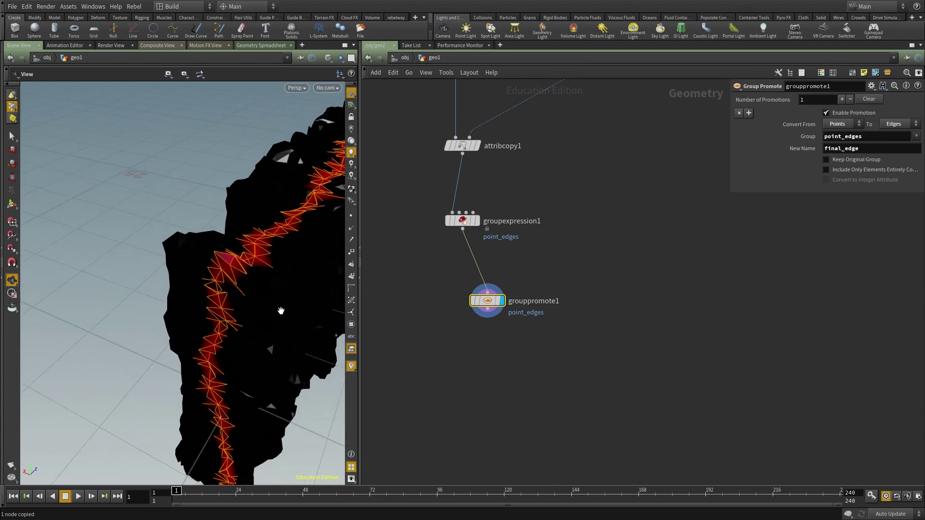
{"action": "left_click", "coordinate": [853, 174]}
{"action": "scroll", "coordinate": [237, 273], "scroll_direction": "down", "scroll_amount": 3}
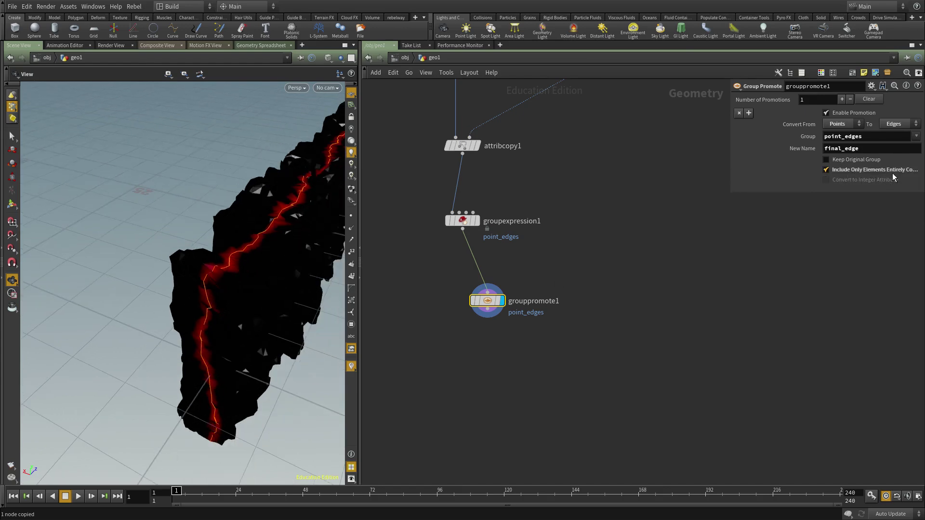
Examine the promoted edge path around the cliff wall from several angles in shaded and wireframe view
{"action": "left_click_drag", "start_coordinate": [284, 286], "coordinate": [108, 311]}
{"action": "scroll", "coordinate": [226, 281], "scroll_direction": "down", "scroll_amount": 2}
{"action": "mouse_move", "coordinate": [225, 281]}
{"action": "left_mouse_down"}
{"action": "mouse_move", "coordinate": [240, 257]}
{"action": "mouse_move", "coordinate": [207, 294]}
{"action": "mouse_move", "coordinate": [228, 249]}
{"action": "mouse_move", "coordinate": [241, 282]}
{"action": "mouse_move", "coordinate": [227, 197]}
{"action": "mouse_move", "coordinate": [250, 270]}
{"action": "mouse_move", "coordinate": [368, 291]}
{"action": "mouse_move", "coordinate": [263, 322]}
{"action": "left_mouse_up"}
{"action": "key", "text": "w"}
{"action": "key", "text": "w"}
{"action": "scroll", "coordinate": [550, 362], "scroll_direction": "down", "scroll_amount": 1}
{"action": "middle_click_drag", "start_coordinate": [550, 364], "coordinate": [586, 309]}
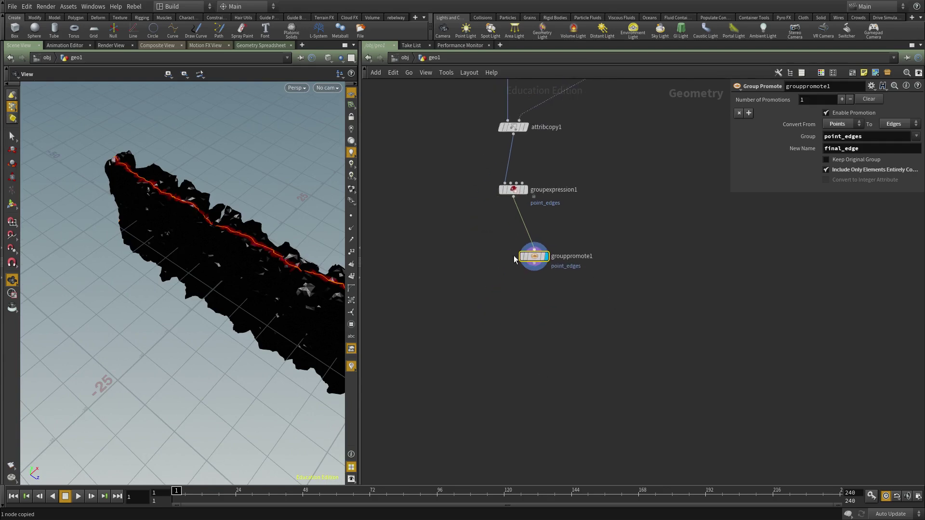
{"action": "left_click_drag", "start_coordinate": [210, 269], "coordinate": [307, 255]}
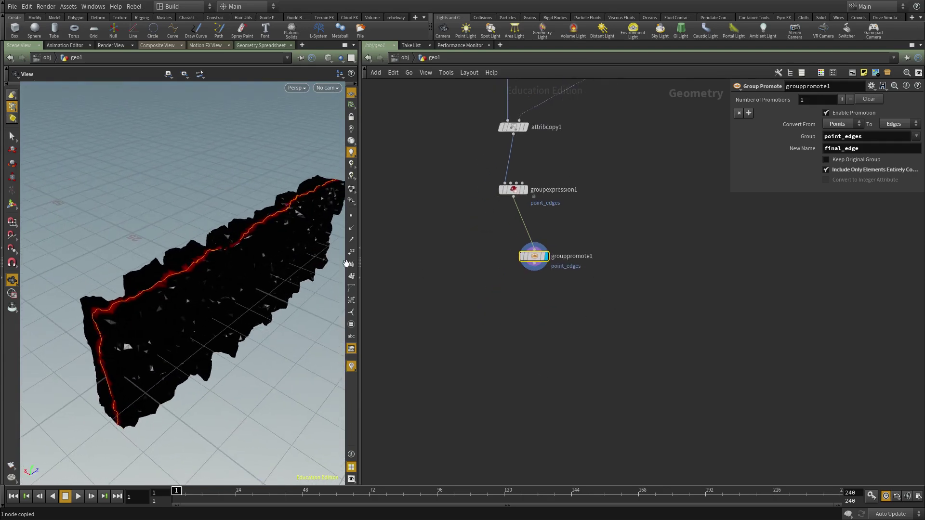
{"action": "left_click_drag", "start_coordinate": [189, 363], "coordinate": [222, 277]}
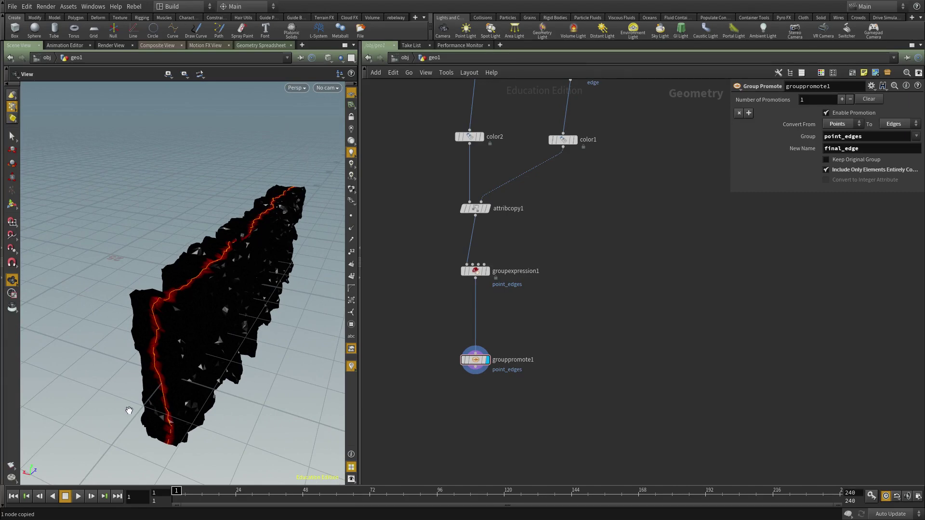
{"action": "left_click_drag", "start_coordinate": [239, 339], "coordinate": [215, 248]}
{"action": "key", "text": "w"}
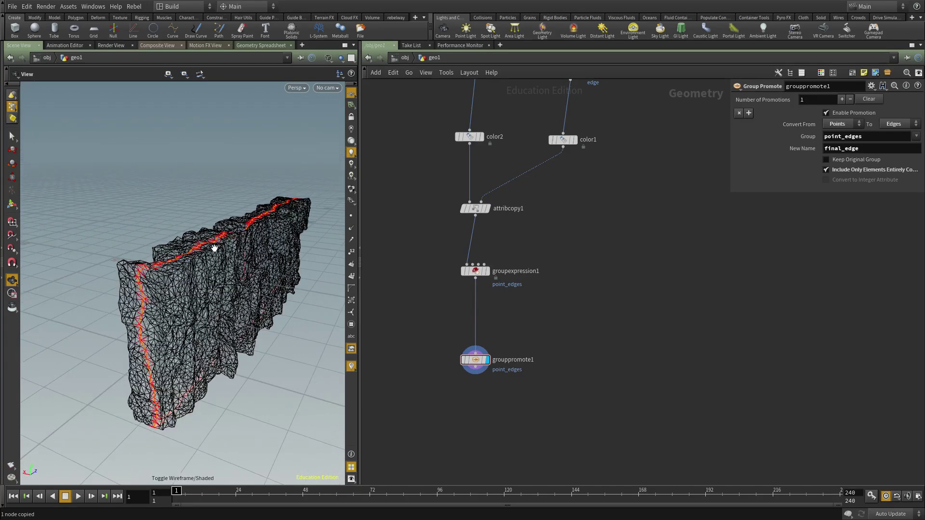
{"action": "mouse_move", "coordinate": [256, 296]}
{"action": "left_mouse_down"}
{"action": "mouse_move", "coordinate": [263, 291]}
{"action": "mouse_move", "coordinate": [244, 310]}
{"action": "left_mouse_up"}
{"action": "middle_click_drag", "start_coordinate": [603, 306], "coordinate": [599, 271]}
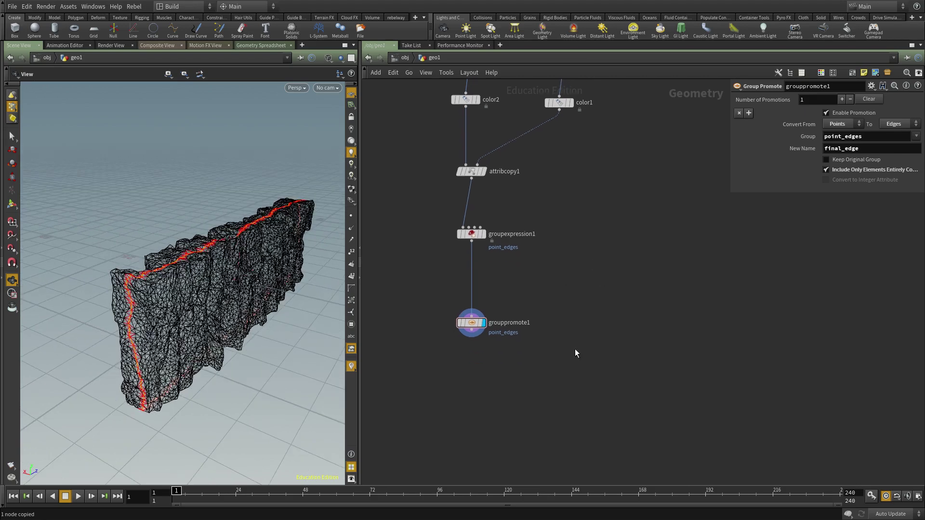
{"action": "mouse_move", "coordinate": [227, 337]}
{"action": "left_mouse_down"}
{"action": "mouse_move", "coordinate": [262, 384]}
{"action": "mouse_move", "coordinate": [263, 412]}
{"action": "mouse_move", "coordinate": [244, 389]}
{"action": "mouse_move", "coordinate": [245, 340]}
{"action": "left_mouse_up"}
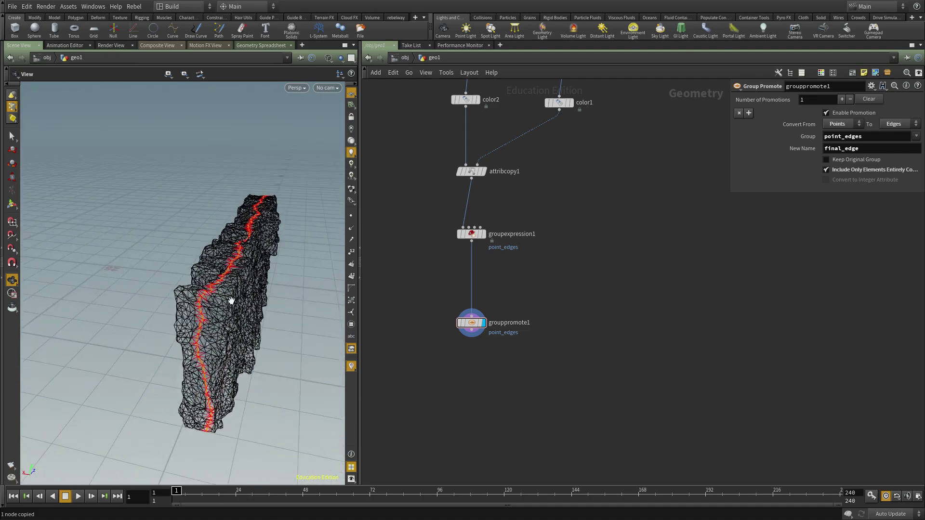
{"action": "left_click_drag", "start_coordinate": [219, 400], "coordinate": [210, 398]}
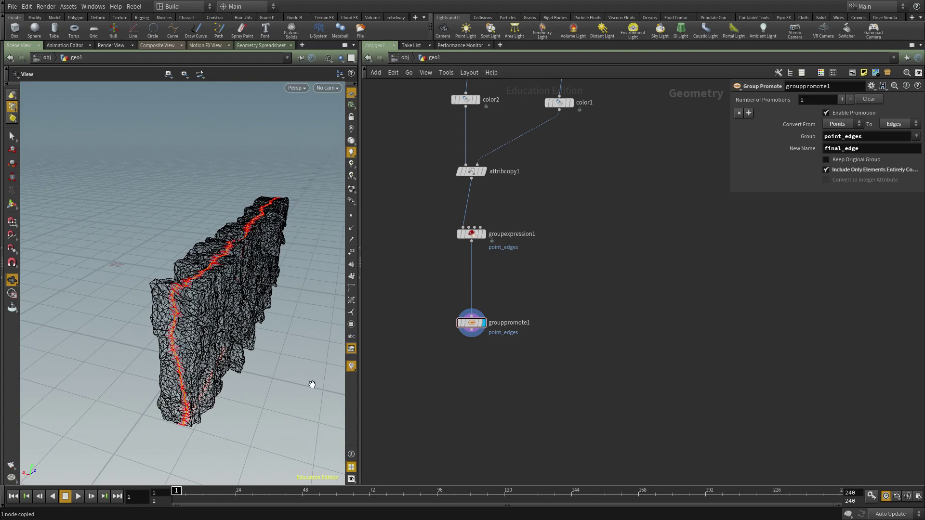
{"action": "left_click_drag", "start_coordinate": [259, 336], "coordinate": [264, 351]}
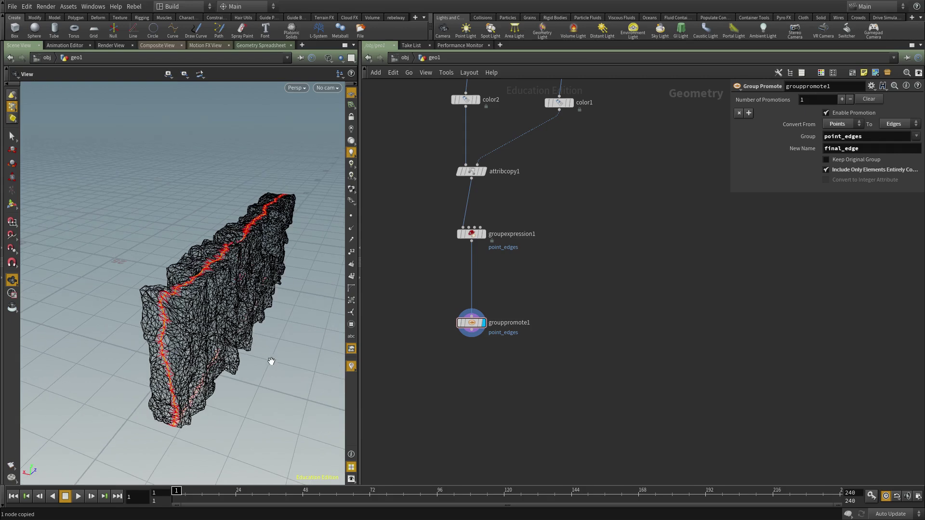
{"action": "middle_click_drag", "start_coordinate": [486, 387], "coordinate": [491, 373]}
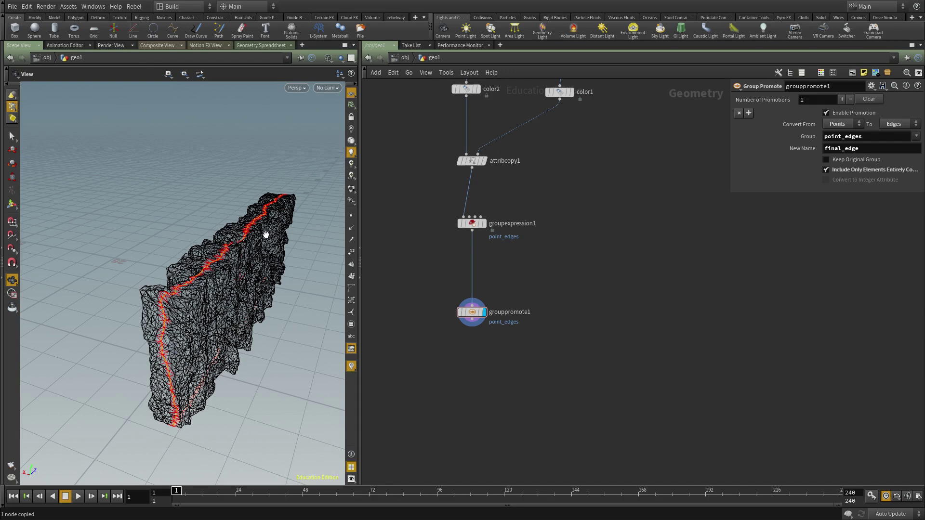
{"action": "left_click_drag", "start_coordinate": [189, 314], "coordinate": [204, 321]}
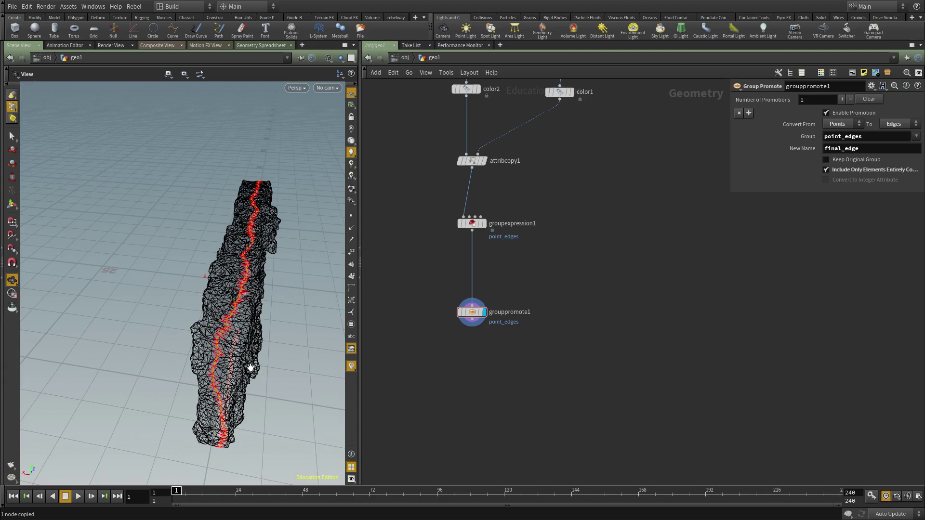
{"action": "left_click_drag", "start_coordinate": [257, 339], "coordinate": [225, 282]}
{"action": "middle_click_drag", "start_coordinate": [492, 360], "coordinate": [495, 341]}
{"action": "left_click_drag", "start_coordinate": [201, 284], "coordinate": [232, 293]}
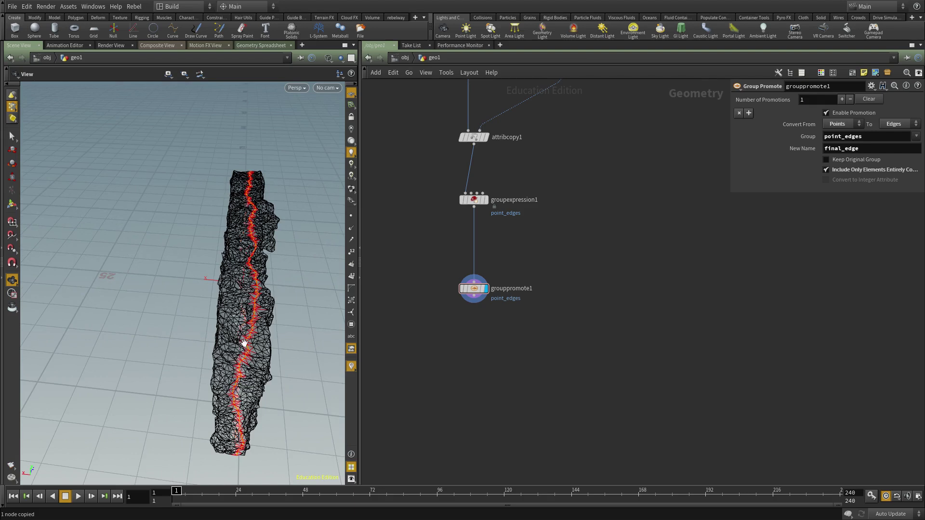
Add an Edge Cusp node below grouppromote1, connected to its output and displayed
{"action": "scroll", "coordinate": [525, 347], "scroll_direction": "up", "scroll_amount": 3}
{"action": "key", "text": "Tab"}
{"action": "type", "text": "ed"}
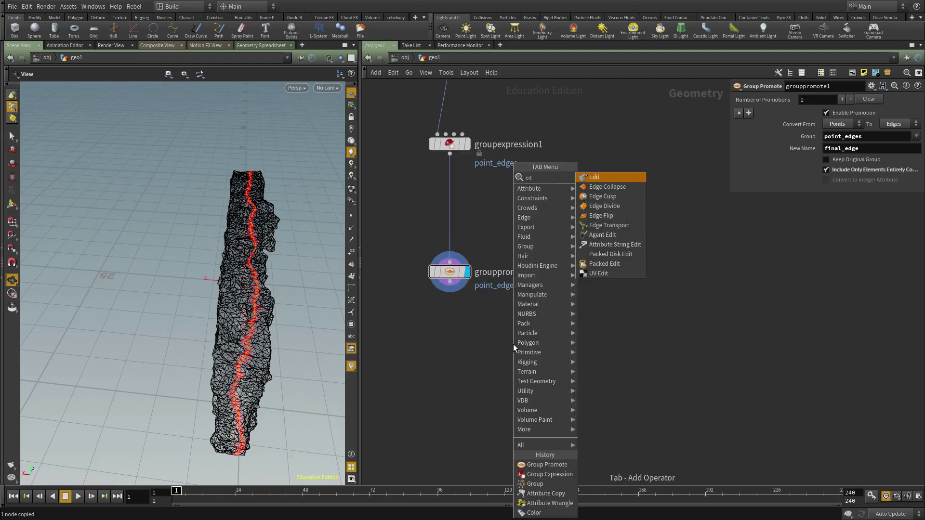
{"action": "type", "text": "ge cu"}
{"action": "key", "text": "Return"}
{"action": "left_click", "coordinate": [514, 344]}
{"action": "left_click", "coordinate": [530, 344]}
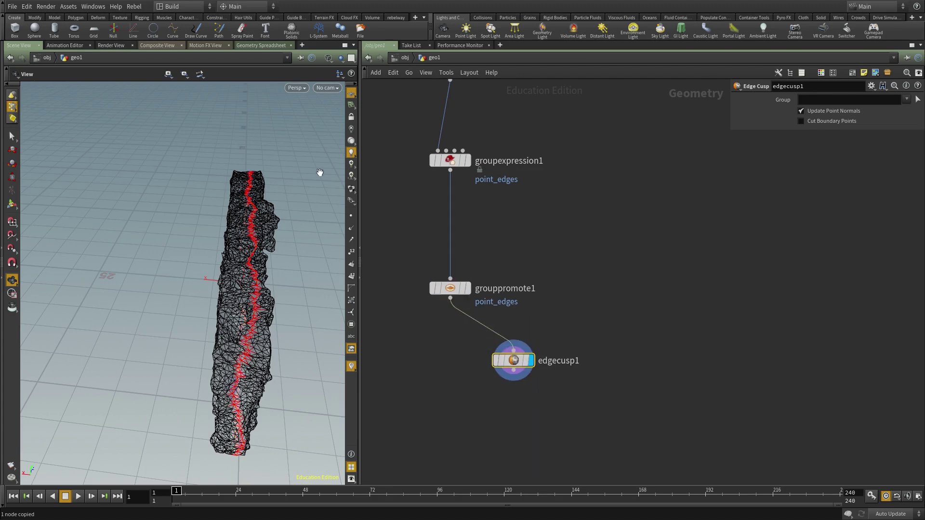
Limit edgecusp1 to the final_edge group
{"action": "left_click_drag", "start_coordinate": [282, 324], "coordinate": [256, 214]}
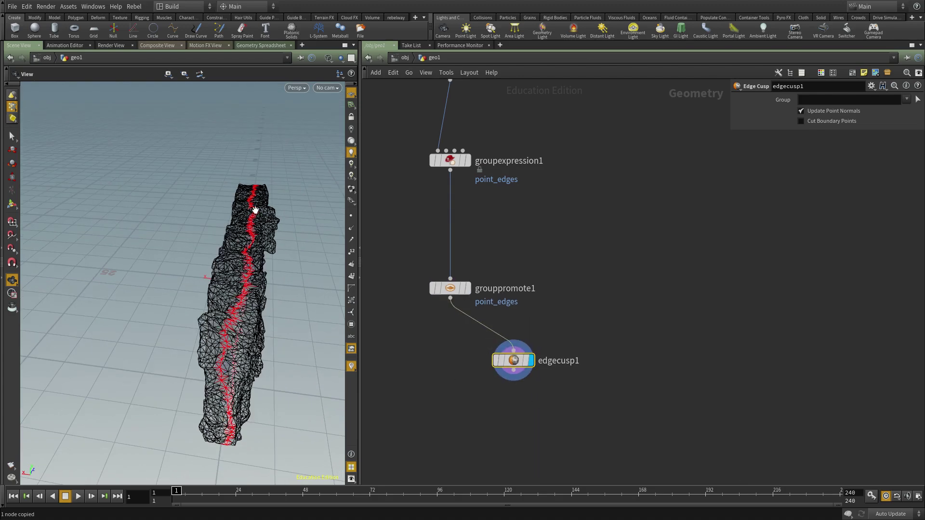
{"action": "left_click_drag", "start_coordinate": [221, 384], "coordinate": [226, 368]}
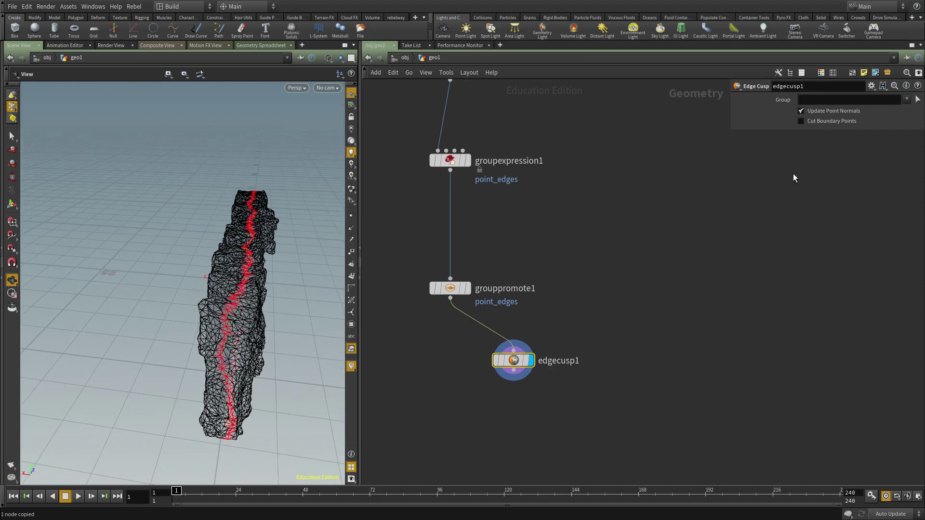
{"action": "left_click", "coordinate": [906, 100]}
{"action": "left_click", "coordinate": [853, 139]}
{"action": "middle_click_drag", "start_coordinate": [623, 279], "coordinate": [623, 227]}
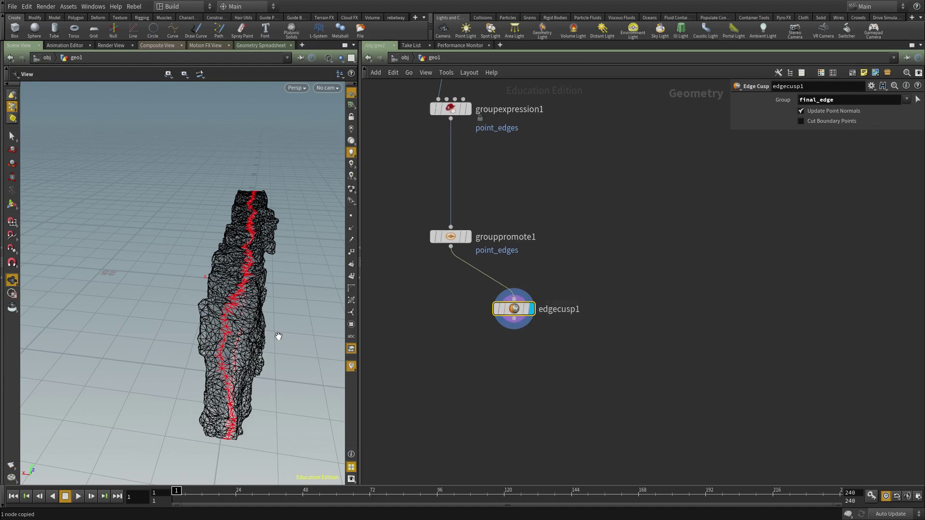
Select all connected primitives on one side of the red path on the cliff wall
{"action": "left_click", "coordinate": [12, 137]}
{"action": "left_click_drag", "start_coordinate": [12, 107], "coordinate": [72, 129]}
{"action": "double_click", "coordinate": [243, 329]}
{"action": "left_click_drag", "start_coordinate": [244, 335], "coordinate": [248, 336], "text": "alt"}
{"action": "double_click", "coordinate": [246, 299]}
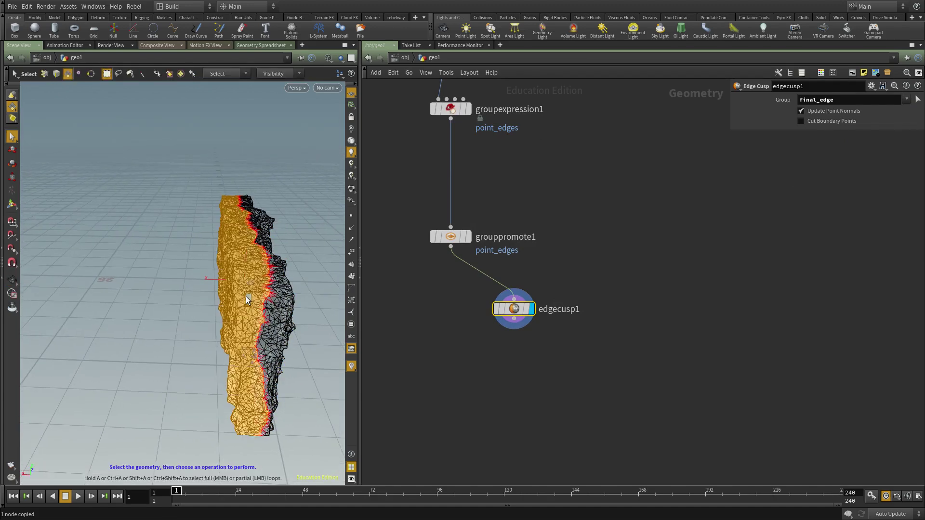
{"action": "key", "text": "Tab"}
{"action": "type", "text": "blast"}
{"action": "key", "text": "Return"}
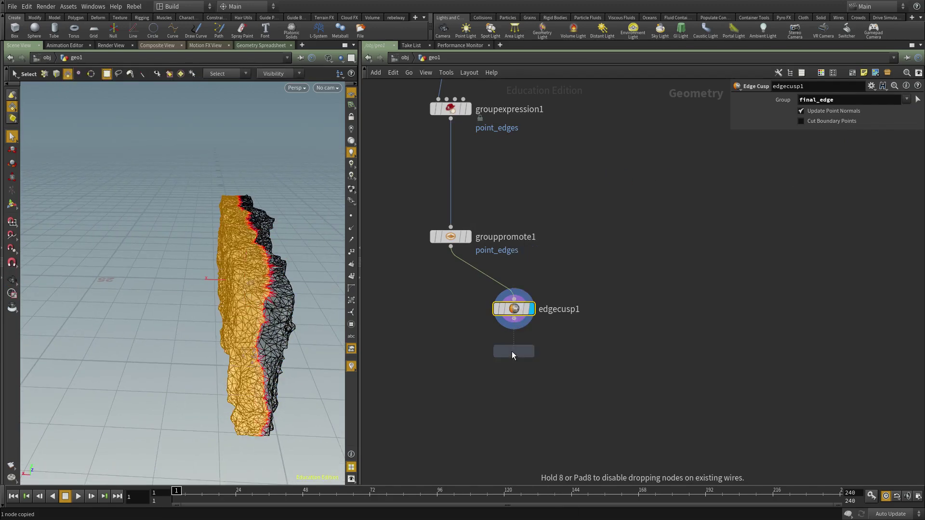
{"action": "left_click", "coordinate": [512, 351]}
{"action": "key", "text": "ctrl+x"}
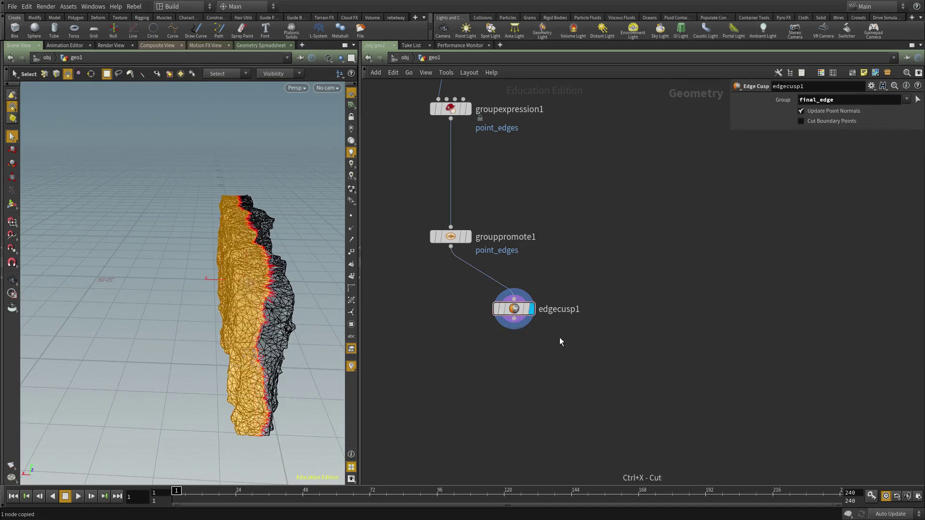
Delete the selected half of the wall with a Blast node after edgecusp1
{"action": "key", "text": "Tab"}
{"action": "type", "text": "blast"}
{"action": "key", "text": "Return"}
Duplicate blast1 as a parallel branch of edgecusp1 and make the copy delete the non-selected primitives
{"action": "left_click_drag", "start_coordinate": [686, 383], "coordinate": [486, 309]}
{"action": "key", "text": "ctrl+c"}
{"action": "key", "text": "ctrl+v"}
{"action": "left_click", "coordinate": [802, 134]}
{"action": "middle_click_drag", "start_coordinate": [620, 383], "coordinate": [580, 389]}
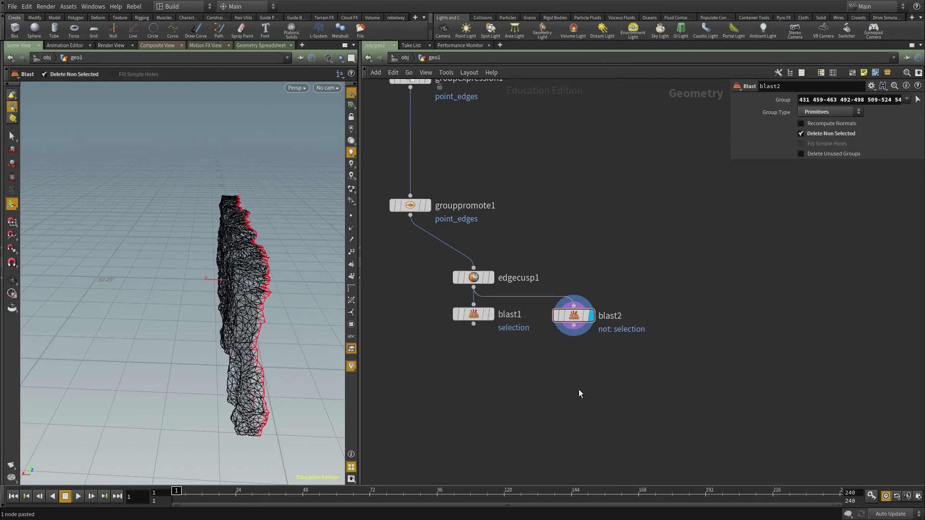
{"action": "left_click", "coordinate": [580, 389]}
{"action": "middle_click_drag", "start_coordinate": [469, 399], "coordinate": [462, 361]}
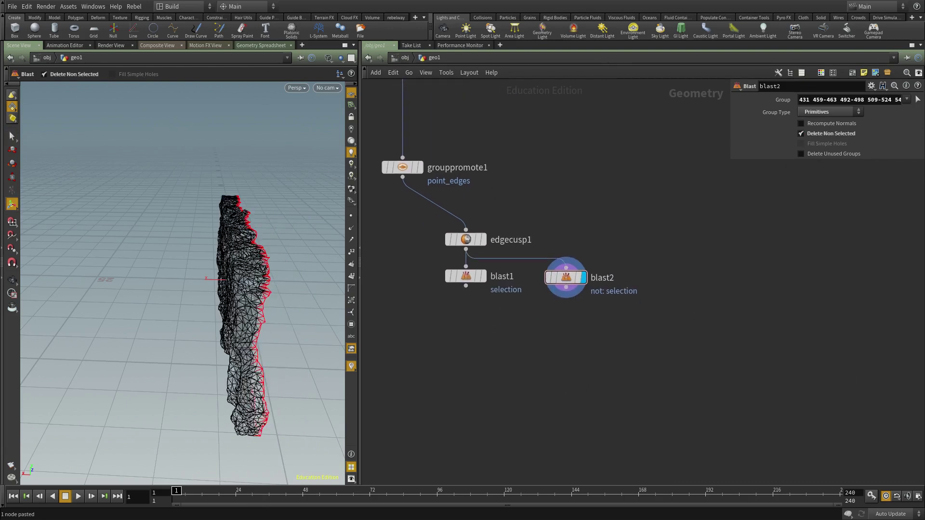
Add a UV Pelt node below blast1, connect it to blast1's output and display it
{"action": "middle_click_drag", "start_coordinate": [586, 414], "coordinate": [590, 380]}
{"action": "key", "text": "Tab"}
{"action": "type", "text": "uvp"}
{"action": "key", "text": "Return"}
{"action": "left_click", "coordinate": [566, 378]}
{"action": "left_click_drag", "start_coordinate": [557, 368], "coordinate": [470, 253]}
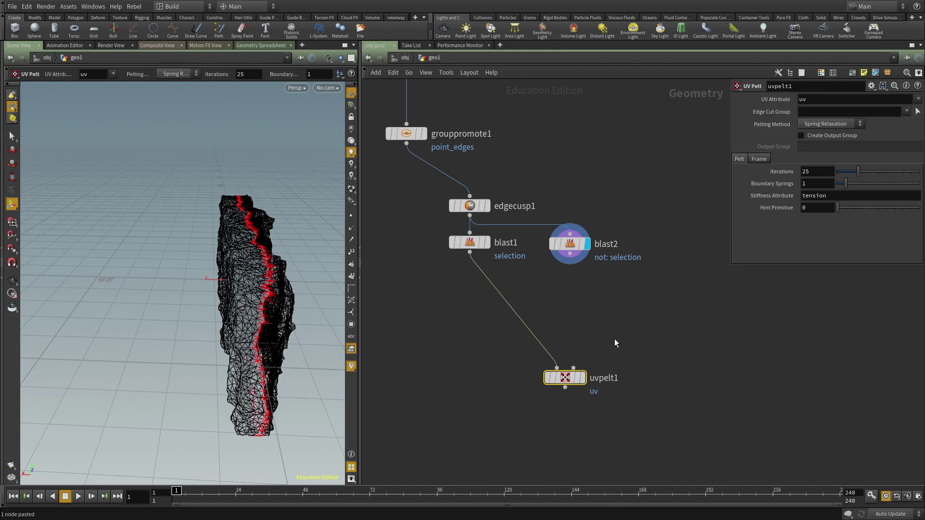
{"action": "left_click", "coordinate": [583, 377]}
{"action": "left_click_drag", "start_coordinate": [569, 378], "coordinate": [459, 345]}
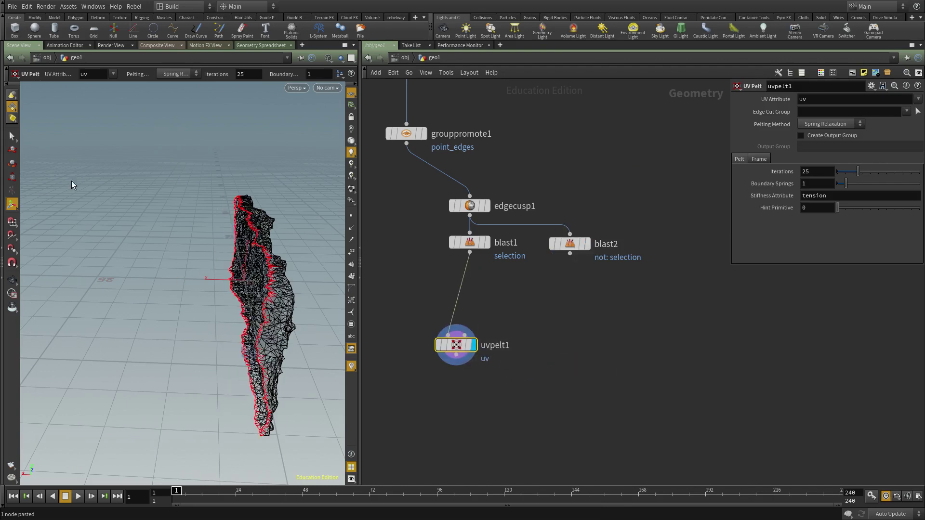
Switch the viewport to the UV view and examine uvpelt1's pelted layout
{"action": "key", "text": "space+5"}
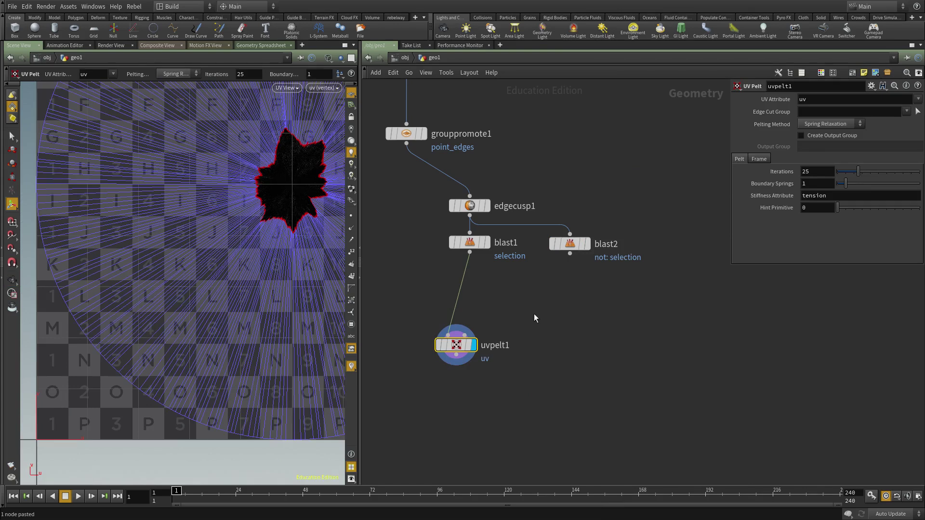
{"action": "middle_click_drag", "start_coordinate": [513, 304], "coordinate": [517, 339]}
{"action": "left_click", "coordinate": [491, 279]}
{"action": "left_click", "coordinate": [478, 381]}
{"action": "middle_click_drag", "start_coordinate": [592, 386], "coordinate": [593, 359]}
{"action": "scroll", "coordinate": [216, 265], "scroll_direction": "down", "scroll_amount": 2}
{"action": "middle_click_drag", "start_coordinate": [215, 271], "coordinate": [181, 291], "text": "alt"}
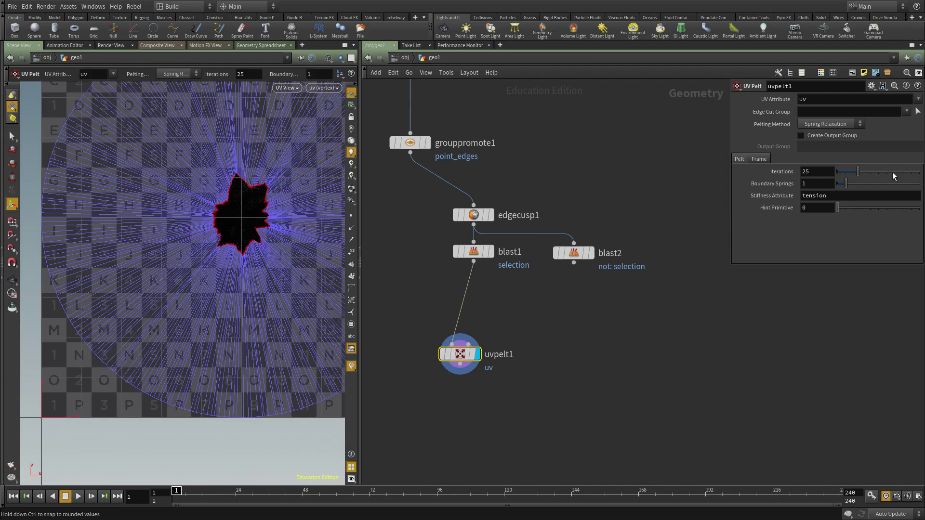
Set uvpelt1's pelting method to Tutte Barycentric
{"action": "left_click", "coordinate": [828, 122]}
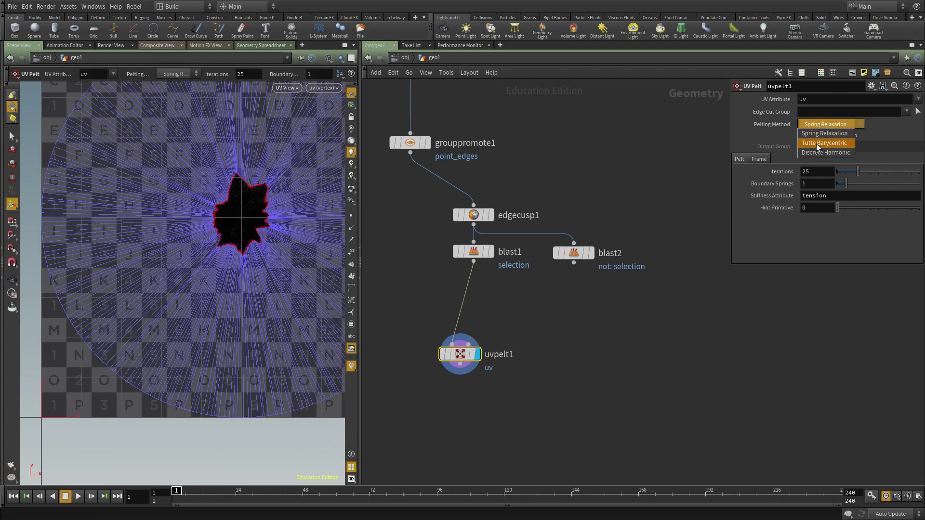
{"action": "left_click", "coordinate": [816, 143]}
{"action": "middle_click_drag", "start_coordinate": [587, 391], "coordinate": [585, 417]}
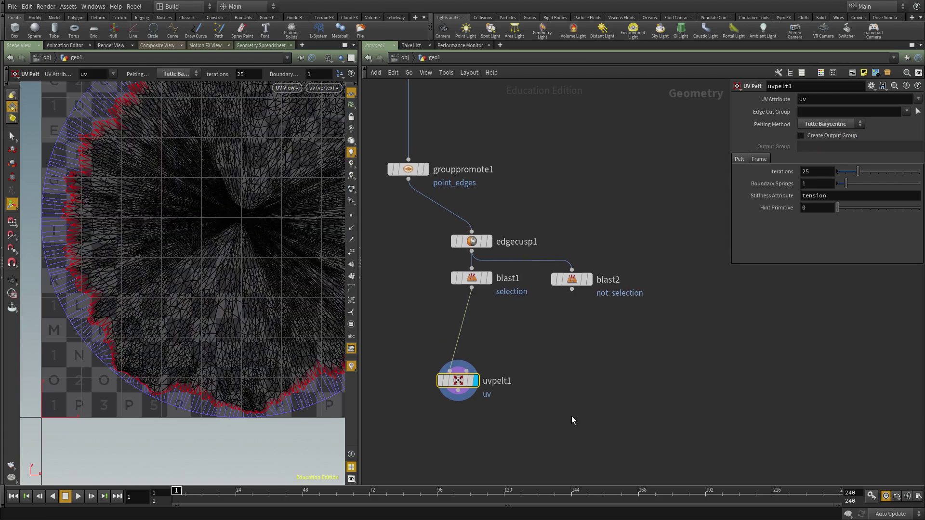
Raise uvpelt1's iterations to 2500 and its boundary springs to 100
{"action": "left_click", "coordinate": [815, 170]}
{"action": "type", "text": "00"}
{"action": "key", "text": "Return"}
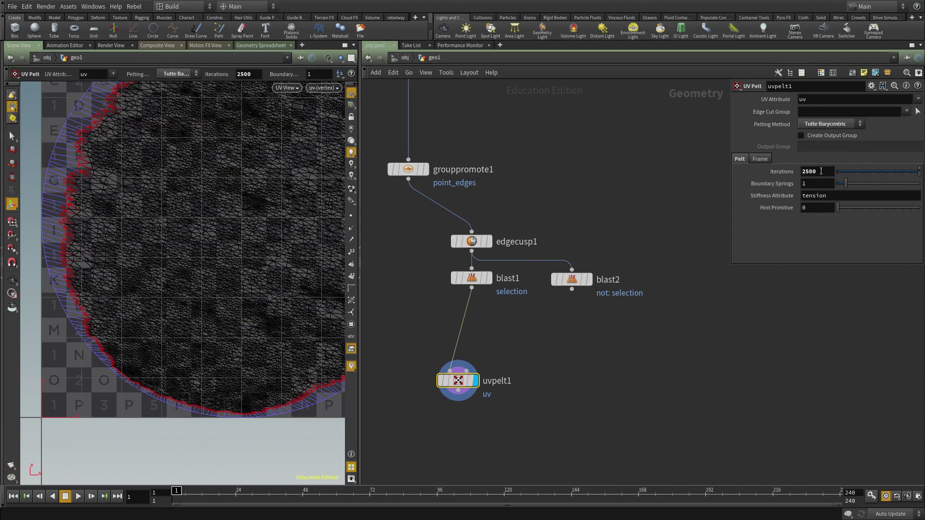
{"action": "left_click", "coordinate": [812, 183]}
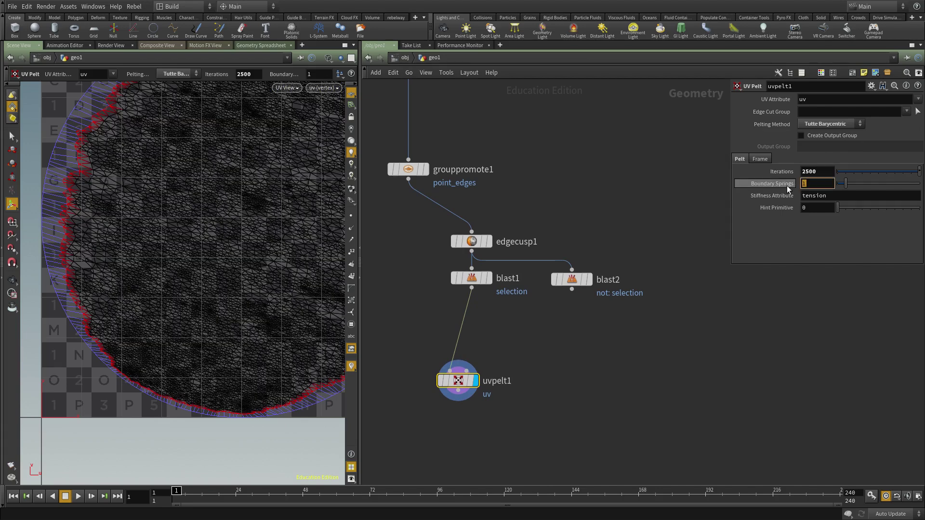
{"action": "type", "text": "00"}
{"action": "key", "text": "Return"}
{"action": "left_click", "coordinate": [677, 386]}
Examine the pelted UV layout up close along its border and across its interior, ending on the whole layout
{"action": "middle_click_drag", "start_coordinate": [152, 262], "coordinate": [111, 315], "text": "alt"}
{"action": "right_click_drag", "start_coordinate": [110, 316], "coordinate": [185, 140], "text": "alt"}
{"action": "middle_click_drag", "start_coordinate": [186, 140], "coordinate": [109, 269], "text": "alt"}
{"action": "right_click_drag", "start_coordinate": [109, 269], "coordinate": [169, 334], "text": "alt"}
{"action": "middle_click_drag", "start_coordinate": [168, 333], "coordinate": [196, 293], "text": "alt"}
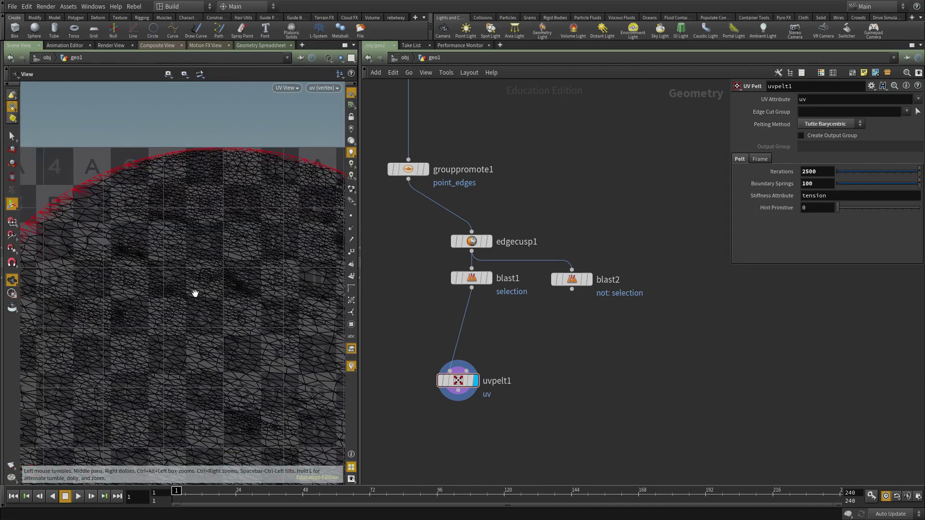
{"action": "right_click_drag", "start_coordinate": [196, 293], "coordinate": [210, 230], "text": "alt"}
{"action": "middle_click_drag", "start_coordinate": [211, 229], "coordinate": [180, 215], "text": "alt"}
{"action": "right_click_drag", "start_coordinate": [180, 215], "coordinate": [227, 192], "text": "alt"}
{"action": "middle_click_drag", "start_coordinate": [226, 192], "coordinate": [235, 237], "text": "alt"}
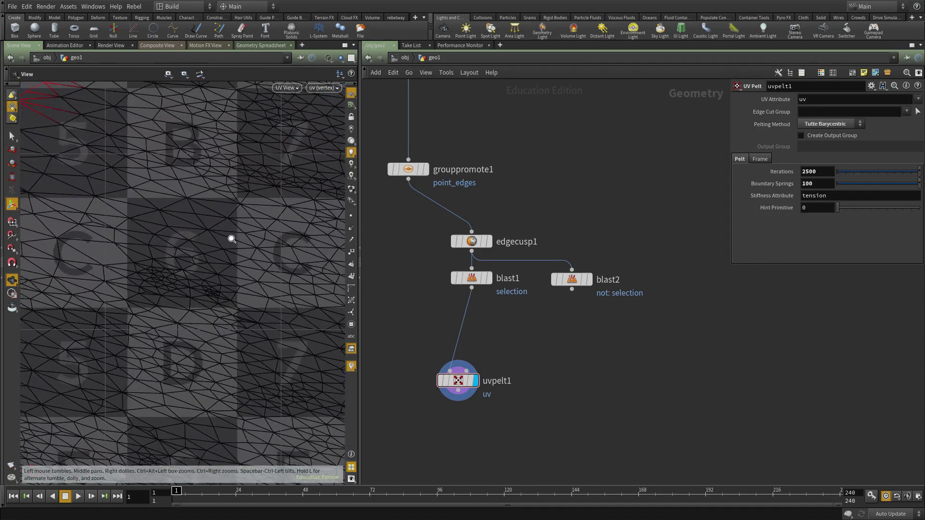
{"action": "right_click_drag", "start_coordinate": [235, 237], "coordinate": [211, 186], "text": "alt"}
{"action": "middle_click_drag", "start_coordinate": [210, 186], "coordinate": [292, 216], "text": "alt"}
{"action": "right_click_drag", "start_coordinate": [292, 216], "coordinate": [176, 337], "text": "alt"}
{"action": "middle_click_drag", "start_coordinate": [176, 337], "coordinate": [178, 217], "text": "alt"}
{"action": "right_click_drag", "start_coordinate": [154, 327], "coordinate": [191, 337], "text": "alt"}
{"action": "middle_click_drag", "start_coordinate": [191, 337], "coordinate": [139, 329], "text": "alt"}
{"action": "right_click_drag", "start_coordinate": [139, 328], "coordinate": [222, 338], "text": "alt"}
{"action": "middle_click_drag", "start_coordinate": [222, 339], "coordinate": [225, 378], "text": "alt"}
{"action": "middle_click_drag", "start_coordinate": [567, 409], "coordinate": [581, 353]}
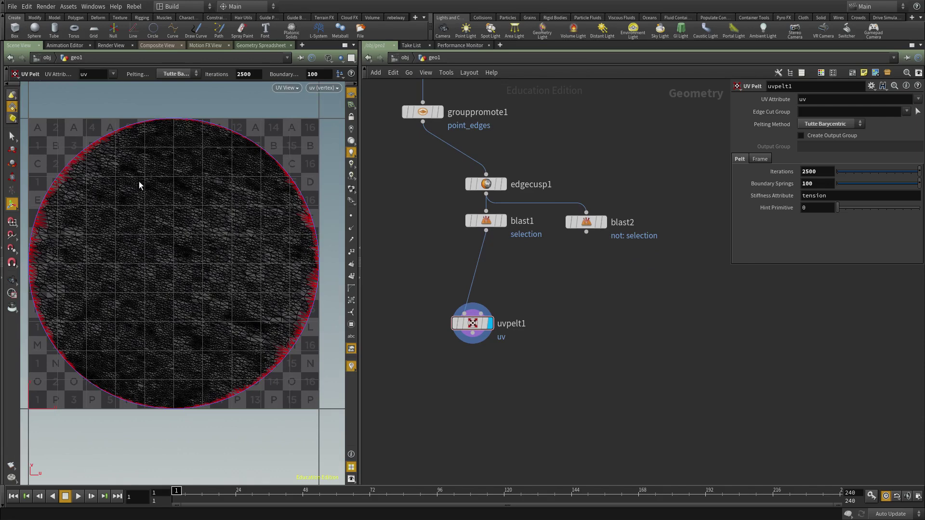
{"action": "middle_click_drag", "start_coordinate": [565, 322], "coordinate": [566, 301]}
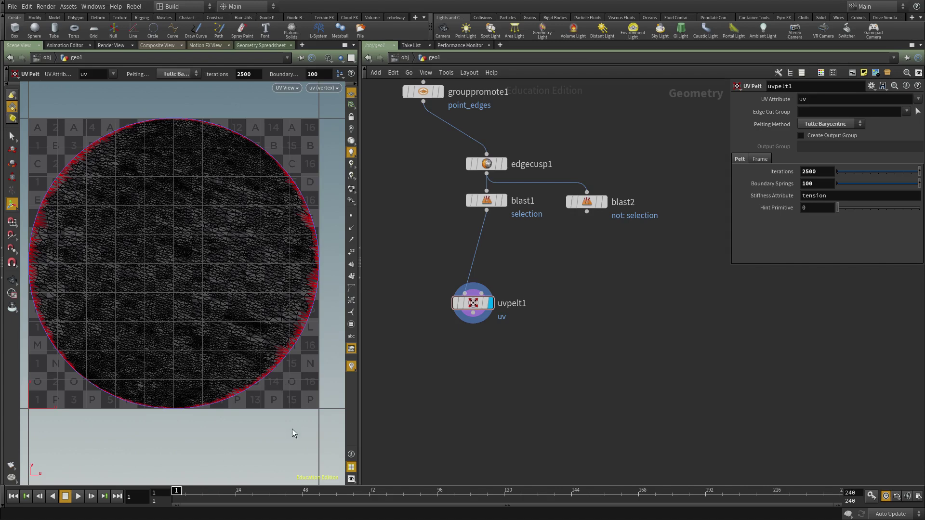
Duplicate uvpelt1, connect the copy to blast2's output and display it
{"action": "middle_click_drag", "start_coordinate": [565, 339], "coordinate": [563, 348]}
{"action": "key", "text": "ctrl+c"}
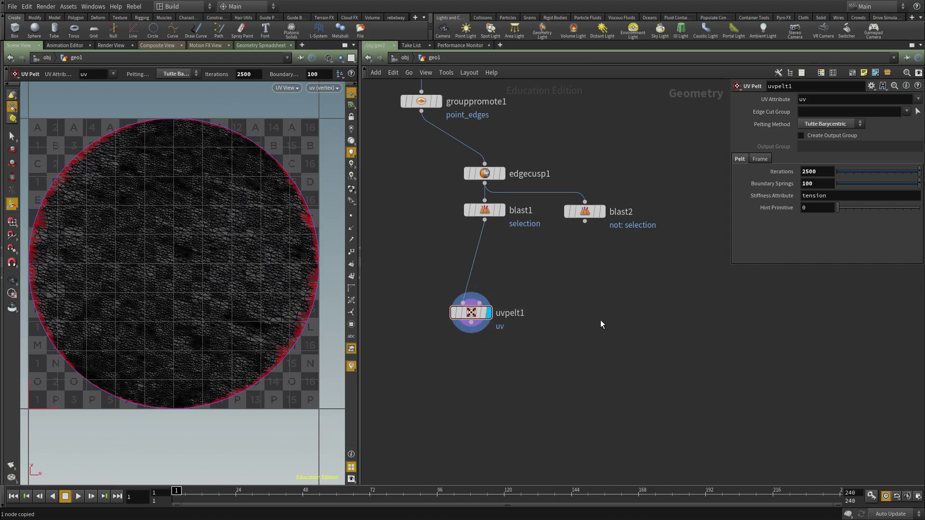
{"action": "left_click", "coordinate": [602, 212]}
{"action": "key", "text": "ctrl+v"}
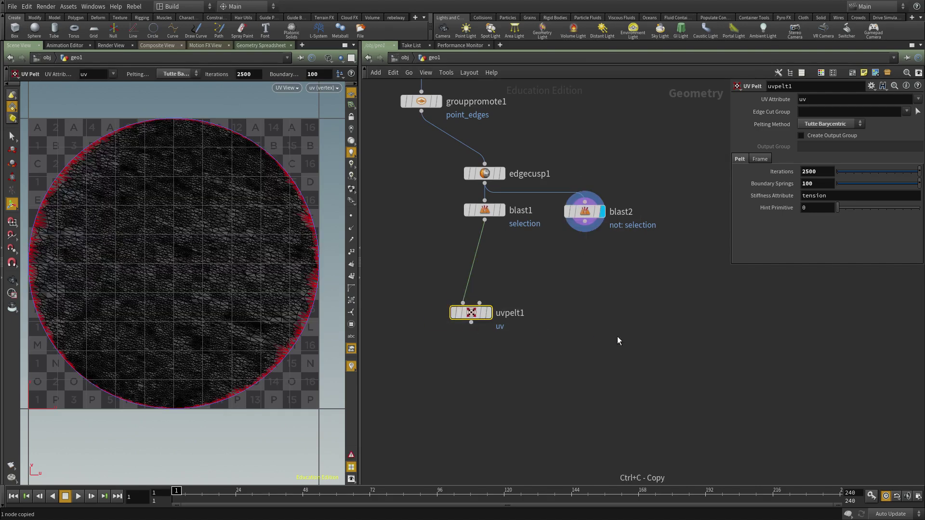
{"action": "left_click", "coordinate": [585, 222]}
{"action": "left_click", "coordinate": [608, 312]}
{"action": "left_click", "coordinate": [632, 322]}
{"action": "middle_click_drag", "start_coordinate": [622, 384], "coordinate": [587, 387]}
Check the second wall half in the perspective view and uvpelt2's layout in the UV view
{"action": "key", "text": "space+1"}
{"action": "mouse_move", "coordinate": [217, 332]}
{"action": "left_mouse_down"}
{"action": "mouse_move", "coordinate": [237, 338]}
{"action": "mouse_move", "coordinate": [227, 338]}
{"action": "left_mouse_up"}
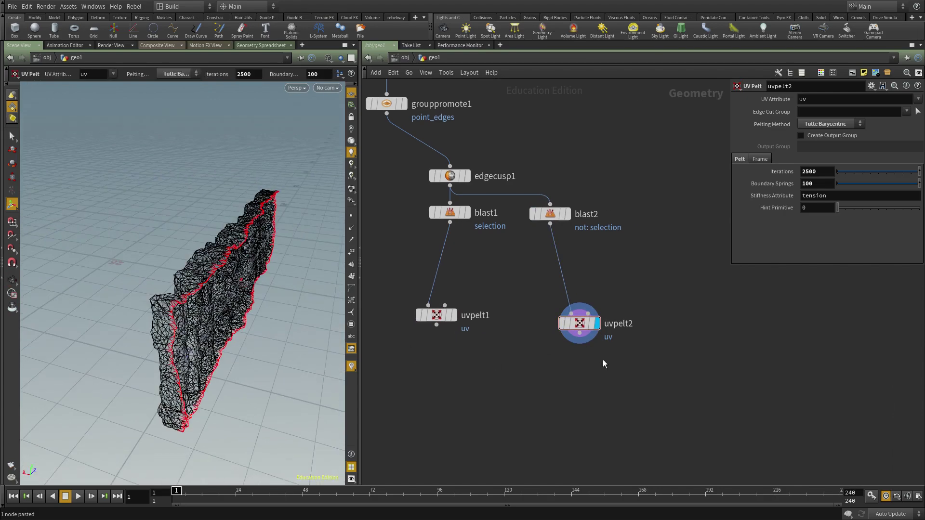
{"action": "key", "text": "space+5"}
{"action": "right_click_drag", "start_coordinate": [182, 281], "coordinate": [318, 355]}
{"action": "middle_click_drag", "start_coordinate": [634, 390], "coordinate": [640, 340]}
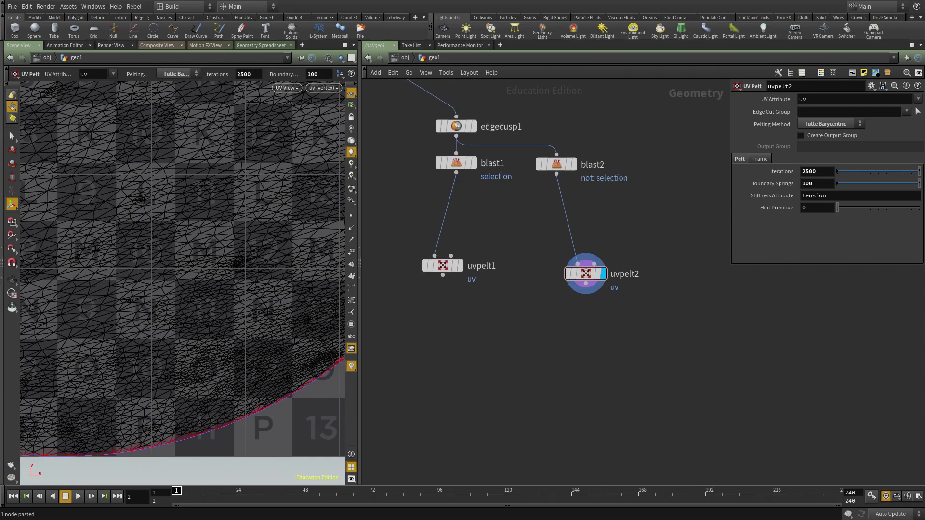
Add a Merge node below the two UV Pelt nodes, combine both of their outputs in it and display it
{"action": "middle_click_drag", "start_coordinate": [581, 399], "coordinate": [563, 342]}
{"action": "key", "text": "Tab"}
{"action": "type", "text": "mer"}
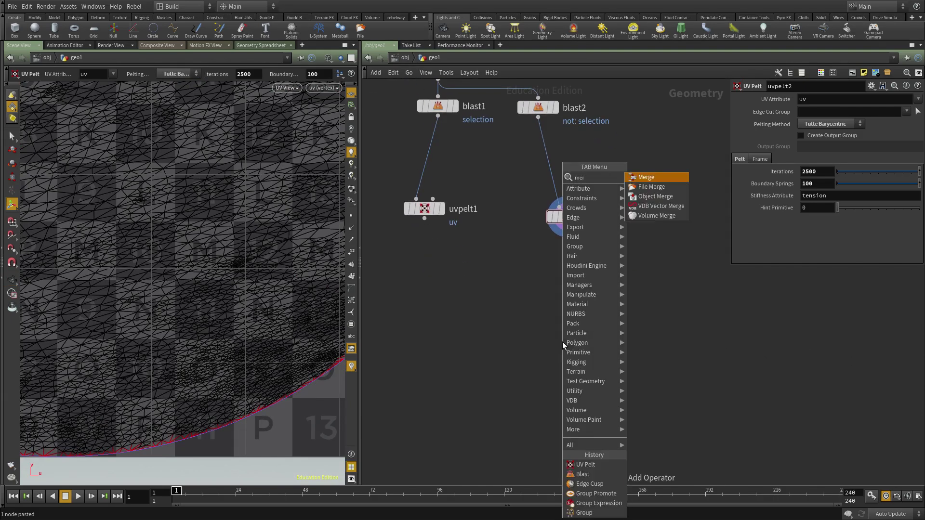
{"action": "key", "text": "Return"}
{"action": "left_click", "coordinate": [563, 343]}
{"action": "left_click_drag", "start_coordinate": [424, 219], "coordinate": [571, 322]}
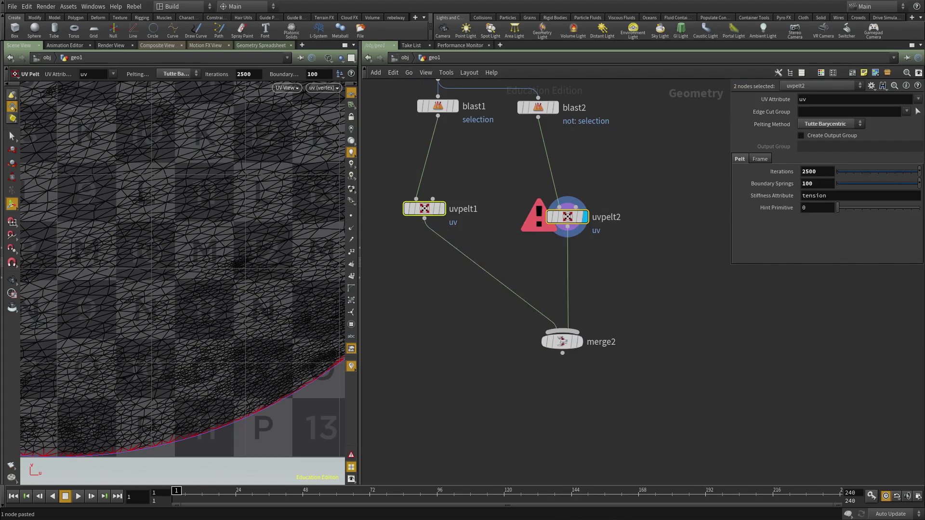
{"action": "key", "text": "r"}
{"action": "left_click_drag", "start_coordinate": [640, 305], "coordinate": [516, 384]}
Add a Fuse node below merge2, connected to its output, and display it
{"action": "middle_click_drag", "start_coordinate": [570, 461], "coordinate": [571, 391]}
{"action": "key", "text": "Tab"}
{"action": "type", "text": "fus"}
{"action": "key", "text": "Return"}
{"action": "left_click", "coordinate": [570, 391]}
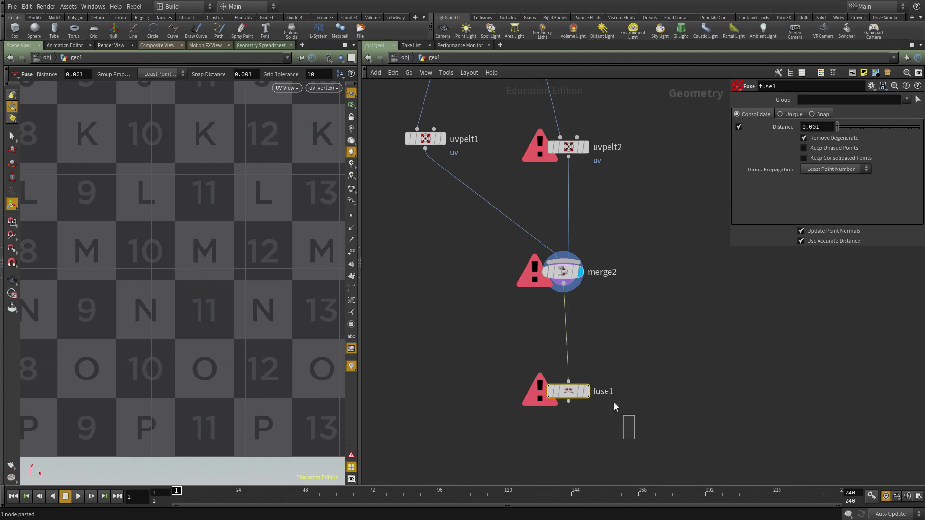
{"action": "middle_click_drag", "start_coordinate": [535, 351], "coordinate": [530, 373]}
{"action": "left_click", "coordinate": [582, 415]}
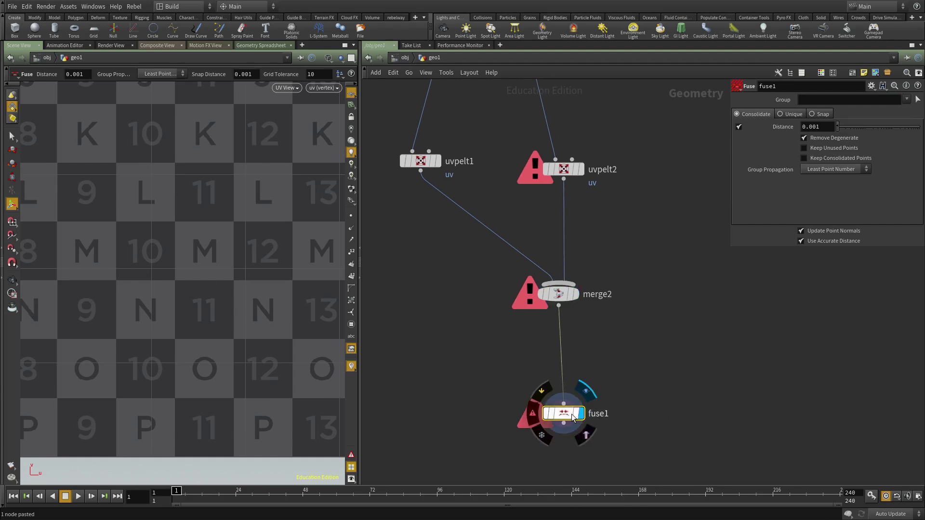
Step back through the displayed results of merge2 and uvpelt2, checking them in the perspective and UV views
{"action": "left_click", "coordinate": [575, 294]}
{"action": "middle_click_drag", "start_coordinate": [479, 232], "coordinate": [504, 381]}
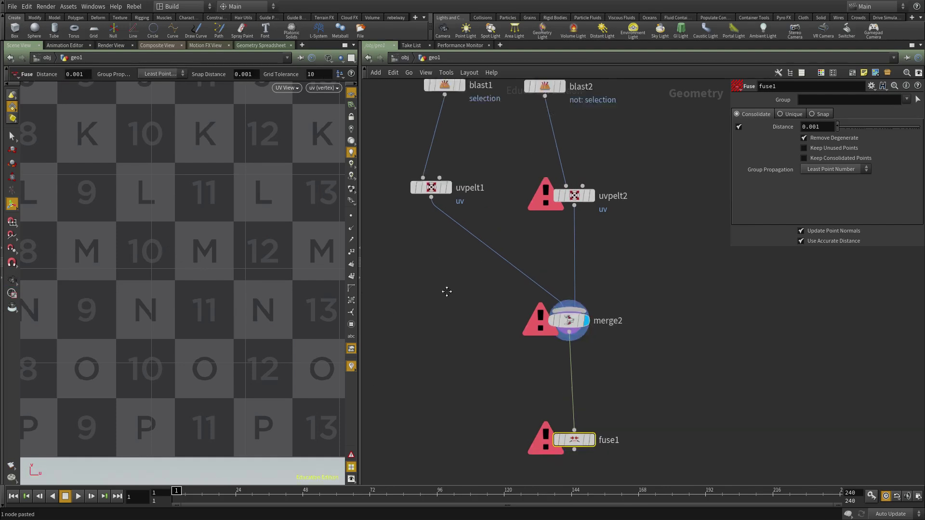
{"action": "middle_click_drag", "start_coordinate": [584, 380], "coordinate": [582, 363]}
{"action": "key", "text": "space+1"}
{"action": "left_click", "coordinate": [603, 301]}
{"action": "middle_click_drag", "start_coordinate": [552, 274], "coordinate": [557, 287]}
{"action": "left_click", "coordinate": [593, 314]}
{"action": "key", "text": "space+5"}
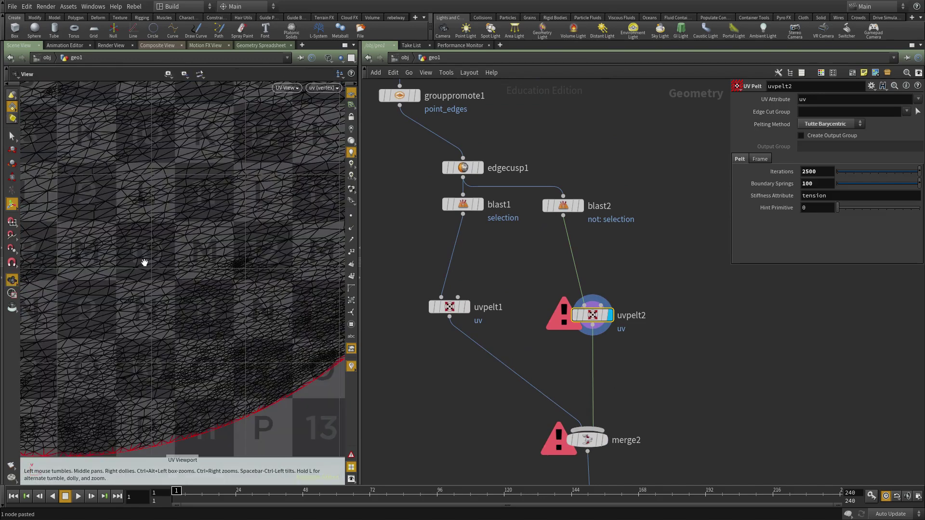
Compare uvpelt1's UV layout with merge2's output and inspect merge2's node information
{"action": "left_click", "coordinate": [466, 307]}
{"action": "middle_click_drag", "start_coordinate": [477, 377], "coordinate": [473, 323]}
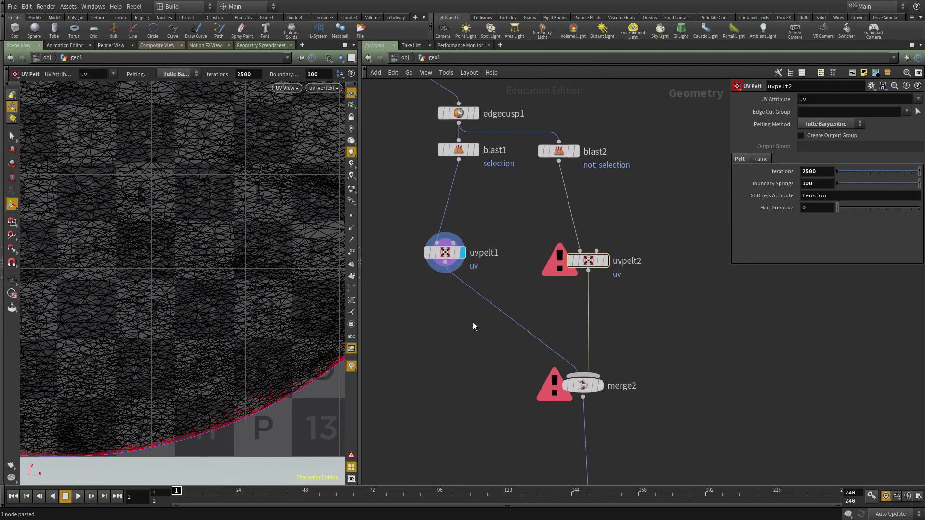
{"action": "left_click", "coordinate": [600, 386]}
{"action": "middle_click_drag", "start_coordinate": [472, 400], "coordinate": [479, 364]}
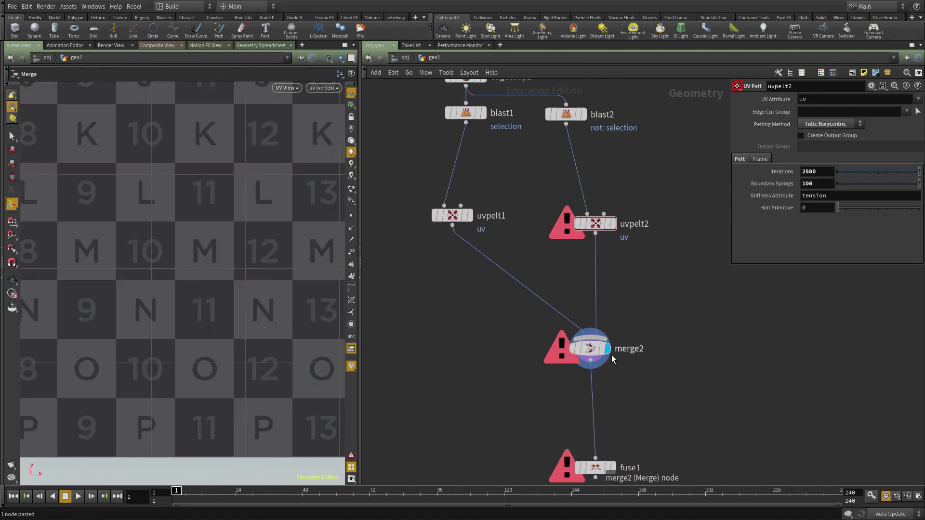
{"action": "middle_click", "coordinate": [591, 350]}
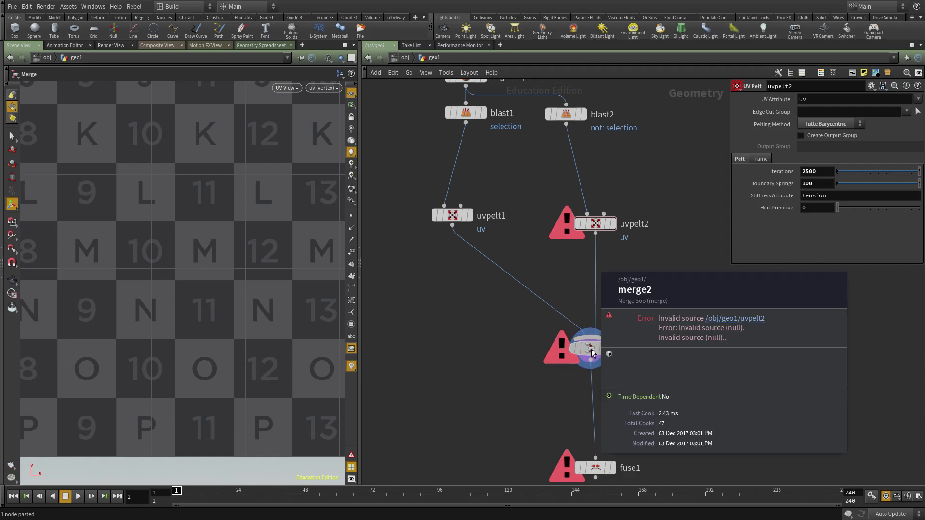
Display the uvpelt2 node and examine its result in the right and perspective views
{"action": "left_click", "coordinate": [612, 224]}
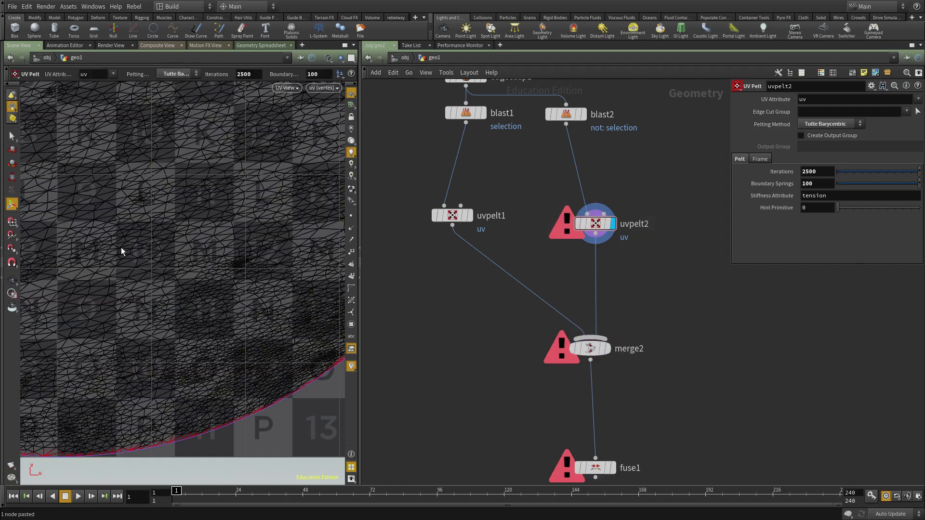
{"action": "left_click", "coordinate": [804, 173]}
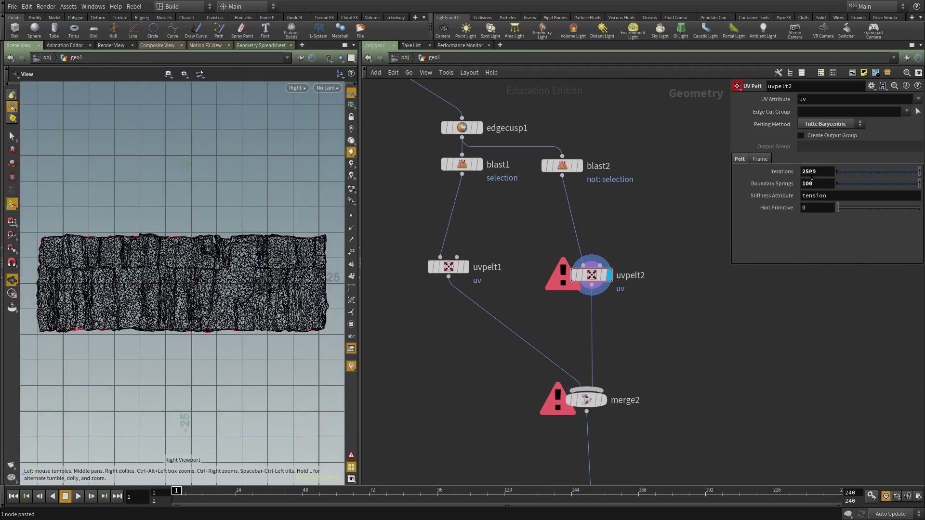
{"action": "left_click", "coordinate": [804, 172]}
{"action": "key", "text": "space+4"}
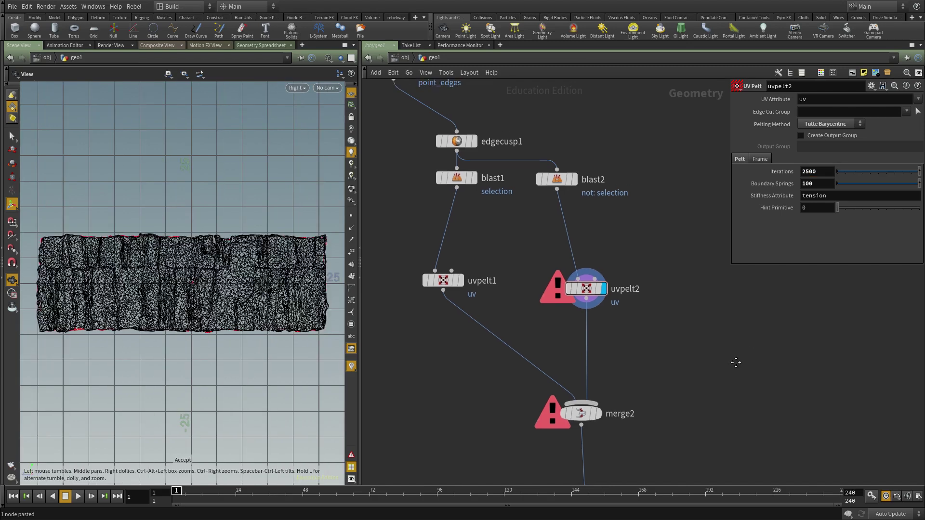
{"action": "left_click_drag", "start_coordinate": [135, 280], "coordinate": [199, 308]}
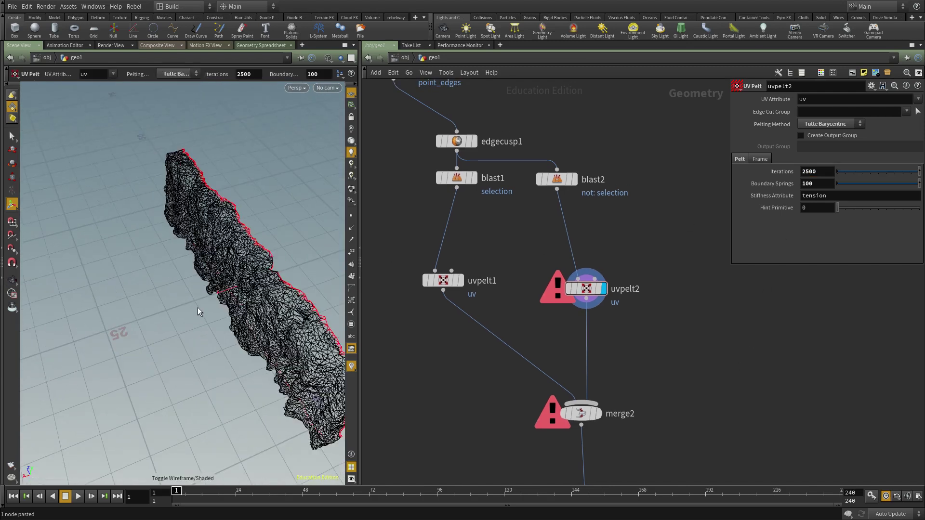
Duplicate the uvpelt2 node so that a second pelt node is fed by blast2
{"action": "left_click_drag", "start_coordinate": [610, 313], "coordinate": [563, 267]}
{"action": "key", "text": "ctrl+c"}
{"action": "key", "text": "ctrl+v"}
{"action": "middle_click_drag", "start_coordinate": [558, 337], "coordinate": [616, 302]}
Step the display down the chain to fuse1, checking the result in the perspective view and its pelted UVs in the UV view
{"action": "key", "text": "r"}
{"action": "left_click", "coordinate": [526, 262]}
{"action": "key", "text": "space+5"}
{"action": "left_click", "coordinate": [554, 379]}
{"action": "middle_click_drag", "start_coordinate": [599, 404], "coordinate": [595, 296]}
{"action": "key", "text": "space+1"}
{"action": "left_click", "coordinate": [509, 374]}
{"action": "middle_click_drag", "start_coordinate": [623, 345], "coordinate": [619, 308]}
{"action": "key", "text": "space+5"}
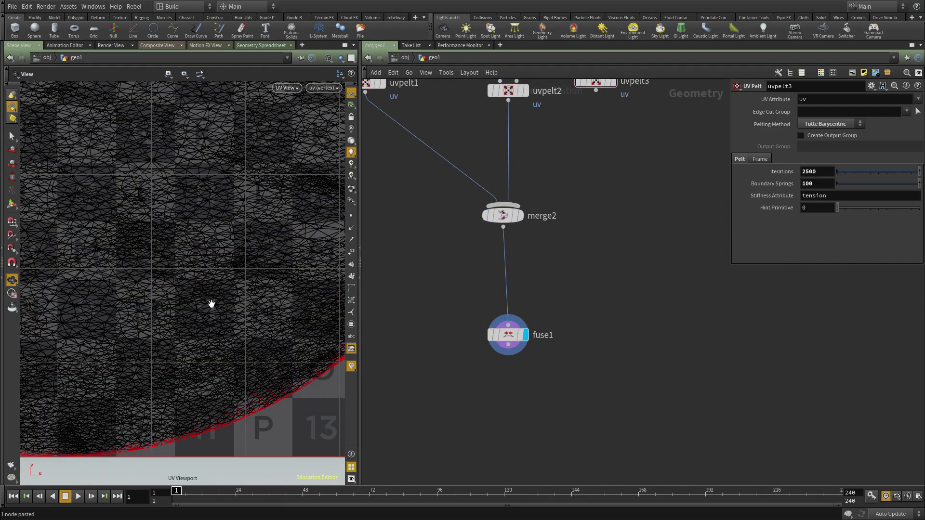
{"action": "scroll", "coordinate": [181, 299], "scroll_direction": "down", "scroll_amount": 10}
{"action": "scroll", "coordinate": [135, 284], "scroll_direction": "up", "scroll_amount": 5}
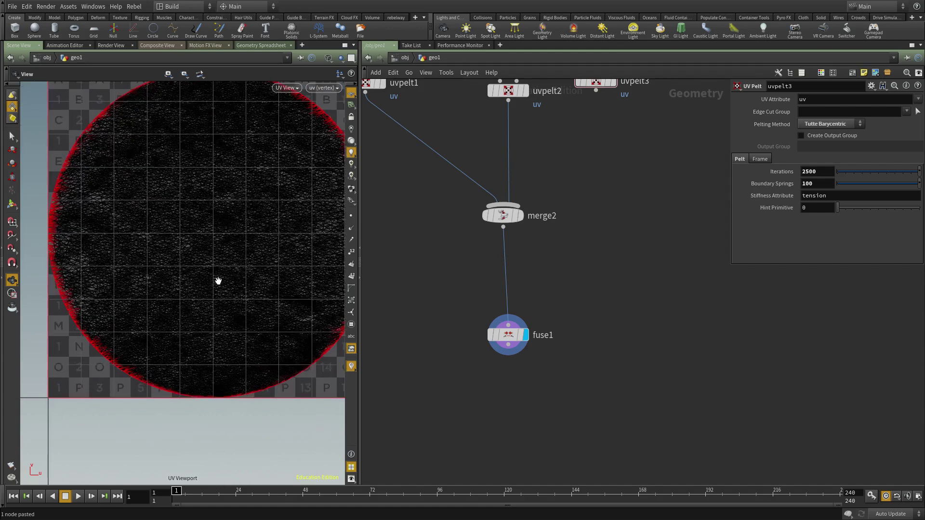
Add a UV Layout node below fuse1, connected to its output, and display it
{"action": "middle_click_drag", "start_coordinate": [462, 356], "coordinate": [471, 305]}
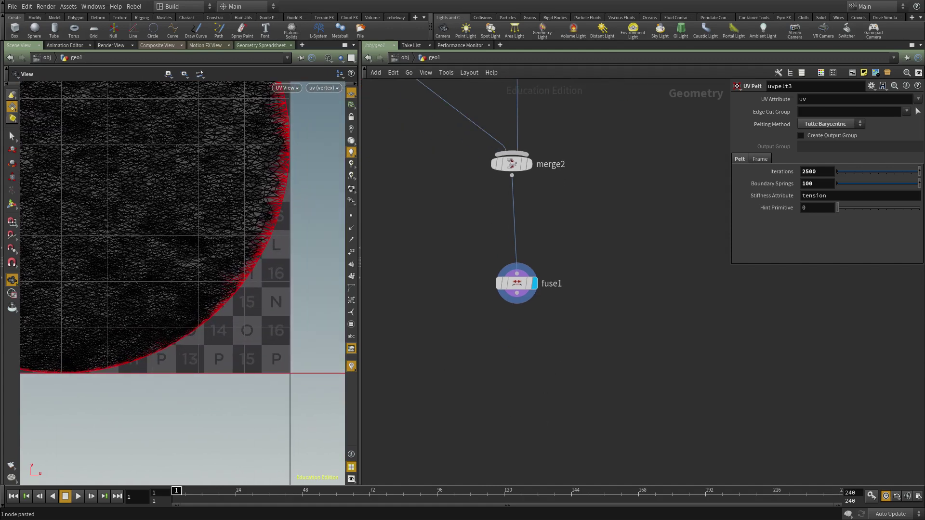
{"action": "middle_click_drag", "start_coordinate": [553, 384], "coordinate": [541, 356]}
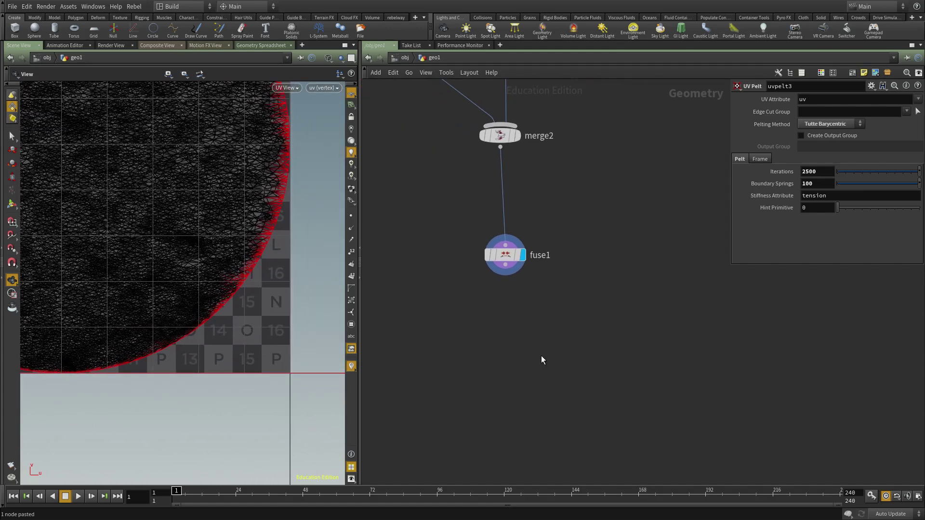
{"action": "key", "text": "Tab"}
{"action": "type", "text": "uvl"}
{"action": "key", "text": "Return"}
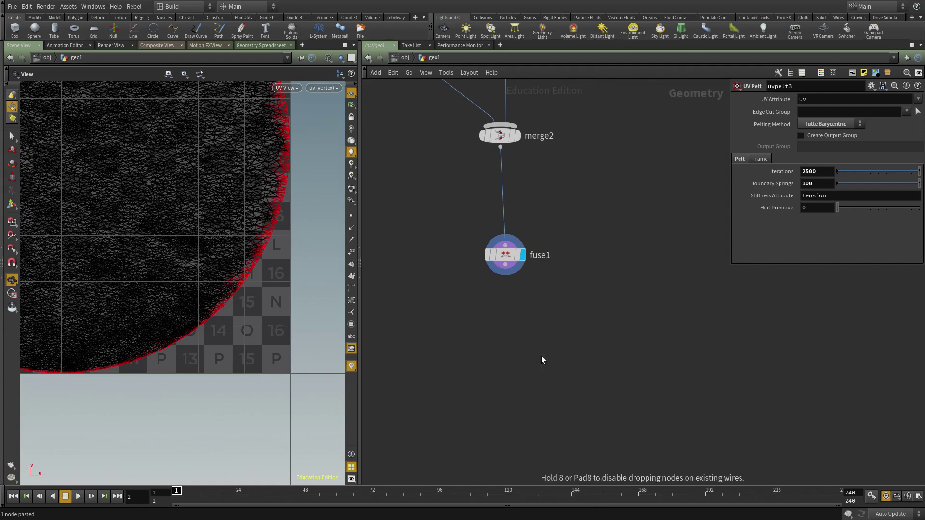
{"action": "left_click", "coordinate": [542, 355]}
{"action": "left_click_drag", "start_coordinate": [593, 331], "coordinate": [489, 410]}
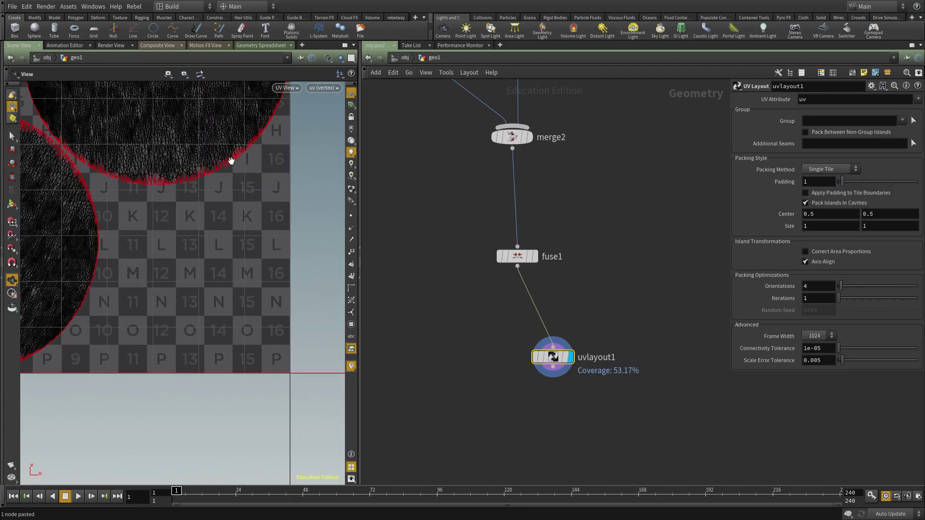
Examine the two packed UV islands across the whole UV tile and select both of them
{"action": "right_click_drag", "start_coordinate": [231, 161], "coordinate": [215, 223]}
{"action": "middle_click_drag", "start_coordinate": [215, 227], "coordinate": [281, 330]}
{"action": "right_click_drag", "start_coordinate": [281, 330], "coordinate": [235, 311]}
{"action": "middle_click_drag", "start_coordinate": [235, 311], "coordinate": [249, 319]}
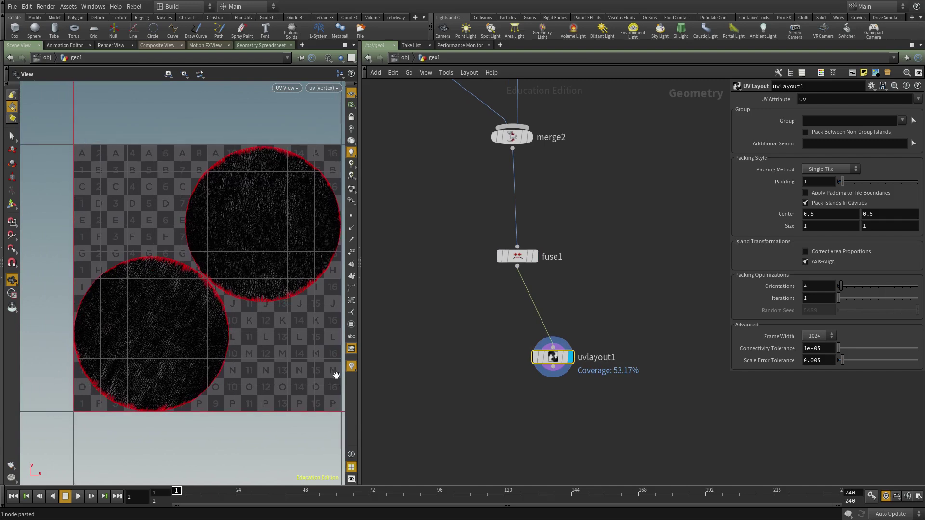
{"action": "middle_click_drag", "start_coordinate": [528, 297], "coordinate": [536, 308]}
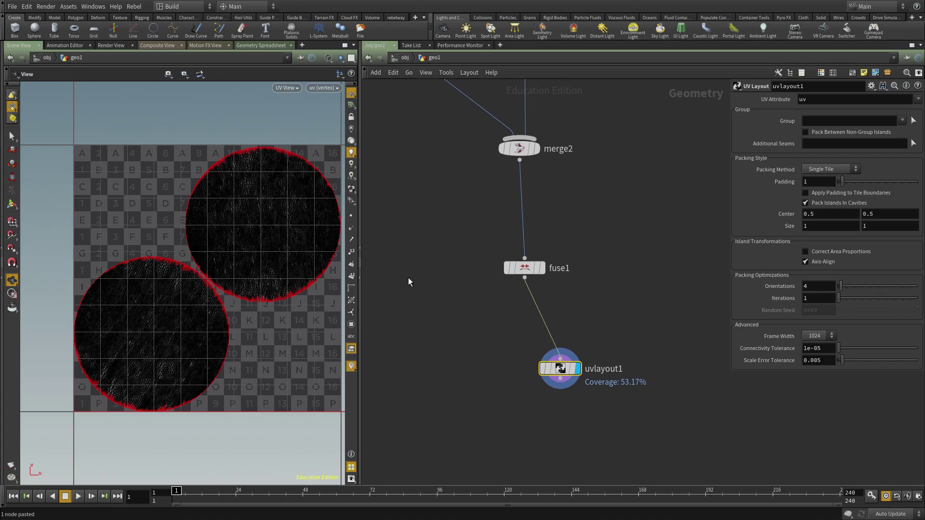
{"action": "left_click", "coordinate": [12, 137]}
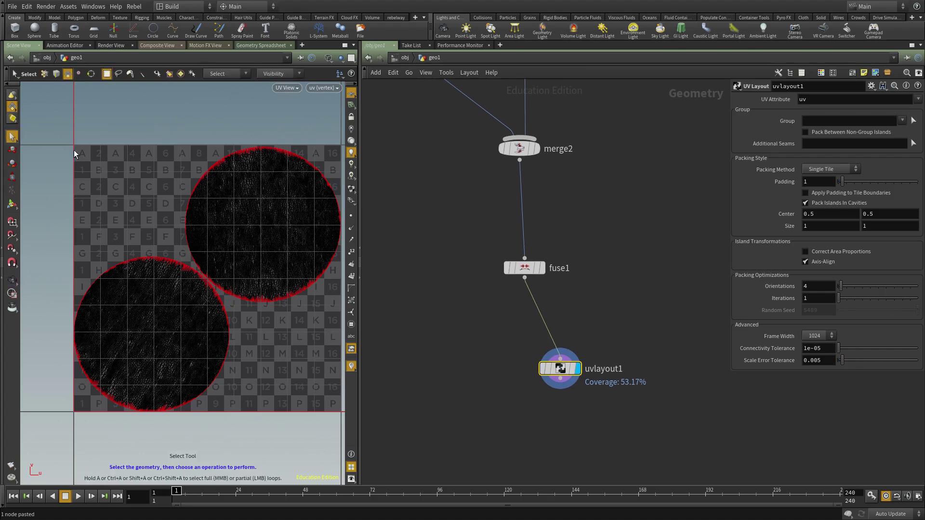
{"action": "left_click", "coordinate": [233, 188]}
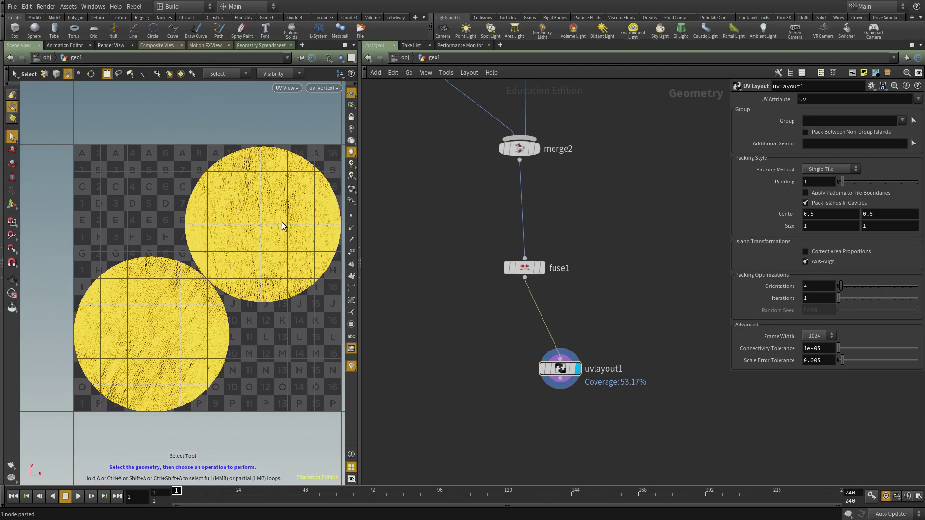
Display uvpelt1 to view its single pelted island in the UV view
{"action": "middle_click_drag", "start_coordinate": [594, 238], "coordinate": [619, 355]}
{"action": "middle_click_drag", "start_coordinate": [482, 360], "coordinate": [511, 449]}
{"action": "scroll", "coordinate": [471, 167], "scroll_direction": "up", "scroll_amount": 2}
{"action": "left_click_drag", "start_coordinate": [478, 182], "coordinate": [379, 296]}
{"action": "key", "text": "r"}
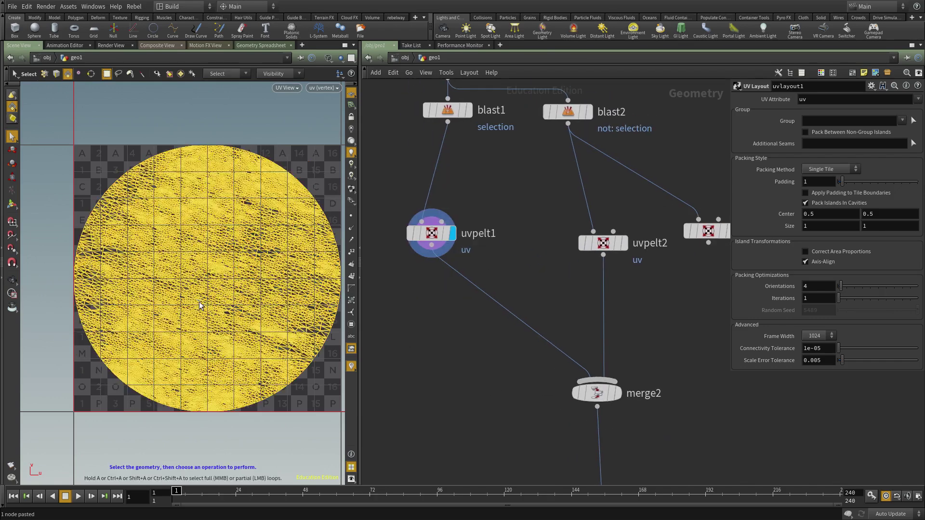
{"action": "key", "text": "Tab"}
{"action": "type", "text": "transfer"}
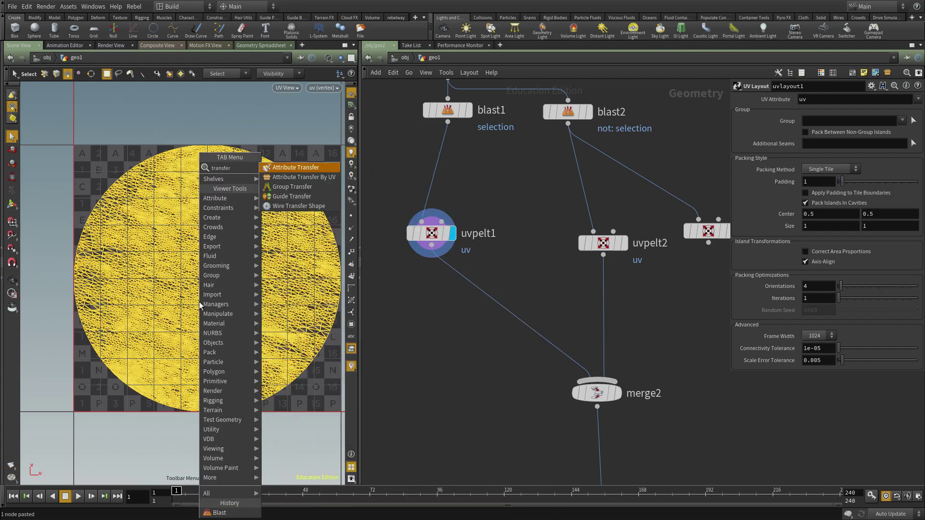
{"action": "key", "text": "Escape"}
Add a UV Edit node after uvpelt1 for the selected UVs and set its X scale to 2
{"action": "key", "text": "Tab"}
{"action": "type", "text": "uved"}
{"action": "key", "text": "Return"}
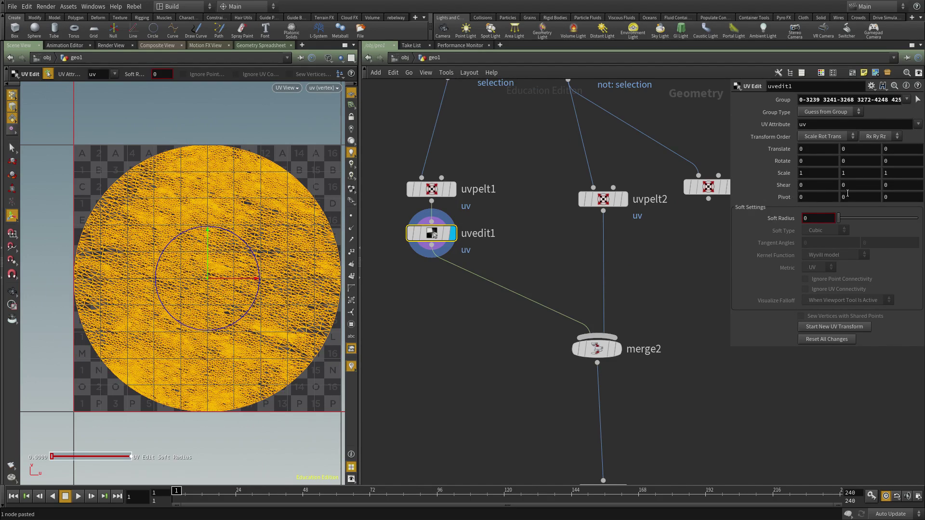
{"action": "mouse_move", "coordinate": [853, 171]}
{"action": "middle_mouse_down"}
{"action": "mouse_move", "coordinate": [873, 173]}
{"action": "mouse_move", "coordinate": [841, 172]}
{"action": "mouse_move", "coordinate": [865, 172]}
{"action": "middle_mouse_up"}
{"action": "key", "text": "ctrl+z"}
{"action": "middle_click_drag", "start_coordinate": [536, 329], "coordinate": [537, 365]}
{"action": "left_click_drag", "start_coordinate": [834, 172], "coordinate": [792, 173]}
{"action": "type", "text": "2"}
Duplicate the uvedit1 node and insert the copy between uvpelt2 and merge2
{"action": "left_click_drag", "start_coordinate": [552, 301], "coordinate": [443, 265]}
{"action": "key", "text": "ctrl+c"}
{"action": "key", "text": "ctrl+v"}
{"action": "left_click_drag", "start_coordinate": [592, 316], "coordinate": [611, 306]}
{"action": "middle_click_drag", "start_coordinate": [680, 356], "coordinate": [636, 317]}
Display the fuse1 node to check the merged halves with the UV edits applied
{"action": "scroll", "coordinate": [635, 317], "scroll_direction": "down", "scroll_amount": 1}
{"action": "middle_click_drag", "start_coordinate": [634, 456], "coordinate": [588, 289]}
{"action": "scroll", "coordinate": [590, 289], "scroll_direction": "up", "scroll_amount": 1}
{"action": "key", "text": "r"}
{"action": "left_click_drag", "start_coordinate": [601, 326], "coordinate": [453, 261]}
{"action": "middle_click_drag", "start_coordinate": [631, 403], "coordinate": [592, 299]}
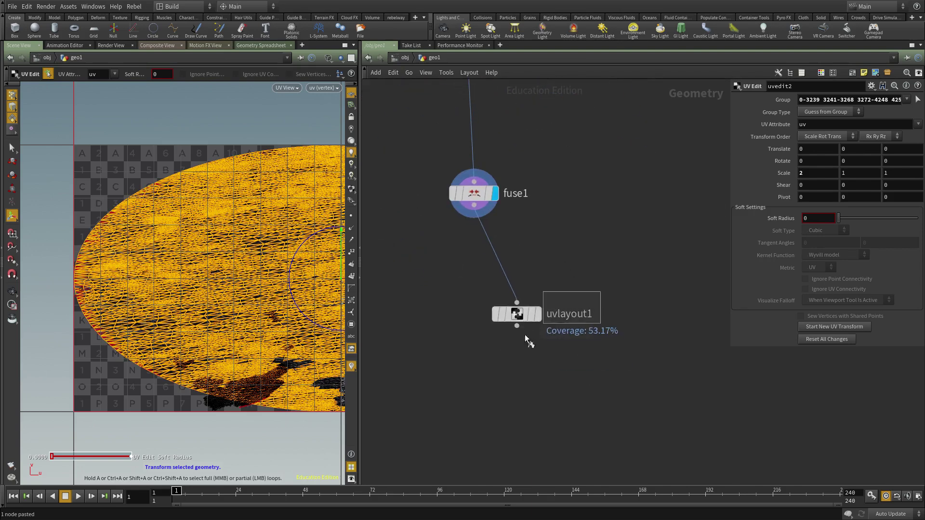
Display the uvlayout1 node and inspect how the stretched UV islands are packed in the tile
{"action": "left_click_drag", "start_coordinate": [563, 389], "coordinate": [447, 290]}
{"action": "middle_click_drag", "start_coordinate": [571, 421], "coordinate": [566, 389]}
{"action": "left_click", "coordinate": [498, 282]}
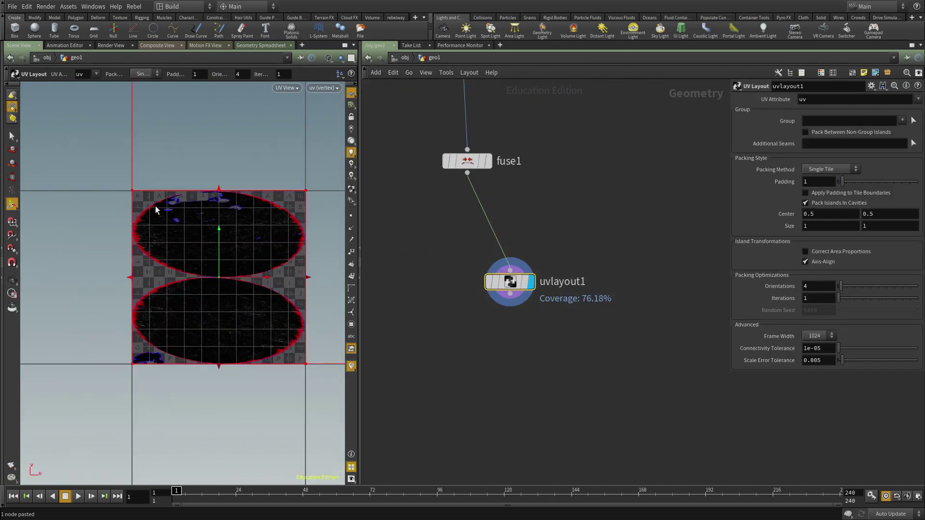
{"action": "middle_click_drag", "start_coordinate": [405, 366], "coordinate": [427, 404]}
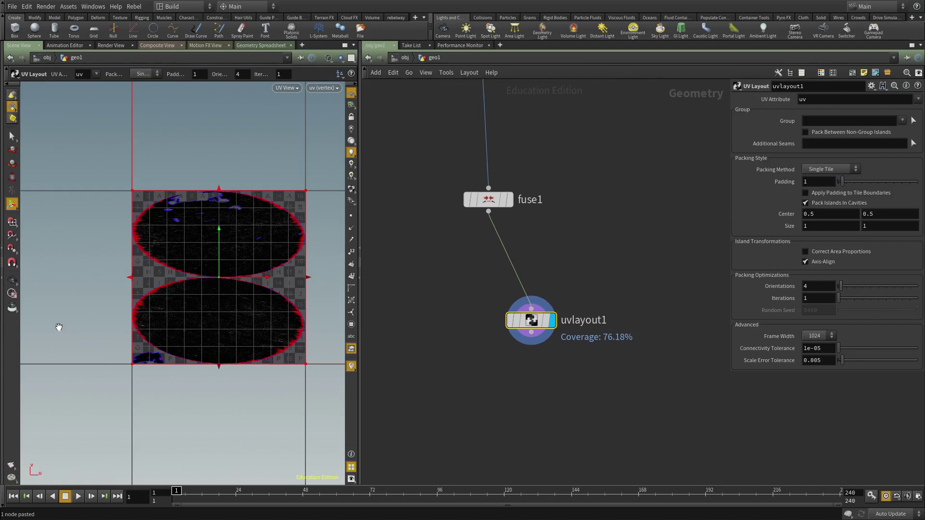
{"action": "scroll", "coordinate": [142, 341], "scroll_direction": "up", "scroll_amount": 3}
{"action": "scroll", "coordinate": [499, 330], "scroll_direction": "down", "scroll_amount": 2}
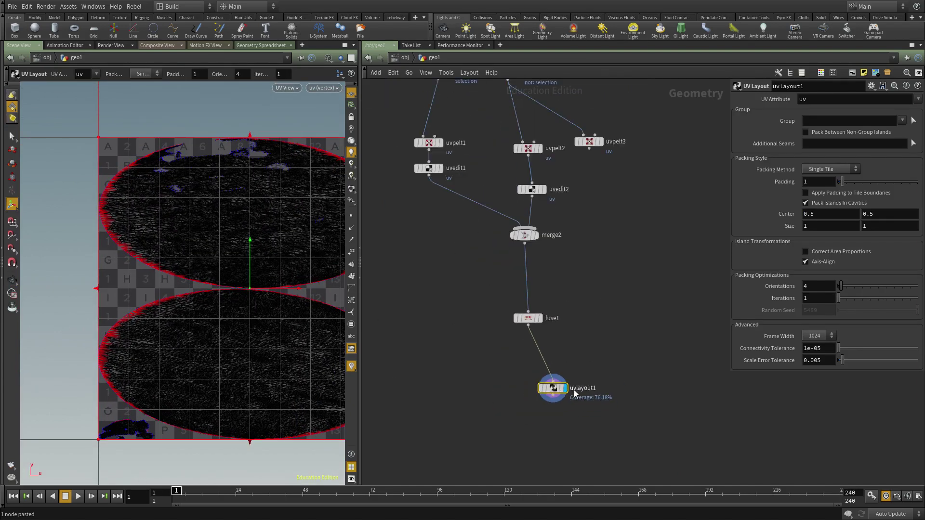
Delete both UV Edit nodes, uvedit1 and uvedit2, from the two pelt branches
{"action": "scroll", "coordinate": [575, 319], "scroll_direction": "up", "scroll_amount": 1}
{"action": "left_click_drag", "start_coordinate": [618, 261], "coordinate": [596, 271]}
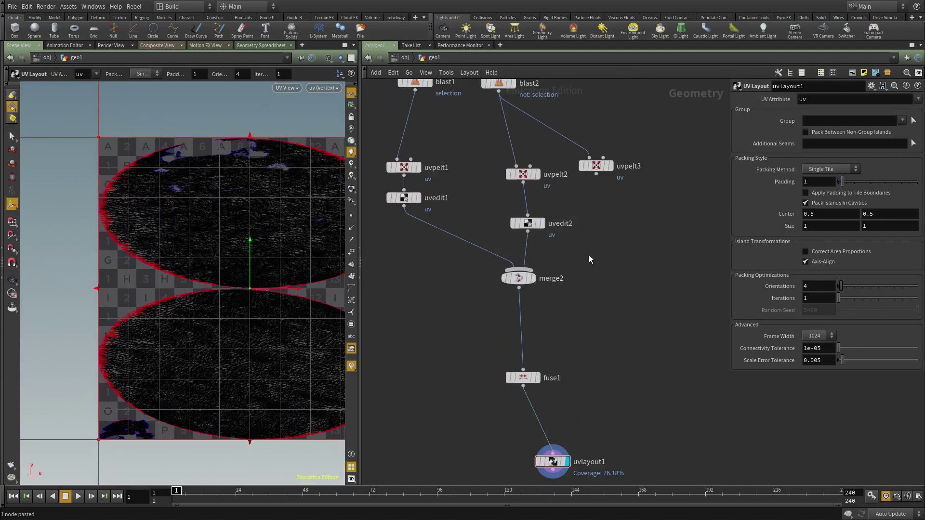
{"action": "left_click_drag", "start_coordinate": [551, 221], "coordinate": [516, 229]}
{"action": "left_click_drag", "start_coordinate": [468, 198], "coordinate": [408, 218], "text": "shift"}
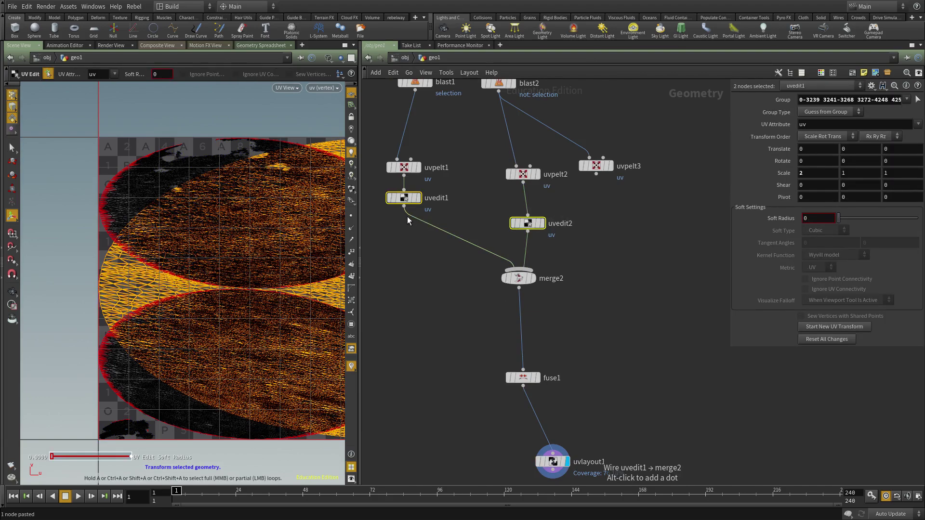
{"action": "key", "text": "Delete"}
Select uvlayout1 and examine the wall in the perspective view, toggling wireframe shading
{"action": "middle_click_drag", "start_coordinate": [459, 367], "coordinate": [427, 166]}
{"action": "left_click", "coordinate": [522, 260]}
{"action": "key", "text": "space+1"}
{"action": "left_click_drag", "start_coordinate": [140, 263], "coordinate": [176, 259], "text": "alt"}
{"action": "key", "text": "shift+w"}
{"action": "key", "text": "shift+w"}
Add a Color node below uvlayout1, connect it to the layout's output, display it and switch the viewport to shaded mode
{"action": "middle_click_drag", "start_coordinate": [508, 336], "coordinate": [507, 330]}
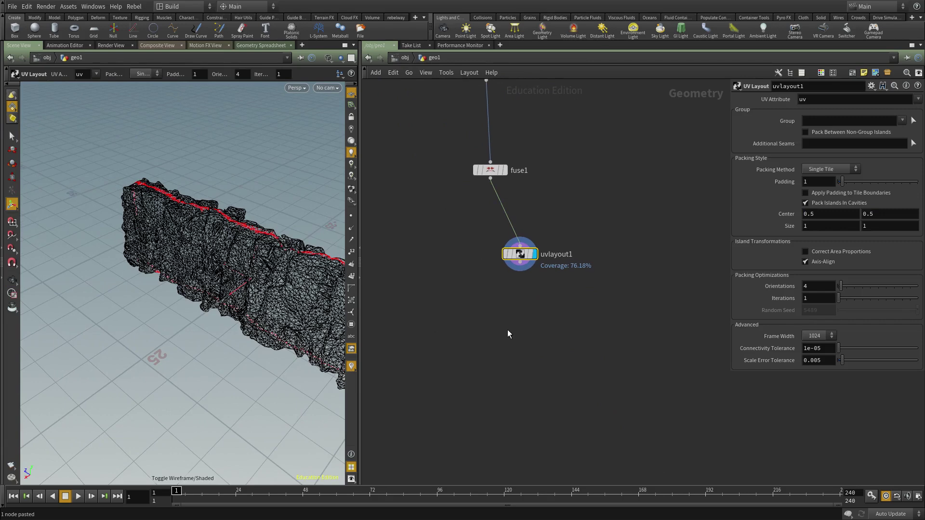
{"action": "key", "text": "Tab"}
{"action": "type", "text": "color"}
{"action": "key", "text": "Return"}
{"action": "left_click", "coordinate": [508, 330]}
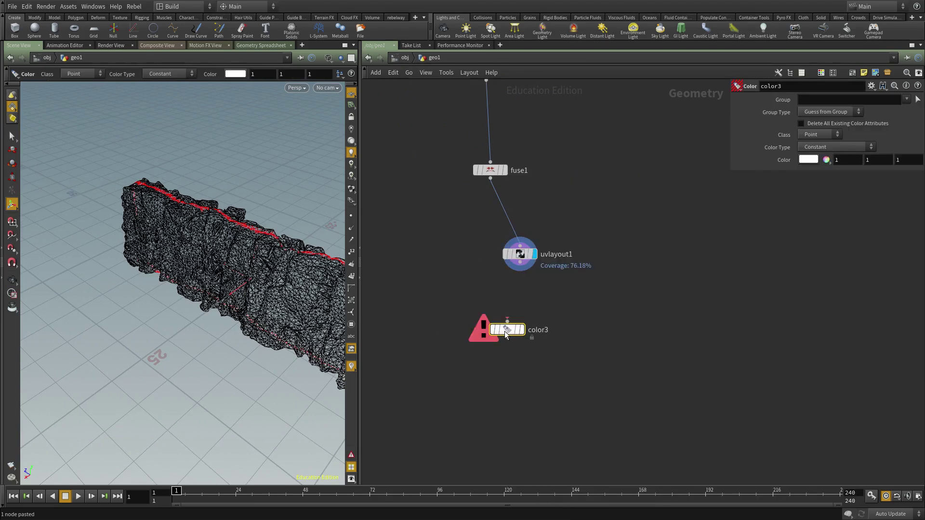
{"action": "left_click_drag", "start_coordinate": [520, 263], "coordinate": [507, 320]}
{"action": "left_click", "coordinate": [522, 330]}
{"action": "middle_click_drag", "start_coordinate": [549, 391], "coordinate": [548, 361]}
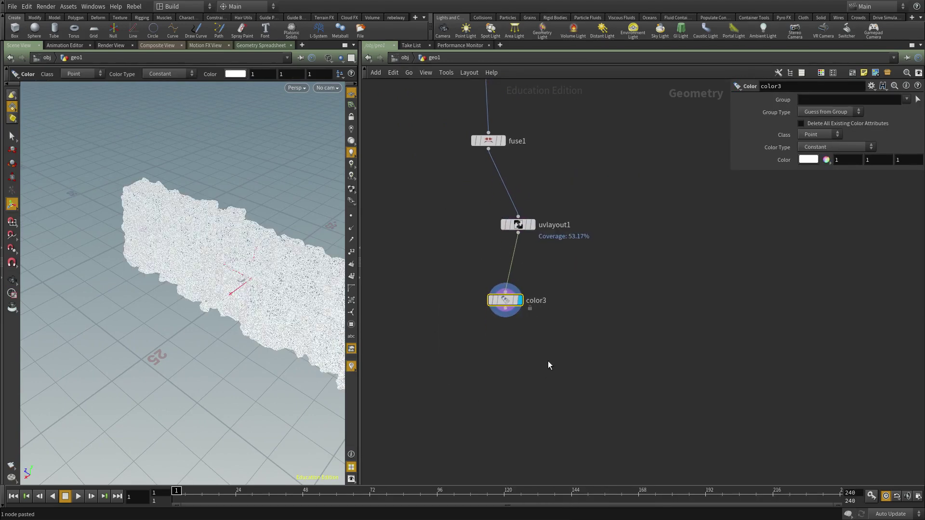
{"action": "key", "text": "shift+w"}
Add a UV Quick Shade node below color3, connected to its output, and display it
{"action": "key", "text": "Tab"}
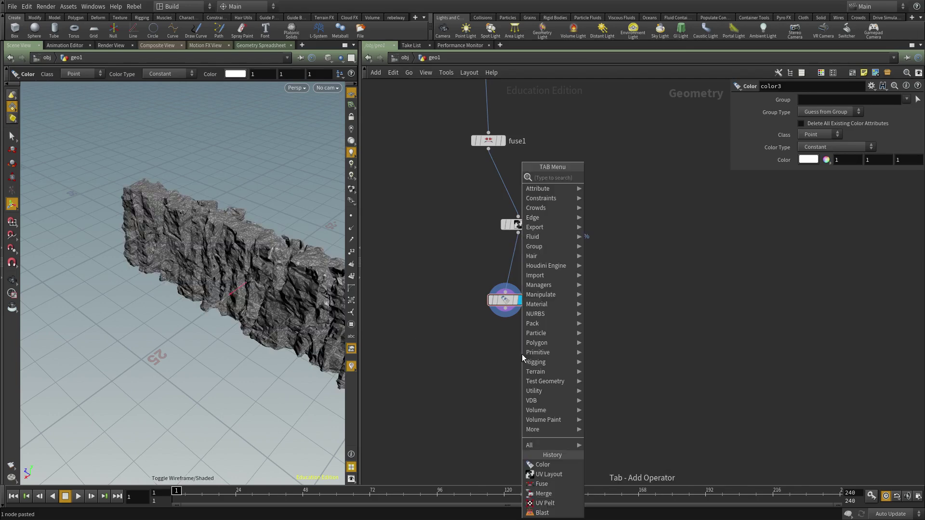
{"action": "type", "text": "uvquick"}
{"action": "key", "text": "Return"}
{"action": "left_click", "coordinate": [522, 354]}
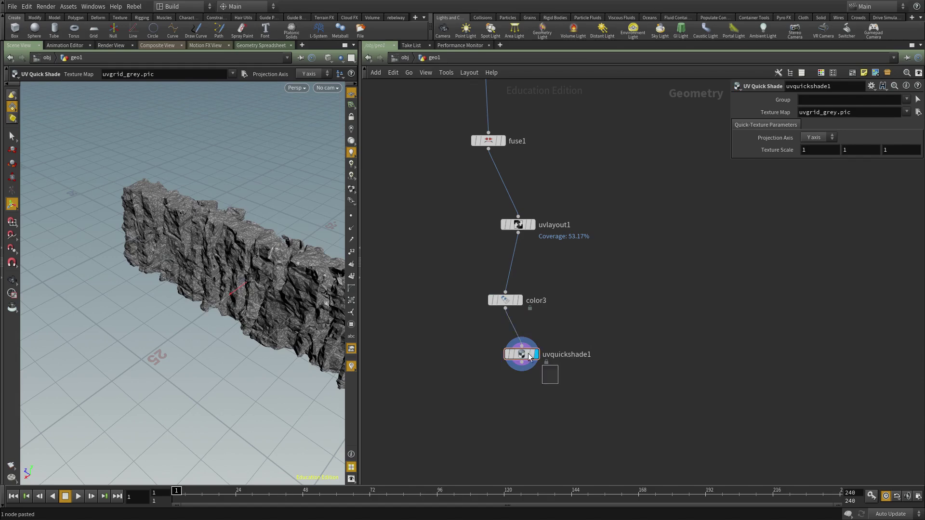
Turn on material display in the perspective view and check the UV grid texture on the front of the cliff wall
{"action": "left_click_drag", "start_coordinate": [123, 283], "coordinate": [207, 240], "text": "alt"}
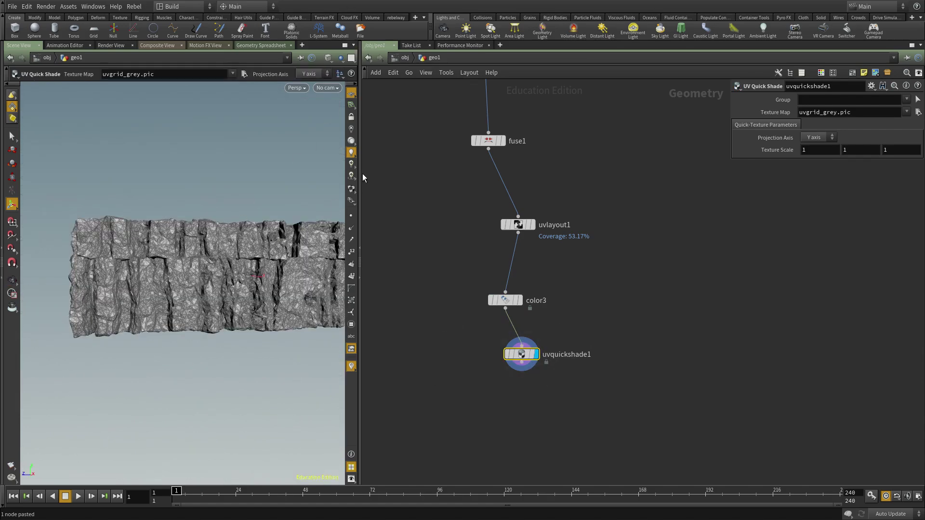
{"action": "left_click", "coordinate": [351, 189]}
{"action": "left_click_drag", "start_coordinate": [238, 274], "coordinate": [166, 383], "text": "alt"}
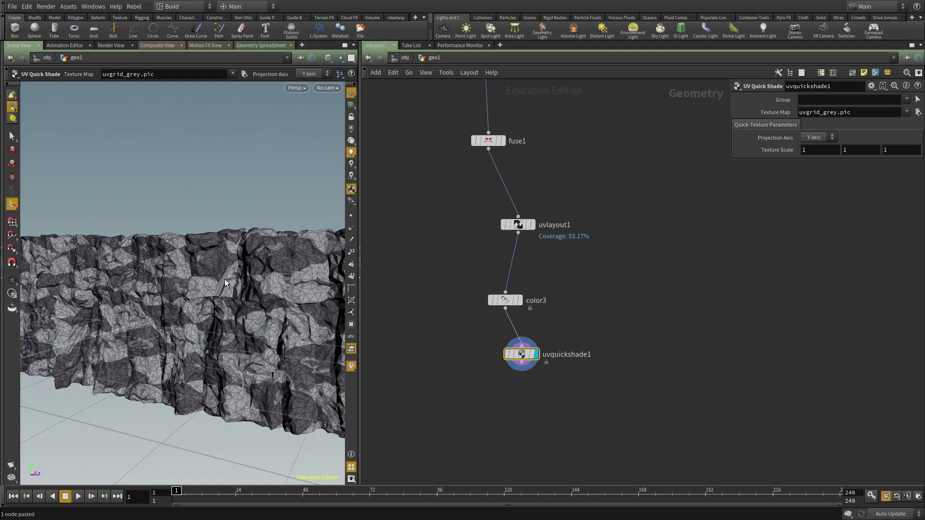
{"action": "middle_click_drag", "start_coordinate": [423, 445], "coordinate": [412, 398]}
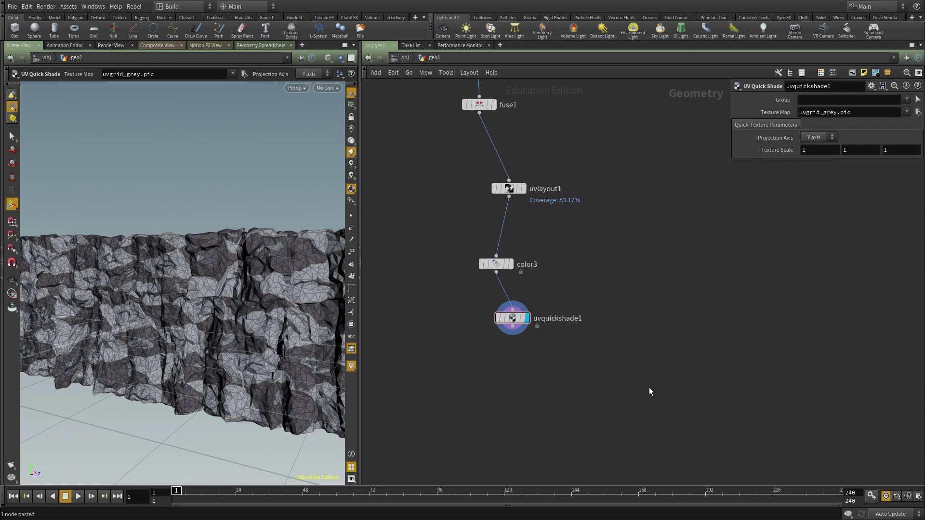
{"action": "middle_click_drag", "start_coordinate": [649, 392], "coordinate": [649, 403]}
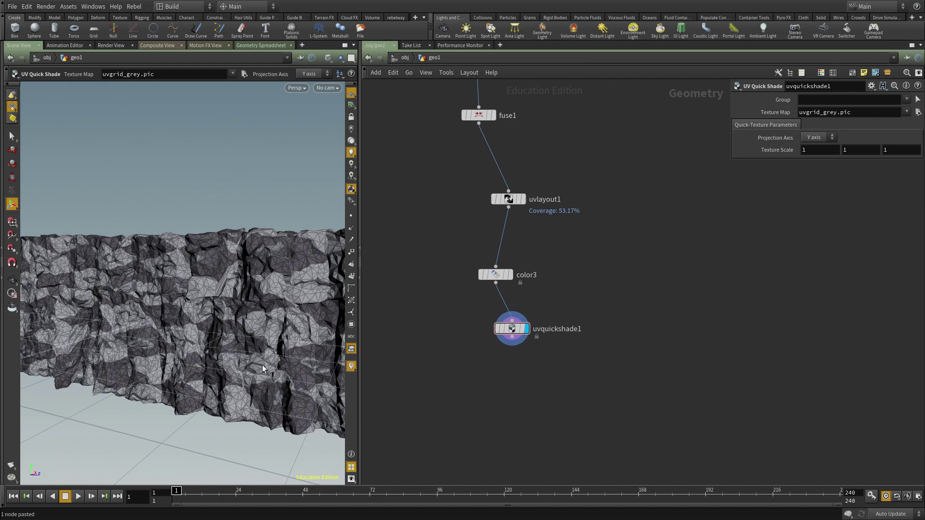
Examine the UV grid texture on the cliff wall from above
{"action": "middle_click_drag", "start_coordinate": [573, 390], "coordinate": [578, 406]}
{"action": "left_click_drag", "start_coordinate": [550, 403], "coordinate": [449, 343]}
{"action": "left_click_drag", "start_coordinate": [215, 319], "coordinate": [199, 364]}
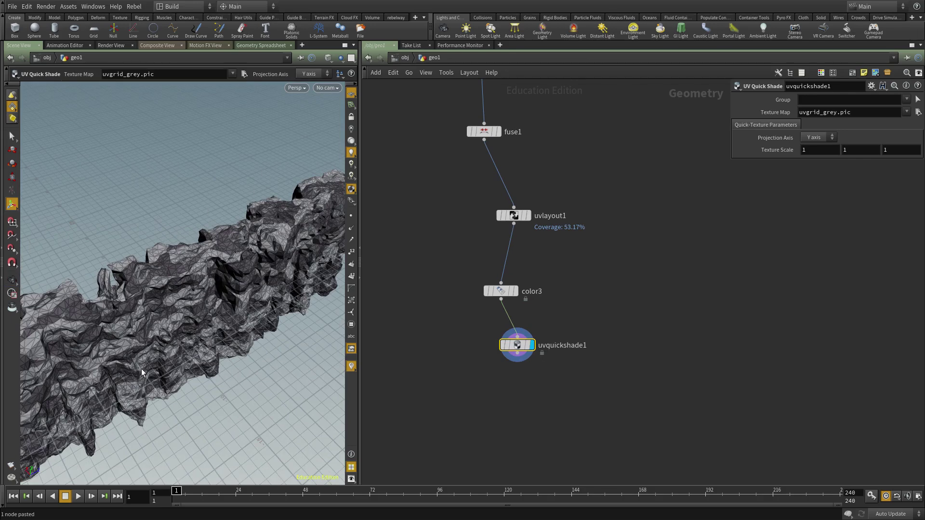
{"action": "scroll", "coordinate": [576, 354], "scroll_direction": "down", "scroll_amount": 2}
{"action": "scroll", "coordinate": [543, 332], "scroll_direction": "up", "scroll_amount": 1}
{"action": "scroll", "coordinate": [542, 334], "scroll_direction": "up", "scroll_amount": 1}
{"action": "middle_click", "coordinate": [530, 340]}
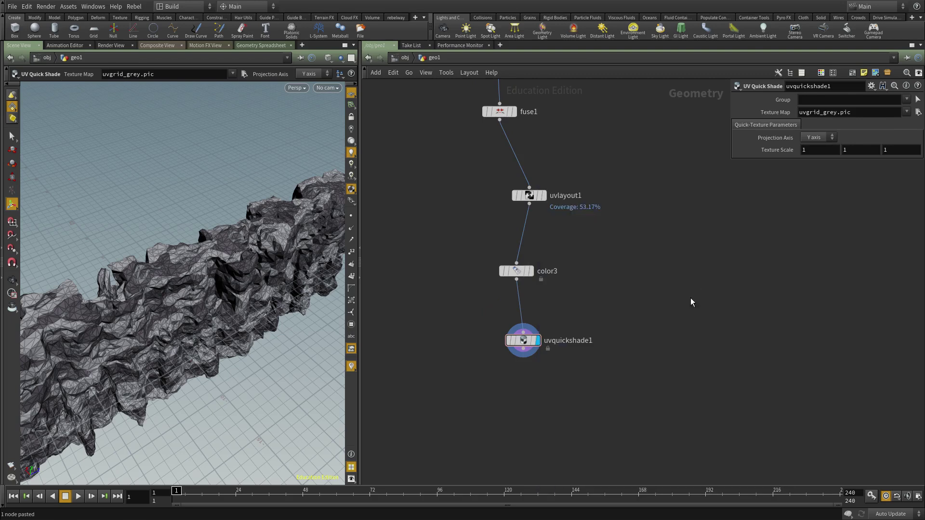
Remove the UV Quick Shade node below color3
{"action": "scroll", "coordinate": [482, 351], "scroll_direction": "down", "scroll_amount": 3}
{"action": "key", "text": "ctrl+x"}
{"action": "middle_click_drag", "start_coordinate": [602, 301], "coordinate": [548, 378]}
{"action": "left_click_drag", "start_coordinate": [453, 354], "coordinate": [462, 356]}
Display the file3 node at the start of the network and check the high-resolution cliff wall from the front
{"action": "scroll", "coordinate": [551, 311], "scroll_direction": "down", "scroll_amount": 1}
{"action": "middle_click_drag", "start_coordinate": [551, 312], "coordinate": [458, 424]}
{"action": "scroll", "coordinate": [474, 340], "scroll_direction": "down", "scroll_amount": 1}
{"action": "middle_click_drag", "start_coordinate": [474, 340], "coordinate": [539, 465]}
{"action": "middle_click_drag", "start_coordinate": [522, 85], "coordinate": [562, 415]}
{"action": "scroll", "coordinate": [508, 343], "scroll_direction": "up", "scroll_amount": 2}
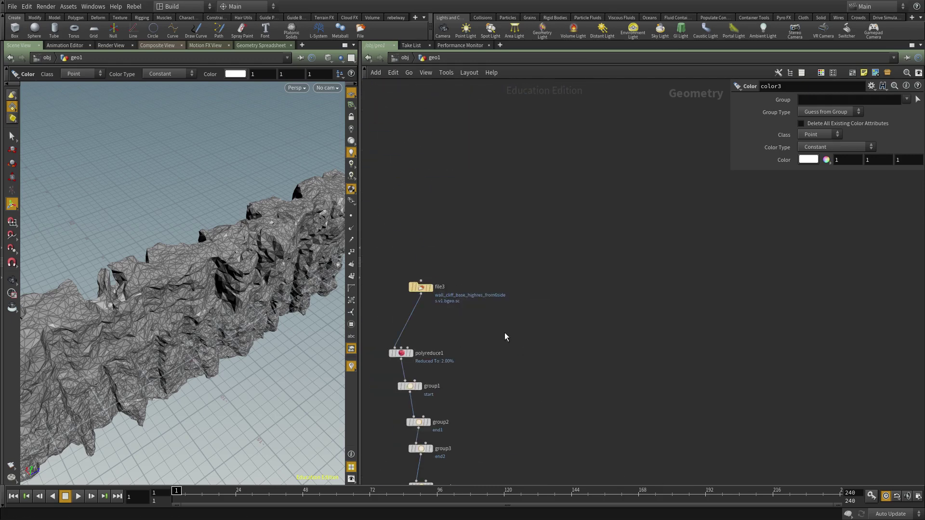
{"action": "key", "text": "r"}
{"action": "left_click", "coordinate": [421, 288]}
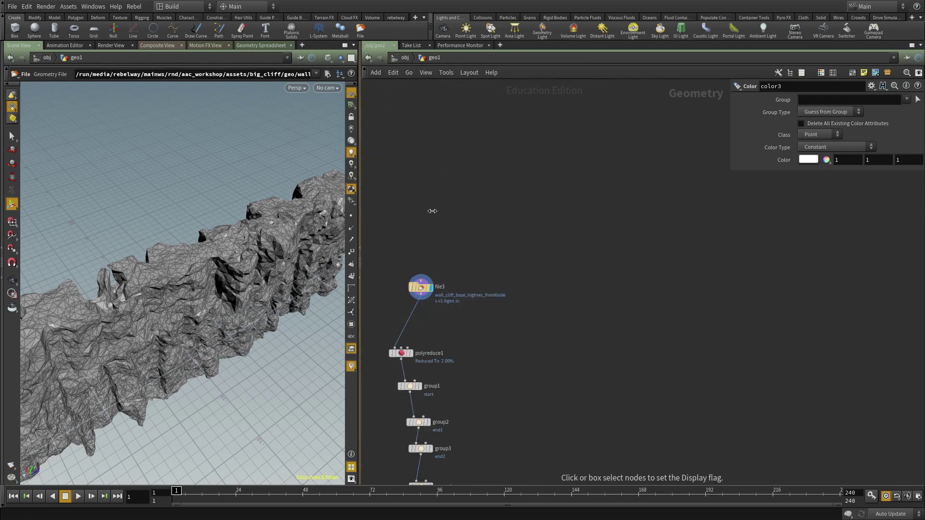
{"action": "left_click_drag", "start_coordinate": [177, 349], "coordinate": [138, 308], "text": "alt"}
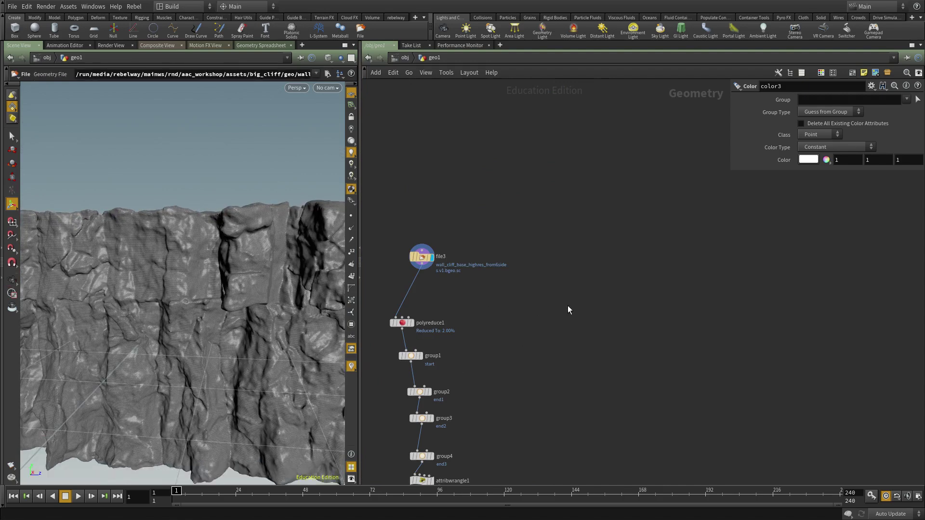
Add a Null node beside the polyreduce1 branch and connect it to the output of file3
{"action": "scroll", "coordinate": [569, 310], "scroll_direction": "up", "scroll_amount": 1}
{"action": "key", "text": "Tab"}
{"action": "type", "text": "nul"}
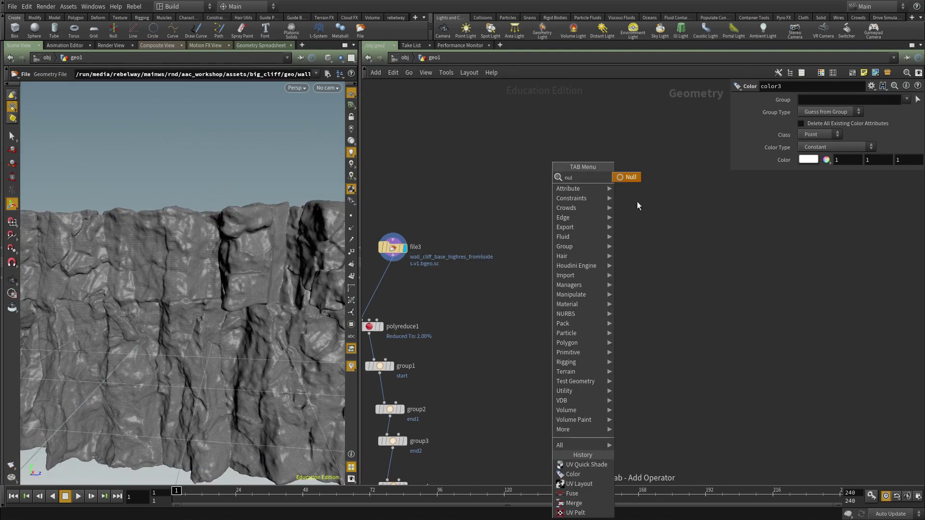
{"action": "left_click", "coordinate": [629, 177]}
{"action": "left_click", "coordinate": [579, 326]}
{"action": "left_click_drag", "start_coordinate": [395, 258], "coordinate": [580, 318]}
{"action": "left_click", "coordinate": [512, 333]}
{"action": "scroll", "coordinate": [448, 348], "scroll_direction": "up", "scroll_amount": 1}
{"action": "middle_click_drag", "start_coordinate": [448, 348], "coordinate": [614, 317]}
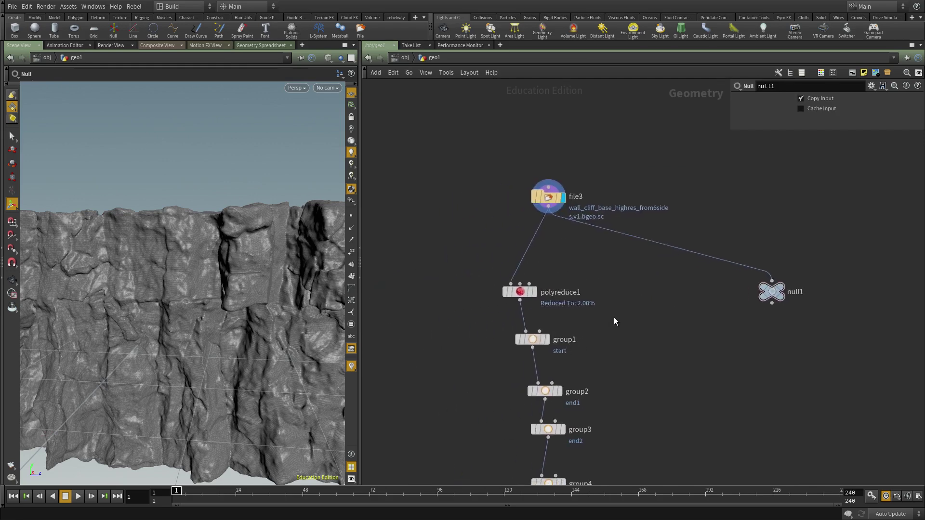
Add a File Cache node near polyreduce1
{"action": "key", "text": "Tab"}
{"action": "type", "text": "filecache"}
{"action": "key", "text": "Return"}
{"action": "left_click", "coordinate": [614, 320]}
Copy file3's geometry path with _cachereduce inserted before .v1.bgeo.sc, and restore the original path in file3
{"action": "left_click", "coordinate": [550, 198]}
{"action": "left_click", "coordinate": [880, 113]}
{"action": "key", "text": "ctrl+a"}
{"action": "key", "text": "ctrl+c"}
{"action": "left_click", "coordinate": [730, 231]}
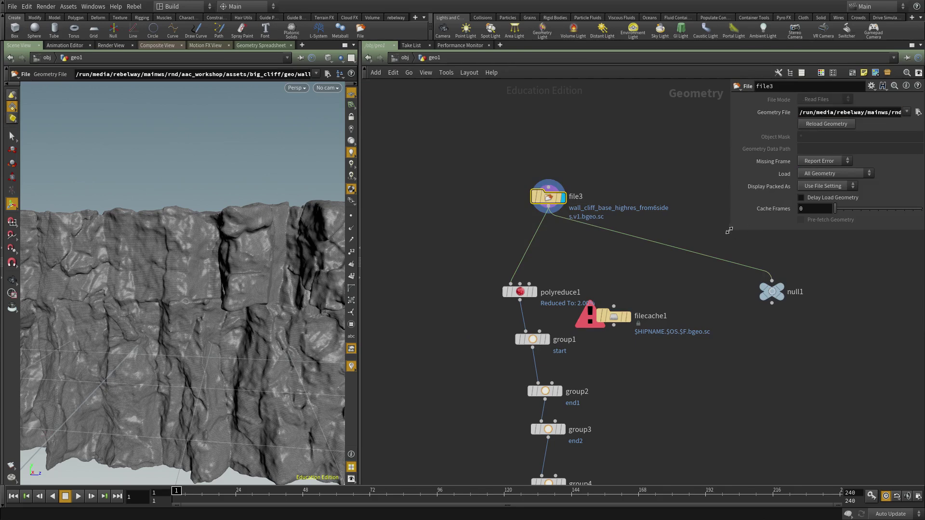
{"action": "left_click_drag", "start_coordinate": [730, 231], "coordinate": [434, 267]}
{"action": "left_click", "coordinate": [838, 113]}
{"action": "key", "text": "BackSpace"}
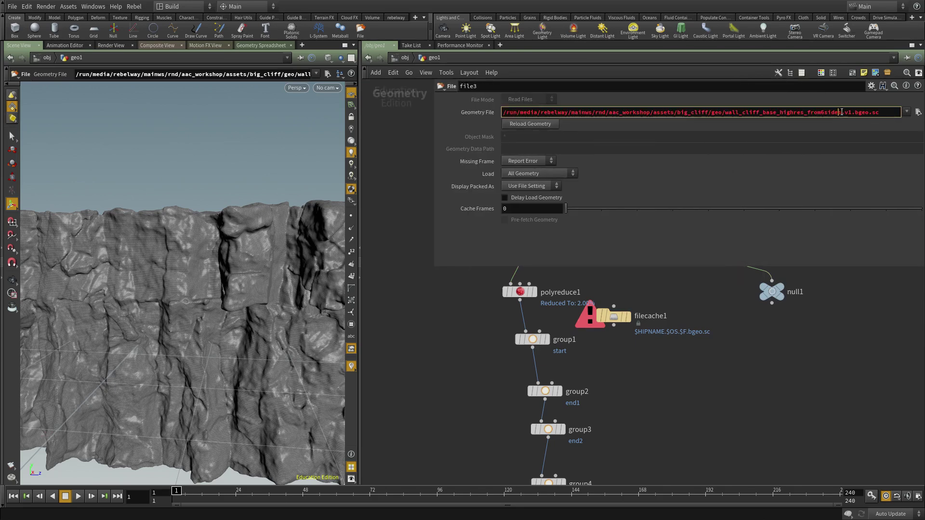
{"action": "type", "text": "_cachereduce"}
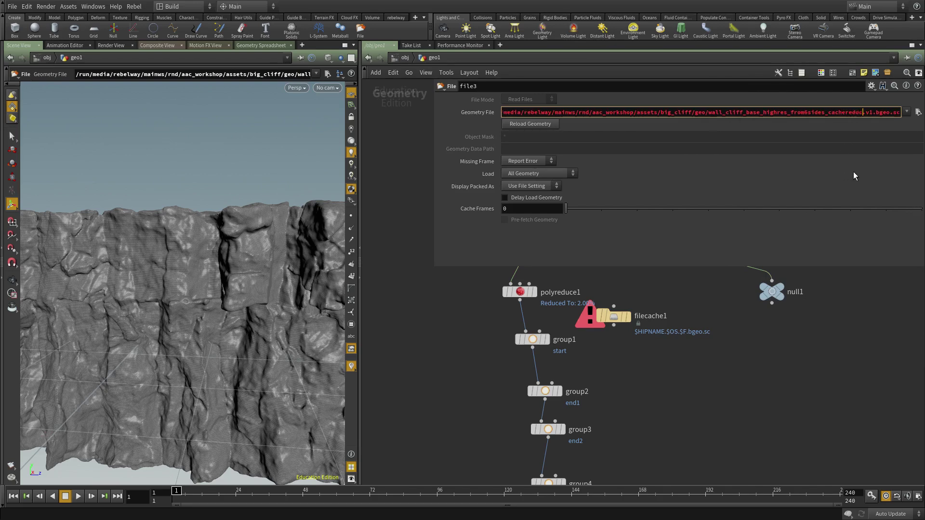
{"action": "key", "text": "Return"}
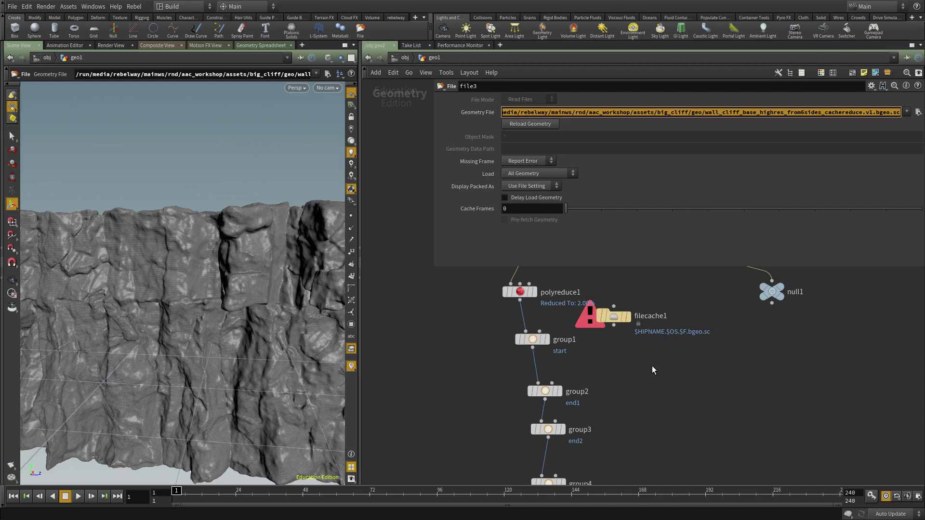
{"action": "key", "text": "ctrl+v"}
{"action": "key", "text": "Return"}
Set filecache1's geometry file to the wall_cliff_base_highres_from6sides_cachereduce.v1.bgeo.sc path and limit saving to the current frame
{"action": "left_click", "coordinate": [613, 316]}
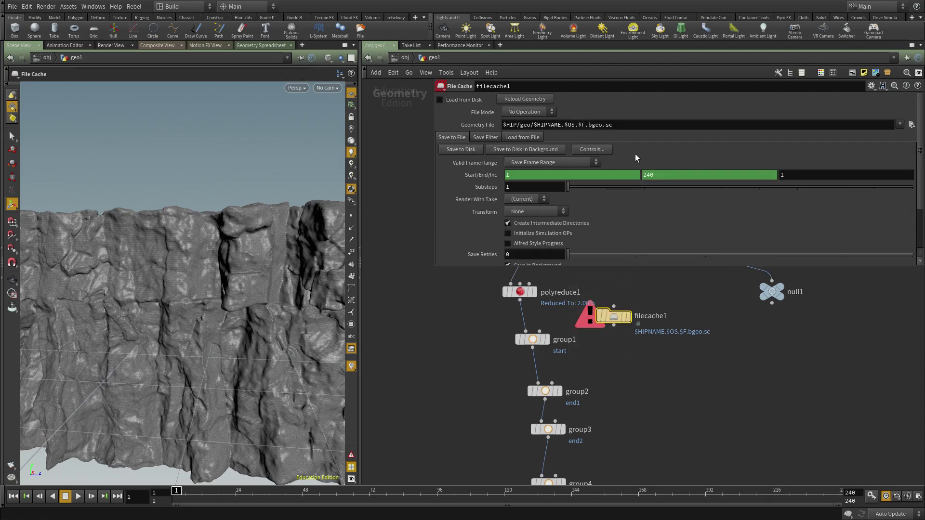
{"action": "triple_click", "coordinate": [609, 126]}
{"action": "type", "text": "/run/media/rebelway/mainws/rnd/aac_workshop/assets/big_cliff/geo/wall_cliff_base_highres_from6sides_cachereduce.v1.bgeo.sc"}
{"action": "left_click", "coordinate": [558, 164]}
{"action": "left_click", "coordinate": [552, 175]}
Insert filecache1 between polyreduce1 and group1, and save the reduced mesh to disk with Load from Disk enabled
{"action": "left_click_drag", "start_coordinate": [614, 318], "coordinate": [522, 336]}
{"action": "left_click", "coordinate": [455, 150]}
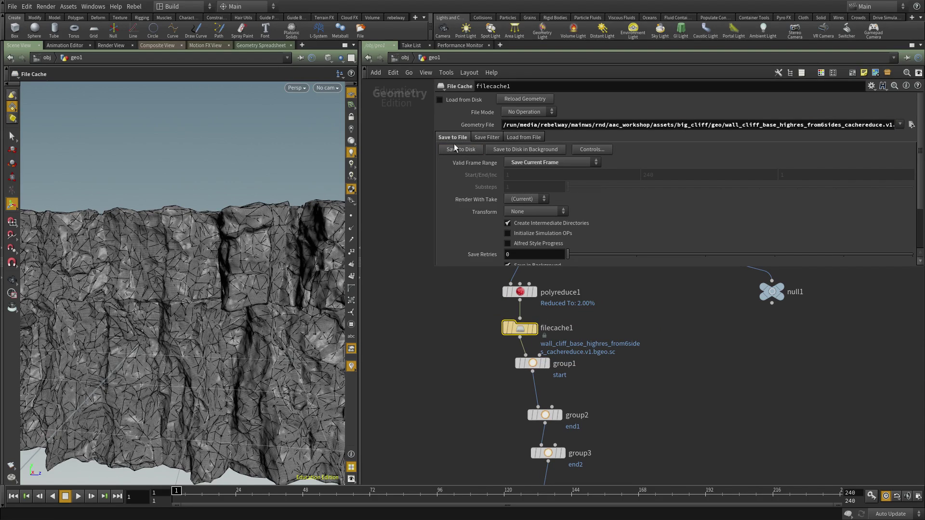
{"action": "left_click", "coordinate": [439, 99]}
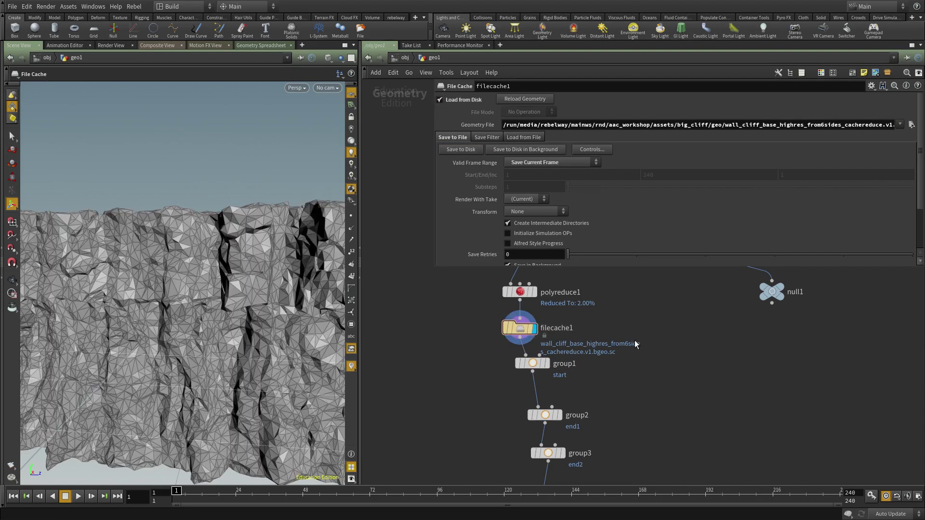
Rename the null connected to file3 as OUT_HIGHRES
{"action": "scroll", "coordinate": [619, 375], "scroll_direction": "down", "scroll_amount": 2}
{"action": "scroll", "coordinate": [696, 361], "scroll_direction": "up", "scroll_amount": 1}
{"action": "double_click", "coordinate": [749, 345]}
{"action": "type", "text": "O"}
{"action": "type", "text": "HRES"}
{"action": "key", "text": "Return"}
Paste a copy of the OUT_HIGHRES null below color3, fed only by color3, and rename it OUT_LOWRES
{"action": "middle_click_drag", "start_coordinate": [647, 422], "coordinate": [626, 395]}
{"action": "left_click_drag", "start_coordinate": [646, 363], "coordinate": [736, 306]}
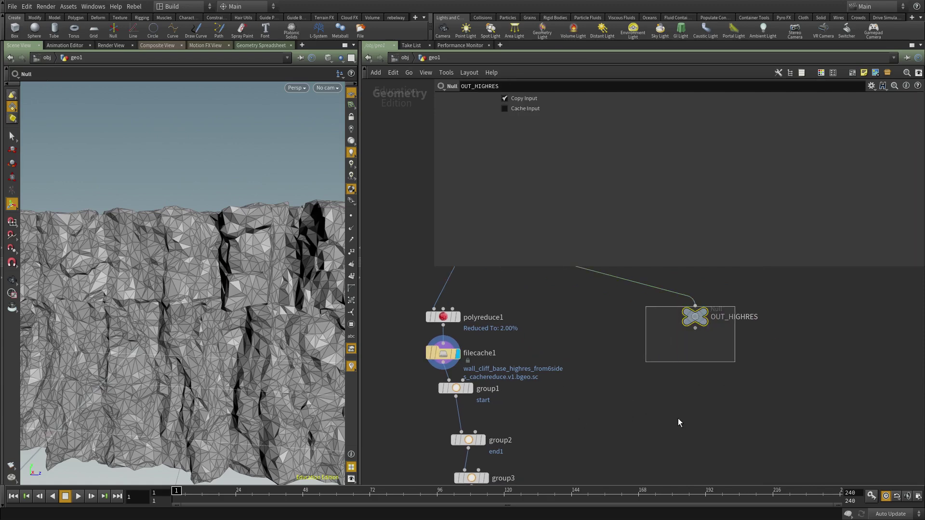
{"action": "key", "text": "ctrl+c"}
{"action": "scroll", "coordinate": [676, 418], "scroll_direction": "down", "scroll_amount": 6}
{"action": "middle_click_drag", "start_coordinate": [670, 473], "coordinate": [605, 358]}
{"action": "scroll", "coordinate": [605, 358], "scroll_direction": "up", "scroll_amount": 3}
{"action": "key", "text": "ctrl+v"}
{"action": "scroll", "coordinate": [585, 363], "scroll_direction": "up", "scroll_amount": 1}
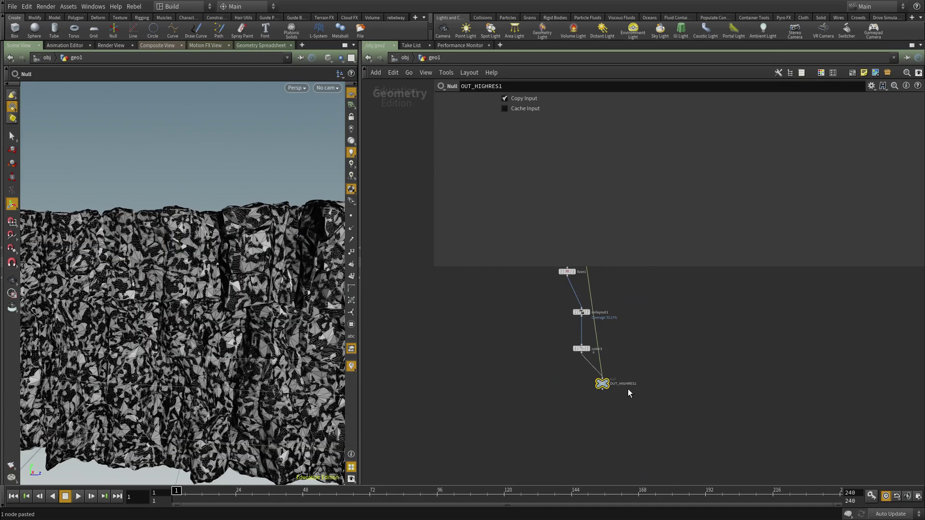
{"action": "scroll", "coordinate": [640, 394], "scroll_direction": "up", "scroll_amount": 3}
{"action": "left_click_drag", "start_coordinate": [601, 377], "coordinate": [698, 383]}
{"action": "type", "text": "_LOWRES"}
{"action": "key", "text": "Return"}
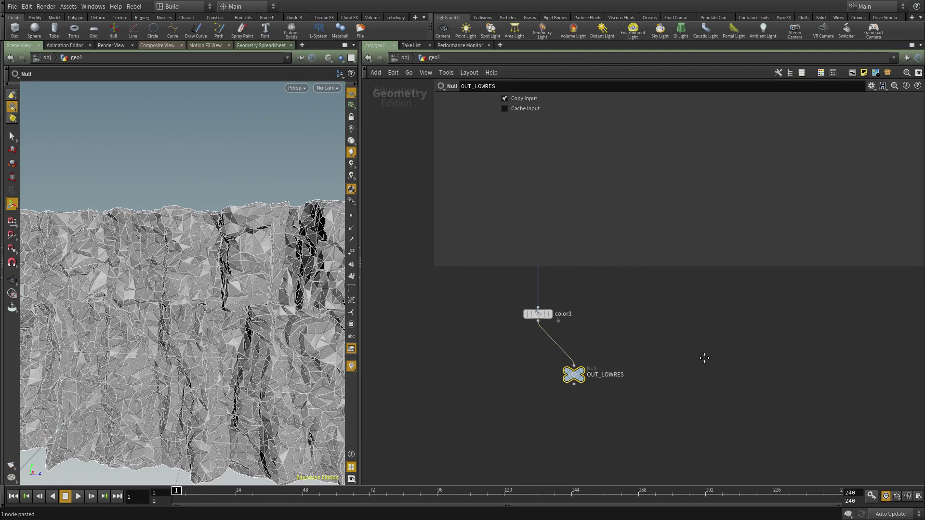
Add an Object Merge node below OUT_LOWRES and set its Object 1 to /obj/geo1/OUT_LOWRES
{"action": "key", "text": "p"}
{"action": "key", "text": "Tab"}
{"action": "type", "text": "obj"}
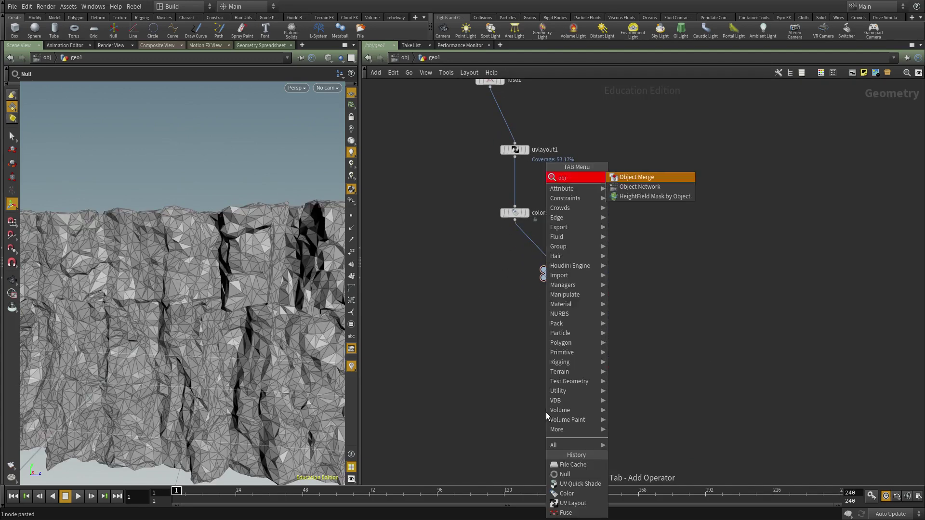
{"action": "key", "text": "Return"}
{"action": "left_click", "coordinate": [546, 413]}
{"action": "key", "text": "p"}
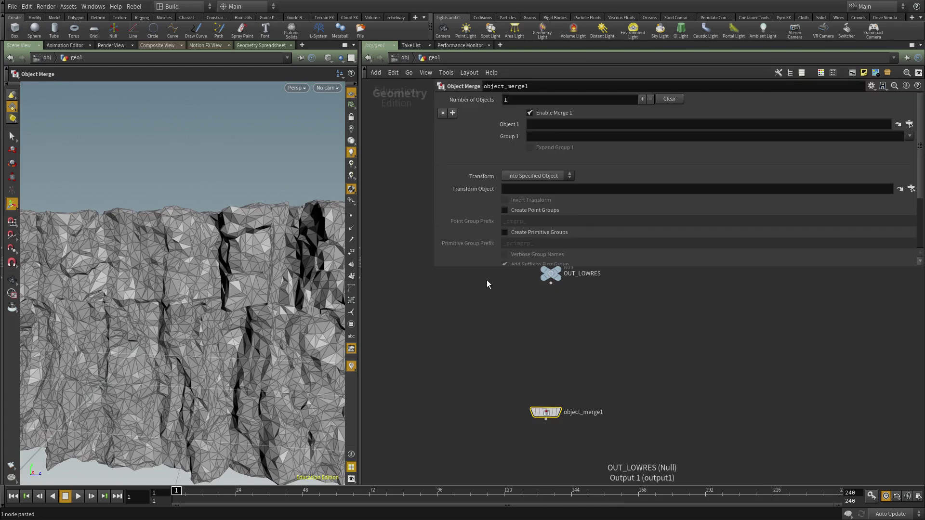
{"action": "left_click_drag", "start_coordinate": [436, 270], "coordinate": [679, 351]}
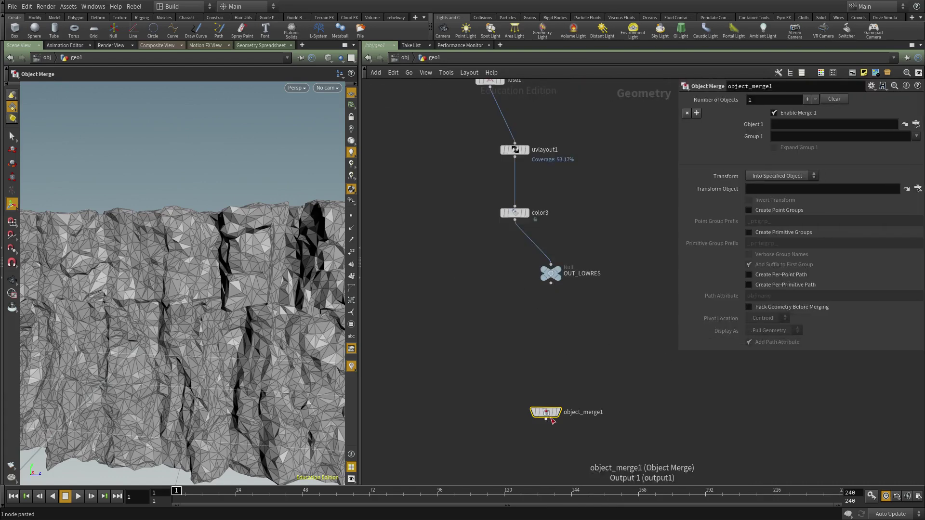
{"action": "left_click_drag", "start_coordinate": [545, 276], "coordinate": [822, 125]}
{"action": "scroll", "coordinate": [621, 333], "scroll_direction": "down", "scroll_amount": 1}
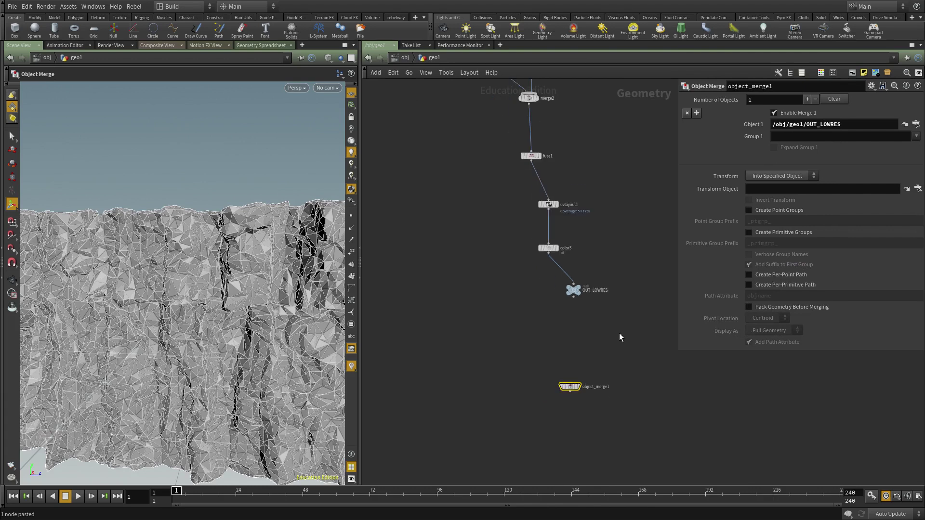
Rename the Object Merge node as IN_LOWRES
{"action": "middle_click_drag", "start_coordinate": [609, 296], "coordinate": [566, 265]}
{"action": "double_click", "coordinate": [546, 253]}
{"action": "key", "text": "ctrl+c"}
{"action": "double_click", "coordinate": [548, 368]}
{"action": "key", "text": "ctrl+v"}
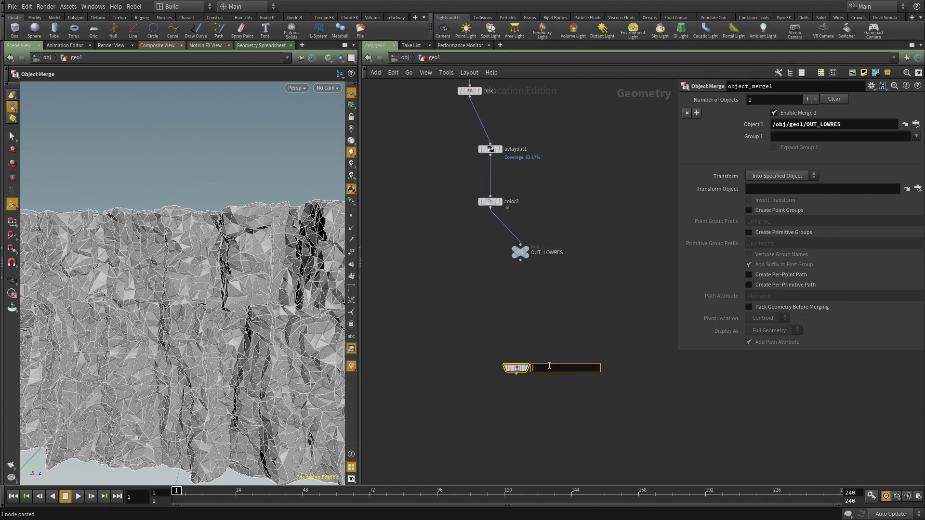
{"action": "type", "text": "S"}
{"action": "key", "text": "Return"}
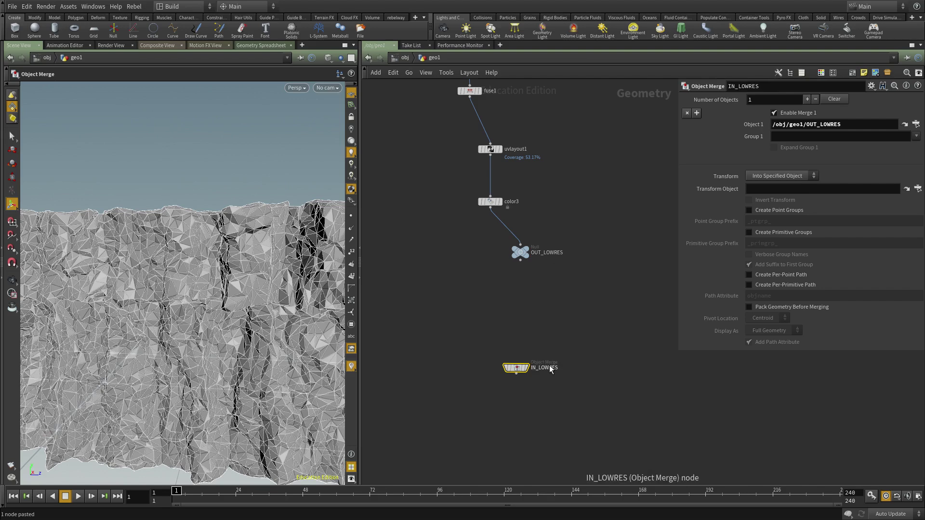
Duplicate IN_LOWRES, set the copy's Object 1 to /obj/geo1/OUT_HIGHRES and rename it IN_HIGHRES
{"action": "key", "text": "h"}
{"action": "left_click_drag", "start_coordinate": [466, 444], "coordinate": [473, 97]}
{"action": "middle_click_drag", "start_coordinate": [506, 151], "coordinate": [463, 378]}
{"action": "scroll", "coordinate": [425, 291], "scroll_direction": "up", "scroll_amount": 3}
{"action": "scroll", "coordinate": [470, 341], "scroll_direction": "up", "scroll_amount": 2}
{"action": "key", "text": "ctrl+c"}
{"action": "key", "text": "ctrl+v"}
{"action": "left_click_drag", "start_coordinate": [818, 154], "coordinate": [817, 126]}
{"action": "left_click", "coordinate": [517, 344]}
{"action": "left_click_drag", "start_coordinate": [517, 344], "coordinate": [583, 344]}
{"action": "type", "text": "HIGHRES"}
{"action": "key", "text": "Return"}
Copy both Object Merge nodes and create a Geometry object named highres at the object level
{"action": "left_click_drag", "start_coordinate": [522, 320], "coordinate": [362, 388]}
{"action": "key", "text": "ctrl+c"}
{"action": "key", "text": "u"}
{"action": "left_click", "coordinate": [462, 268]}
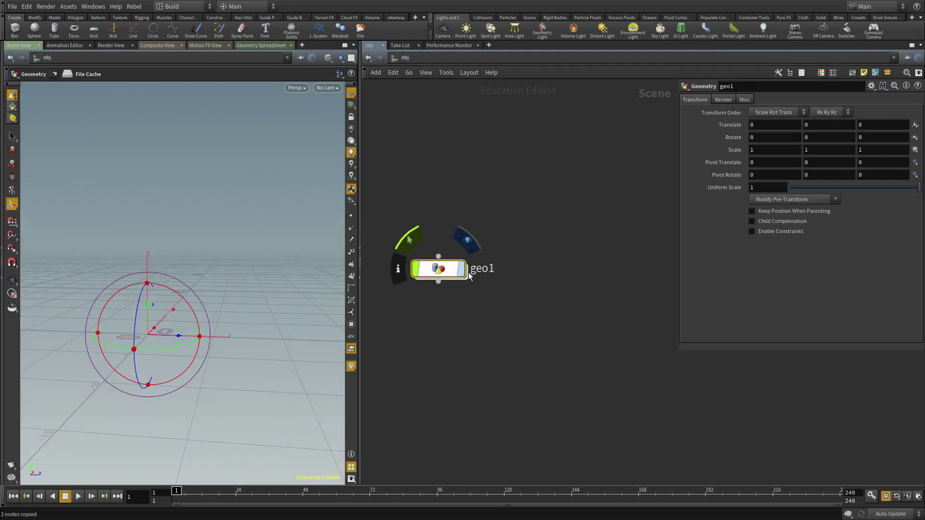
{"action": "key", "text": "Tab"}
{"action": "type", "text": "ge"}
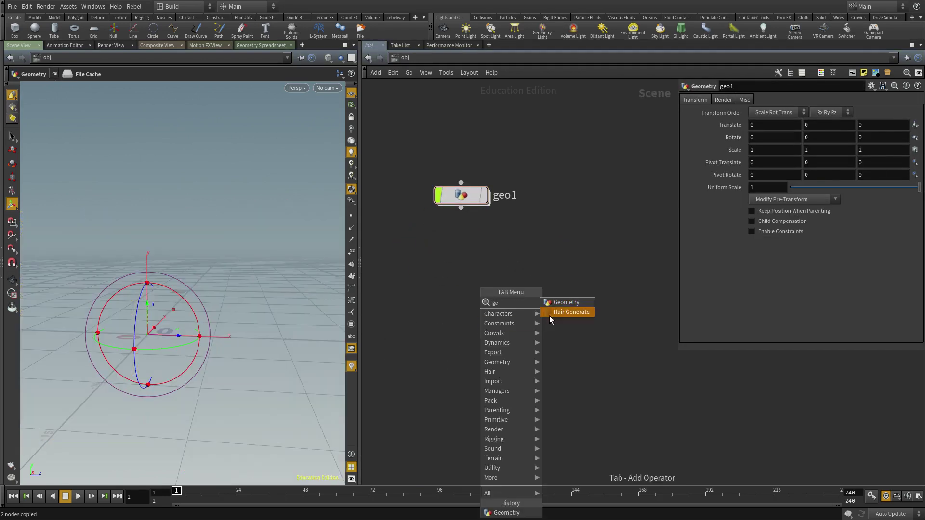
{"action": "left_click", "coordinate": [560, 304]}
{"action": "left_click", "coordinate": [421, 340]}
{"action": "left_click", "coordinate": [471, 339]}
{"action": "double_click", "coordinate": [470, 339]}
{"action": "type", "text": "highres"}
{"action": "key", "text": "Return"}
Paste the Object Merge nodes into highres, keeping only IN_HIGHRES by deleting the default File node and cutting IN_LOWRES
{"action": "key", "text": "i"}
{"action": "key", "text": "ctrl+v"}
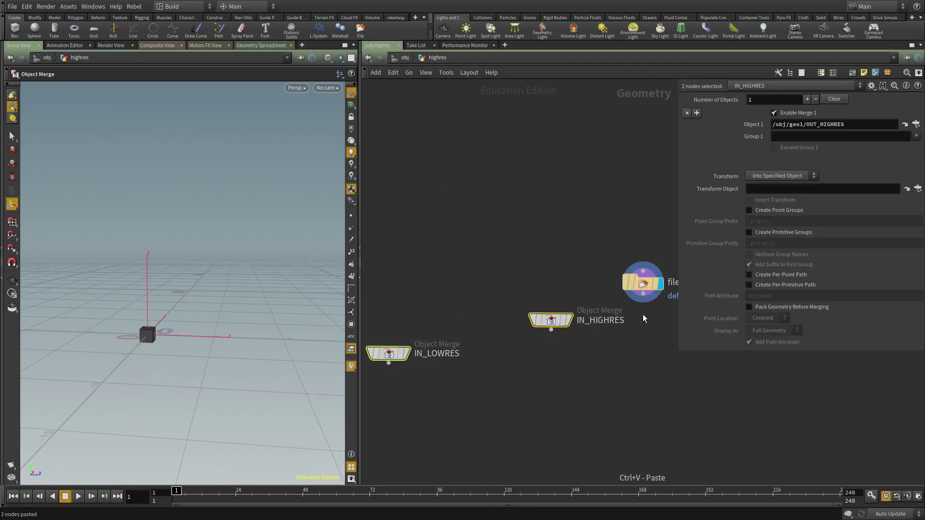
{"action": "left_click", "coordinate": [643, 284]}
{"action": "key", "text": "Delete"}
{"action": "left_click", "coordinate": [388, 354]}
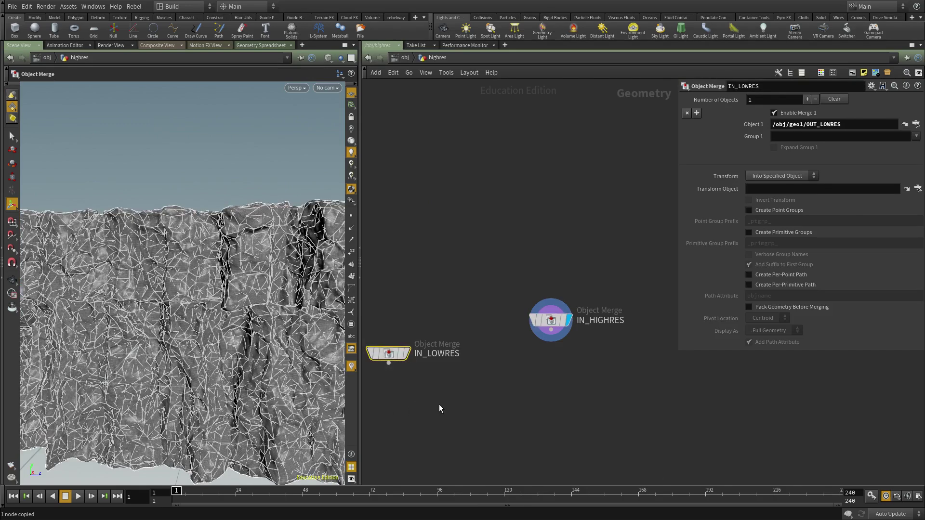
{"action": "key", "text": "ctrl+x"}
Create another Geometry object at the object level and name it lowres
{"action": "key", "text": "u"}
{"action": "key", "text": "Tab"}
{"action": "type", "text": "ge"}
{"action": "left_click", "coordinate": [552, 303]}
{"action": "left_click", "coordinate": [408, 353]}
{"action": "double_click", "coordinate": [453, 352]}
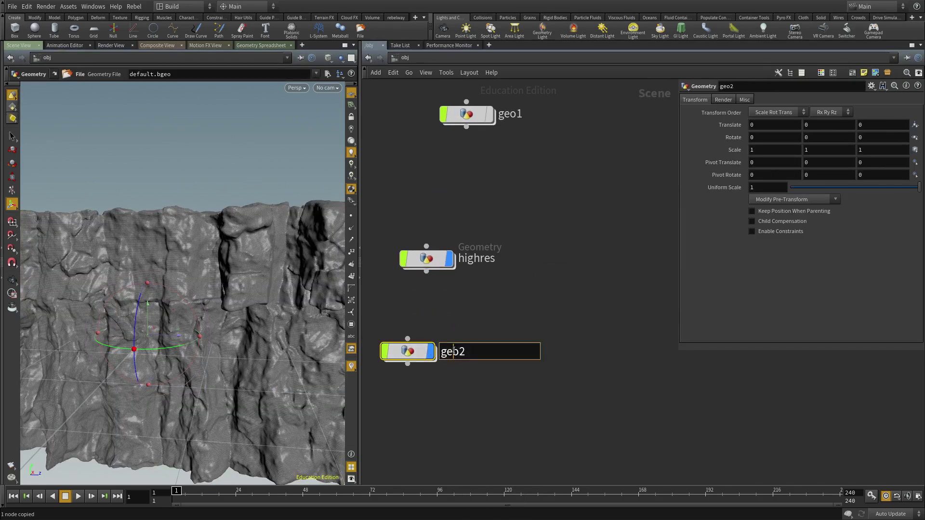
{"action": "type", "text": "lowres"}
{"action": "key", "text": "Return"}
Paste IN_LOWRES into the lowres object, remove its default File node and return to the object level
{"action": "key", "text": "i"}
{"action": "key", "text": "ctrl+v"}
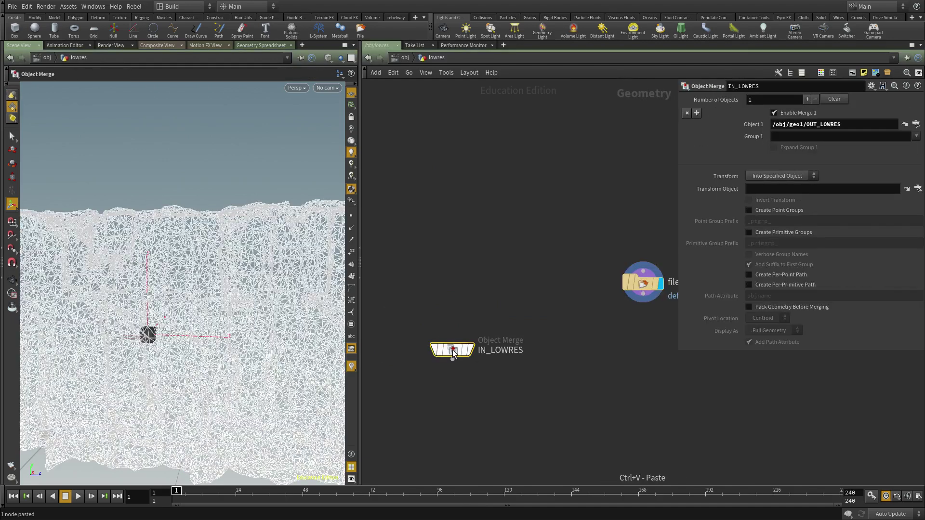
{"action": "left_click", "coordinate": [564, 291]}
{"action": "key", "text": "ctrl+x"}
{"action": "middle_click_drag", "start_coordinate": [563, 290], "coordinate": [561, 278]}
{"action": "left_click_drag", "start_coordinate": [565, 245], "coordinate": [648, 289]}
{"action": "key", "text": "ctrl+x"}
{"action": "middle_click_drag", "start_coordinate": [558, 398], "coordinate": [556, 369]}
{"action": "key", "text": "u"}
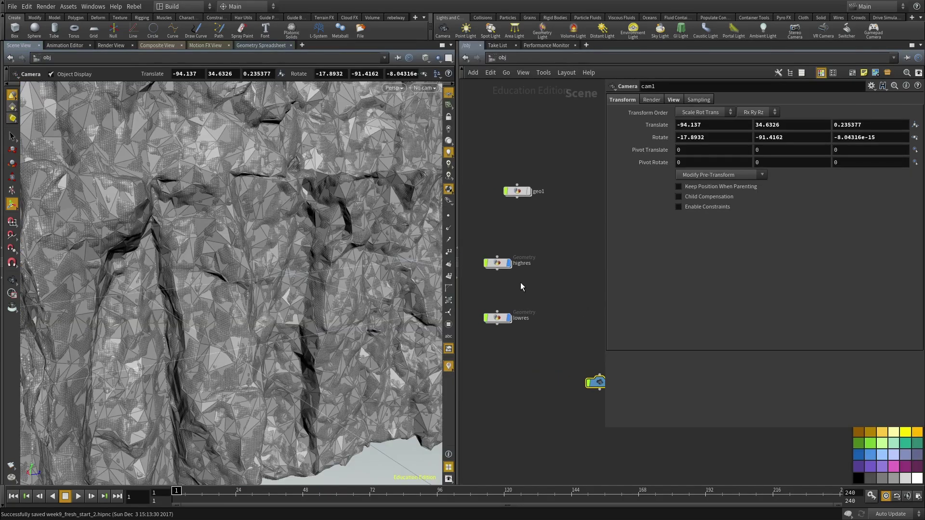
Compare the highres and lowres objects by toggling their display, and examine how the two meshes overlap along the cliff
{"action": "left_click", "coordinate": [499, 263]}
{"action": "left_click", "coordinate": [509, 263]}
{"action": "left_click", "coordinate": [510, 320]}
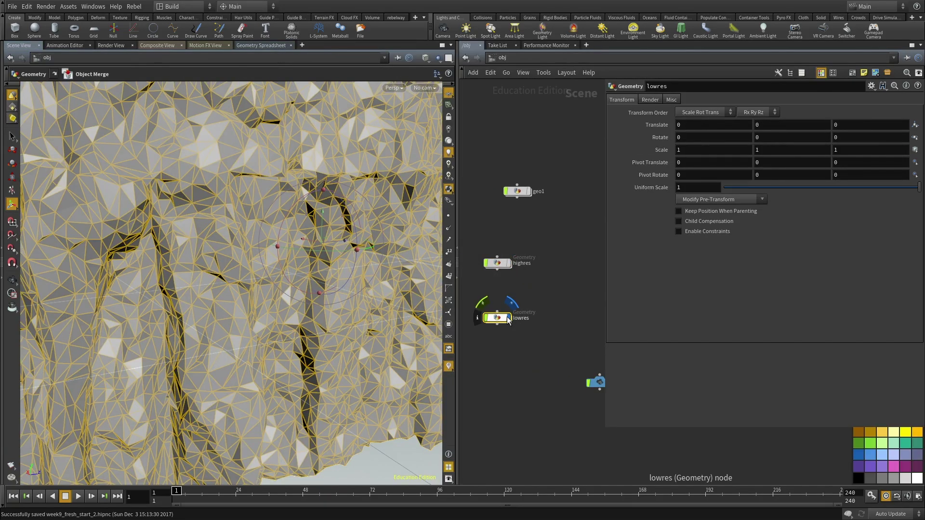
{"action": "left_click", "coordinate": [509, 320]}
{"action": "left_click", "coordinate": [497, 263]}
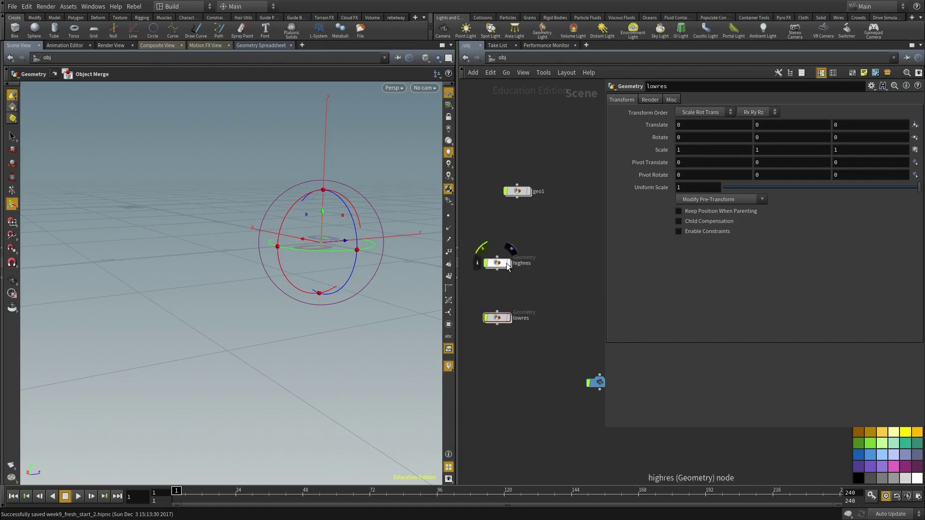
{"action": "left_click", "coordinate": [509, 319]}
{"action": "scroll", "coordinate": [534, 290], "scroll_direction": "up", "scroll_amount": 2}
{"action": "middle_click_drag", "start_coordinate": [539, 301], "coordinate": [540, 312]}
{"action": "left_click_drag", "start_coordinate": [218, 276], "coordinate": [240, 282], "text": "alt"}
{"action": "right_click_drag", "start_coordinate": [239, 283], "coordinate": [244, 273], "text": "alt"}
{"action": "left_click_drag", "start_coordinate": [244, 273], "coordinate": [207, 282], "text": "alt"}
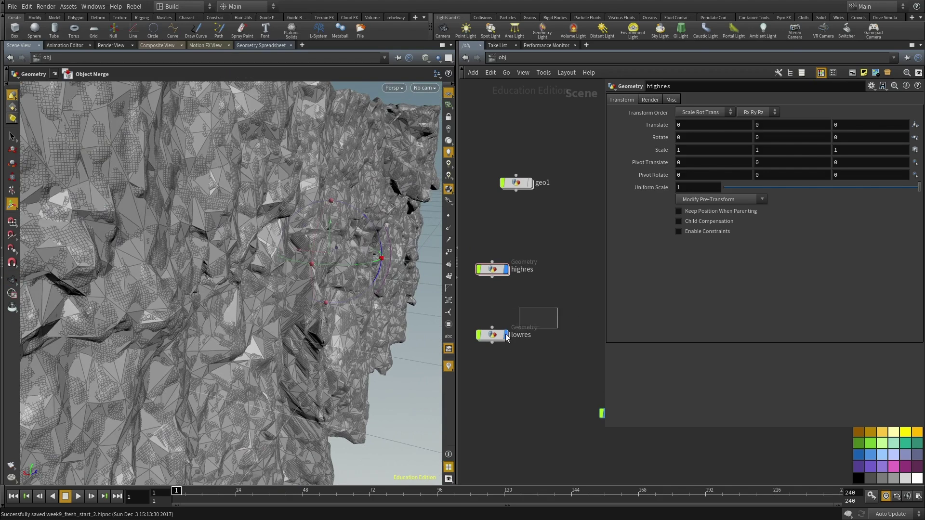
{"action": "left_click", "coordinate": [204, 282]}
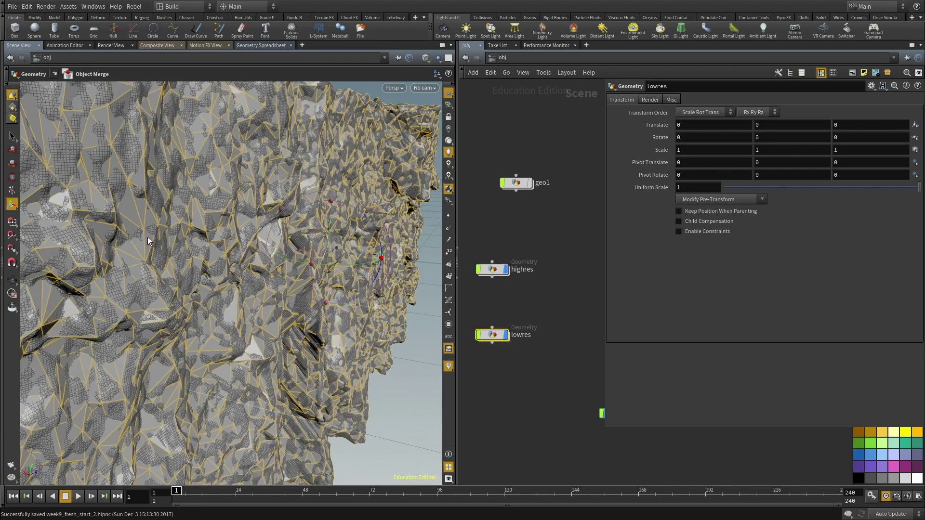
{"action": "left_click_drag", "start_coordinate": [80, 212], "coordinate": [195, 193], "text": "alt"}
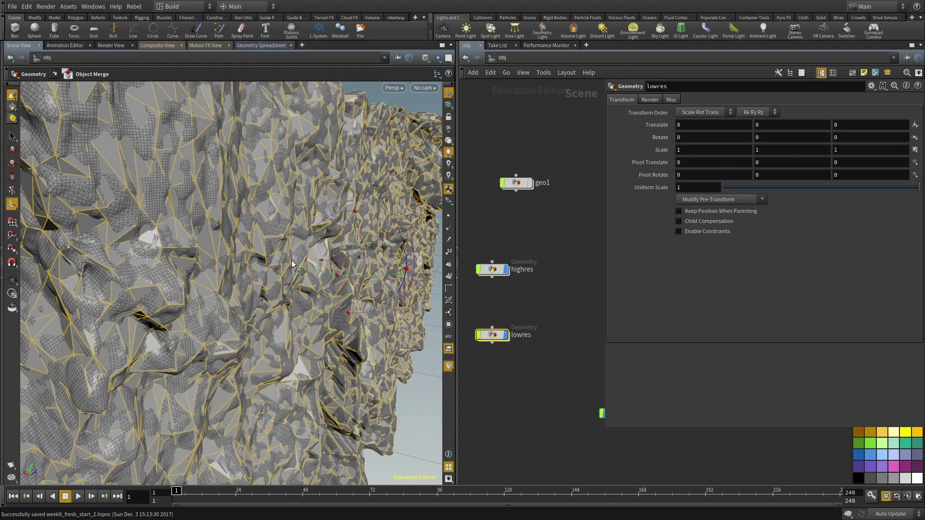
Switch the network editor to the out context and widen it
{"action": "left_click", "coordinate": [516, 56]}
{"action": "left_click", "coordinate": [537, 113]}
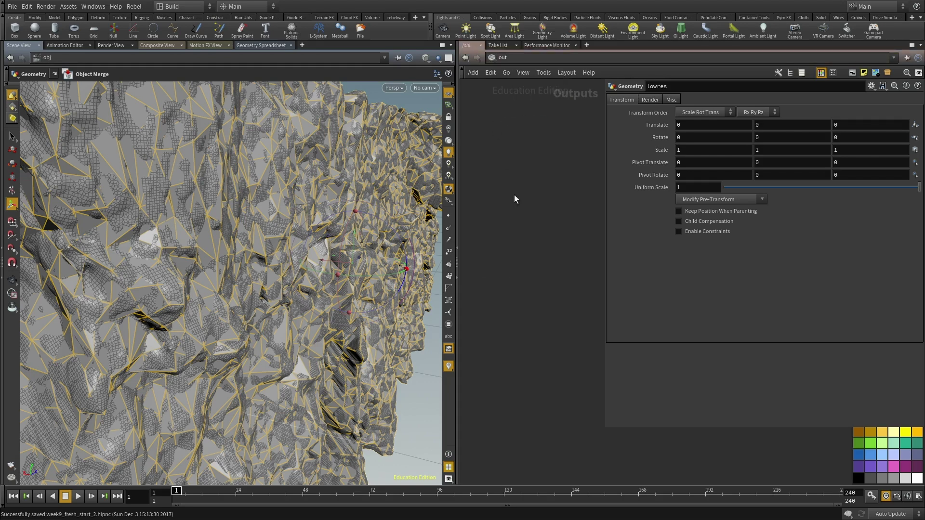
{"action": "left_click_drag", "start_coordinate": [457, 338], "coordinate": [330, 328]}
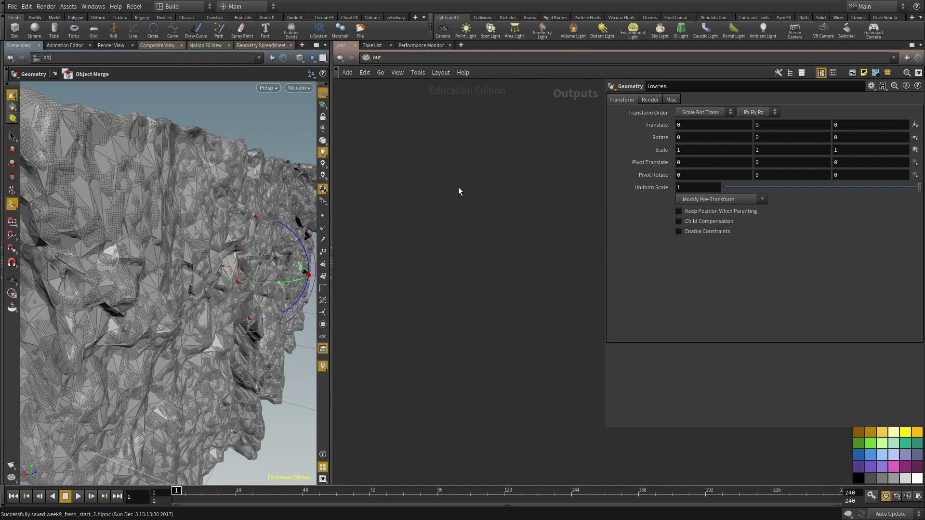
Add a Bake Texture node to the out network and enlarge its parameter area
{"action": "key", "text": "Tab"}
{"action": "type", "text": "bakete"}
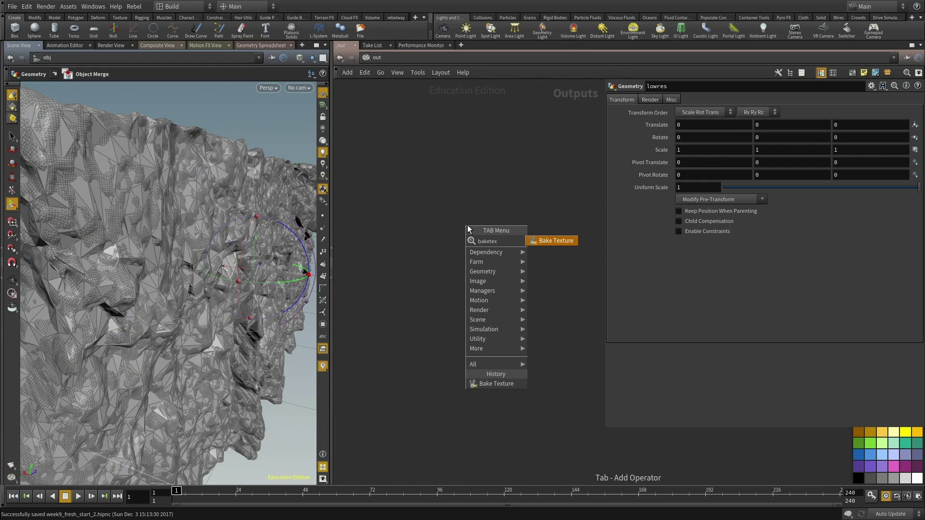
{"action": "type", "text": "x"}
{"action": "key", "text": "Return"}
{"action": "left_click", "coordinate": [467, 225]}
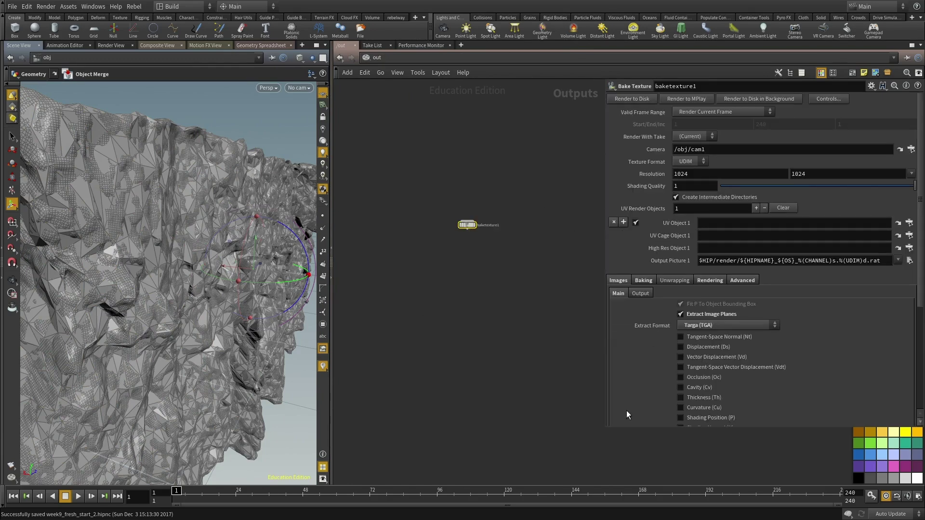
{"action": "left_click_drag", "start_coordinate": [610, 437], "coordinate": [625, 463]}
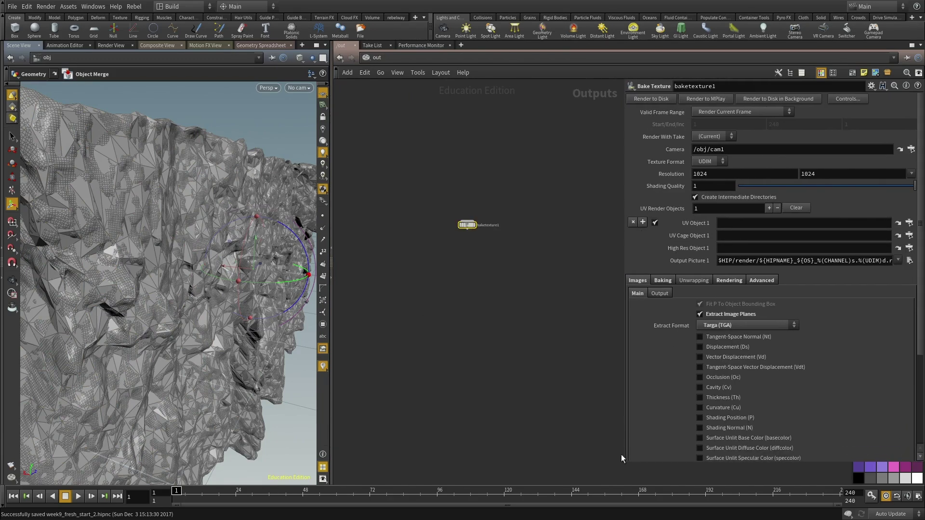
Enable the bake image planes from Tangent-Space Normal through Curvature, including displacement, vector displacement, occlusion, cavity and thickness
{"action": "scroll", "coordinate": [644, 325], "scroll_direction": "down", "scroll_amount": 1}
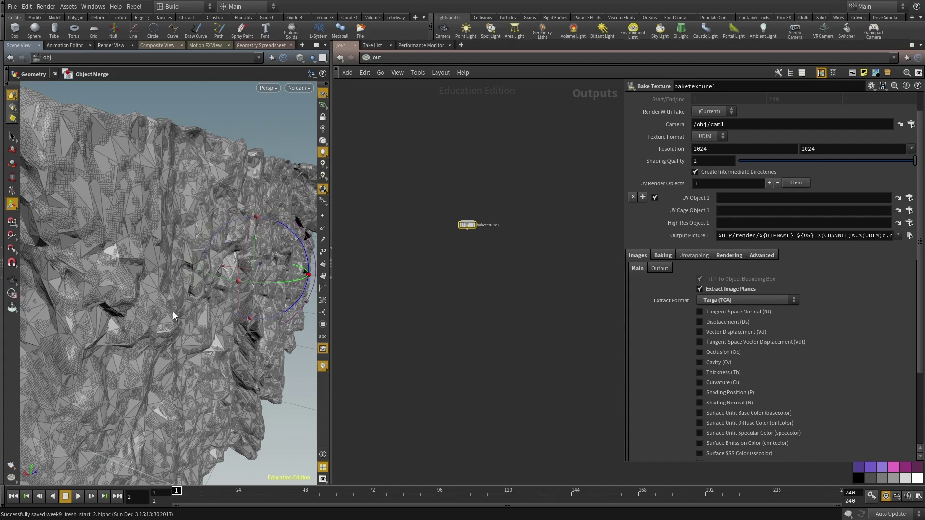
{"action": "key", "text": "Escape"}
{"action": "key", "text": "h"}
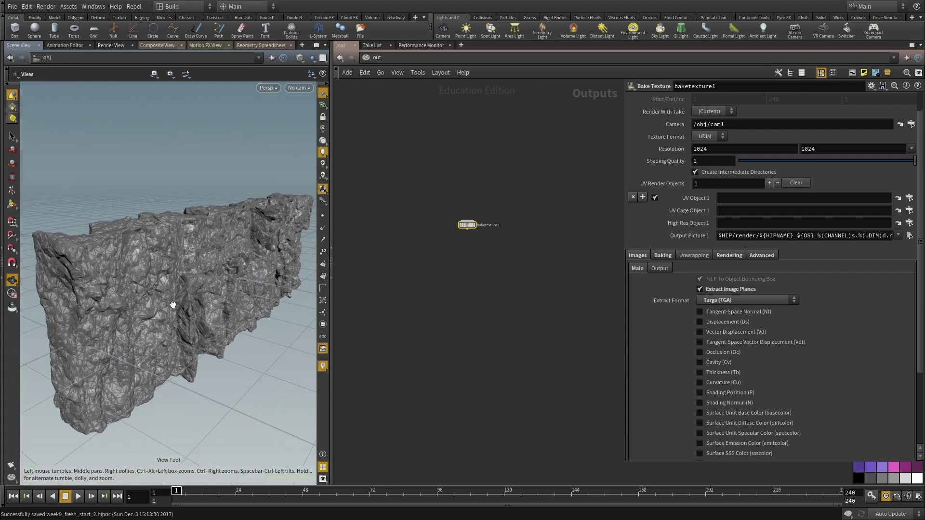
{"action": "left_click", "coordinate": [733, 312]}
{"action": "left_click", "coordinate": [722, 322]}
{"action": "left_click", "coordinate": [722, 332]}
{"action": "left_click", "coordinate": [721, 342]}
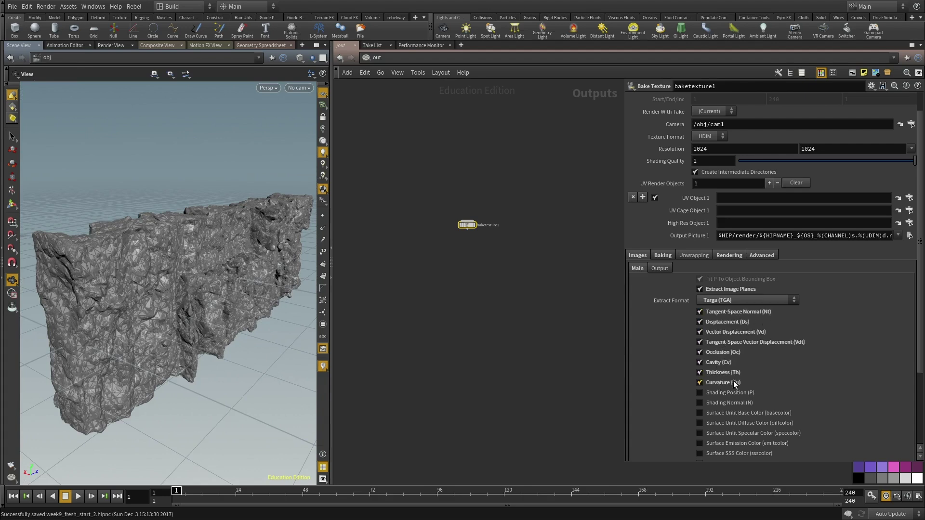
{"action": "left_click_drag", "start_coordinate": [842, 236], "coordinate": [889, 236]}
{"action": "left_click", "coordinate": [879, 238]}
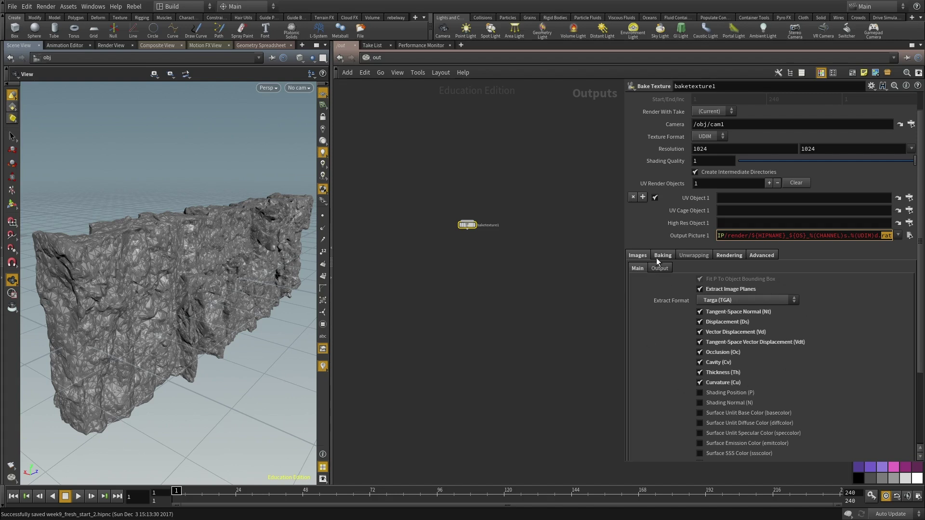
Set the bake's UV Object to /obj/lowres and its High Res Object to /obj/highres
{"action": "left_click", "coordinate": [726, 198]}
{"action": "left_click", "coordinate": [909, 199]}
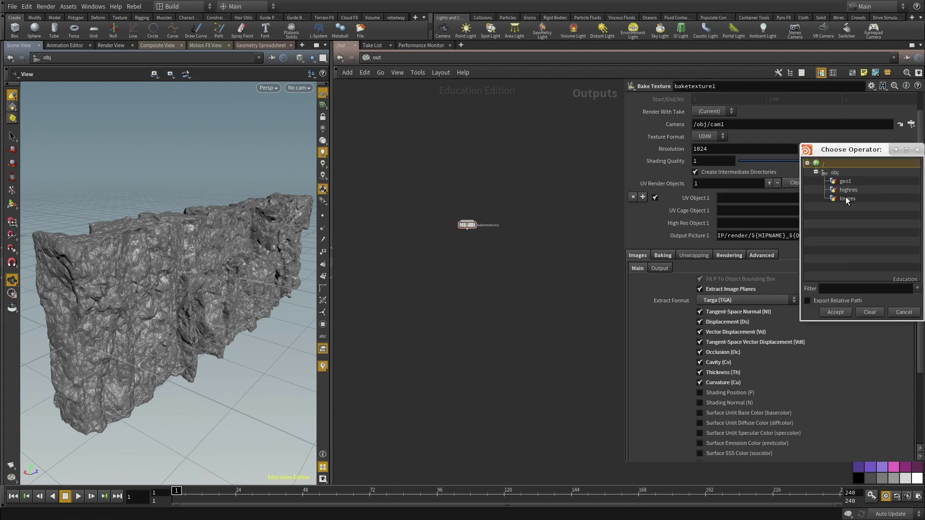
{"action": "left_click", "coordinate": [847, 198]}
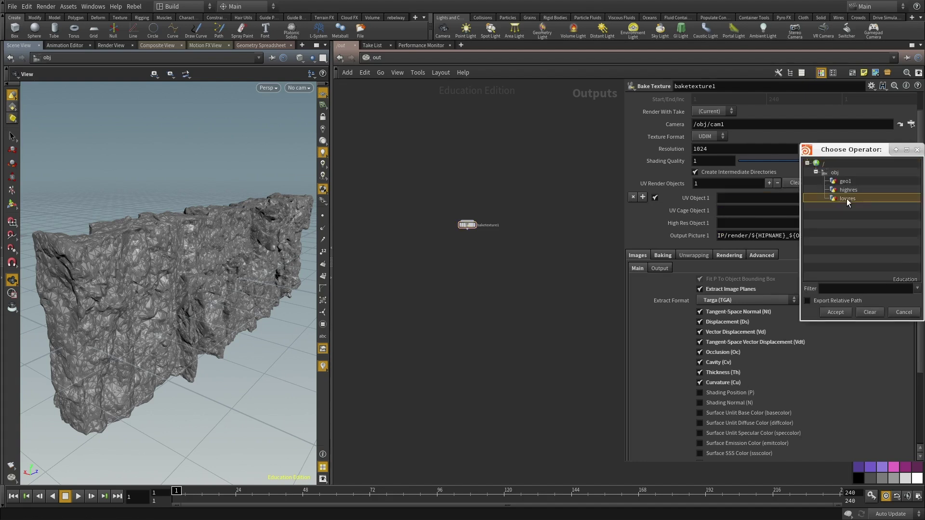
{"action": "left_click", "coordinate": [836, 312]}
{"action": "left_click", "coordinate": [909, 223]}
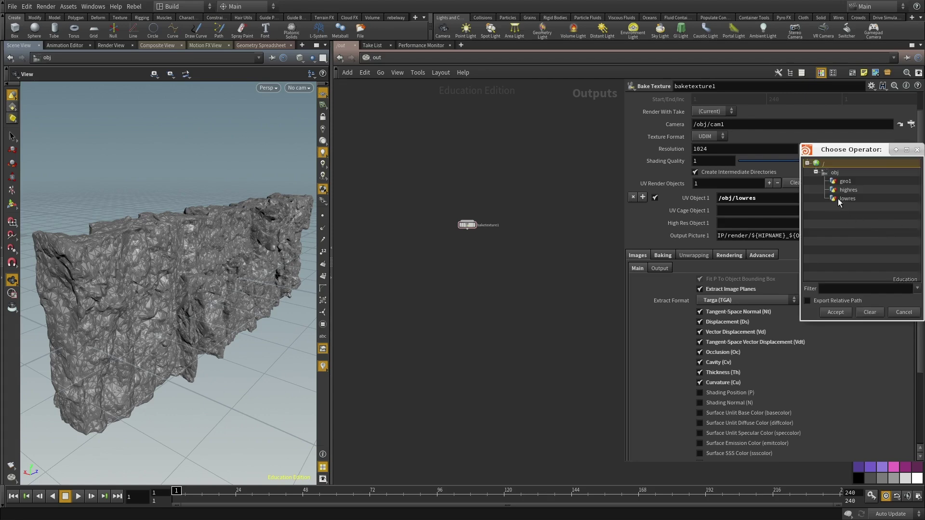
{"action": "left_click", "coordinate": [843, 192]}
{"action": "left_click", "coordinate": [839, 313]}
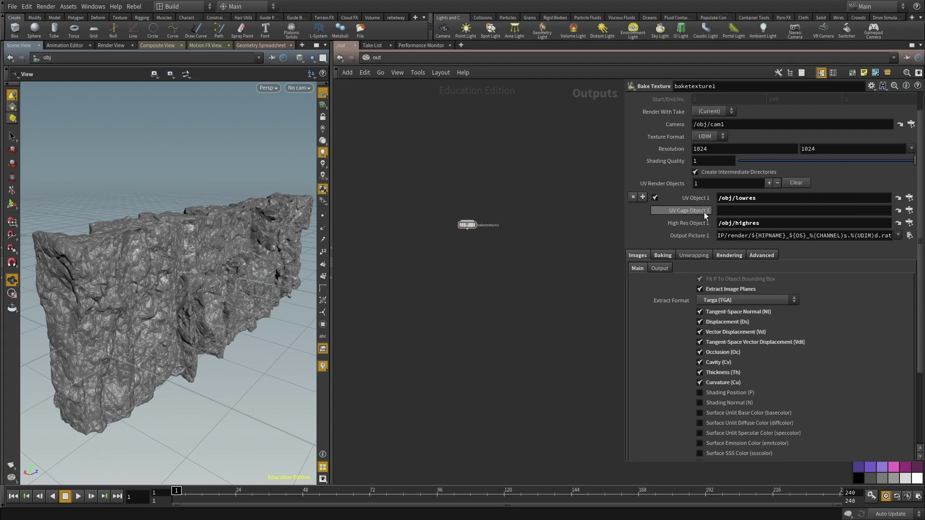
Examine how the highres and lowres surfaces overlap at the cliff's end to judge whether a UV cage object is needed
{"action": "middle_click_drag", "start_coordinate": [559, 227], "coordinate": [558, 250]}
{"action": "scroll", "coordinate": [150, 245], "scroll_direction": "up", "scroll_amount": 2}
{"action": "left_click_drag", "start_coordinate": [150, 245], "coordinate": [217, 239]}
{"action": "scroll", "coordinate": [222, 241], "scroll_direction": "up", "scroll_amount": 2}
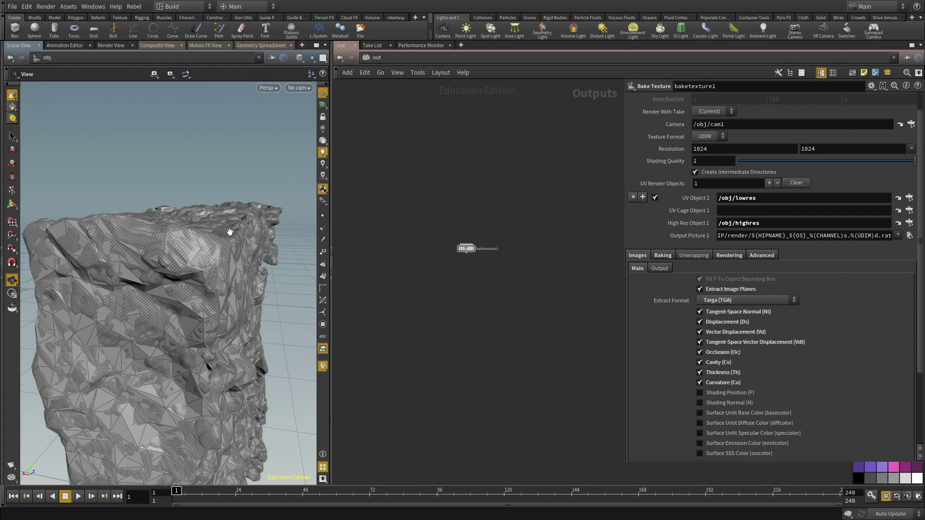
{"action": "scroll", "coordinate": [194, 260], "scroll_direction": "up", "scroll_amount": 2}
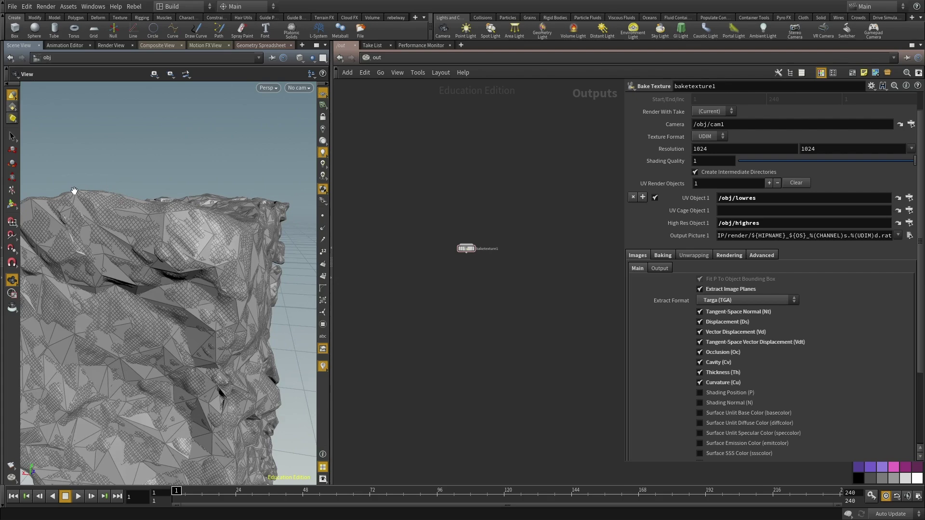
{"action": "left_click_drag", "start_coordinate": [51, 206], "coordinate": [132, 189]}
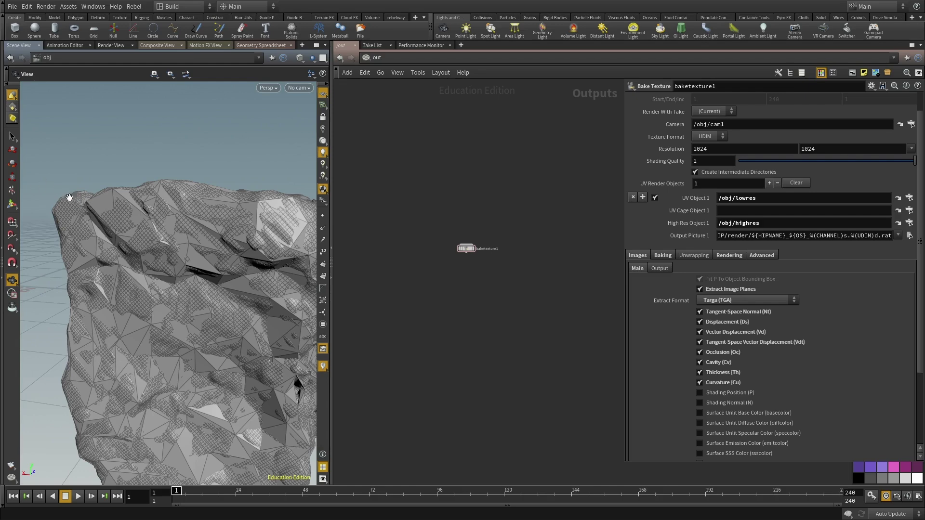
{"action": "left_click", "coordinate": [754, 214]}
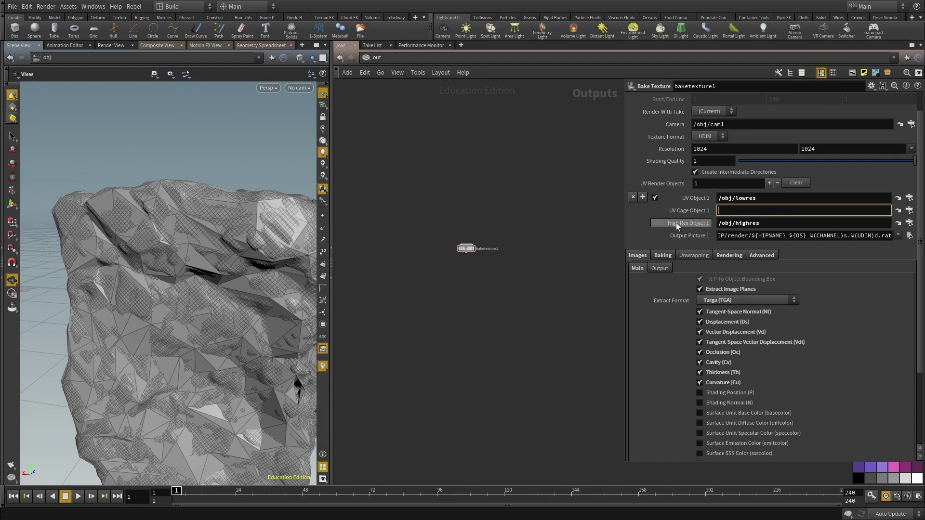
{"action": "middle_click_drag", "start_coordinate": [497, 279], "coordinate": [491, 265]}
{"action": "scroll", "coordinate": [747, 186], "scroll_direction": "down", "scroll_amount": 1}
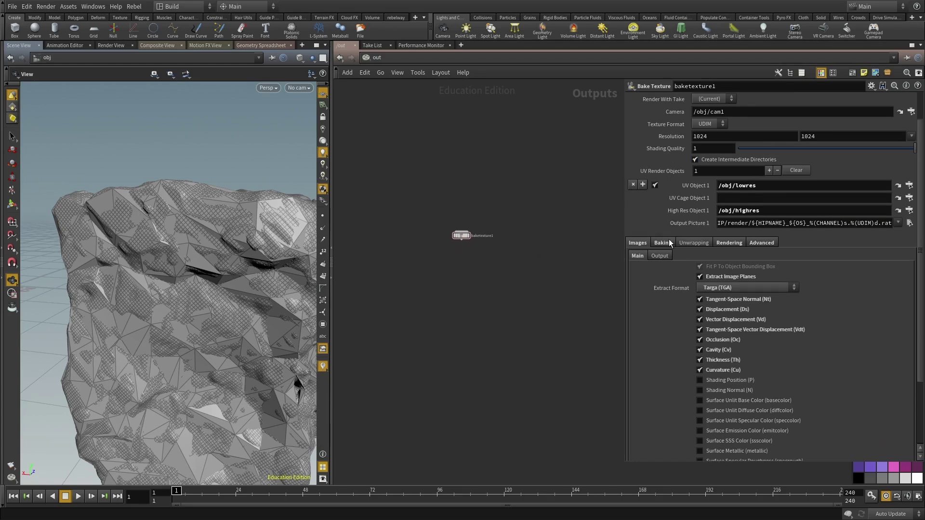
Turn on Use MikkT Tangent Space in the Bake Texture node's baking options
{"action": "left_click", "coordinate": [659, 256]}
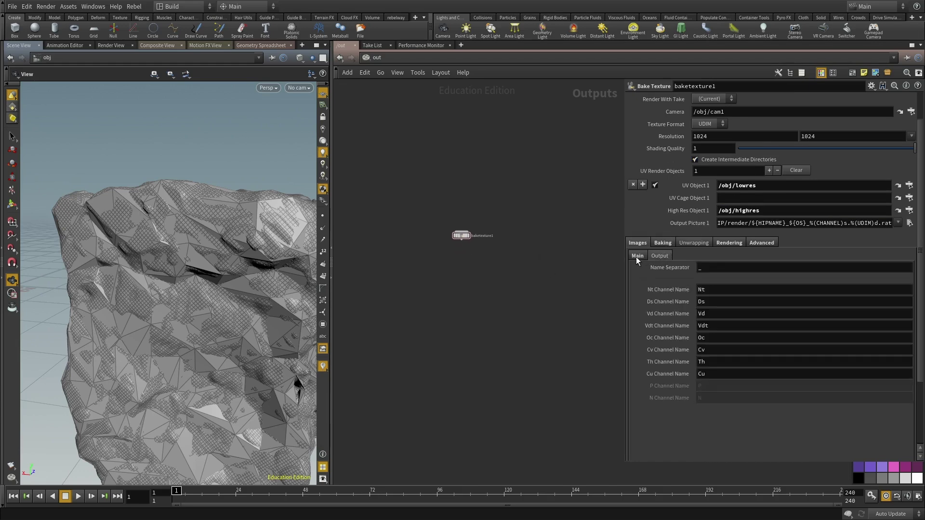
{"action": "left_click", "coordinate": [662, 244]}
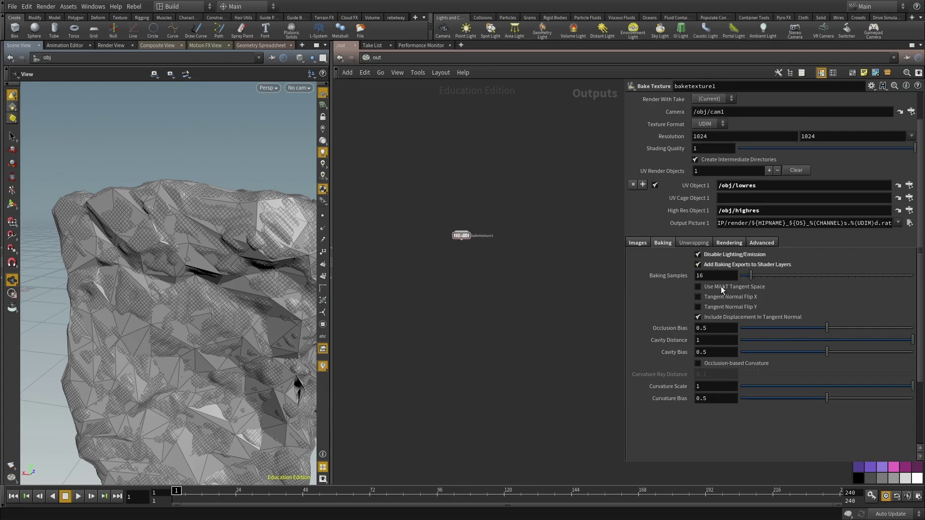
{"action": "mouse_move", "coordinate": [722, 290]}
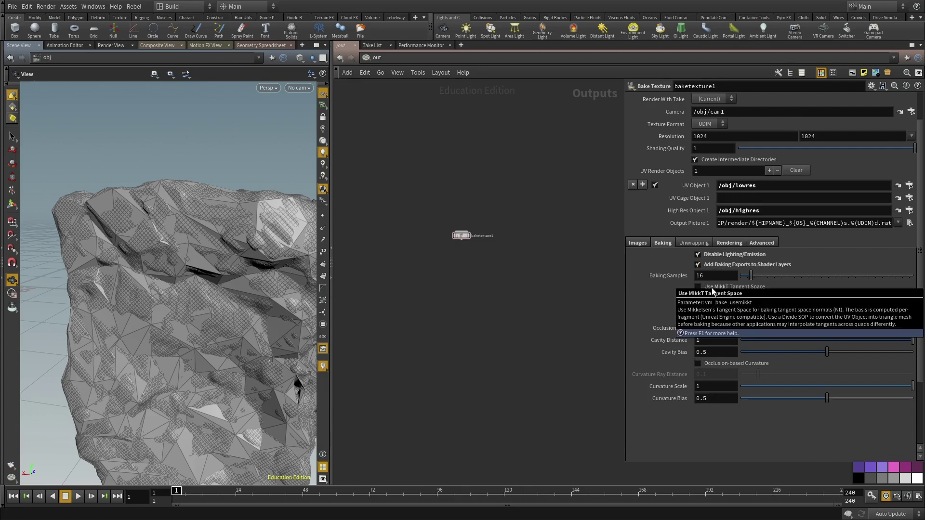
{"action": "left_click", "coordinate": [717, 288]}
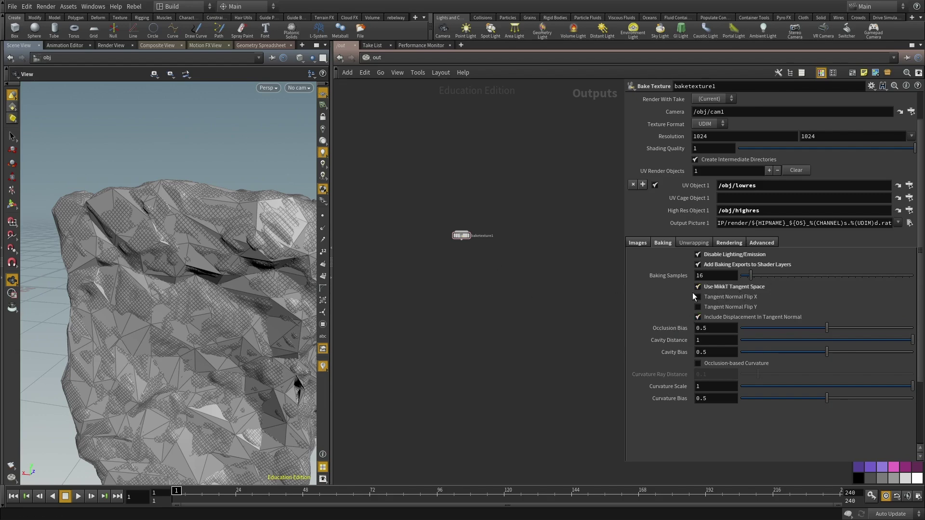
Compare the available unwrap methods and set the Bake Texture node's Unwrap Method to Trace Closest Surface
{"action": "left_click", "coordinate": [698, 243]}
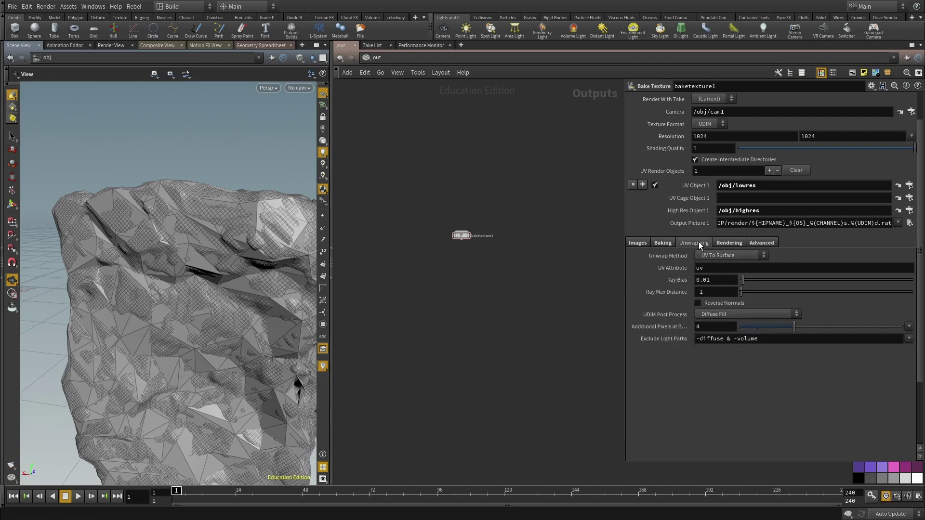
{"action": "left_click", "coordinate": [735, 253]}
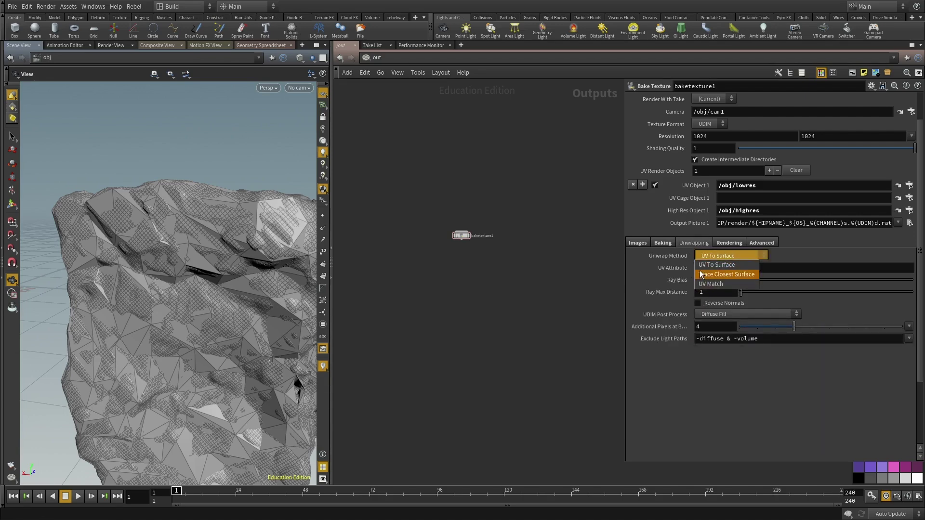
{"action": "left_click", "coordinate": [669, 257]}
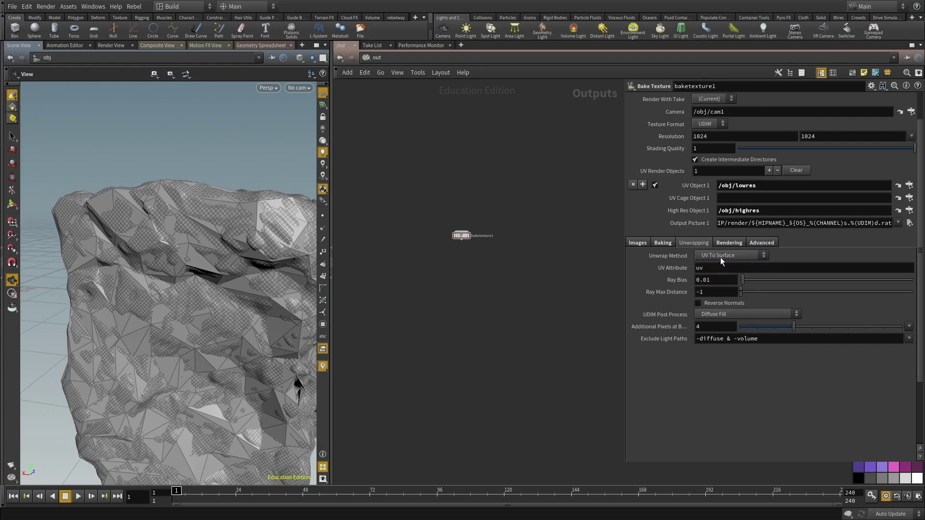
{"action": "left_click", "coordinate": [720, 257]}
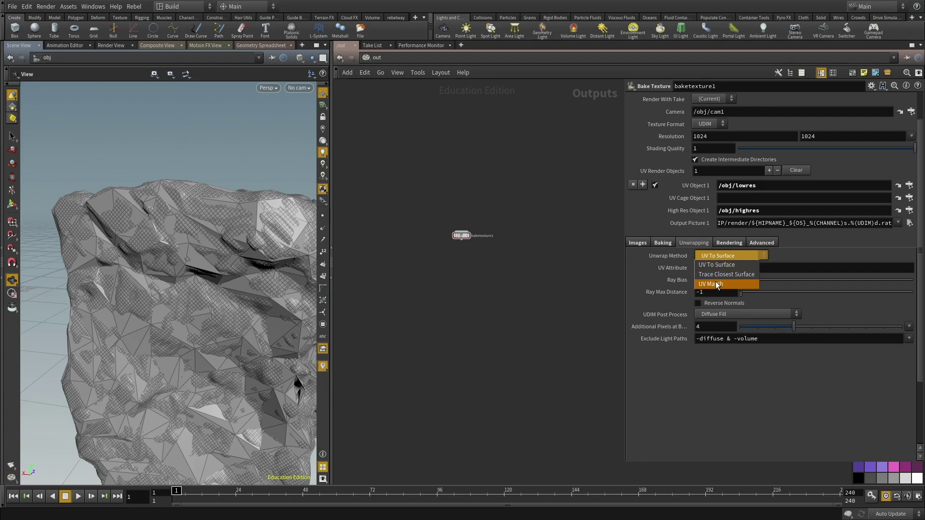
{"action": "left_click", "coordinate": [711, 265]}
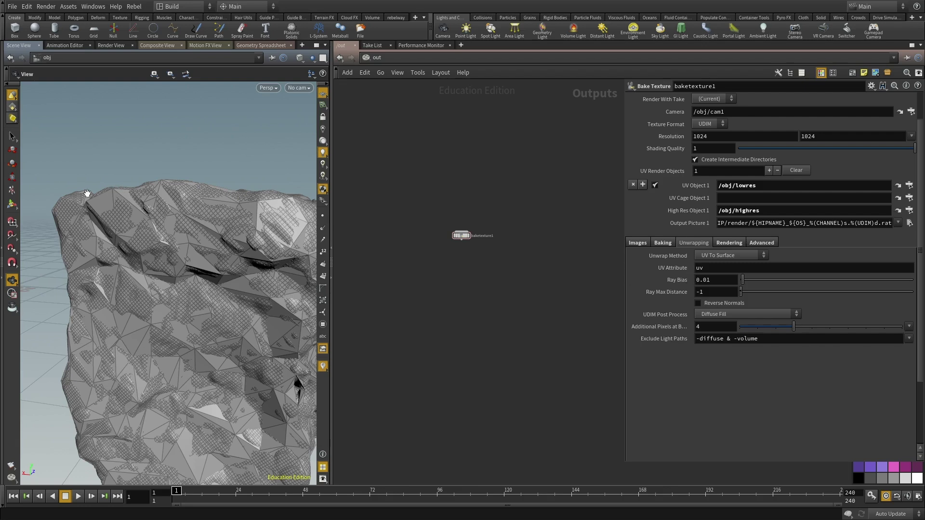
{"action": "left_click", "coordinate": [714, 257]}
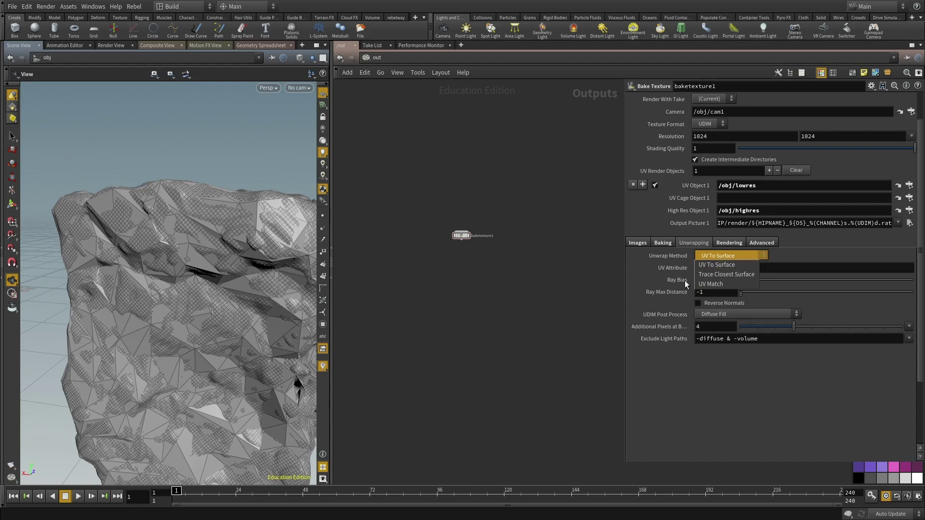
{"action": "left_click", "coordinate": [740, 276]}
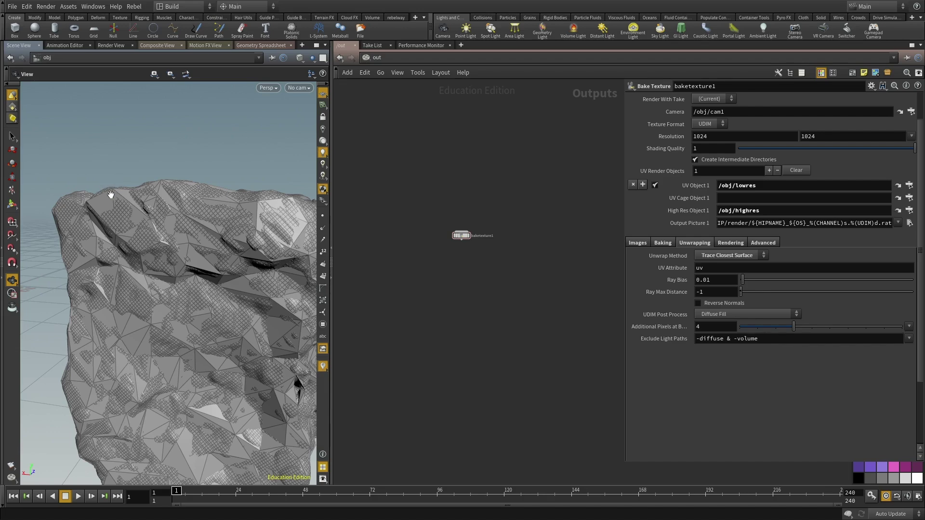
Set the bake resolution to 512 by 512 and review the Pixel Samples rendering setting
{"action": "left_click_drag", "start_coordinate": [129, 178], "coordinate": [209, 304]}
{"action": "double_click", "coordinate": [701, 137]}
{"action": "type", "text": "512"}
{"action": "key", "text": "Tab"}
{"action": "type", "text": "512"}
{"action": "key", "text": "Return"}
{"action": "left_click", "coordinate": [731, 243]}
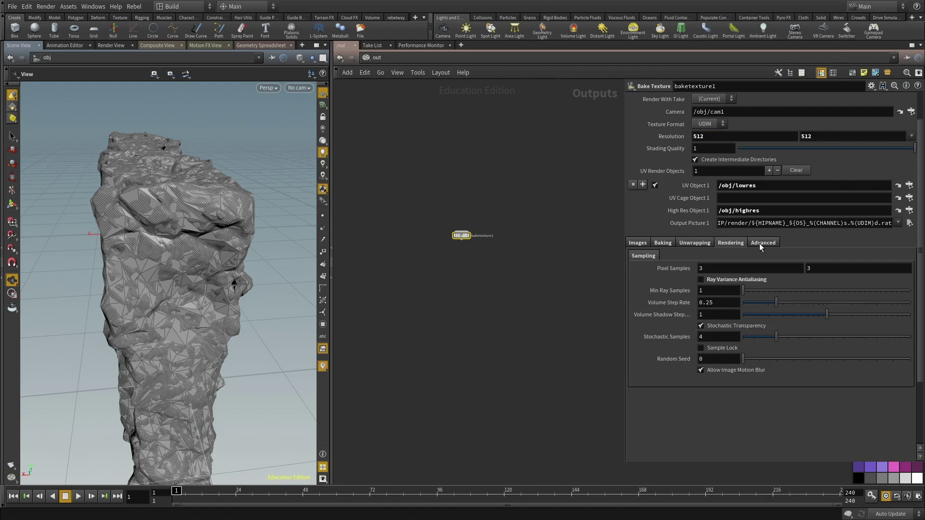
{"action": "double_click", "coordinate": [792, 270]}
{"action": "key", "text": "Tab"}
{"action": "left_click_drag", "start_coordinate": [712, 268], "coordinate": [663, 268]}
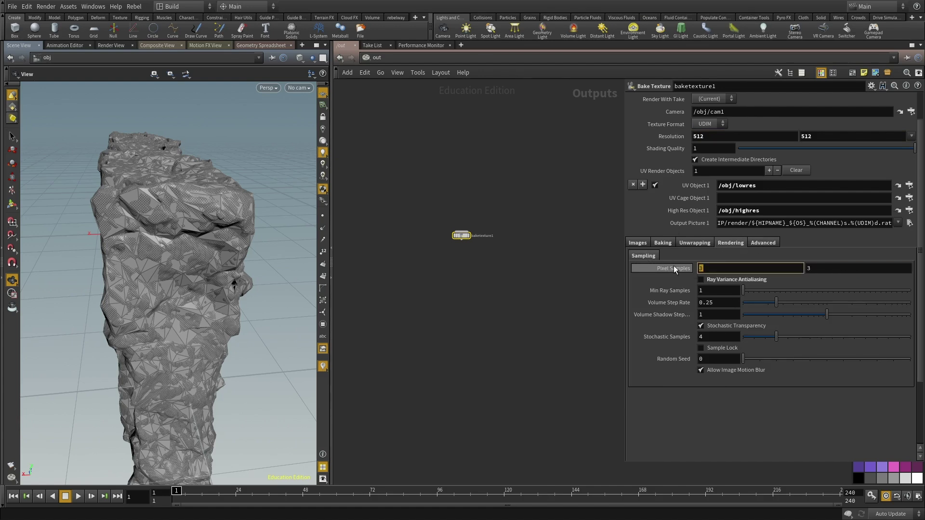
Set the bake's Force Objects to lowres and highres, and clear the Candidate Objects pattern
{"action": "left_click", "coordinate": [751, 243]}
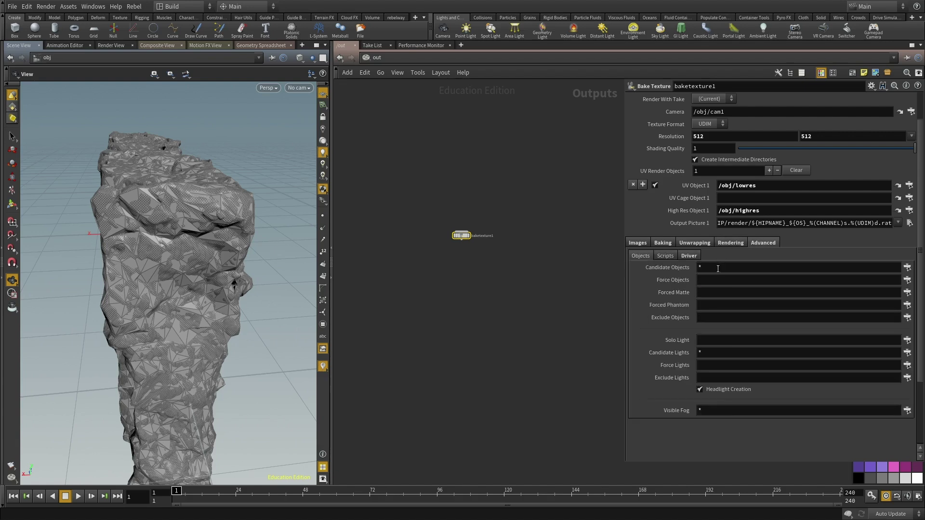
{"action": "left_click", "coordinate": [907, 280]}
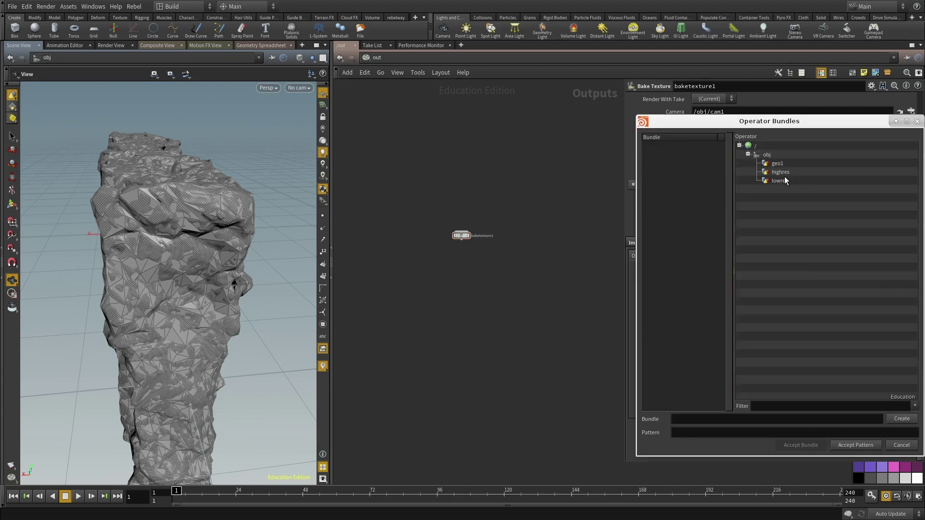
{"action": "left_click_drag", "start_coordinate": [775, 170], "coordinate": [785, 202]}
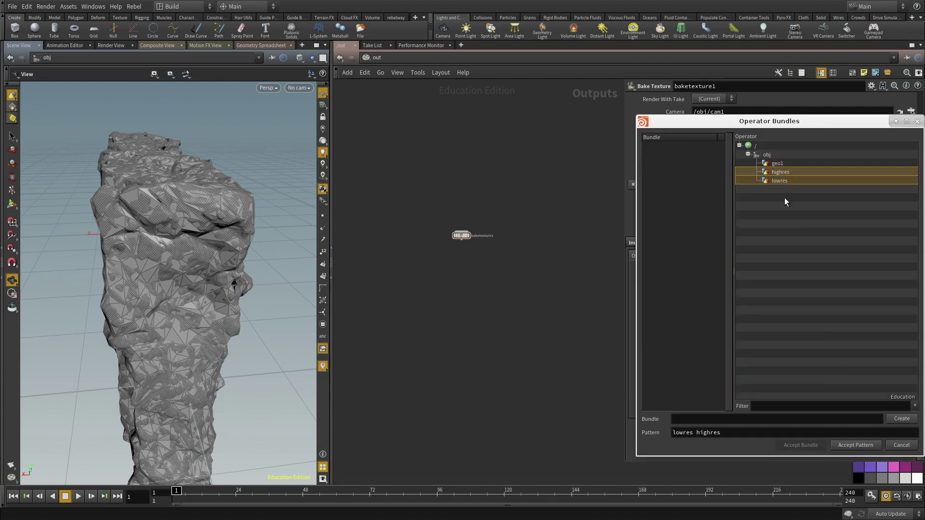
{"action": "left_click", "coordinate": [856, 445]}
{"action": "double_click", "coordinate": [716, 268]}
{"action": "key", "text": "BackSpace"}
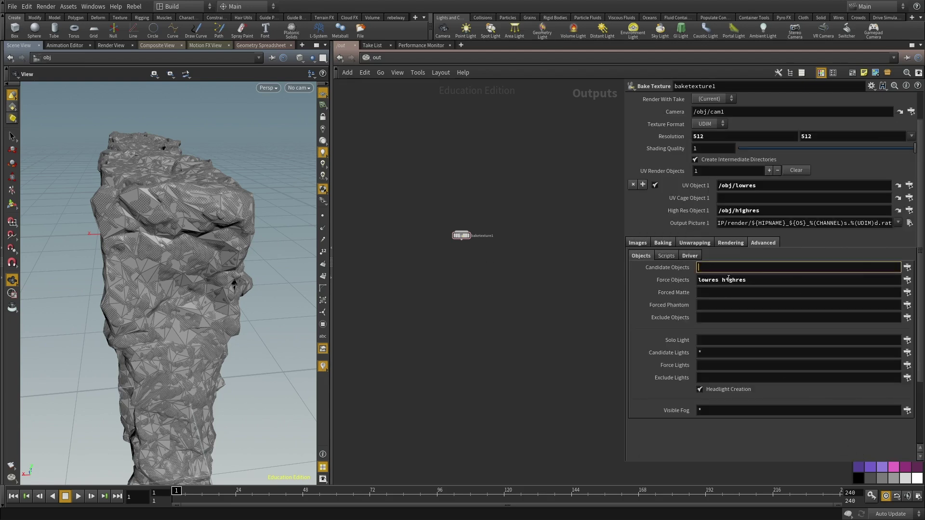
{"action": "middle_click_drag", "start_coordinate": [537, 275], "coordinate": [534, 349]}
{"action": "left_click_drag", "start_coordinate": [530, 347], "coordinate": [432, 291]}
{"action": "scroll", "coordinate": [725, 163], "scroll_direction": "up", "scroll_amount": 3}
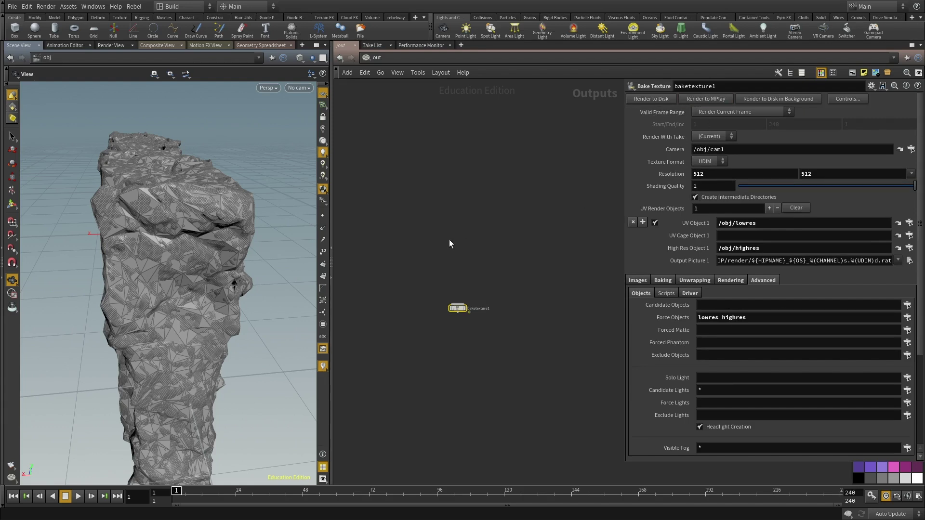
{"action": "middle_click_drag", "start_coordinate": [449, 221], "coordinate": [455, 217]}
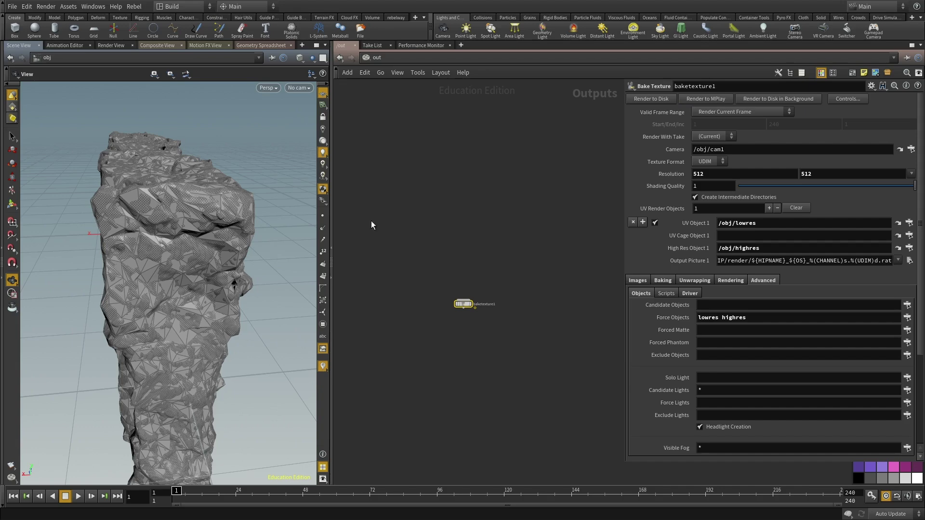
Render the bake to MPlay, enlarge the render window and arrange it beside the node's parameters
{"action": "left_click_drag", "start_coordinate": [229, 228], "coordinate": [209, 218]}
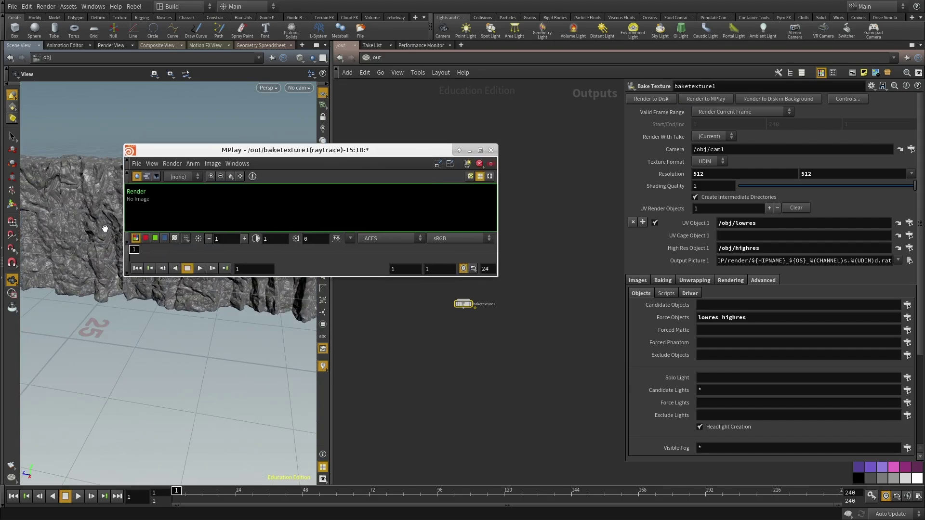
{"action": "left_click_drag", "start_coordinate": [498, 276], "coordinate": [653, 450]}
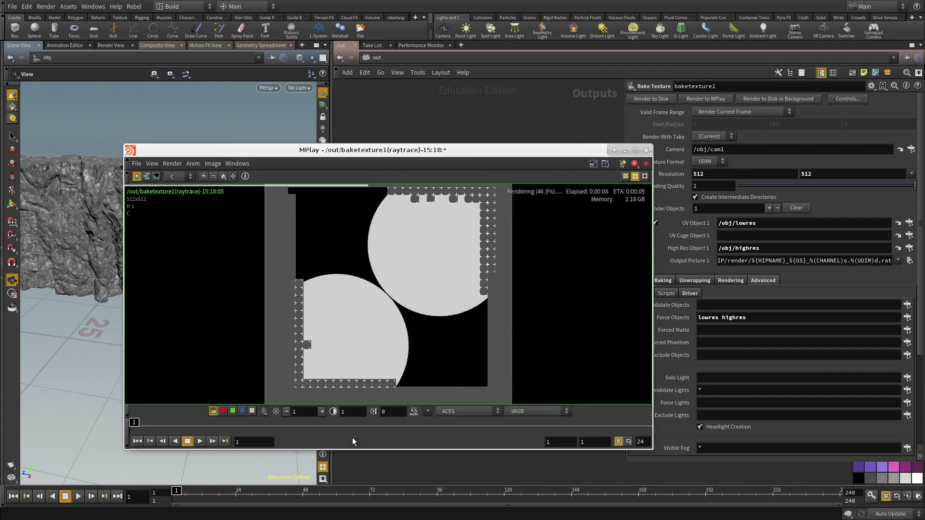
{"action": "left_click", "coordinate": [126, 415]}
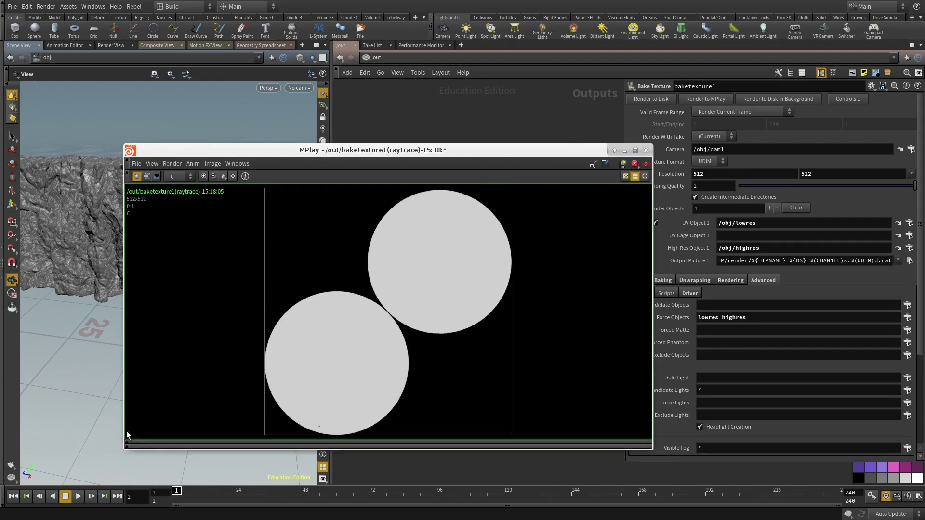
{"action": "left_click_drag", "start_coordinate": [543, 371], "coordinate": [583, 295], "text": "alt"}
{"action": "right_click_drag", "start_coordinate": [615, 323], "coordinate": [526, 385], "text": "alt"}
Review the node's list of exported image planes and view the rendered Oc, Ds, Th and Nt maps
{"action": "left_click", "coordinate": [218, 100]}
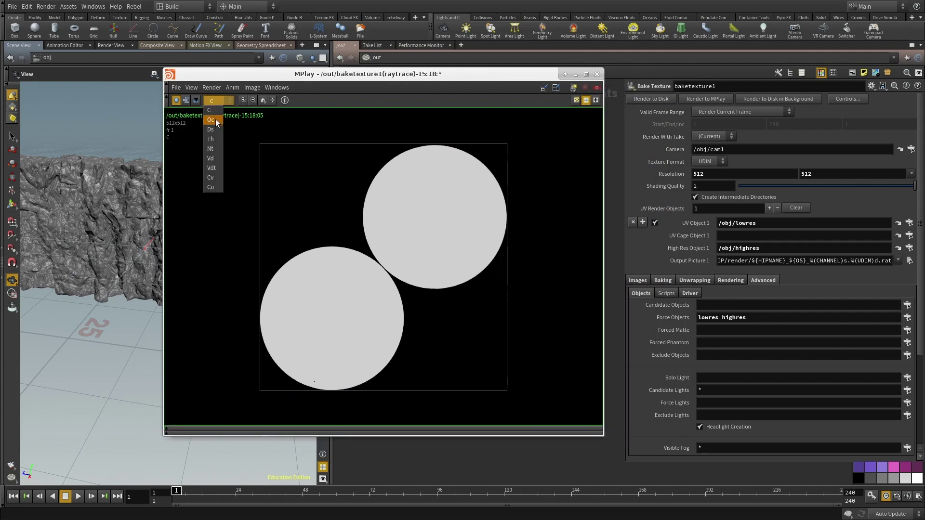
{"action": "left_click", "coordinate": [638, 281]}
{"action": "left_click", "coordinate": [638, 294]}
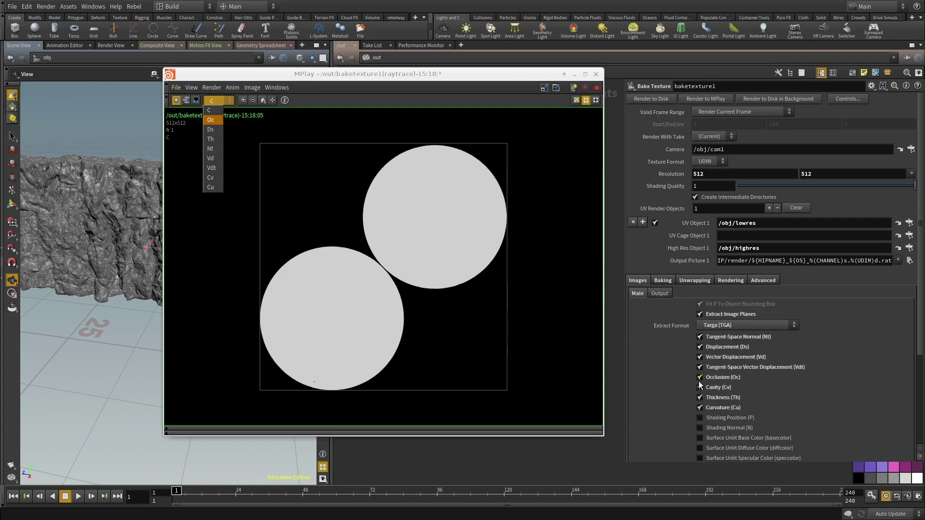
{"action": "left_click", "coordinate": [210, 120]}
{"action": "left_click", "coordinate": [215, 100]}
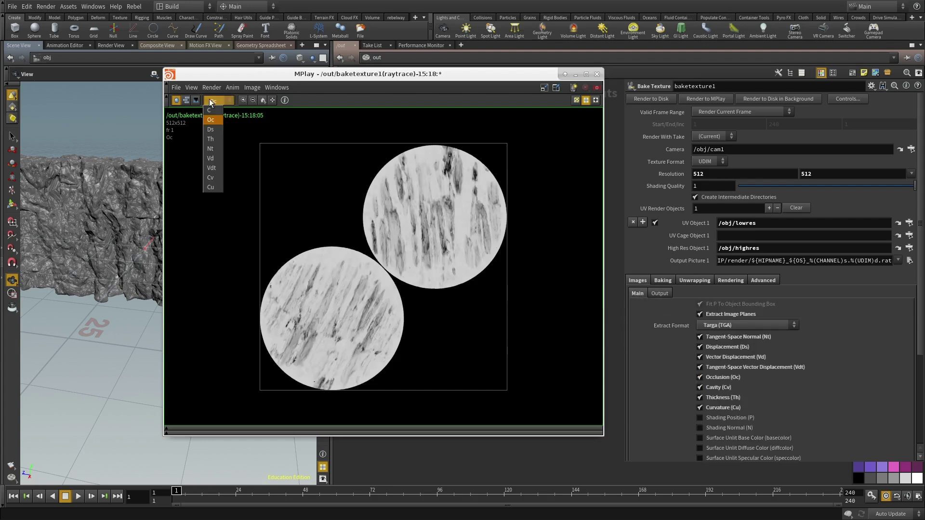
{"action": "left_click", "coordinate": [210, 130]}
{"action": "left_click", "coordinate": [216, 100]}
{"action": "left_click", "coordinate": [211, 139]}
{"action": "left_click", "coordinate": [216, 101]}
{"action": "left_click", "coordinate": [211, 149]}
{"action": "left_click", "coordinate": [215, 100]}
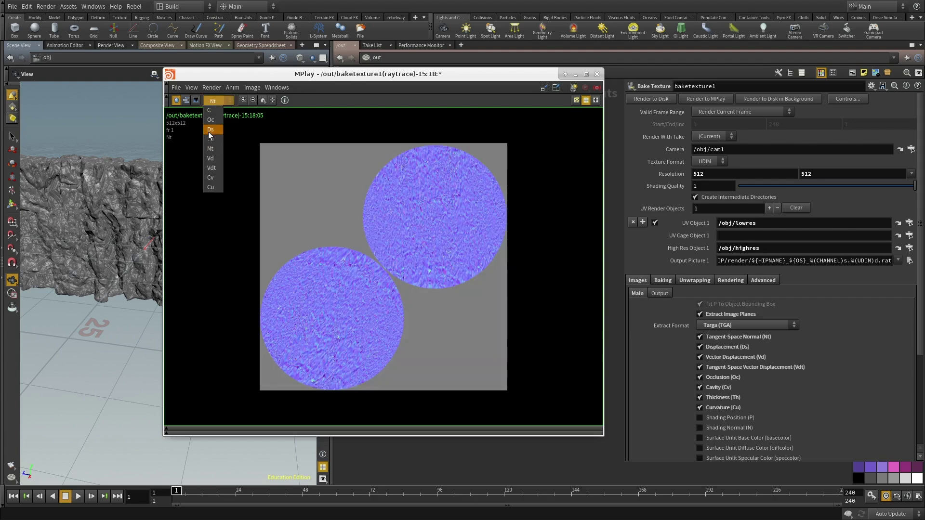
View the rendered vector displacement, tangent-space vector displacement, cavity and curvature maps (Vd, Vdt, Cv, Cu)
{"action": "left_click", "coordinate": [211, 158]}
{"action": "left_click", "coordinate": [215, 101]}
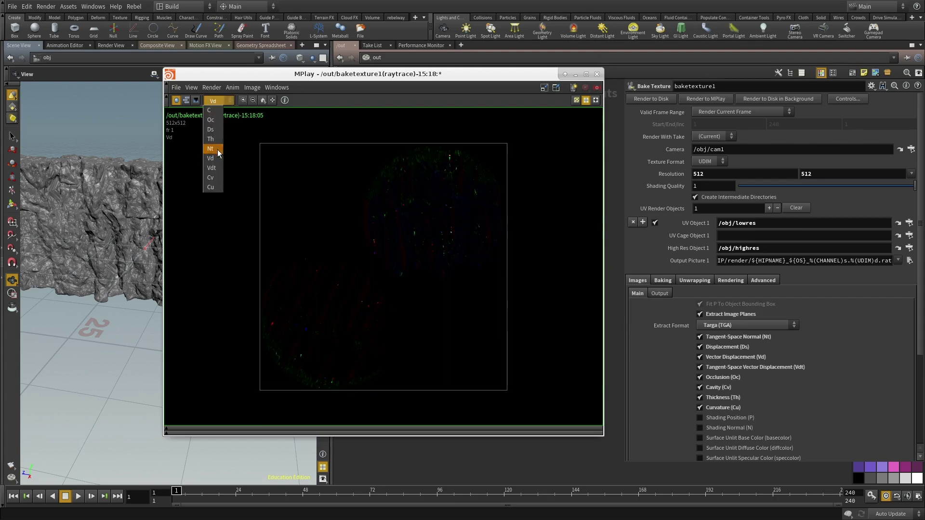
{"action": "left_click", "coordinate": [217, 168]}
{"action": "left_click", "coordinate": [215, 101]}
{"action": "left_click", "coordinate": [216, 178]}
{"action": "left_click", "coordinate": [215, 100]}
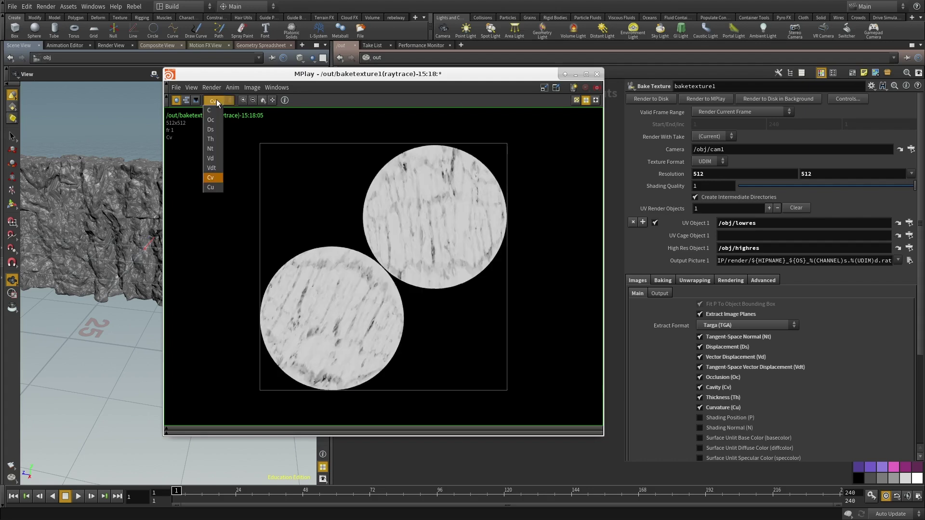
{"action": "left_click", "coordinate": [211, 187]}
{"action": "left_click", "coordinate": [215, 101]}
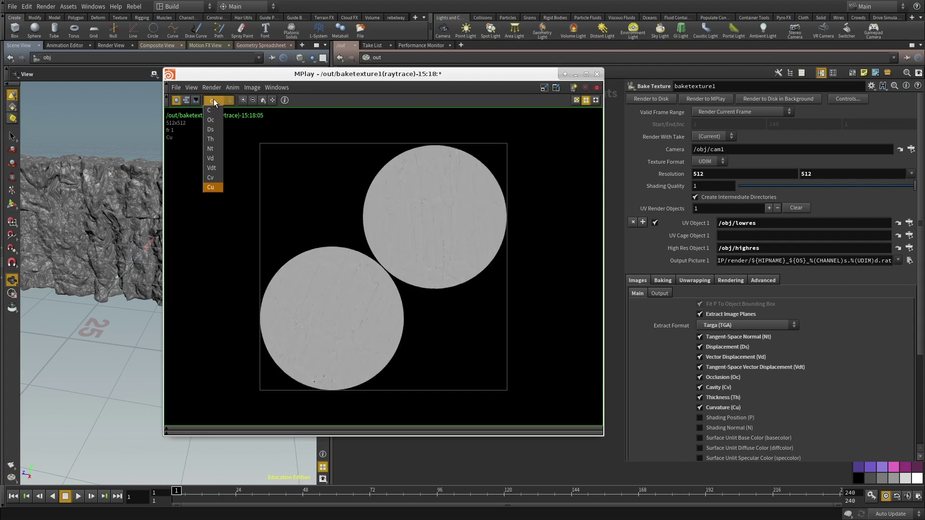
Return to the Vd map, switch to the tangent-space normal map Nt and examine it close up
{"action": "left_click", "coordinate": [213, 159]}
{"action": "left_click", "coordinate": [214, 100]}
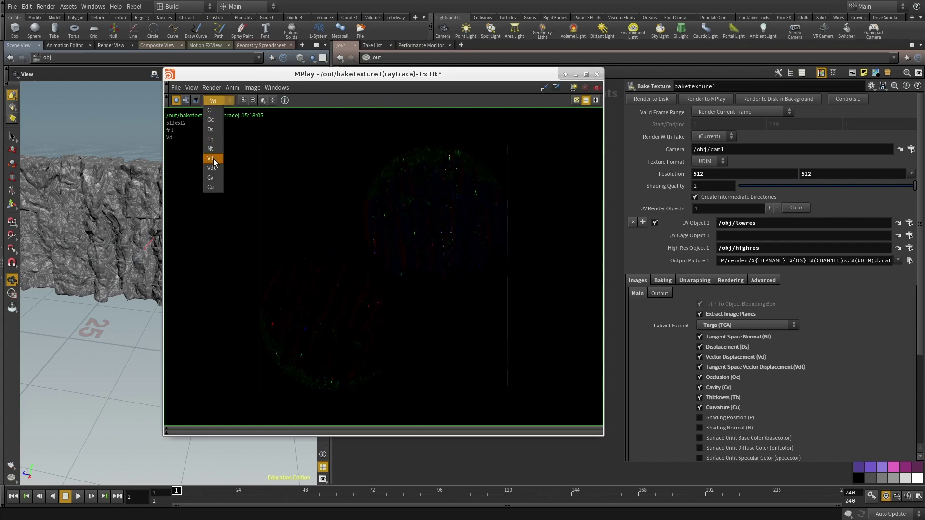
{"action": "left_click", "coordinate": [215, 149]}
{"action": "scroll", "coordinate": [459, 283], "scroll_direction": "up", "scroll_amount": 8}
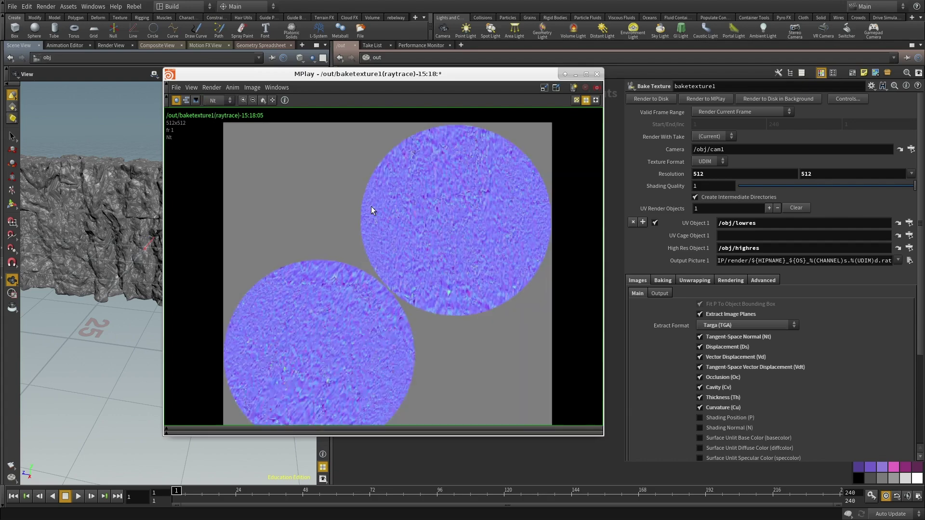
{"action": "middle_click_drag", "start_coordinate": [407, 172], "coordinate": [414, 193]}
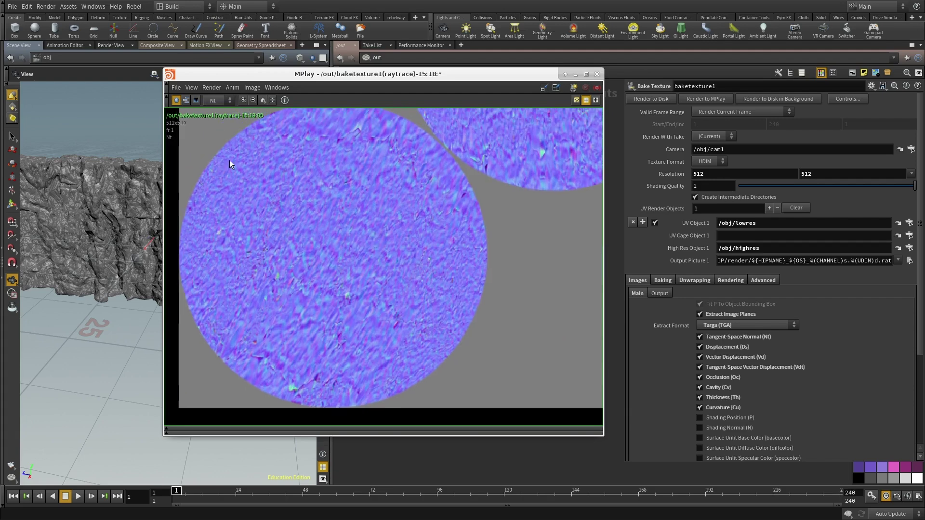
Examine the Vd and Vdt maps, brighten the Vdt preview to 16 and close the render window
{"action": "left_click", "coordinate": [214, 101]}
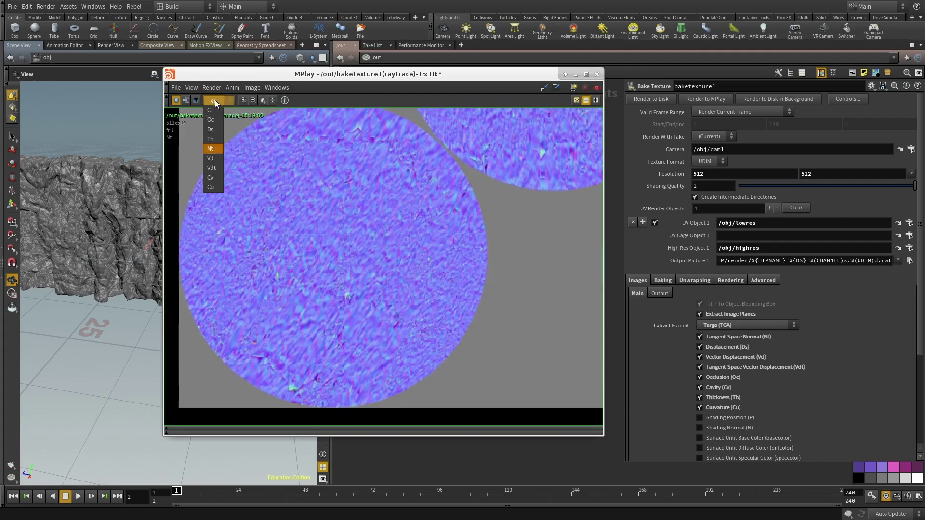
{"action": "left_click", "coordinate": [221, 162]}
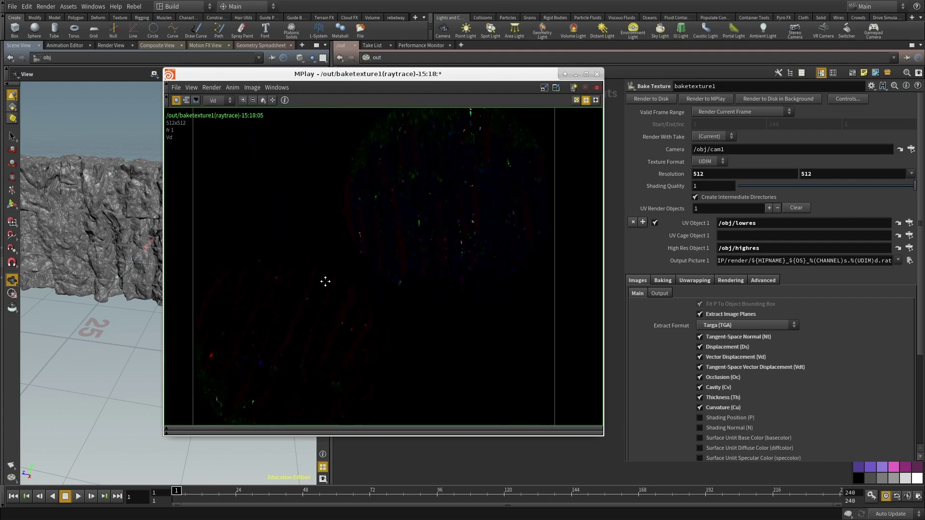
{"action": "left_click", "coordinate": [209, 100]}
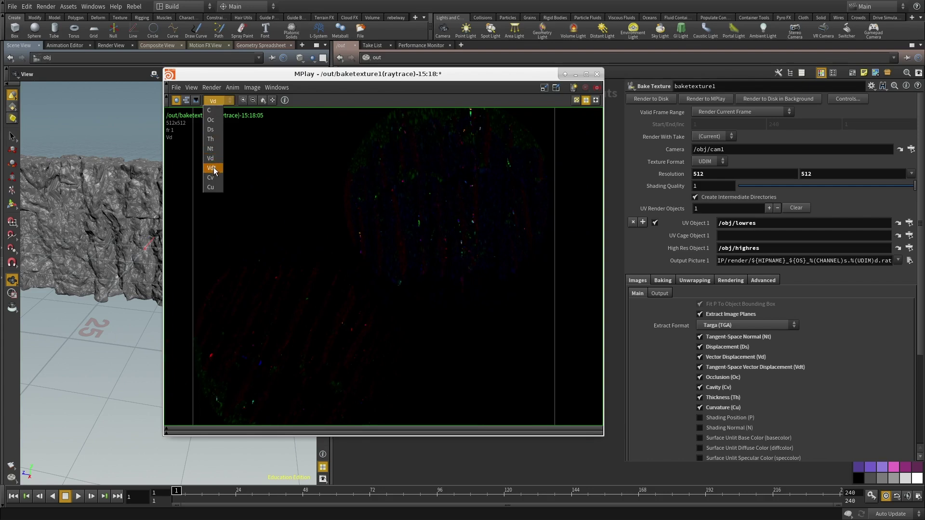
{"action": "left_click", "coordinate": [214, 168]}
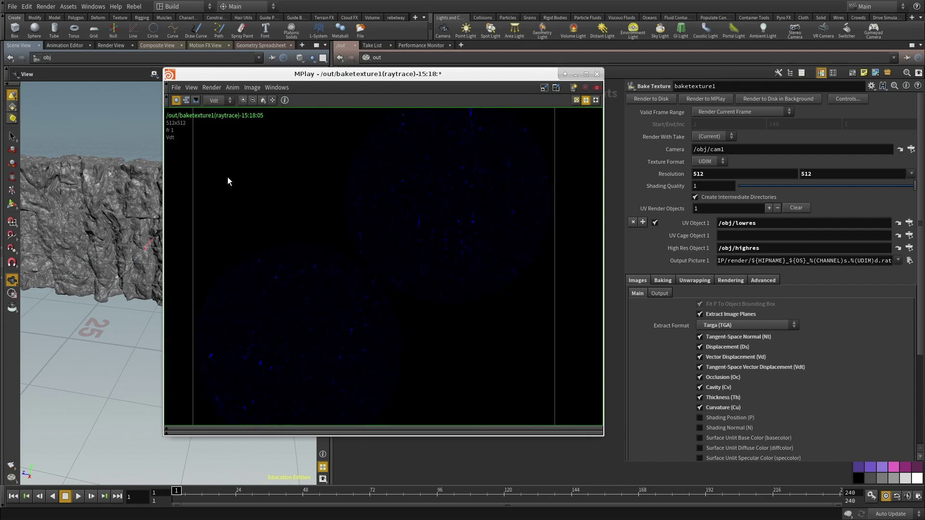
{"action": "left_click", "coordinate": [312, 430]}
{"action": "left_click", "coordinate": [317, 426]}
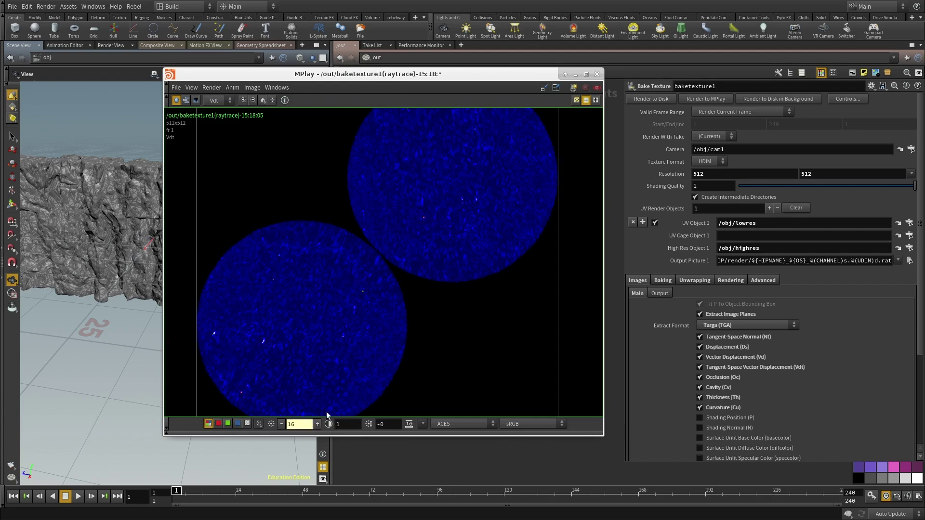
{"action": "left_click", "coordinate": [597, 74]}
Inspect where the lowres and highres surfaces overlap and set the Bake Texture node's Unwrap Method to UV Match
{"action": "middle_click_drag", "start_coordinate": [484, 271], "coordinate": [554, 245]}
{"action": "left_click_drag", "start_coordinate": [202, 189], "coordinate": [206, 297]}
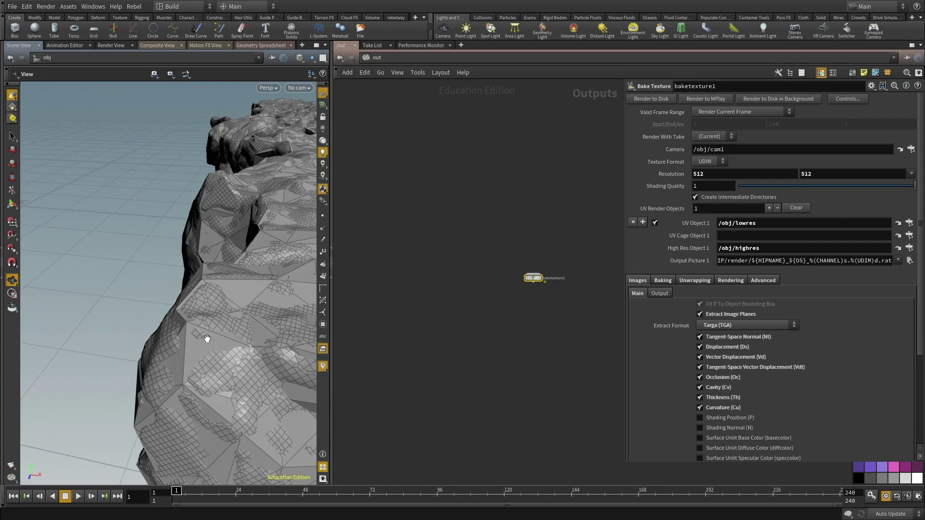
{"action": "right_click_drag", "start_coordinate": [167, 315], "coordinate": [180, 306]}
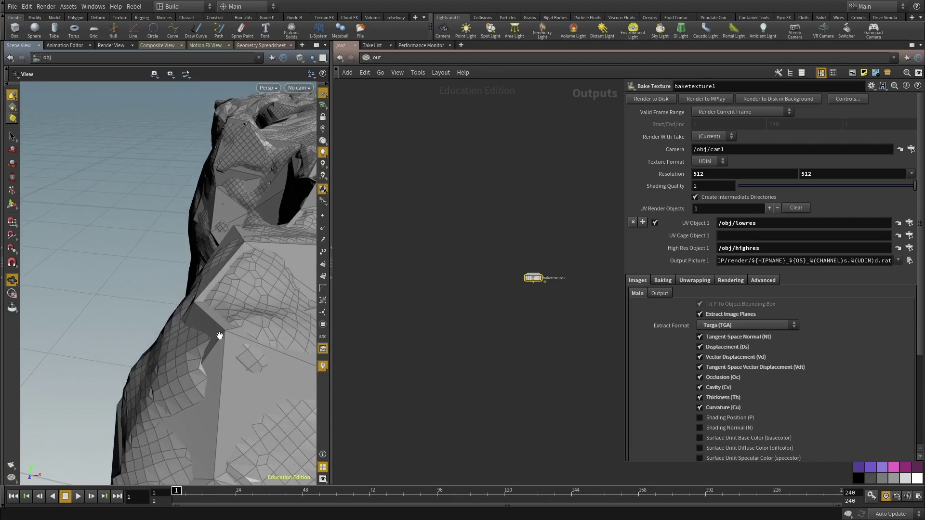
{"action": "right_click_drag", "start_coordinate": [268, 350], "coordinate": [246, 353]}
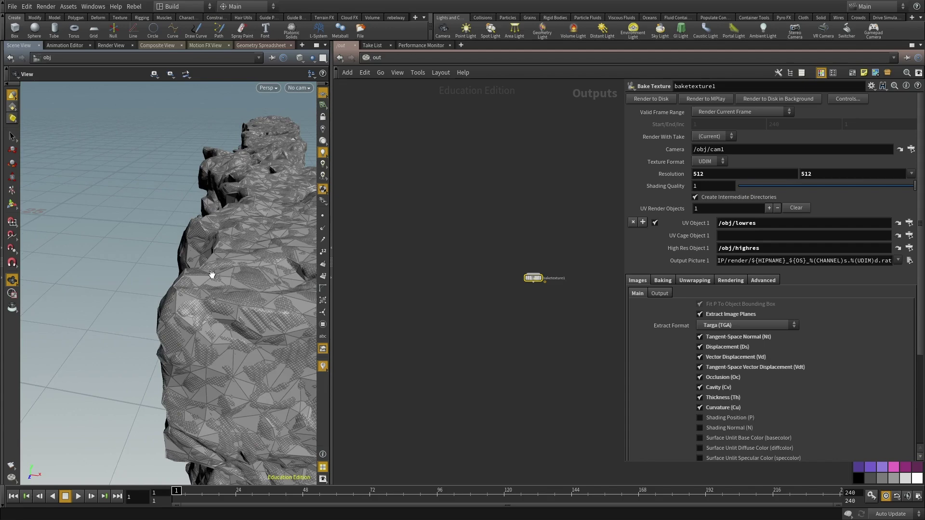
{"action": "left_click_drag", "start_coordinate": [203, 304], "coordinate": [215, 342]}
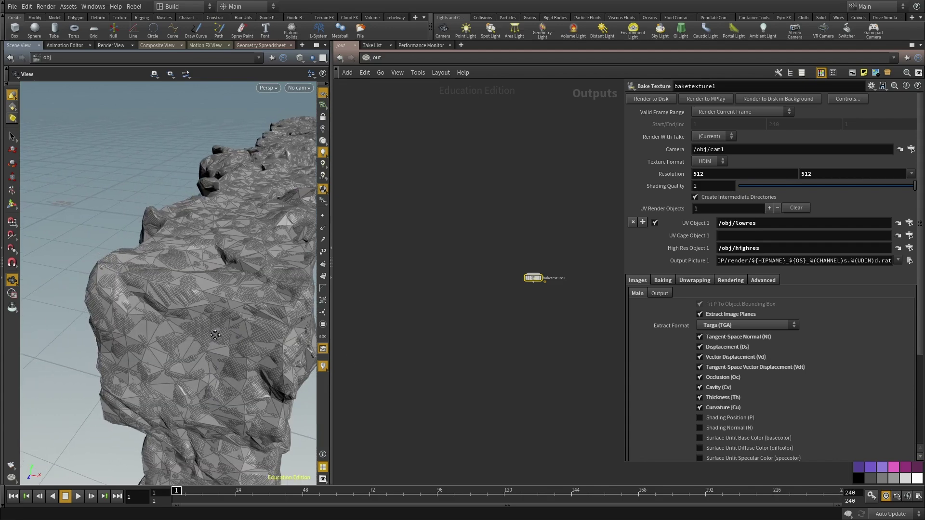
{"action": "left_click", "coordinate": [695, 281]}
{"action": "left_click", "coordinate": [735, 294]}
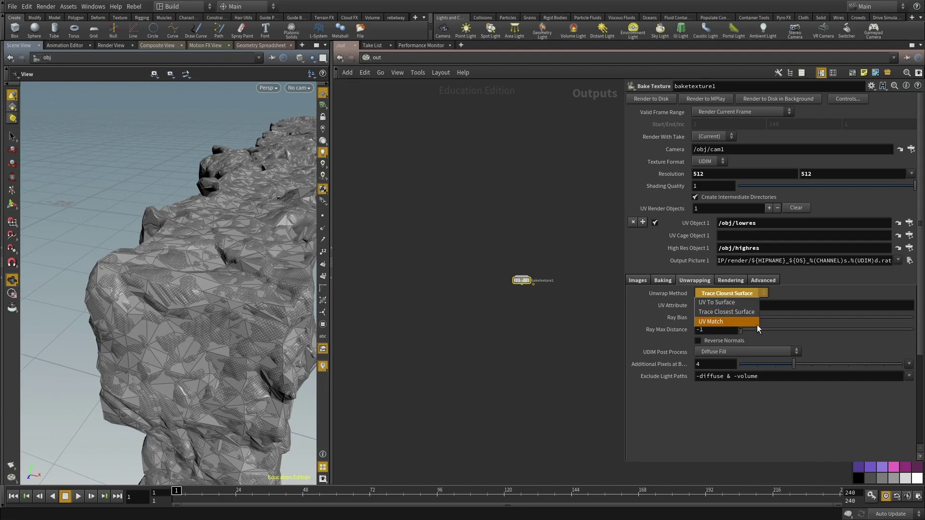
{"action": "left_click", "coordinate": [701, 322]}
{"action": "left_click_drag", "start_coordinate": [139, 227], "coordinate": [171, 216]}
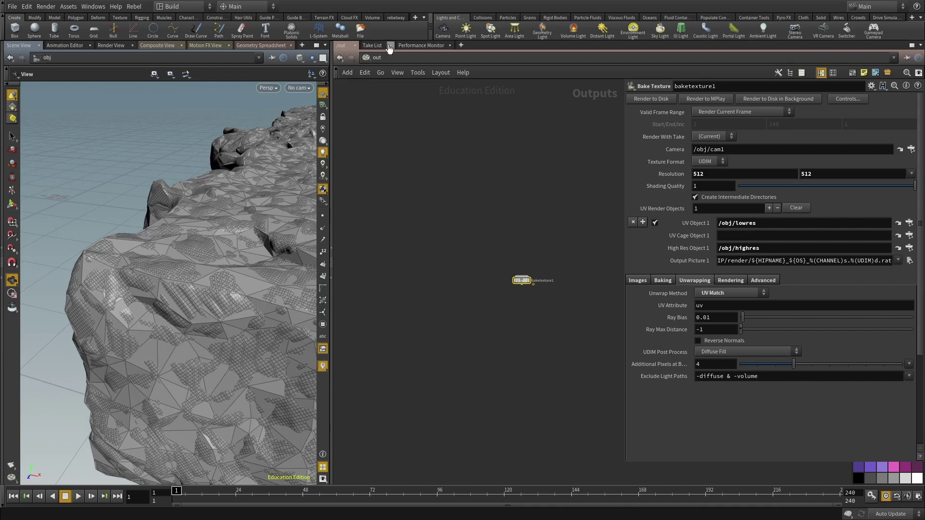
Open the geo1 network from the object level and locate the file3, polyreduce1 and filecache1 nodes
{"action": "left_click", "coordinate": [377, 58]}
{"action": "left_click", "coordinate": [404, 102]}
{"action": "middle_click_drag", "start_coordinate": [453, 277], "coordinate": [463, 335]}
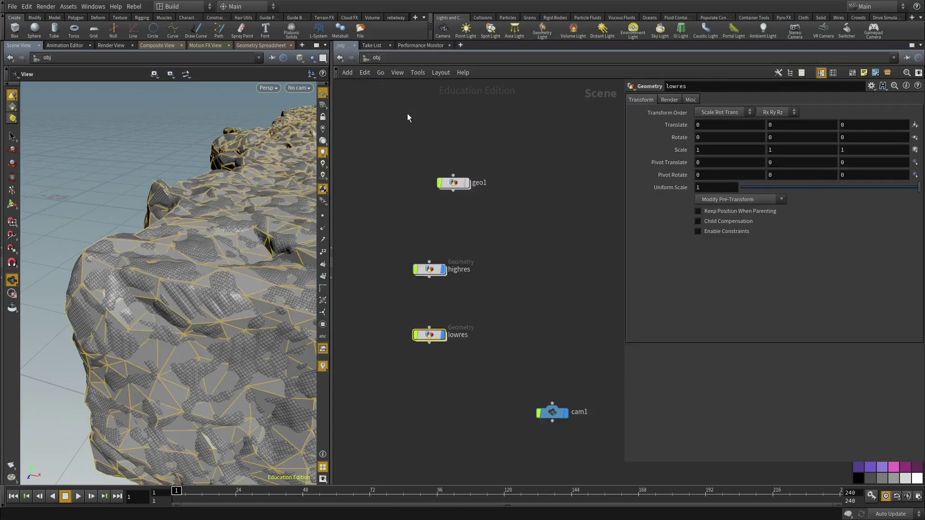
{"action": "scroll", "coordinate": [463, 333], "scroll_direction": "down", "scroll_amount": 2}
{"action": "left_click", "coordinate": [495, 303]}
{"action": "double_click", "coordinate": [463, 273]}
{"action": "middle_click_drag", "start_coordinate": [461, 272], "coordinate": [578, 380]}
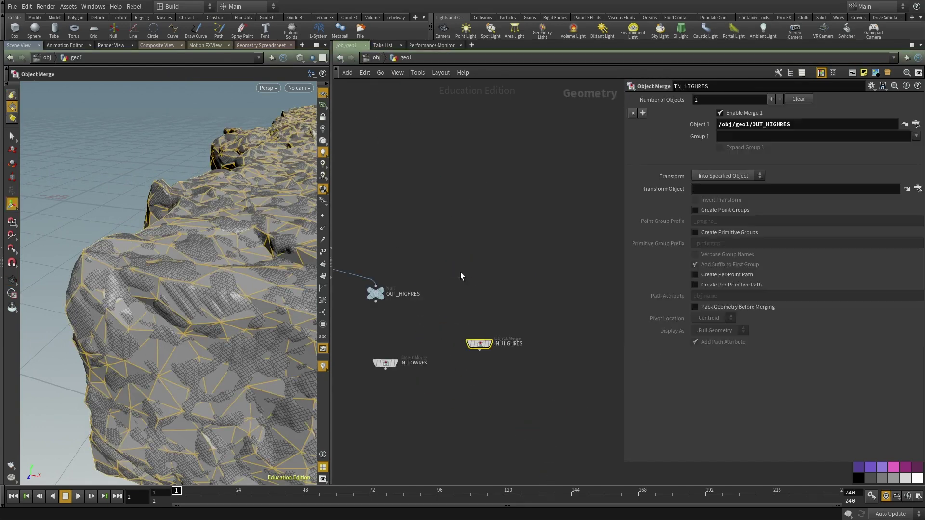
{"action": "scroll", "coordinate": [481, 288], "scroll_direction": "down", "scroll_amount": 4}
{"action": "middle_click_drag", "start_coordinate": [447, 150], "coordinate": [492, 231]}
{"action": "scroll", "coordinate": [482, 317], "scroll_direction": "up", "scroll_amount": 3}
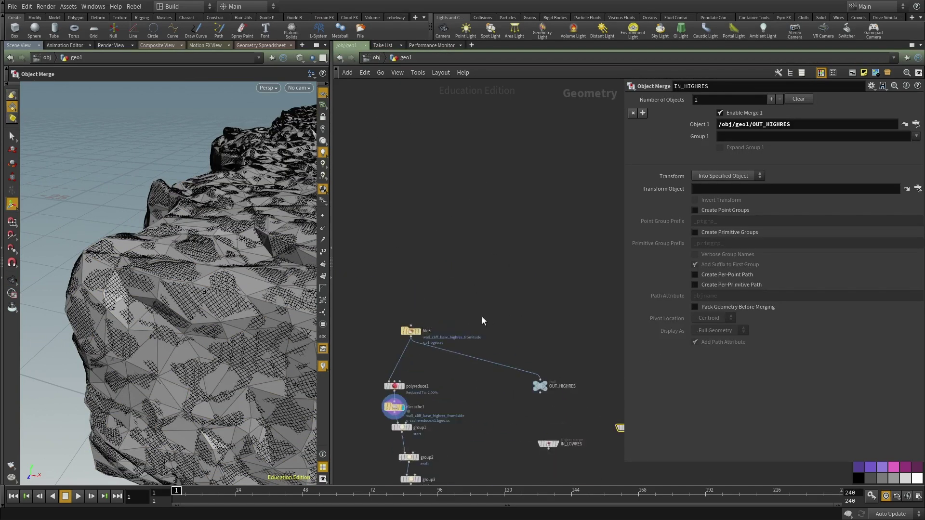
Compare the highres geometry of file3 with the reduced geometry of filecache1 by switching which one is displayed
{"action": "scroll", "coordinate": [482, 317], "scroll_direction": "up", "scroll_amount": 2}
{"action": "left_click", "coordinate": [393, 337]}
{"action": "middle_click_drag", "start_coordinate": [410, 327], "coordinate": [447, 264]}
{"action": "key", "text": "space"}
{"action": "scroll", "coordinate": [241, 240], "scroll_direction": "down", "scroll_amount": 5}
{"action": "left_click_drag", "start_coordinate": [242, 241], "coordinate": [227, 262]}
{"action": "scroll", "coordinate": [328, 390], "scroll_direction": "up", "scroll_amount": 3}
{"action": "left_click", "coordinate": [395, 356]}
{"action": "left_click", "coordinate": [368, 359]}
{"action": "left_click_drag", "start_coordinate": [258, 296], "coordinate": [166, 298]}
{"action": "scroll", "coordinate": [514, 260], "scroll_direction": "down", "scroll_amount": 3}
{"action": "left_click", "coordinate": [456, 152]}
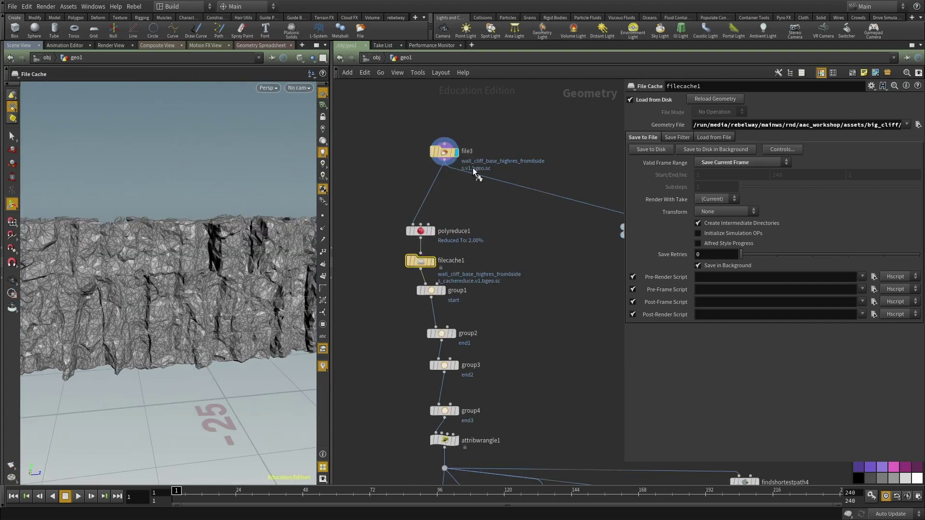
{"action": "left_click_drag", "start_coordinate": [139, 258], "coordinate": [189, 267]}
{"action": "left_click", "coordinate": [494, 218]}
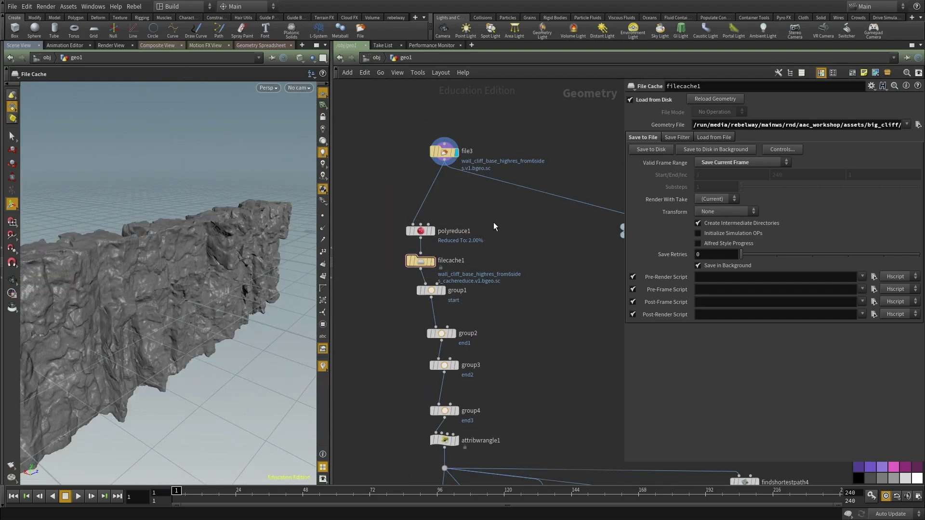
{"action": "middle_click_drag", "start_coordinate": [516, 253], "coordinate": [531, 271]}
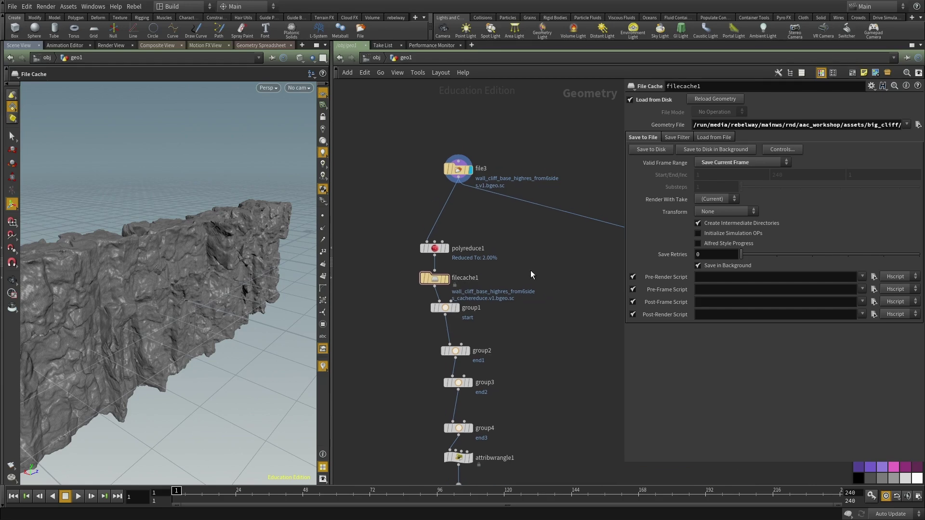
Return to the object level and duplicate the lowres geometry object below the existing objects
{"action": "left_click", "coordinate": [374, 58]}
{"action": "scroll", "coordinate": [475, 349], "scroll_direction": "up", "scroll_amount": 6}
{"action": "left_click", "coordinate": [420, 315]}
{"action": "key", "text": "ctrl+c"}
{"action": "middle_click_drag", "start_coordinate": [488, 403], "coordinate": [533, 239]}
{"action": "scroll", "coordinate": [532, 238], "scroll_direction": "down", "scroll_amount": 3}
{"action": "key", "text": "ctrl+v"}
{"action": "scroll", "coordinate": [487, 353], "scroll_direction": "up", "scroll_amount": 3}
Rename the duplicated geometry object to lowres_to_highres
{"action": "double_click", "coordinate": [481, 328]}
{"action": "type", "text": "lowres_top"}
{"action": "type", "text": "hjigh"}
{"action": "key", "text": "BackSpace"}
{"action": "key", "text": "BackSpace"}
{"action": "type", "text": "hre"}
{"action": "key", "text": "BackSpace"}
{"action": "key", "text": "BackSpace"}
{"action": "key", "text": "BackSpace"}
{"action": "key", "text": "BackSpace"}
{"action": "type", "text": "ighres"}
{"action": "key", "text": "Return"}
{"action": "key", "text": "h"}
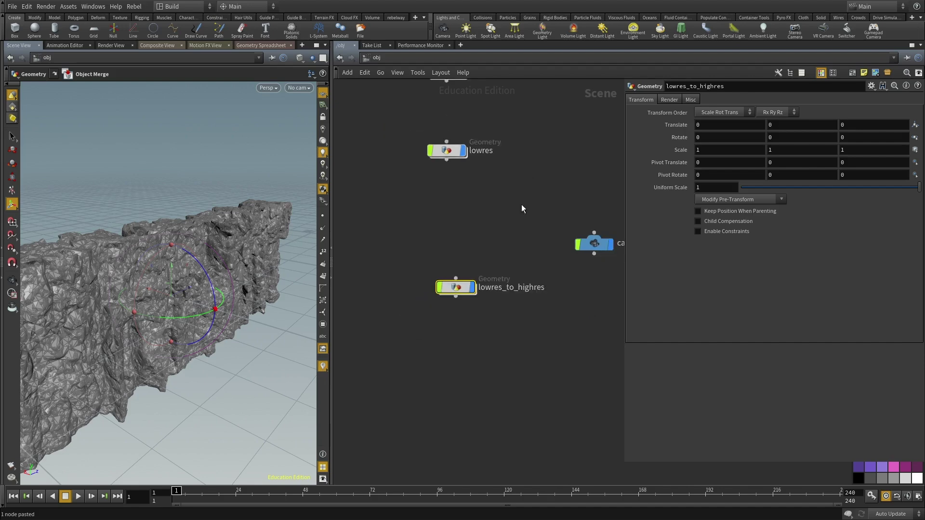
Copy the IN_HIGHRES Object Merge from inside the highres object and return to the object level
{"action": "left_click", "coordinate": [418, 251]}
{"action": "double_click", "coordinate": [421, 252]}
{"action": "left_click_drag", "start_coordinate": [585, 379], "coordinate": [460, 243]}
{"action": "key", "text": "ctrl+c"}
{"action": "key", "text": "u"}
Narrow the parameter pane, paste the copied IN_HIGHRES merge inside lowres_to_highres and display IN_LOWRES
{"action": "scroll", "coordinate": [490, 212], "scroll_direction": "down", "scroll_amount": 2}
{"action": "middle_click_drag", "start_coordinate": [494, 443], "coordinate": [499, 285]}
{"action": "left_click_drag", "start_coordinate": [499, 285], "coordinate": [428, 212]}
{"action": "key", "text": "c"}
{"action": "key", "text": "c"}
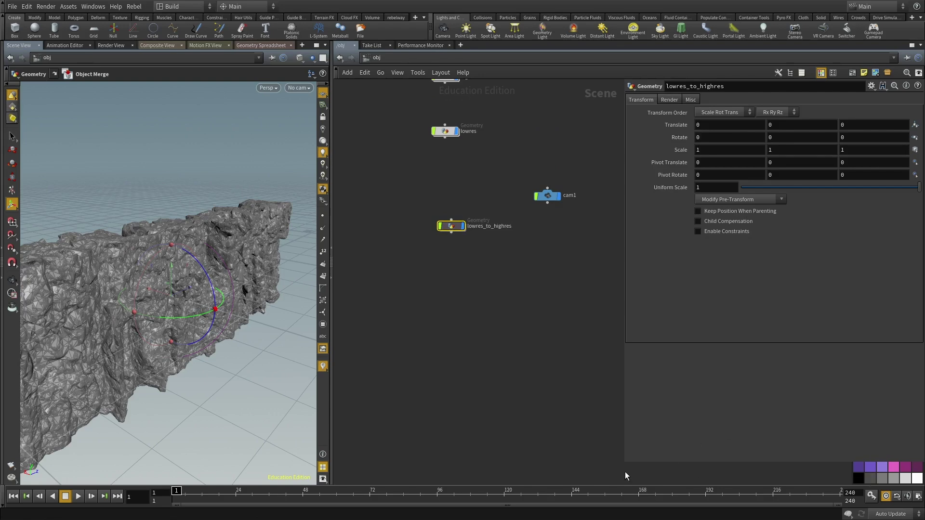
{"action": "left_click_drag", "start_coordinate": [623, 462], "coordinate": [798, 308]}
{"action": "double_click", "coordinate": [451, 226]}
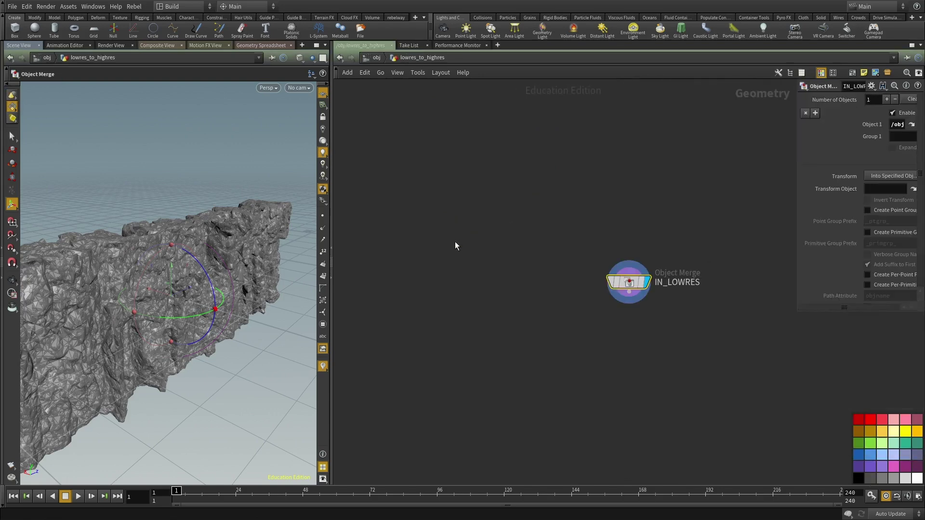
{"action": "key", "text": "ctrl+v"}
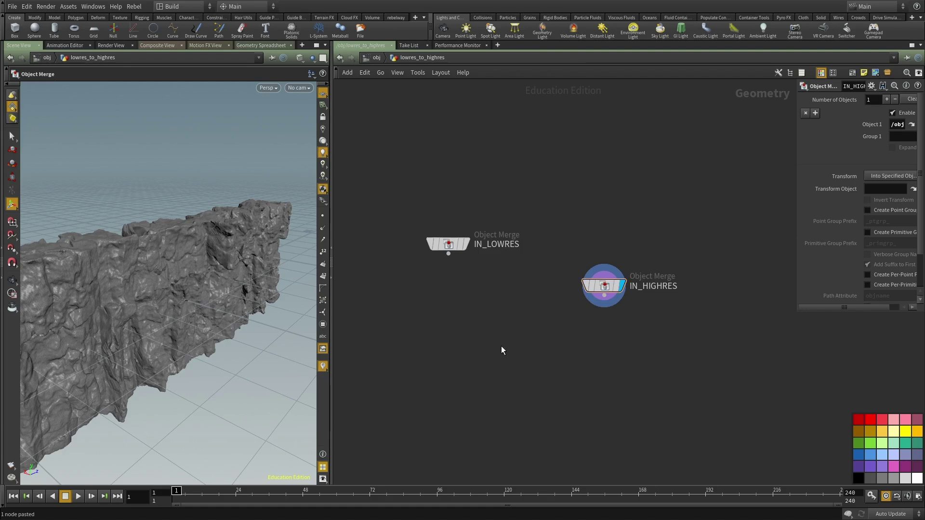
{"action": "left_click_drag", "start_coordinate": [522, 283], "coordinate": [425, 161]}
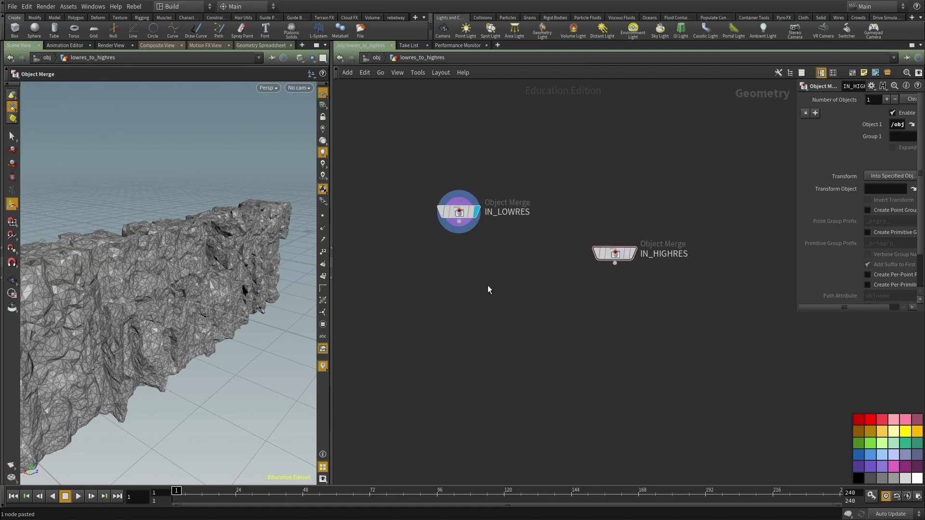
Add a Subdivide node with a depth of 3 and feed it from IN_LOWRES
{"action": "key", "text": "Tab"}
{"action": "type", "text": "sub"}
{"action": "key", "text": "Return"}
{"action": "key", "text": "Return"}
{"action": "left_click", "coordinate": [459, 222]}
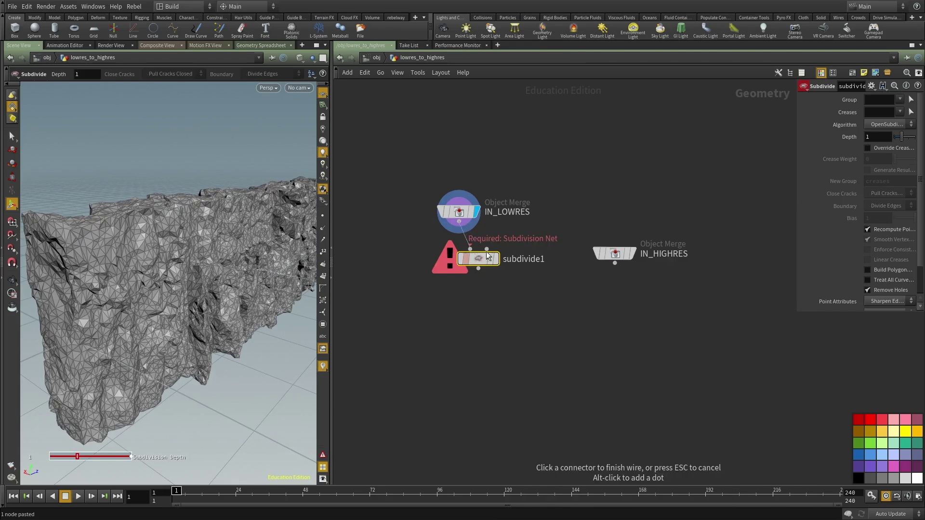
{"action": "left_click", "coordinate": [470, 248]}
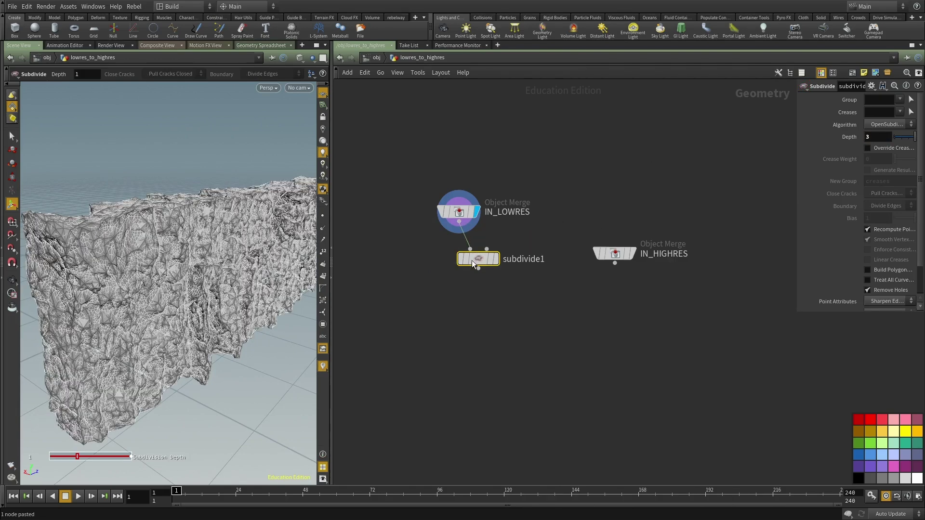
Display the subdivide1 result in the viewport and widen the viewport pane
{"action": "left_click", "coordinate": [496, 261]}
{"action": "left_click_drag", "start_coordinate": [282, 241], "coordinate": [224, 282], "text": "alt"}
{"action": "left_click_drag", "start_coordinate": [332, 172], "coordinate": [440, 179]}
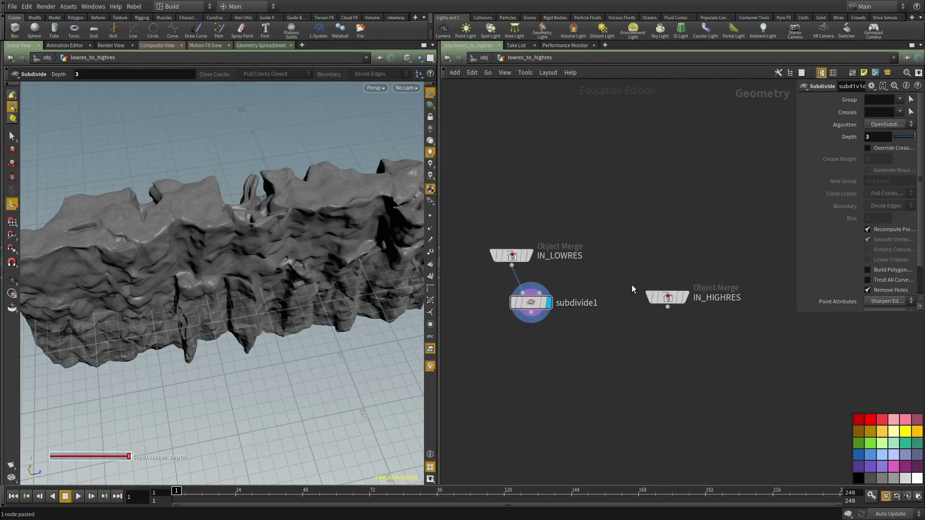
Compare the geometry info and surface detail of subdivide1 and IN_HIGHRES, ending with subdivide1 displayed
{"action": "middle_click", "coordinate": [668, 298]}
{"action": "middle_click", "coordinate": [528, 308]}
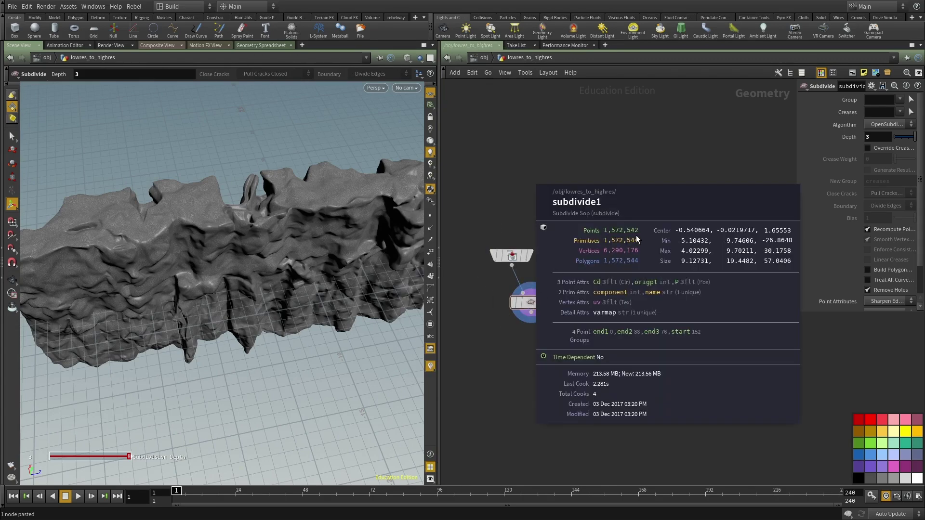
{"action": "left_click_drag", "start_coordinate": [217, 204], "coordinate": [225, 206], "text": "alt"}
{"action": "right_click_drag", "start_coordinate": [225, 207], "coordinate": [326, 182], "text": "alt"}
{"action": "left_click_drag", "start_coordinate": [326, 182], "coordinate": [310, 236], "text": "alt"}
{"action": "middle_click_drag", "start_coordinate": [690, 340], "coordinate": [695, 290]}
{"action": "key", "text": "r"}
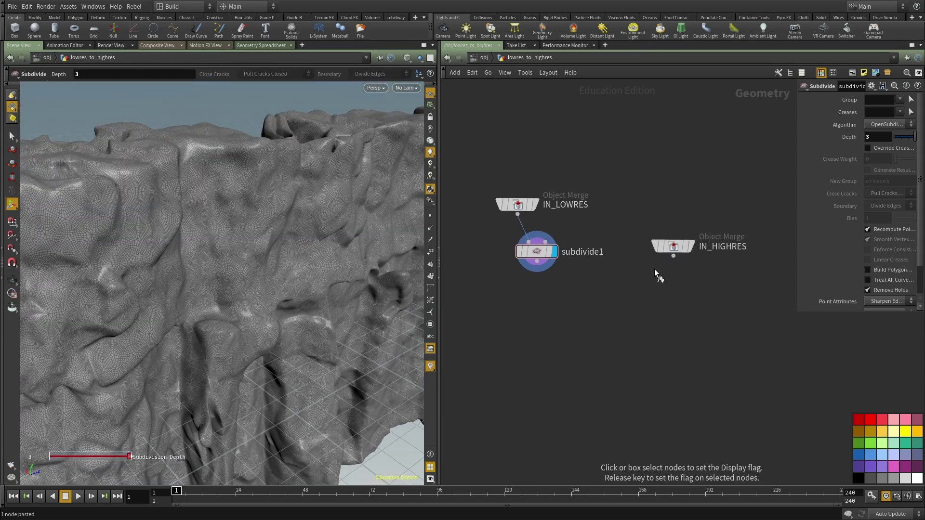
{"action": "left_click_drag", "start_coordinate": [654, 186], "coordinate": [701, 318]}
{"action": "middle_click_drag", "start_coordinate": [690, 316], "coordinate": [685, 323]}
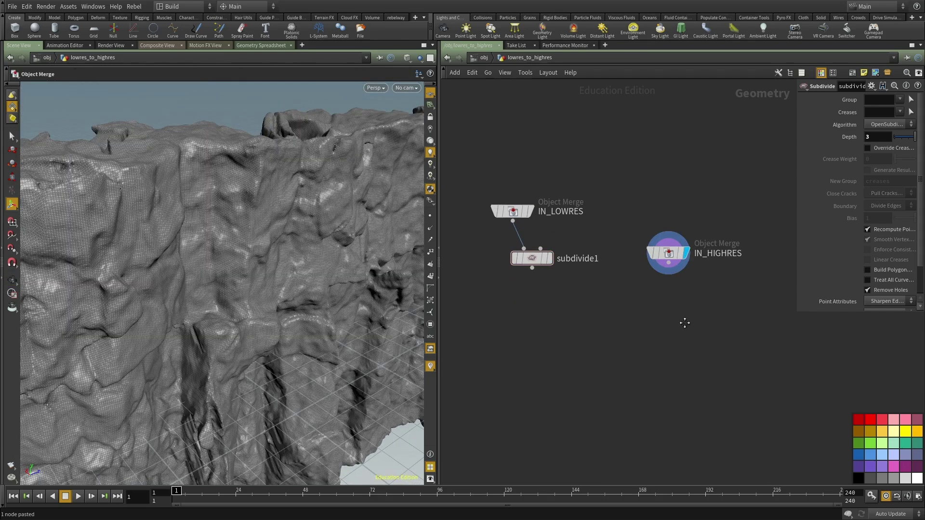
{"action": "key", "text": "r"}
{"action": "left_click", "coordinate": [532, 259]}
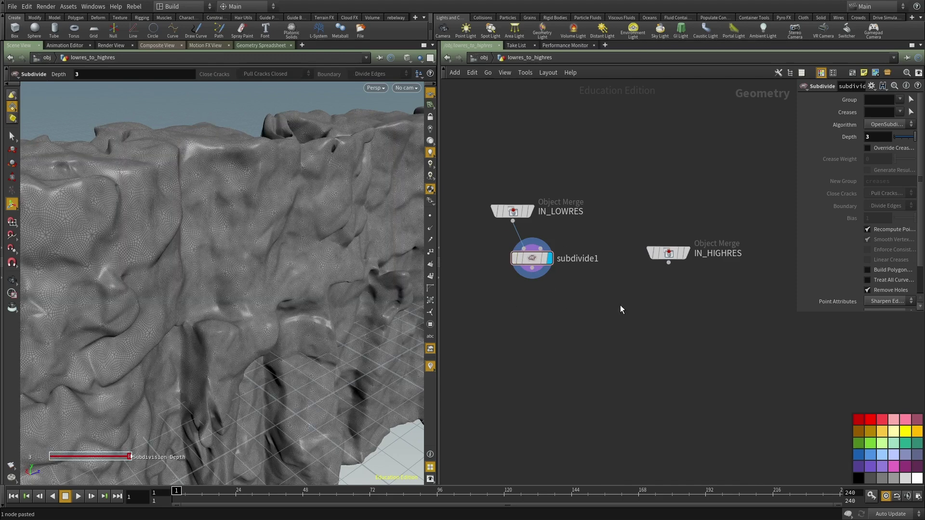
Add a Ray node with subdivide1 as its first input and IN_HIGHRES as its second
{"action": "key", "text": "Tab"}
{"action": "type", "text": "ray"}
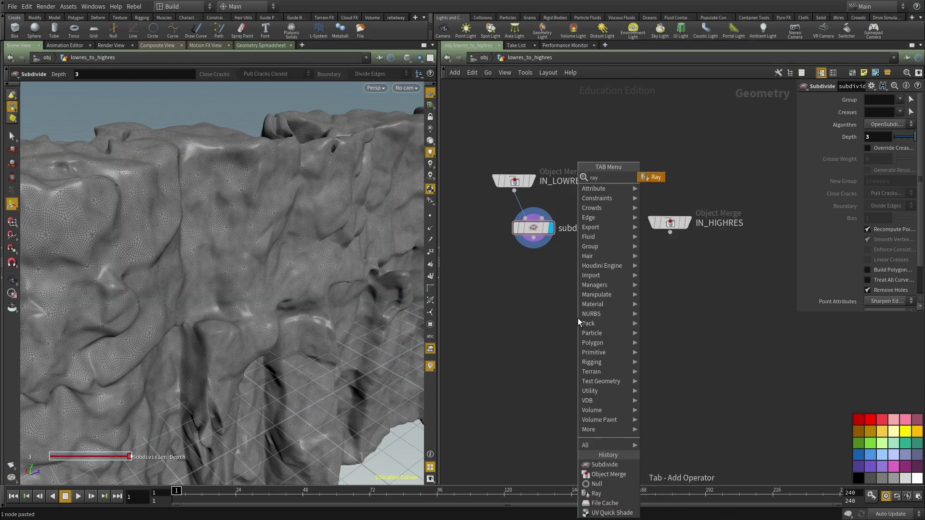
{"action": "key", "text": "Return"}
{"action": "left_click", "coordinate": [578, 320]}
{"action": "left_click_drag", "start_coordinate": [533, 238], "coordinate": [671, 236]}
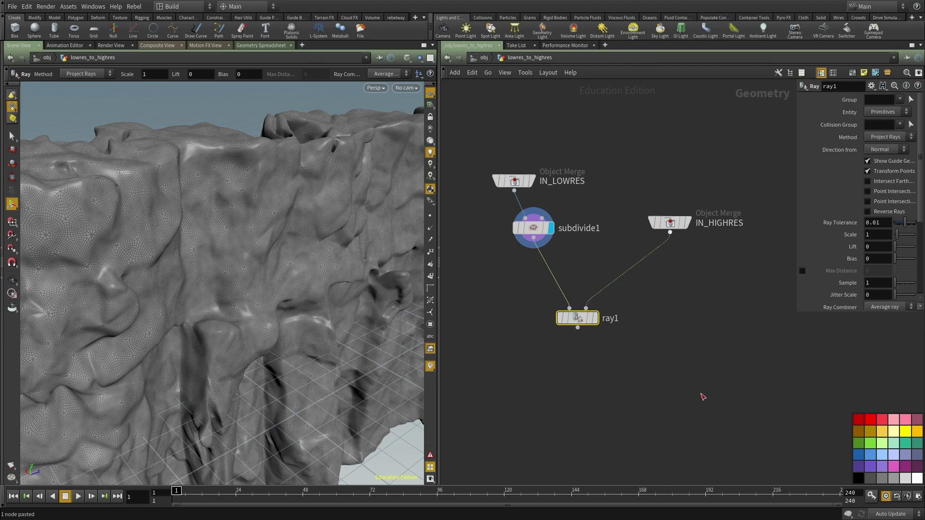
Display the ray1 result and view the whole projected cliff
{"action": "left_click", "coordinate": [596, 318]}
{"action": "right_click_drag", "start_coordinate": [249, 277], "coordinate": [144, 316]}
{"action": "right_click_drag", "start_coordinate": [295, 307], "coordinate": [254, 318], "text": "alt"}
{"action": "left_click_drag", "start_coordinate": [253, 318], "coordinate": [183, 296], "text": "alt"}
Add a Null node below ray1, display it, and examine the projected surface up close
{"action": "key", "text": "Tab"}
{"action": "type", "text": "nu"}
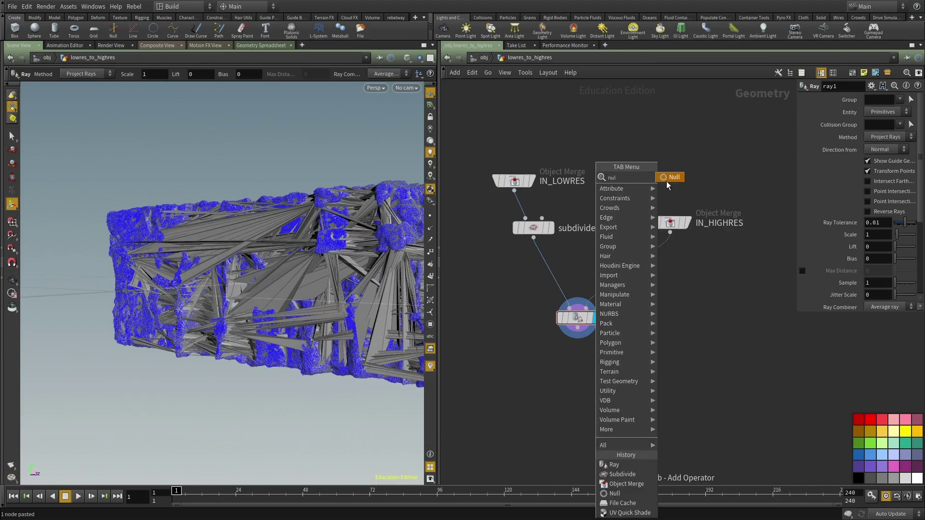
{"action": "type", "text": "l"}
{"action": "key", "text": "Return"}
{"action": "left_click", "coordinate": [540, 409]}
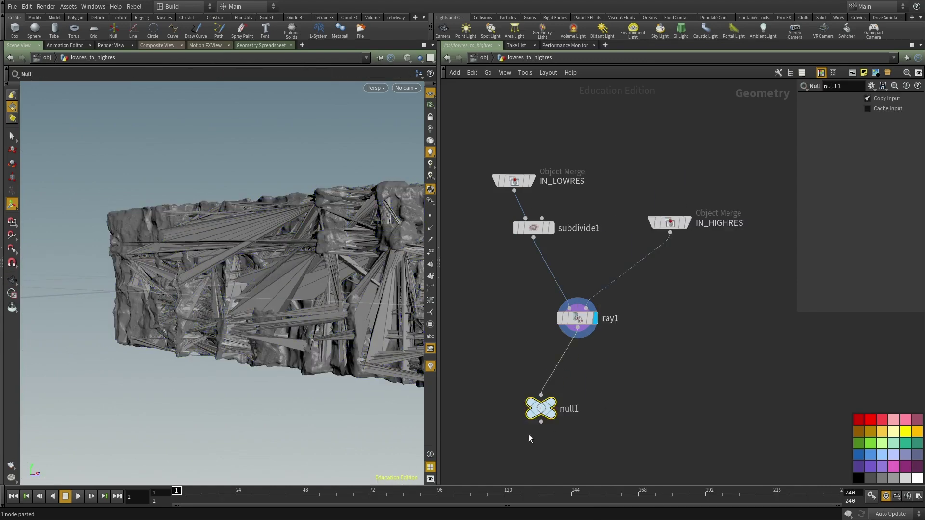
{"action": "key", "text": "r"}
{"action": "left_click_drag", "start_coordinate": [541, 409], "coordinate": [572, 402]}
{"action": "left_click_drag", "start_coordinate": [279, 262], "coordinate": [403, 274], "text": "alt"}
{"action": "left_click_drag", "start_coordinate": [175, 287], "coordinate": [147, 301], "text": "alt"}
{"action": "middle_click_drag", "start_coordinate": [147, 301], "coordinate": [236, 345], "text": "alt"}
{"action": "right_click_drag", "start_coordinate": [235, 345], "coordinate": [289, 343], "text": "alt"}
{"action": "middle_click_drag", "start_coordinate": [289, 343], "coordinate": [278, 336], "text": "alt"}
{"action": "left_click_drag", "start_coordinate": [278, 336], "coordinate": [202, 241], "text": "alt"}
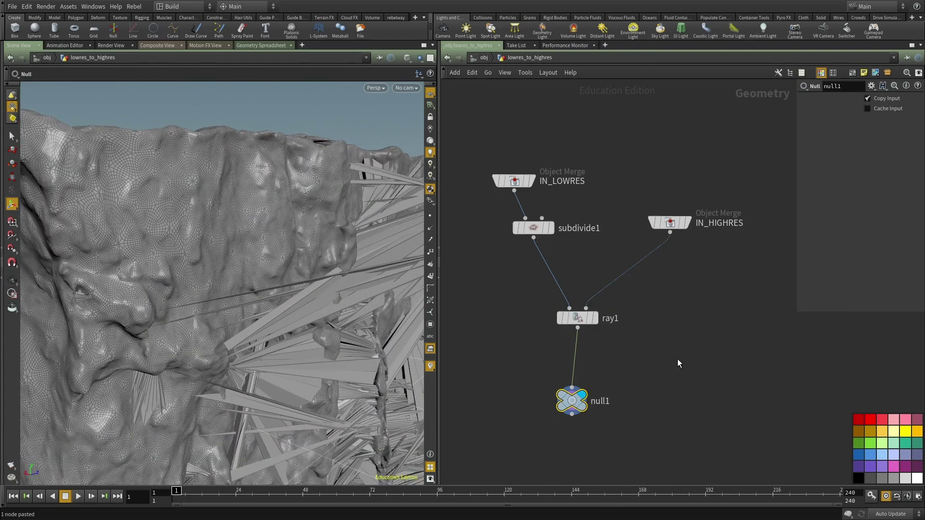
Widen the parameter pane and set ray1's Method to Minimum Distance
{"action": "left_click_drag", "start_coordinate": [672, 350], "coordinate": [486, 273]}
{"action": "left_click_drag", "start_coordinate": [794, 313], "coordinate": [655, 345]}
{"action": "left_click", "coordinate": [756, 137]}
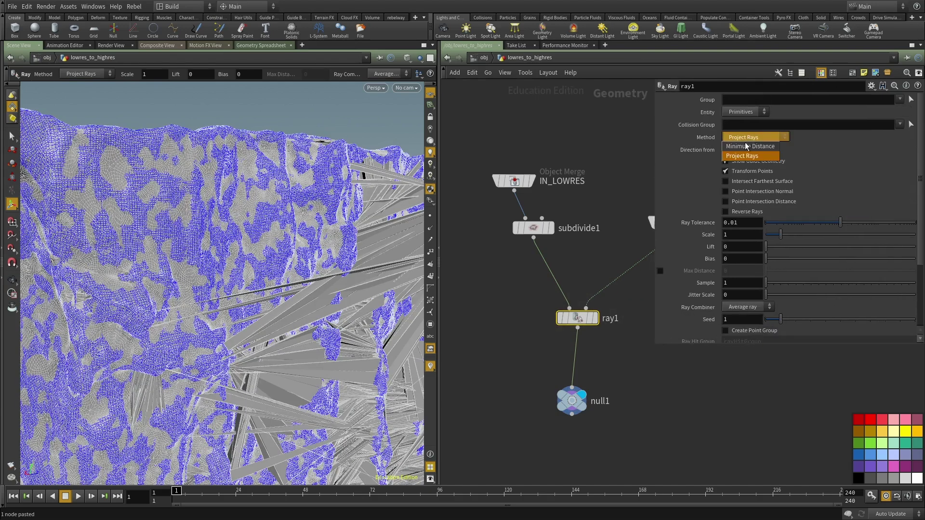
{"action": "left_click", "coordinate": [752, 131]}
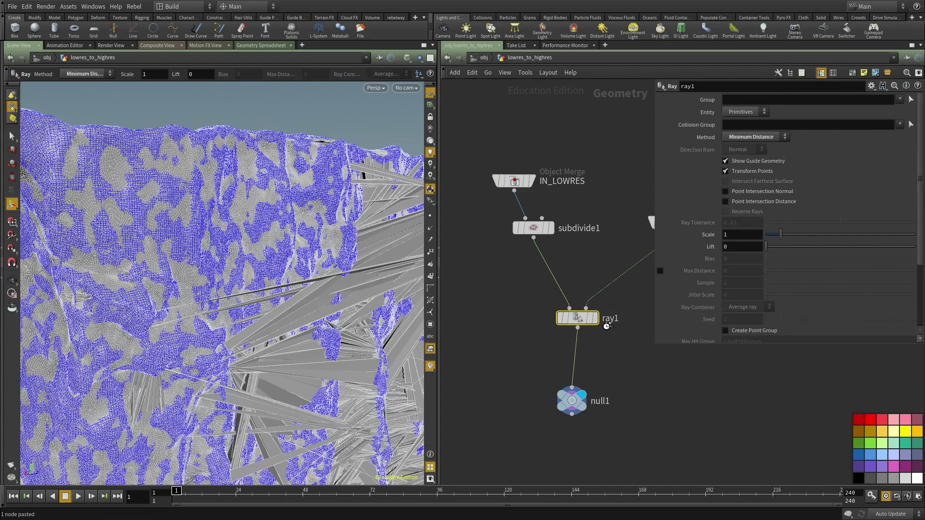
{"action": "left_click", "coordinate": [622, 343]}
{"action": "middle_click_drag", "start_coordinate": [621, 343], "coordinate": [621, 352]}
{"action": "right_click_drag", "start_coordinate": [289, 340], "coordinate": [213, 334], "text": "alt"}
{"action": "left_click_drag", "start_coordinate": [212, 334], "coordinate": [296, 345], "text": "alt"}
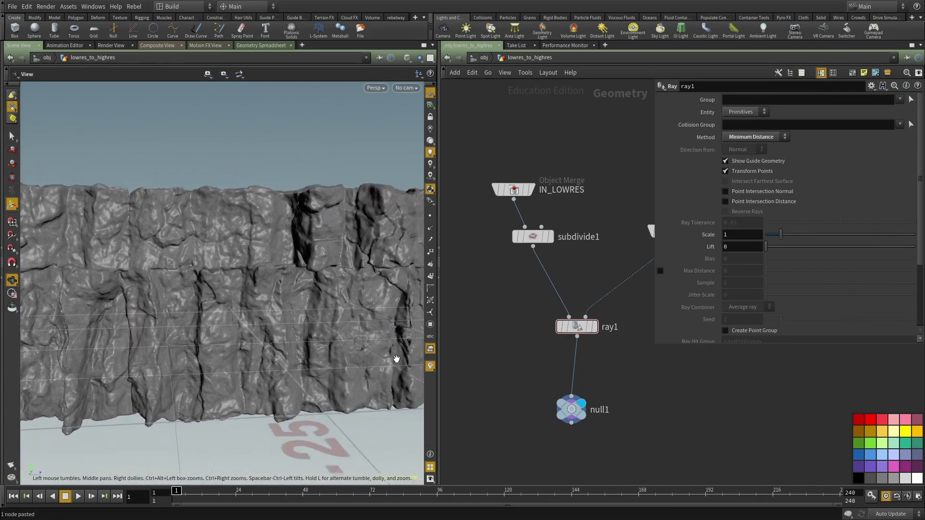
Compare the projected null1 result with IN_HIGHRES from several angles and inspect the null's geometry info
{"action": "middle_click_drag", "start_coordinate": [674, 397], "coordinate": [618, 406]}
{"action": "middle_click_drag", "start_coordinate": [531, 267], "coordinate": [559, 305]}
{"action": "middle_click_drag", "start_coordinate": [563, 265], "coordinate": [529, 246]}
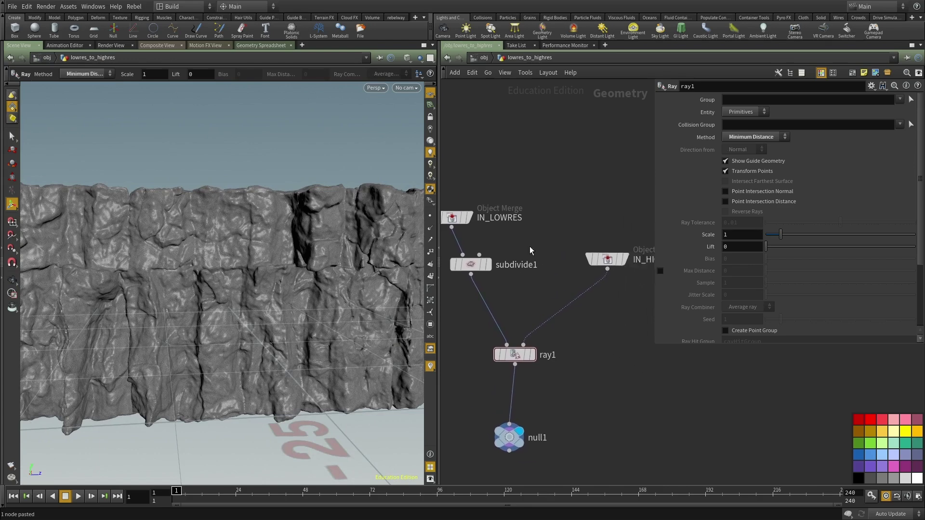
{"action": "key", "text": "r"}
{"action": "left_click", "coordinate": [609, 261]}
{"action": "middle_click_drag", "start_coordinate": [629, 344], "coordinate": [627, 252]}
{"action": "key", "text": "r"}
{"action": "left_click_drag", "start_coordinate": [607, 318], "coordinate": [503, 402]}
{"action": "middle_click_drag", "start_coordinate": [591, 418], "coordinate": [594, 409]}
{"action": "left_click_drag", "start_coordinate": [214, 343], "coordinate": [321, 341], "text": "alt"}
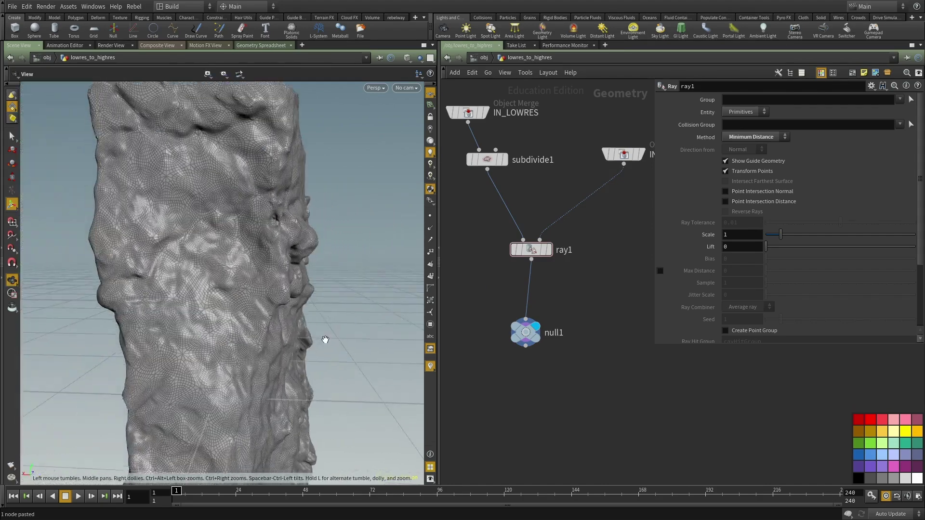
{"action": "scroll", "coordinate": [321, 341], "scroll_direction": "down", "scroll_amount": 5}
{"action": "middle_click", "coordinate": [527, 339]}
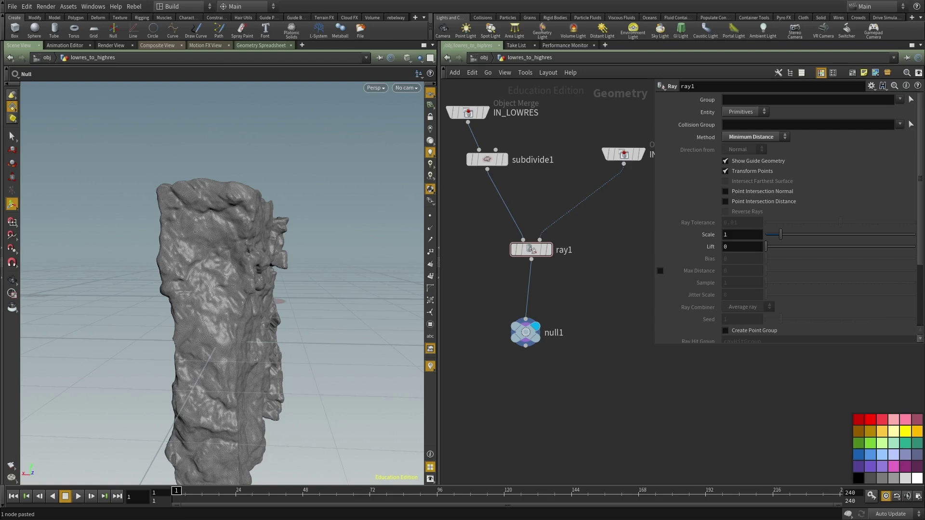
Rename the null1 node to OUT_HIGHRES_PHASE2
{"action": "middle_click_drag", "start_coordinate": [550, 416], "coordinate": [545, 457]}
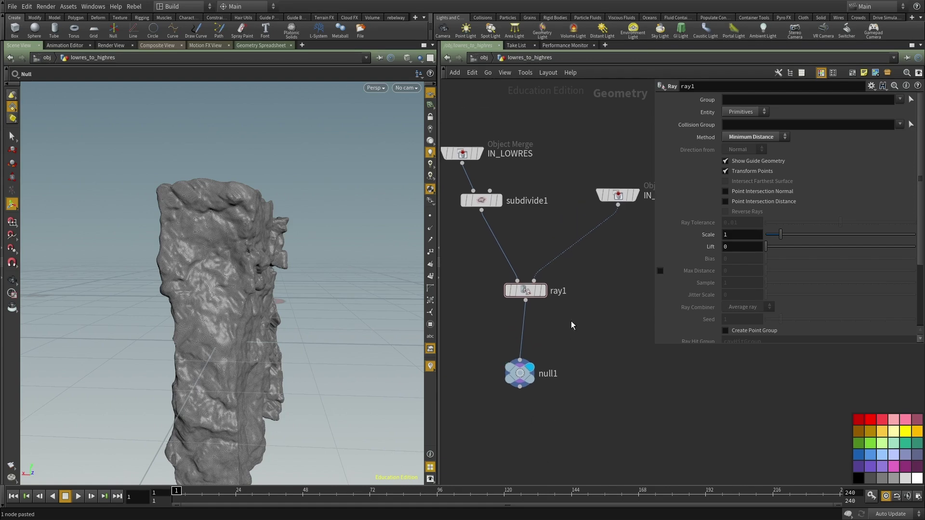
{"action": "double_click", "coordinate": [550, 373]}
{"action": "type", "text": "OUT_HIGHRES_PHASE2"}
{"action": "key", "text": "Return"}
{"action": "middle_click_drag", "start_coordinate": [551, 309], "coordinate": [580, 356]}
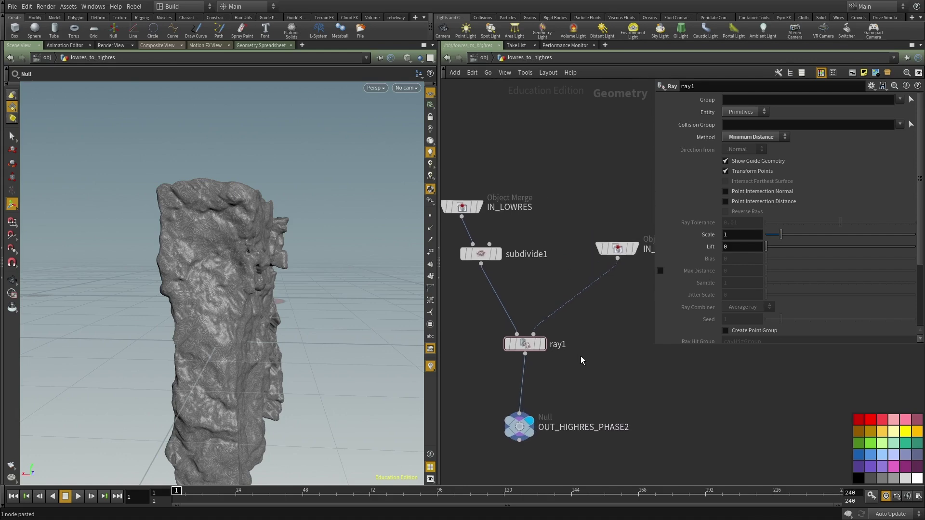
Return to the object level and rename the lowres_to_highres object to highres_phase2
{"action": "key", "text": "u"}
{"action": "scroll", "coordinate": [564, 233], "scroll_direction": "up", "scroll_amount": 4}
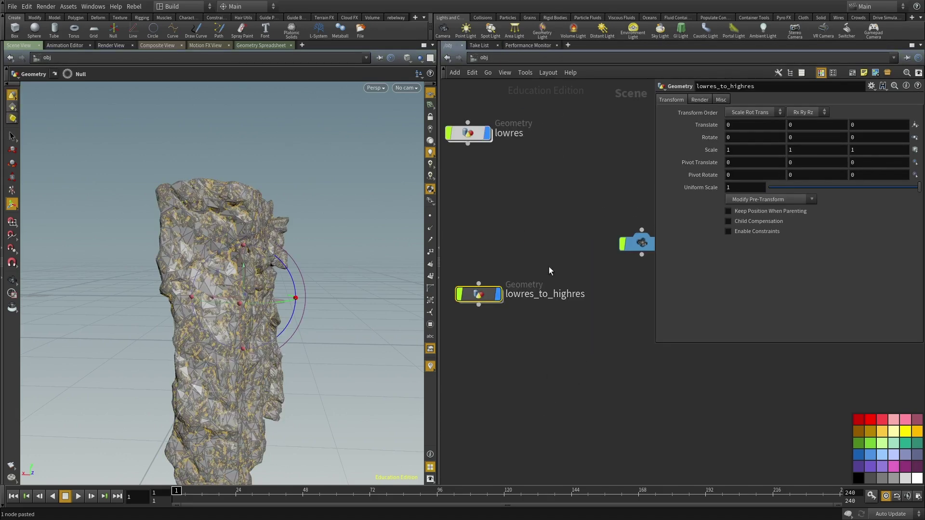
{"action": "double_click", "coordinate": [529, 295]}
{"action": "double_click", "coordinate": [529, 295]}
{"action": "type", "text": "HIGH"}
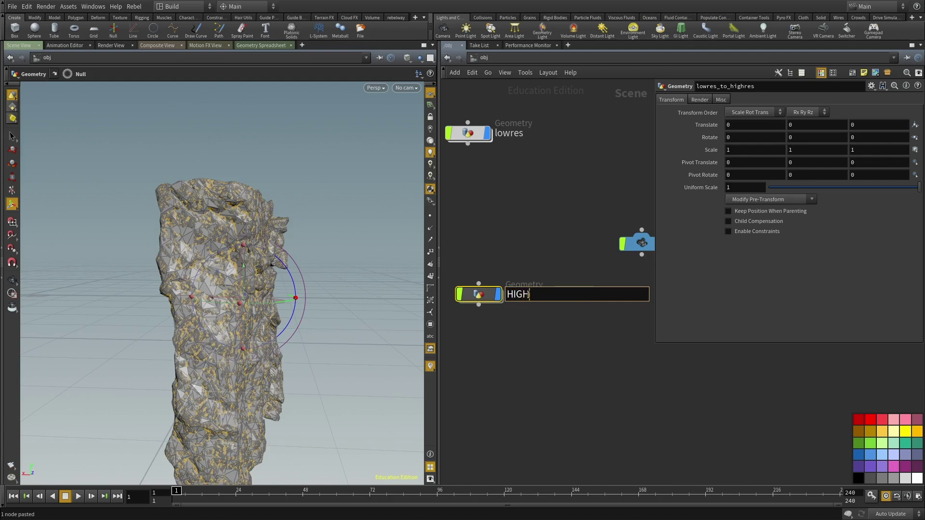
{"action": "type", "text": "ighe"}
{"action": "type", "text": "res_phase2"}
{"action": "key", "text": "Return"}
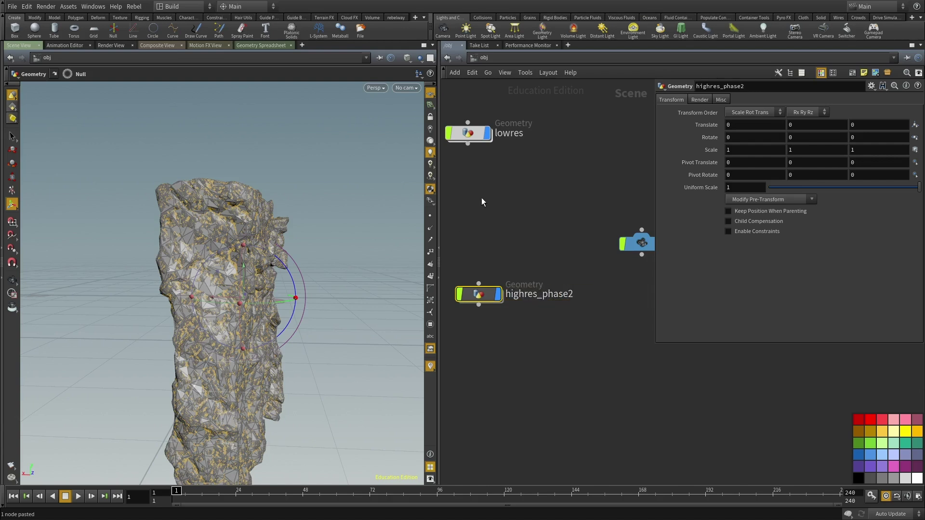
Hide the highres and lowres objects so that only highres_phase2 is displayed
{"action": "middle_click_drag", "start_coordinate": [493, 196], "coordinate": [522, 283]}
{"action": "left_click", "coordinate": [499, 127]}
{"action": "middle_click_drag", "start_coordinate": [527, 135], "coordinate": [524, 169]}
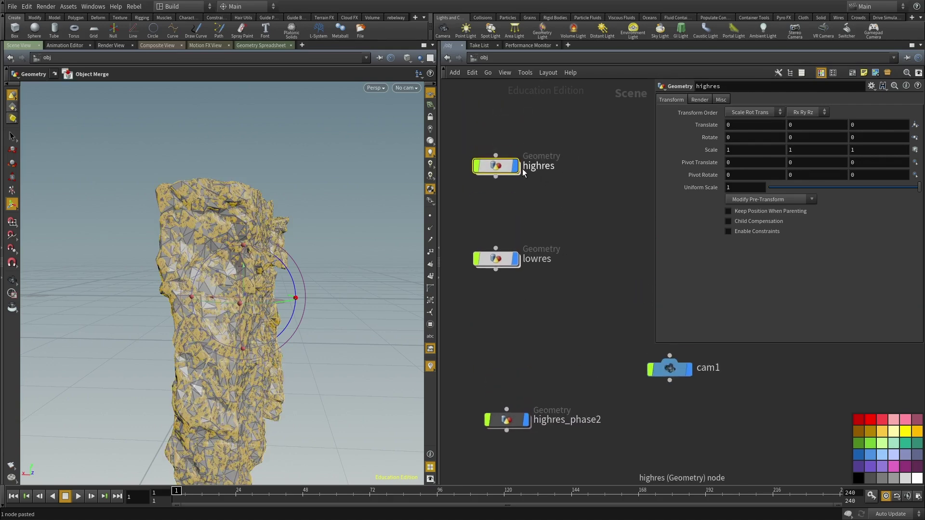
{"action": "middle_click_drag", "start_coordinate": [464, 178], "coordinate": [467, 140]}
{"action": "left_click", "coordinate": [496, 218]}
{"action": "middle_click_drag", "start_coordinate": [549, 154], "coordinate": [565, 246]}
{"action": "left_click", "coordinate": [565, 246]}
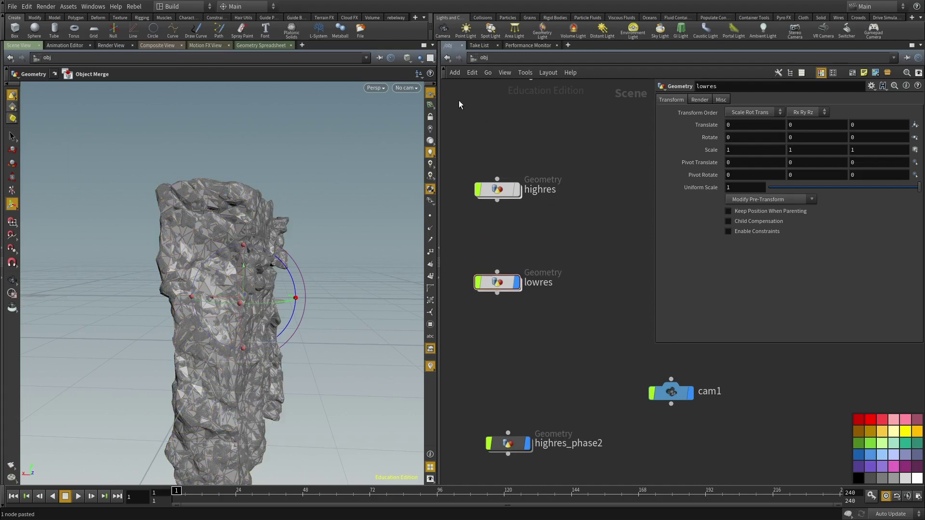
{"action": "left_click", "coordinate": [517, 283]}
{"action": "middle_click_drag", "start_coordinate": [579, 381], "coordinate": [582, 282]}
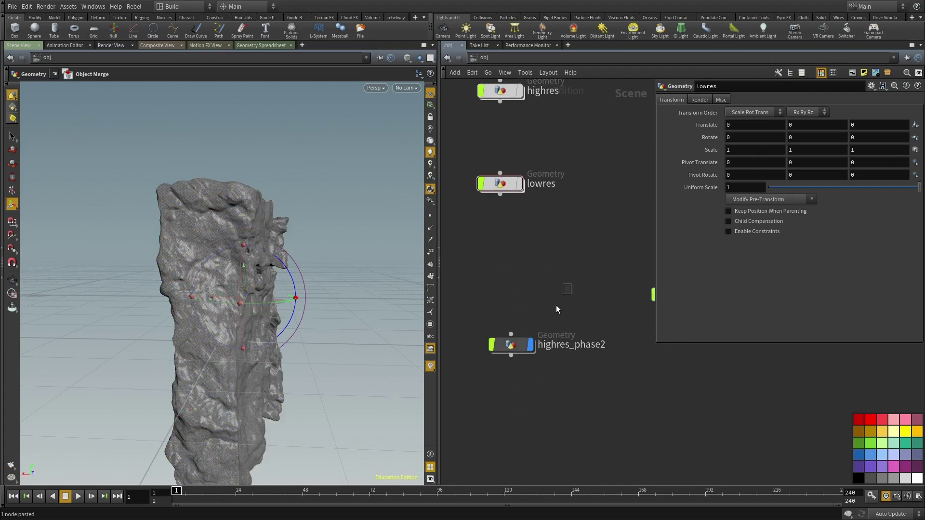
{"action": "left_click", "coordinate": [511, 344]}
{"action": "left_click_drag", "start_coordinate": [539, 230], "coordinate": [480, 174]}
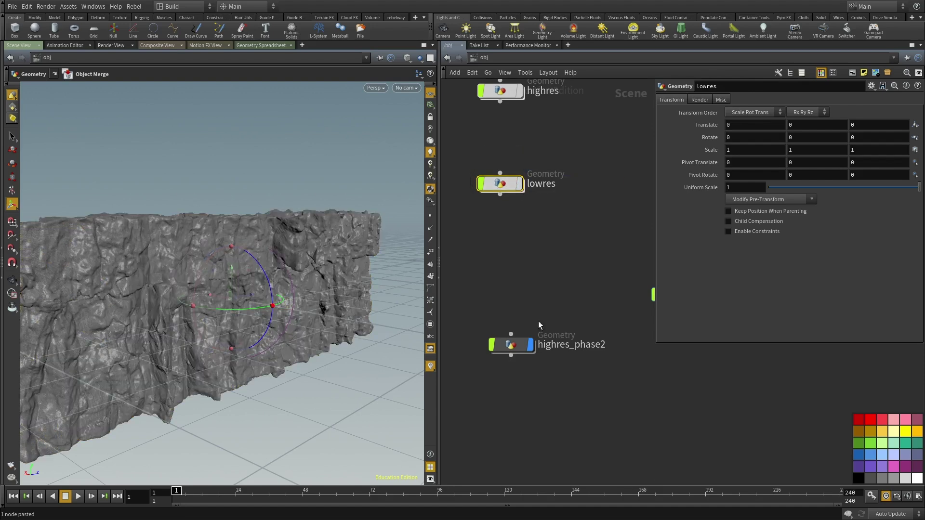
Hide the highres_phase2 object at the object level and refresh the scene view
{"action": "double_click", "coordinate": [530, 346]}
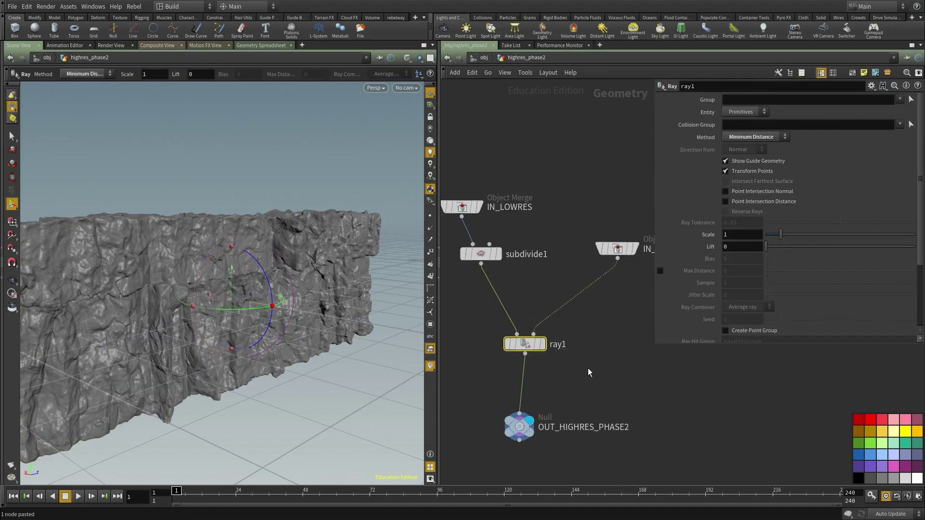
{"action": "left_click", "coordinate": [483, 58]}
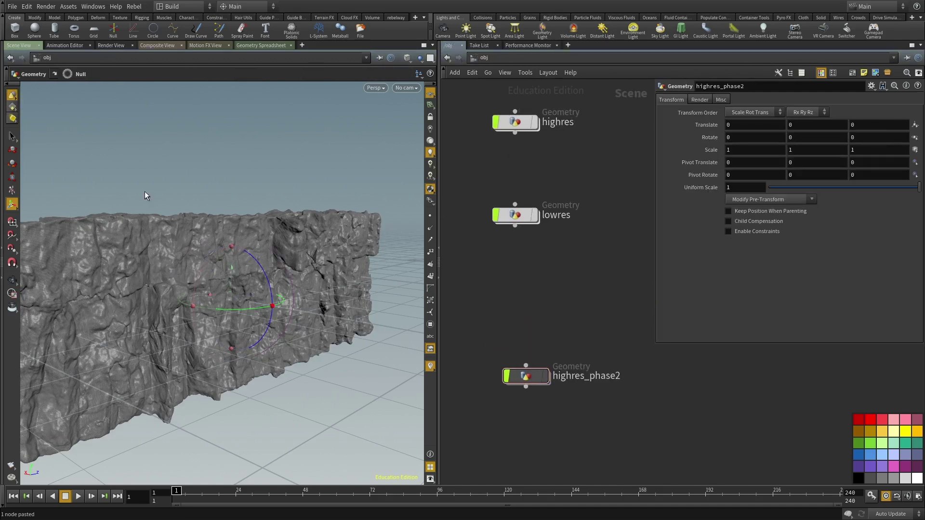
{"action": "left_click", "coordinate": [55, 45]}
{"action": "left_click", "coordinate": [20, 46]}
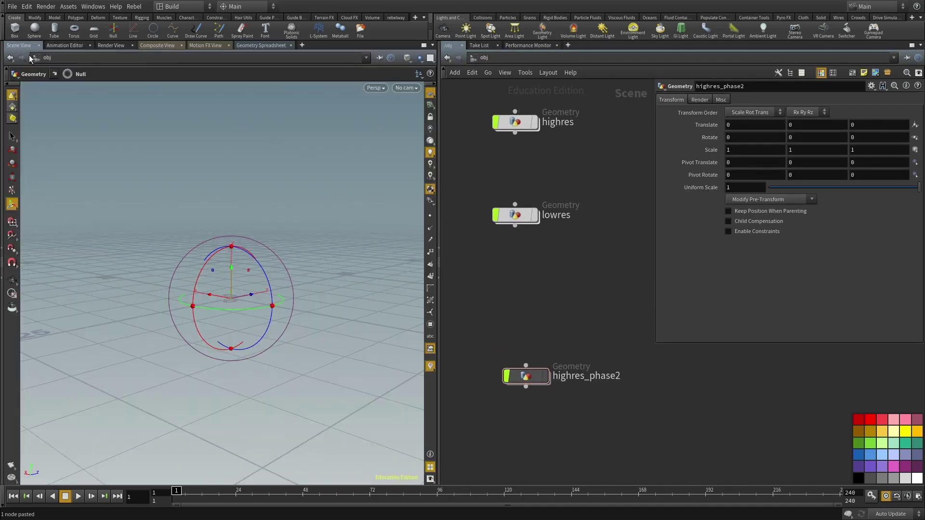
Display the highres_phase2 and lowres objects together and inspect how their surfaces overlap
{"action": "right_click_drag", "start_coordinate": [324, 268], "coordinate": [192, 269], "text": "alt"}
{"action": "right_click_drag", "start_coordinate": [565, 330], "coordinate": [578, 250]}
{"action": "scroll", "coordinate": [580, 235], "scroll_direction": "up", "scroll_amount": 1}
{"action": "key", "text": "r"}
{"action": "left_click_drag", "start_coordinate": [579, 232], "coordinate": [487, 169]}
{"action": "scroll", "coordinate": [545, 206], "scroll_direction": "up", "scroll_amount": 4}
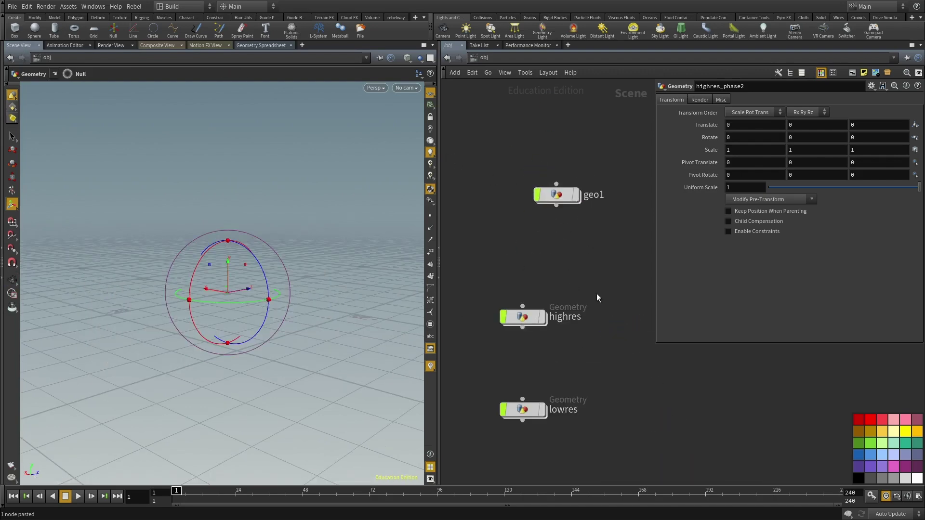
{"action": "middle_click_drag", "start_coordinate": [604, 477], "coordinate": [591, 289]}
{"action": "key", "text": "r"}
{"action": "left_click", "coordinate": [522, 359]}
{"action": "middle_click_drag", "start_coordinate": [521, 321], "coordinate": [526, 264]}
{"action": "left_click_drag", "start_coordinate": [193, 284], "coordinate": [265, 281], "text": "alt"}
{"action": "right_click_drag", "start_coordinate": [265, 281], "coordinate": [325, 265], "text": "alt"}
{"action": "middle_click_drag", "start_coordinate": [599, 232], "coordinate": [595, 306]}
{"action": "left_click", "coordinate": [529, 215]}
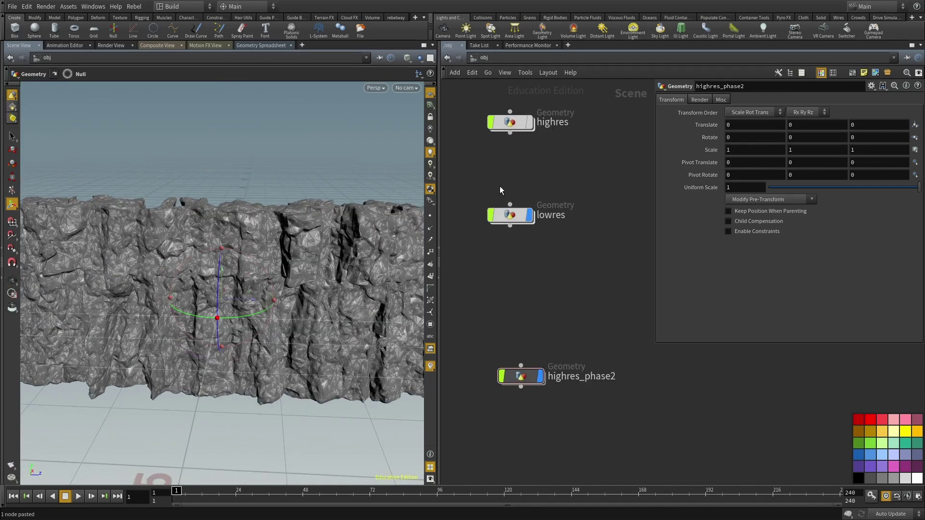
{"action": "left_click_drag", "start_coordinate": [213, 256], "coordinate": [314, 251], "text": "alt"}
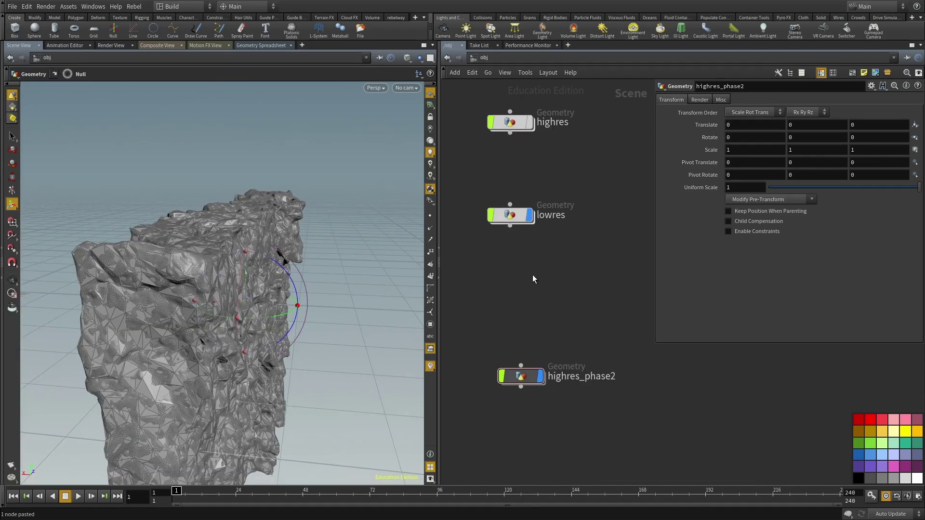
Switch the network editor to the out context containing the Bake Texture node
{"action": "middle_click_drag", "start_coordinate": [532, 273], "coordinate": [522, 326]}
{"action": "left_click", "coordinate": [498, 56]}
{"action": "left_click", "coordinate": [519, 111]}
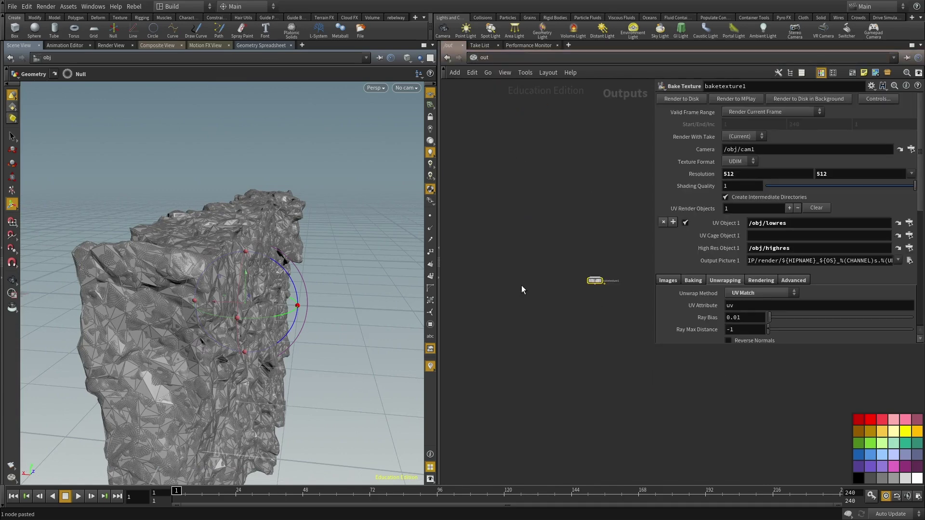
Try UV To Surface and Trace Closest Surface as baketexture1's Unwrap Method, then restore UV Match
{"action": "left_click", "coordinate": [750, 292]}
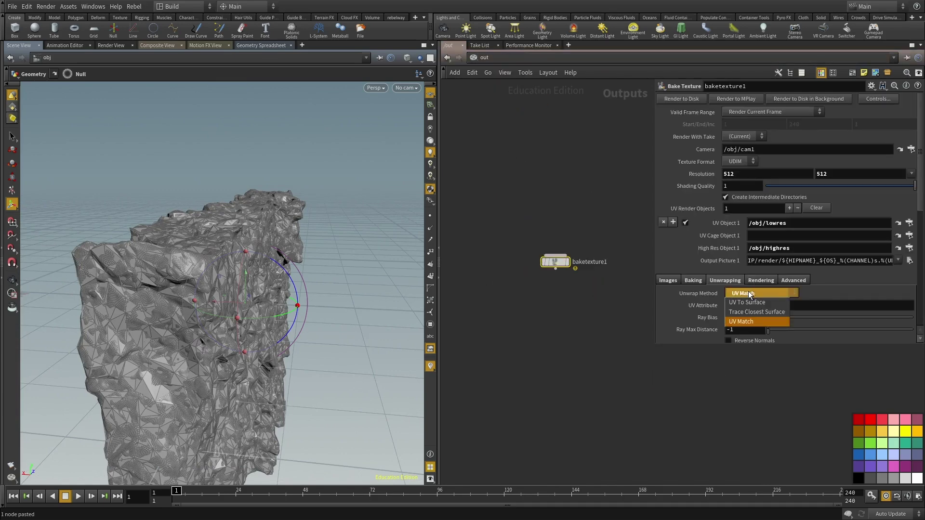
{"action": "left_click", "coordinate": [744, 303]}
{"action": "left_click", "coordinate": [741, 296]}
{"action": "left_click", "coordinate": [744, 313]}
{"action": "left_click", "coordinate": [745, 293]}
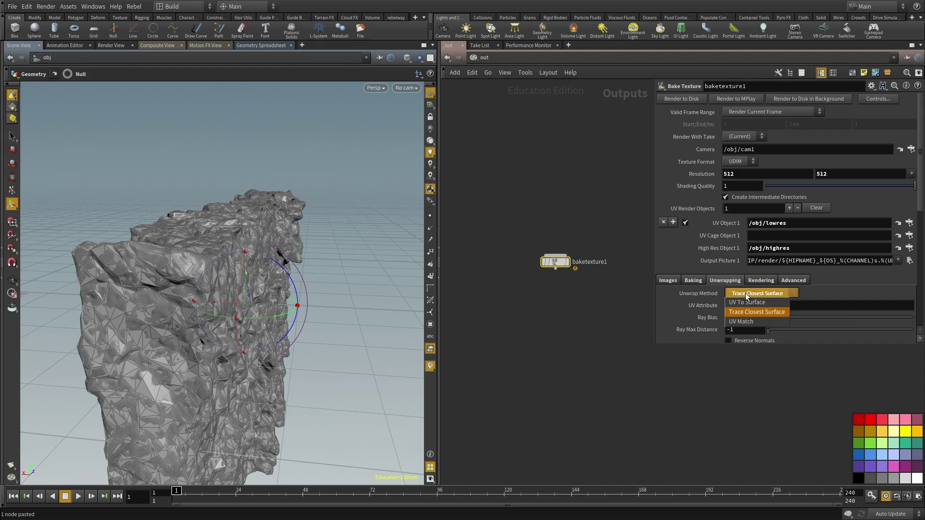
{"action": "left_click", "coordinate": [745, 322]}
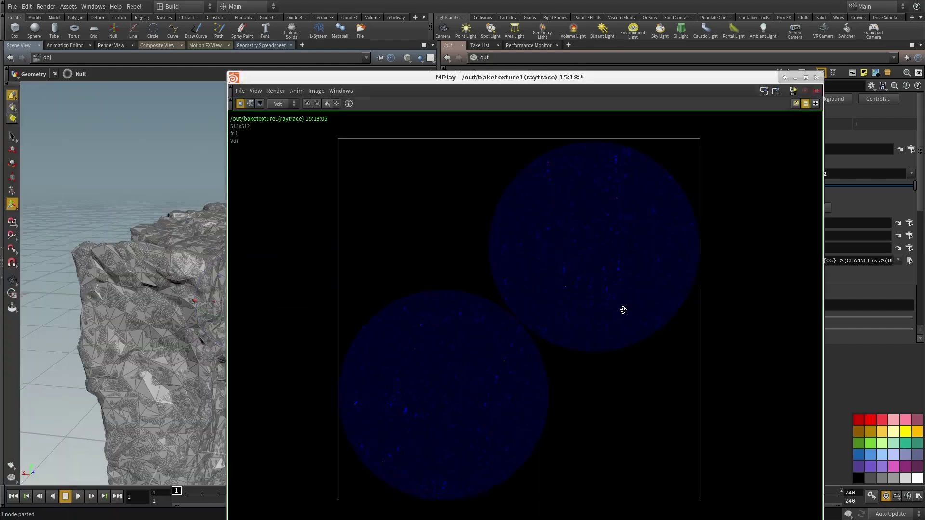
Examine the Vdt image plane of the bake render in MPlay at several zoom levels
{"action": "left_click_drag", "start_coordinate": [623, 310], "coordinate": [592, 249], "text": "alt"}
{"action": "scroll", "coordinate": [655, 237], "scroll_direction": "up", "scroll_amount": 2}
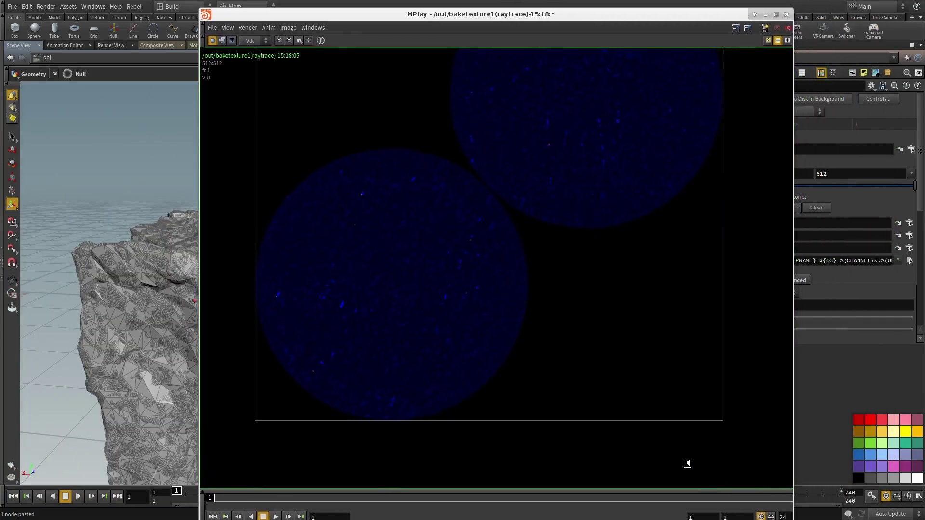
{"action": "scroll", "coordinate": [702, 488], "scroll_direction": "down", "scroll_amount": 2}
{"action": "right_click_drag", "start_coordinate": [703, 488], "coordinate": [654, 442], "text": "alt"}
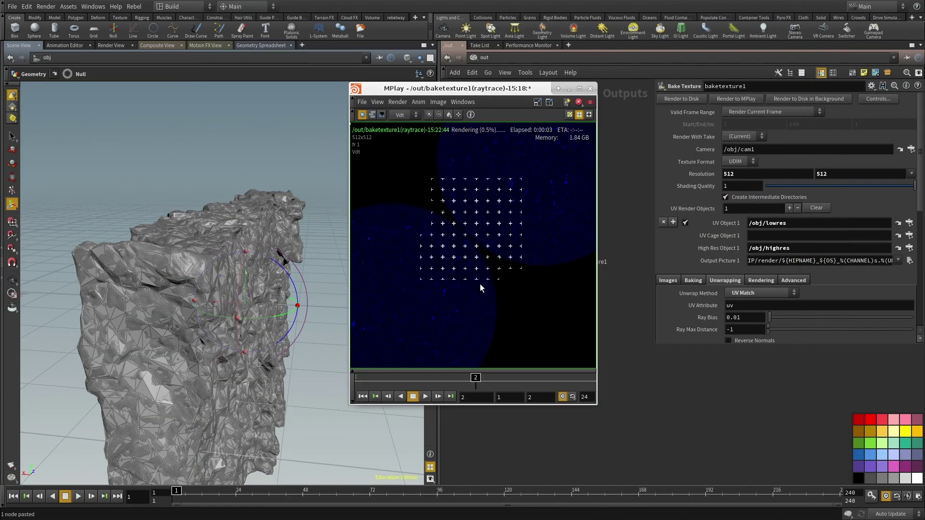
{"action": "left_click_drag", "start_coordinate": [480, 284], "coordinate": [446, 272], "text": "alt"}
{"action": "right_click_drag", "start_coordinate": [517, 329], "coordinate": [611, 386], "text": "alt"}
{"action": "scroll", "coordinate": [441, 288], "scroll_direction": "down", "scroll_amount": 2}
{"action": "middle_click_drag", "start_coordinate": [439, 287], "coordinate": [437, 281]}
Review the Vd, Th and other image planes of the second bake render in MPlay
{"action": "left_click", "coordinate": [369, 102]}
{"action": "left_click", "coordinate": [365, 166]}
{"action": "left_click", "coordinate": [369, 101]}
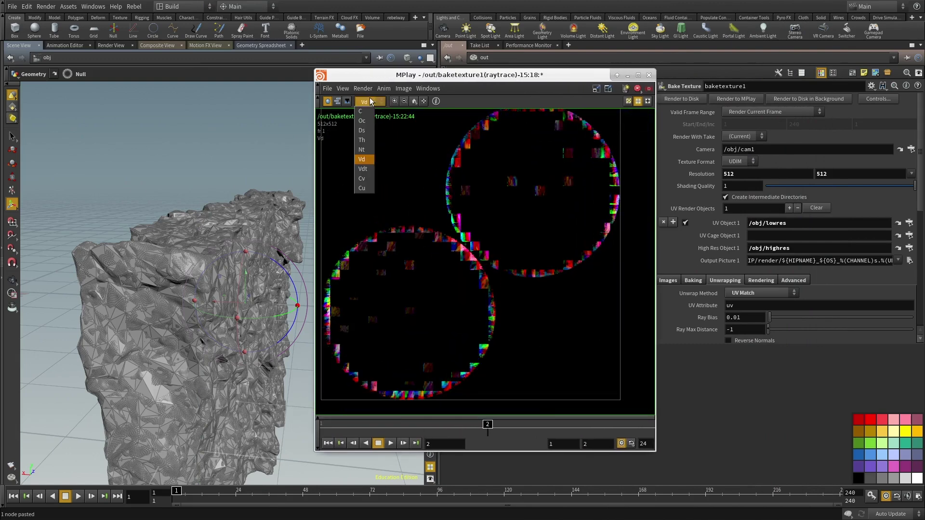
{"action": "left_click", "coordinate": [366, 140]}
{"action": "left_click", "coordinate": [369, 102]}
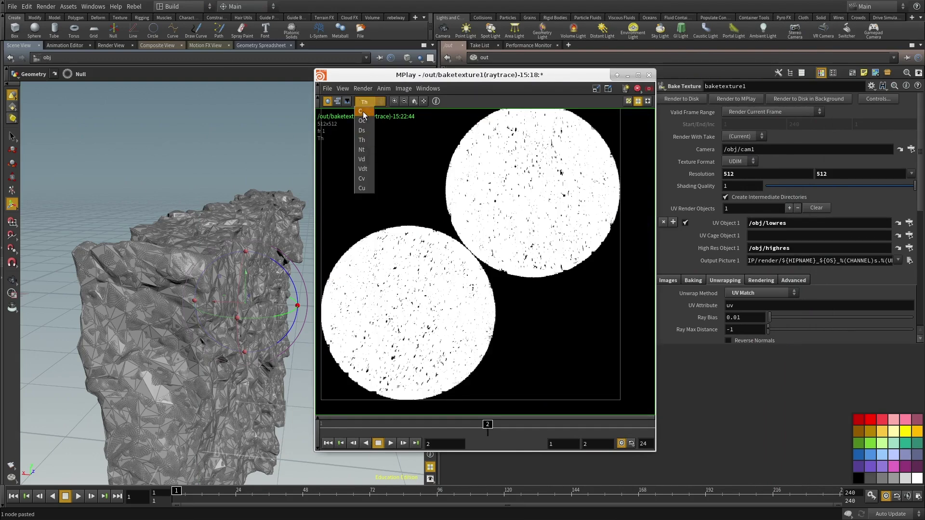
{"action": "left_click", "coordinate": [372, 119]}
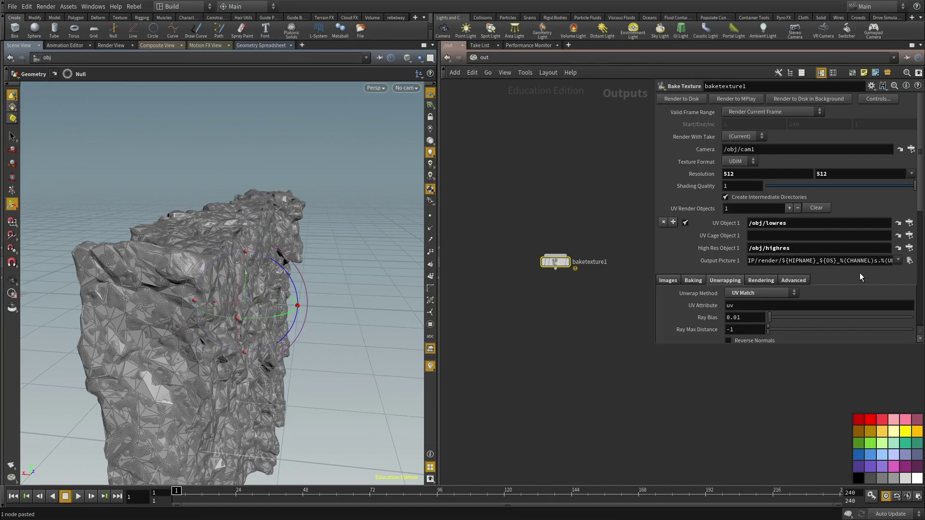
Set High Res Object 1 on baketexture1 to /obj/highres_phase2
{"action": "left_click", "coordinate": [909, 247]}
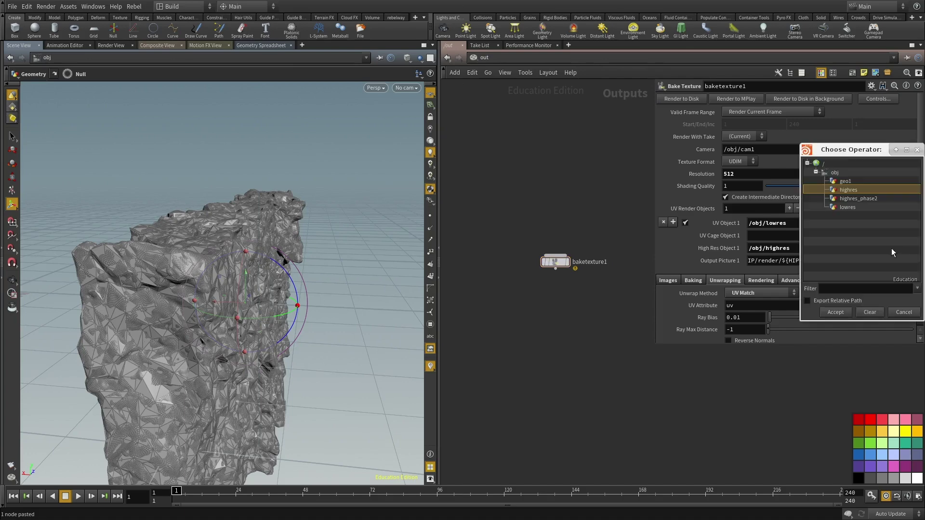
{"action": "left_click", "coordinate": [859, 198]}
{"action": "left_click", "coordinate": [835, 312]}
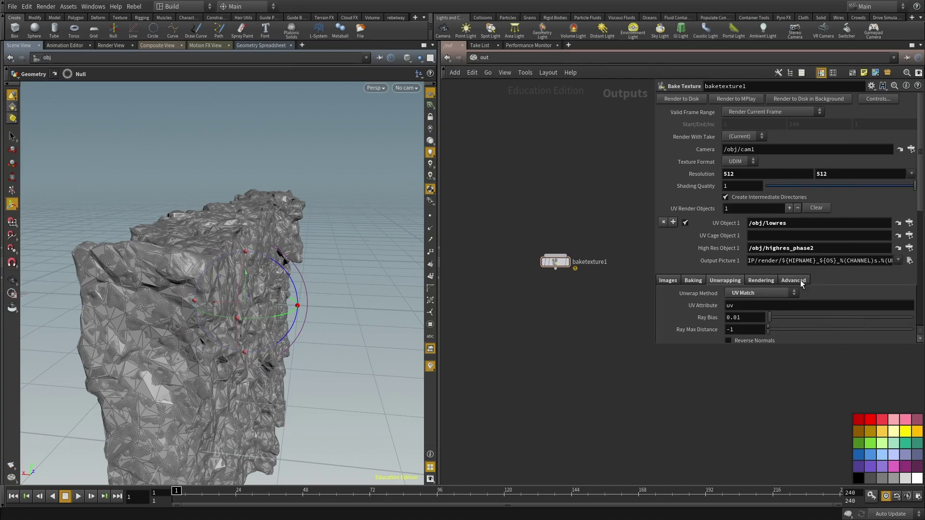
Replace highres with highres_phase2 in baketexture1's Force Objects, keeping lowres in the pattern
{"action": "left_click", "coordinate": [790, 279]}
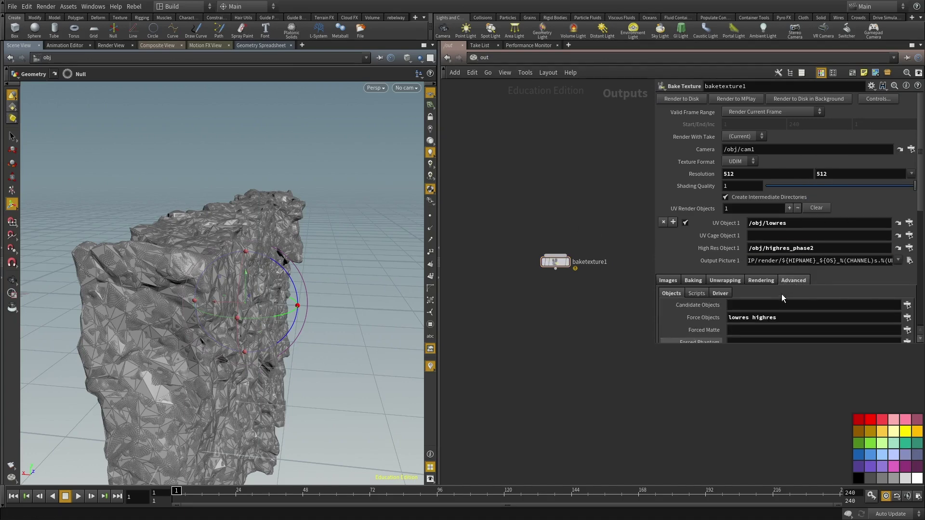
{"action": "scroll", "coordinate": [922, 310], "scroll_direction": "down", "scroll_amount": 1}
{"action": "left_click", "coordinate": [908, 305]}
{"action": "left_click", "coordinate": [786, 181], "text": "ctrl"}
{"action": "left_click", "coordinate": [787, 190], "text": "ctrl"}
{"action": "left_click", "coordinate": [786, 190], "text": "ctrl"}
{"action": "left_click", "coordinate": [785, 172], "text": "ctrl"}
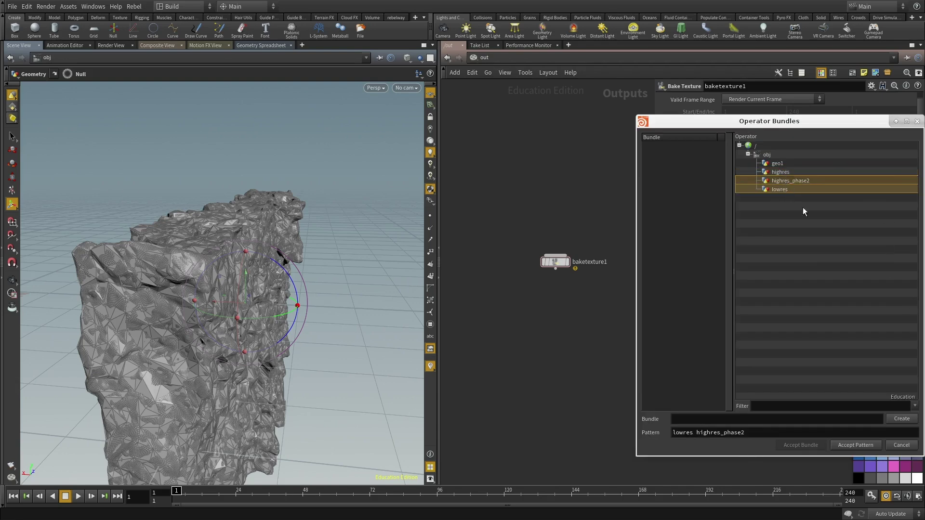
{"action": "left_click", "coordinate": [855, 445]}
{"action": "scroll", "coordinate": [755, 124], "scroll_direction": "up", "scroll_amount": 1}
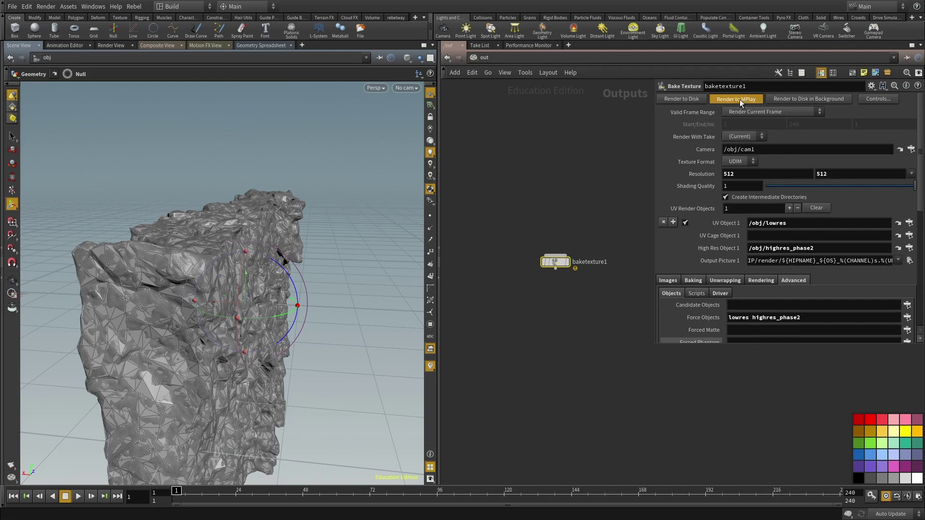
Render the updated bake to MPlay and show its Vd plane in an enlarged window
{"action": "left_click", "coordinate": [736, 99]}
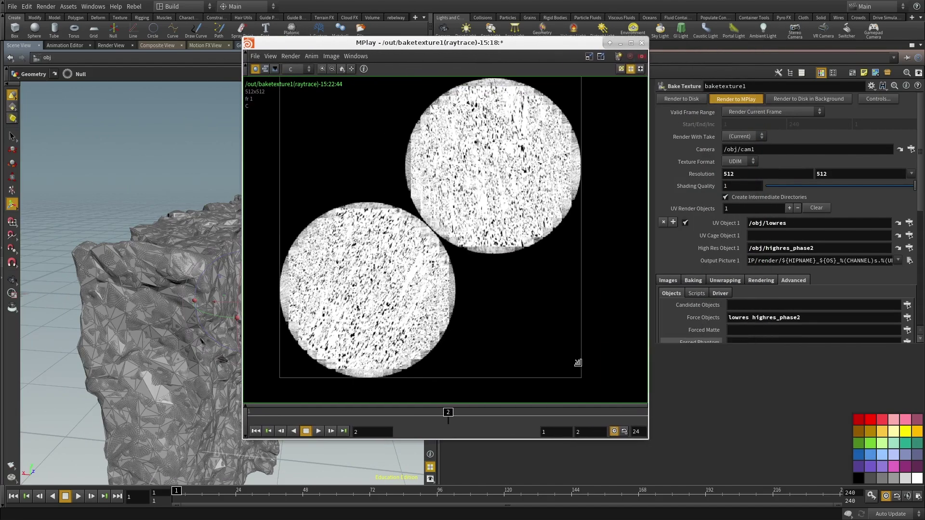
{"action": "left_click", "coordinate": [295, 68]}
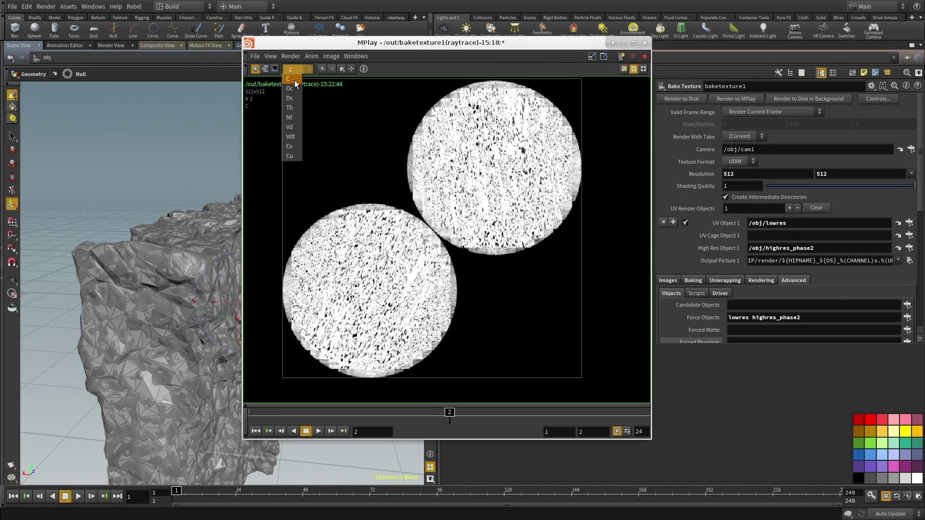
{"action": "left_click", "coordinate": [292, 131]}
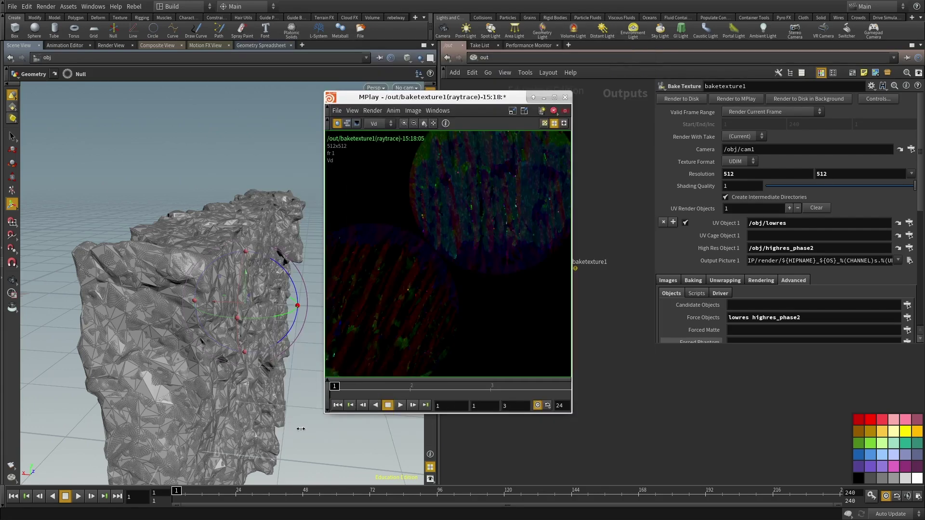
{"action": "left_click_drag", "start_coordinate": [523, 333], "coordinate": [476, 297], "text": "alt"}
{"action": "right_click_drag", "start_coordinate": [476, 297], "coordinate": [698, 385], "text": "alt"}
{"action": "scroll", "coordinate": [556, 203], "scroll_direction": "up", "scroll_amount": 6}
Display the Nt plane in MPlay and advance to the frame 3 render
{"action": "left_click", "coordinate": [331, 88]}
{"action": "left_click", "coordinate": [331, 136]}
{"action": "middle_click_drag", "start_coordinate": [509, 327], "coordinate": [515, 295]}
{"action": "left_click_drag", "start_coordinate": [482, 444], "coordinate": [583, 438]}
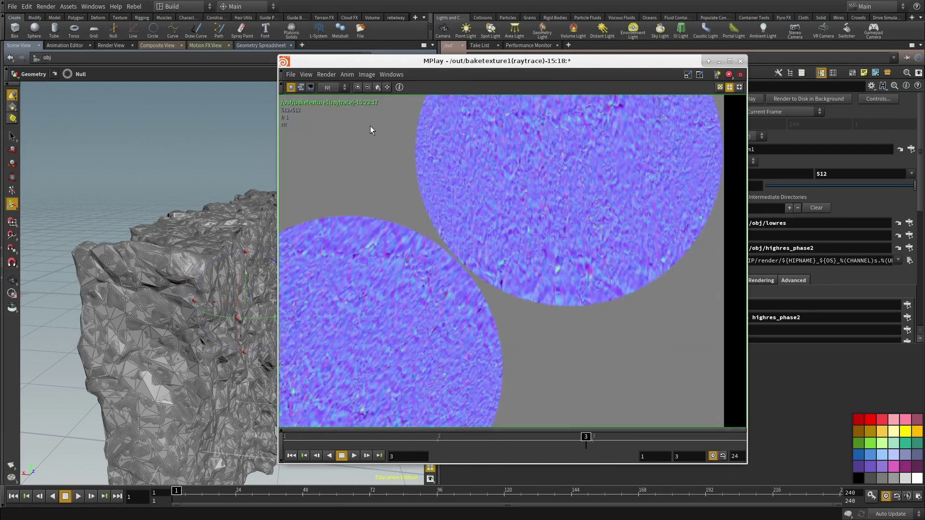
Review the vector displacement and C planes of the frame 3 bake
{"action": "left_click", "coordinate": [331, 87]}
{"action": "left_click", "coordinate": [333, 146]}
{"action": "left_click", "coordinate": [327, 87]}
{"action": "left_click", "coordinate": [337, 150]}
{"action": "left_click", "coordinate": [319, 89]}
{"action": "left_click", "coordinate": [337, 103]}
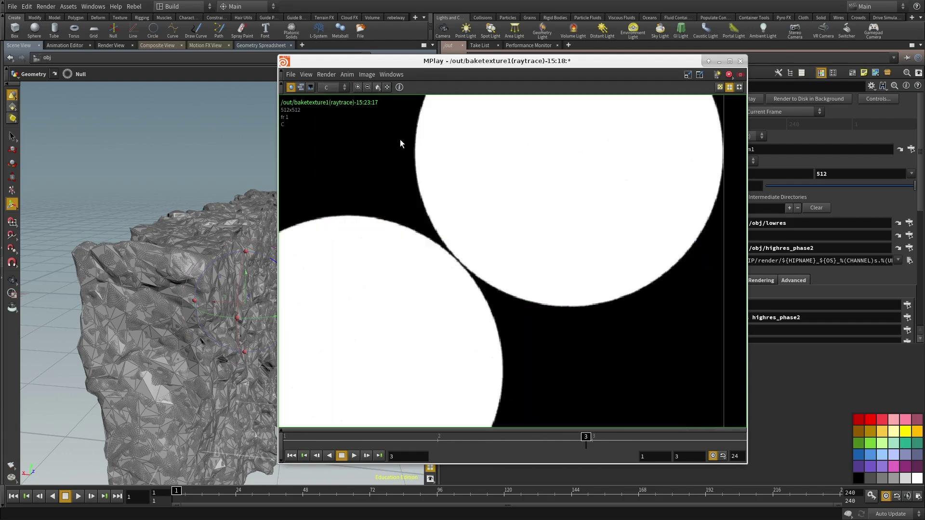
Display the full Oc plane of the frame 3 bake and move MPlay clear of the bake settings
{"action": "left_click", "coordinate": [327, 91]}
{"action": "left_click", "coordinate": [329, 106]}
{"action": "left_click", "coordinate": [330, 88]}
{"action": "left_click", "coordinate": [461, 165]}
{"action": "left_click", "coordinate": [378, 88]}
{"action": "left_click_drag", "start_coordinate": [654, 370], "coordinate": [450, 352], "text": "alt"}
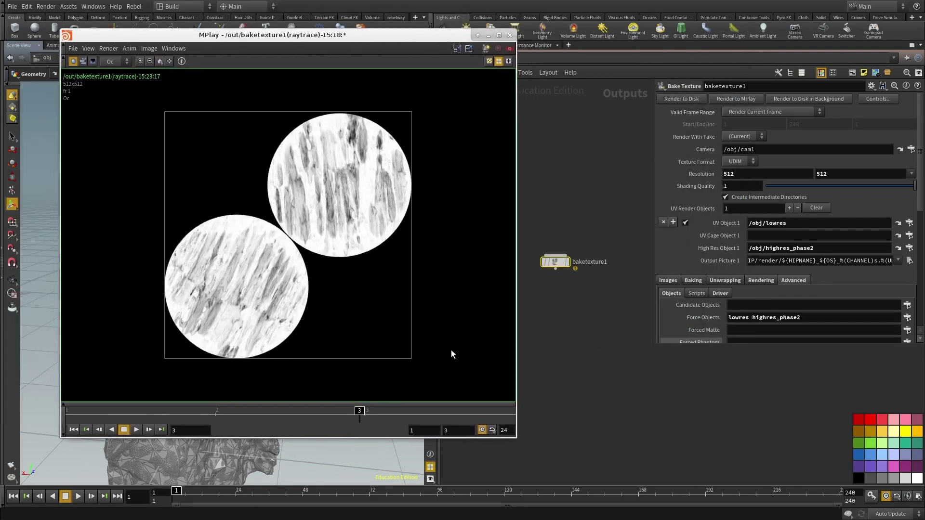
Set the bake resolution of baketexture1 to 2048 by 2048
{"action": "left_click", "coordinate": [760, 173]}
{"action": "type", "text": "2048"}
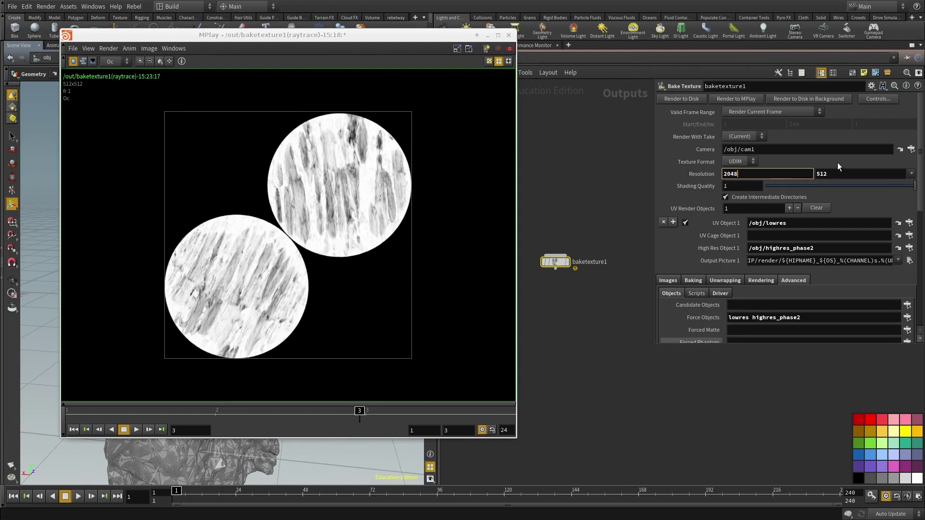
{"action": "key", "text": "Tab"}
{"action": "type", "text": "2048"}
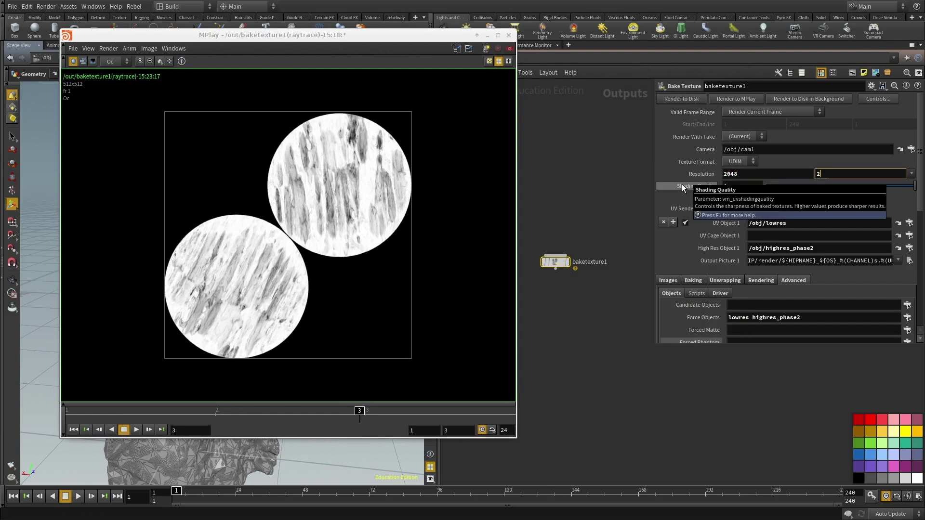
{"action": "key", "text": "Return"}
Set baketexture1's Pixel Samples to 6 by 6
{"action": "left_click", "coordinate": [730, 279]}
{"action": "left_click", "coordinate": [759, 280]}
{"action": "type", "text": "6"}
{"action": "key", "text": "Return"}
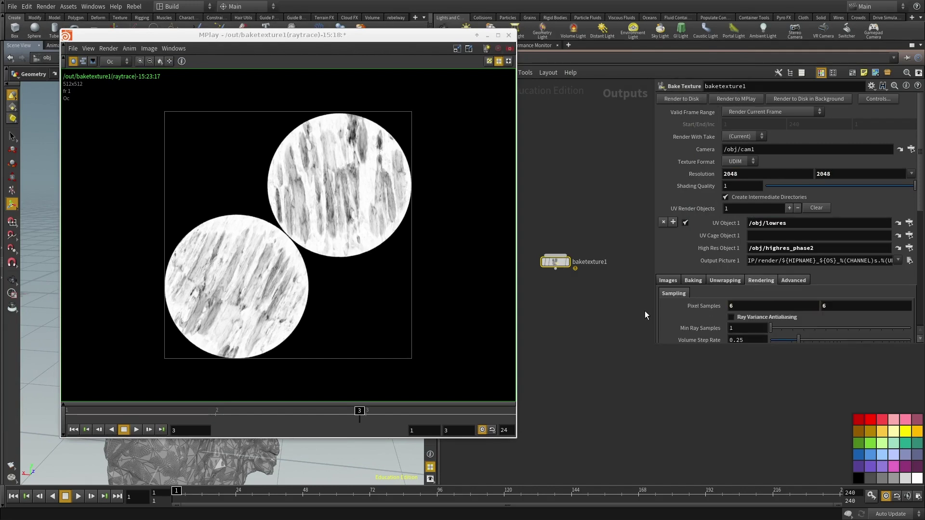
Review baketexture1's unwrapping, baking and image export settings
{"action": "scroll", "coordinate": [694, 299], "scroll_direction": "down", "scroll_amount": 1}
{"action": "left_click", "coordinate": [716, 243]}
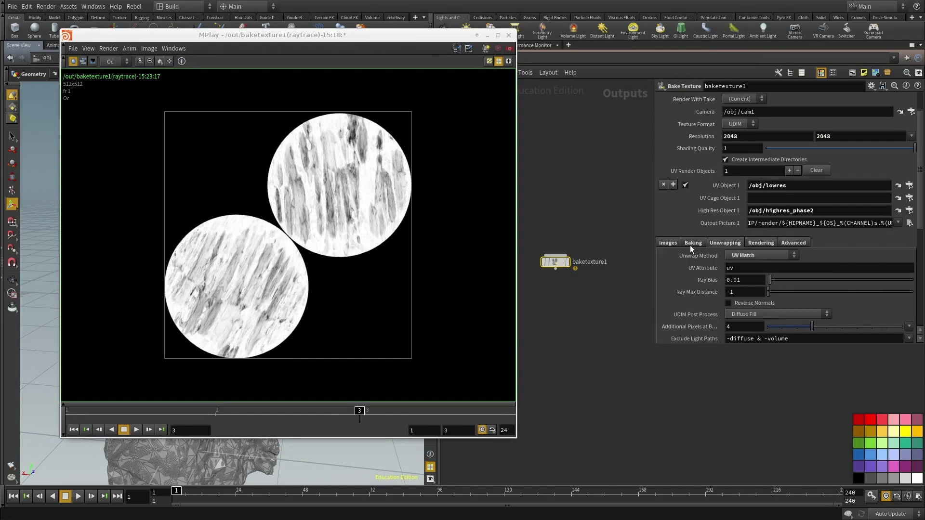
{"action": "left_click", "coordinate": [692, 244]}
{"action": "left_click", "coordinate": [669, 242]}
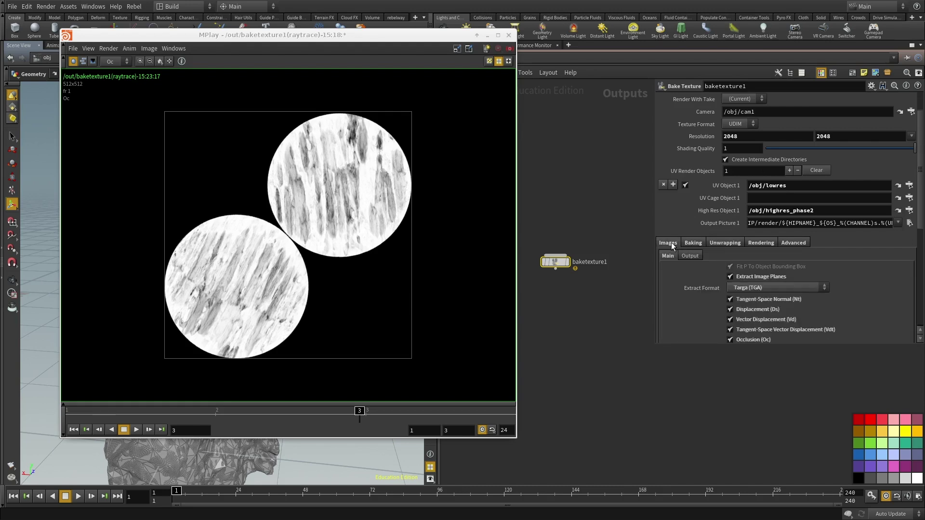
{"action": "right_click_drag", "start_coordinate": [472, 398], "coordinate": [371, 363], "text": "alt"}
{"action": "left_click_drag", "start_coordinate": [368, 359], "coordinate": [414, 386], "text": "alt"}
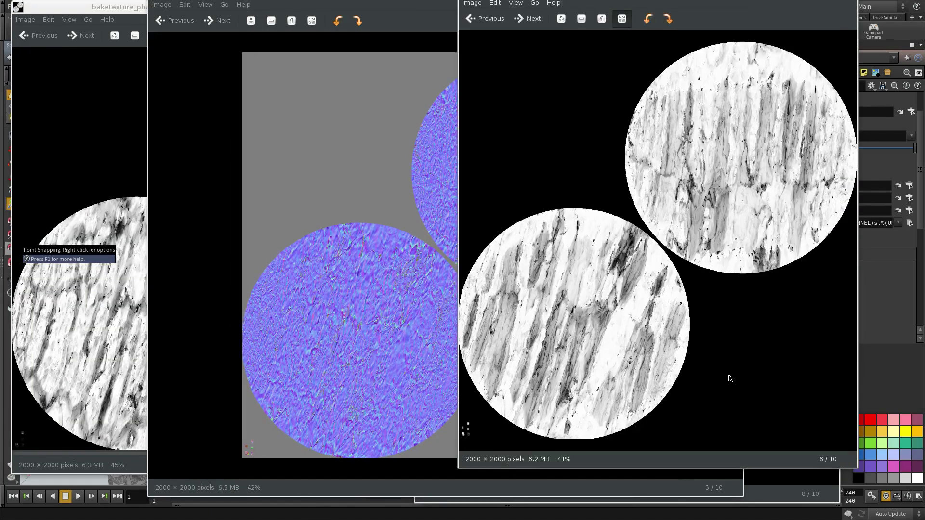
Compare the finished Cv and Oc textures of baketexture_phase_2_for_unreal1 side by side, enlarging the Cv image
{"action": "left_click_drag", "start_coordinate": [66, 363], "coordinate": [64, 360], "text": "alt"}
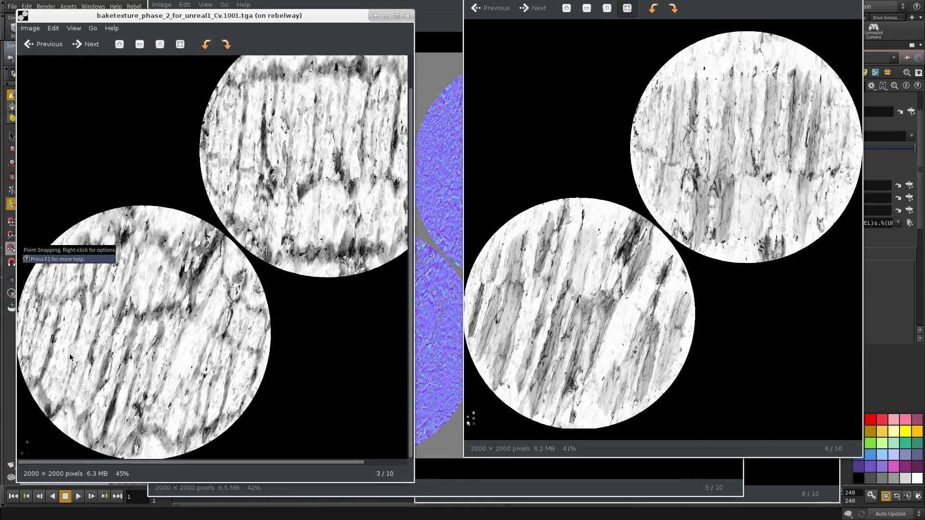
{"action": "scroll", "coordinate": [241, 271], "scroll_direction": "up", "scroll_amount": 5}
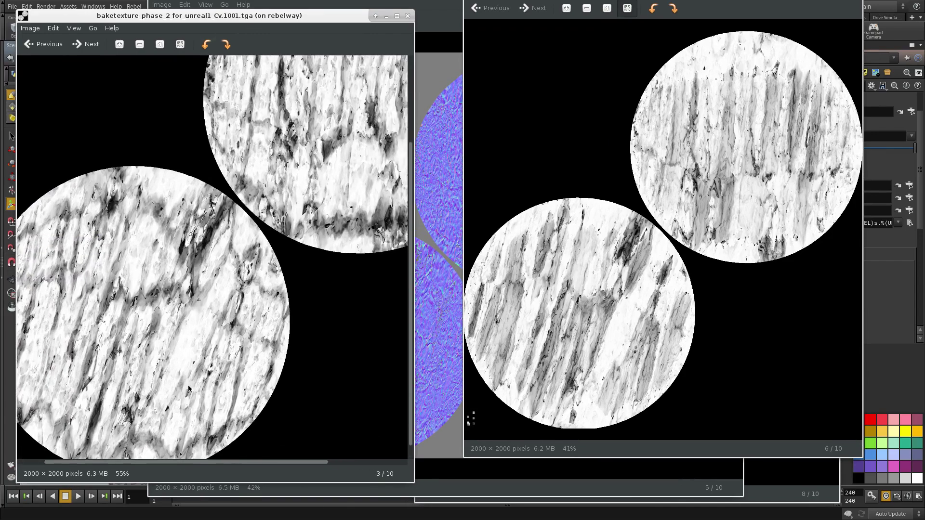
{"action": "left_click_drag", "start_coordinate": [594, 188], "coordinate": [572, 222], "text": "alt"}
{"action": "left_click_drag", "start_coordinate": [645, 81], "coordinate": [744, 76], "text": "alt"}
Arrange the Nt and Vd texture images next to each other and examine the Vd map's details up close
{"action": "left_click", "coordinate": [475, 265]}
{"action": "left_click_drag", "start_coordinate": [549, 285], "coordinate": [313, 308], "text": "alt"}
{"action": "left_click_drag", "start_coordinate": [513, 325], "coordinate": [542, 314], "text": "alt"}
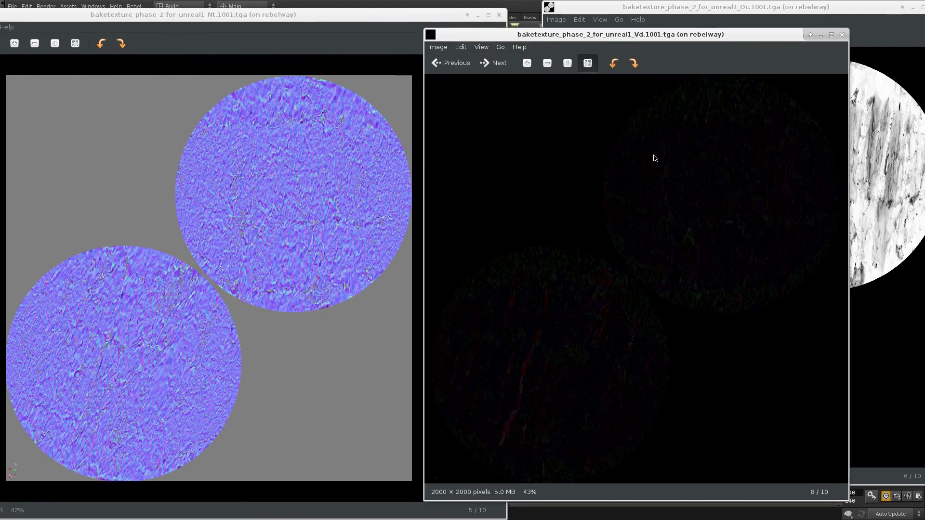
{"action": "scroll", "coordinate": [629, 273], "scroll_direction": "up", "scroll_amount": 1}
{"action": "left_click_drag", "start_coordinate": [619, 372], "coordinate": [642, 280]}
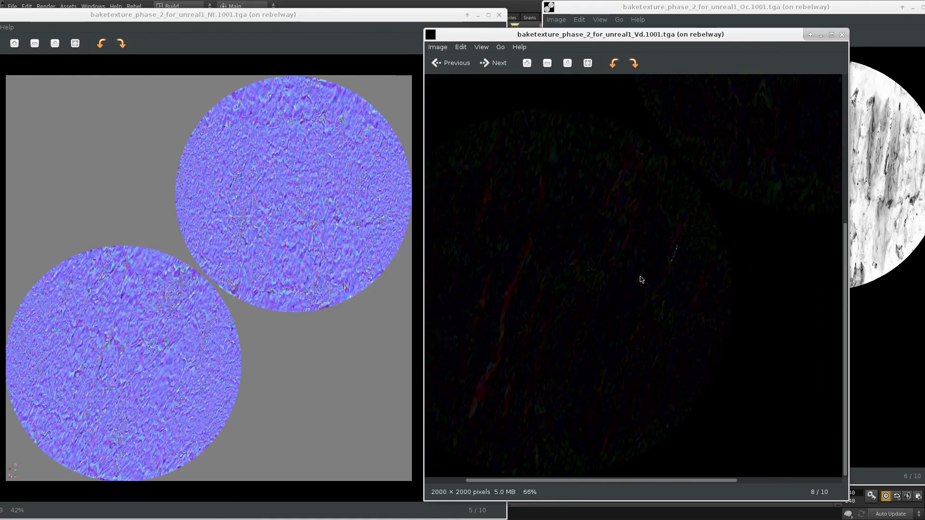
{"action": "scroll", "coordinate": [641, 282], "scroll_direction": "down", "scroll_amount": 5}
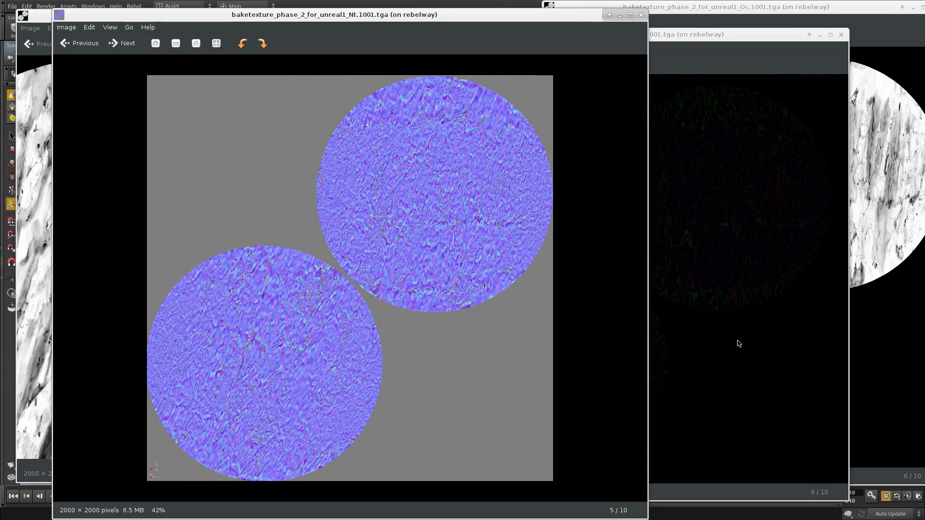
{"action": "left_click", "coordinate": [716, 339]}
{"action": "scroll", "coordinate": [625, 301], "scroll_direction": "up", "scroll_amount": 2}
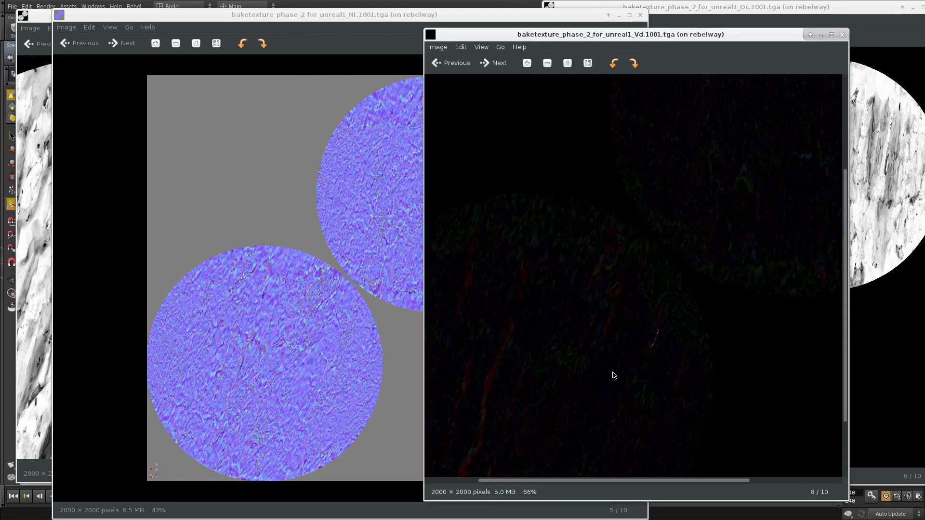
{"action": "scroll", "coordinate": [622, 310], "scroll_direction": "down", "scroll_amount": 1}
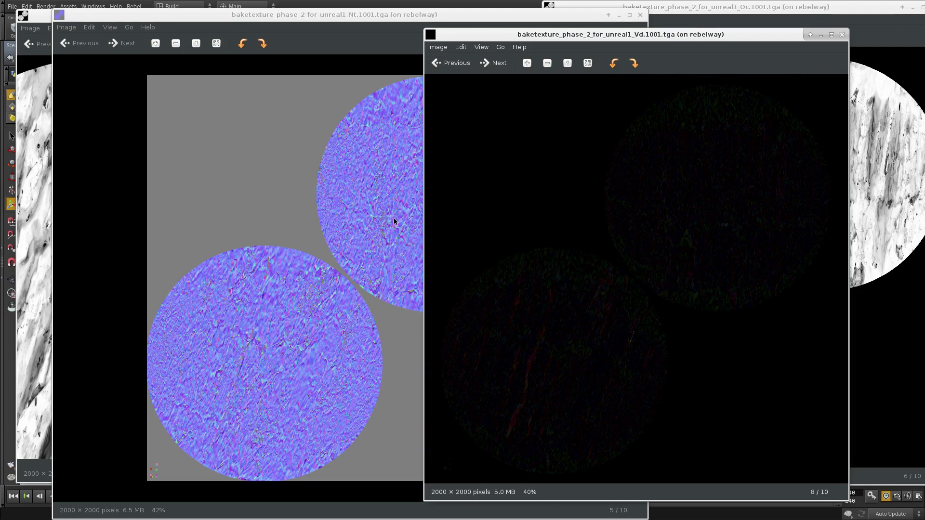
Close the open baked texture images
{"action": "key", "text": "ctrl+w"}
{"action": "key", "text": "ctrl+w"}
{"action": "key", "text": "ctrl+w"}
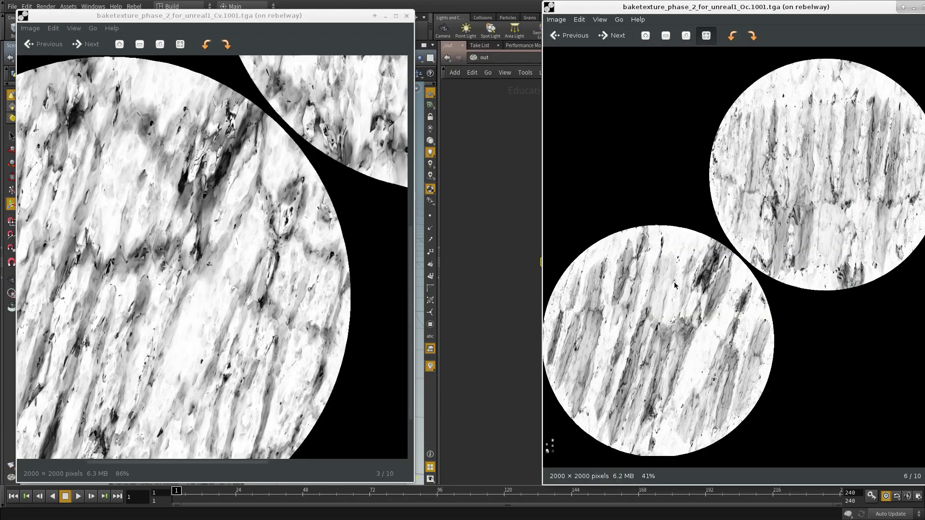
{"action": "key", "text": "ctrl+w"}
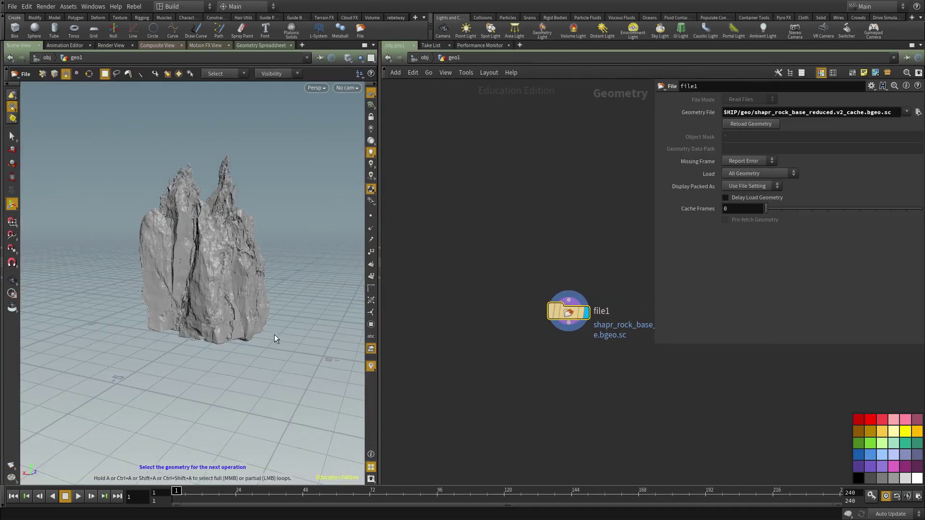
Inspect the shapr_rock_base_reduced geometry in geo1 from several sides and examine its surface detail up close
{"action": "left_click_drag", "start_coordinate": [274, 337], "coordinate": [311, 304]}
{"action": "right_click_drag", "start_coordinate": [264, 302], "coordinate": [328, 279]}
{"action": "left_click_drag", "start_coordinate": [192, 279], "coordinate": [323, 275]}
{"action": "mouse_move", "coordinate": [132, 283]}
{"action": "left_mouse_down"}
{"action": "mouse_move", "coordinate": [227, 303]}
{"action": "mouse_move", "coordinate": [219, 392]}
{"action": "mouse_move", "coordinate": [200, 350]}
{"action": "mouse_move", "coordinate": [150, 352]}
{"action": "left_mouse_up"}
{"action": "key", "text": "w"}
{"action": "middle_click_drag", "start_coordinate": [149, 351], "coordinate": [192, 259]}
{"action": "right_click_drag", "start_coordinate": [192, 259], "coordinate": [169, 306]}
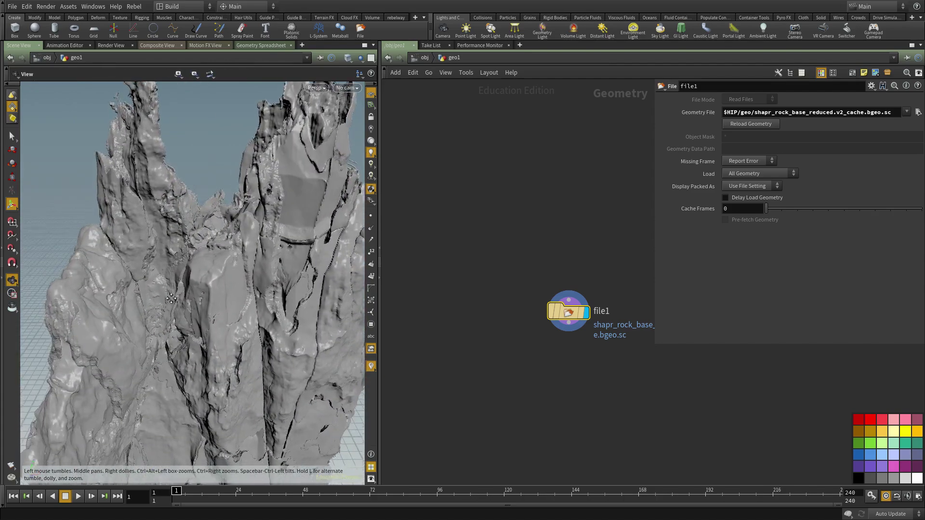
{"action": "middle_click_drag", "start_coordinate": [169, 305], "coordinate": [198, 234]}
{"action": "left_click_drag", "start_coordinate": [198, 234], "coordinate": [215, 262]}
{"action": "right_click_drag", "start_coordinate": [215, 262], "coordinate": [341, 343]}
{"action": "left_click_drag", "start_coordinate": [340, 343], "coordinate": [210, 273]}
{"action": "right_click_drag", "start_coordinate": [210, 273], "coordinate": [185, 262]}
{"action": "left_click_drag", "start_coordinate": [185, 263], "coordinate": [217, 243]}
{"action": "right_click_drag", "start_coordinate": [218, 244], "coordinate": [187, 251]}
{"action": "left_click_drag", "start_coordinate": [187, 250], "coordinate": [222, 262]}
{"action": "middle_click_drag", "start_coordinate": [221, 262], "coordinate": [225, 320]}
{"action": "right_click_drag", "start_coordinate": [225, 320], "coordinate": [170, 326]}
{"action": "left_click_drag", "start_coordinate": [170, 326], "coordinate": [170, 271]}
Check the reduced rock's mesh density in wireframe display from another side, and return to shaded display
{"action": "key", "text": "s"}
{"action": "middle_click_drag", "start_coordinate": [553, 396], "coordinate": [534, 356]}
{"action": "key", "text": "shift+w"}
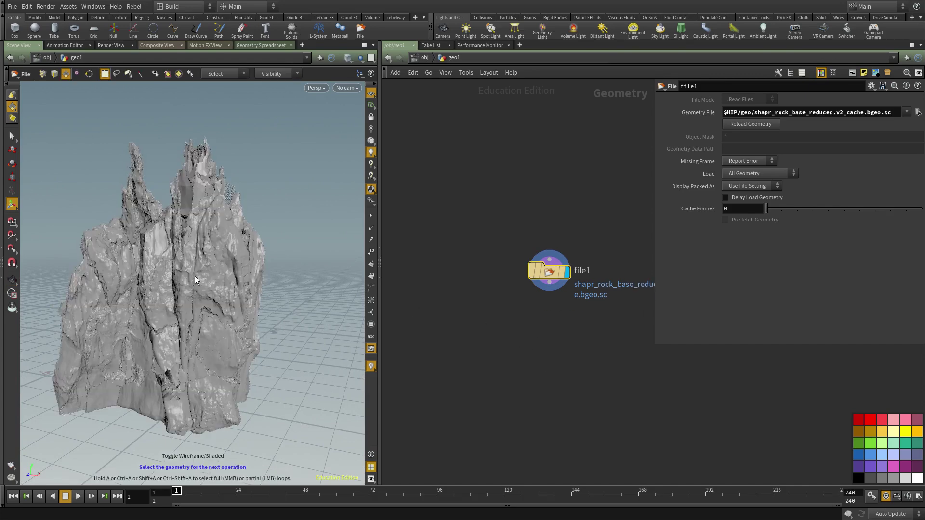
{"action": "left_click_drag", "start_coordinate": [178, 286], "coordinate": [264, 276]}
{"action": "key", "text": "s"}
{"action": "left_click_drag", "start_coordinate": [138, 283], "coordinate": [196, 288]}
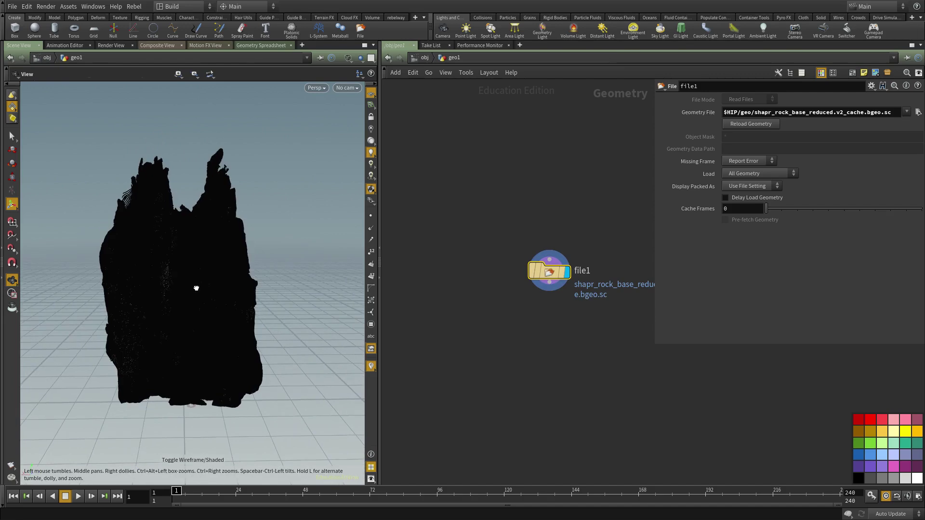
{"action": "key", "text": "s"}
Set the viewport shading to Flat Wire Shaded and inspect the reduced rock from several sides
{"action": "left_click", "coordinate": [348, 59]}
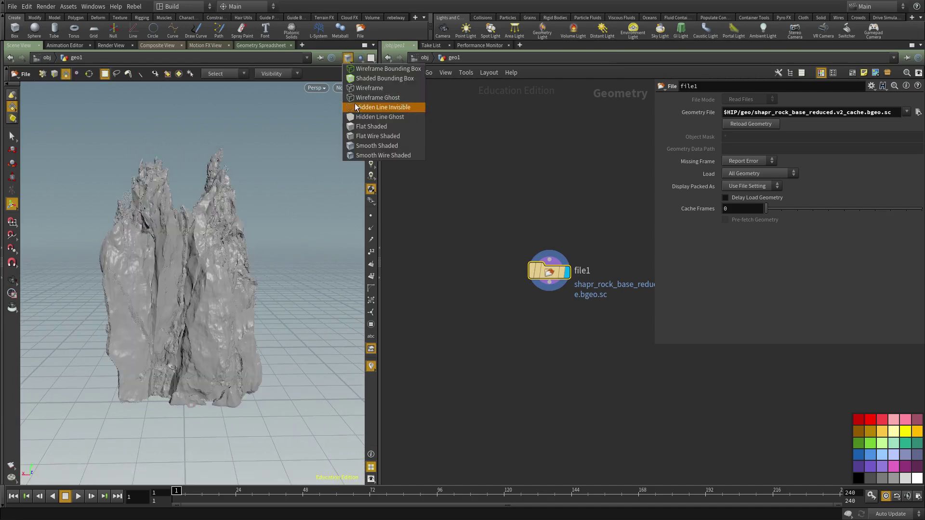
{"action": "left_click", "coordinate": [367, 138]}
{"action": "right_click_drag", "start_coordinate": [207, 237], "coordinate": [130, 251]}
{"action": "mouse_move", "coordinate": [130, 251]}
{"action": "middle_mouse_down"}
{"action": "mouse_move", "coordinate": [150, 274]}
{"action": "mouse_move", "coordinate": [238, 317]}
{"action": "middle_mouse_up"}
{"action": "right_click_drag", "start_coordinate": [238, 317], "coordinate": [198, 326]}
{"action": "middle_click_drag", "start_coordinate": [198, 326], "coordinate": [155, 331]}
{"action": "right_click_drag", "start_coordinate": [155, 331], "coordinate": [129, 298]}
{"action": "left_click_drag", "start_coordinate": [236, 301], "coordinate": [316, 282], "text": "alt"}
{"action": "left_click_drag", "start_coordinate": [177, 298], "coordinate": [241, 300], "text": "alt"}
{"action": "right_click_drag", "start_coordinate": [242, 299], "coordinate": [188, 304], "text": "alt"}
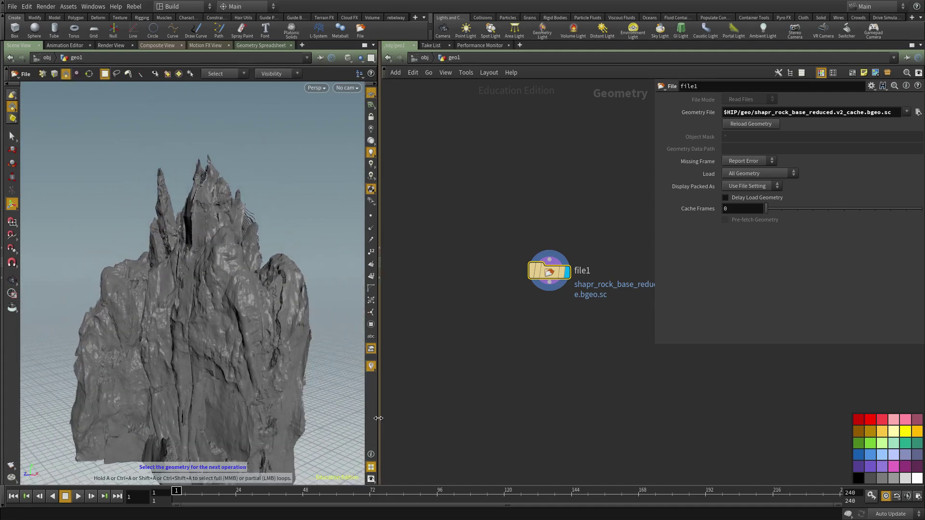
Add a VDB from Polygons node below file1, feed file1 into it and set its voxel size to 0.05
{"action": "left_click_drag", "start_coordinate": [379, 418], "coordinate": [432, 414]}
{"action": "key", "text": "Tab"}
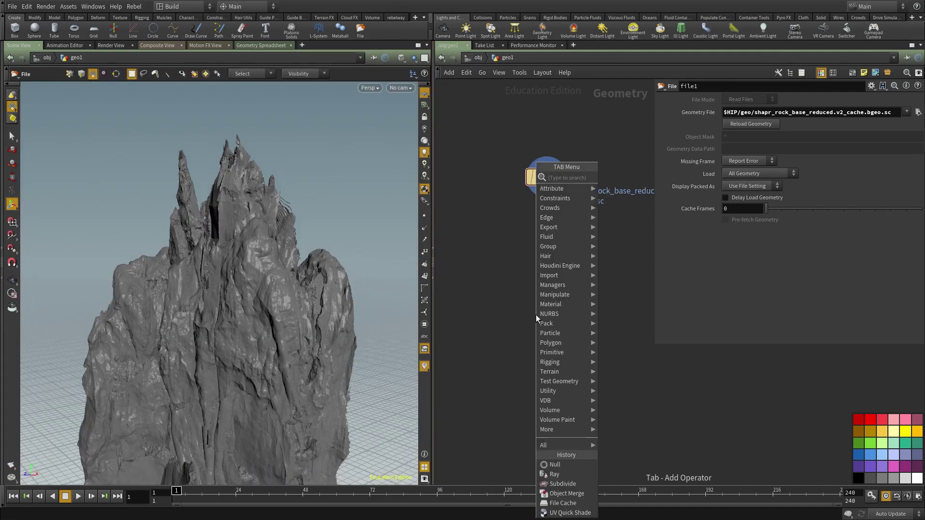
{"action": "type", "text": "vdb fr"}
{"action": "left_click", "coordinate": [629, 206]}
{"action": "left_click", "coordinate": [575, 294]}
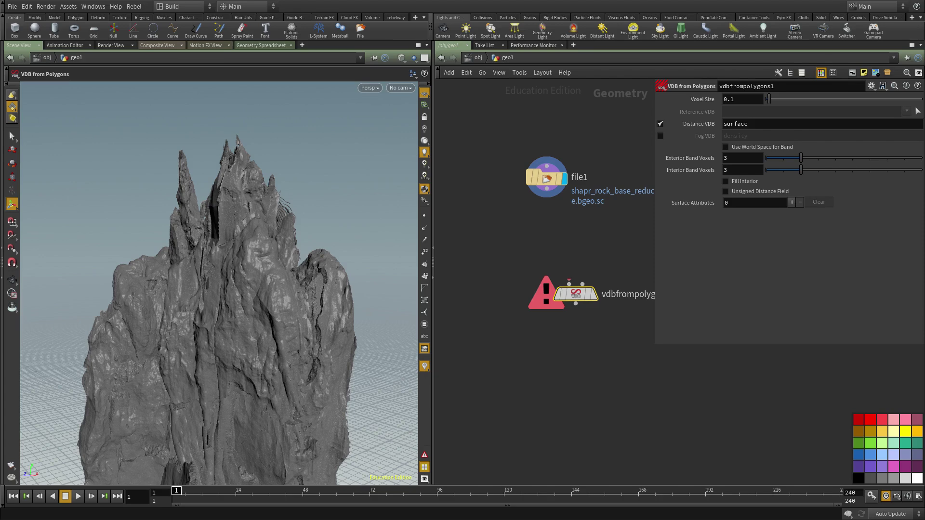
{"action": "left_click", "coordinate": [557, 456]}
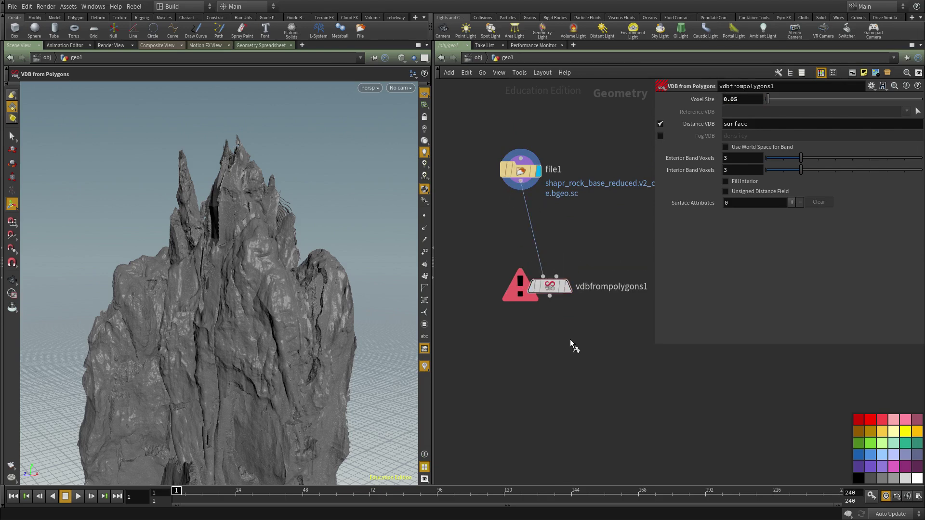
Display the vdbfrompolygons1 output and inspect the voxelized rock from several sides
{"action": "key", "text": "r"}
{"action": "middle_click_drag", "start_coordinate": [574, 337], "coordinate": [560, 357]}
{"action": "right_click_drag", "start_coordinate": [339, 327], "coordinate": [285, 313], "text": "alt"}
{"action": "left_click_drag", "start_coordinate": [285, 314], "coordinate": [352, 303]}
{"action": "middle_click_drag", "start_coordinate": [308, 301], "coordinate": [299, 241], "text": "alt"}
{"action": "left_click_drag", "start_coordinate": [260, 258], "coordinate": [409, 308], "text": "alt"}
{"action": "middle_click_drag", "start_coordinate": [486, 368], "coordinate": [489, 322]}
{"action": "left_click_drag", "start_coordinate": [433, 397], "coordinate": [335, 397]}
{"action": "middle_click_drag", "start_coordinate": [517, 321], "coordinate": [513, 336]}
{"action": "left_click_drag", "start_coordinate": [240, 289], "coordinate": [338, 318]}
Add a Convert VDB node fed by vdbfrompolygons1, display it and set it to convert to Polygons
{"action": "key", "text": "Tab"}
{"action": "type", "text": "convert"}
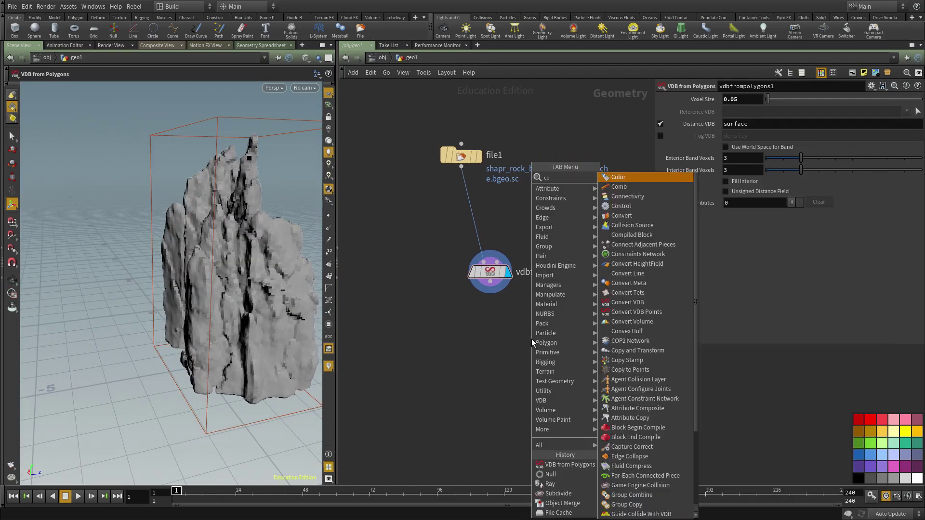
{"action": "key", "text": "Down"}
{"action": "key", "text": "Down"}
{"action": "key", "text": "Down"}
{"action": "key", "text": "Down"}
{"action": "key", "text": "Down"}
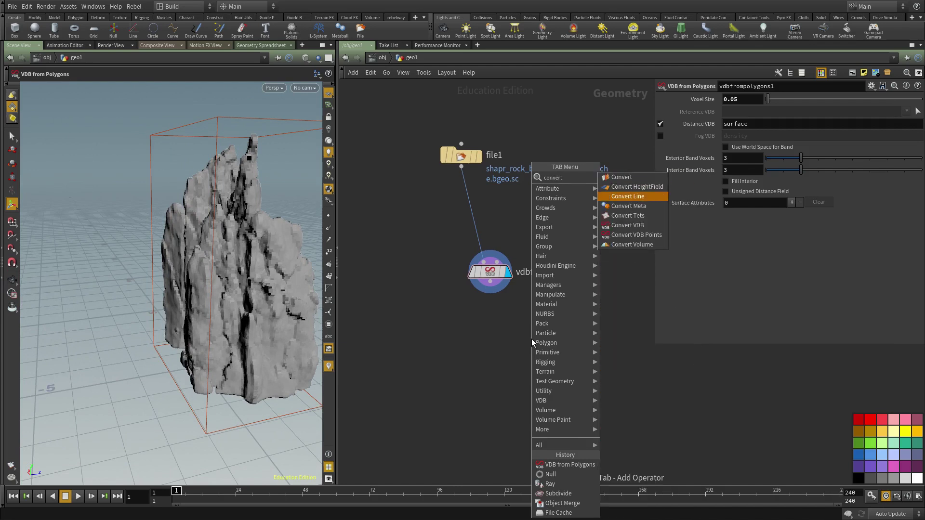
{"action": "key", "text": "Return"}
{"action": "left_click", "coordinate": [531, 339]}
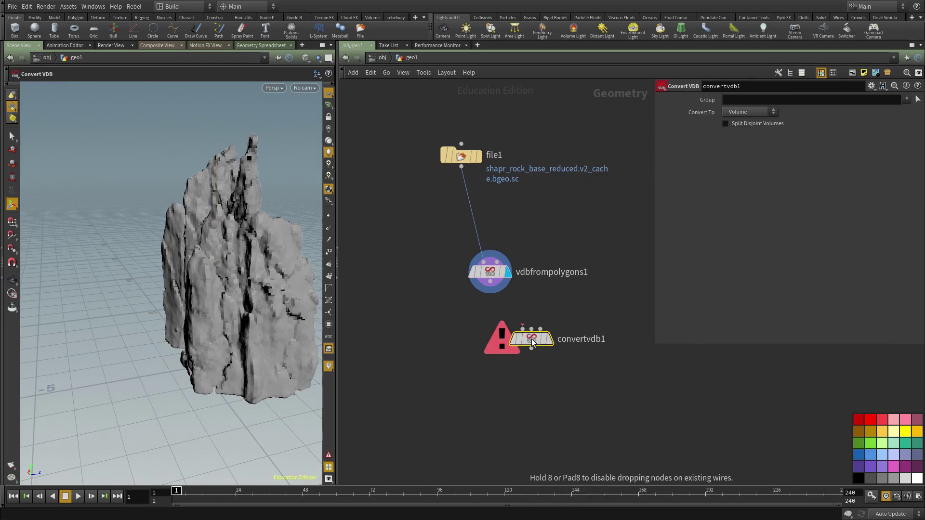
{"action": "left_click", "coordinate": [549, 339]}
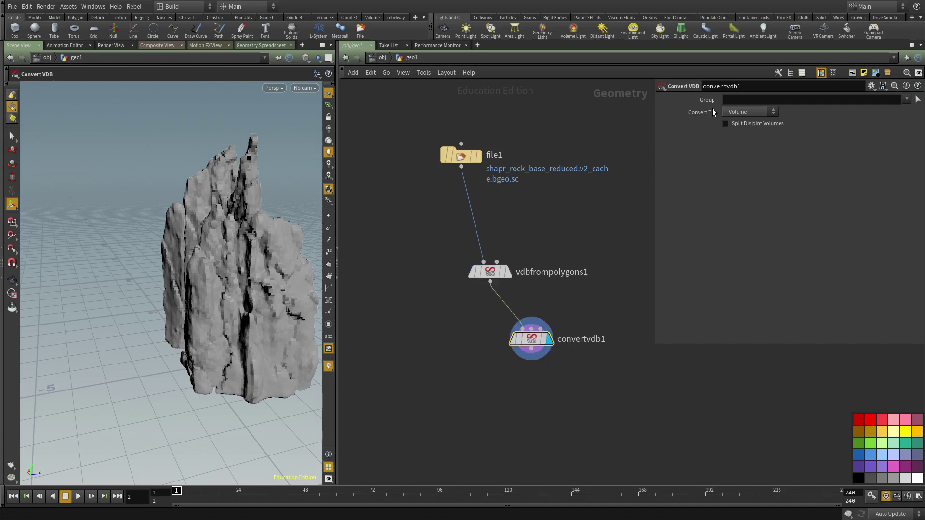
{"action": "left_click", "coordinate": [744, 140]}
Examine the converted rock mesh and compare it with the file1 and vdbfrompolygons1 outputs, ending with convertvdb1 displayed
{"action": "left_click_drag", "start_coordinate": [214, 264], "coordinate": [244, 261], "text": "alt"}
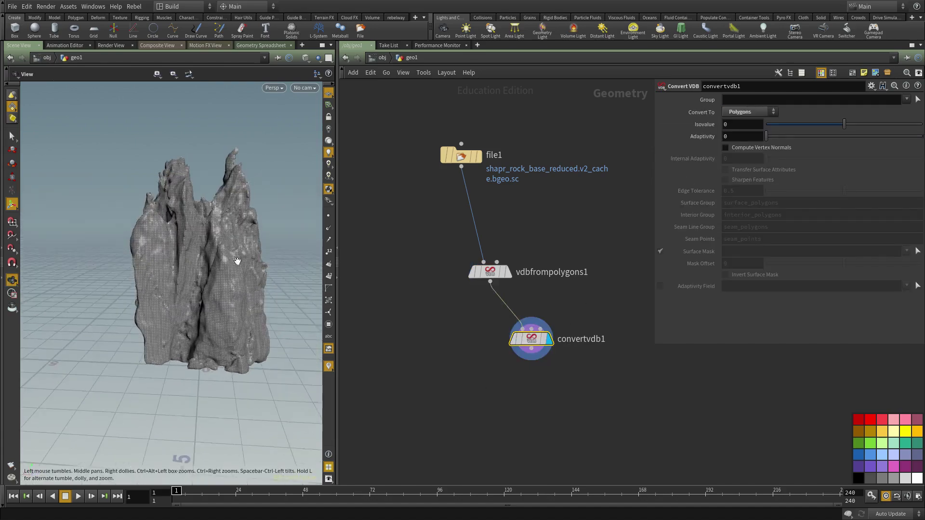
{"action": "right_click_drag", "start_coordinate": [243, 261], "coordinate": [273, 249], "text": "alt"}
{"action": "mouse_move", "coordinate": [273, 248]}
{"action": "left_mouse_down", "text": "alt"}
{"action": "mouse_move", "coordinate": [188, 246]}
{"action": "mouse_move", "coordinate": [166, 290]}
{"action": "mouse_move", "coordinate": [175, 326]}
{"action": "mouse_move", "coordinate": [211, 275]}
{"action": "mouse_move", "coordinate": [343, 271]}
{"action": "left_mouse_up", "text": "alt"}
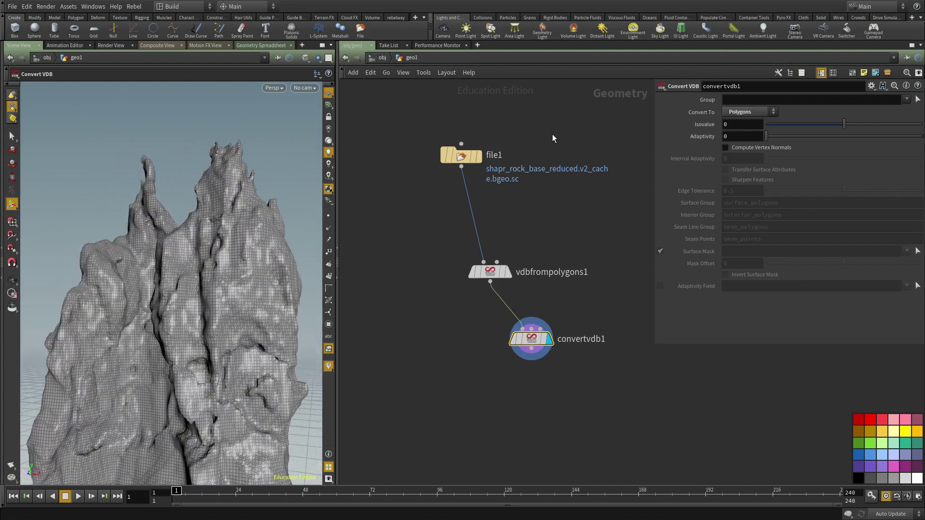
{"action": "key", "text": "r"}
{"action": "left_click_drag", "start_coordinate": [530, 207], "coordinate": [373, 123]}
{"action": "middle_click_drag", "start_coordinate": [397, 281], "coordinate": [394, 307]}
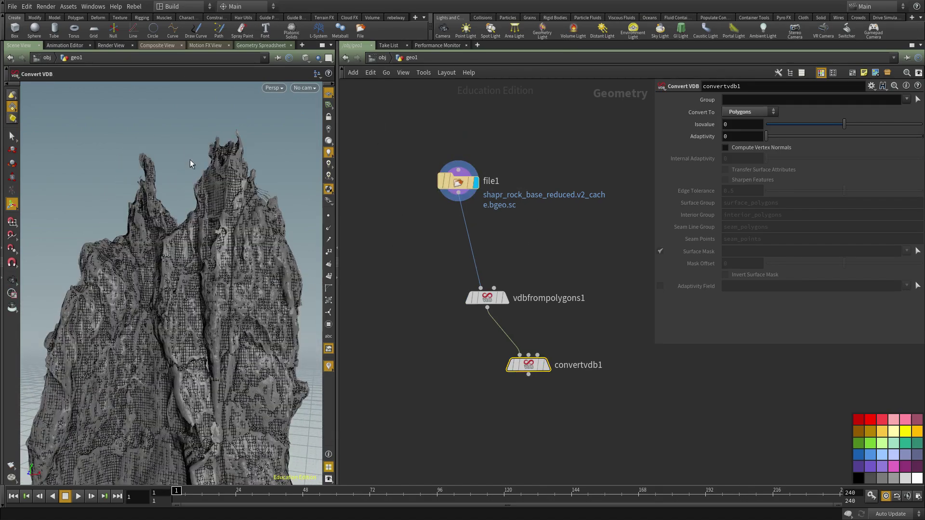
{"action": "left_click_drag", "start_coordinate": [594, 333], "coordinate": [428, 266]}
{"action": "key", "text": "r"}
{"action": "left_click_drag", "start_coordinate": [562, 264], "coordinate": [434, 340]}
{"action": "middle_click_drag", "start_coordinate": [432, 339], "coordinate": [435, 300]}
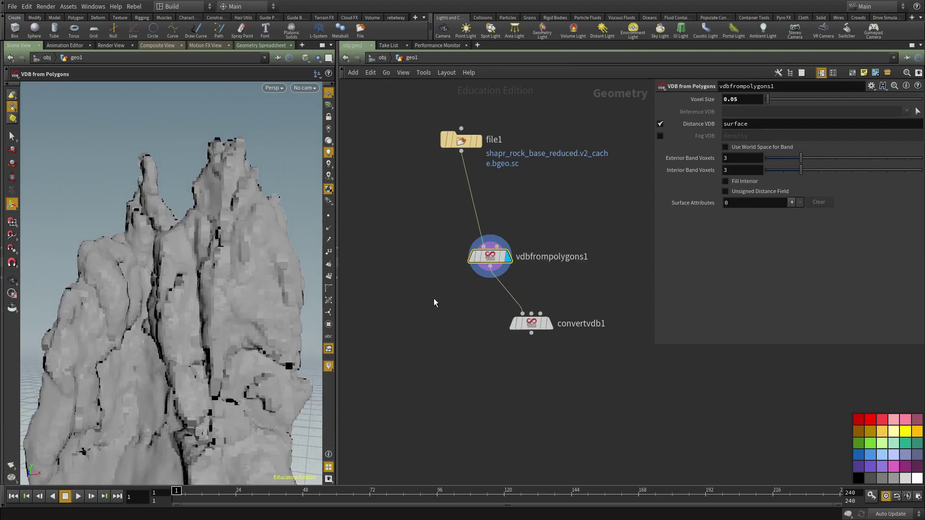
{"action": "key", "text": "r"}
{"action": "left_click_drag", "start_coordinate": [435, 299], "coordinate": [571, 361]}
{"action": "left_click", "coordinate": [531, 323]}
{"action": "left_click_drag", "start_coordinate": [219, 323], "coordinate": [261, 283], "text": "alt"}
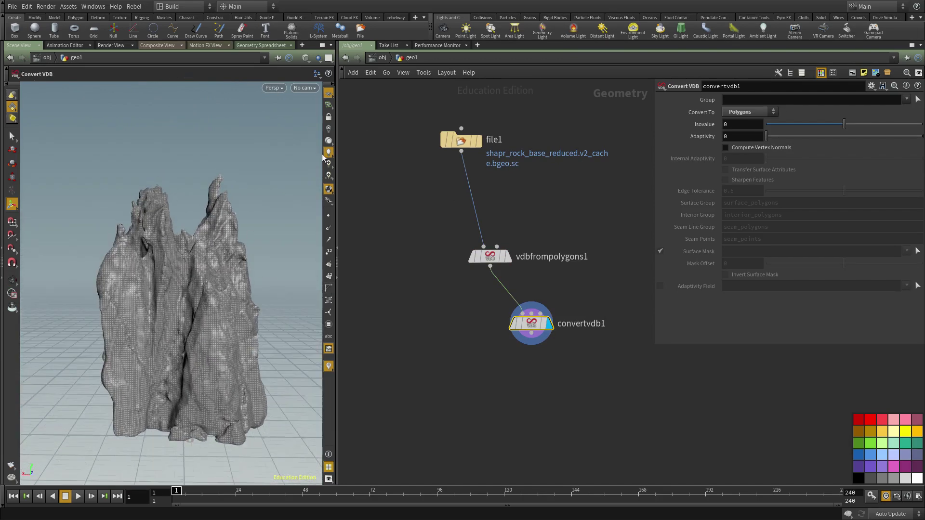
Overlay file1 as a template on the convertvdb1 mesh and compare the two rock surfaces up close
{"action": "left_click_drag", "start_coordinate": [531, 327], "coordinate": [508, 355]}
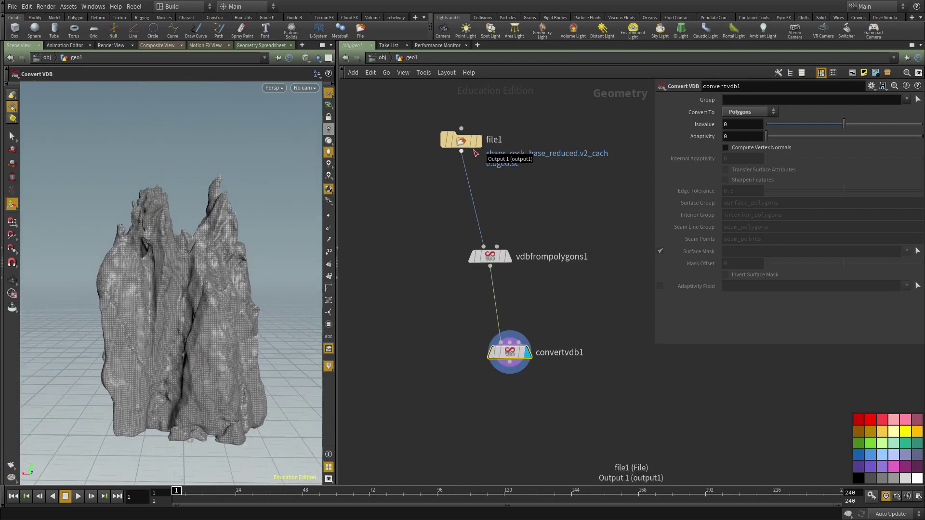
{"action": "mouse_move", "coordinate": [474, 147]}
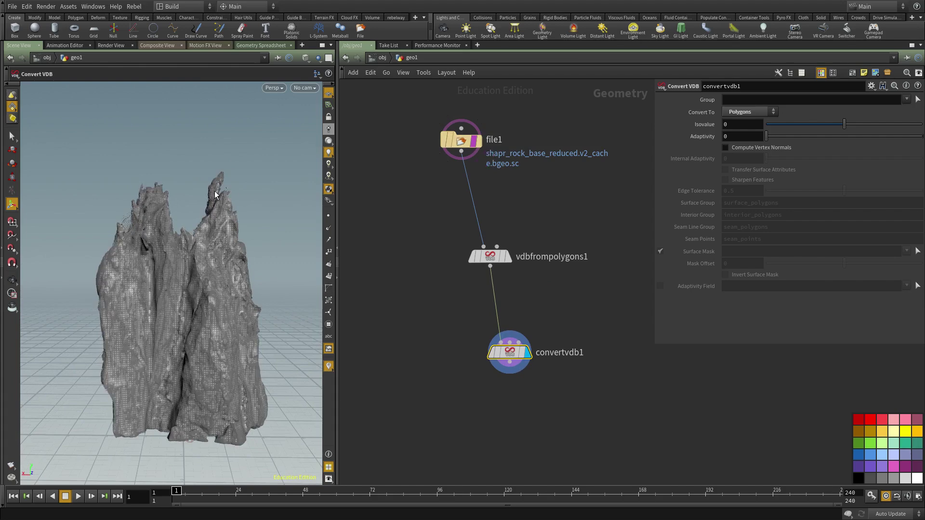
{"action": "left_click_drag", "start_coordinate": [216, 191], "coordinate": [243, 198], "text": "alt"}
{"action": "right_click_drag", "start_coordinate": [243, 198], "coordinate": [181, 155], "text": "alt"}
{"action": "middle_click_drag", "start_coordinate": [182, 155], "coordinate": [204, 307], "text": "alt"}
{"action": "left_click_drag", "start_coordinate": [205, 307], "coordinate": [173, 243], "text": "alt"}
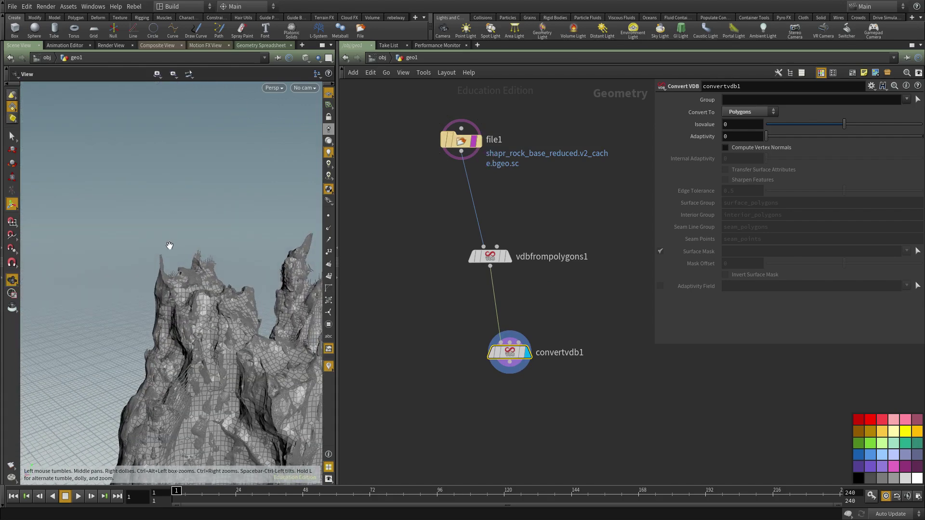
{"action": "middle_click_drag", "start_coordinate": [184, 299], "coordinate": [194, 234], "text": "alt"}
{"action": "right_click_drag", "start_coordinate": [194, 234], "coordinate": [164, 251], "text": "alt"}
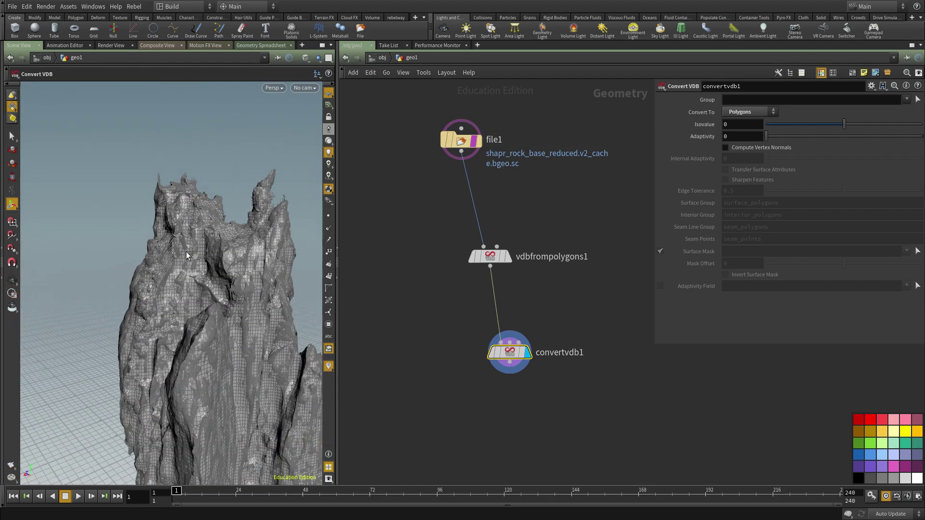
{"action": "left_click", "coordinate": [473, 146]}
Inspect the convertvdb1 polygon mesh in an enlarged viewport from its peaks down to its base
{"action": "middle_click_drag", "start_coordinate": [565, 290], "coordinate": [567, 244]}
{"action": "mouse_move", "coordinate": [181, 285]}
{"action": "left_mouse_down", "text": "alt"}
{"action": "mouse_move", "coordinate": [194, 331]}
{"action": "mouse_move", "coordinate": [205, 322]}
{"action": "mouse_move", "coordinate": [178, 302]}
{"action": "left_mouse_up", "text": "alt"}
{"action": "middle_click_drag", "start_coordinate": [544, 412], "coordinate": [546, 369]}
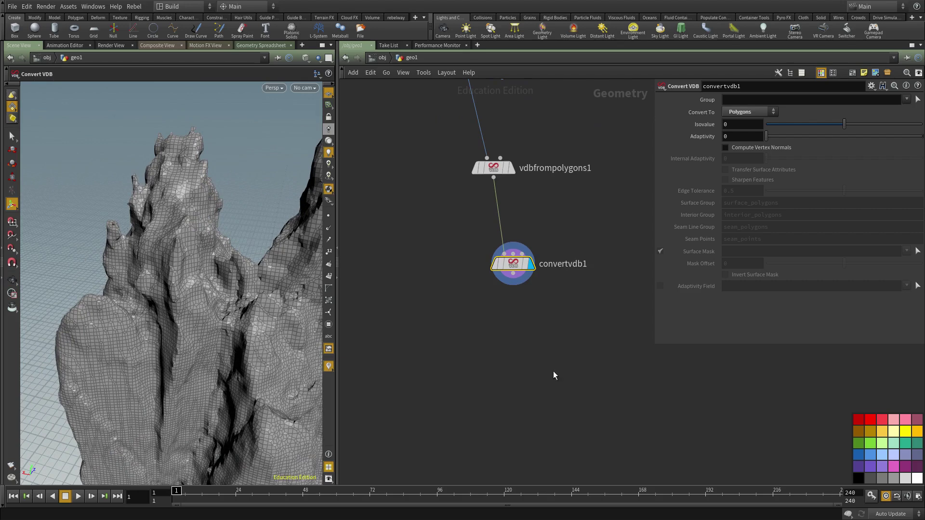
{"action": "right_click_drag", "start_coordinate": [249, 323], "coordinate": [218, 351], "text": "alt"}
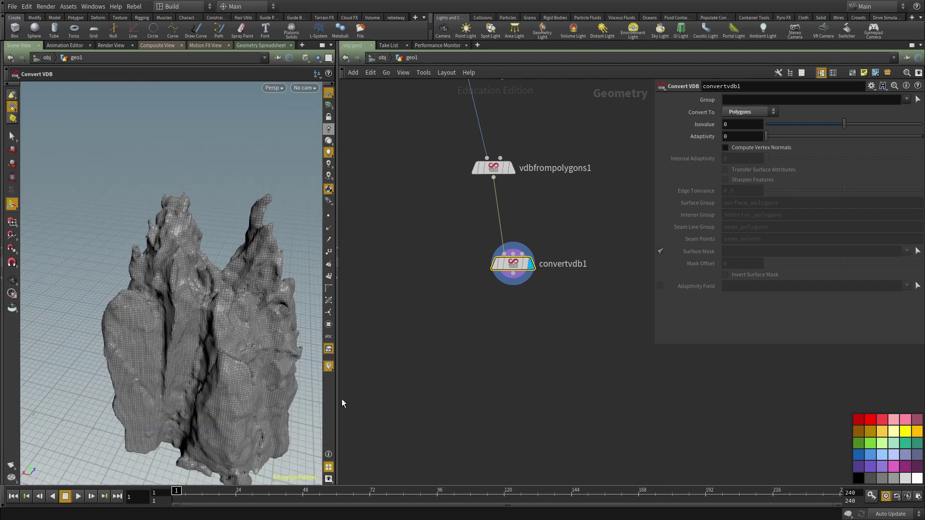
{"action": "left_click_drag", "start_coordinate": [338, 398], "coordinate": [463, 386]}
{"action": "left_click_drag", "start_coordinate": [257, 326], "coordinate": [218, 332], "text": "alt"}
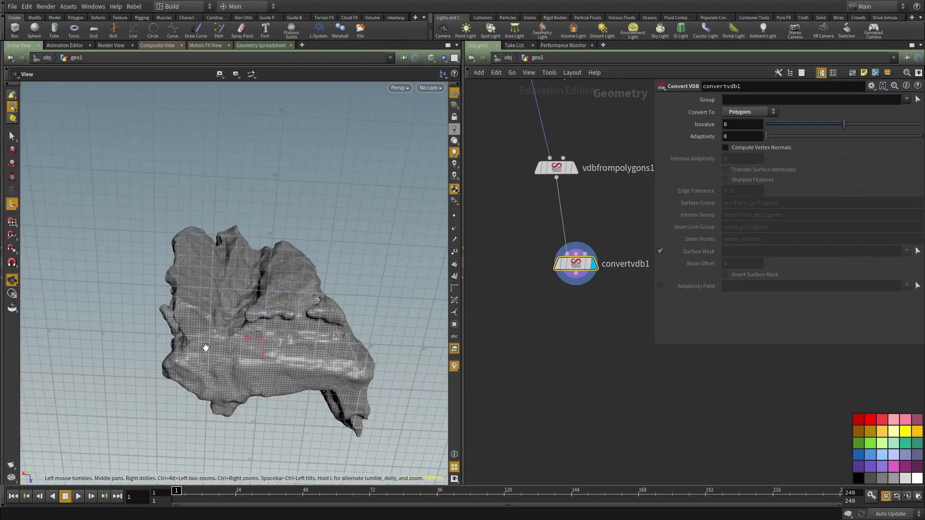
{"action": "key", "text": "Escape"}
{"action": "left_click_drag", "start_coordinate": [274, 366], "coordinate": [252, 273]}
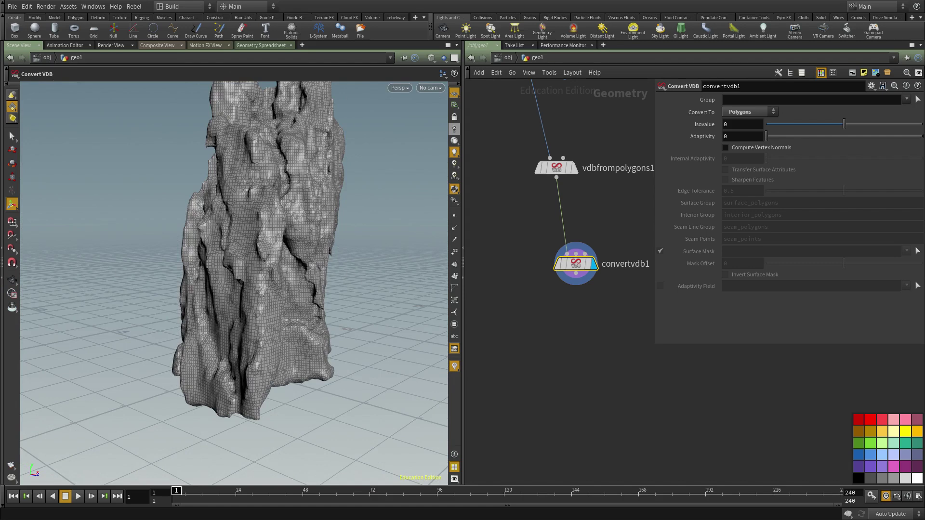
{"action": "middle_click_drag", "start_coordinate": [517, 351], "coordinate": [517, 356]}
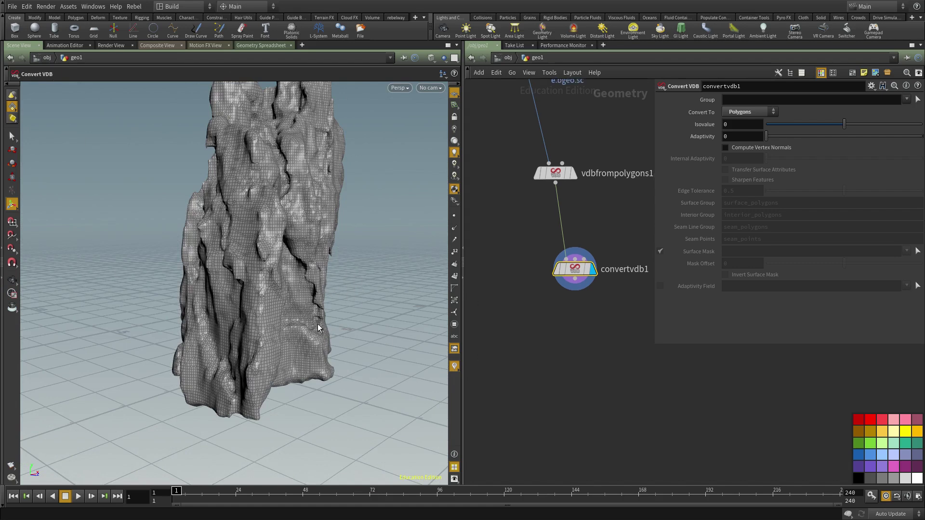
{"action": "key", "text": "Escape"}
{"action": "left_click_drag", "start_coordinate": [308, 328], "coordinate": [320, 362]}
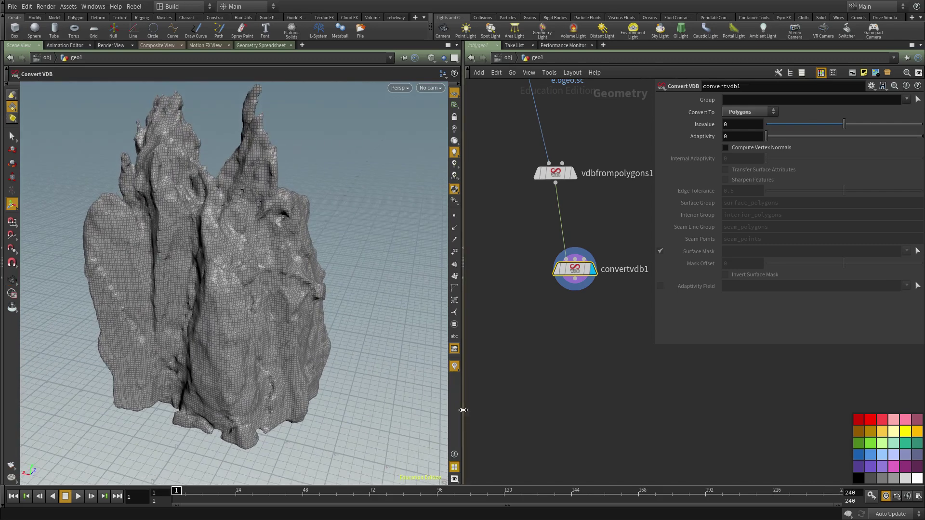
Add a second VDB from Polygons node, feed convertvdb1 into it and display its output
{"action": "left_click_drag", "start_coordinate": [463, 410], "coordinate": [318, 405]}
{"action": "middle_click_drag", "start_coordinate": [515, 375], "coordinate": [471, 349]}
{"action": "key", "text": "Tab"}
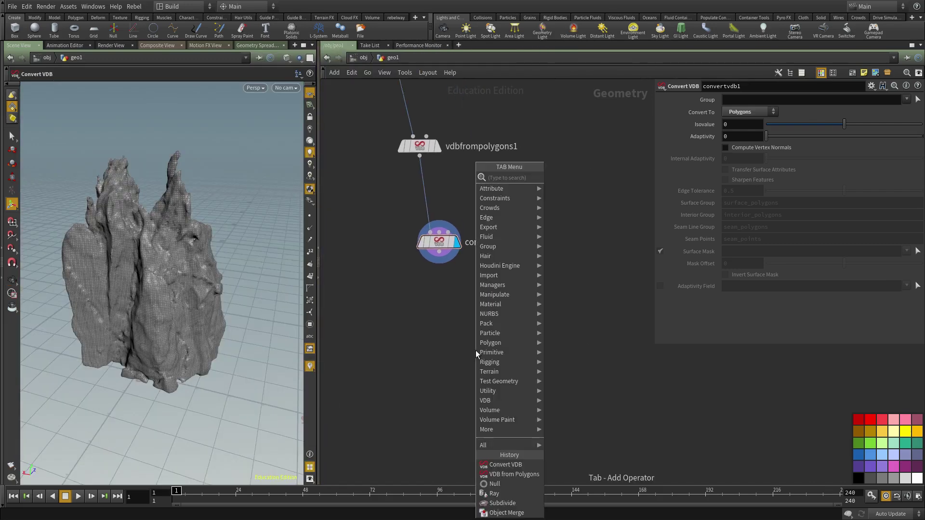
{"action": "mouse_move", "coordinate": [487, 400]}
{"action": "left_click", "coordinate": [581, 204]}
{"action": "left_click", "coordinate": [543, 295]}
{"action": "left_click_drag", "start_coordinate": [536, 284], "coordinate": [439, 252]}
{"action": "key", "text": "r"}
{"action": "middle_click_drag", "start_coordinate": [539, 338], "coordinate": [532, 365]}
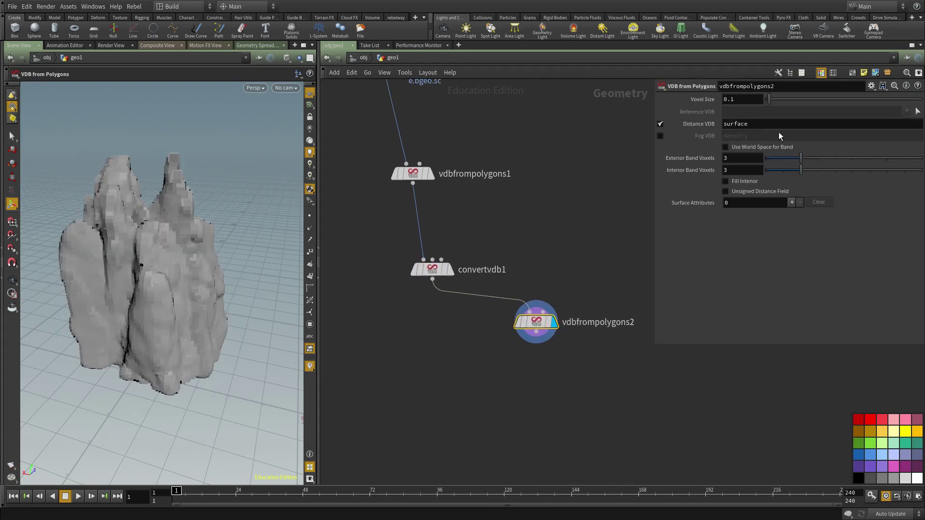
Switch vdbfrompolygons2 from a distance VDB to a density fog VDB with Fill Interior enabled
{"action": "left_click", "coordinate": [660, 124]}
{"action": "key", "text": "Escape"}
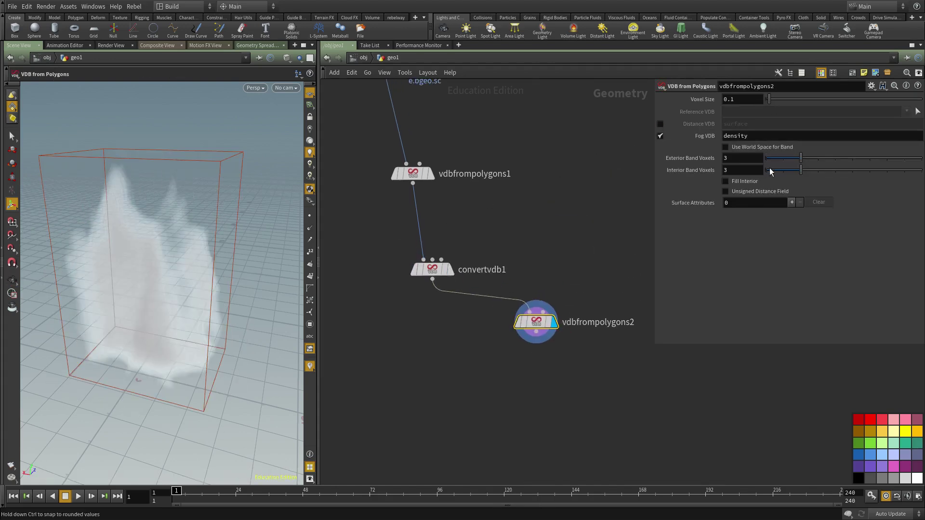
{"action": "middle_click_drag", "start_coordinate": [548, 245], "coordinate": [558, 221]}
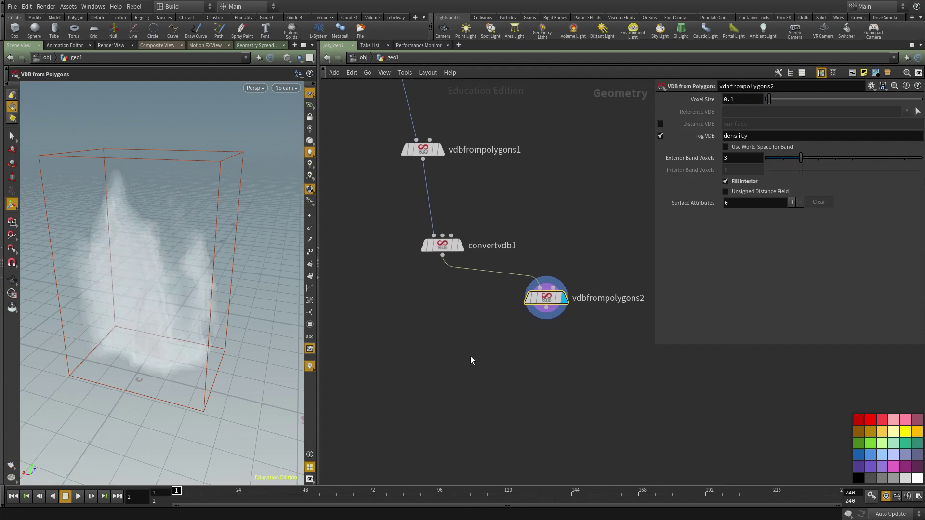
Add a Scatter node fed by vdbfrompolygons2, force its total count to 10 and display the points
{"action": "middle_click_drag", "start_coordinate": [531, 391], "coordinate": [537, 336]}
{"action": "left_click", "coordinate": [537, 336]}
{"action": "key", "text": "Tab"}
{"action": "type", "text": "sc"}
{"action": "left_click", "coordinate": [632, 195]}
{"action": "left_click", "coordinate": [563, 334]}
{"action": "left_click_drag", "start_coordinate": [551, 263], "coordinate": [597, 308]}
{"action": "type", "text": "10"}
{"action": "key", "text": "Return"}
{"action": "middle_click_drag", "start_coordinate": [491, 377], "coordinate": [502, 374]}
{"action": "key", "text": "r"}
Add a Cluster Points node beside the scatter branch and connect convertvdb1 to its first input
{"action": "middle_click_drag", "start_coordinate": [470, 340], "coordinate": [464, 309]}
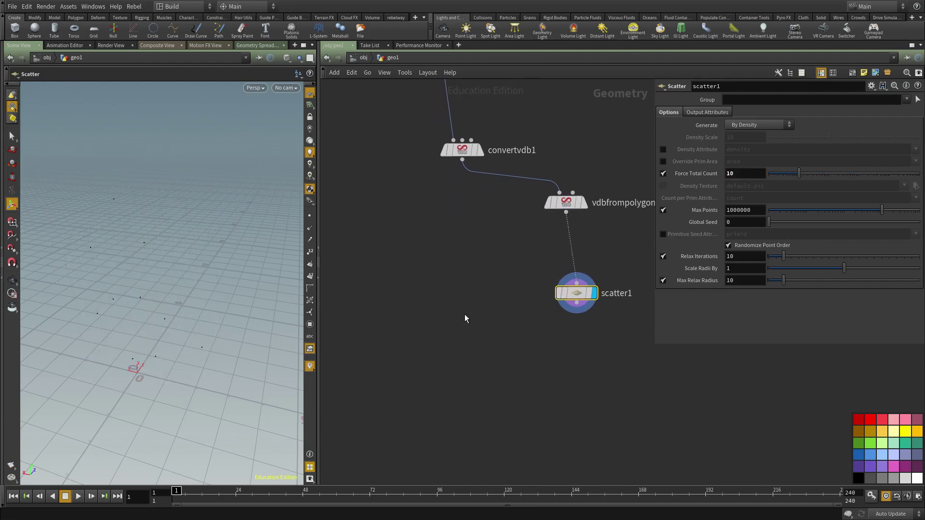
{"action": "key", "text": "Tab"}
{"action": "key", "text": "Escape"}
{"action": "key", "text": "Tab"}
{"action": "type", "text": "cluster"}
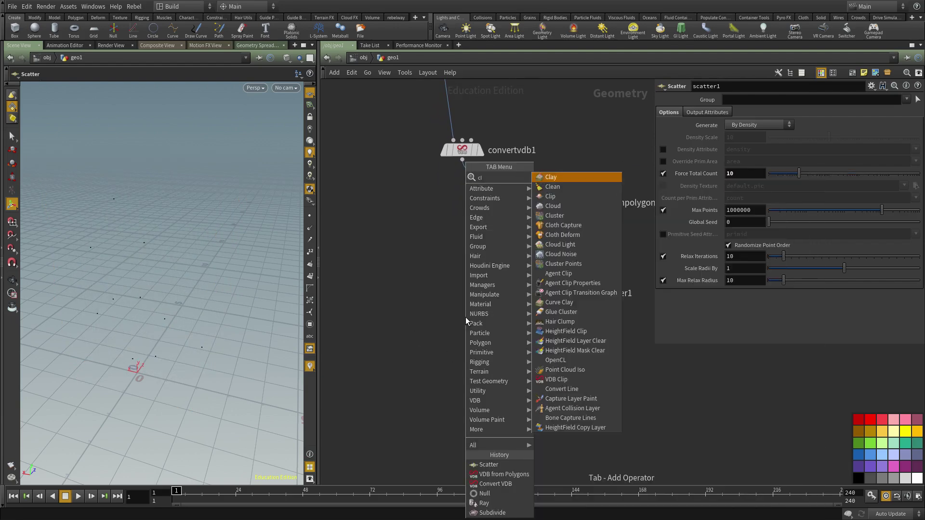
{"action": "key", "text": "Return"}
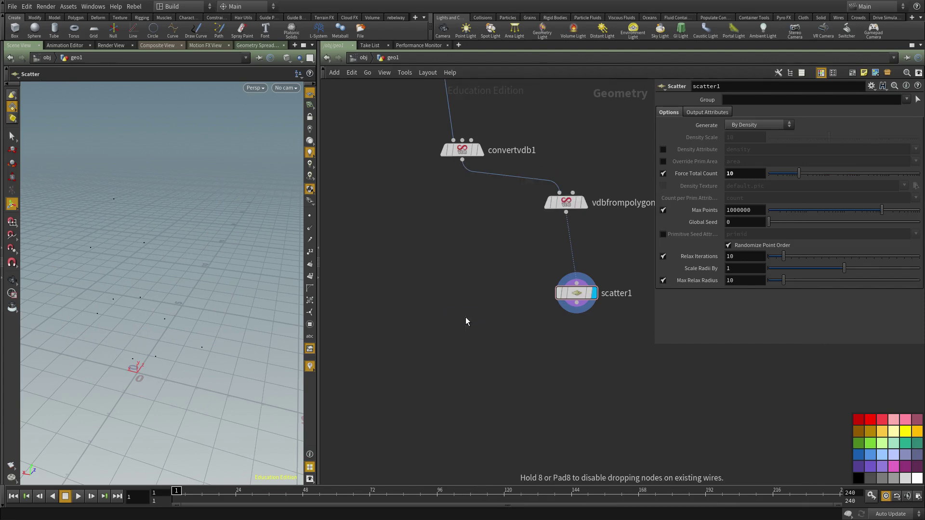
{"action": "left_click", "coordinate": [466, 319]}
{"action": "left_click_drag", "start_coordinate": [466, 320], "coordinate": [466, 372]}
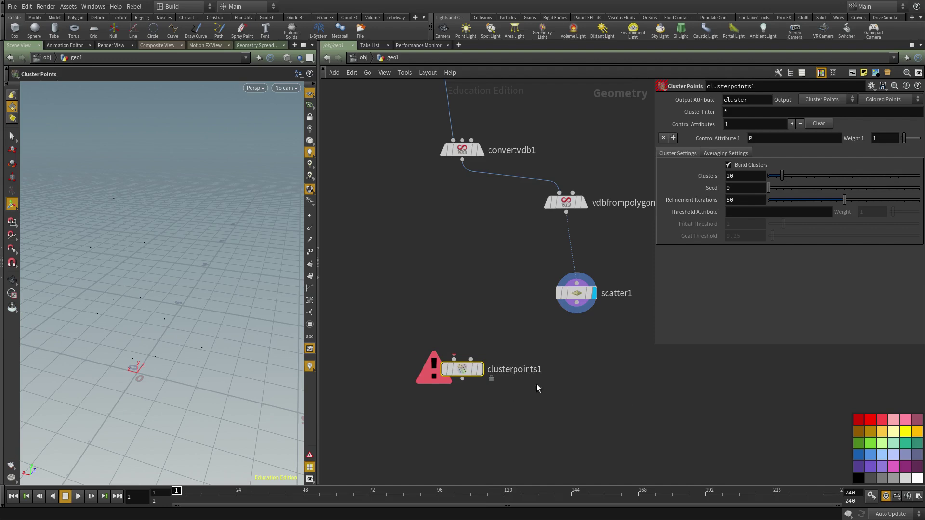
{"action": "left_click", "coordinate": [454, 359]}
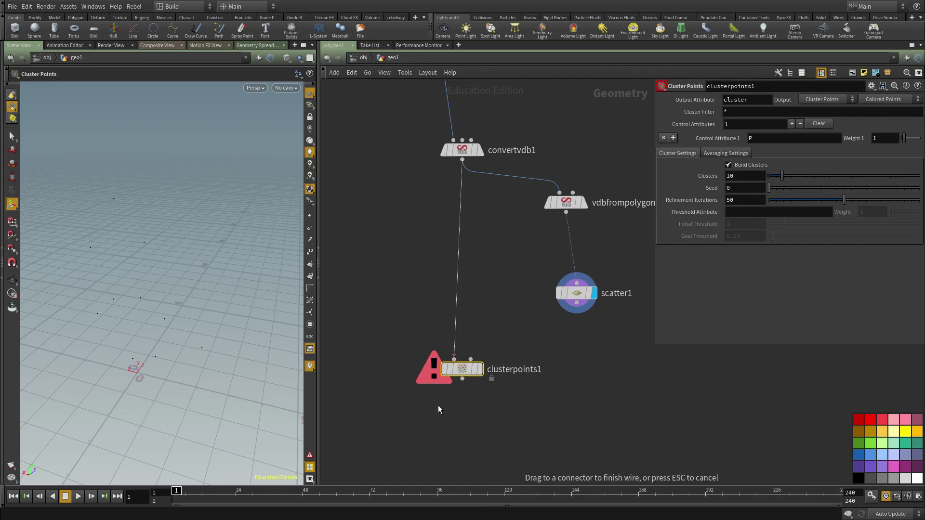
Display the clusterpoints1 output and examine the coloured clusters on the rock from several sides
{"action": "left_click", "coordinate": [480, 369]}
{"action": "middle_click_drag", "start_coordinate": [500, 277], "coordinate": [496, 309]}
{"action": "left_click_drag", "start_coordinate": [230, 326], "coordinate": [241, 285], "text": "alt"}
{"action": "left_click_drag", "start_coordinate": [135, 295], "coordinate": [94, 315], "text": "alt"}
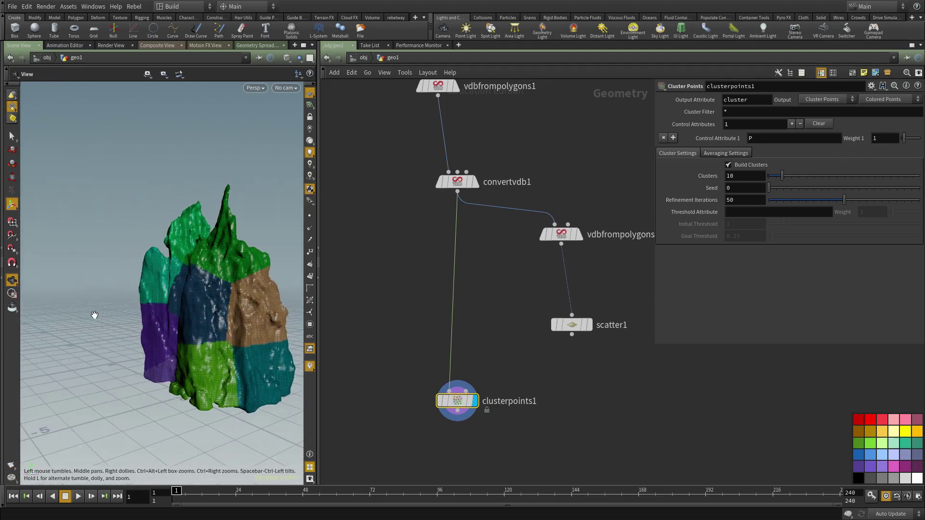
{"action": "left_click_drag", "start_coordinate": [246, 366], "coordinate": [184, 333], "text": "alt"}
{"action": "scroll", "coordinate": [171, 343], "scroll_direction": "up", "scroll_amount": 6}
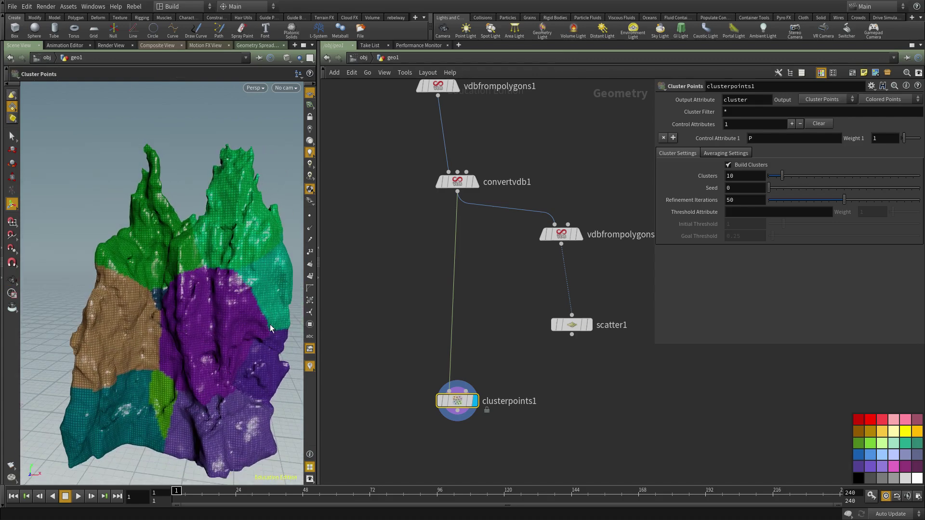
{"action": "left_click_drag", "start_coordinate": [261, 350], "coordinate": [188, 328], "text": "alt"}
{"action": "scroll", "coordinate": [196, 296], "scroll_direction": "up", "scroll_amount": 5}
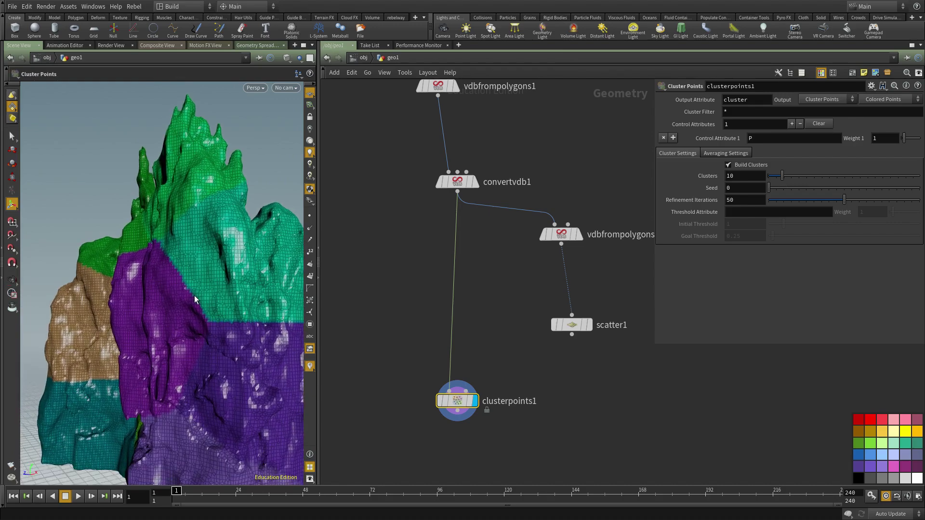
{"action": "left_click_drag", "start_coordinate": [187, 380], "coordinate": [139, 380], "text": "alt"}
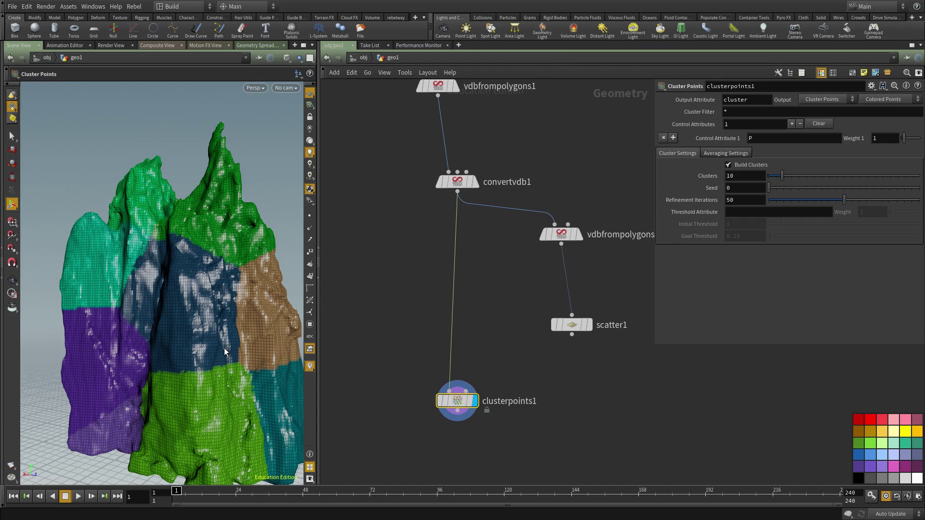
{"action": "left_click_drag", "start_coordinate": [228, 323], "coordinate": [189, 327], "text": "alt"}
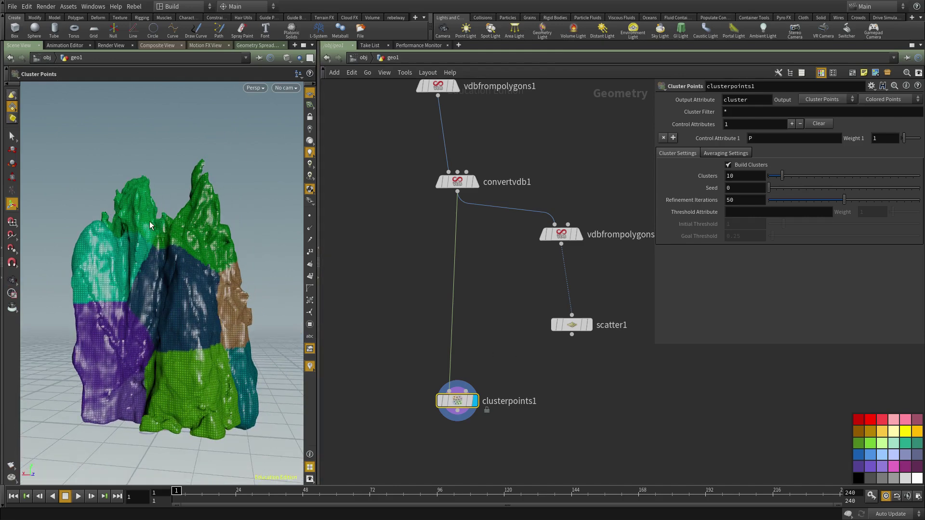
{"action": "left_click_drag", "start_coordinate": [131, 299], "coordinate": [174, 306]}
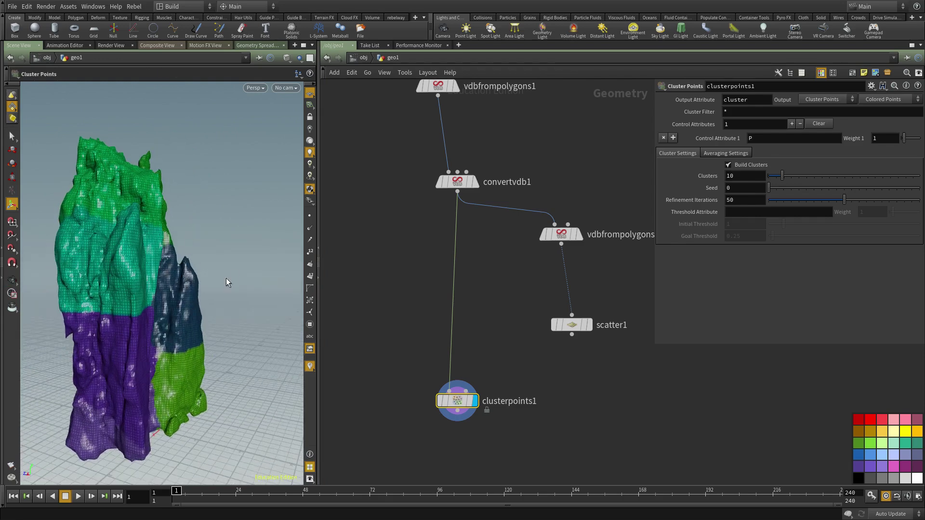
Connect the scatter1 output to the second input of clusterpoints1
{"action": "middle_click_drag", "start_coordinate": [632, 414], "coordinate": [556, 393]}
{"action": "left_click", "coordinate": [561, 383]}
{"action": "left_click", "coordinate": [543, 321]}
{"action": "left_click", "coordinate": [437, 376]}
{"action": "middle_click_drag", "start_coordinate": [506, 420], "coordinate": [521, 384]}
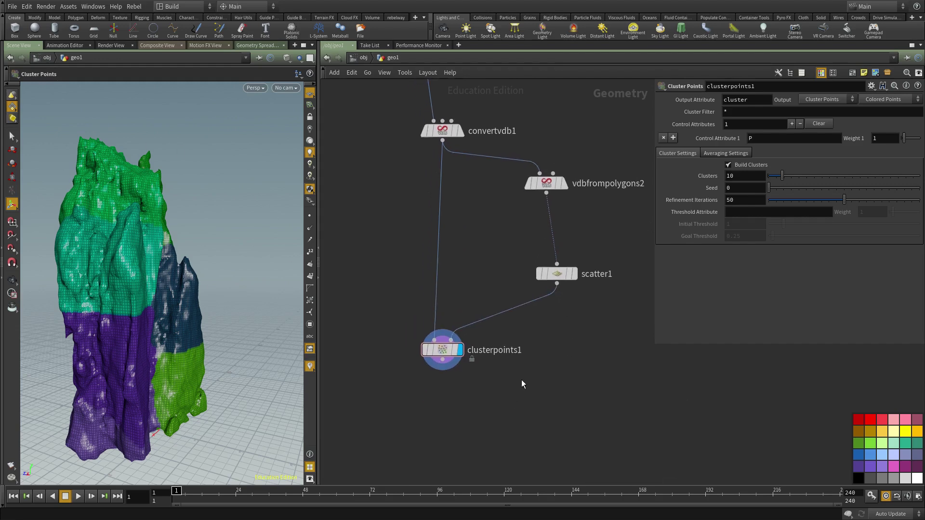
Review the output, colouring and averaging options of clusterpoints1
{"action": "middle_click_drag", "start_coordinate": [592, 344], "coordinate": [577, 377]}
{"action": "left_click_drag", "start_coordinate": [580, 359], "coordinate": [538, 301]}
{"action": "left_click_drag", "start_coordinate": [522, 366], "coordinate": [433, 395]}
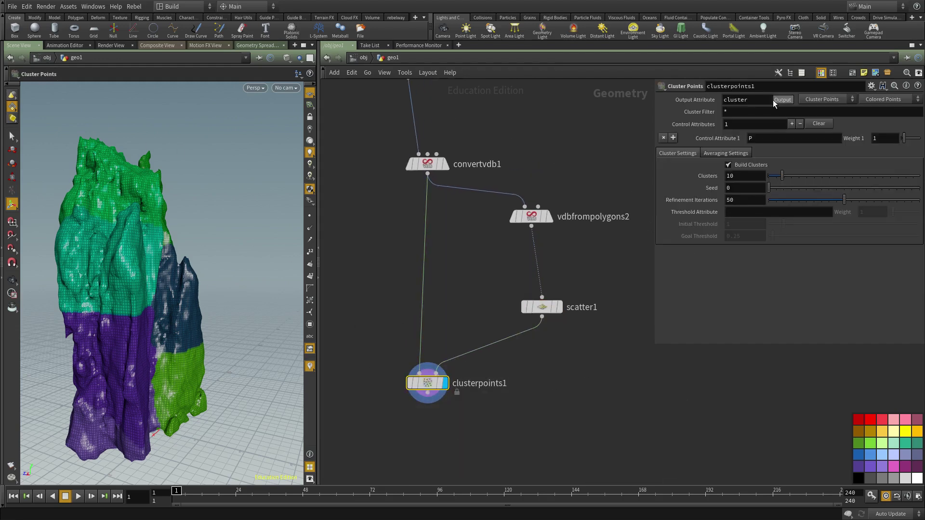
{"action": "left_click", "coordinate": [886, 99]}
{"action": "left_click", "coordinate": [886, 99]}
{"action": "left_click", "coordinate": [732, 152]}
Display the scatter1 points and set its Force Total Count to 37
{"action": "middle_click_drag", "start_coordinate": [532, 383], "coordinate": [525, 412]}
{"action": "left_click_drag", "start_coordinate": [568, 378], "coordinate": [501, 319]}
{"action": "key", "text": "r"}
{"action": "middle_click_drag", "start_coordinate": [462, 311], "coordinate": [450, 324]}
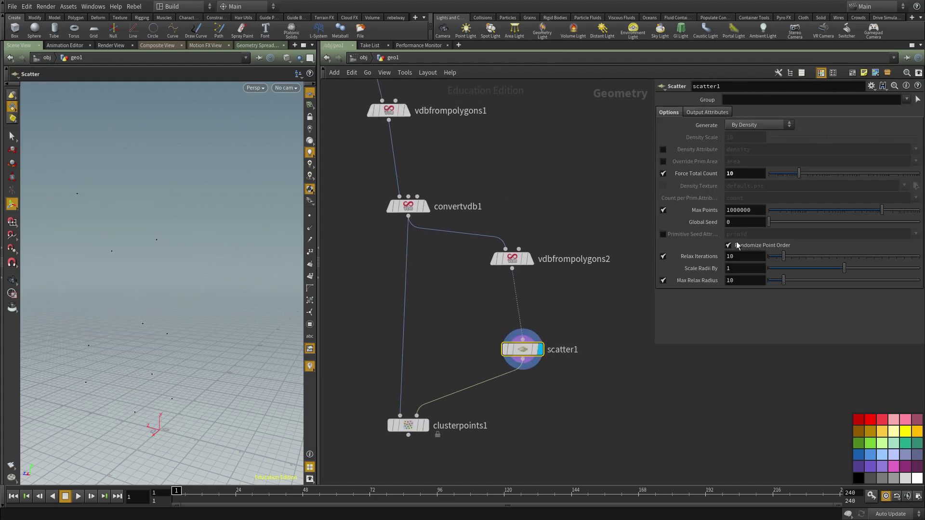
{"action": "left_click_drag", "start_coordinate": [799, 174], "coordinate": [815, 176]}
{"action": "middle_click_drag", "start_coordinate": [615, 410], "coordinate": [649, 339]}
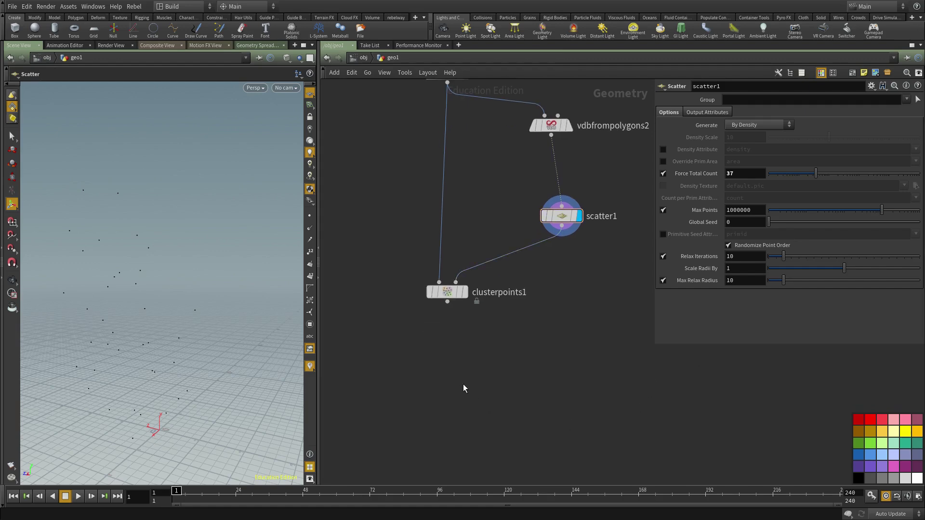
Add a Cluster node below clusterpoints1, wiring convertvdb1 into its first input and scatter1 into its second
{"action": "key", "text": "Tab"}
{"action": "key", "text": "Escape"}
{"action": "key", "text": "Tab"}
{"action": "type", "text": "cluster"}
{"action": "key", "text": "Return"}
{"action": "left_click", "coordinate": [463, 388]}
{"action": "left_click", "coordinate": [454, 371]}
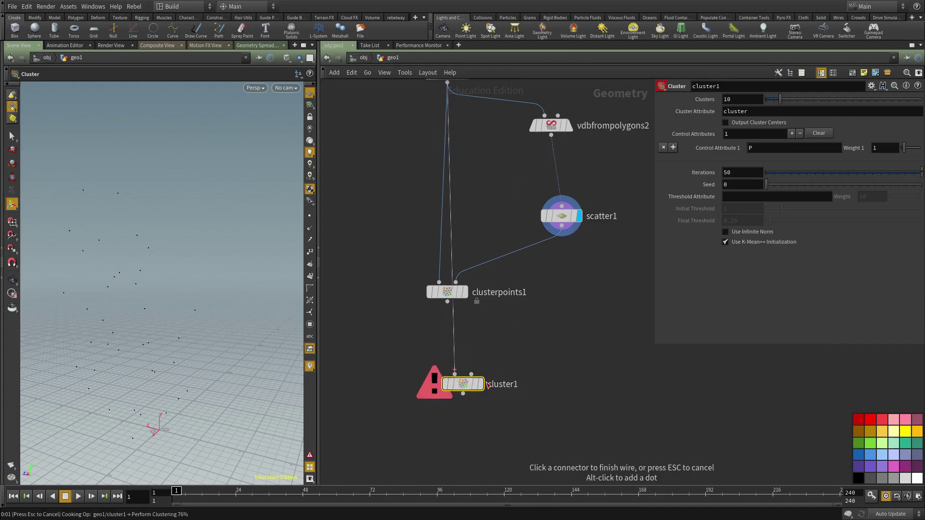
{"action": "left_click", "coordinate": [471, 374]}
Delete clusterpoints1 and display the output of cluster1
{"action": "left_click_drag", "start_coordinate": [601, 338], "coordinate": [392, 268]}
{"action": "key", "text": "ctrl+x"}
{"action": "left_click", "coordinate": [463, 384]}
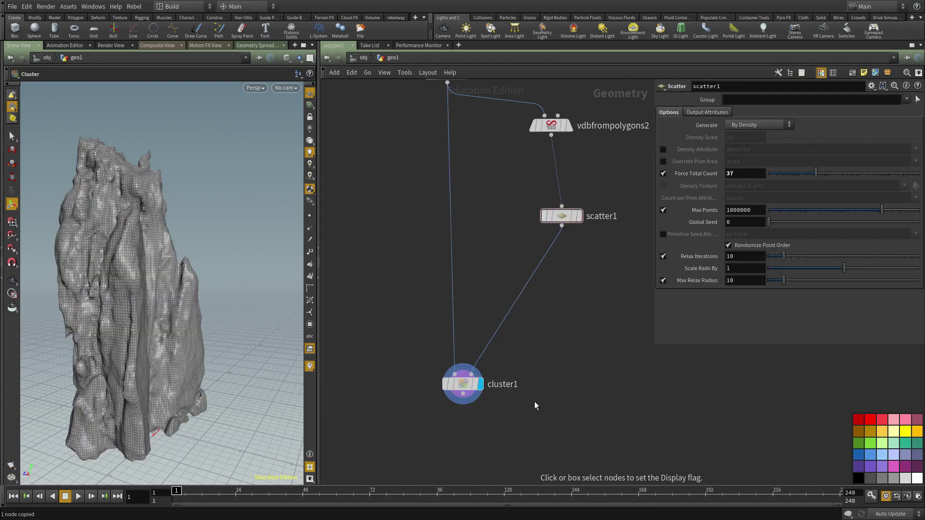
{"action": "middle_click_drag", "start_coordinate": [562, 429], "coordinate": [562, 384]}
{"action": "key", "text": "Escape"}
{"action": "left_click_drag", "start_coordinate": [138, 288], "coordinate": [203, 289]}
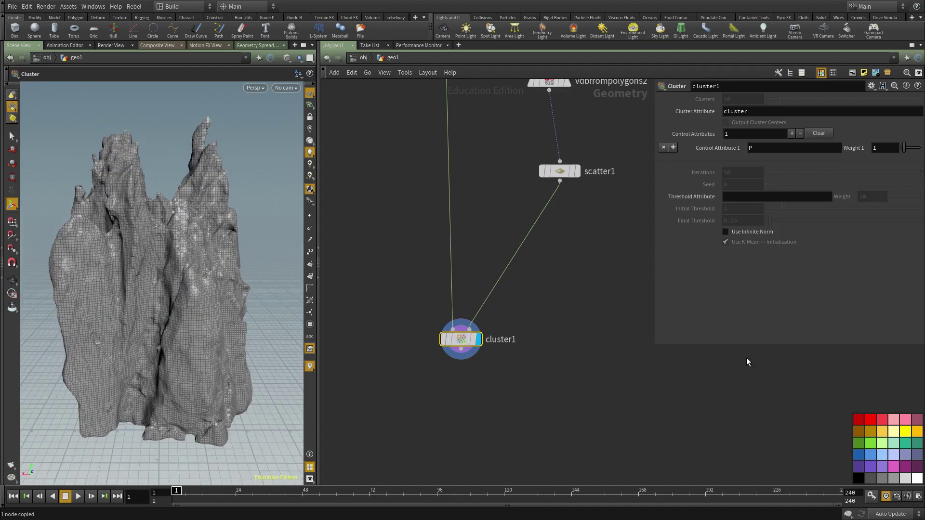
Add a Color node below cluster1 and connect the cluster1 output to it
{"action": "middle_click_drag", "start_coordinate": [662, 429], "coordinate": [647, 339]}
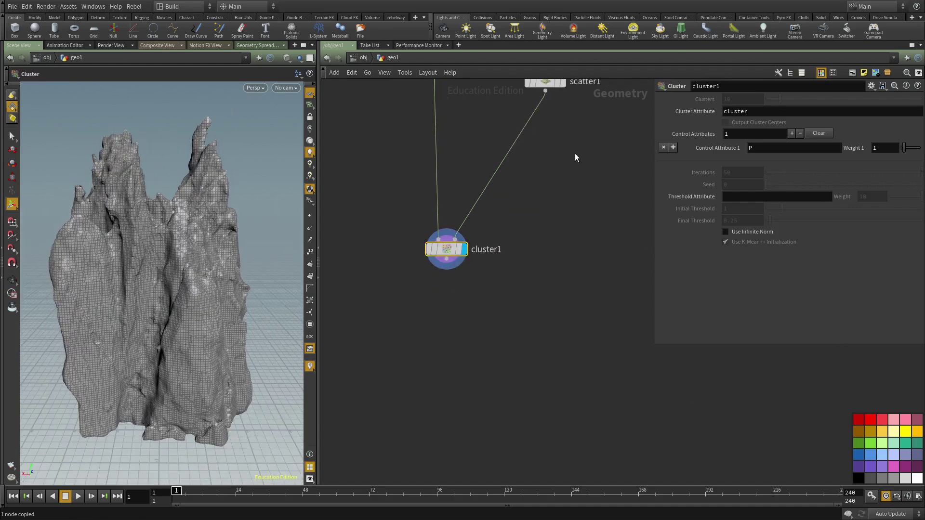
{"action": "middle_click_drag", "start_coordinate": [554, 189], "coordinate": [533, 322]}
{"action": "middle_click_drag", "start_coordinate": [490, 481], "coordinate": [525, 357]}
{"action": "left_click", "coordinate": [526, 357]}
{"action": "key", "text": "Tab"}
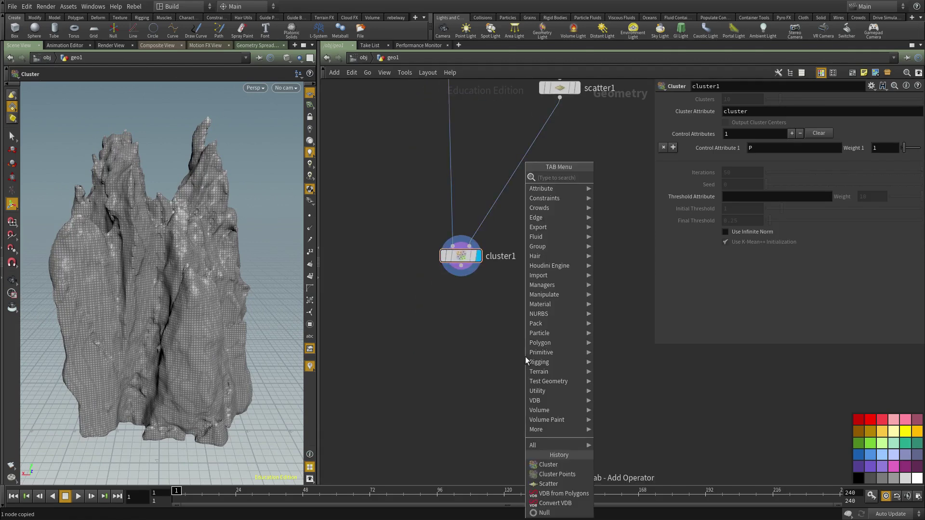
{"action": "type", "text": "color"}
{"action": "key", "text": "Return"}
{"action": "left_click", "coordinate": [525, 359]}
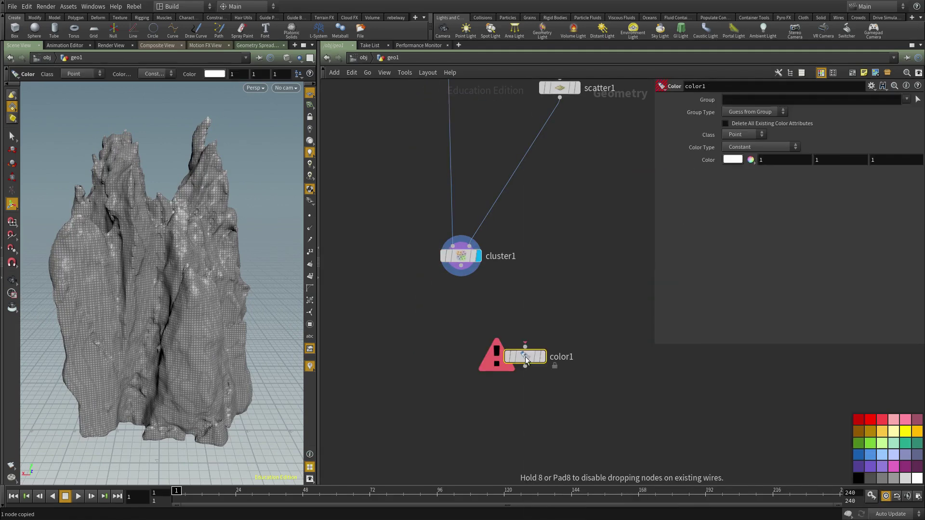
{"action": "left_click_drag", "start_coordinate": [525, 346], "coordinate": [462, 268]}
Set color1 to class Point with colour type Random from Attribute, using the attribute cluster
{"action": "left_click", "coordinate": [745, 134]}
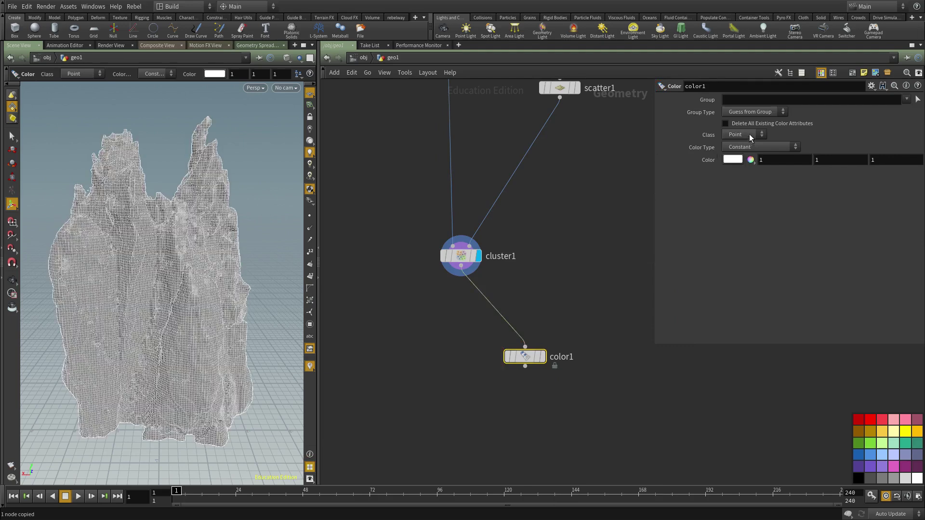
{"action": "left_click", "coordinate": [738, 153]}
{"action": "middle_click", "coordinate": [461, 256]}
{"action": "left_click", "coordinate": [745, 135]}
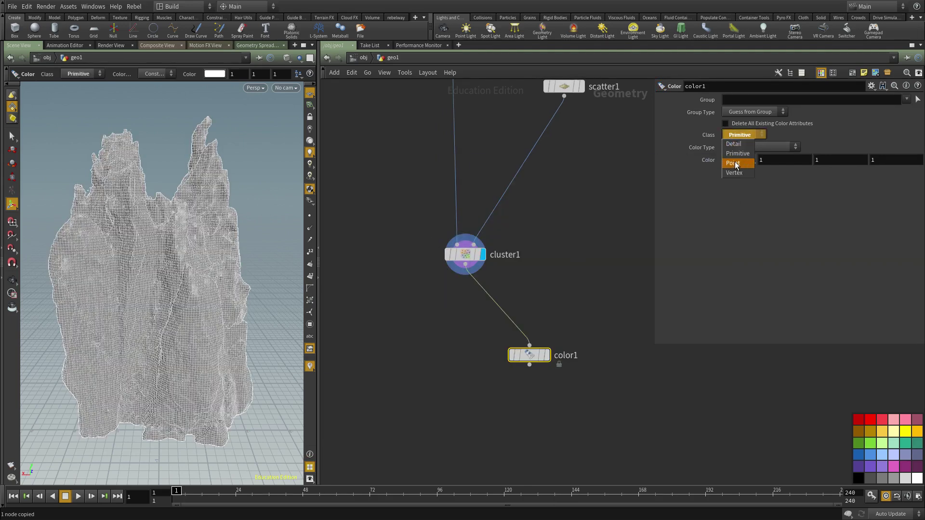
{"action": "left_click", "coordinate": [742, 140]}
{"action": "left_click", "coordinate": [751, 150]}
{"action": "left_click", "coordinate": [750, 172]}
{"action": "left_click", "coordinate": [754, 160]}
{"action": "left_click", "coordinate": [751, 146]}
{"action": "left_click", "coordinate": [743, 195]}
{"action": "left_click", "coordinate": [741, 172]}
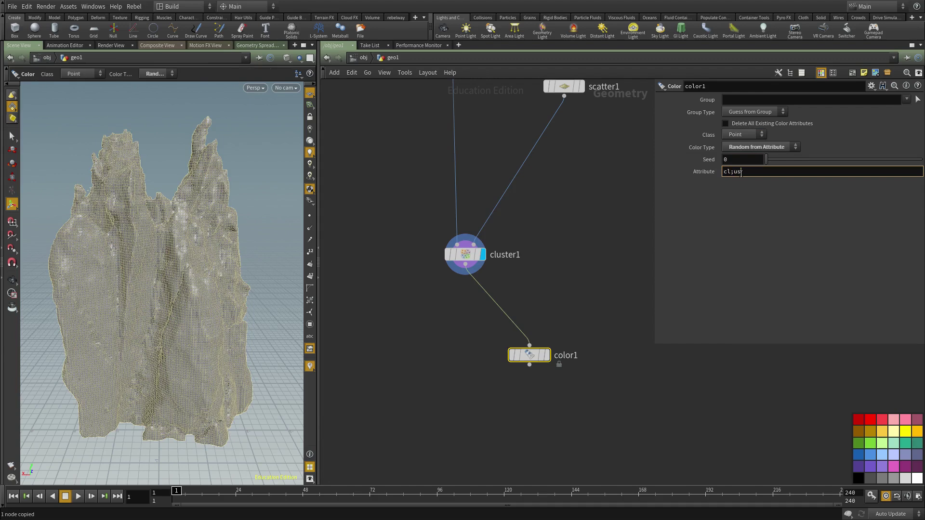
{"action": "type", "text": "cluster"}
{"action": "key", "text": "Return"}
Display the color1 output and inspect the coloured clusters on the rock
{"action": "left_click_drag", "start_coordinate": [581, 319], "coordinate": [458, 440]}
{"action": "key", "text": "r"}
{"action": "middle_click_drag", "start_coordinate": [458, 410], "coordinate": [436, 457]}
{"action": "left_click_drag", "start_coordinate": [250, 301], "coordinate": [287, 323], "text": "alt"}
Lower scatter1's Force Total Count to 3 and check the larger clusters on the rock
{"action": "left_click_drag", "start_coordinate": [516, 161], "coordinate": [563, 93]}
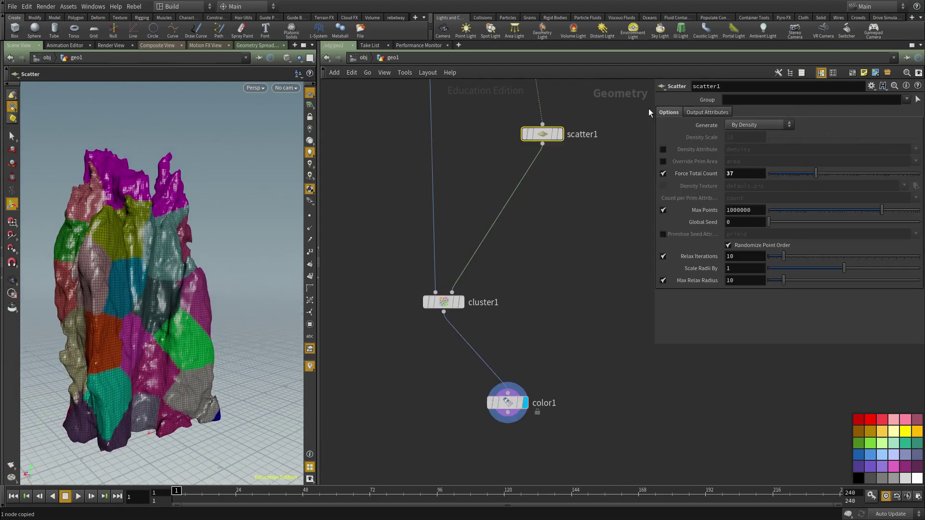
{"action": "left_click_drag", "start_coordinate": [796, 181], "coordinate": [782, 176]}
{"action": "left_click_drag", "start_coordinate": [104, 246], "coordinate": [249, 381], "text": "alt"}
{"action": "scroll", "coordinate": [188, 260], "scroll_direction": "down", "scroll_amount": 4}
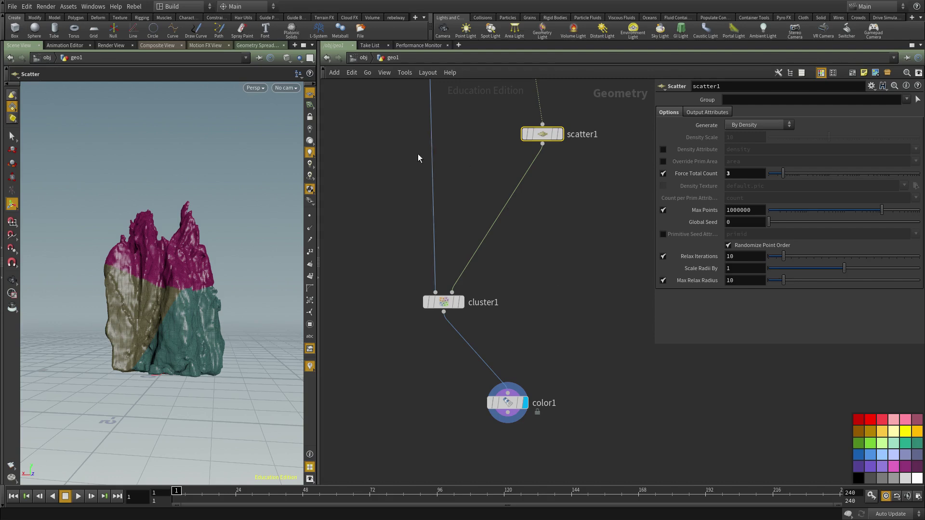
Add a Box node beside the scatter branch, feed convertvdb1 into its bounding source and display it
{"action": "scroll", "coordinate": [505, 325], "scroll_direction": "down", "scroll_amount": 2}
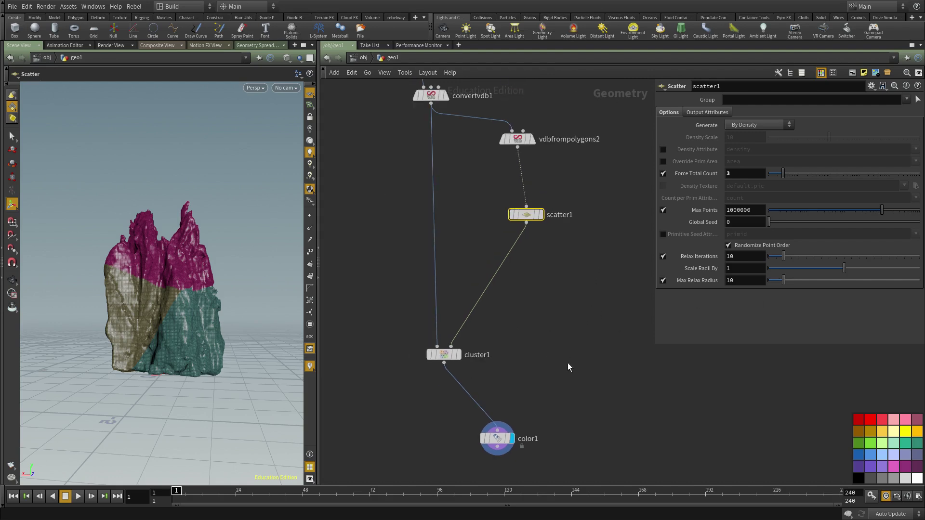
{"action": "middle_click_drag", "start_coordinate": [578, 296], "coordinate": [548, 363]}
{"action": "left_click", "coordinate": [548, 363]}
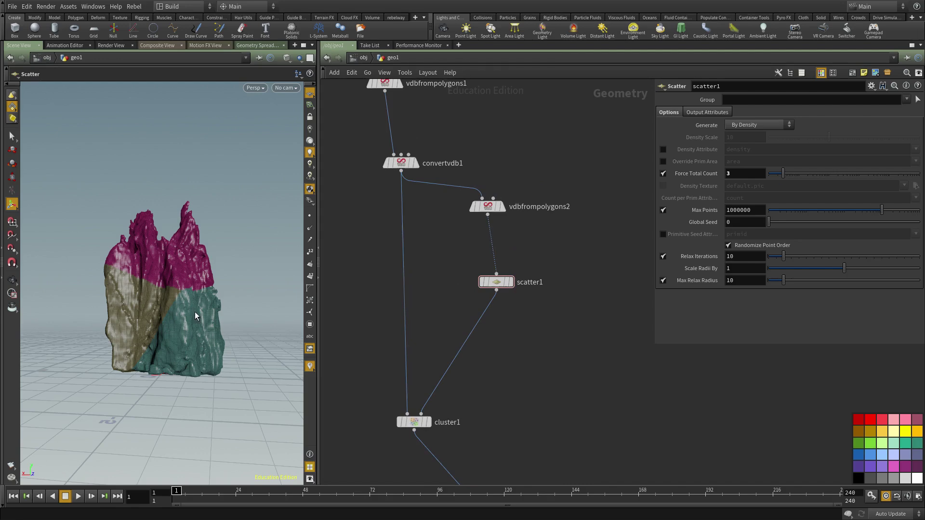
{"action": "key", "text": "Tab"}
{"action": "type", "text": "box"}
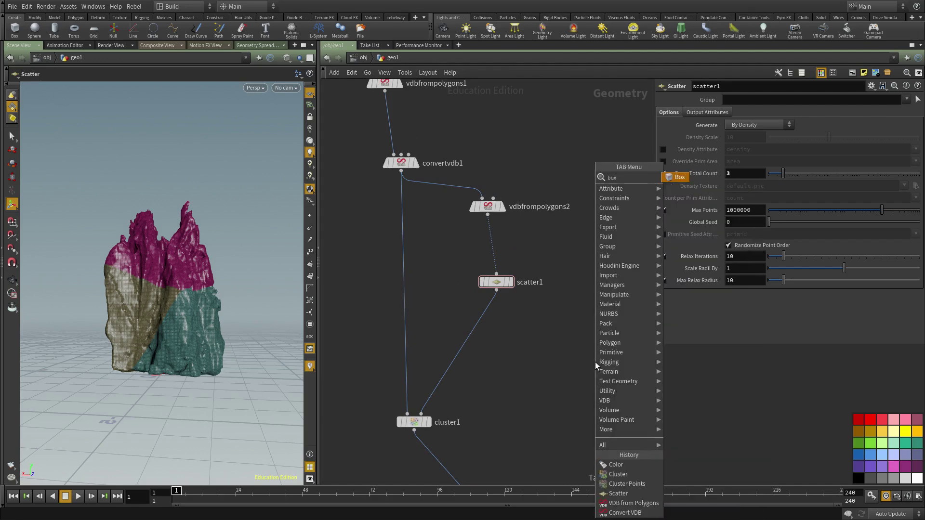
{"action": "key", "text": "Return"}
{"action": "key", "text": "Return"}
{"action": "left_click", "coordinate": [595, 354]}
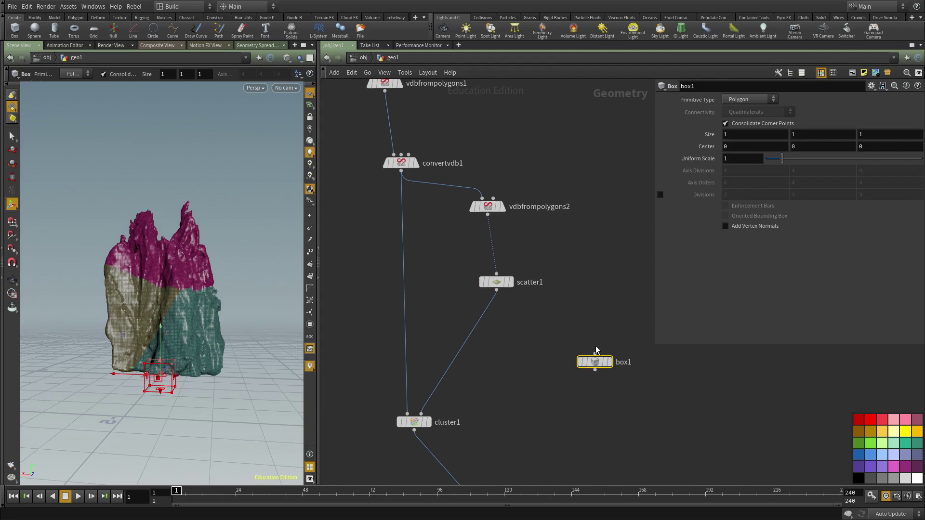
{"action": "left_click", "coordinate": [402, 173]}
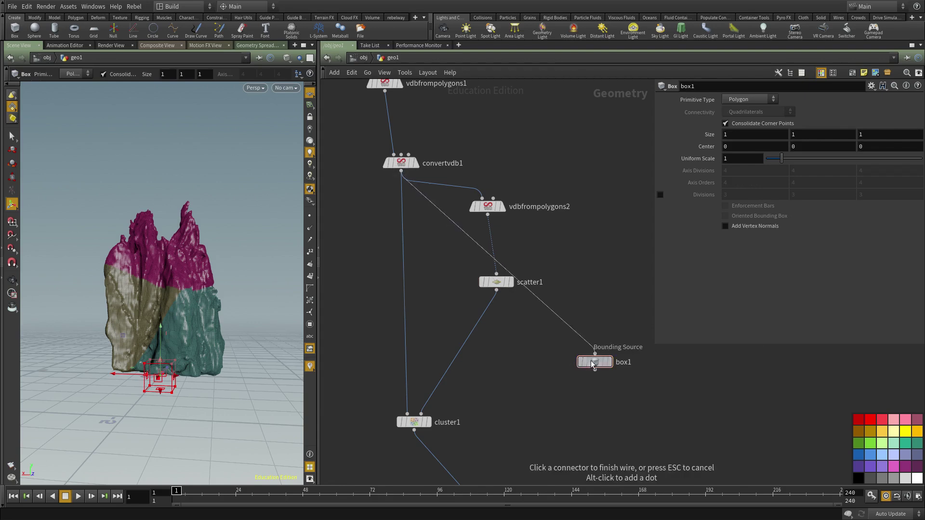
{"action": "left_click", "coordinate": [610, 361]}
{"action": "middle_click_drag", "start_coordinate": [567, 304], "coordinate": [571, 326]}
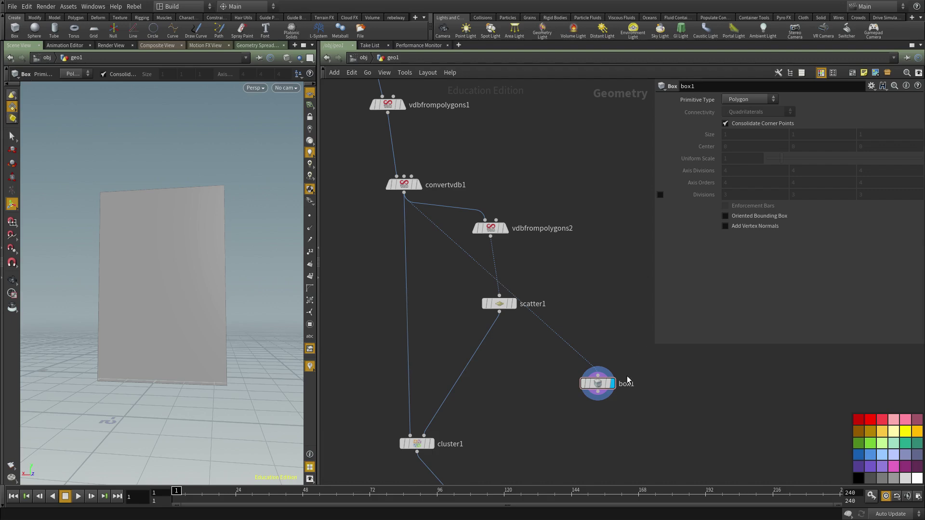
Compare the bounding box with the convertvdb1 mesh and change box1's primitive type to Points
{"action": "left_click_drag", "start_coordinate": [193, 259], "coordinate": [239, 277], "text": "alt"}
{"action": "left_click", "coordinate": [419, 185]}
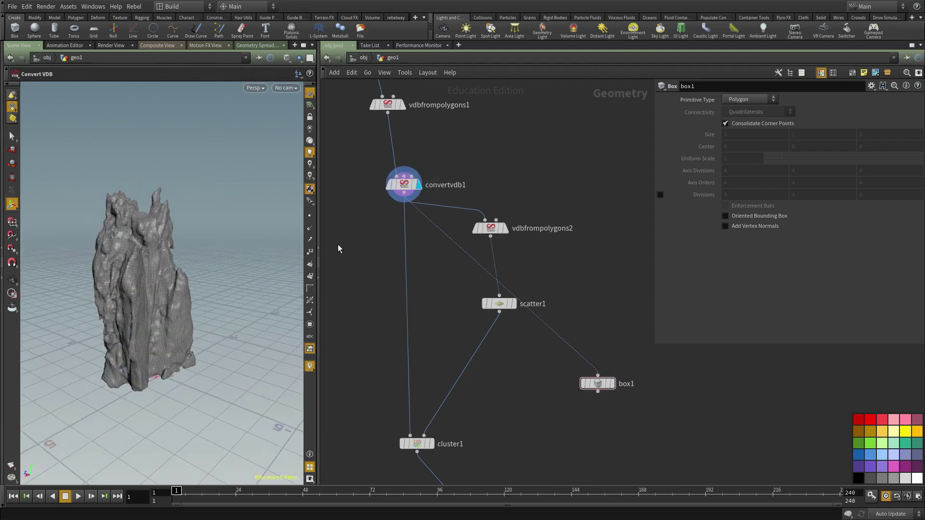
{"action": "key", "text": "r"}
{"action": "left_click", "coordinate": [758, 101]}
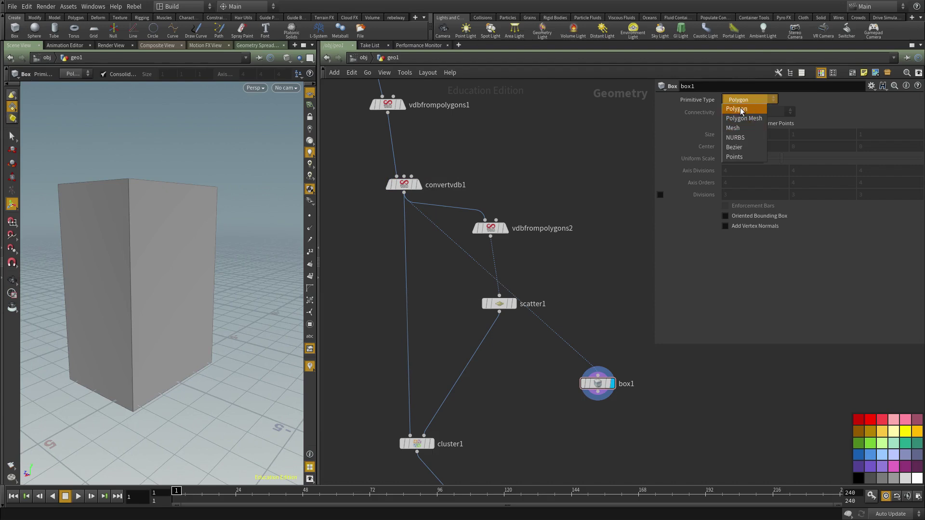
{"action": "left_click", "coordinate": [735, 157]}
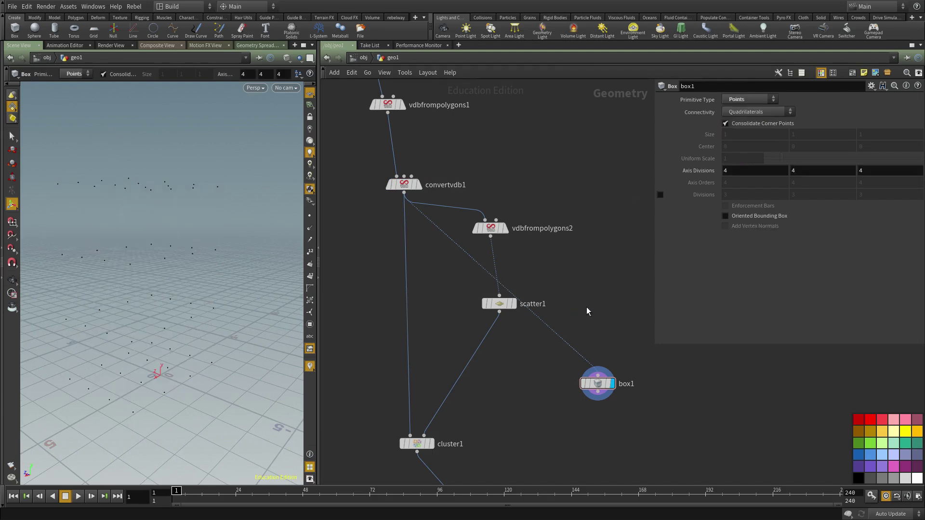
{"action": "middle_click_drag", "start_coordinate": [587, 312], "coordinate": [600, 283]}
{"action": "left_click_drag", "start_coordinate": [126, 267], "coordinate": [165, 255], "text": "alt"}
Connect box1 to cluster1's second input in place of scatter1 and display the clusters through color1
{"action": "middle_click_drag", "start_coordinate": [565, 358], "coordinate": [577, 266]}
{"action": "left_click", "coordinate": [448, 316]}
{"action": "left_click", "coordinate": [622, 270]}
{"action": "left_click_drag", "start_coordinate": [554, 372], "coordinate": [424, 442]}
{"action": "left_click_drag", "start_coordinate": [495, 407], "coordinate": [436, 391]}
{"action": "left_click_drag", "start_coordinate": [121, 312], "coordinate": [204, 289], "text": "alt"}
{"action": "left_click_drag", "start_coordinate": [67, 294], "coordinate": [282, 363], "text": "alt"}
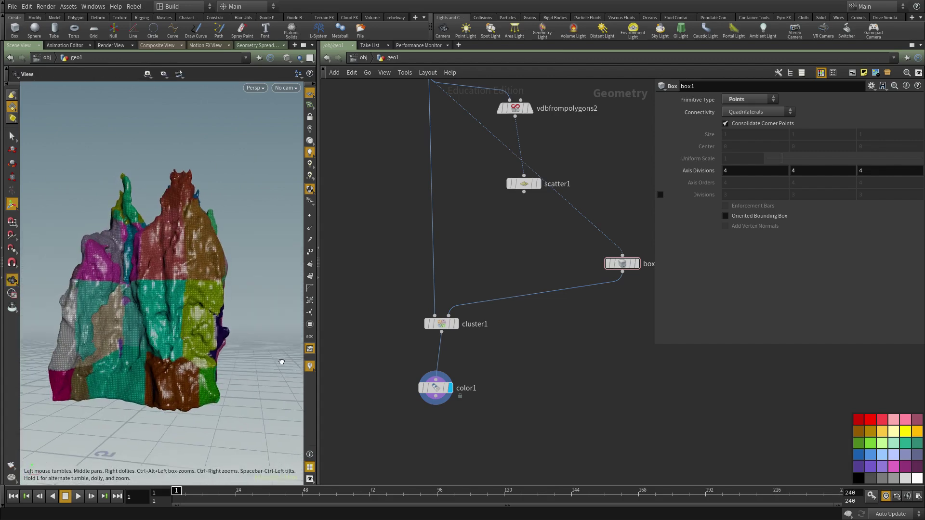
Set box1's axis divisions to 3, 3 and 3
{"action": "middle_click_drag", "start_coordinate": [583, 352], "coordinate": [498, 380]}
{"action": "left_click", "coordinate": [727, 171]}
{"action": "type", "text": "3"}
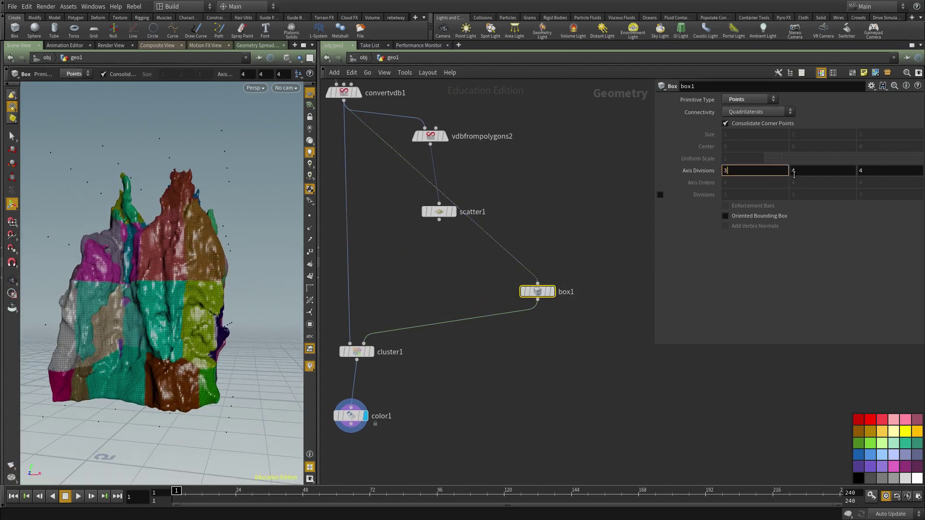
{"action": "left_click", "coordinate": [793, 171]}
{"action": "type", "text": "3"}
{"action": "left_click", "coordinate": [897, 170]}
{"action": "type", "text": "3"}
{"action": "key", "text": "Return"}
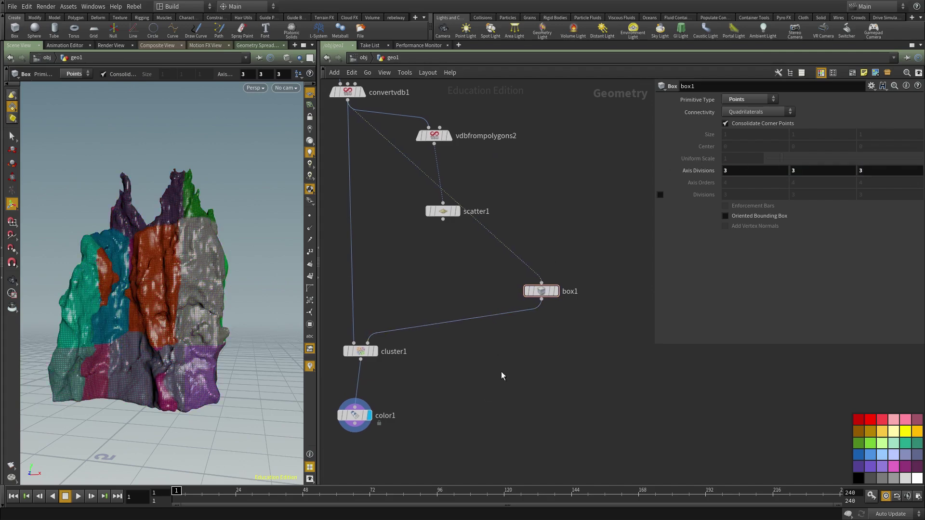
Move box1 higher in the network and delete the unused vdbfrompolygons2 and scatter1 nodes
{"action": "left_click_drag", "start_coordinate": [543, 292], "coordinate": [545, 236]}
{"action": "left_click_drag", "start_coordinate": [469, 250], "coordinate": [420, 135]}
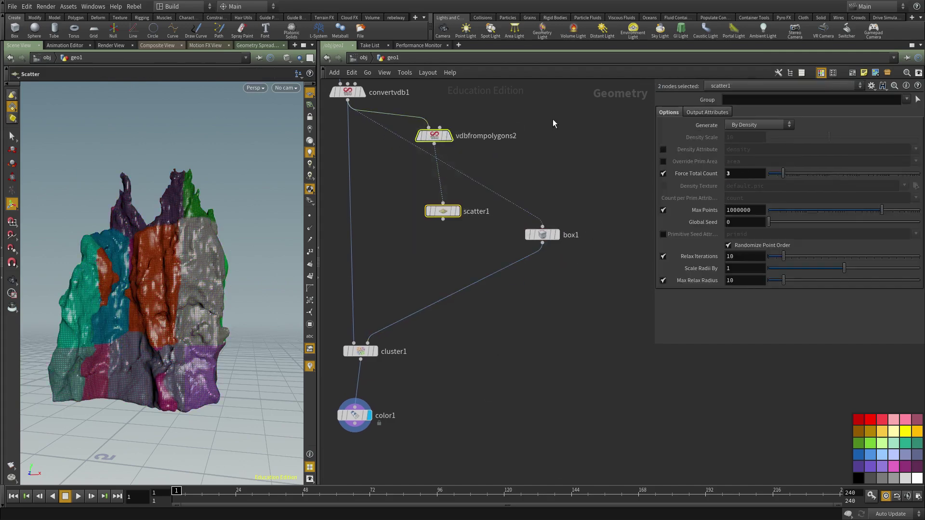
{"action": "key", "text": "ctrl+x"}
{"action": "middle_click_drag", "start_coordinate": [568, 127], "coordinate": [575, 177]}
{"action": "left_click_drag", "start_coordinate": [181, 277], "coordinate": [321, 256], "text": "alt"}
{"action": "middle_click_drag", "start_coordinate": [583, 365], "coordinate": [596, 332]}
{"action": "left_click", "coordinate": [559, 254]}
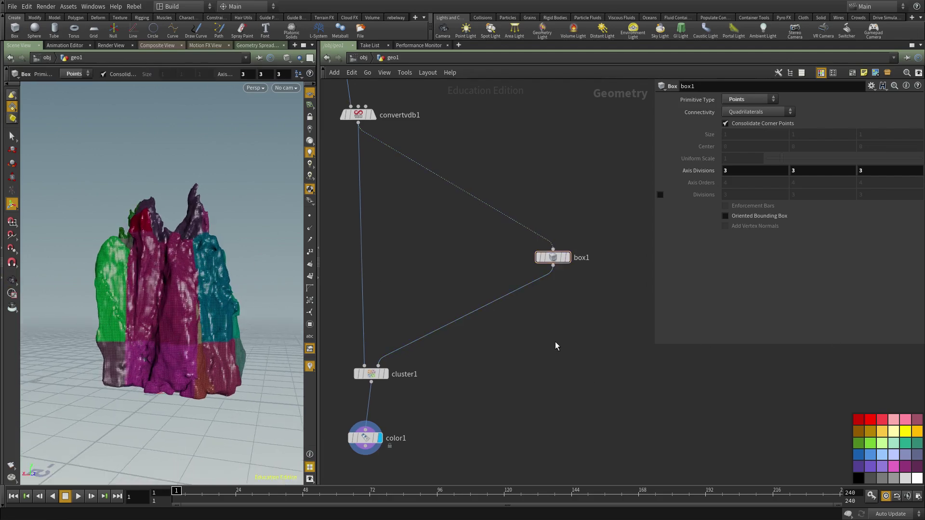
Insert a Transform node into the connection between box1 and cluster1
{"action": "key", "text": "Tab"}
{"action": "type", "text": "tra"}
{"action": "left_click", "coordinate": [650, 197]}
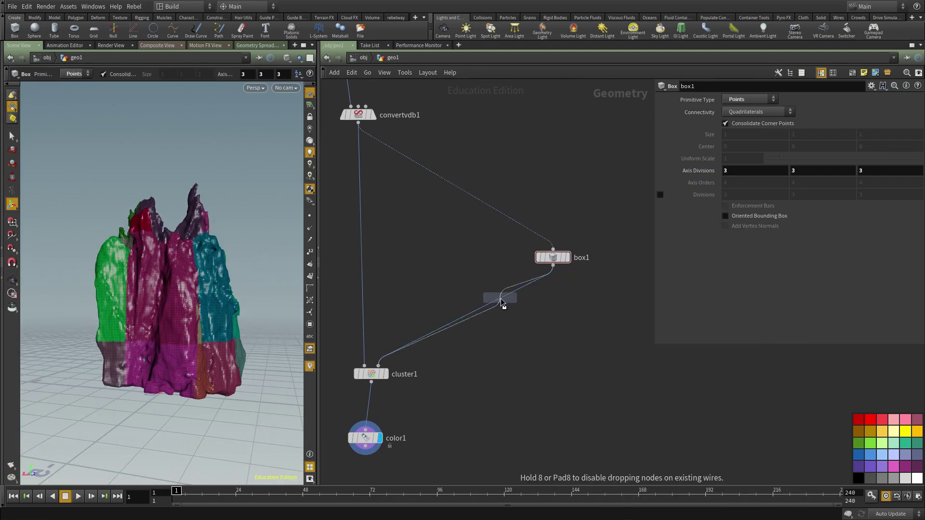
{"action": "left_click", "coordinate": [501, 299]}
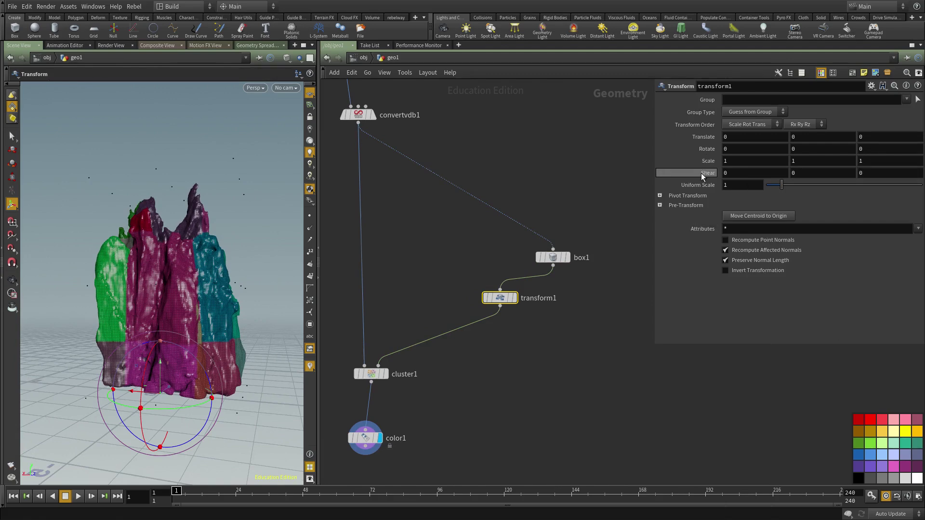
Set transform1's Y scale to .5 and inspect the clusters from another side
{"action": "left_click", "coordinate": [831, 161]}
{"action": "type", "text": ".5"}
{"action": "key", "text": "Return"}
{"action": "left_click", "coordinate": [548, 373]}
{"action": "middle_click_drag", "start_coordinate": [547, 373], "coordinate": [558, 343]}
{"action": "left_click_drag", "start_coordinate": [262, 309], "coordinate": [178, 350], "text": "alt"}
{"action": "left_click_drag", "start_coordinate": [143, 302], "coordinate": [170, 307], "text": "alt"}
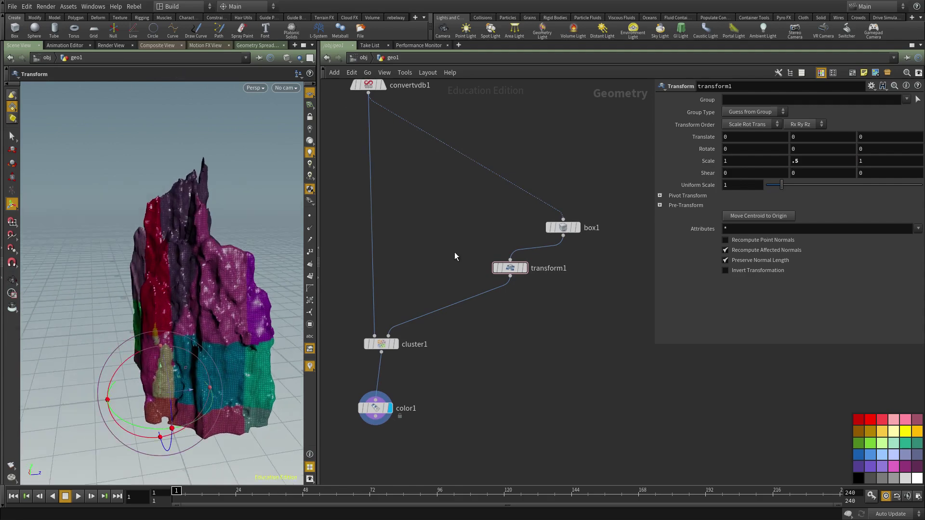
Align box1 directly above transform1 and move both nodes higher in the network, away from cluster1
{"action": "left_click_drag", "start_coordinate": [563, 228], "coordinate": [509, 214]}
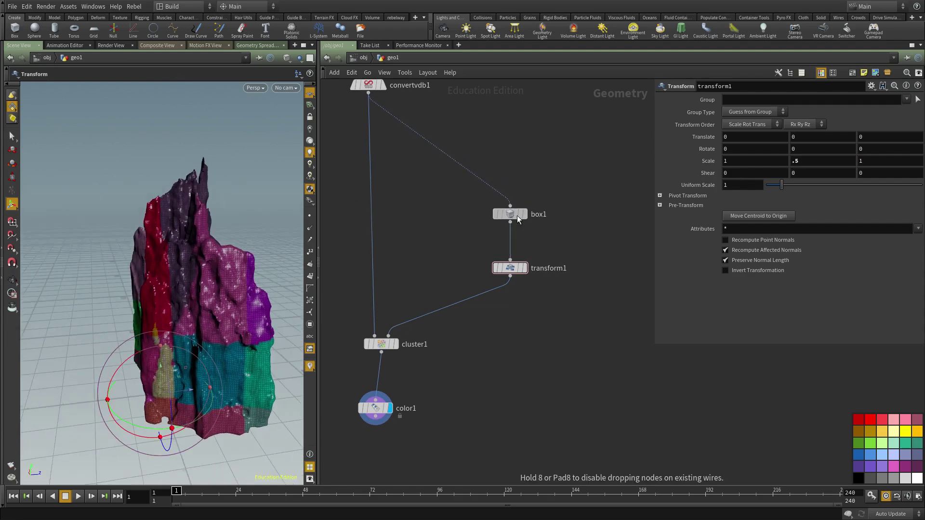
{"action": "middle_click_drag", "start_coordinate": [594, 203], "coordinate": [605, 248]}
{"action": "scroll", "coordinate": [487, 389], "scroll_direction": "down", "scroll_amount": 5}
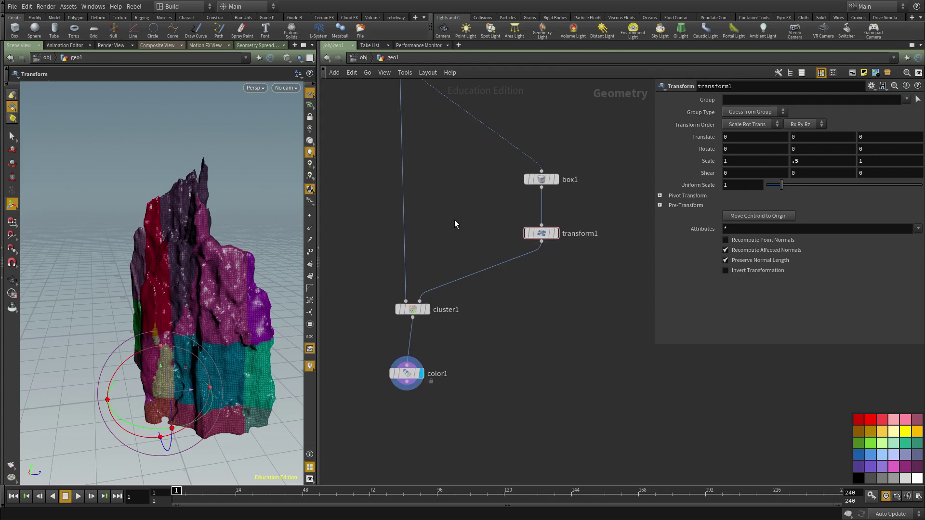
{"action": "scroll", "coordinate": [500, 153], "scroll_direction": "up", "scroll_amount": 3}
{"action": "left_click_drag", "start_coordinate": [535, 281], "coordinate": [524, 164]}
{"action": "middle_click_drag", "start_coordinate": [456, 331], "coordinate": [494, 291]}
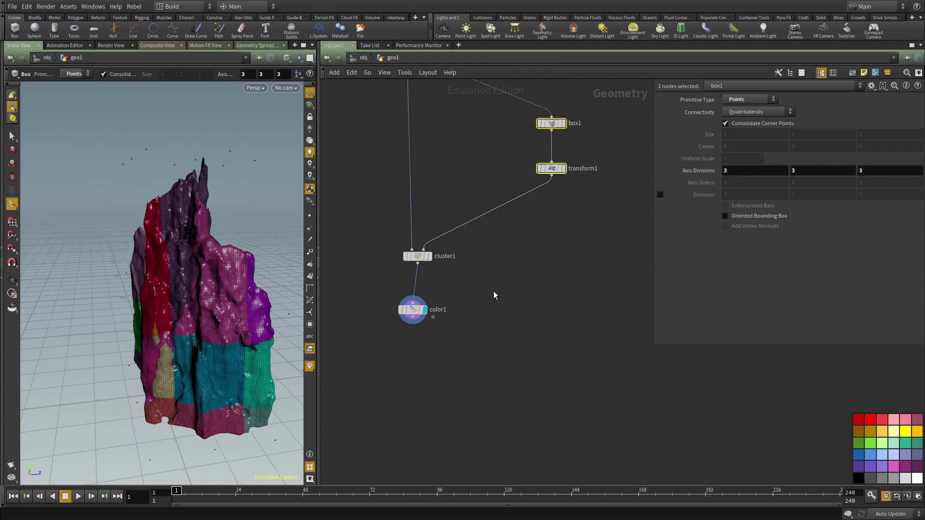
{"action": "left_click", "coordinate": [413, 309]}
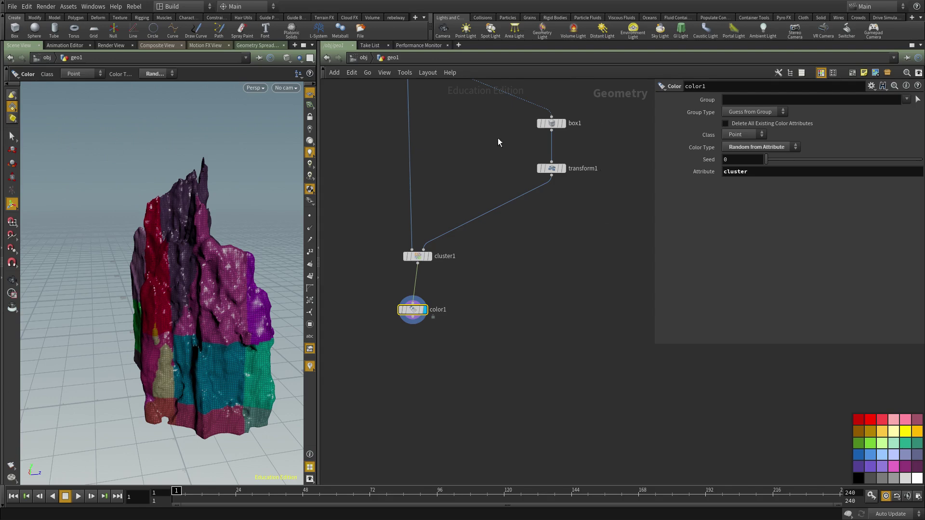
{"action": "middle_click_drag", "start_coordinate": [525, 198], "coordinate": [545, 230]}
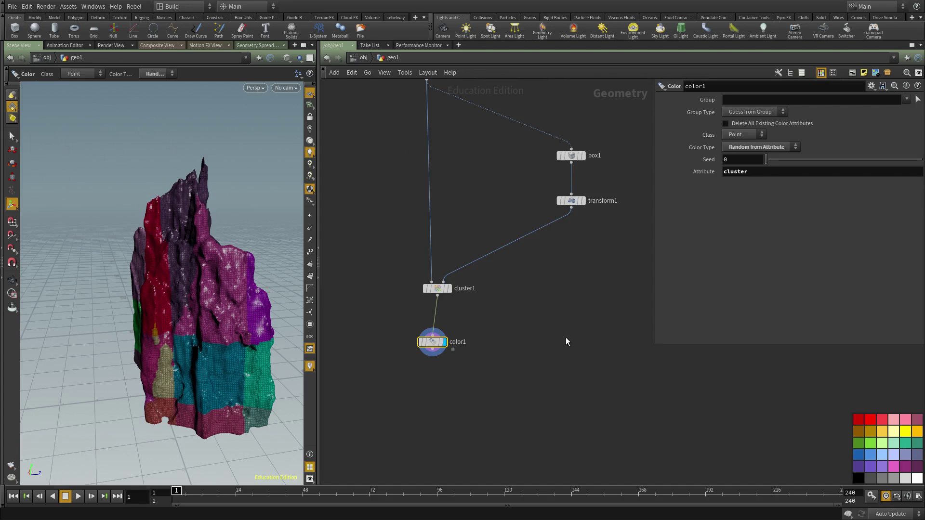
Add an unconnected Attribute Promote node below color1
{"action": "middle_click_drag", "start_coordinate": [572, 333], "coordinate": [575, 295]}
{"action": "key", "text": "Tab"}
{"action": "type", "text": "promo"}
{"action": "key", "text": "Return"}
{"action": "left_click", "coordinate": [491, 380]}
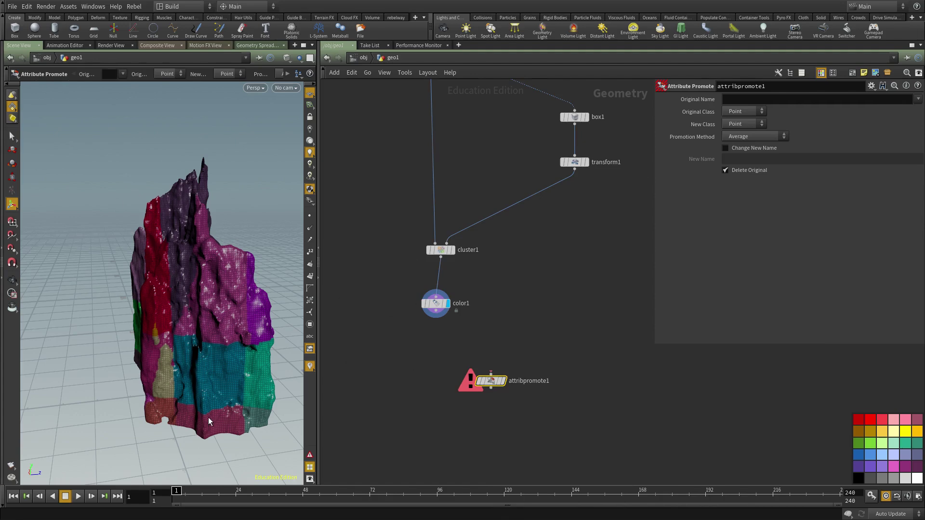
Add a Blast node below color1, connect it to cluster1's output and display it
{"action": "middle_click_drag", "start_coordinate": [532, 348], "coordinate": [567, 290]}
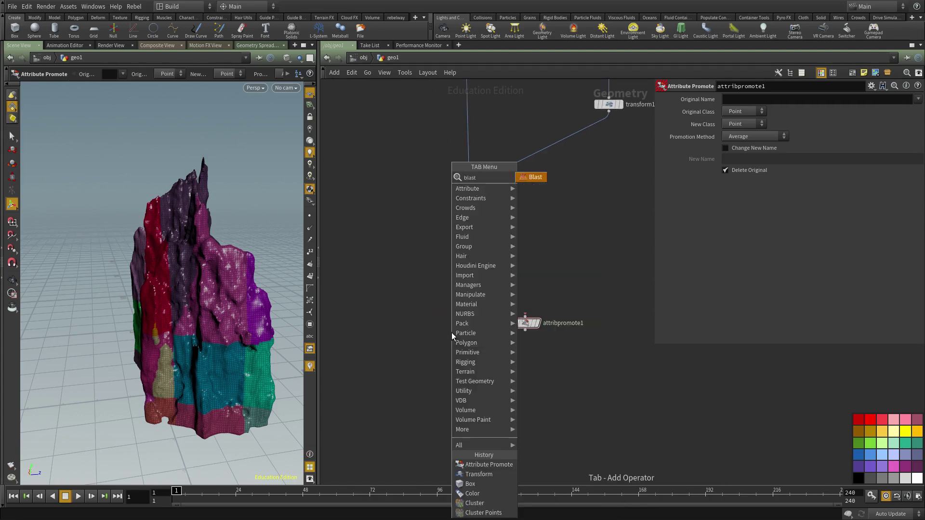
{"action": "key", "text": "Return"}
{"action": "left_click", "coordinate": [452, 333]}
{"action": "left_click", "coordinate": [471, 253]}
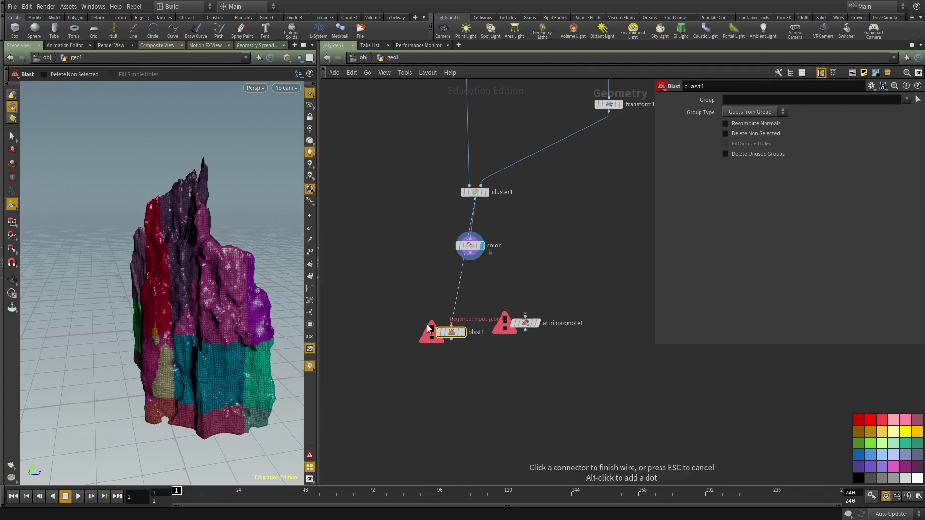
{"action": "left_click", "coordinate": [452, 326]}
{"action": "key", "text": "r"}
{"action": "left_click", "coordinate": [751, 100]}
{"action": "type", "text": "@cluster=1"}
{"action": "key", "text": "Return"}
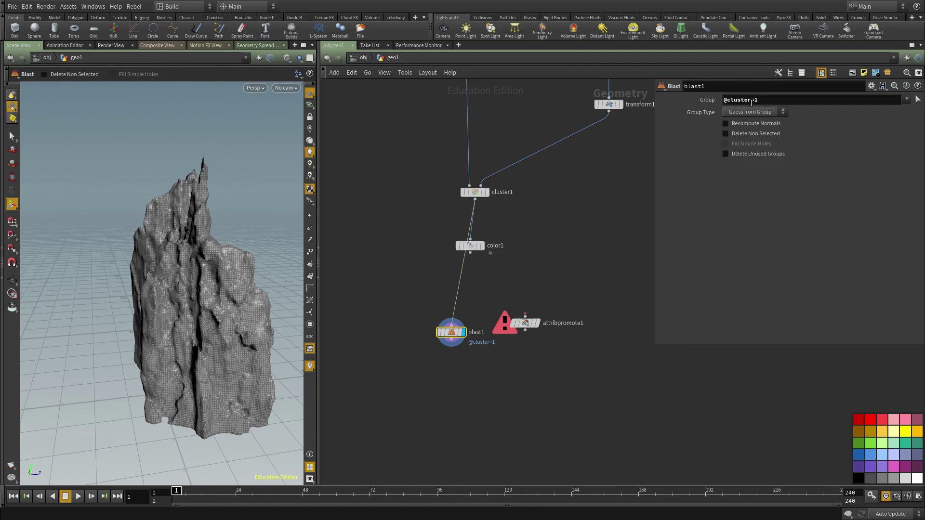
{"action": "left_click", "coordinate": [757, 134]}
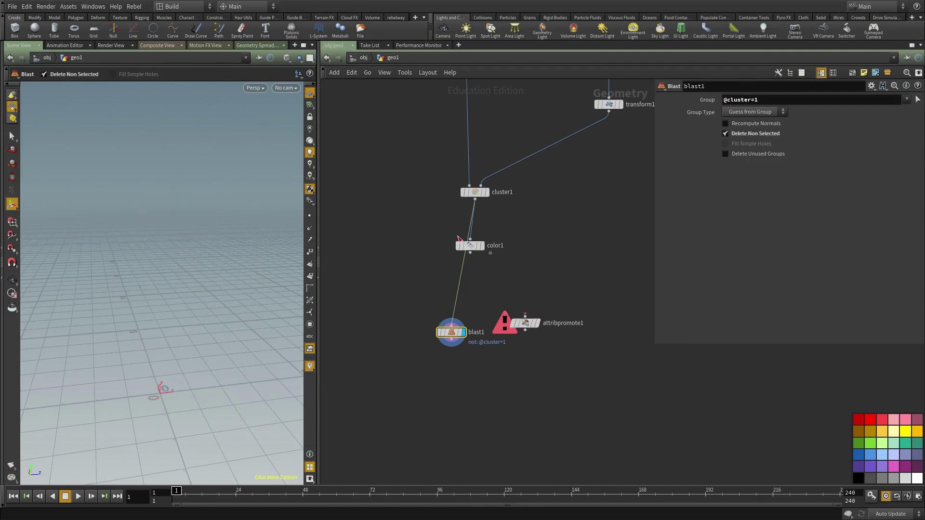
{"action": "left_click", "coordinate": [749, 99]}
{"action": "type", "text": "="}
{"action": "key", "text": "Return"}
{"action": "left_click", "coordinate": [736, 111]}
{"action": "left_click", "coordinate": [738, 149]}
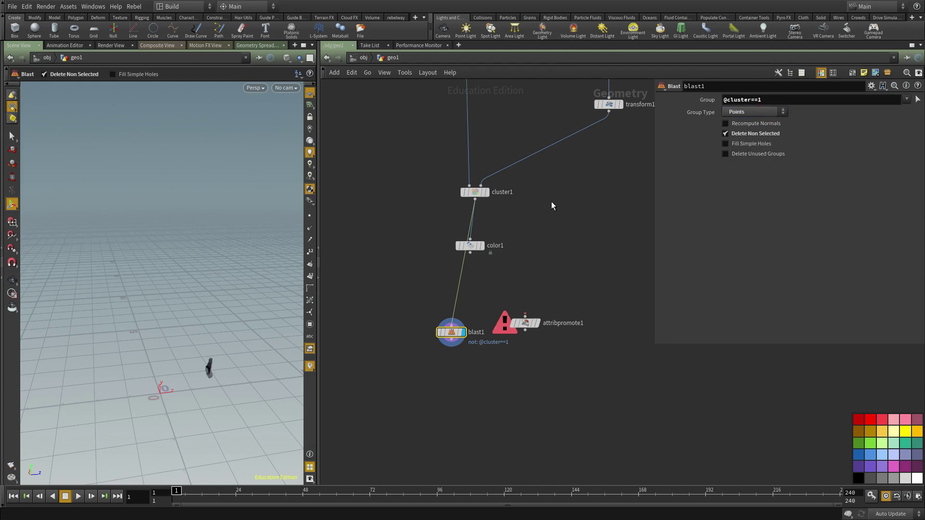
{"action": "key", "text": "Escape"}
{"action": "key", "text": "f"}
{"action": "left_click_drag", "start_coordinate": [219, 347], "coordinate": [149, 362]}
{"action": "middle_click_drag", "start_coordinate": [766, 103], "coordinate": [793, 104]}
{"action": "right_click_drag", "start_coordinate": [165, 247], "coordinate": [105, 245]}
{"action": "left_click_drag", "start_coordinate": [105, 245], "coordinate": [80, 246]}
{"action": "middle_click_drag", "start_coordinate": [769, 101], "coordinate": [802, 102]}
{"action": "key", "text": "f"}
{"action": "left_click_drag", "start_coordinate": [243, 214], "coordinate": [255, 249]}
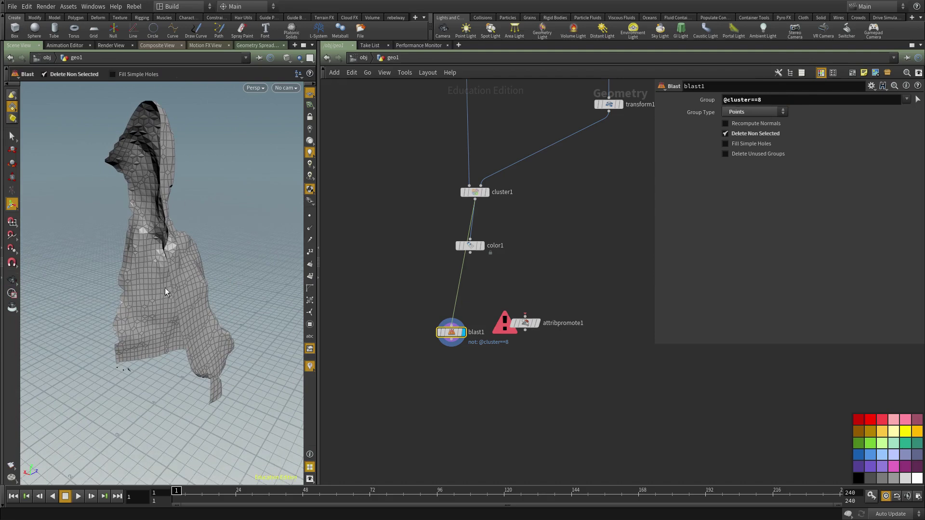
Move color1 off the blast1 wire, display it and examine the boundaries between the coloured clusters
{"action": "mouse_move", "coordinate": [457, 396]}
{"action": "middle_mouse_down"}
{"action": "mouse_move", "coordinate": [462, 371]}
{"action": "mouse_move", "coordinate": [460, 394]}
{"action": "middle_mouse_up"}
{"action": "left_click", "coordinate": [460, 371]}
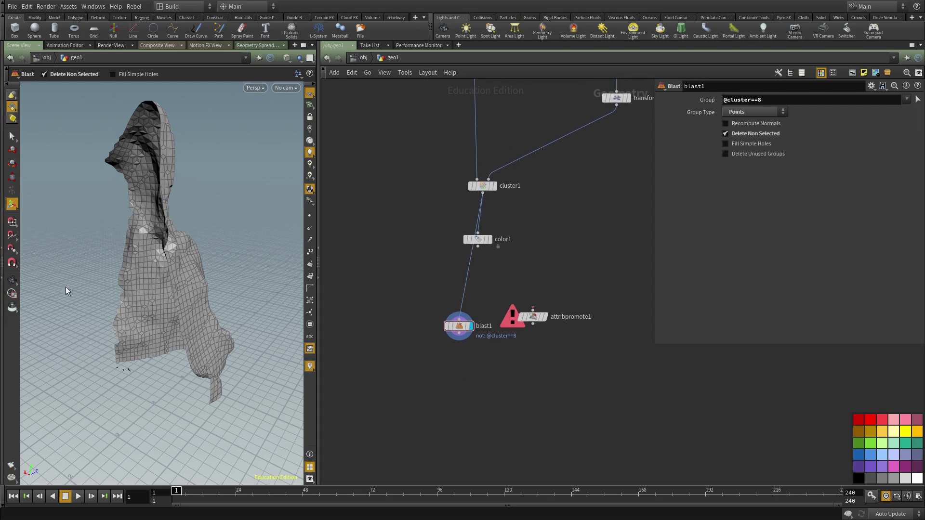
{"action": "left_click_drag", "start_coordinate": [478, 239], "coordinate": [514, 228]}
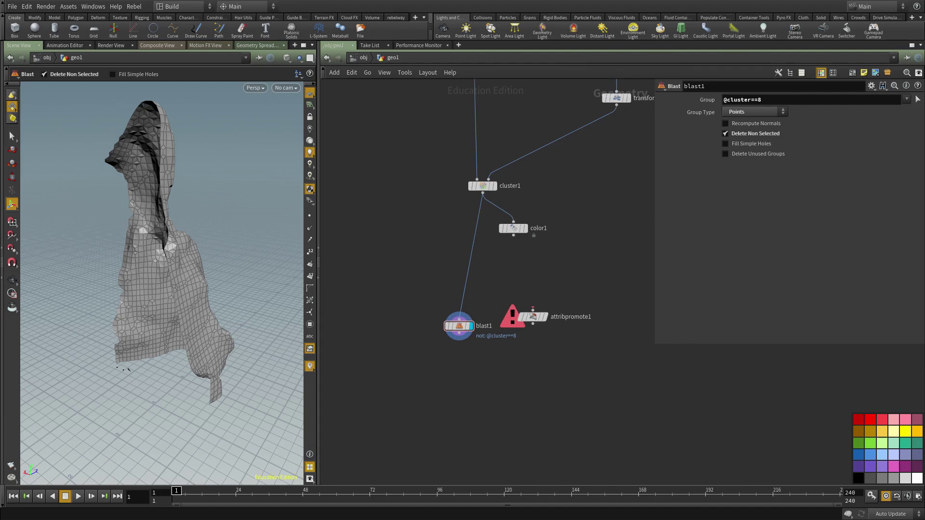
{"action": "left_click", "coordinate": [495, 186]}
{"action": "scroll", "coordinate": [148, 279], "scroll_direction": "down", "scroll_amount": 5}
{"action": "left_click", "coordinate": [525, 228]}
{"action": "left_click_drag", "start_coordinate": [143, 274], "coordinate": [159, 224], "text": "alt"}
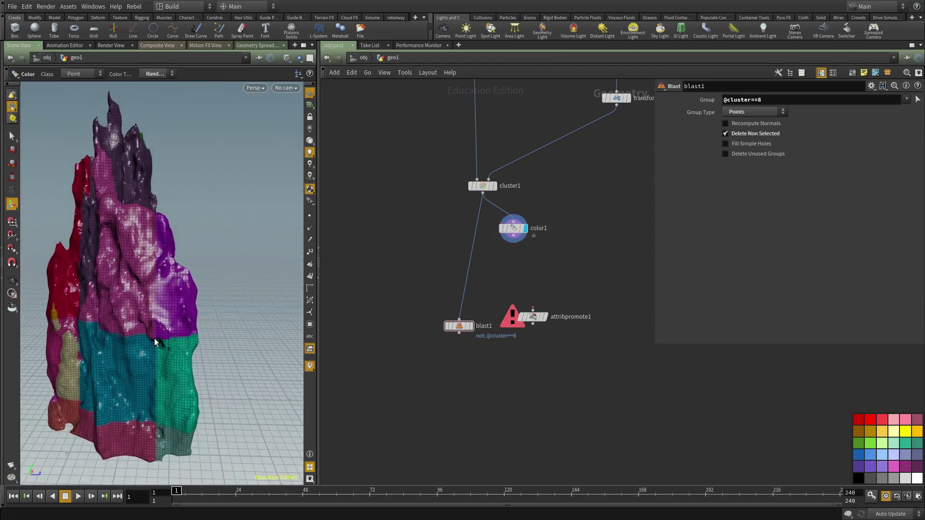
{"action": "left_click_drag", "start_coordinate": [176, 337], "coordinate": [146, 337], "text": "alt"}
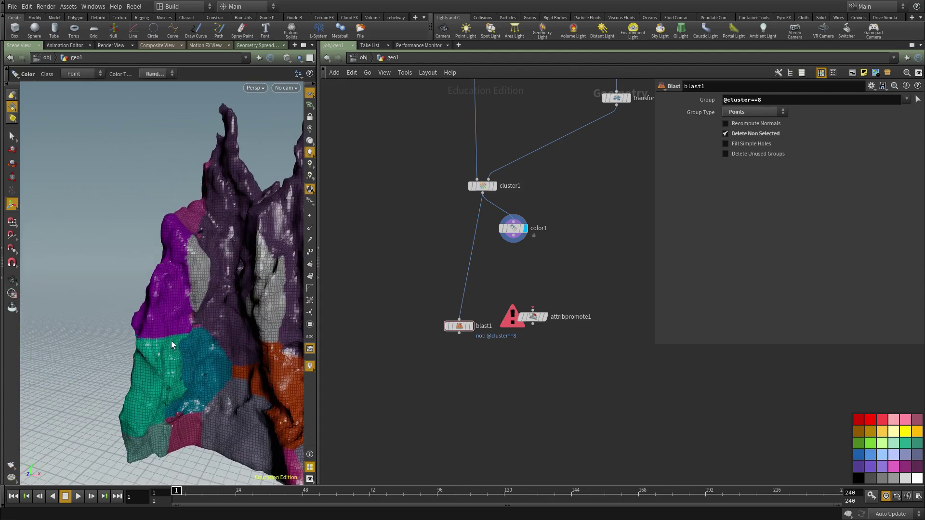
{"action": "left_click_drag", "start_coordinate": [133, 340], "coordinate": [229, 334], "text": "alt"}
Cut the color1, blast1 and attribpromote1 nodes from the network
{"action": "middle_click_drag", "start_coordinate": [460, 395], "coordinate": [457, 411]}
{"action": "left_click_drag", "start_coordinate": [578, 226], "coordinate": [405, 416]}
{"action": "key", "text": "ctrl+x"}
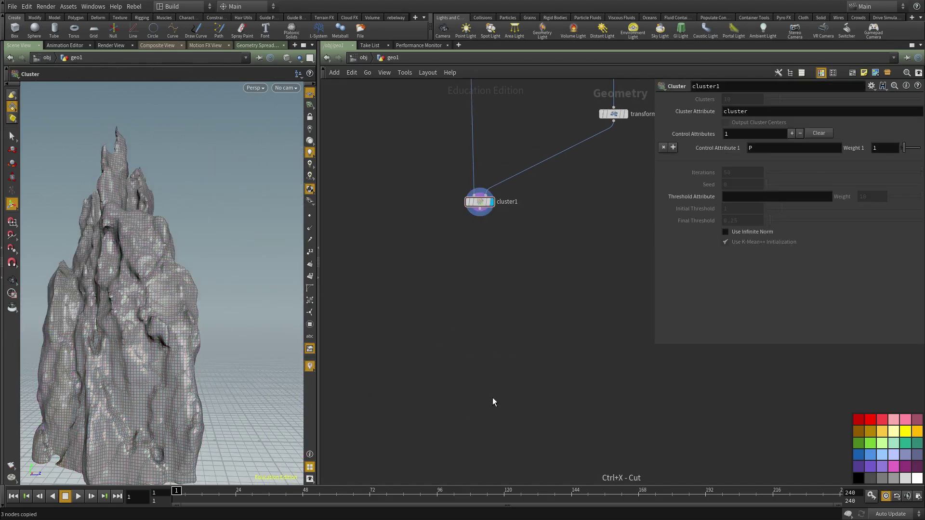
Add a For-Each Connected Piece loop below cluster1
{"action": "middle_click_drag", "start_coordinate": [493, 398], "coordinate": [475, 443]}
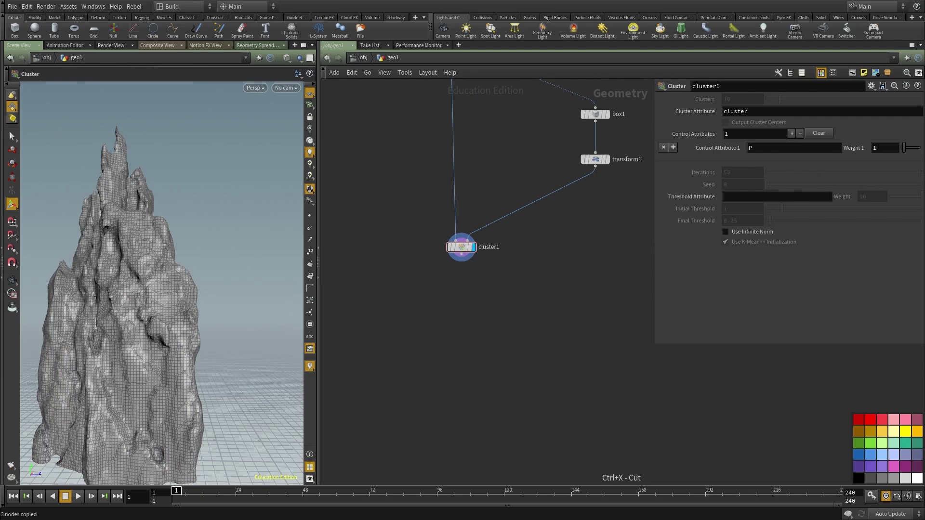
{"action": "middle_click_drag", "start_coordinate": [487, 313], "coordinate": [494, 348]}
{"action": "key", "text": "Tab"}
{"action": "type", "text": "forea"}
{"action": "key", "text": "Down"}
{"action": "key", "text": "Down"}
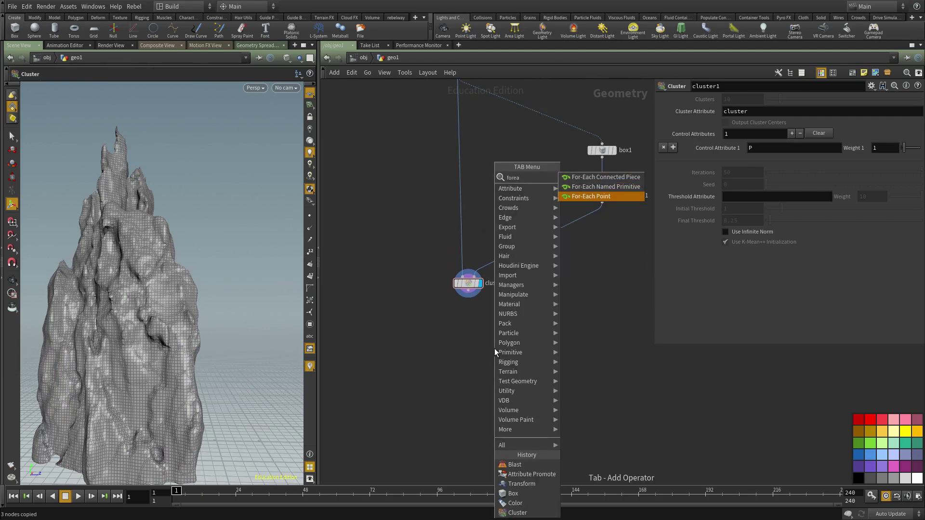
{"action": "key", "text": "Up"}
{"action": "key", "text": "Up"}
{"action": "key", "text": "Return"}
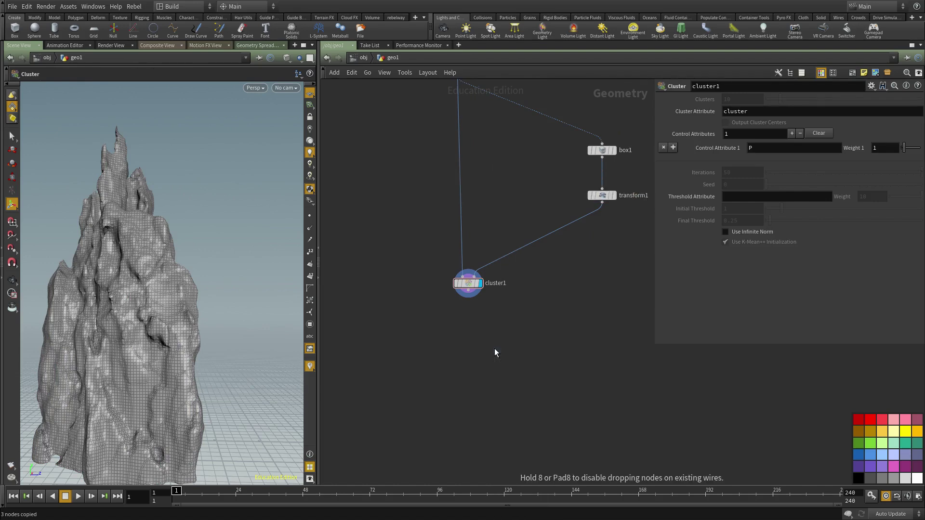
{"action": "left_click", "coordinate": [495, 348]}
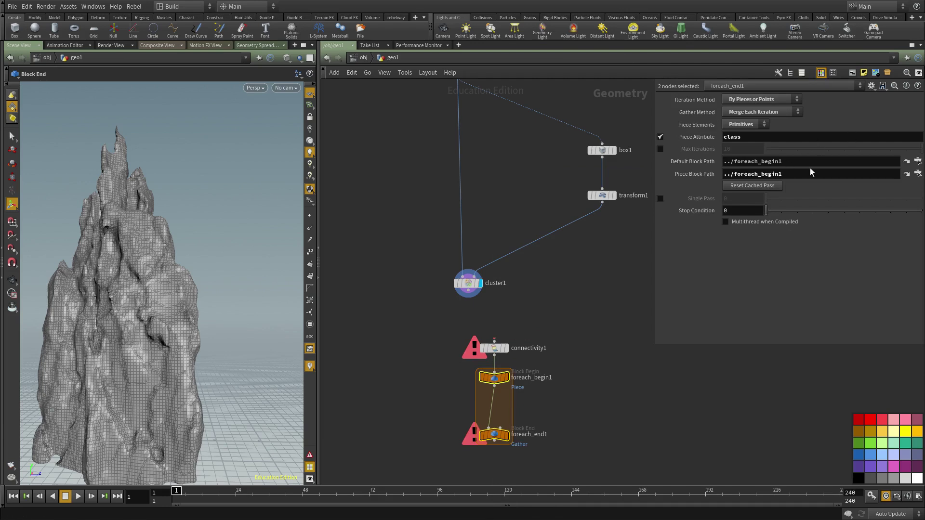
Set foreach_end1's piece attribute to cluster
{"action": "left_click", "coordinate": [769, 139]}
{"action": "type", "text": "cluster"}
{"action": "key", "text": "Return"}
Add an Attribute Promote node directly below cluster1 and connect it to cluster1's output
{"action": "left_click", "coordinate": [471, 306]}
{"action": "key", "text": "Tab"}
{"action": "type", "text": "prom"}
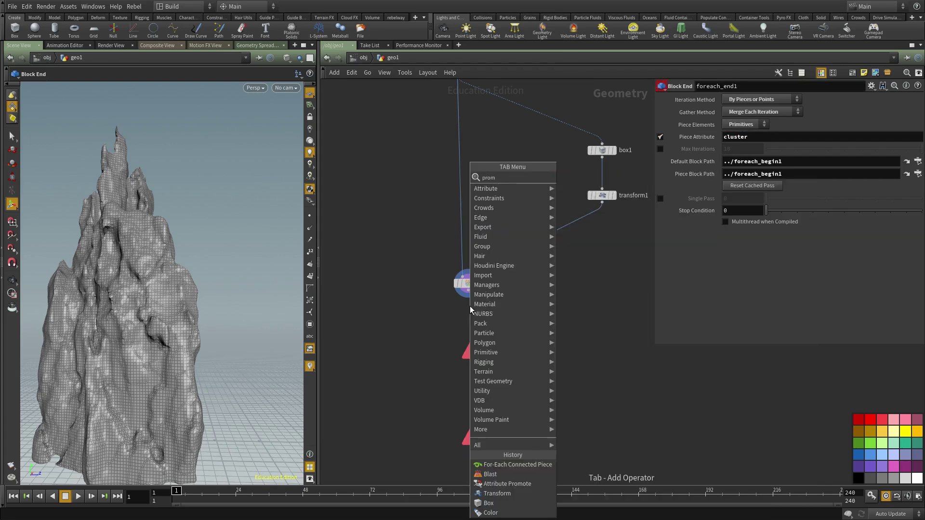
{"action": "key", "text": "Return"}
{"action": "left_click", "coordinate": [471, 309]}
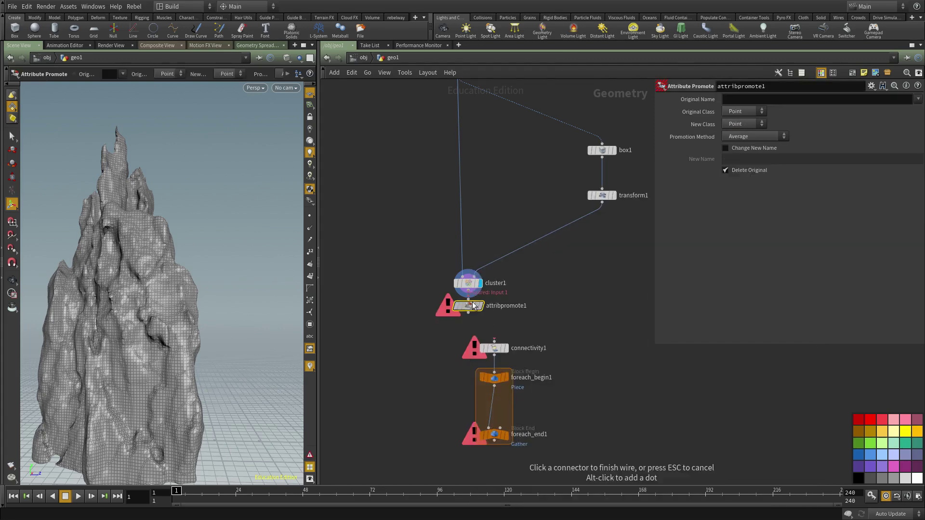
Set attribpromote1's original name to cluster, original class to Primitive and promotion method to Maximum
{"action": "left_click", "coordinate": [765, 99]}
{"action": "key", "text": "Return"}
{"action": "left_click", "coordinate": [742, 111]}
{"action": "left_click", "coordinate": [737, 132]}
{"action": "middle_click_drag", "start_coordinate": [612, 257], "coordinate": [609, 185]}
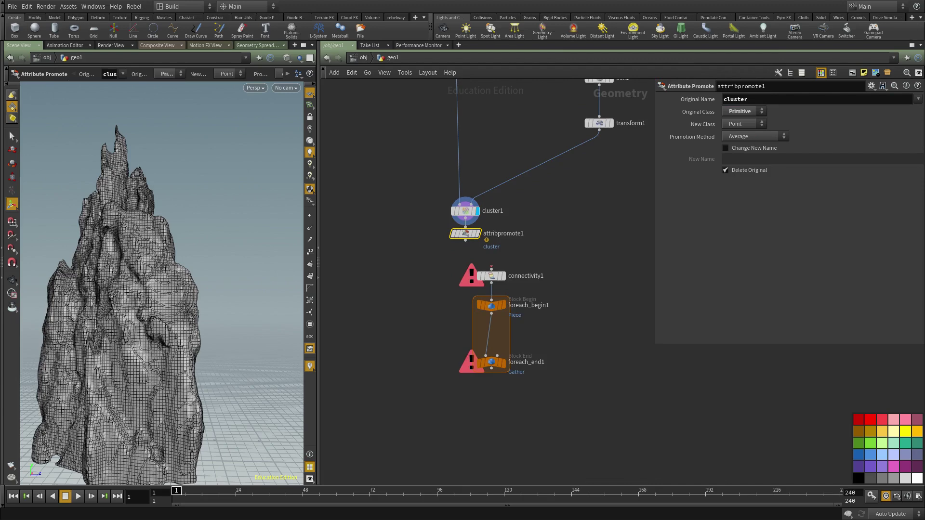
{"action": "left_click", "coordinate": [785, 136]}
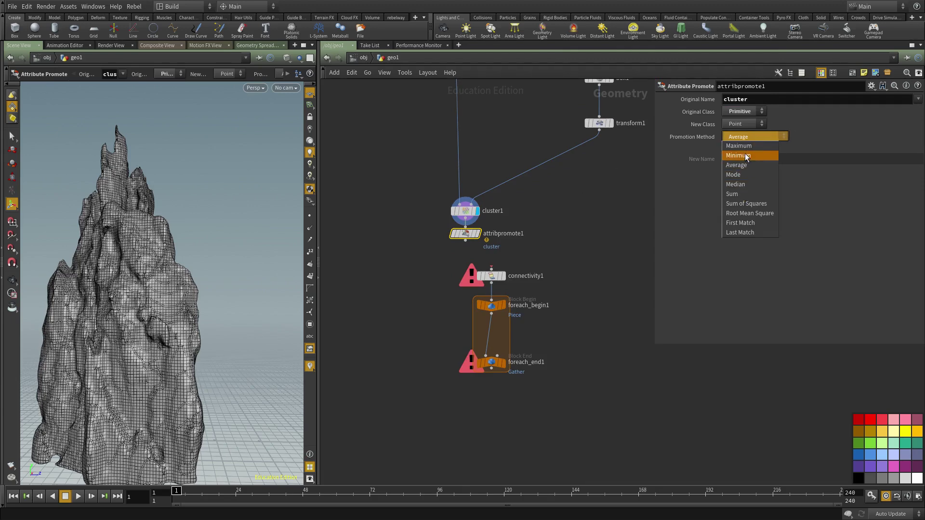
{"action": "left_click", "coordinate": [741, 144]}
Connect attribpromote1's output to connectivity1's input
{"action": "left_click_drag", "start_coordinate": [207, 284], "coordinate": [291, 320], "text": "alt"}
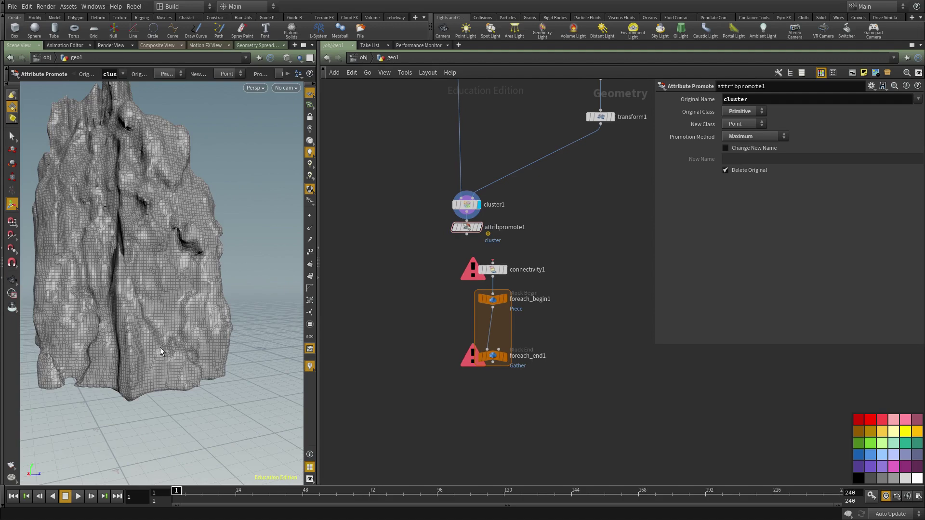
{"action": "scroll", "coordinate": [572, 290], "scroll_direction": "up", "scroll_amount": 2}
{"action": "left_click", "coordinate": [459, 252]}
{"action": "left_click", "coordinate": [422, 211]}
Display foreach_end1 and foreach_begin1 in turn to check the loop's output
{"action": "middle_click_drag", "start_coordinate": [562, 357], "coordinate": [563, 303]}
{"action": "left_click", "coordinate": [481, 333]}
{"action": "left_click", "coordinate": [464, 329]}
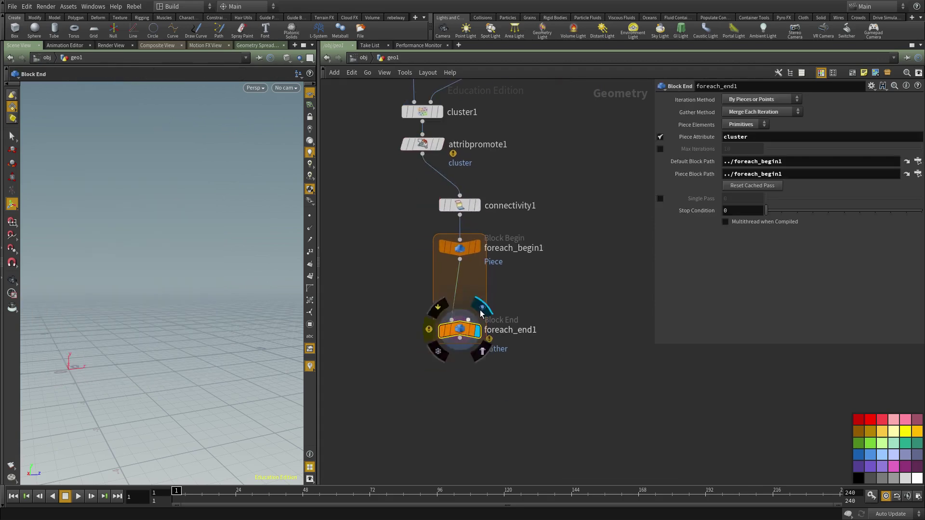
{"action": "left_click", "coordinate": [479, 244]}
{"action": "left_click", "coordinate": [456, 252]}
Change attribpromote1's original class to Point and its new class to Primitive
{"action": "middle_click_drag", "start_coordinate": [491, 174], "coordinate": [501, 257]}
{"action": "left_click", "coordinate": [433, 227]}
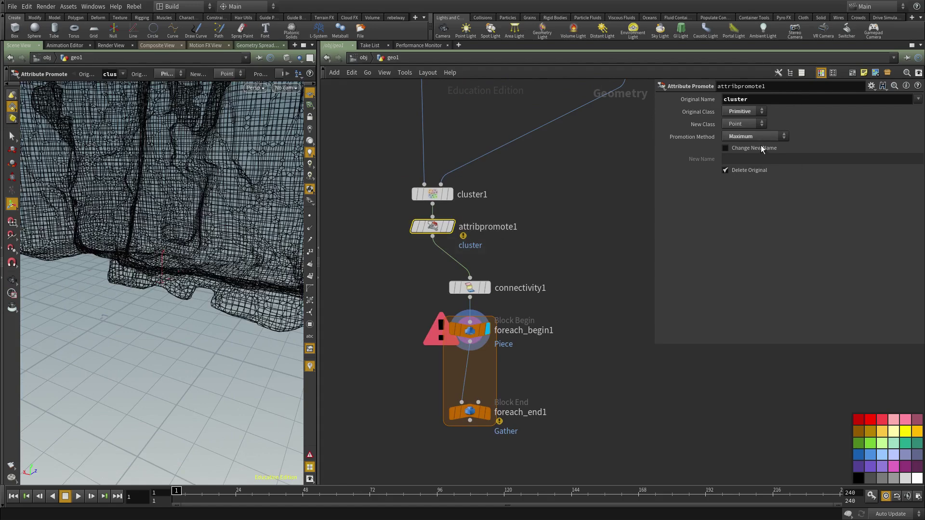
{"action": "left_click_drag", "start_coordinate": [537, 264], "coordinate": [438, 303]}
{"action": "left_click_drag", "start_coordinate": [502, 246], "coordinate": [375, 221]}
{"action": "left_click", "coordinate": [741, 112]}
{"action": "left_click", "coordinate": [738, 140]}
{"action": "left_click", "coordinate": [736, 125]}
{"action": "left_click", "coordinate": [744, 143]}
Display foreach_begin1 and foreach_end1 framed in the view and check connectivity1's node information
{"action": "middle_click_drag", "start_coordinate": [543, 276], "coordinate": [546, 246]}
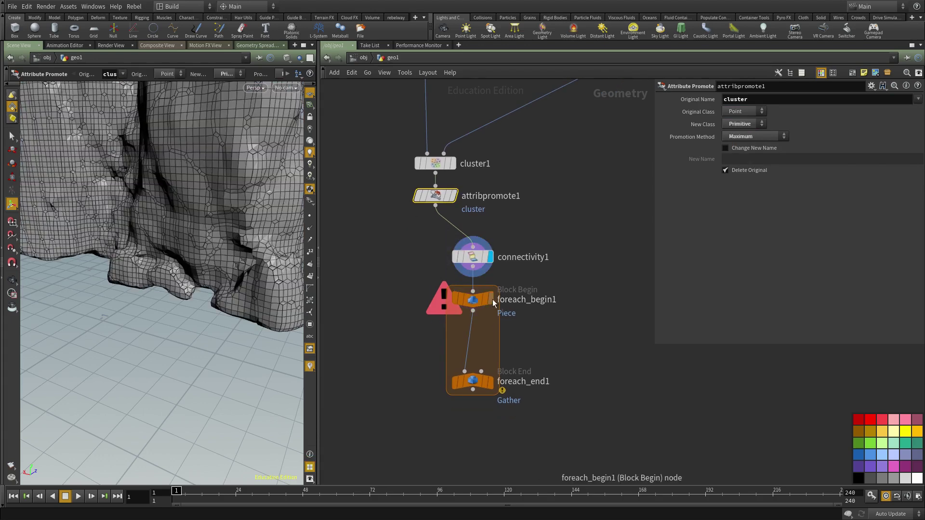
{"action": "left_click", "coordinate": [495, 299]}
{"action": "key", "text": "space+f"}
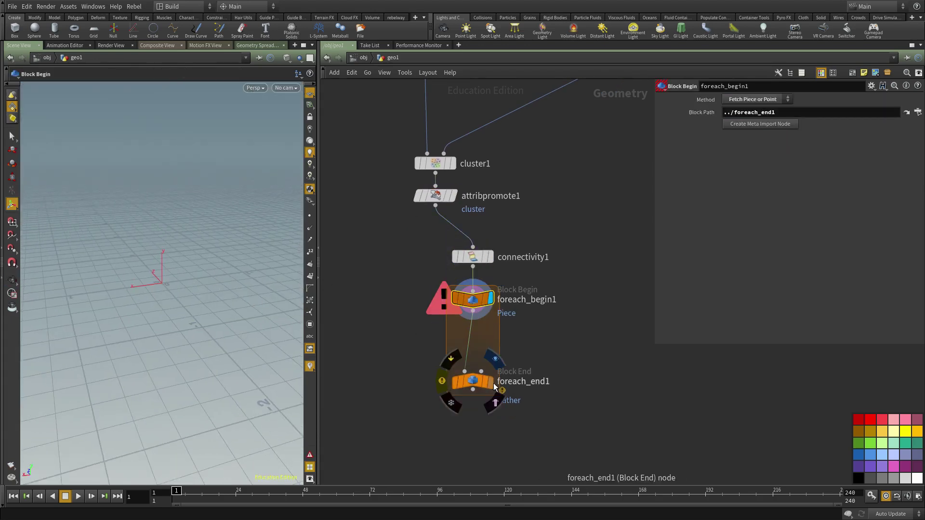
{"action": "left_click", "coordinate": [489, 382]}
{"action": "key", "text": "space+f"}
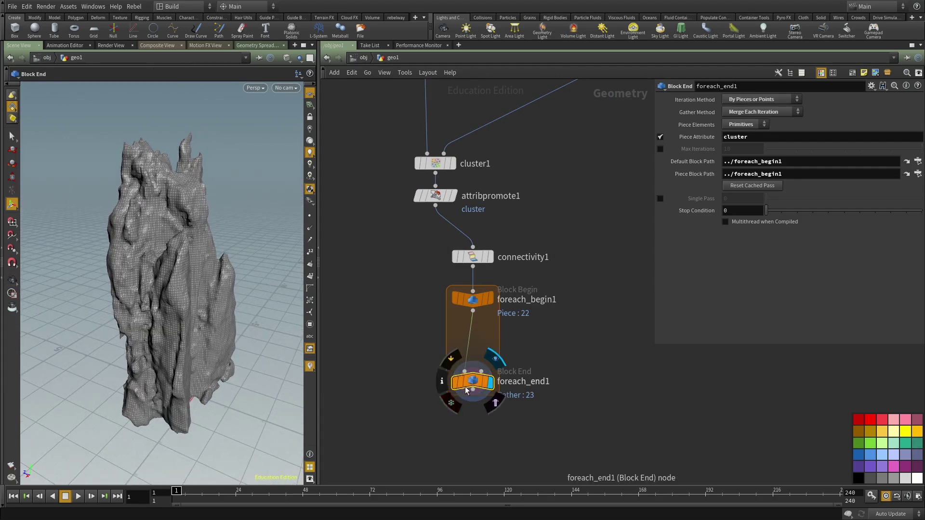
{"action": "middle_click", "coordinate": [471, 257]}
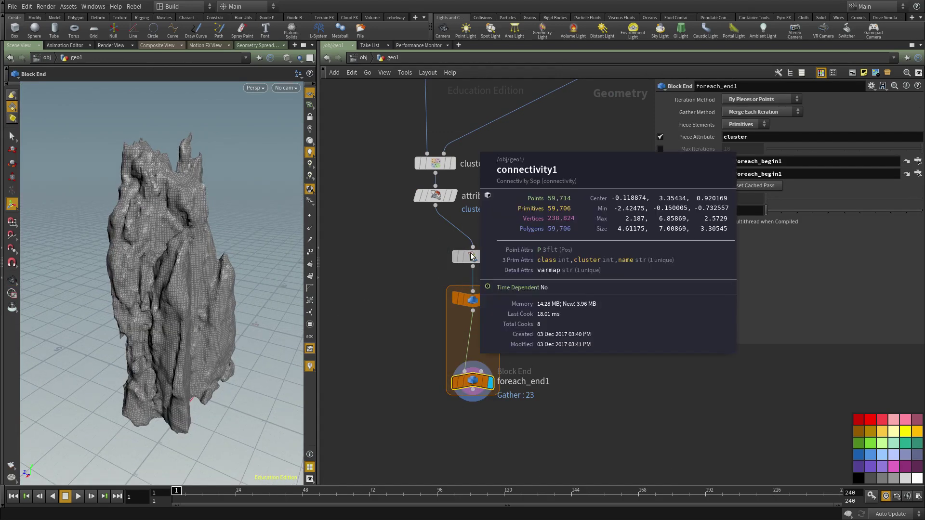
Cut connectivity1 out of the network and check attribpromote1's node information
{"action": "left_click", "coordinate": [471, 257]}
{"action": "key", "text": "ctrl+x"}
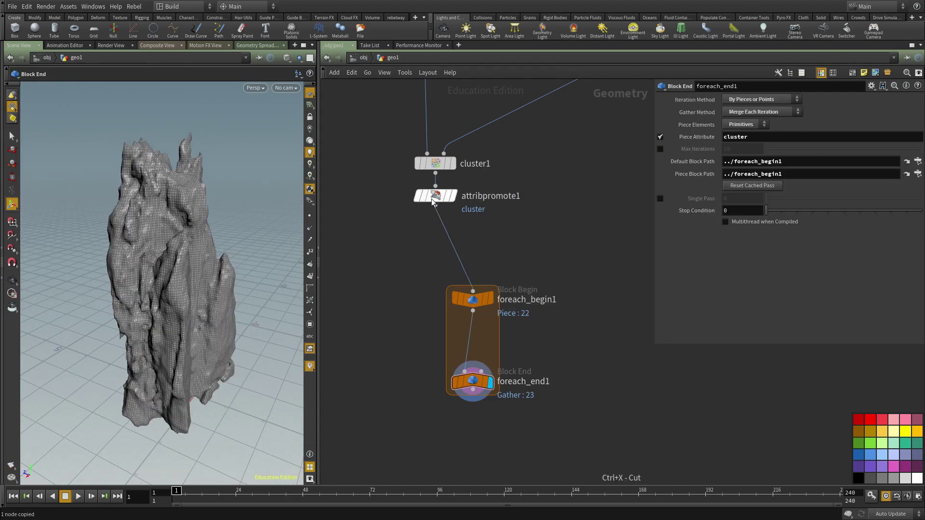
{"action": "middle_click", "coordinate": [433, 196]}
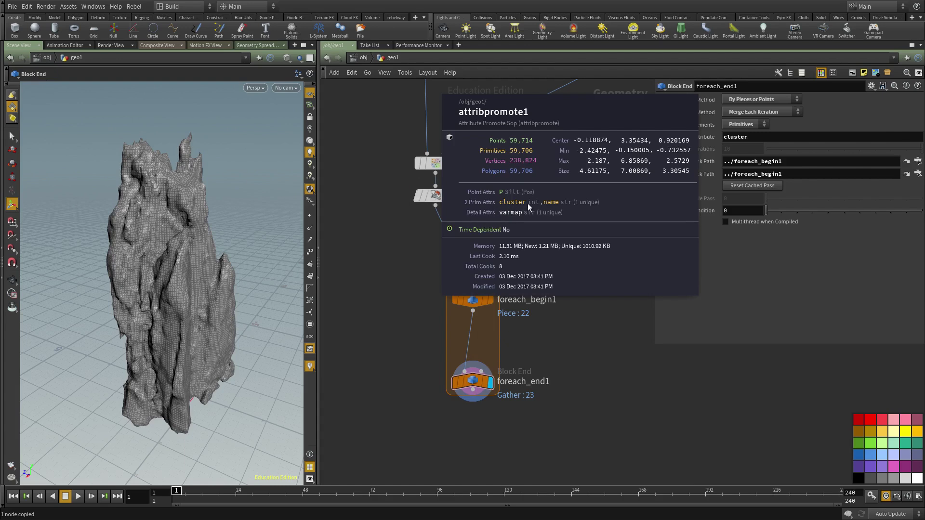
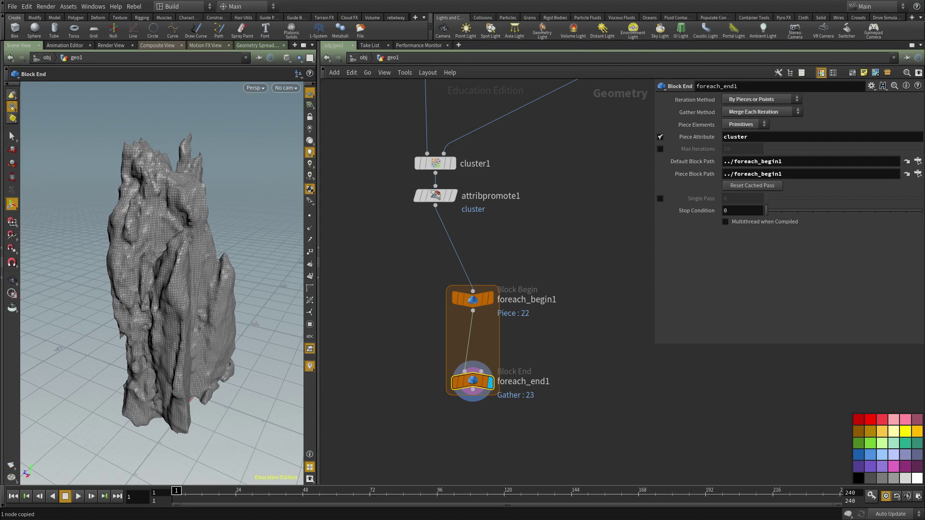
Display attribpromote1, foreach_begin1 and foreach_end1 in turn to compare their geometry, ending on foreach_begin1
{"action": "left_click_drag", "start_coordinate": [508, 235], "coordinate": [387, 192]}
{"action": "mouse_move", "coordinate": [548, 221]}
{"action": "middle_mouse_down"}
{"action": "mouse_move", "coordinate": [547, 237]}
{"action": "mouse_move", "coordinate": [539, 221]}
{"action": "middle_mouse_up"}
{"action": "key", "text": "r"}
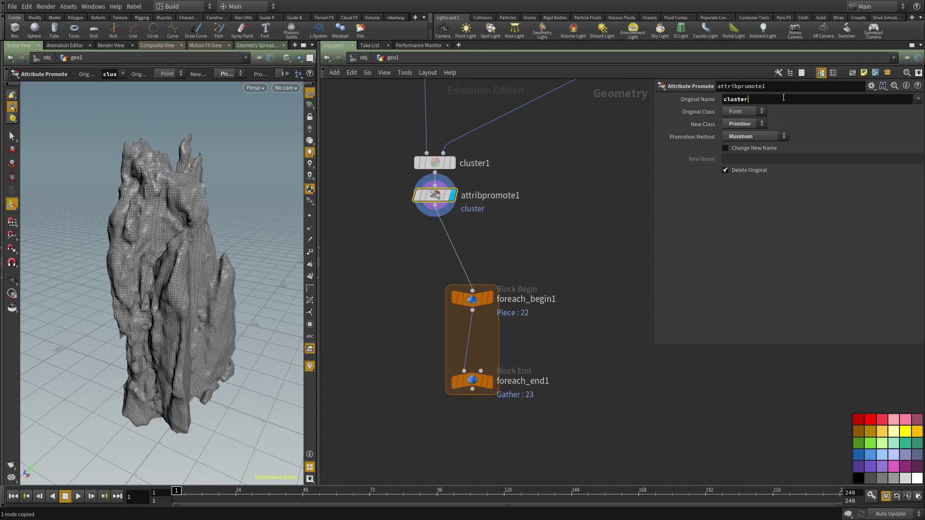
{"action": "left_click", "coordinate": [472, 299]}
{"action": "key", "text": "r"}
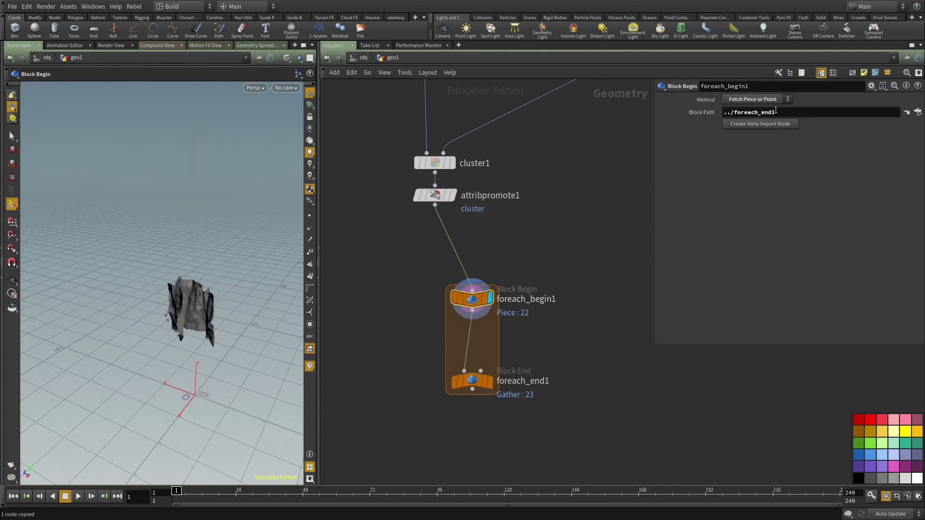
{"action": "left_click", "coordinate": [491, 384]}
{"action": "left_click", "coordinate": [463, 382]}
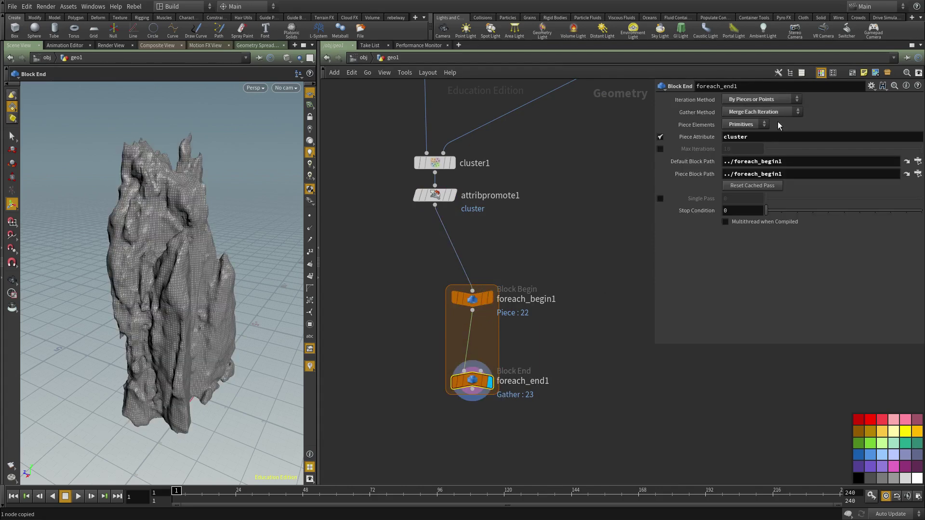
{"action": "left_click", "coordinate": [481, 298]}
{"action": "key", "text": "r"}
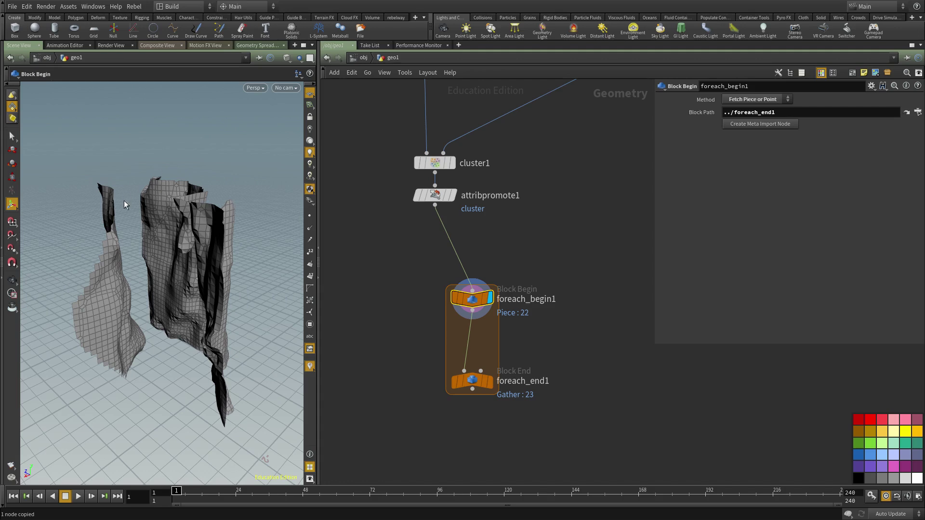
Insert a Group Create node between foreach_begin1 and foreach_end1
{"action": "middle_click_drag", "start_coordinate": [580, 370], "coordinate": [582, 289]}
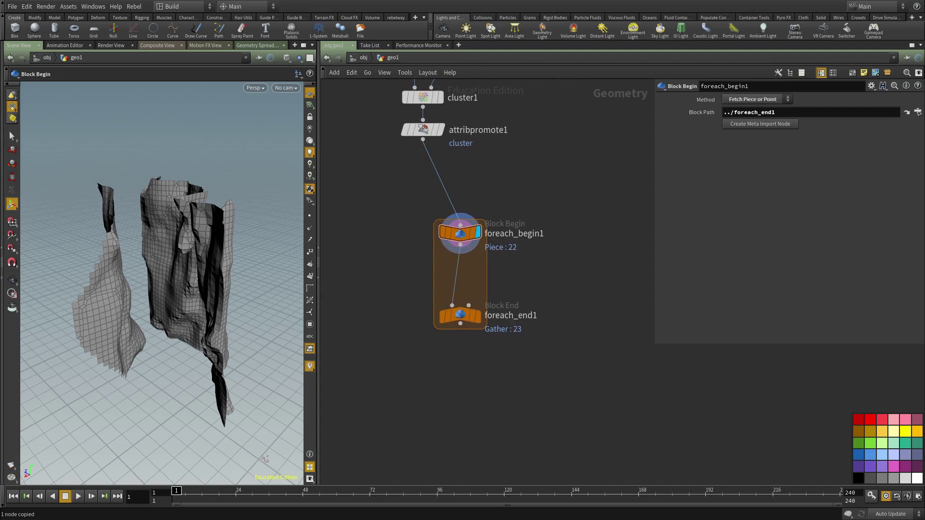
{"action": "key", "text": "Tab"}
{"action": "mouse_move", "coordinate": [574, 215]}
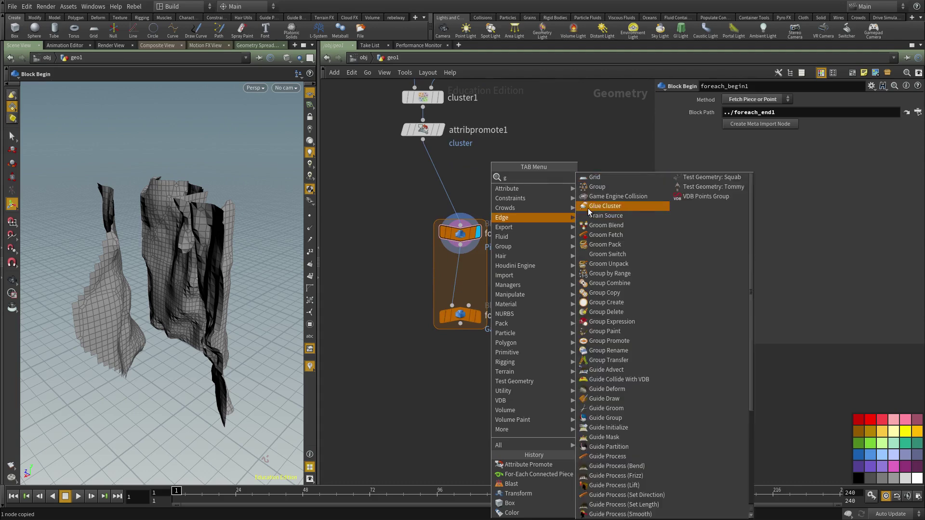
{"action": "left_click", "coordinate": [602, 186]}
{"action": "left_click", "coordinate": [466, 270]}
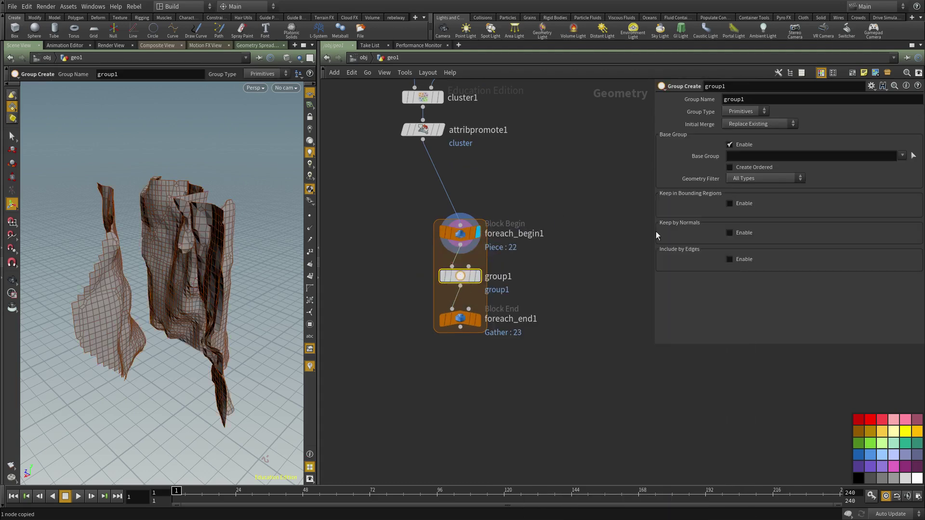
Set group1's group type to Points and name the group edge_pts
{"action": "left_click", "coordinate": [742, 130]}
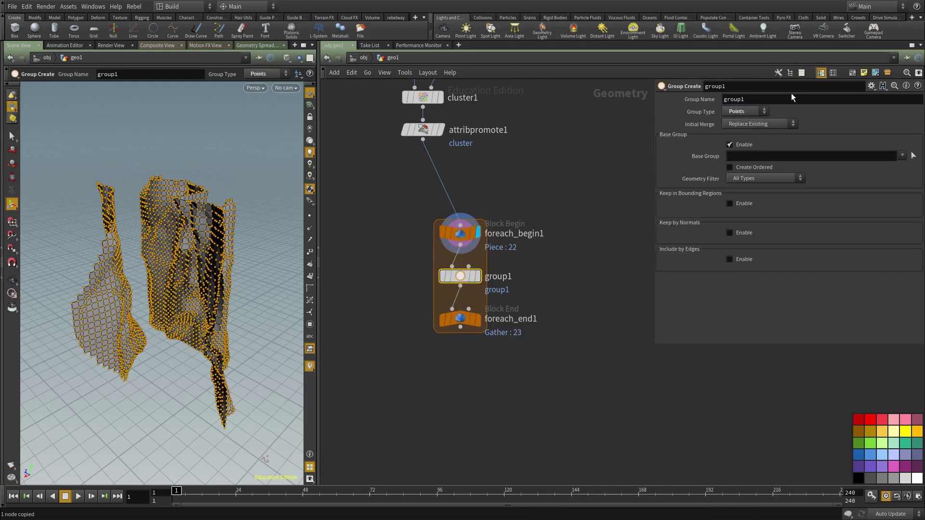
{"action": "left_click", "coordinate": [774, 96]}
{"action": "type", "text": "edge_pts"}
{"action": "key", "text": "Return"}
Enable Include by Edges with Unshared Edges on group1, disable its Base Group, and display the node
{"action": "left_click", "coordinate": [730, 259]}
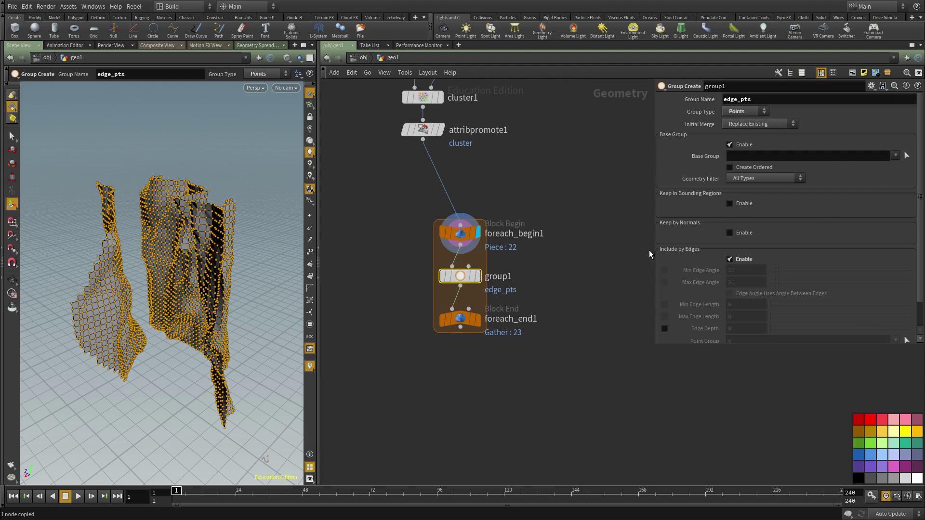
{"action": "scroll", "coordinate": [675, 241], "scroll_direction": "down", "scroll_amount": 1}
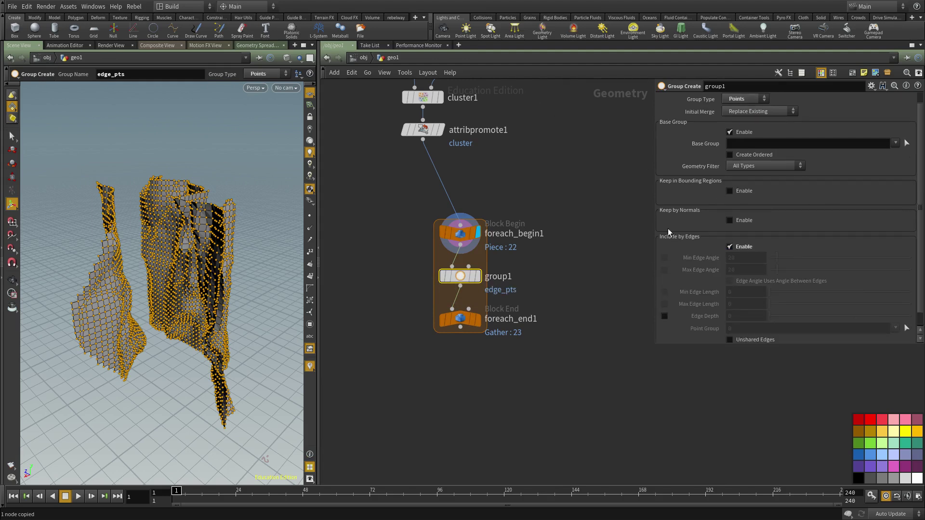
{"action": "left_click", "coordinate": [744, 342]}
{"action": "scroll", "coordinate": [735, 313], "scroll_direction": "down", "scroll_amount": 1}
{"action": "left_click", "coordinate": [477, 276]}
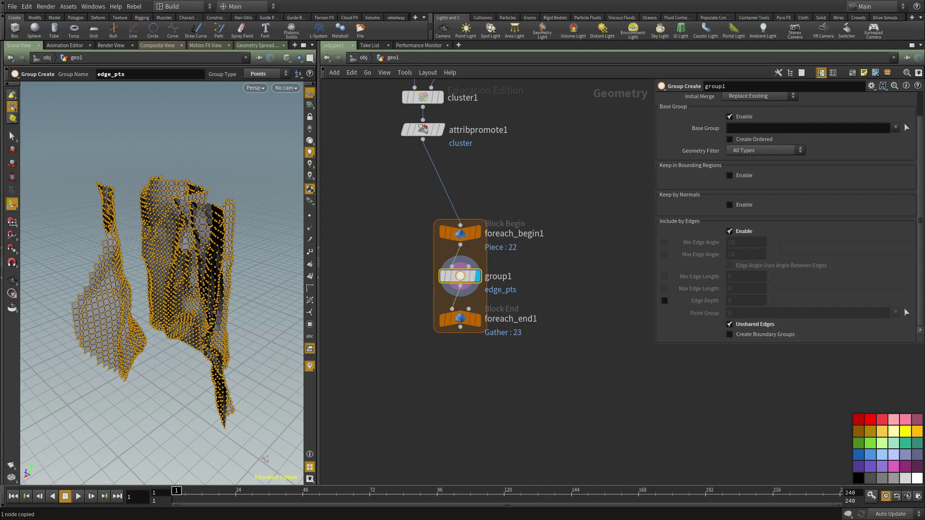
{"action": "scroll", "coordinate": [736, 144], "scroll_direction": "up", "scroll_amount": 1}
{"action": "left_click", "coordinate": [741, 146]}
{"action": "left_click_drag", "start_coordinate": [125, 243], "coordinate": [163, 254], "text": "alt"}
Move foreach_end1 lower in the network and insert an Attribute Wrangle between group1 and foreach_end1
{"action": "mouse_move", "coordinate": [480, 323]}
{"action": "left_click_drag", "start_coordinate": [480, 323], "coordinate": [486, 423]}
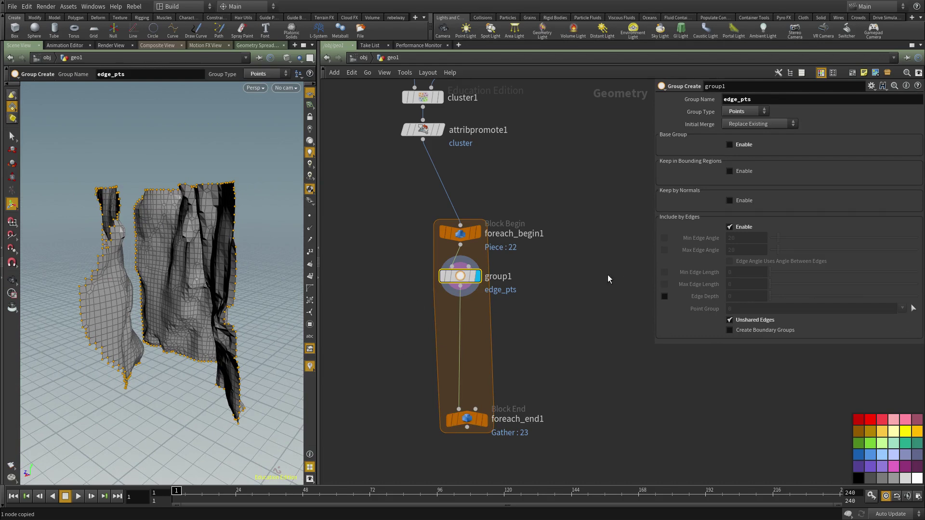
{"action": "middle_click_drag", "start_coordinate": [504, 341], "coordinate": [511, 327]}
{"action": "left_click", "coordinate": [511, 327]}
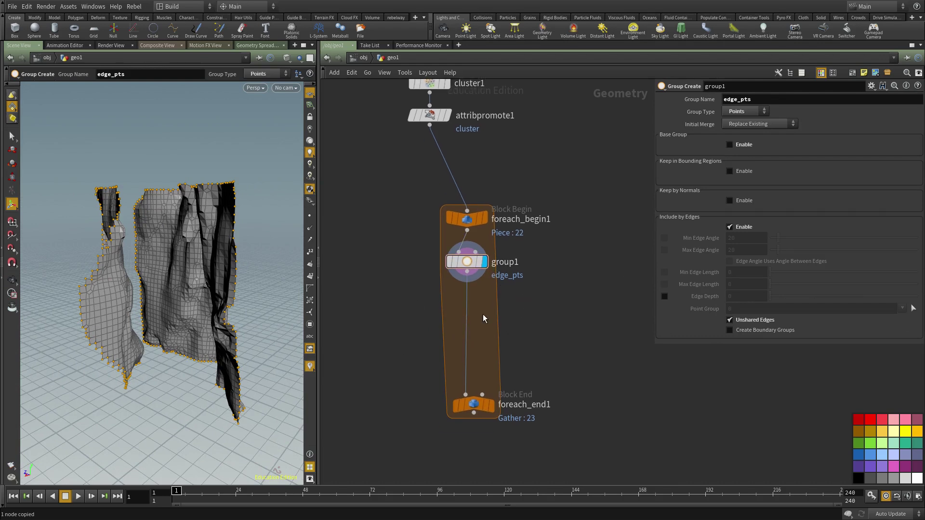
{"action": "key", "text": "Tab"}
{"action": "left_click", "coordinate": [589, 178]}
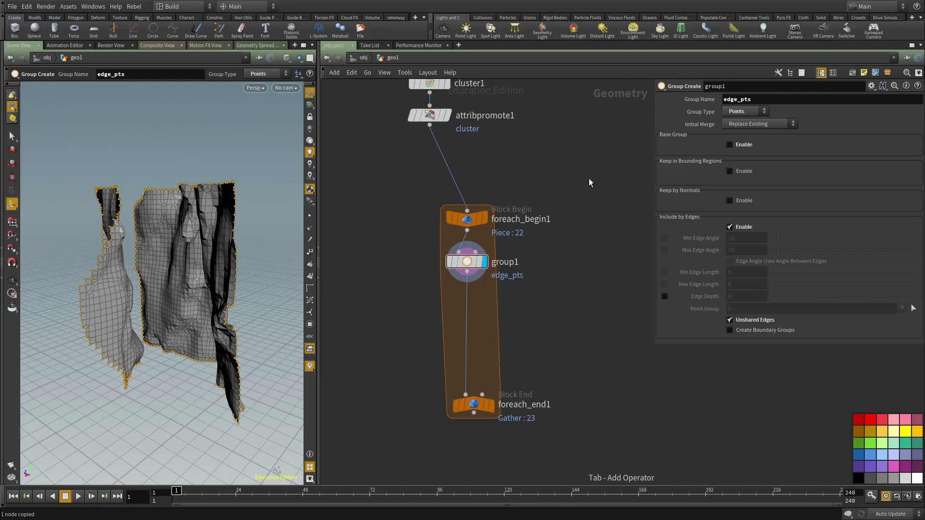
{"action": "left_click", "coordinate": [472, 308]}
Enter the expression i@edge = 1; in attribwrangle1 and restrict it to the edge_pts group
{"action": "left_click", "coordinate": [784, 182]}
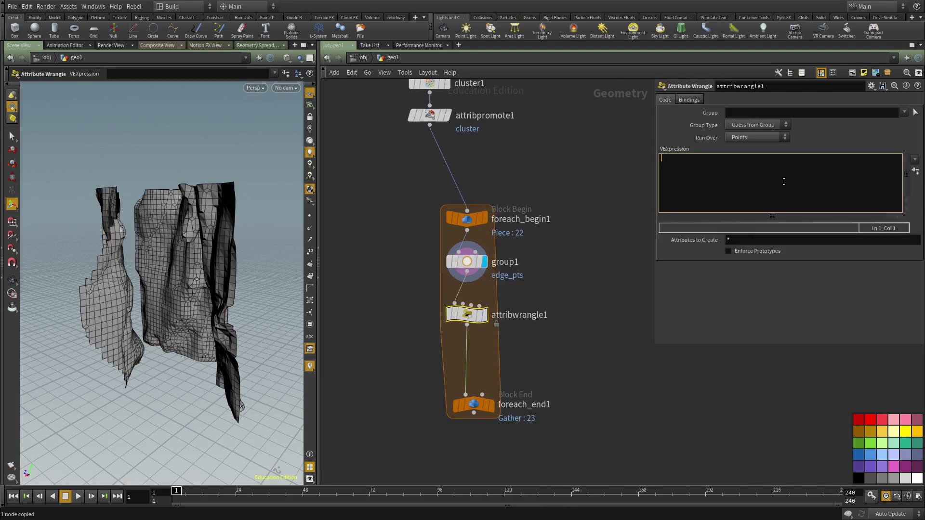
{"action": "type", "text": "i@edge = 1;"}
{"action": "left_click", "coordinate": [484, 316]}
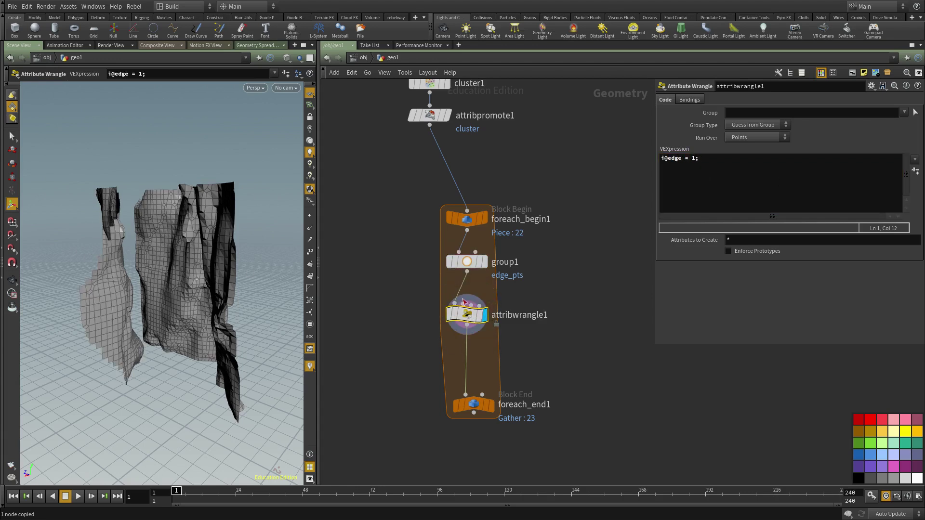
{"action": "left_click", "coordinate": [688, 165]}
{"action": "key", "text": "ctrl+a"}
{"action": "left_click", "coordinate": [904, 112]}
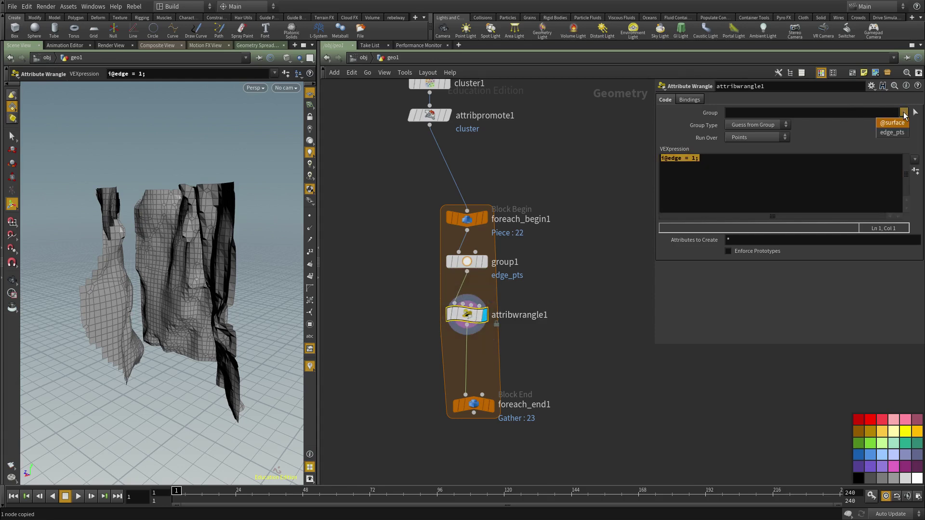
{"action": "left_click", "coordinate": [892, 132]}
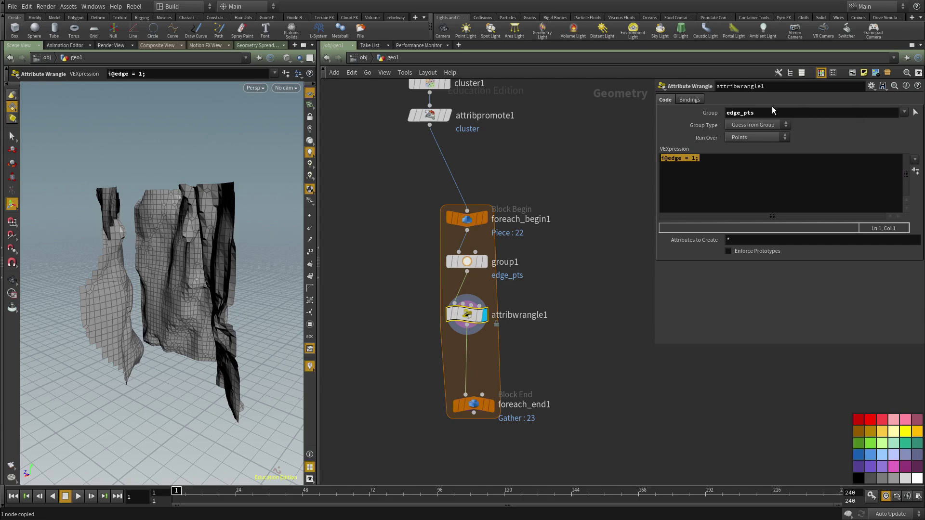
Display foreach_end1 and insert a copy of attribwrangle1 between attribpromote1 and foreach_begin1
{"action": "left_click", "coordinate": [491, 406]}
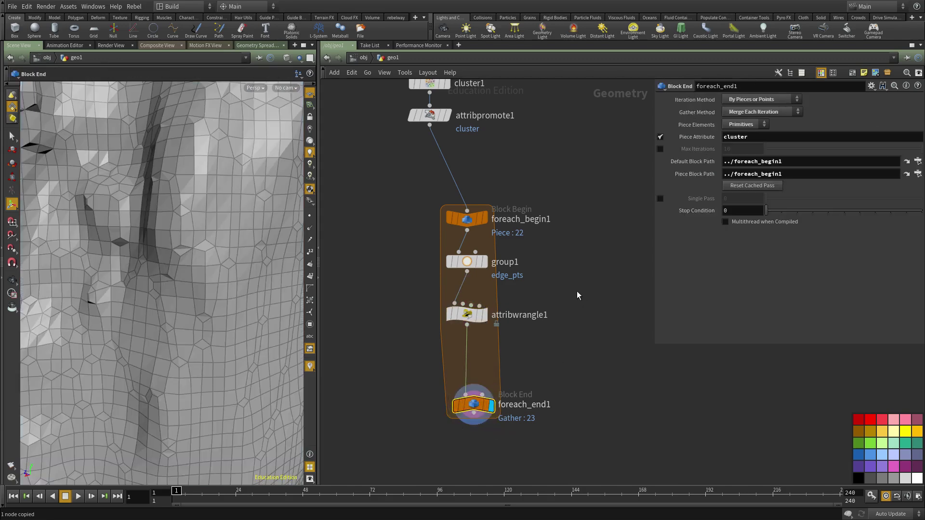
{"action": "middle_click_drag", "start_coordinate": [564, 291], "coordinate": [572, 346]}
{"action": "scroll", "coordinate": [571, 345], "scroll_direction": "down", "scroll_amount": 3}
{"action": "scroll", "coordinate": [467, 380], "scroll_direction": "up", "scroll_amount": 3}
{"action": "left_click", "coordinate": [525, 356]}
{"action": "key", "text": "ctrl+c"}
{"action": "scroll", "coordinate": [594, 303], "scroll_direction": "down", "scroll_amount": 3}
{"action": "middle_click_drag", "start_coordinate": [594, 303], "coordinate": [586, 391]}
{"action": "left_click", "coordinate": [557, 331]}
{"action": "left_click_drag", "start_coordinate": [524, 326], "coordinate": [514, 326]}
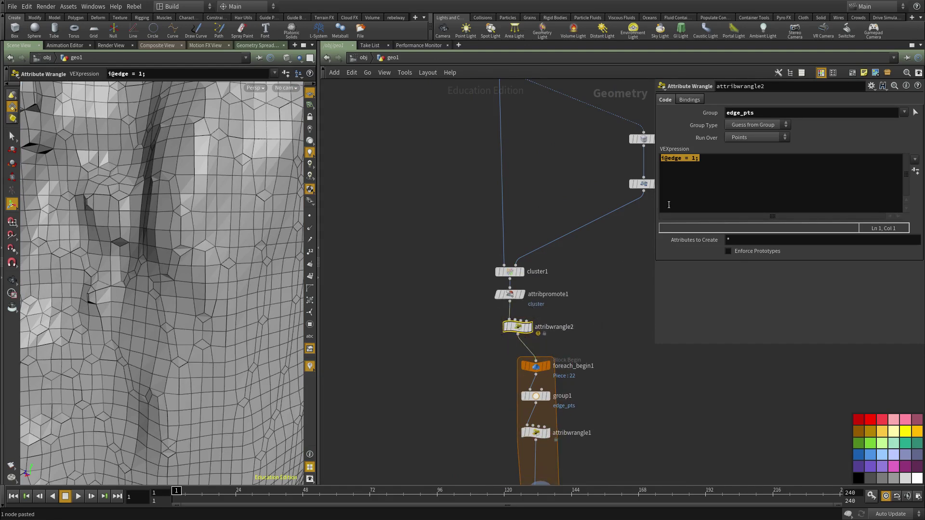
Change attribwrangle2's expression to i@edge = 0; and move the for-each loop nodes away from it
{"action": "left_click", "coordinate": [692, 160]}
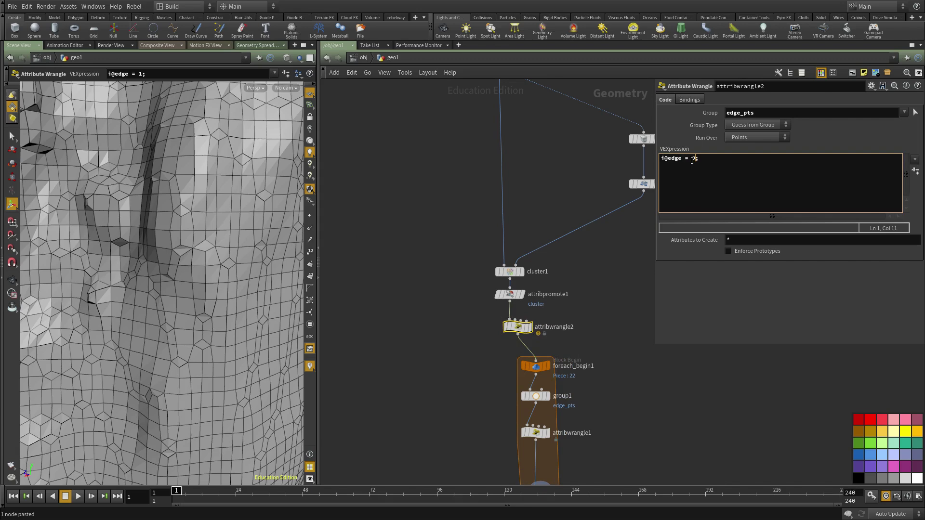
{"action": "scroll", "coordinate": [535, 262], "scroll_direction": "down", "scroll_amount": 3}
{"action": "left_click_drag", "start_coordinate": [555, 374], "coordinate": [502, 249]}
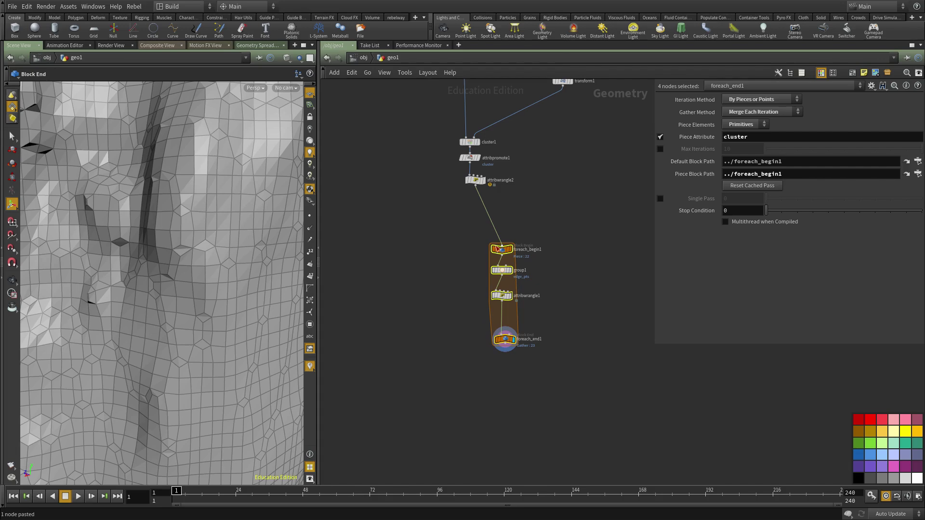
Cut attribwrangle2 from above the loop and paste it into the connection between convertvdb1 and cluster1
{"action": "middle_click_drag", "start_coordinate": [517, 198], "coordinate": [539, 277]}
{"action": "left_click_drag", "start_coordinate": [539, 277], "coordinate": [447, 256]}
{"action": "key", "text": "ctrl+x"}
{"action": "middle_click_drag", "start_coordinate": [463, 174], "coordinate": [481, 345]}
{"action": "scroll", "coordinate": [468, 192], "scroll_direction": "up", "scroll_amount": 2}
{"action": "middle_click_drag", "start_coordinate": [537, 429], "coordinate": [519, 340]}
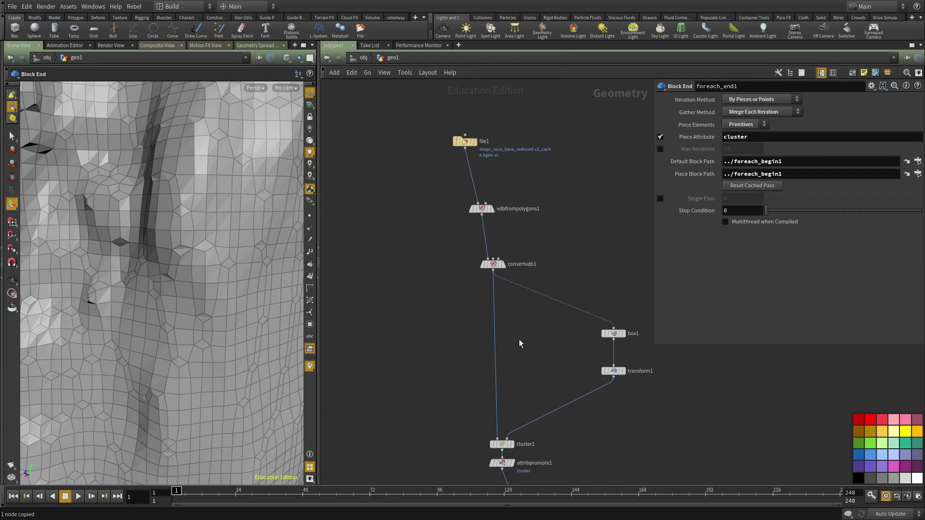
{"action": "key", "text": "ctrl+v"}
{"action": "middle_click_drag", "start_coordinate": [575, 375], "coordinate": [552, 270]}
{"action": "scroll", "coordinate": [553, 289], "scroll_direction": "down", "scroll_amount": 2}
{"action": "middle_click_drag", "start_coordinate": [557, 333], "coordinate": [558, 214]}
{"action": "scroll", "coordinate": [570, 318], "scroll_direction": "up", "scroll_amount": 4}
{"action": "middle_click_drag", "start_coordinate": [538, 140], "coordinate": [578, 421]}
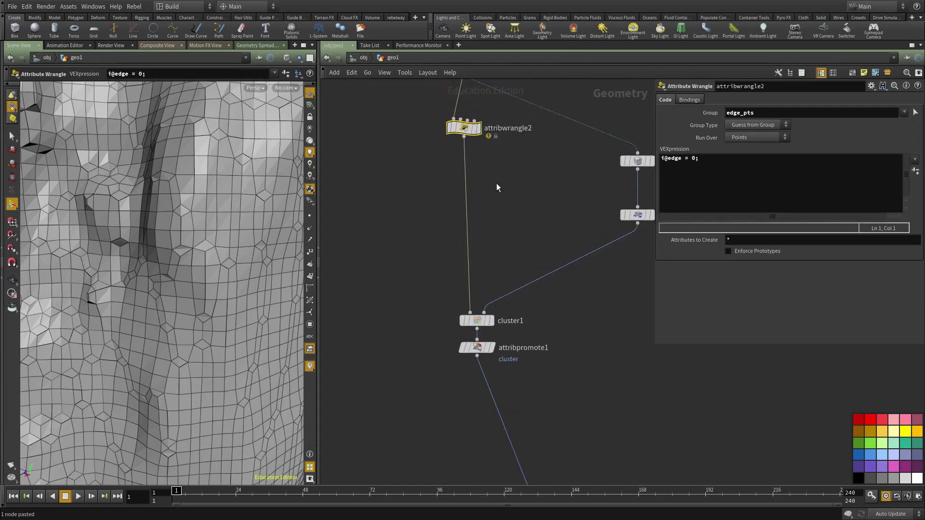
Clear attribwrangle2's group field and check the node's information for the edge attribute
{"action": "middle_click", "coordinate": [461, 129]}
{"action": "left_click_drag", "start_coordinate": [763, 113], "coordinate": [706, 111]}
{"action": "key", "text": "BackSpace"}
{"action": "middle_click", "coordinate": [465, 135]}
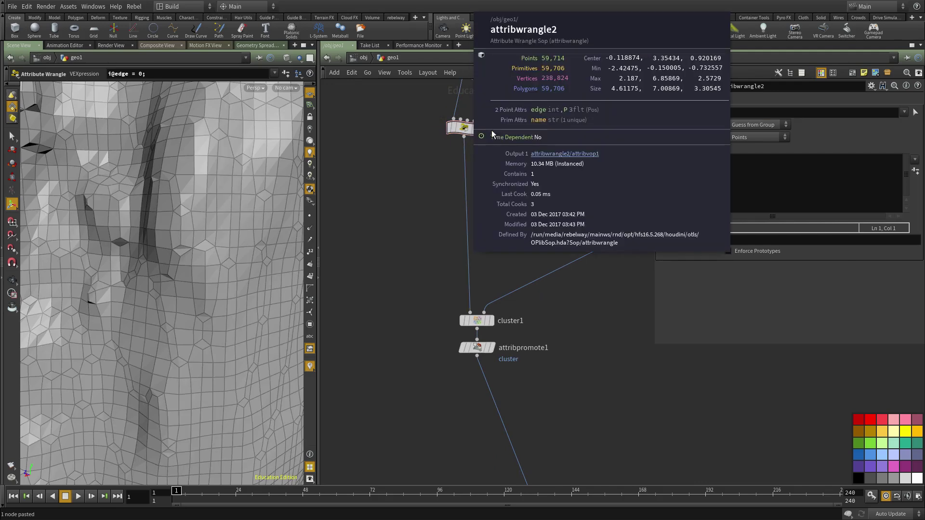
Add a Blast node below the for-each loop and connect foreach_end1's output to it
{"action": "scroll", "coordinate": [581, 338], "scroll_direction": "down", "scroll_amount": 2}
{"action": "middle_click_drag", "start_coordinate": [579, 403], "coordinate": [559, 101]}
{"action": "scroll", "coordinate": [531, 236], "scroll_direction": "up", "scroll_amount": 3}
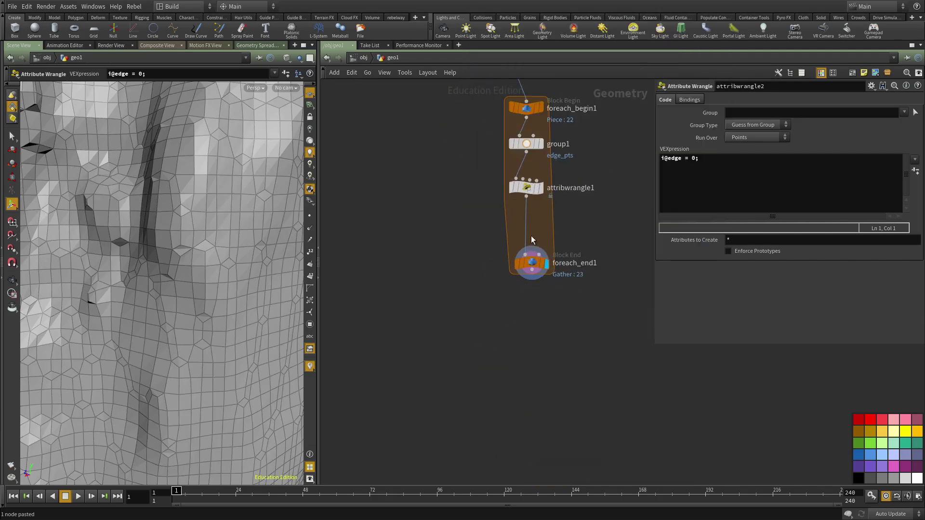
{"action": "left_click", "coordinate": [531, 268]}
{"action": "scroll", "coordinate": [218, 229], "scroll_direction": "down", "scroll_amount": 5}
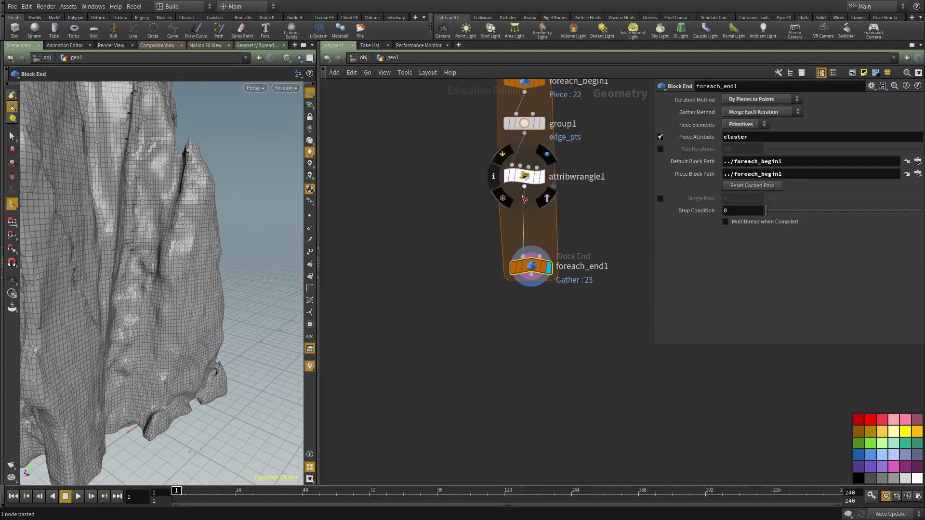
{"action": "scroll", "coordinate": [513, 347], "scroll_direction": "up", "scroll_amount": 1}
{"action": "key", "text": "Tab"}
{"action": "type", "text": "blast"}
{"action": "key", "text": "Return"}
{"action": "left_click", "coordinate": [514, 343]}
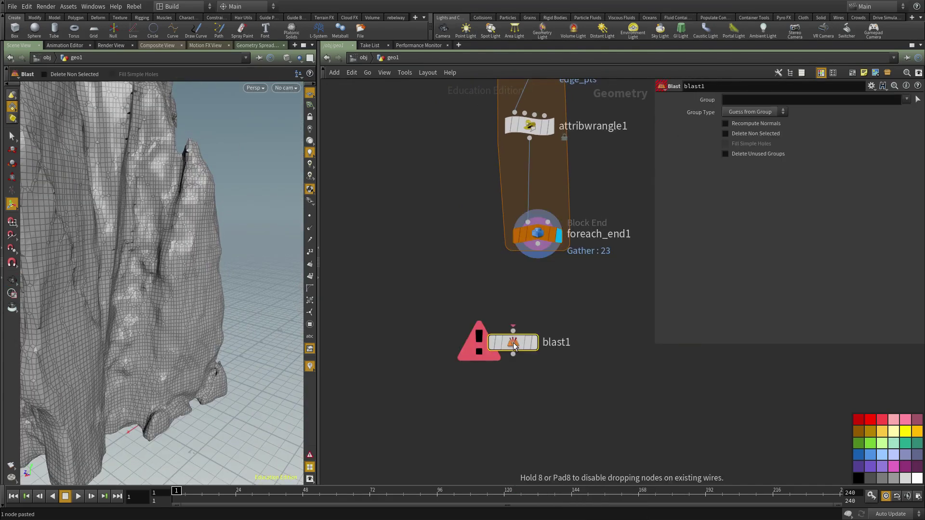
{"action": "left_click_drag", "start_coordinate": [503, 292], "coordinate": [513, 332]}
{"action": "left_click", "coordinate": [753, 99]}
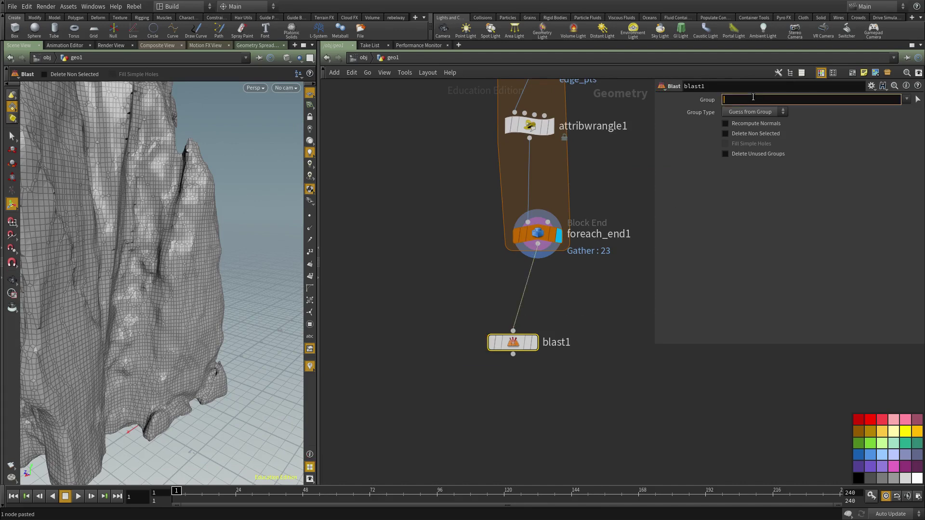
{"action": "type", "text": "@edge==1"}
{"action": "key", "text": "Return"}
{"action": "middle_click_drag", "start_coordinate": [558, 307], "coordinate": [569, 426]}
{"action": "scroll", "coordinate": [569, 426], "scroll_direction": "down", "scroll_amount": 4}
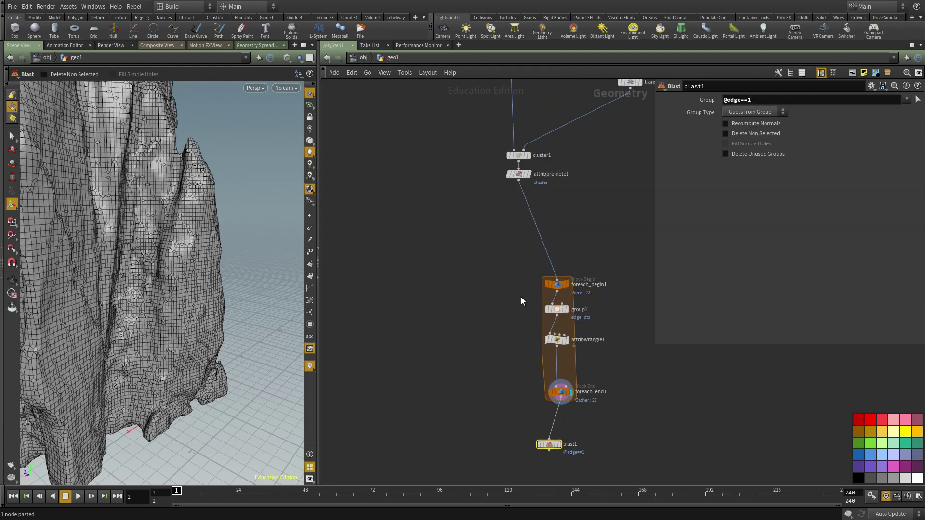
{"action": "scroll", "coordinate": [576, 318], "scroll_direction": "up", "scroll_amount": 2}
{"action": "left_click", "coordinate": [549, 349]}
{"action": "middle_click_drag", "start_coordinate": [611, 372], "coordinate": [584, 192]}
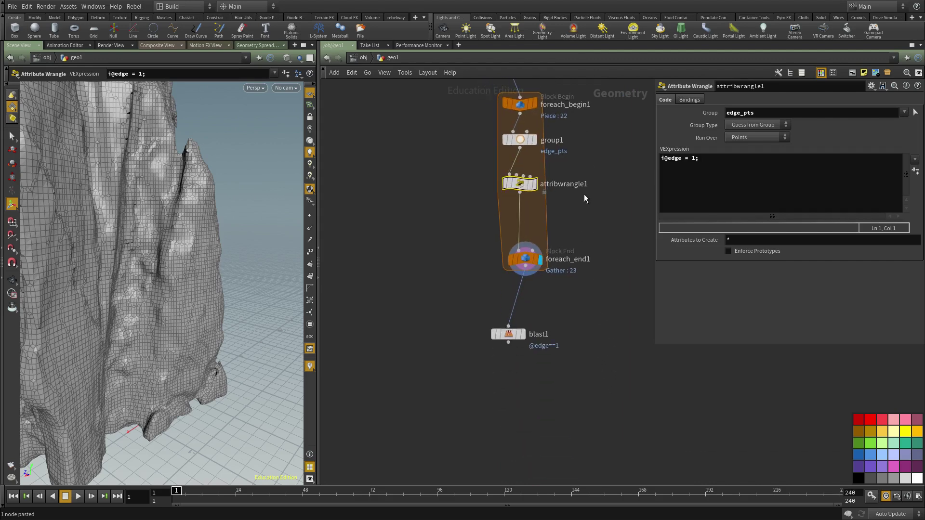
Display blast1, set its group type to Points, and enable deleting the non-selected elements
{"action": "scroll", "coordinate": [555, 298], "scroll_direction": "up", "scroll_amount": 2}
{"action": "left_click", "coordinate": [487, 328]}
{"action": "left_click", "coordinate": [753, 112]}
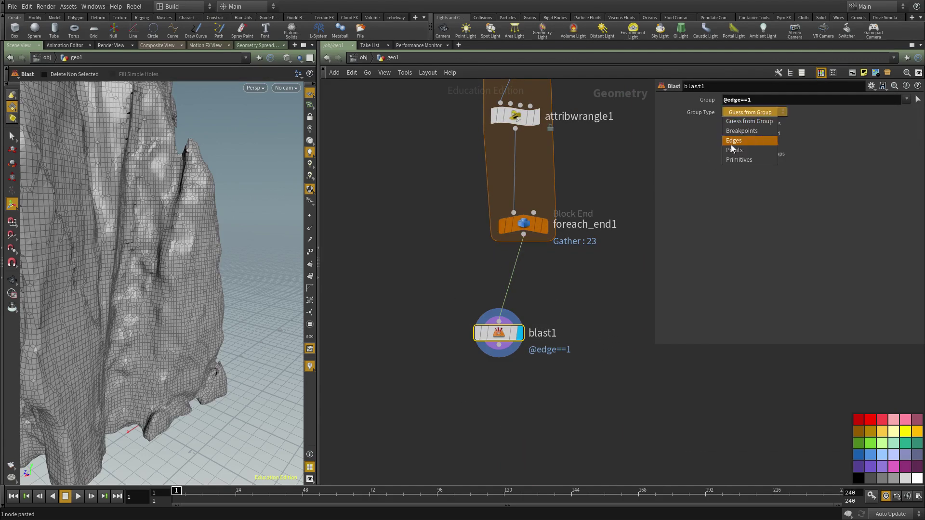
{"action": "left_click", "coordinate": [740, 140]}
Examine the isolated cluster boundary points around the rock for leftover polygons
{"action": "right_click_drag", "start_coordinate": [169, 235], "coordinate": [169, 277], "text": "alt"}
{"action": "left_click_drag", "start_coordinate": [170, 276], "coordinate": [240, 268], "text": "alt"}
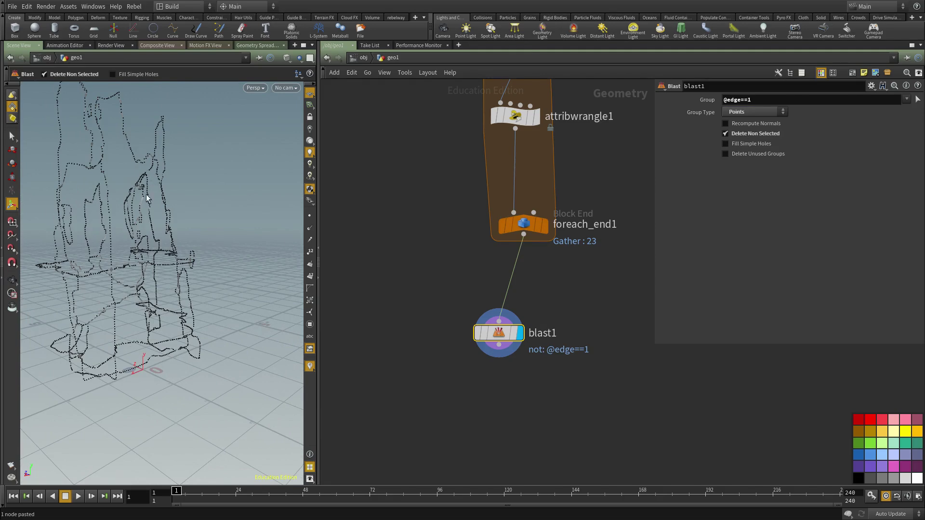
{"action": "left_click_drag", "start_coordinate": [167, 222], "coordinate": [247, 187], "text": "alt"}
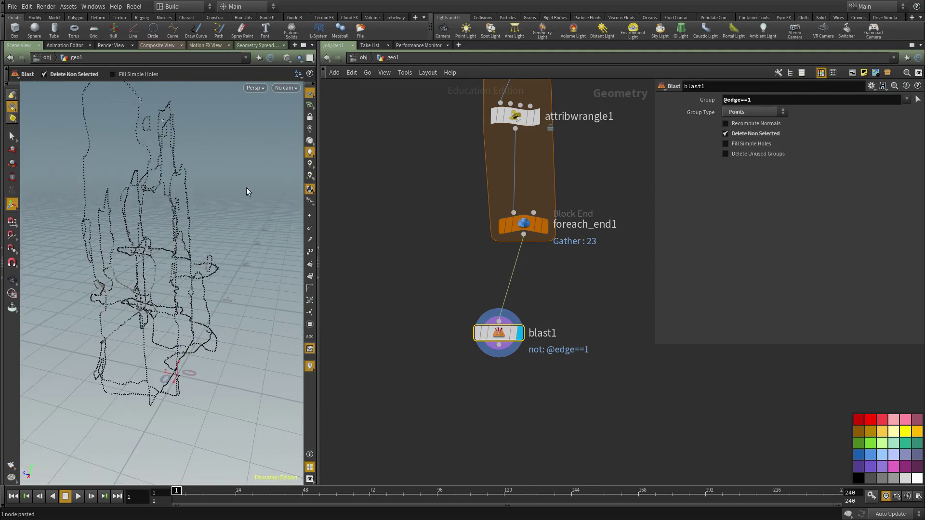
{"action": "scroll", "coordinate": [499, 274], "scroll_direction": "down", "scroll_amount": 3}
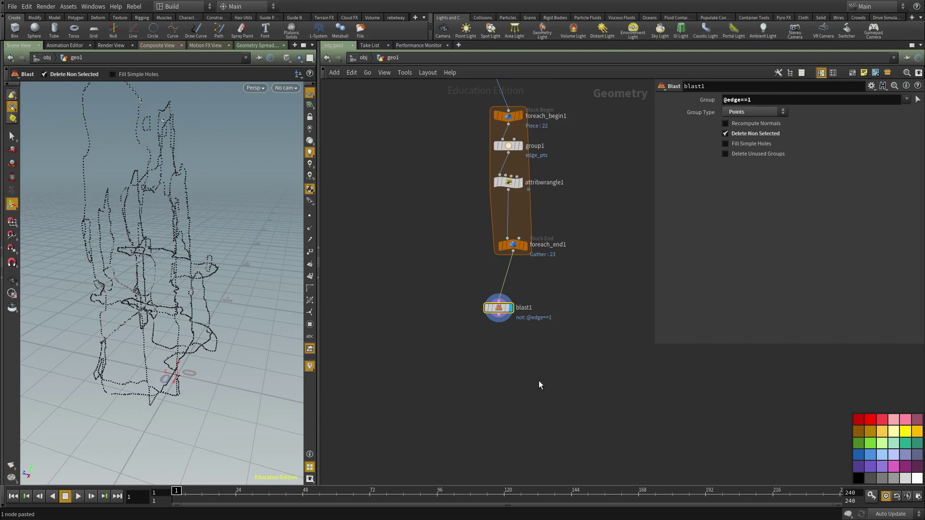
{"action": "scroll", "coordinate": [529, 374], "scroll_direction": "up", "scroll_amount": 1}
{"action": "left_click_drag", "start_coordinate": [158, 338], "coordinate": [107, 300], "text": "alt"}
{"action": "right_click_drag", "start_coordinate": [107, 300], "coordinate": [128, 147], "text": "alt"}
{"action": "left_click_drag", "start_coordinate": [128, 147], "coordinate": [103, 270], "text": "alt"}
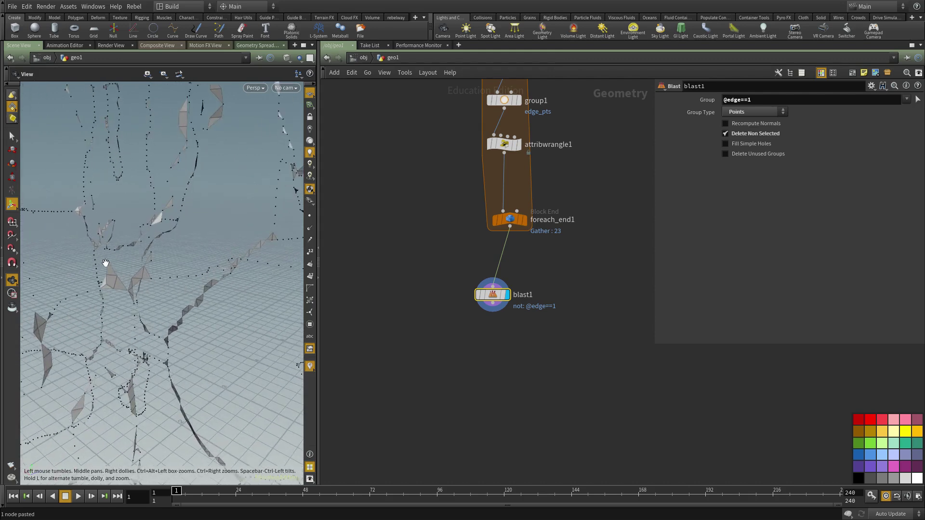
{"action": "left_click_drag", "start_coordinate": [119, 303], "coordinate": [166, 303], "text": "alt"}
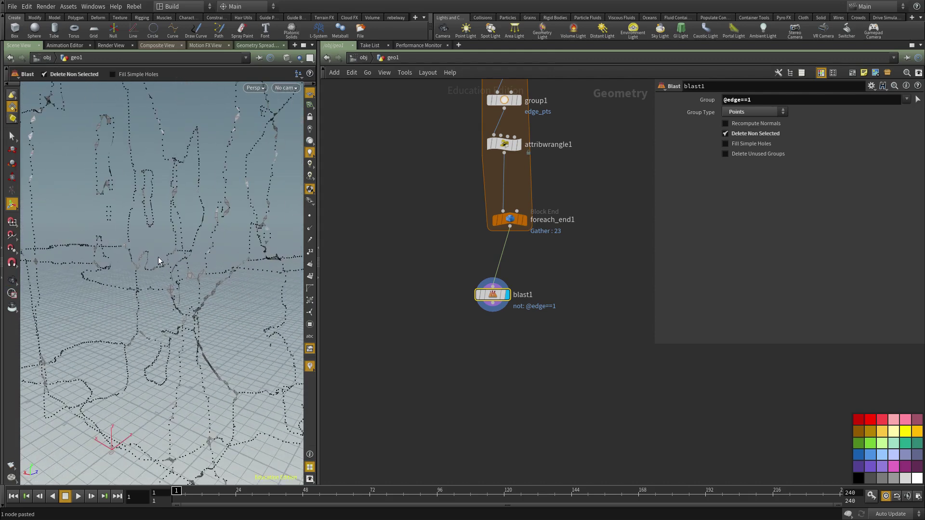
Connect an Add node to blast1's output, display it, and set it to delete geometry but keep the points
{"action": "scroll", "coordinate": [466, 343], "scroll_direction": "up", "scroll_amount": 2}
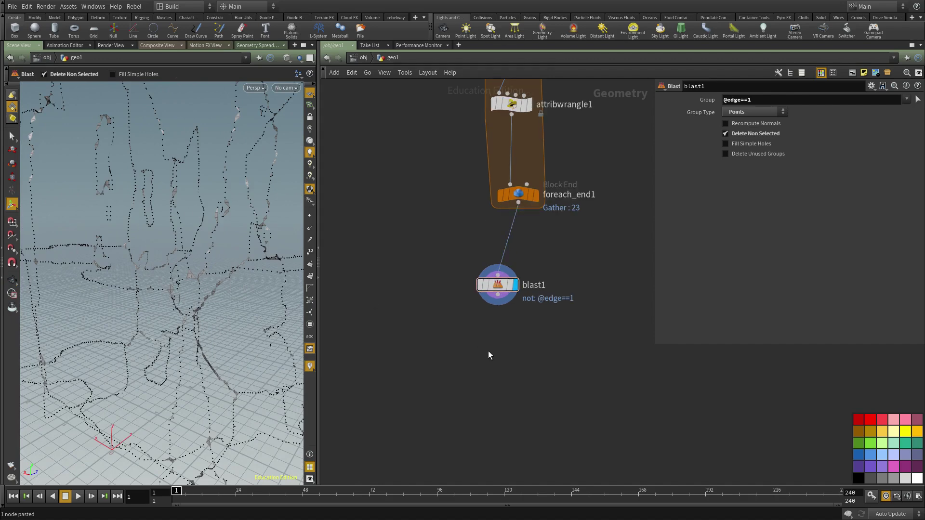
{"action": "key", "text": "Tab"}
{"action": "type", "text": "null"}
{"action": "key", "text": "Return"}
{"action": "left_click", "coordinate": [530, 357]}
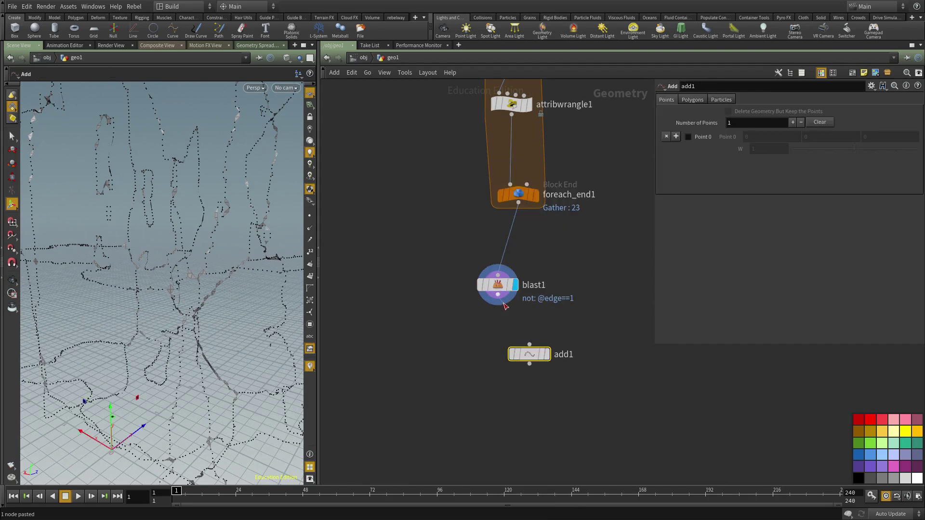
{"action": "middle_click_drag", "start_coordinate": [602, 254], "coordinate": [591, 215]}
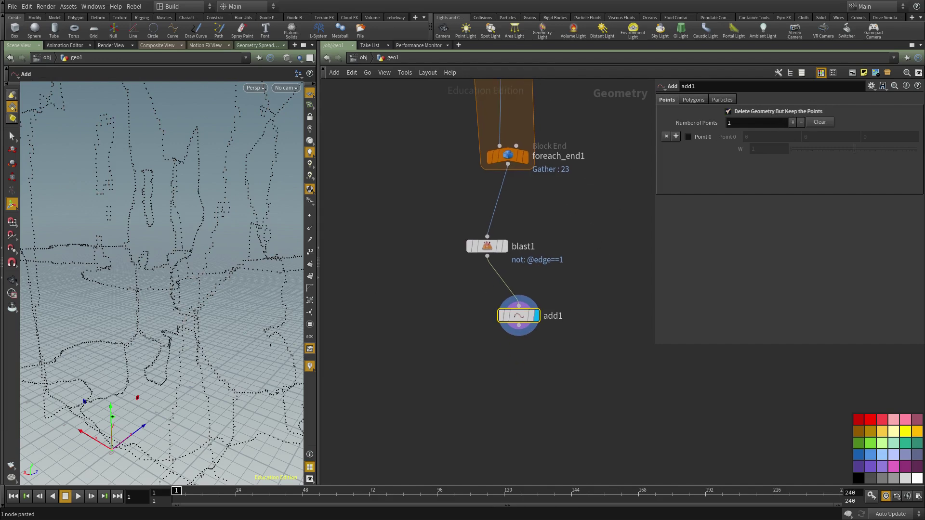
Reorder the nodes so add1 sits between foreach_end1 and blast1, with blast1 displayed
{"action": "left_click_drag", "start_coordinate": [626, 270], "coordinate": [499, 390]}
{"action": "left_click", "coordinate": [522, 390]}
{"action": "middle_click_drag", "start_coordinate": [554, 367], "coordinate": [552, 319]}
{"action": "key", "text": "Escape"}
{"action": "key", "text": "Return"}
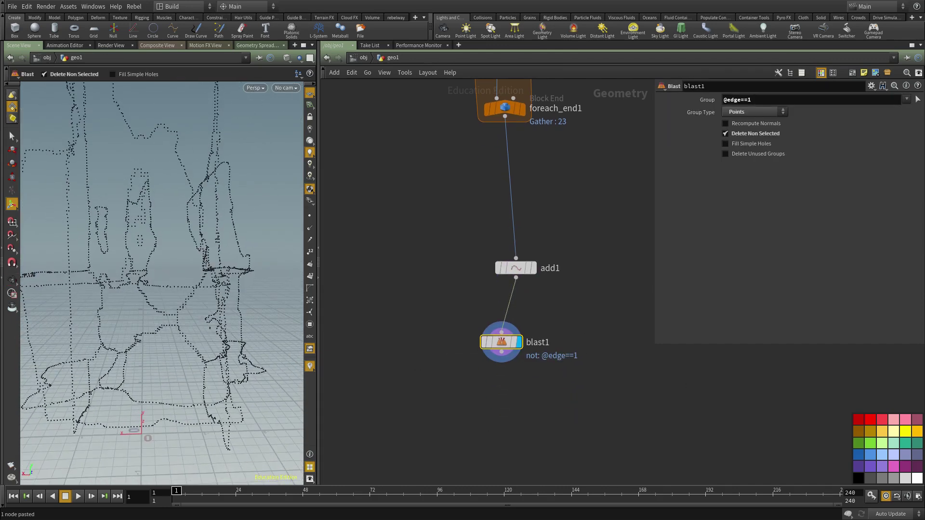
Add a Color node below blast1, connect it to blast1's output, and display it
{"action": "middle_click_drag", "start_coordinate": [518, 446], "coordinate": [516, 392]}
{"action": "left_click", "coordinate": [513, 394]}
{"action": "key", "text": "Tab"}
{"action": "type", "text": "color"}
{"action": "key", "text": "Return"}
{"action": "left_click", "coordinate": [513, 394]}
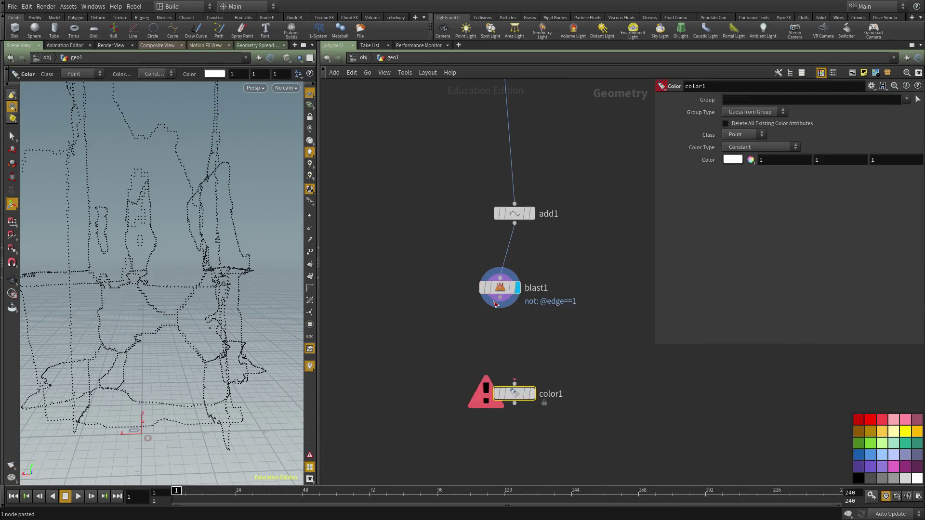
{"action": "left_click_drag", "start_coordinate": [500, 298], "coordinate": [514, 385]}
{"action": "left_click", "coordinate": [532, 393]}
Set color1's constant color to red with the values 1, 0, 0
{"action": "left_click", "coordinate": [791, 160]}
{"action": "key", "text": "Tab"}
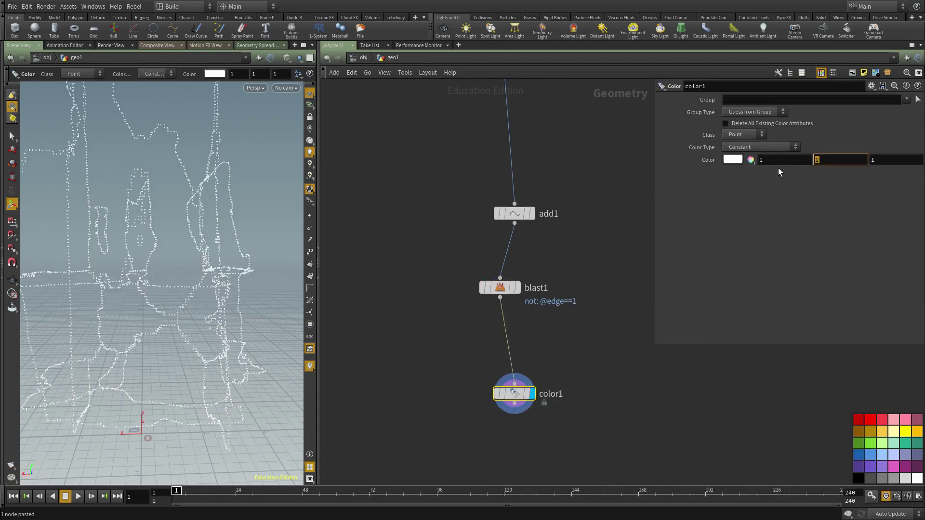
{"action": "type", "text": "0"}
{"action": "key", "text": "Tab"}
{"action": "type", "text": "0"}
{"action": "key", "text": "Return"}
Display attribpromote1's mesh while color1 stays selected to compare the red boundary points against the rock
{"action": "scroll", "coordinate": [597, 298], "scroll_direction": "down", "scroll_amount": 3}
{"action": "scroll", "coordinate": [586, 323], "scroll_direction": "down", "scroll_amount": 2}
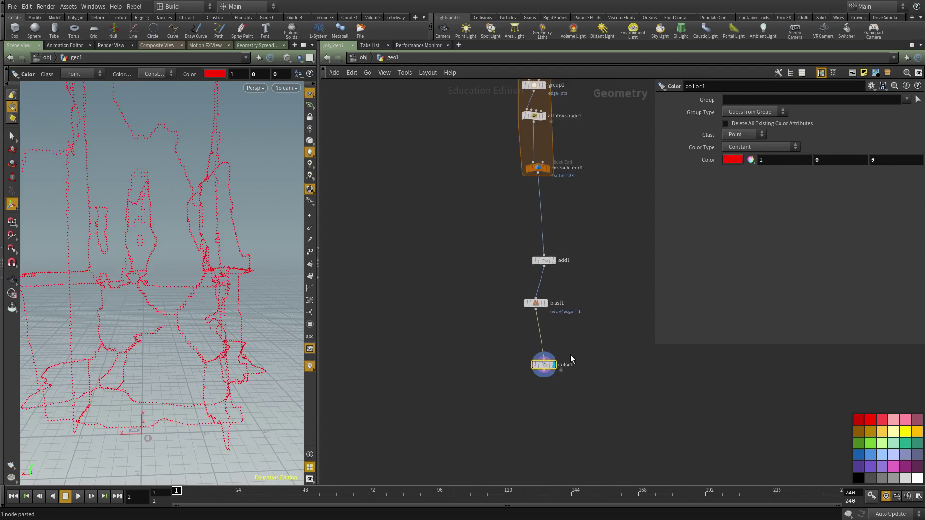
{"action": "scroll", "coordinate": [458, 337], "scroll_direction": "down", "scroll_amount": 1}
{"action": "middle_click_drag", "start_coordinate": [462, 349], "coordinate": [500, 434]}
{"action": "middle_click_drag", "start_coordinate": [563, 137], "coordinate": [549, 313]}
{"action": "scroll", "coordinate": [548, 313], "scroll_direction": "up", "scroll_amount": 2}
{"action": "key", "text": "r"}
{"action": "left_click_drag", "start_coordinate": [557, 299], "coordinate": [448, 252]}
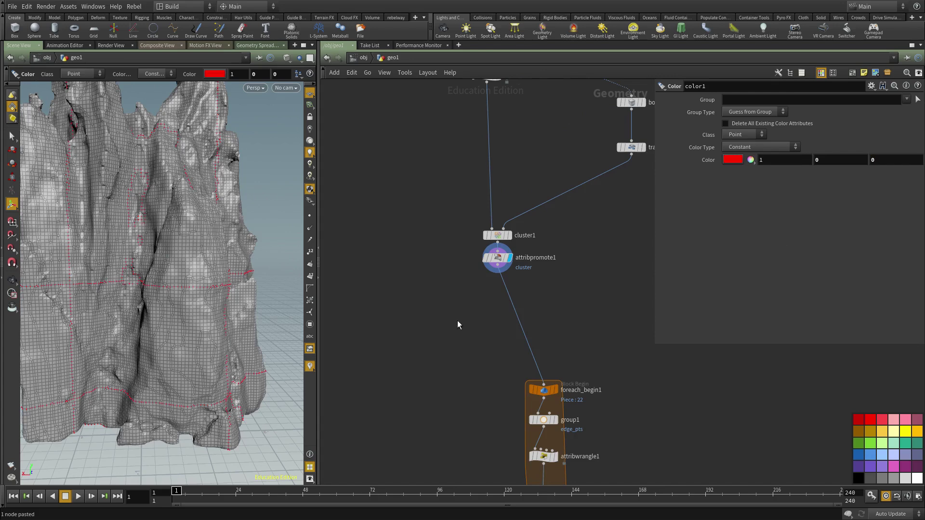
{"action": "scroll", "coordinate": [479, 316], "scroll_direction": "down", "scroll_amount": 6}
{"action": "scroll", "coordinate": [506, 289], "scroll_direction": "up", "scroll_amount": 3}
{"action": "left_click", "coordinate": [471, 358]}
{"action": "left_click", "coordinate": [687, 191]}
{"action": "key", "text": "Return"}
{"action": "type", "text": "i@origpt = @ptnum;"}
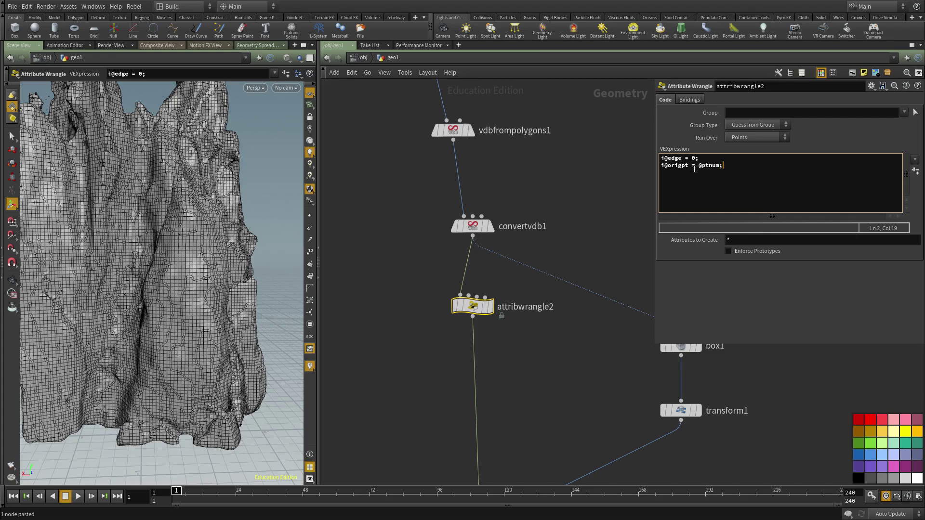
{"action": "middle_click_drag", "start_coordinate": [584, 350], "coordinate": [575, 315]}
{"action": "left_click_drag", "start_coordinate": [690, 165], "coordinate": [668, 164]}
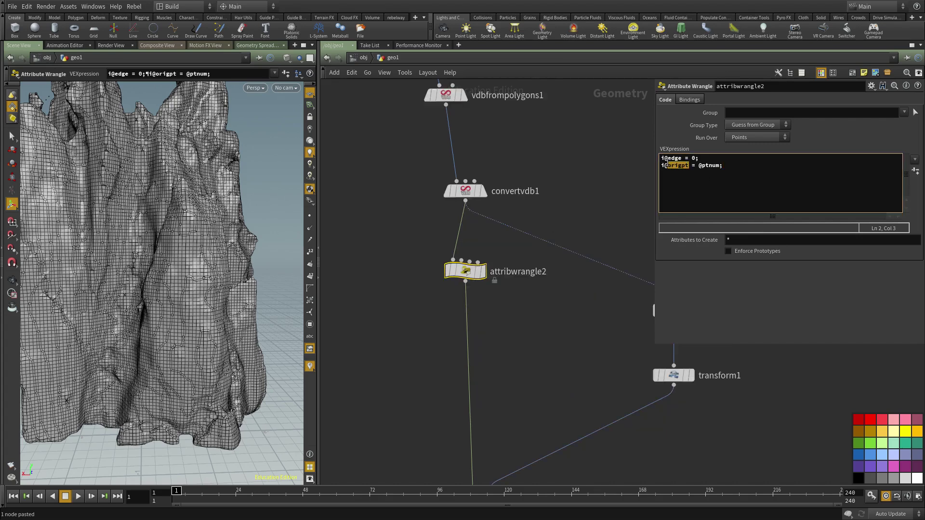
Select color1 at the end of the network and check its node information for the origpt attribute
{"action": "scroll", "coordinate": [558, 246], "scroll_direction": "down", "scroll_amount": 3}
{"action": "middle_click_drag", "start_coordinate": [614, 475], "coordinate": [608, 156]}
{"action": "scroll", "coordinate": [632, 366], "scroll_direction": "up", "scroll_amount": 1}
{"action": "middle_click_drag", "start_coordinate": [634, 376], "coordinate": [624, 248]}
{"action": "middle_click_drag", "start_coordinate": [570, 316], "coordinate": [571, 275]}
{"action": "scroll", "coordinate": [570, 277], "scroll_direction": "up", "scroll_amount": 1}
{"action": "left_click_drag", "start_coordinate": [570, 324], "coordinate": [480, 406]}
{"action": "scroll", "coordinate": [519, 355], "scroll_direction": "up", "scroll_amount": 1}
{"action": "middle_click", "coordinate": [521, 355]}
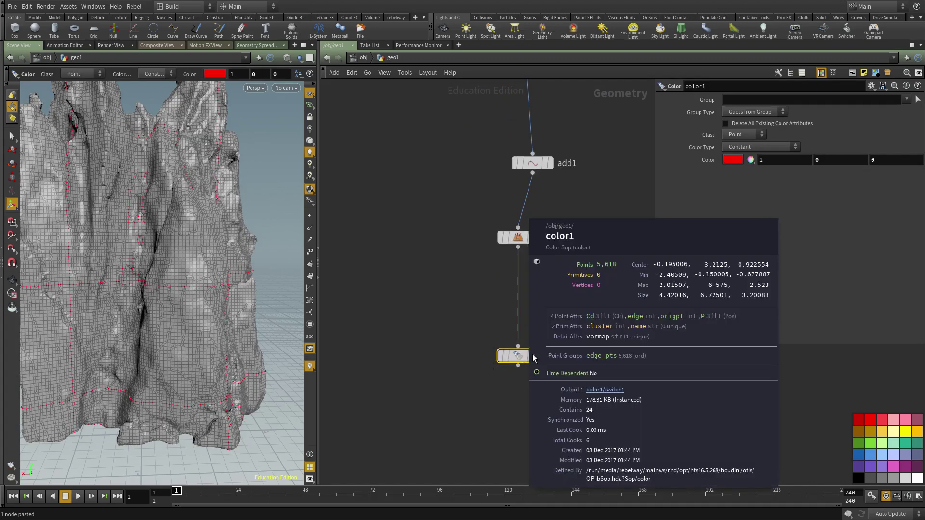
Add an Attribute Copy node below color1
{"action": "key", "text": "Tab"}
{"action": "type", "text": "copy"}
{"action": "key", "text": "Down"}
{"action": "key", "text": "Down"}
{"action": "key", "text": "Down"}
{"action": "key", "text": "Return"}
{"action": "key", "text": "Return"}
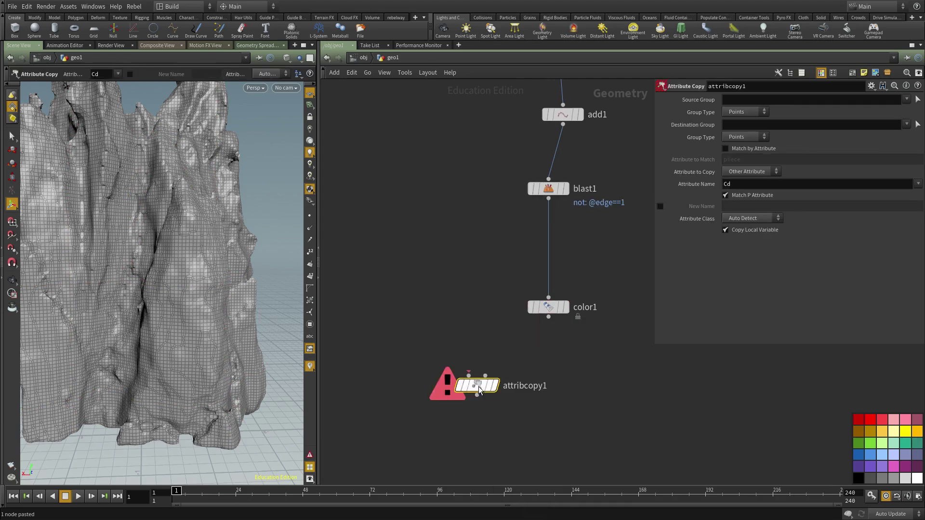
Connect attribpromote1 to attribcopy1's first input and color1 to its second, and display attribcopy1
{"action": "left_click", "coordinate": [468, 374]}
{"action": "scroll", "coordinate": [453, 260], "scroll_direction": "down", "scroll_amount": 5}
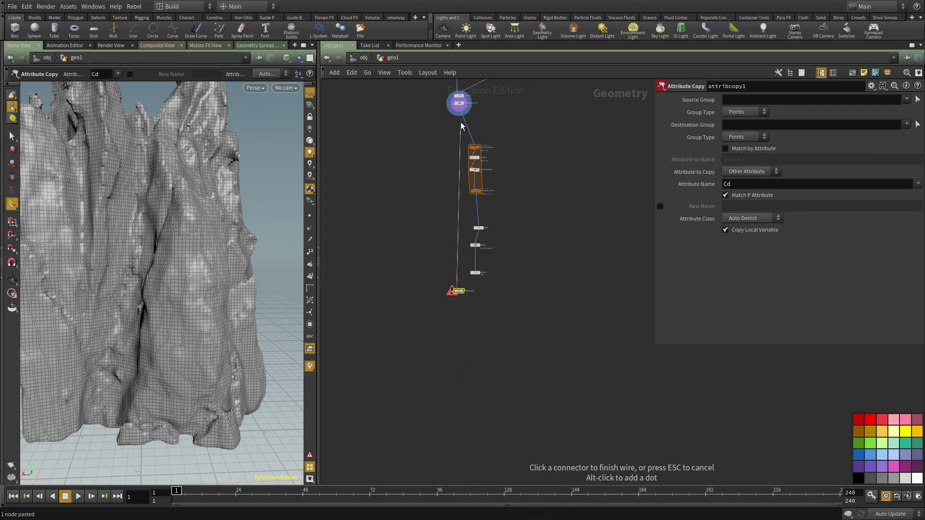
{"action": "scroll", "coordinate": [500, 268], "scroll_direction": "up", "scroll_amount": 3}
{"action": "left_click", "coordinate": [480, 266]}
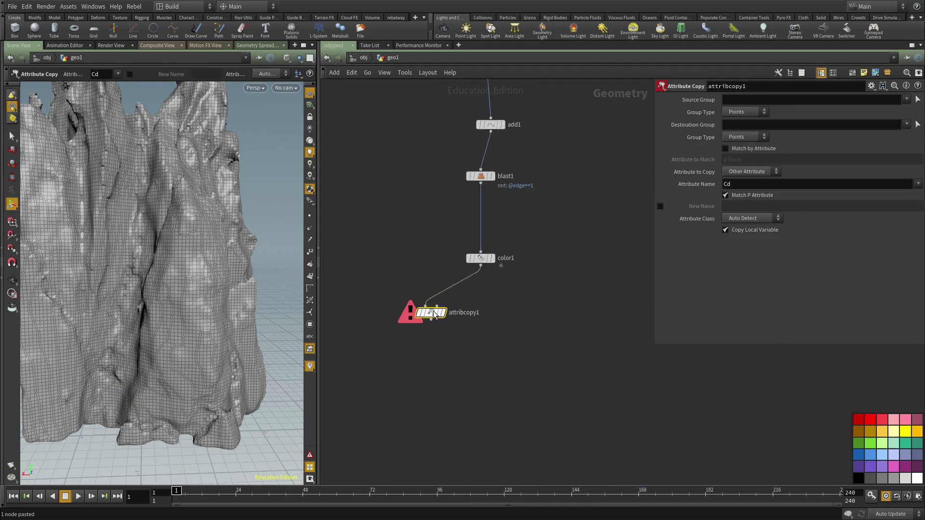
{"action": "key", "text": "ctrl+z"}
{"action": "left_click", "coordinate": [437, 306]}
{"action": "left_click", "coordinate": [472, 285]}
{"action": "left_click", "coordinate": [444, 314]}
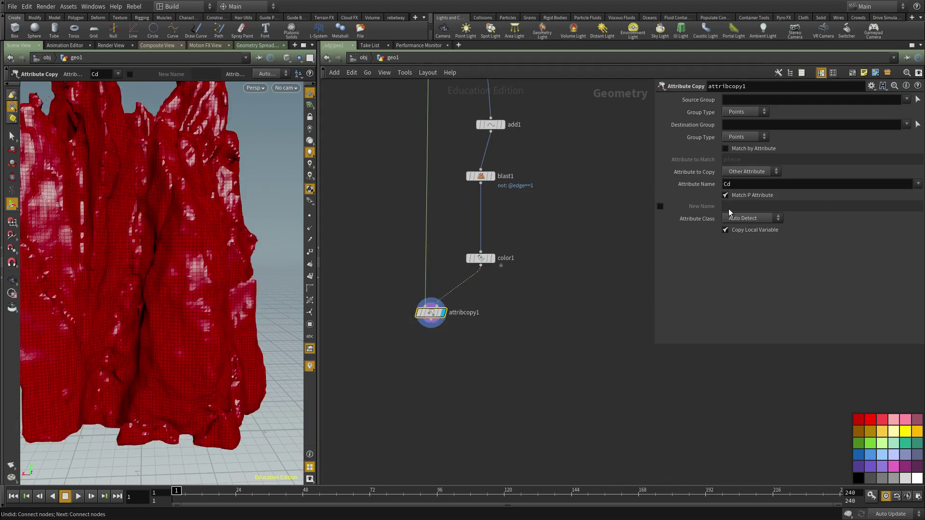
Set attribcopy1 to copy the Color attribute and enable matching by the origpt attribute
{"action": "left_click", "coordinate": [747, 174]}
{"action": "left_click", "coordinate": [656, 184]}
{"action": "left_click", "coordinate": [741, 185]}
{"action": "left_click", "coordinate": [748, 174]}
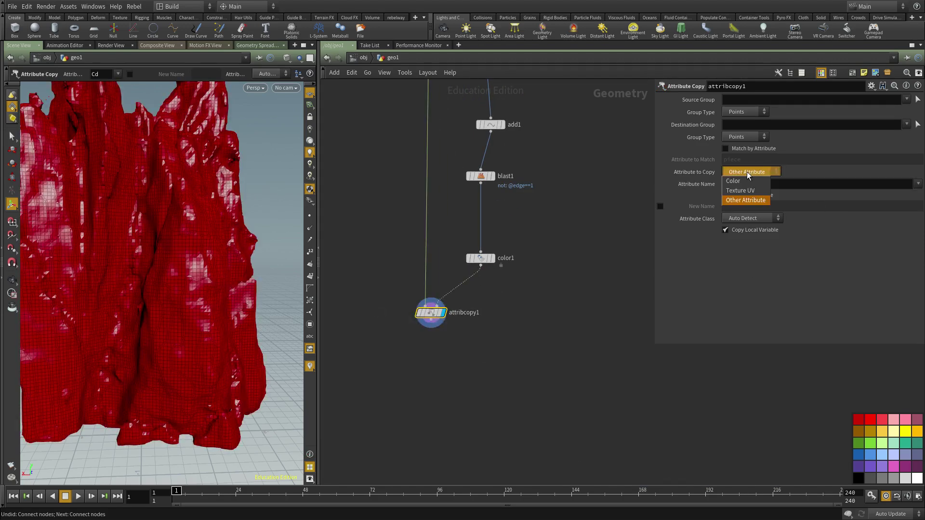
{"action": "left_click", "coordinate": [736, 181]}
{"action": "left_click", "coordinate": [726, 148]}
{"action": "left_click", "coordinate": [752, 159]}
{"action": "type", "text": "origpt"}
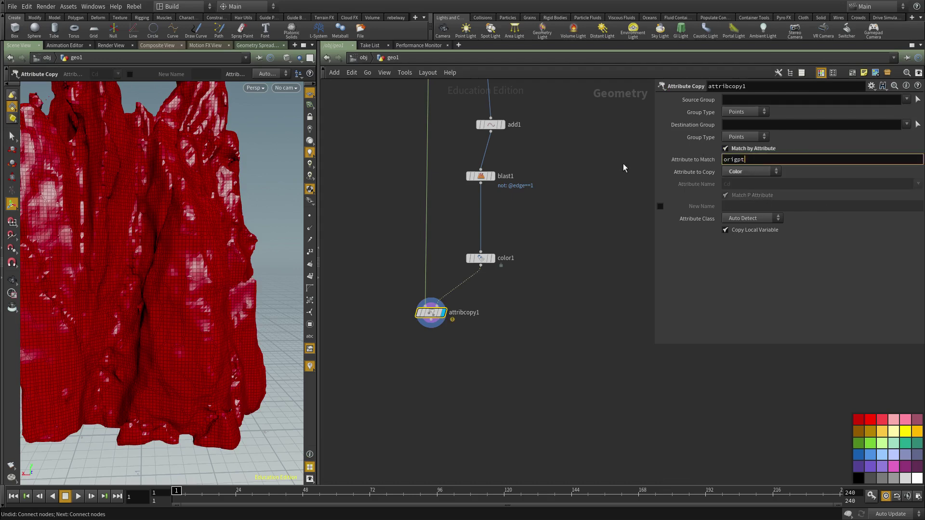
{"action": "key", "text": "Return"}
Insert a second Color node into the connection between attribpromote1 and attribcopy1
{"action": "scroll", "coordinate": [126, 309], "scroll_direction": "down", "scroll_amount": 5}
{"action": "left_click_drag", "start_coordinate": [127, 310], "coordinate": [219, 293], "text": "alt"}
{"action": "middle_click_drag", "start_coordinate": [473, 177], "coordinate": [459, 325]}
{"action": "scroll", "coordinate": [460, 325], "scroll_direction": "up", "scroll_amount": 2}
{"action": "key", "text": "Tab"}
{"action": "type", "text": "color"}
{"action": "key", "text": "Return"}
{"action": "left_click", "coordinate": [444, 338]}
{"action": "left_click_drag", "start_coordinate": [444, 338], "coordinate": [415, 345]}
Set color2's constant color to black with the values 0, 0, 0, and select attribcopy1
{"action": "left_click", "coordinate": [784, 159]}
{"action": "type", "text": "0"}
{"action": "key", "text": "Tab"}
{"action": "type", "text": "0"}
{"action": "key", "text": "Tab"}
{"action": "type", "text": "0"}
{"action": "key", "text": "Return"}
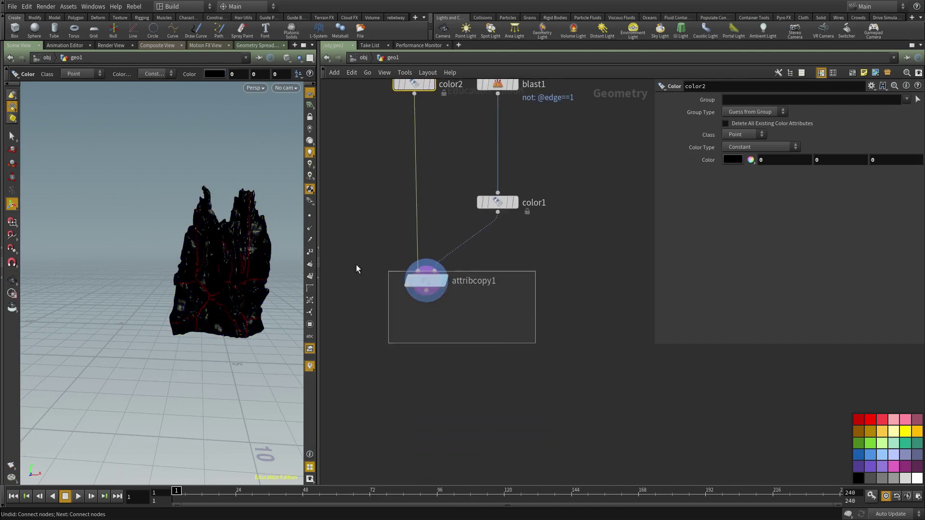
{"action": "left_click", "coordinate": [426, 280]}
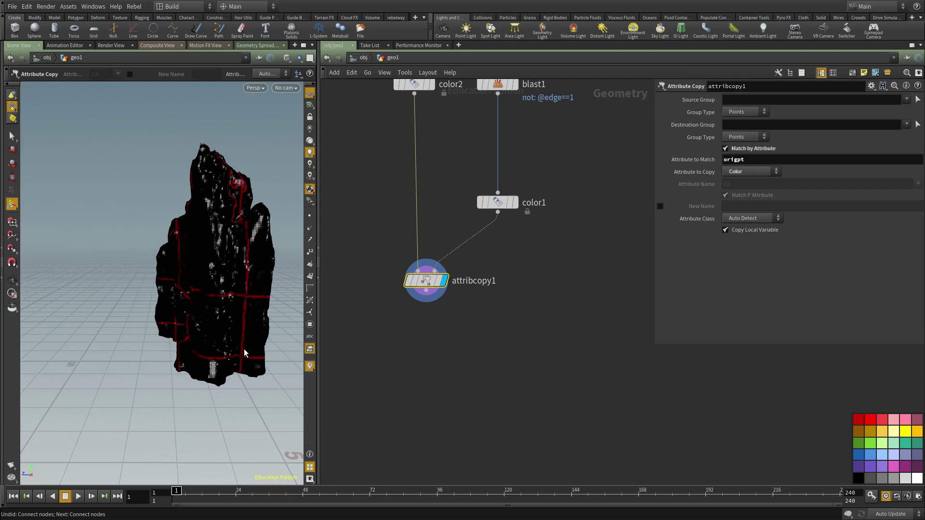
Add a Group node below attribcopy1, connected to its output
{"action": "scroll", "coordinate": [441, 322], "scroll_direction": "up", "scroll_amount": 2}
{"action": "key", "text": "Tab"}
{"action": "type", "text": "group"}
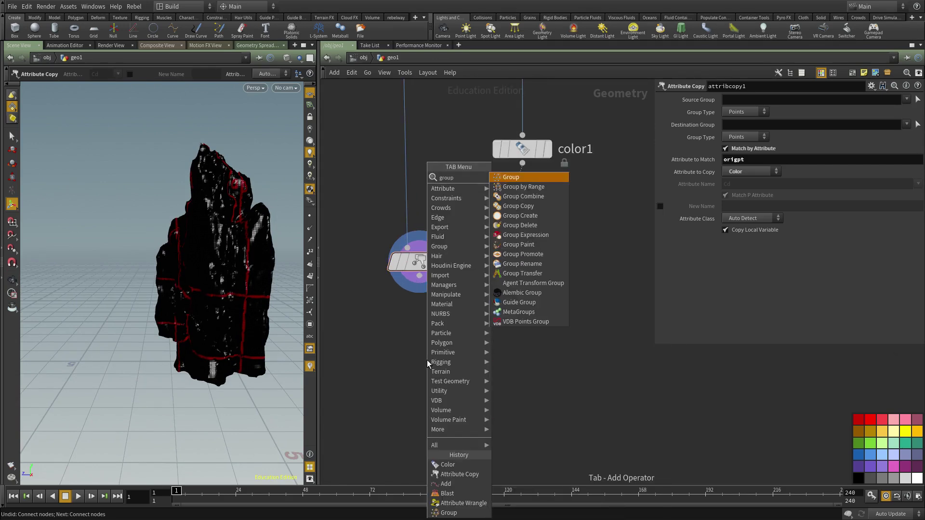
{"action": "key", "text": "Return"}
{"action": "left_click", "coordinate": [427, 360]}
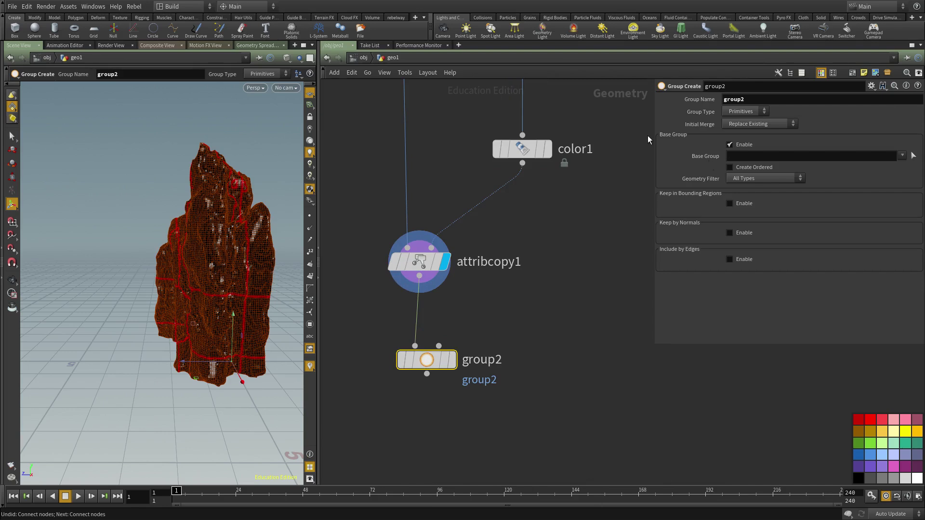
{"action": "left_click", "coordinate": [746, 156]}
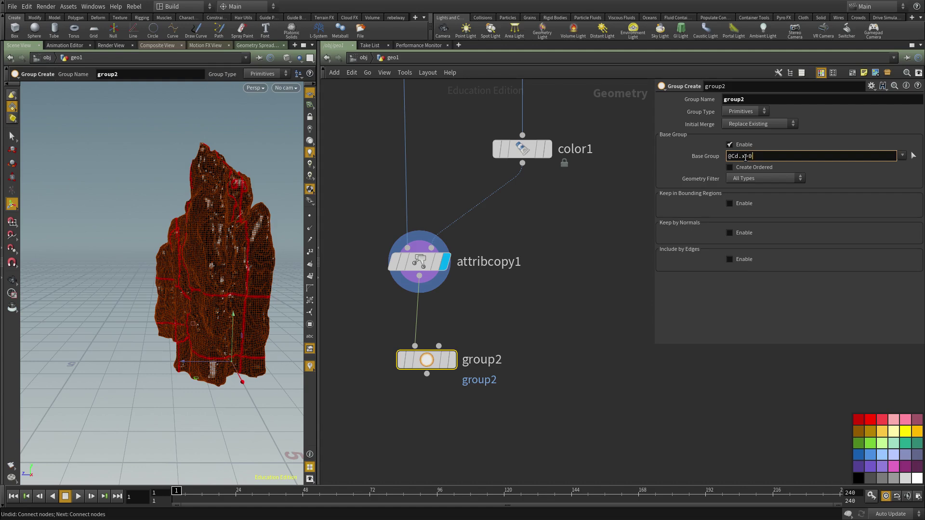
{"action": "key", "text": "Return"}
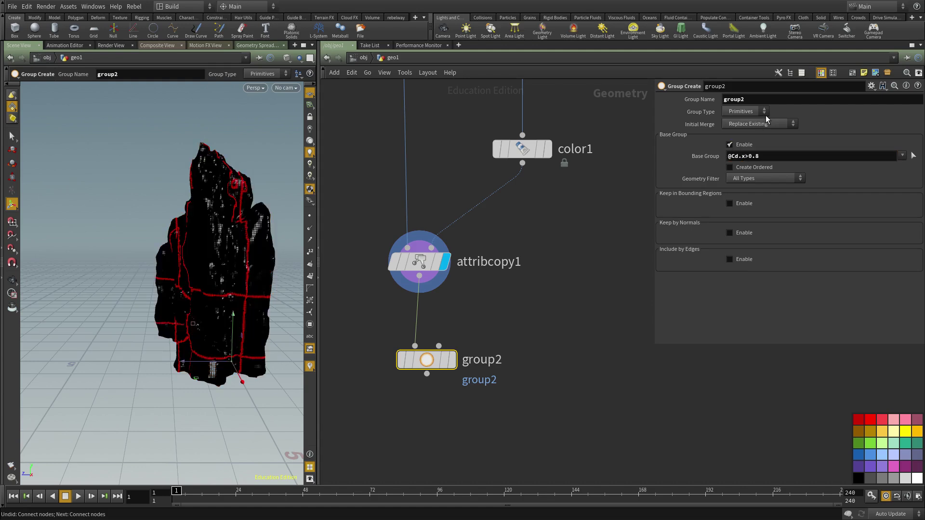
{"action": "left_click", "coordinate": [747, 112]}
{"action": "left_click", "coordinate": [740, 124]}
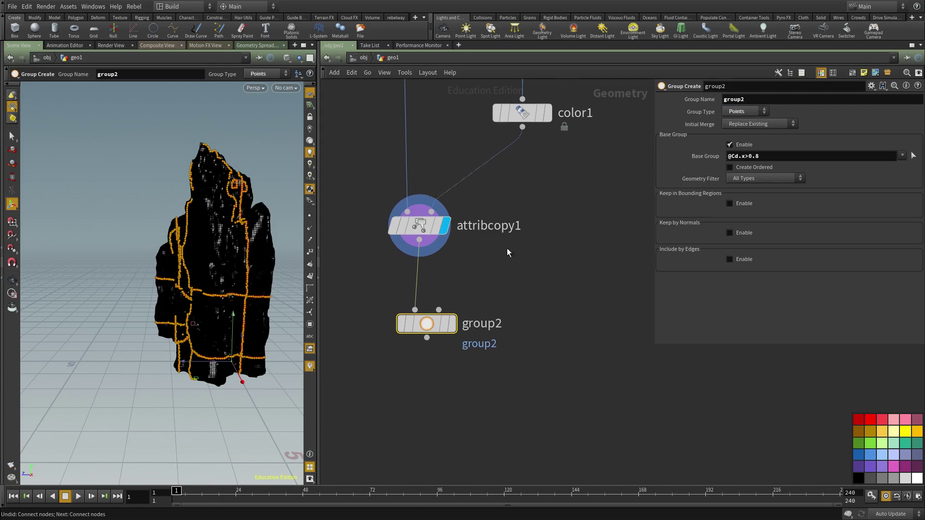
{"action": "left_click", "coordinate": [451, 324]}
Examine how the grouped points follow the cluster boundaries across the rock surface
{"action": "scroll", "coordinate": [500, 294], "scroll_direction": "down", "scroll_amount": 5}
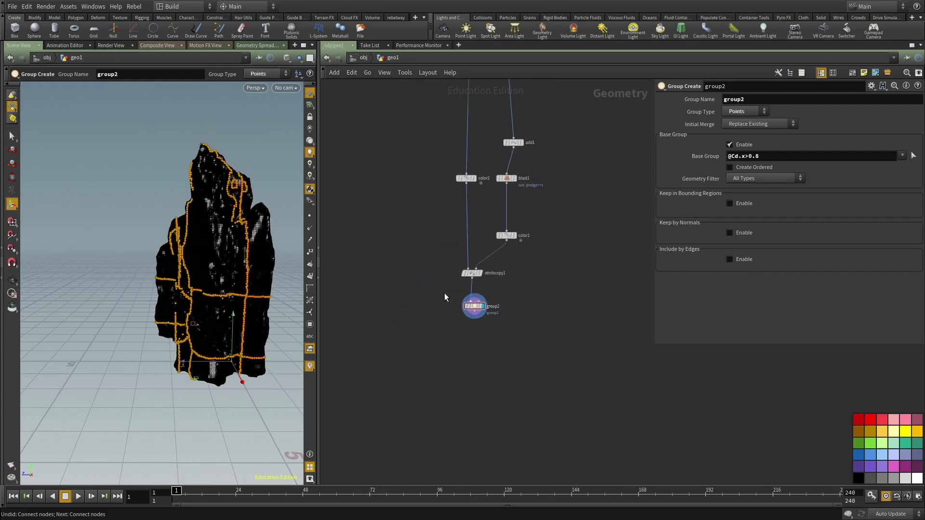
{"action": "left_click_drag", "start_coordinate": [192, 263], "coordinate": [275, 281], "text": "alt"}
{"action": "middle_click_drag", "start_coordinate": [274, 281], "coordinate": [184, 334], "text": "alt"}
{"action": "left_click_drag", "start_coordinate": [184, 335], "coordinate": [231, 316], "text": "alt"}
{"action": "right_click_drag", "start_coordinate": [231, 316], "coordinate": [169, 271], "text": "alt"}
{"action": "left_click_drag", "start_coordinate": [170, 271], "coordinate": [184, 241], "text": "alt"}
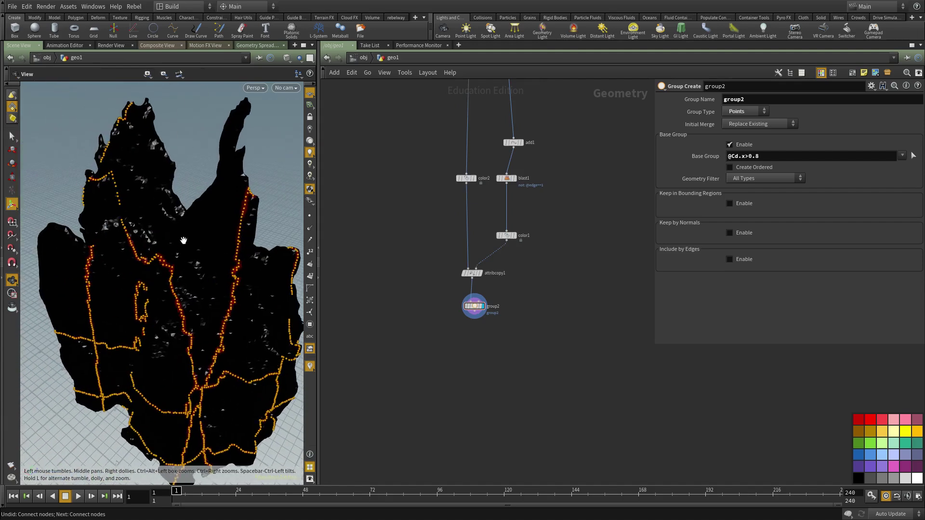
{"action": "middle_click_drag", "start_coordinate": [460, 333], "coordinate": [461, 284]}
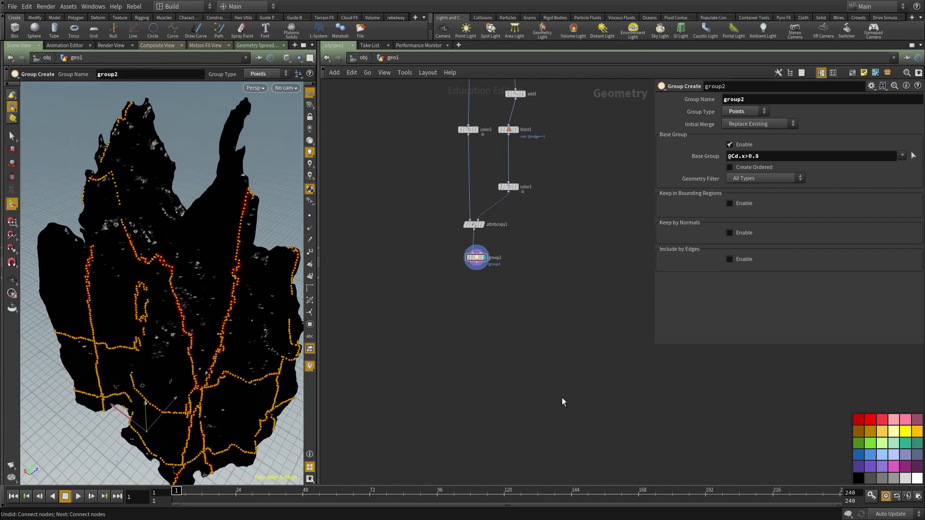
Add a Group Promote node below group2
{"action": "middle_click_drag", "start_coordinate": [471, 340], "coordinate": [473, 321]}
{"action": "key", "text": "Tab"}
{"action": "key", "text": "Escape"}
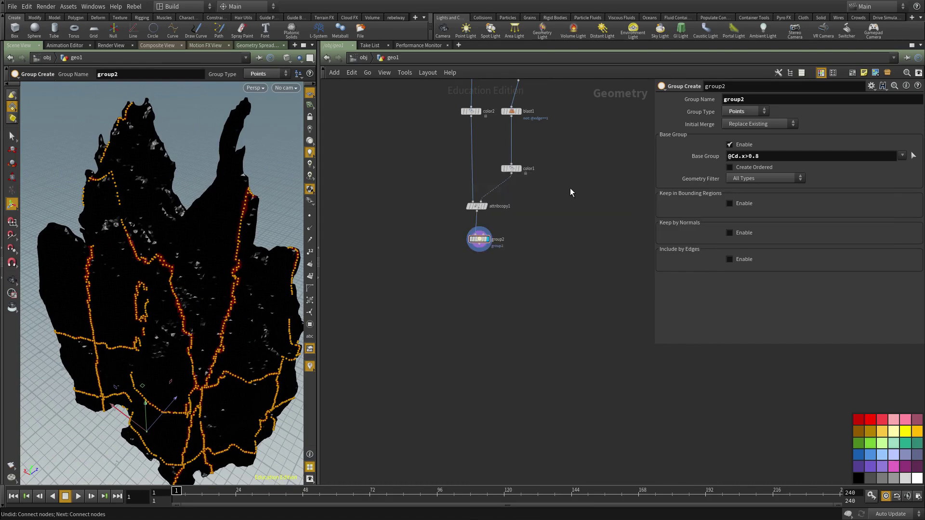
{"action": "key", "text": "Tab"}
{"action": "type", "text": "prom"}
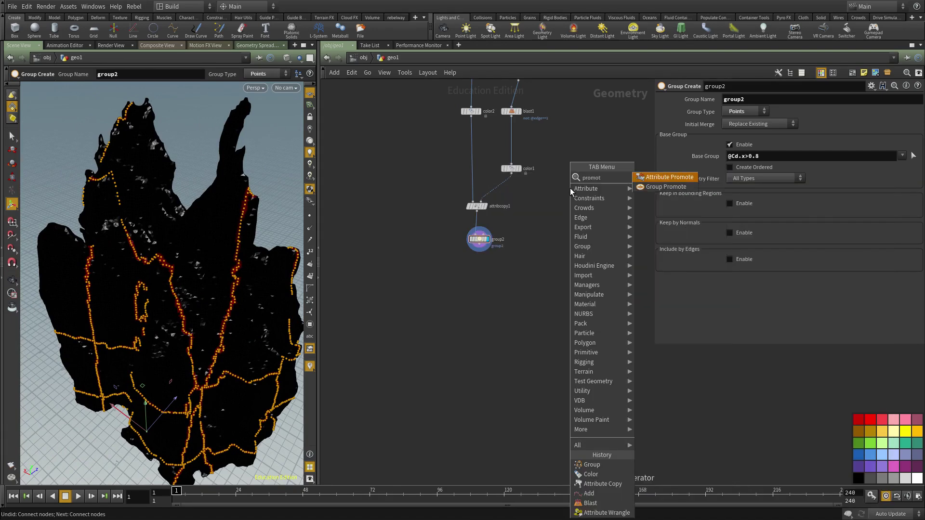
{"action": "key", "text": "Down"}
{"action": "key", "text": "Return"}
{"action": "left_click", "coordinate": [571, 188]}
{"action": "left_click_drag", "start_coordinate": [571, 188], "coordinate": [507, 276]}
Set group2's group name to edge_selection
{"action": "scroll", "coordinate": [516, 245], "scroll_direction": "up", "scroll_amount": 3}
{"action": "left_click", "coordinate": [460, 232]}
{"action": "left_click", "coordinate": [795, 100]}
{"action": "type", "text": "edge_selection"}
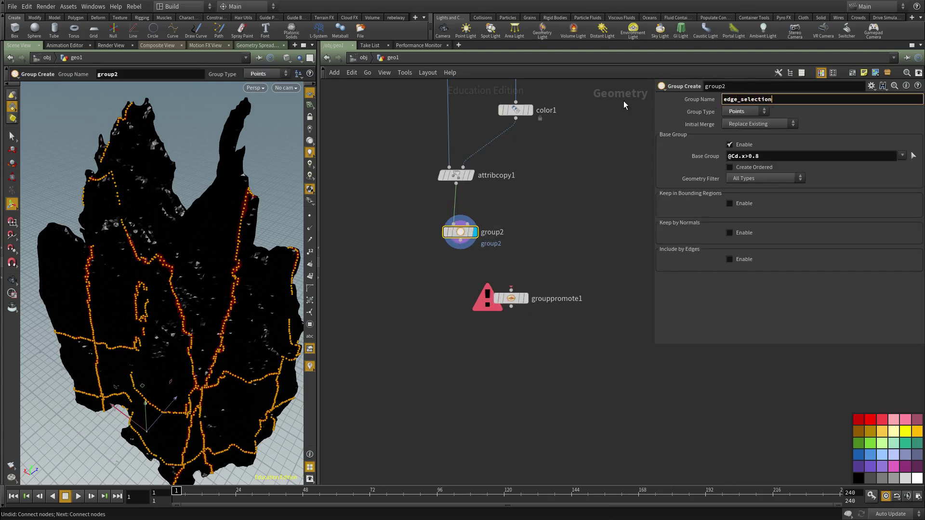
{"action": "key", "text": "Return"}
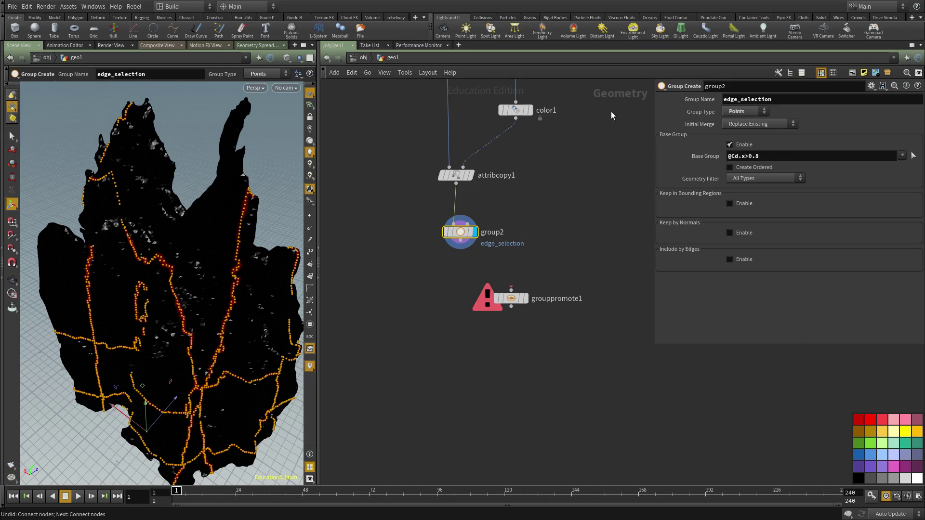
Connect group2 to grouppromote1 and promote the edge_selection group from points to edges
{"action": "left_click_drag", "start_coordinate": [522, 287], "coordinate": [461, 241]}
{"action": "left_click", "coordinate": [772, 138]}
{"action": "type", "text": "edge_selection"}
{"action": "left_click", "coordinate": [771, 124]}
{"action": "left_click", "coordinate": [765, 153]}
{"action": "left_click", "coordinate": [838, 126]}
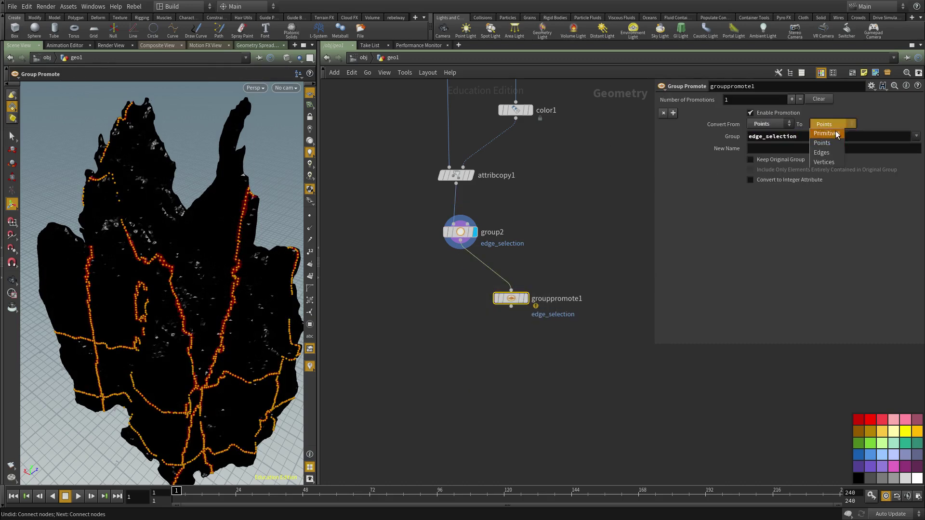
{"action": "left_click", "coordinate": [828, 153]}
Restrict grouppromote1 to elements entirely contained in the original group, display the node and place it below group2
{"action": "left_click", "coordinate": [770, 171]}
{"action": "left_click_drag", "start_coordinate": [589, 337], "coordinate": [444, 274]}
{"action": "left_click", "coordinate": [526, 299]}
{"action": "left_click_drag", "start_coordinate": [511, 299], "coordinate": [473, 328]}
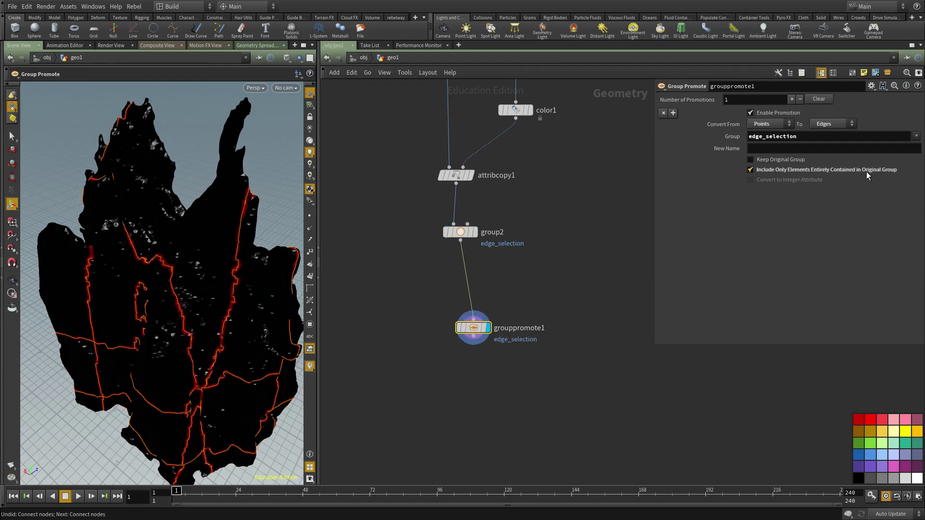
{"action": "middle_click_drag", "start_coordinate": [515, 285], "coordinate": [521, 259]}
{"action": "left_click_drag", "start_coordinate": [137, 365], "coordinate": [232, 369], "text": "alt"}
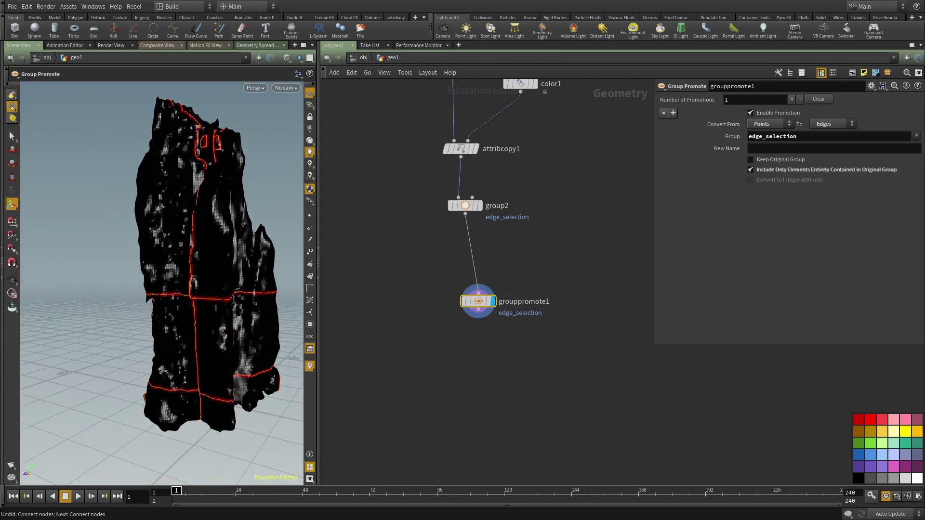
Add an Attribute Delete node below grouppromote1, connect it to that node's output and display it
{"action": "middle_click_drag", "start_coordinate": [538, 378], "coordinate": [556, 328]}
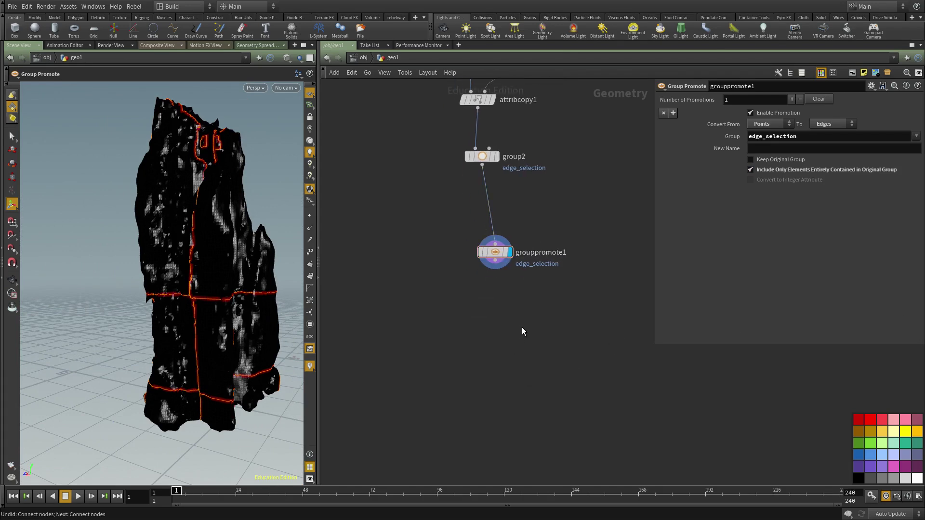
{"action": "key", "text": "Tab"}
{"action": "type", "text": "attr"}
{"action": "key", "text": "Escape"}
{"action": "key", "text": "Tab"}
{"action": "type", "text": "delete"}
{"action": "key", "text": "Down"}
{"action": "key", "text": "Return"}
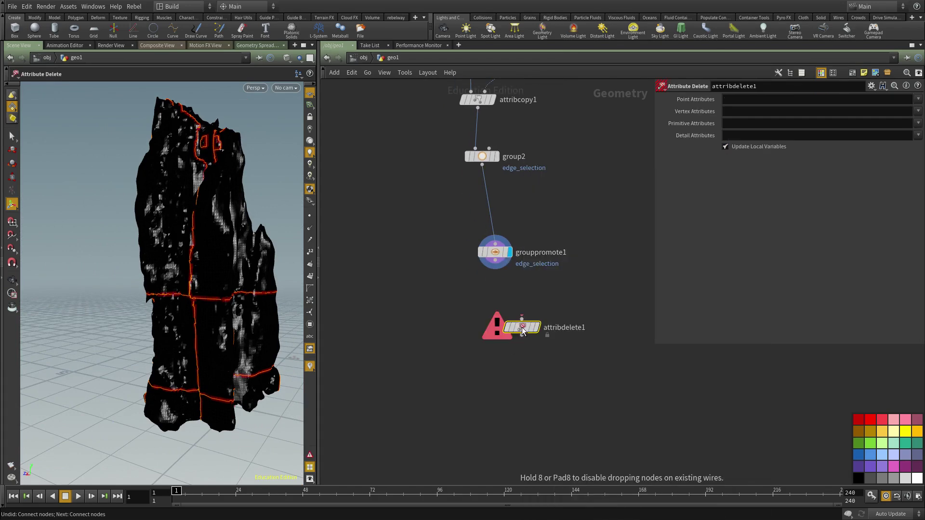
{"action": "left_click", "coordinate": [522, 327]}
{"action": "left_click_drag", "start_coordinate": [522, 318], "coordinate": [495, 261]}
{"action": "left_click", "coordinate": [537, 327]}
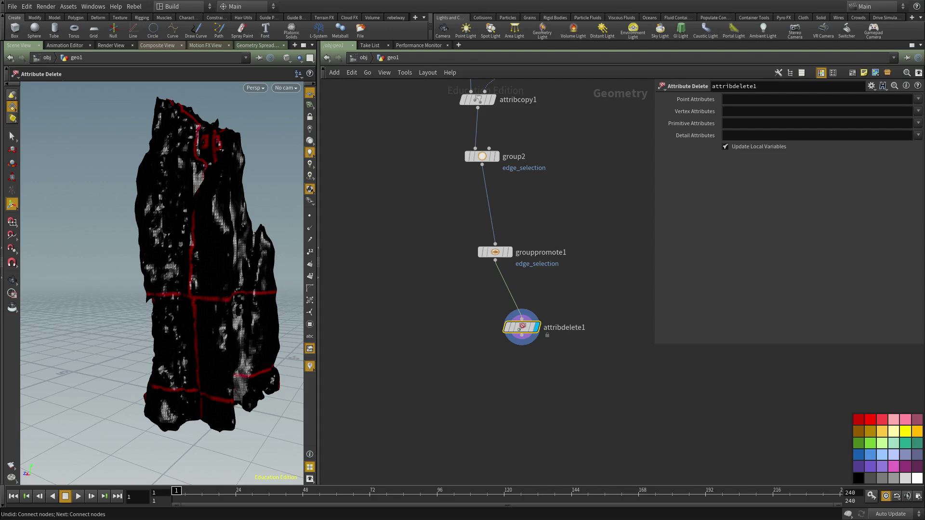
Set attribdelete1's point, vertex, primitive and detail attributes to *, and check the node's info for remaining attributes and groups
{"action": "left_click", "coordinate": [872, 99]}
{"action": "type", "text": "*"}
{"action": "key", "text": "Tab"}
{"action": "type", "text": "*"}
{"action": "key", "text": "Tab"}
{"action": "type", "text": "*"}
{"action": "key", "text": "Tab"}
{"action": "type", "text": "*"}
{"action": "key", "text": "Tab"}
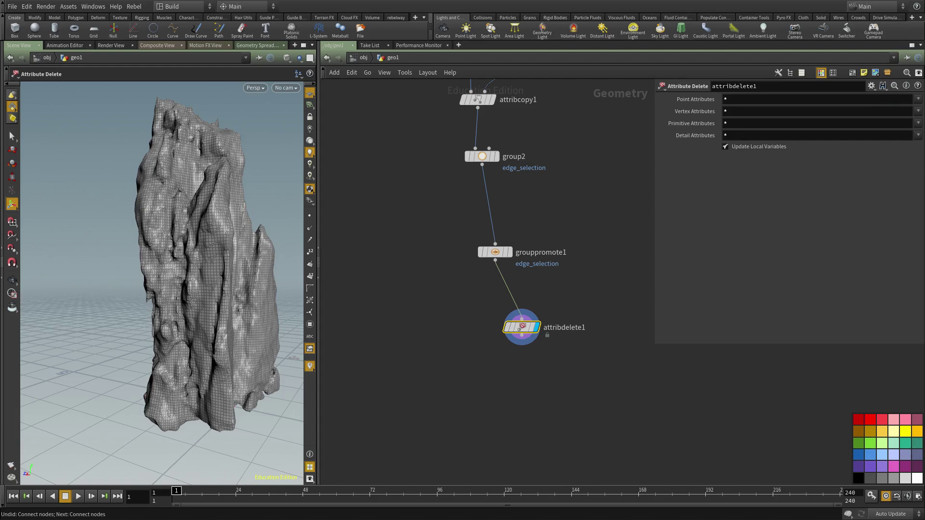
{"action": "middle_click", "coordinate": [520, 326]}
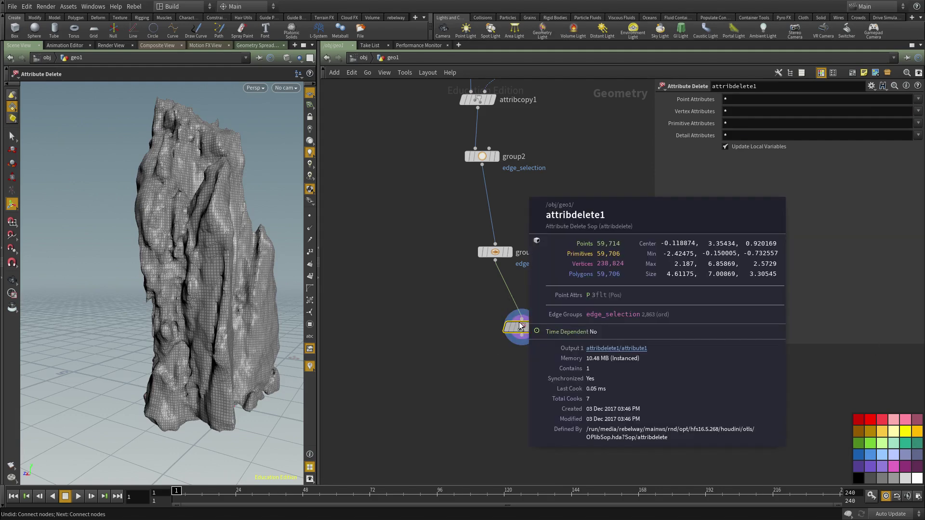
{"action": "scroll", "coordinate": [521, 326], "scroll_direction": "down", "scroll_amount": 2}
{"action": "middle_click", "coordinate": [498, 314]}
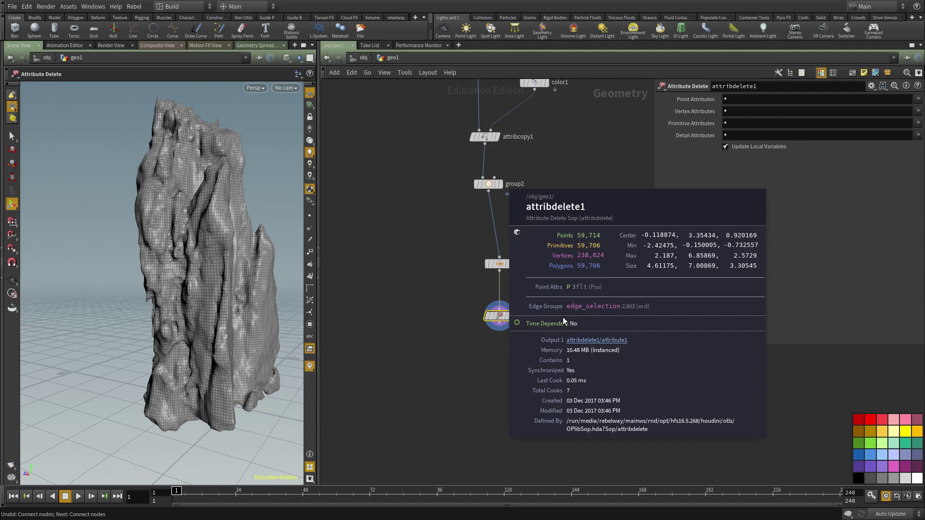
Add a UV Flatten node below attribdelete1 and connect it to that node's output
{"action": "key", "text": "Tab"}
{"action": "type", "text": "uv"}
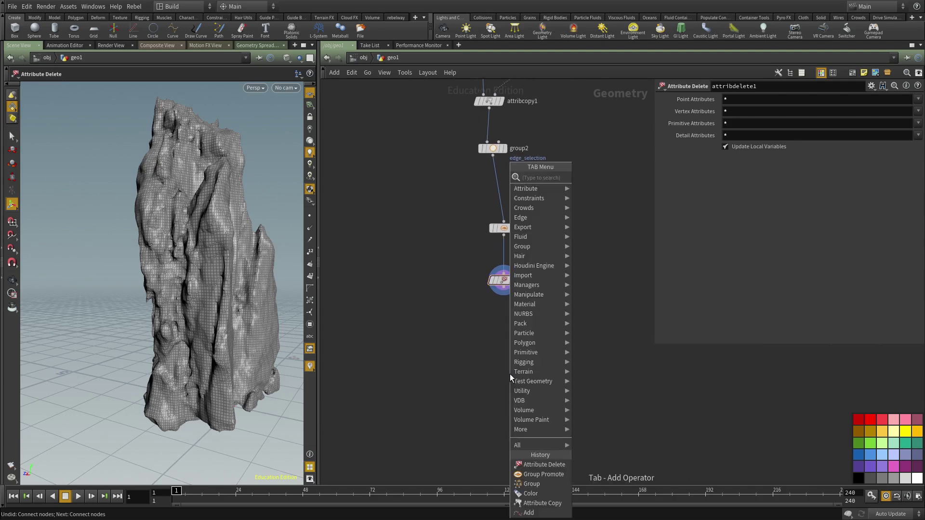
{"action": "type", "text": "f"}
{"action": "key", "text": "Return"}
{"action": "left_click", "coordinate": [510, 374]}
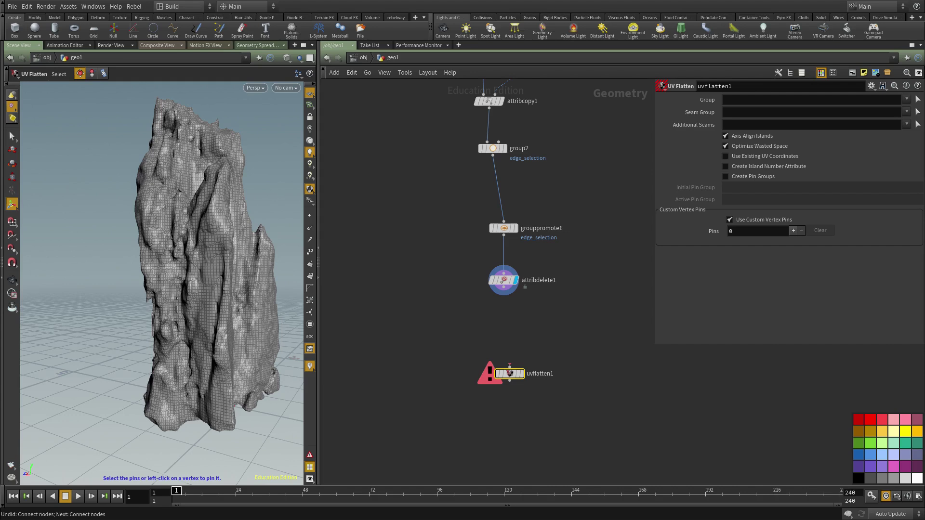
{"action": "middle_click_drag", "start_coordinate": [525, 335], "coordinate": [512, 356]}
{"action": "left_click", "coordinate": [492, 309]}
{"action": "left_click", "coordinate": [499, 389]}
Rename the edge group to seams in both grouppromote1 and group2, and display grouppromote1
{"action": "middle_click_drag", "start_coordinate": [547, 210], "coordinate": [536, 257]}
{"action": "left_click_drag", "start_coordinate": [535, 313], "coordinate": [424, 277]}
{"action": "left_click", "coordinate": [779, 136]}
{"action": "type", "text": "seams"}
{"action": "key", "text": "Return"}
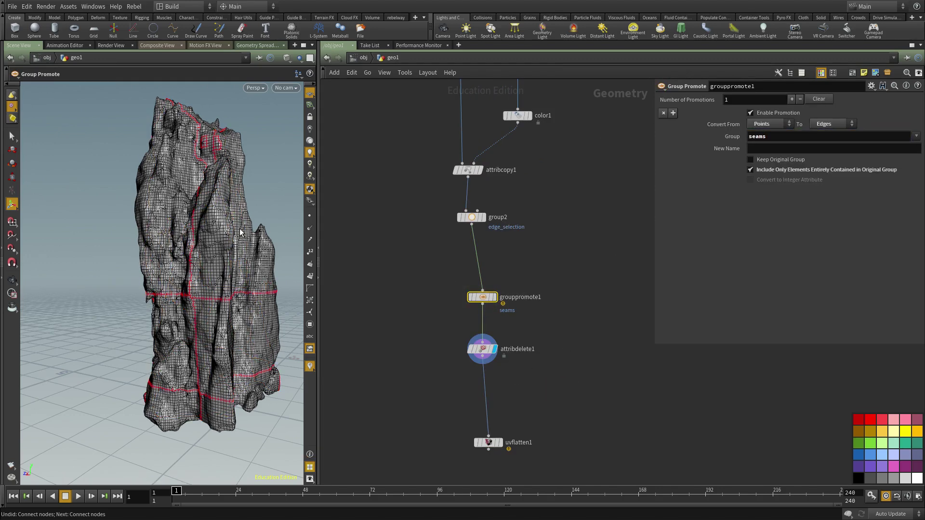
{"action": "key", "text": "r"}
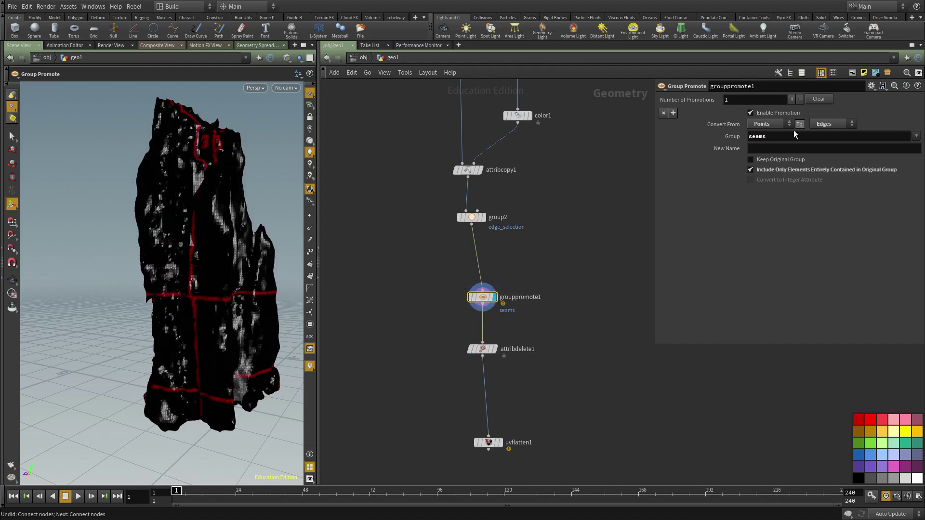
{"action": "key", "text": "Up"}
{"action": "double_click", "coordinate": [748, 99]}
{"action": "type", "text": "seams"}
{"action": "key", "text": "Return"}
Set uvflatten1's seam group to seams and display the node
{"action": "middle_click_drag", "start_coordinate": [598, 386], "coordinate": [589, 300]}
{"action": "left_click_drag", "start_coordinate": [537, 341], "coordinate": [452, 395]}
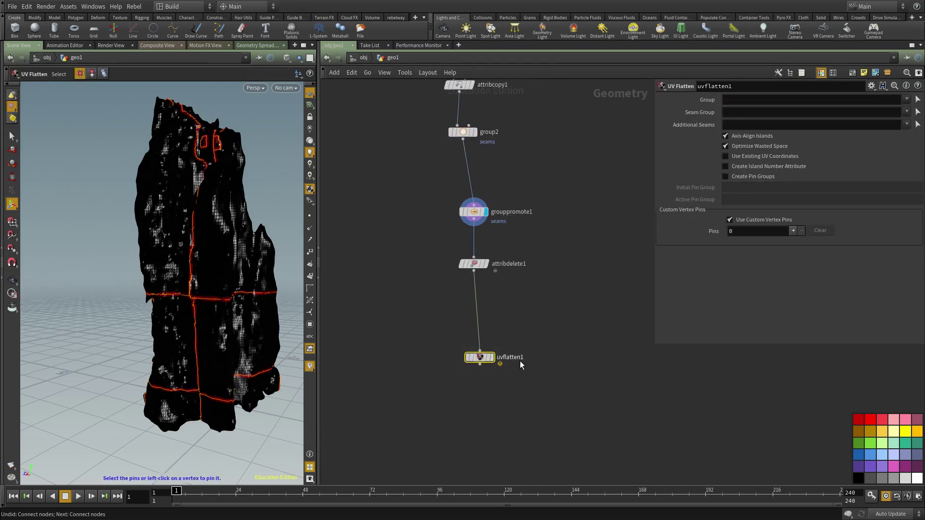
{"action": "left_click", "coordinate": [491, 357]}
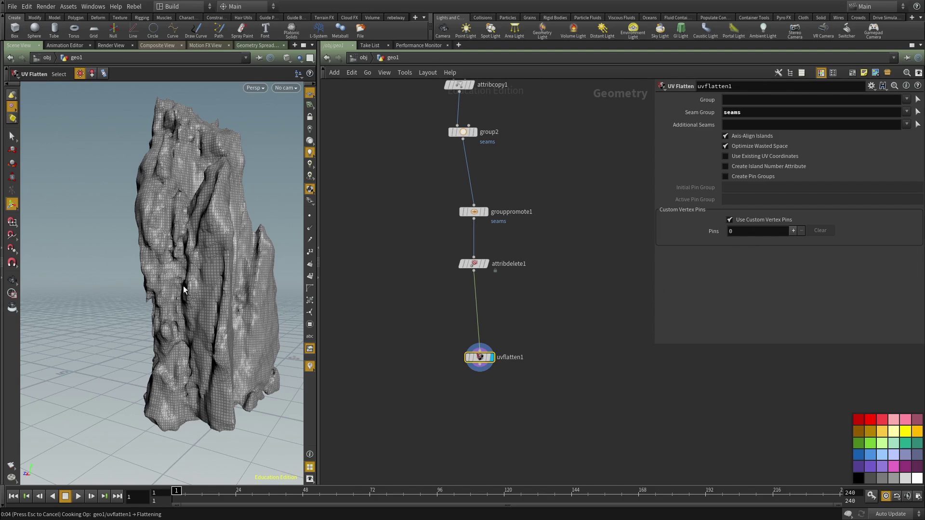
Switch the viewport to the UV view and examine the flattened islands for overlaps
{"action": "key", "text": "space+5"}
{"action": "right_click_drag", "start_coordinate": [181, 276], "coordinate": [286, 295], "text": "alt"}
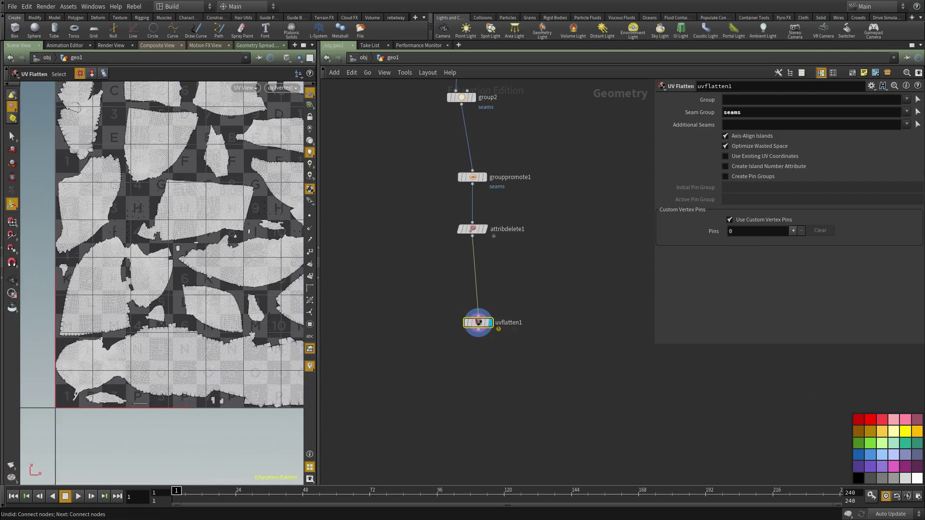
{"action": "middle_click_drag", "start_coordinate": [566, 281], "coordinate": [561, 313]}
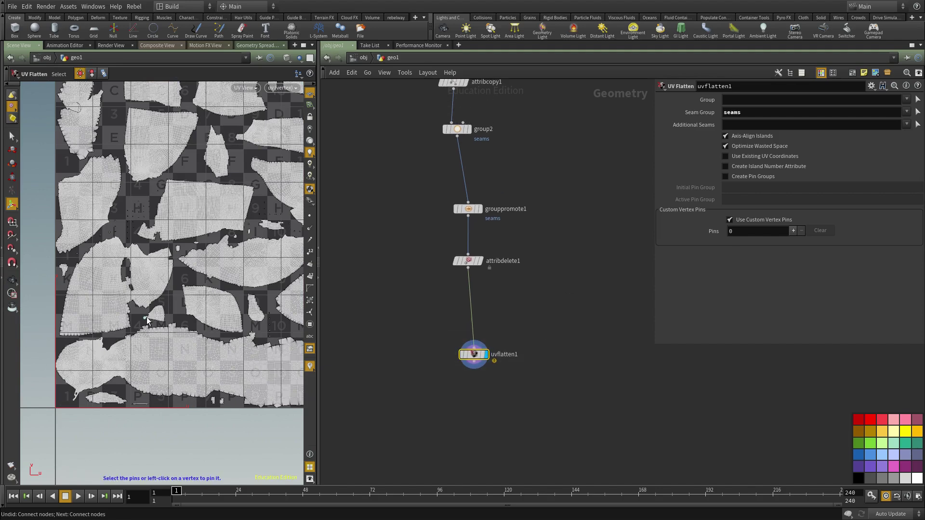
{"action": "middle_click_drag", "start_coordinate": [131, 112], "coordinate": [142, 227], "text": "alt"}
{"action": "right_click_drag", "start_coordinate": [142, 227], "coordinate": [213, 242], "text": "alt"}
{"action": "middle_click_drag", "start_coordinate": [141, 272], "coordinate": [208, 312], "text": "alt"}
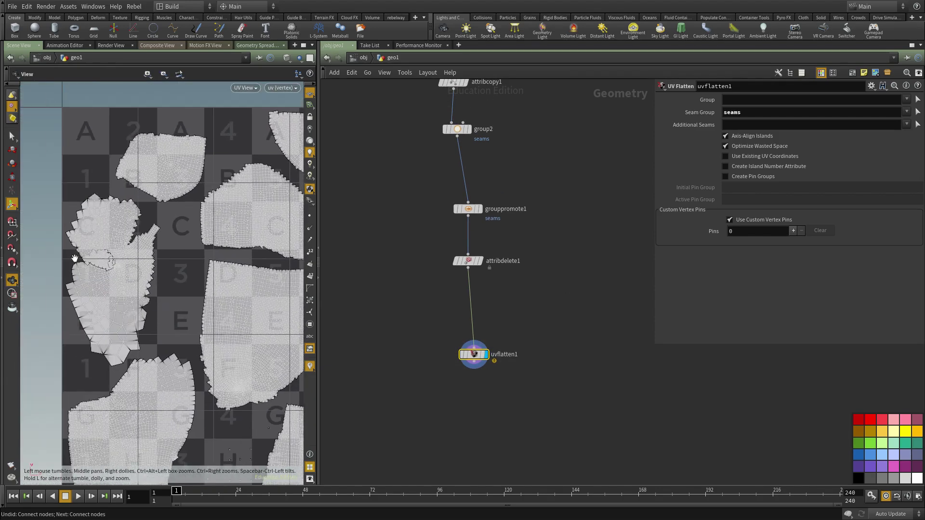
{"action": "right_click_drag", "start_coordinate": [94, 262], "coordinate": [123, 251], "text": "alt"}
{"action": "middle_click_drag", "start_coordinate": [122, 251], "coordinate": [147, 242], "text": "alt"}
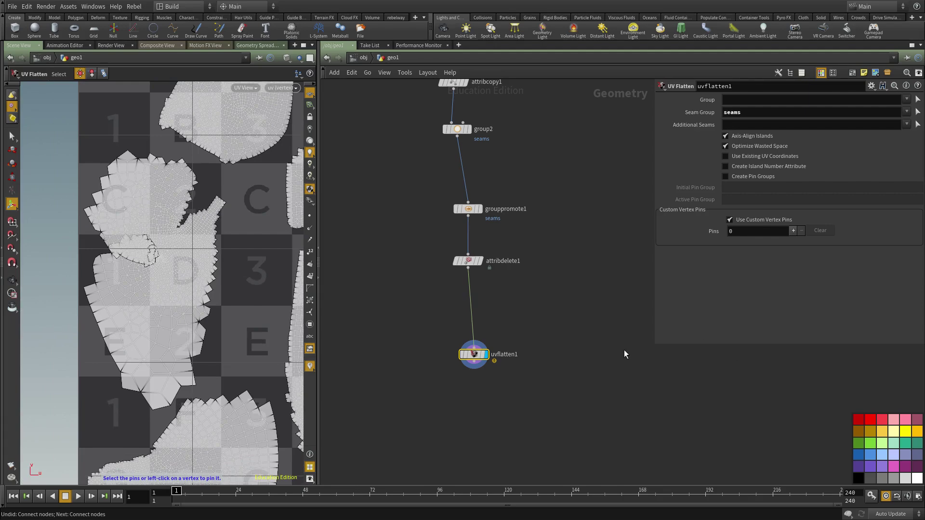
Add a UV Smooth node below uvflatten1, connect it to that node's output and display it
{"action": "middle_click_drag", "start_coordinate": [528, 416], "coordinate": [520, 355]}
{"action": "key", "text": "Tab"}
{"action": "type", "text": "uv"}
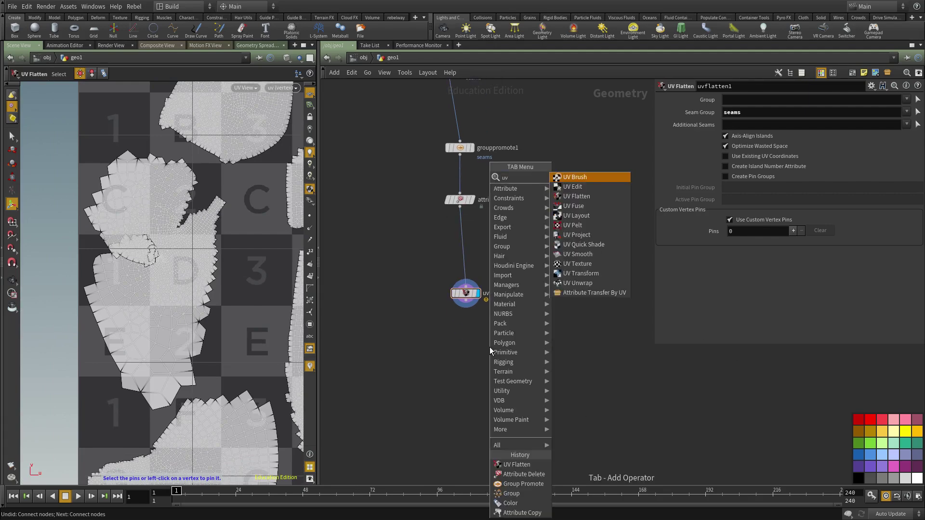
{"action": "type", "text": "smo"}
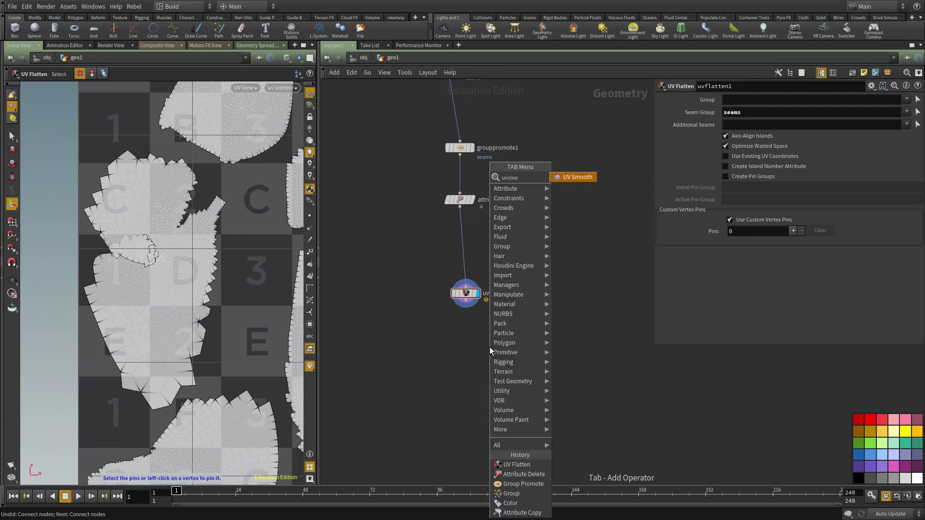
{"action": "key", "text": "Return"}
{"action": "left_click", "coordinate": [466, 301]}
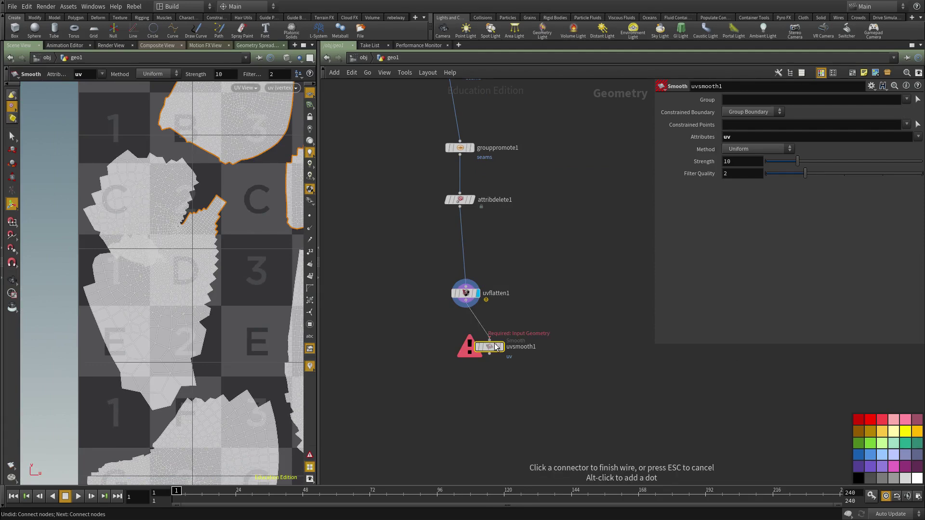
{"action": "left_click", "coordinate": [489, 341]}
{"action": "left_click", "coordinate": [502, 347]}
Set uvsmooth1's strength to 24.1 and its filter quality to 3
{"action": "middle_click_drag", "start_coordinate": [499, 408], "coordinate": [472, 426]}
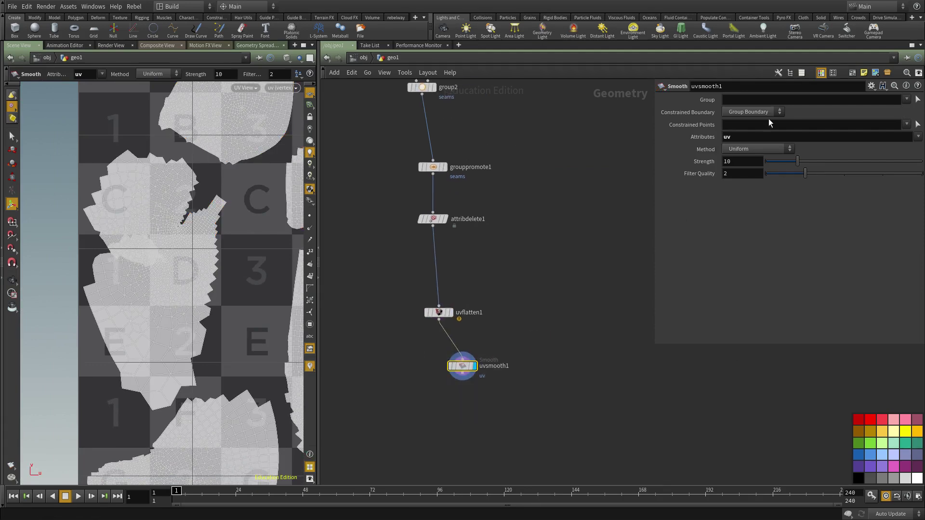
{"action": "left_click_drag", "start_coordinate": [791, 158], "coordinate": [841, 173]}
{"action": "right_click_drag", "start_coordinate": [134, 251], "coordinate": [148, 312], "text": "alt"}
{"action": "middle_click_drag", "start_coordinate": [148, 312], "coordinate": [81, 189], "text": "alt"}
Add a UV Layout node below uvsmooth1, connect it to that node's output and display it
{"action": "middle_click_drag", "start_coordinate": [484, 468], "coordinate": [502, 389]}
{"action": "key", "text": "Tab"}
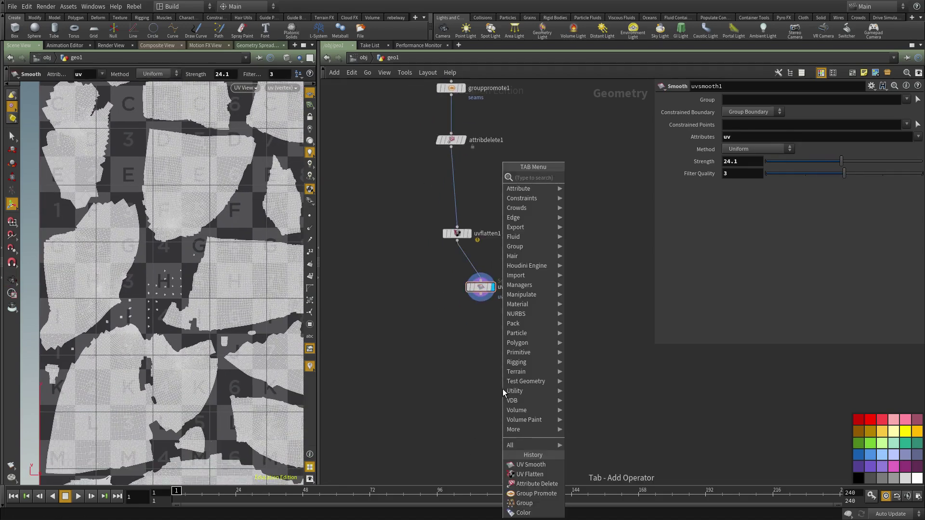
{"action": "type", "text": "uvsel"}
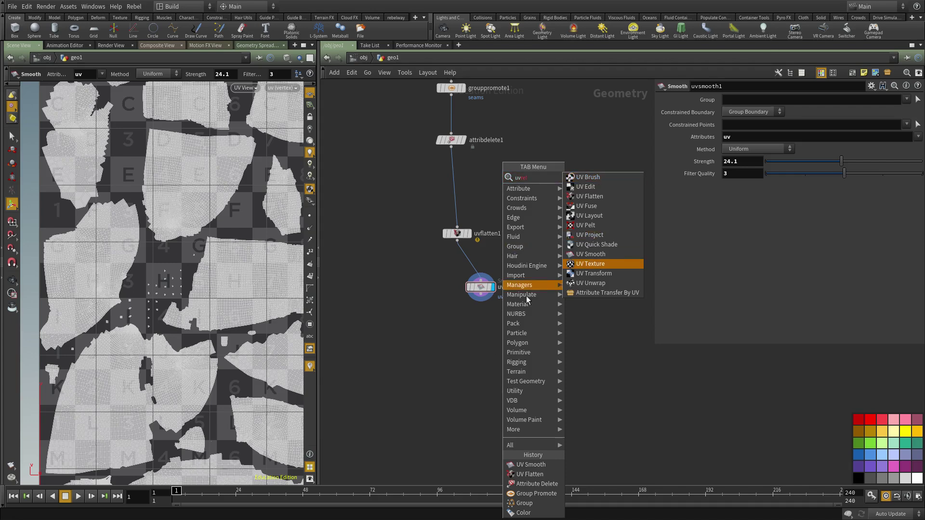
{"action": "key", "text": "Tab"}
{"action": "type", "text": "uvl"}
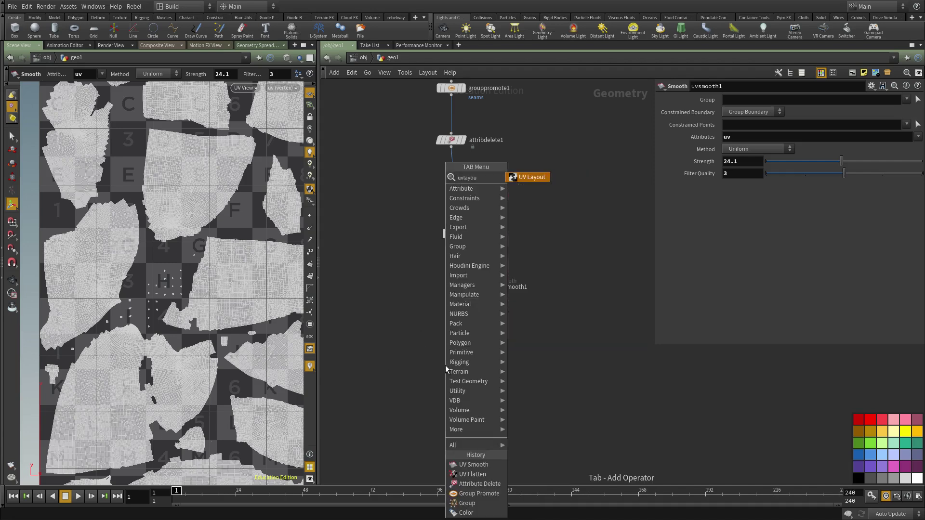
{"action": "type", "text": "ayou"}
{"action": "key", "text": "Return"}
{"action": "left_click", "coordinate": [446, 365]}
{"action": "left_click", "coordinate": [481, 295]}
{"action": "left_click", "coordinate": [445, 358]}
{"action": "left_click", "coordinate": [457, 366]}
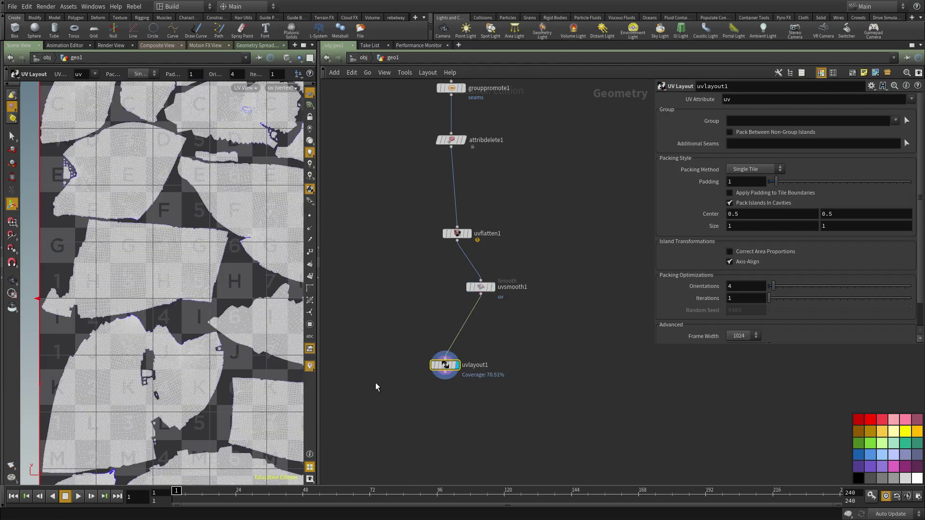
Examine the packed UV islands of uvlayout1, first across the whole tile and then up close
{"action": "right_click_drag", "start_coordinate": [166, 245], "coordinate": [81, 258], "text": "alt"}
{"action": "middle_click_drag", "start_coordinate": [80, 258], "coordinate": [26, 279], "text": "alt"}
{"action": "right_click_drag", "start_coordinate": [157, 281], "coordinate": [191, 282], "text": "alt"}
{"action": "key", "text": "Return"}
{"action": "middle_click_drag", "start_coordinate": [548, 323], "coordinate": [553, 287]}
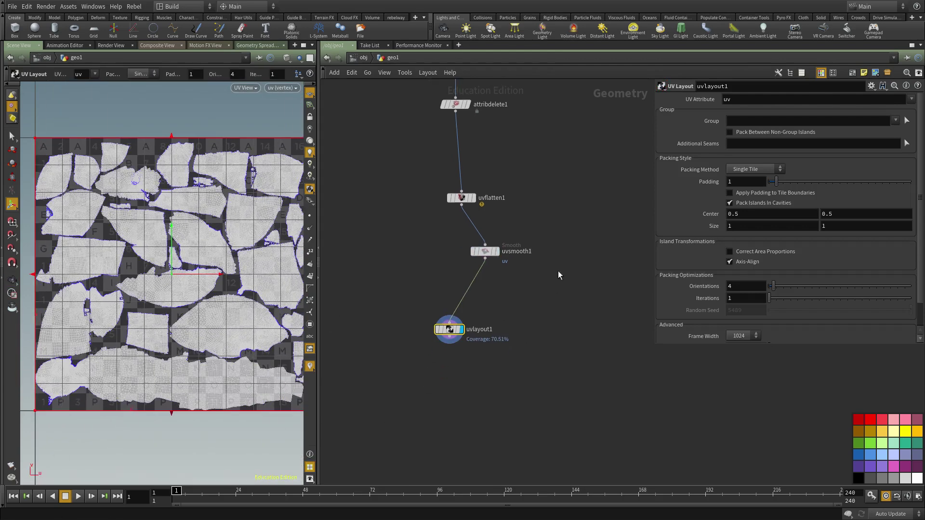
{"action": "scroll", "coordinate": [203, 243], "scroll_direction": "down", "scroll_amount": 2}
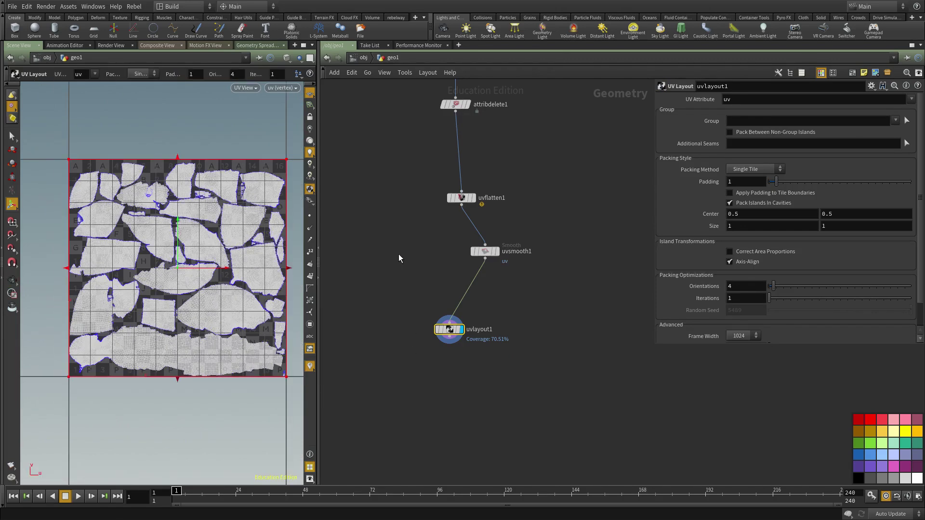
{"action": "left_click", "coordinate": [578, 375]}
{"action": "middle_click_drag", "start_coordinate": [454, 305], "coordinate": [460, 345]}
{"action": "right_click_drag", "start_coordinate": [178, 269], "coordinate": [244, 265], "text": "alt"}
{"action": "middle_click_drag", "start_coordinate": [111, 217], "coordinate": [190, 388], "text": "alt"}
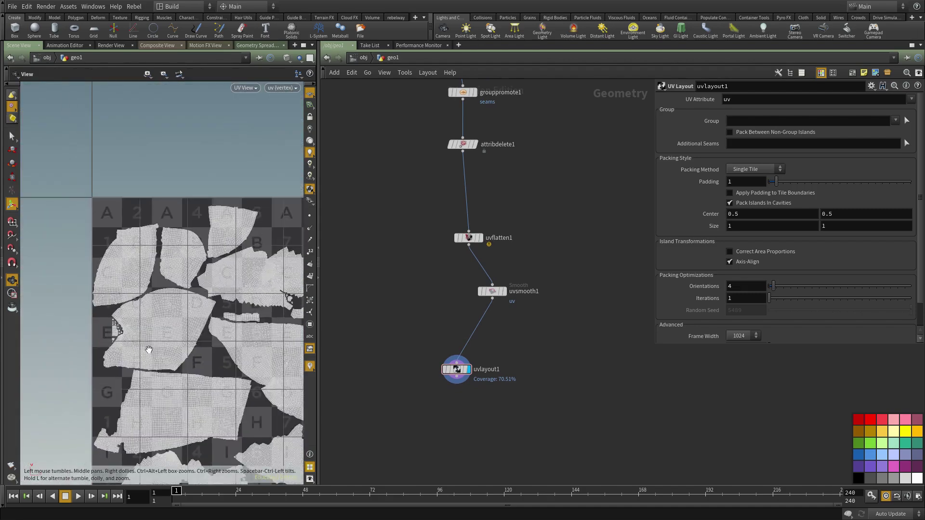
{"action": "right_click_drag", "start_coordinate": [133, 339], "coordinate": [157, 323], "text": "alt"}
{"action": "middle_click_drag", "start_coordinate": [157, 324], "coordinate": [157, 273], "text": "alt"}
{"action": "right_click_drag", "start_coordinate": [157, 274], "coordinate": [100, 309], "text": "alt"}
{"action": "middle_click_drag", "start_coordinate": [100, 313], "coordinate": [114, 182], "text": "alt"}
{"action": "middle_click_drag", "start_coordinate": [182, 404], "coordinate": [129, 172], "text": "alt"}
{"action": "right_click_drag", "start_coordinate": [138, 333], "coordinate": [192, 337], "text": "alt"}
{"action": "middle_click_drag", "start_coordinate": [192, 338], "coordinate": [162, 332], "text": "alt"}
{"action": "right_click_drag", "start_coordinate": [162, 333], "coordinate": [249, 299], "text": "alt"}
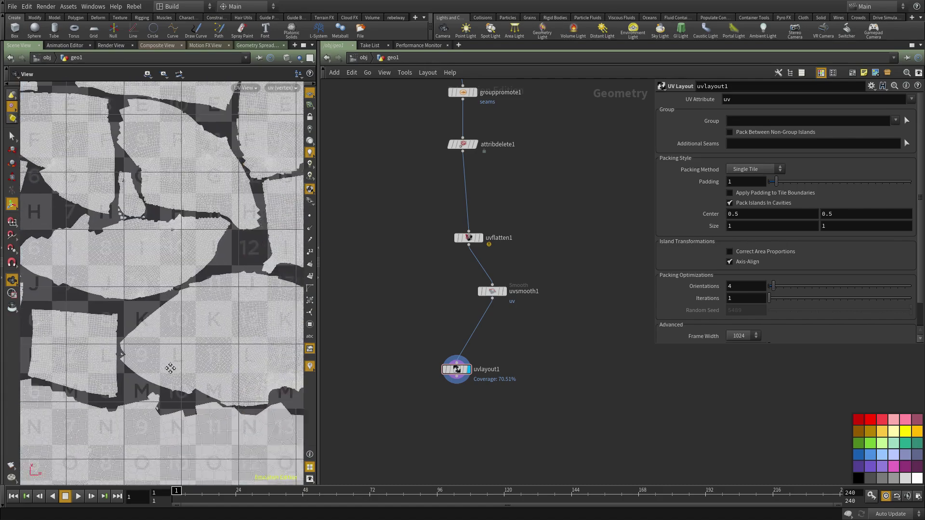
Enlarge the viewport and examine the packed UV islands along the tile's edges, corners and interior gaps
{"action": "left_click_drag", "start_coordinate": [320, 149], "coordinate": [545, 167]}
{"action": "middle_click_drag", "start_coordinate": [384, 279], "coordinate": [120, 301], "text": "alt"}
{"action": "right_click_drag", "start_coordinate": [301, 265], "coordinate": [252, 278], "text": "alt"}
{"action": "middle_click_drag", "start_coordinate": [253, 278], "coordinate": [314, 119], "text": "alt"}
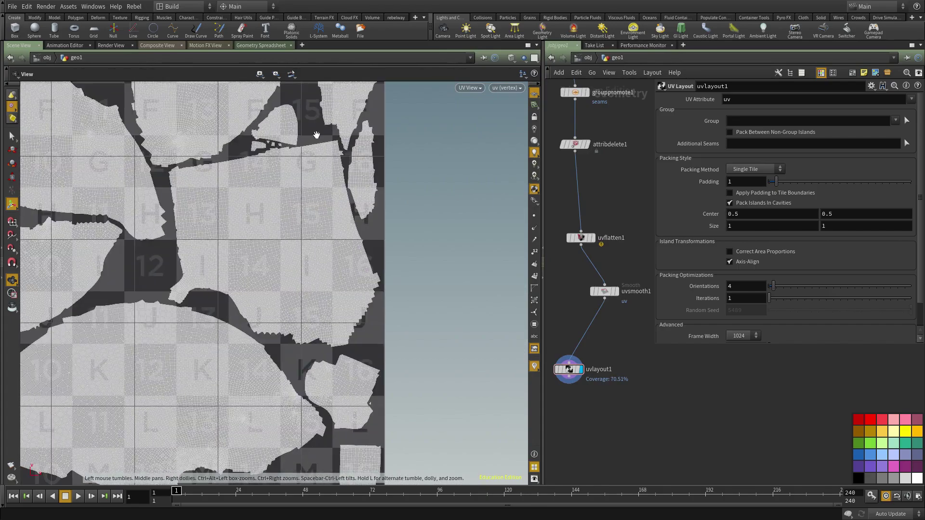
{"action": "middle_click_drag", "start_coordinate": [321, 288], "coordinate": [324, 161], "text": "alt"}
{"action": "right_click_drag", "start_coordinate": [290, 413], "coordinate": [312, 402], "text": "alt"}
{"action": "middle_click_drag", "start_coordinate": [312, 402], "coordinate": [334, 274], "text": "alt"}
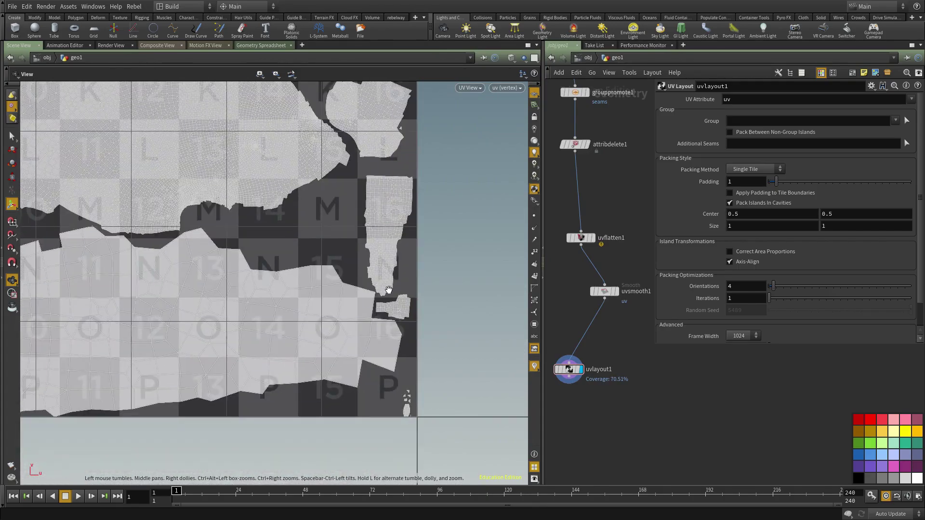
{"action": "right_click_drag", "start_coordinate": [334, 273], "coordinate": [303, 291], "text": "alt"}
{"action": "middle_click_drag", "start_coordinate": [112, 92], "coordinate": [293, 304], "text": "alt"}
{"action": "middle_click_drag", "start_coordinate": [210, 185], "coordinate": [341, 284], "text": "alt"}
{"action": "middle_click_drag", "start_coordinate": [309, 229], "coordinate": [403, 392], "text": "alt"}
{"action": "mouse_move", "coordinate": [313, 286]}
{"action": "middle_mouse_down", "text": "alt"}
{"action": "mouse_move", "coordinate": [322, 299]}
{"action": "mouse_move", "coordinate": [471, 338]}
{"action": "mouse_move", "coordinate": [433, 216]}
{"action": "mouse_move", "coordinate": [429, 132]}
{"action": "mouse_move", "coordinate": [161, 395]}
{"action": "mouse_move", "coordinate": [110, 337]}
{"action": "middle_mouse_up", "text": "alt"}
{"action": "middle_click_drag", "start_coordinate": [378, 283], "coordinate": [205, 260], "text": "alt"}
{"action": "middle_click_drag", "start_coordinate": [294, 282], "coordinate": [237, 163], "text": "alt"}
{"action": "mouse_move", "coordinate": [322, 364]}
{"action": "middle_mouse_down", "text": "alt"}
{"action": "mouse_move", "coordinate": [420, 206]}
{"action": "mouse_move", "coordinate": [412, 176]}
{"action": "mouse_move", "coordinate": [403, 238]}
{"action": "mouse_move", "coordinate": [320, 176]}
{"action": "mouse_move", "coordinate": [440, 311]}
{"action": "middle_mouse_up", "text": "alt"}
{"action": "middle_click_drag", "start_coordinate": [278, 257], "coordinate": [376, 359], "text": "alt"}
{"action": "middle_click_drag", "start_coordinate": [318, 270], "coordinate": [343, 322], "text": "alt"}
Examine the sharp notch in the island border near grid cell G6 up close, and the islands surrounding it
{"action": "mouse_move", "coordinate": [299, 272]}
{"action": "right_mouse_down", "text": "alt"}
{"action": "mouse_move", "coordinate": [272, 264]}
{"action": "mouse_move", "coordinate": [289, 289]}
{"action": "mouse_move", "coordinate": [506, 258]}
{"action": "mouse_move", "coordinate": [550, 263]}
{"action": "right_mouse_up", "text": "alt"}
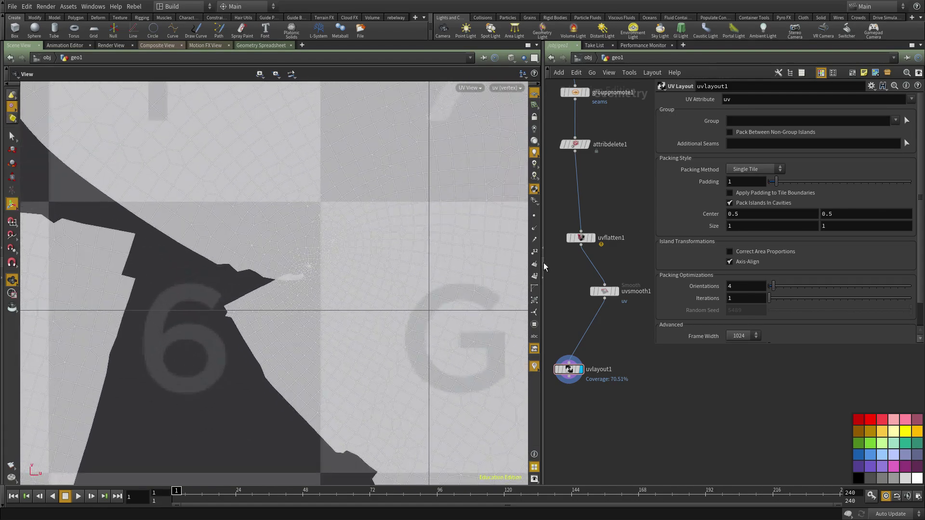
{"action": "right_click_drag", "start_coordinate": [312, 279], "coordinate": [380, 268]}
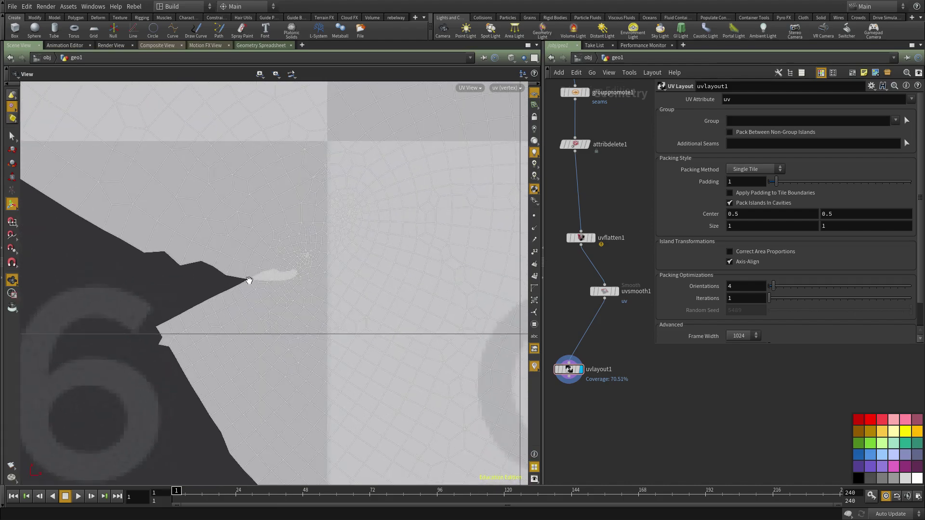
{"action": "scroll", "coordinate": [303, 282], "scroll_direction": "down", "scroll_amount": 3}
{"action": "scroll", "coordinate": [397, 305], "scroll_direction": "down", "scroll_amount": 2}
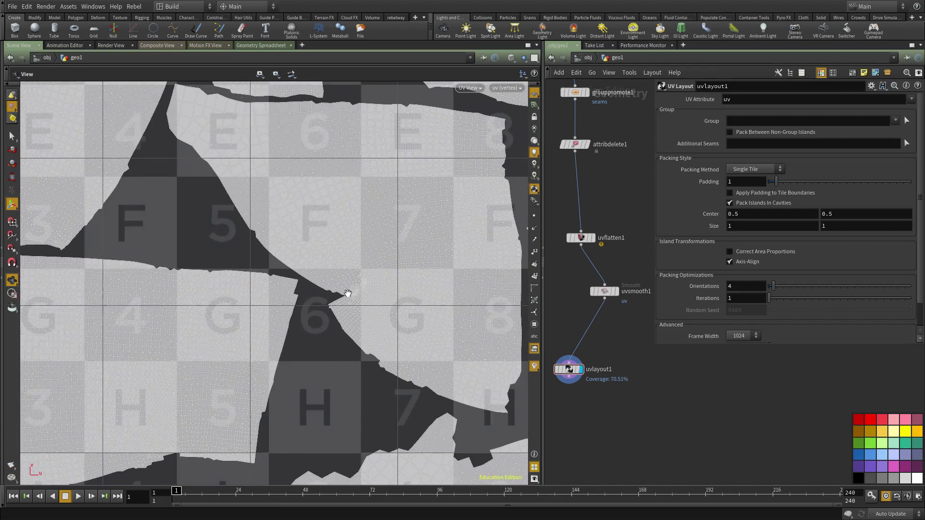
{"action": "scroll", "coordinate": [325, 290], "scroll_direction": "down", "scroll_amount": 1}
{"action": "middle_click_drag", "start_coordinate": [349, 304], "coordinate": [288, 347], "text": "alt"}
{"action": "scroll", "coordinate": [231, 294], "scroll_direction": "down", "scroll_amount": 4}
{"action": "middle_click_drag", "start_coordinate": [215, 296], "coordinate": [195, 231], "text": "alt"}
{"action": "scroll", "coordinate": [594, 350], "scroll_direction": "down", "scroll_amount": 2}
{"action": "scroll", "coordinate": [598, 371], "scroll_direction": "down", "scroll_amount": 1}
Try a Y scale of 1 on transform1 below box1 and inspect the recomputed UV islands
{"action": "middle_click_drag", "start_coordinate": [597, 299], "coordinate": [605, 419]}
{"action": "middle_click_drag", "start_coordinate": [602, 159], "coordinate": [643, 335]}
{"action": "middle_click_drag", "start_coordinate": [627, 217], "coordinate": [563, 388]}
{"action": "scroll", "coordinate": [596, 339], "scroll_direction": "up", "scroll_amount": 3}
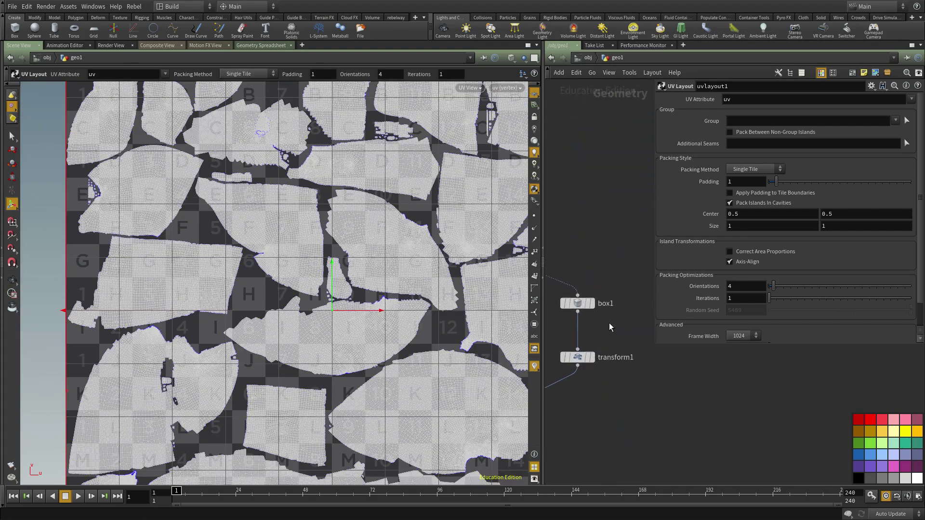
{"action": "left_click", "coordinate": [580, 303]}
{"action": "left_click", "coordinate": [581, 358]}
{"action": "left_click_drag", "start_coordinate": [810, 162], "coordinate": [757, 167]}
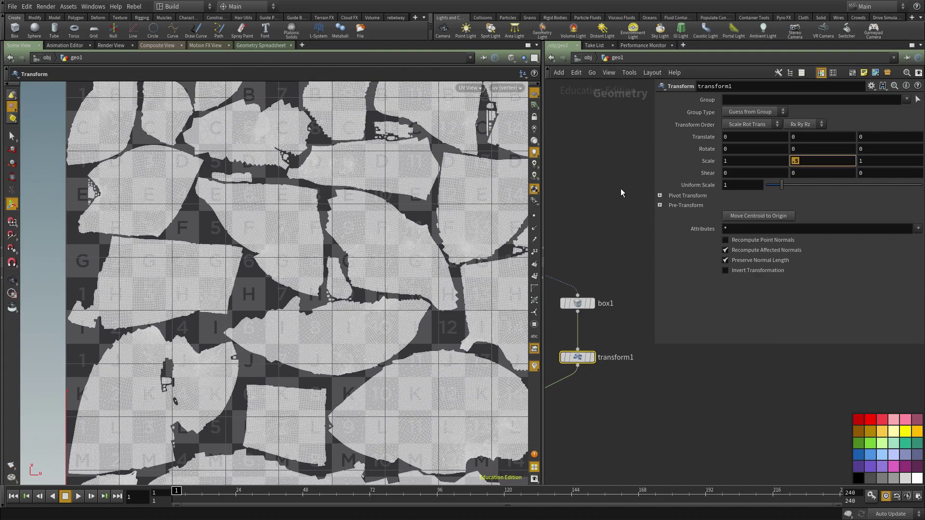
{"action": "type", "text": "1"}
{"action": "key", "text": "Return"}
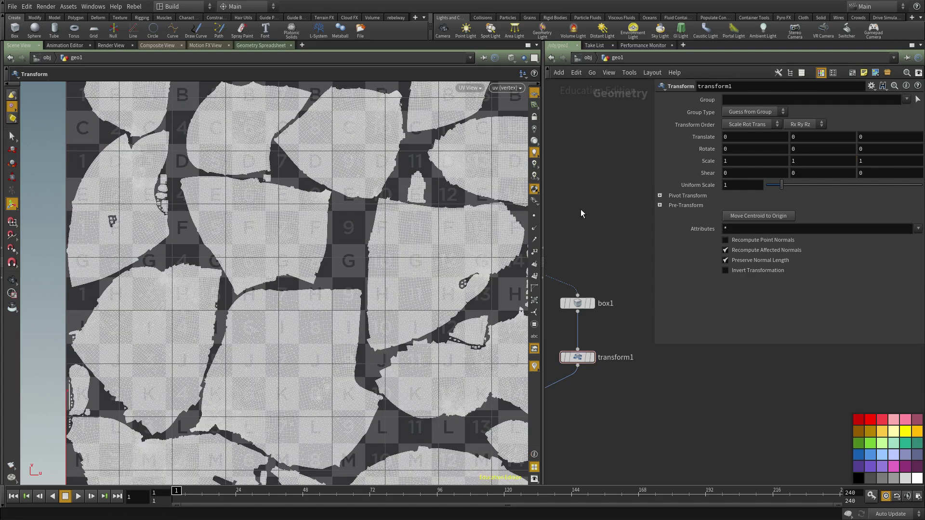
{"action": "right_click_drag", "start_coordinate": [394, 247], "coordinate": [291, 309], "text": "alt"}
{"action": "middle_click_drag", "start_coordinate": [292, 309], "coordinate": [275, 271], "text": "alt"}
{"action": "right_click_drag", "start_coordinate": [310, 352], "coordinate": [345, 347], "text": "alt"}
{"action": "right_click_drag", "start_coordinate": [272, 334], "coordinate": [328, 331], "text": "alt"}
{"action": "middle_click_drag", "start_coordinate": [328, 330], "coordinate": [312, 349], "text": "alt"}
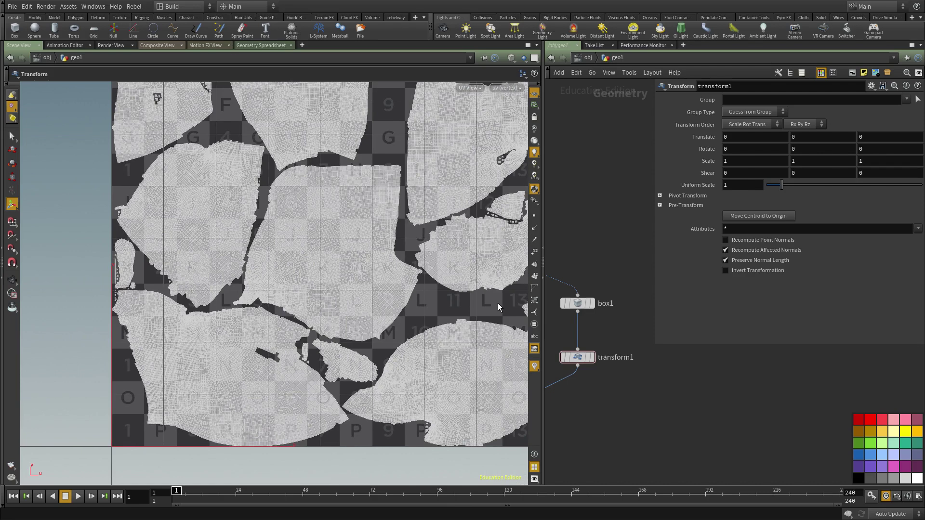
Set transform1's Y scale to .5 and inspect the repacked UV tile
{"action": "key", "text": "Tab"}
{"action": "type", "text": ".5"}
{"action": "key", "text": "Return"}
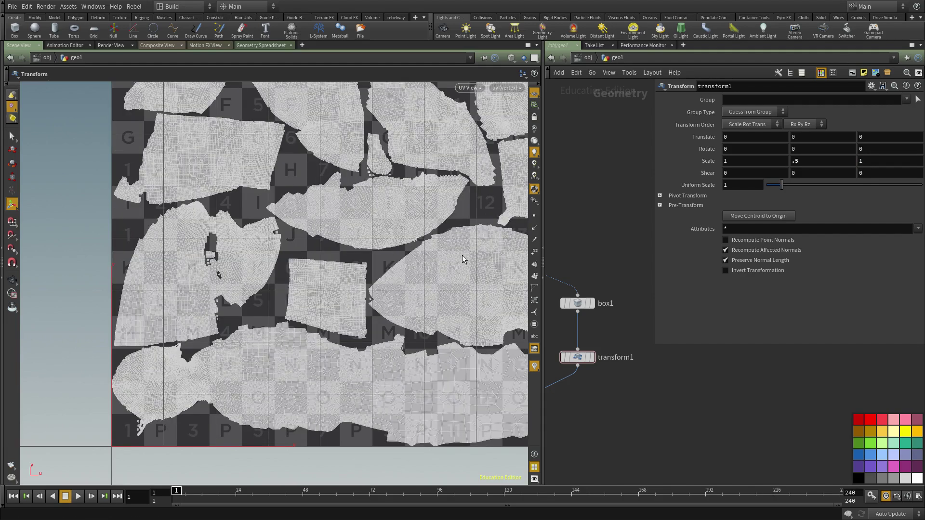
{"action": "right_click_drag", "start_coordinate": [456, 256], "coordinate": [257, 273], "text": "alt"}
{"action": "middle_click_drag", "start_coordinate": [442, 275], "coordinate": [262, 311], "text": "alt"}
{"action": "right_click_drag", "start_coordinate": [262, 310], "coordinate": [350, 310], "text": "alt"}
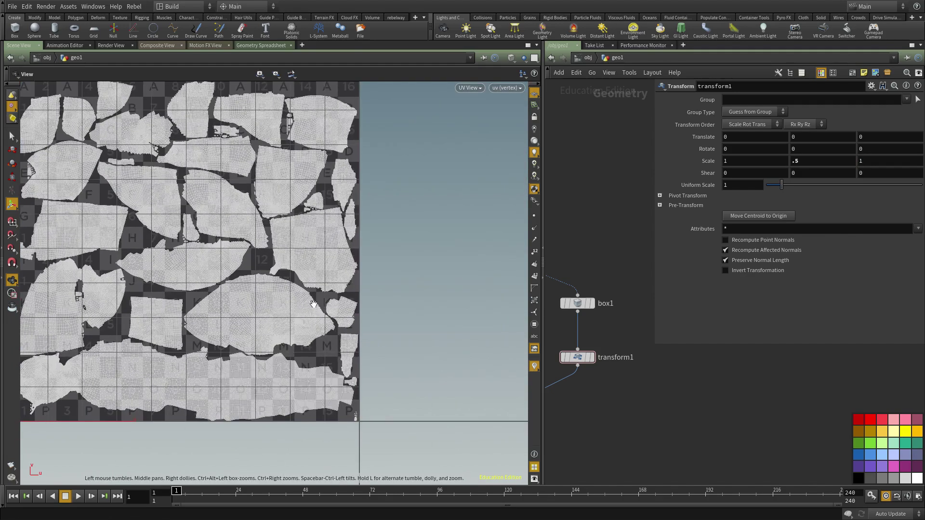
{"action": "middle_click_drag", "start_coordinate": [296, 295], "coordinate": [339, 326], "text": "alt"}
Widen the network area, select uvlayout1 and switch the viewport to the 3D perspective view
{"action": "left_click_drag", "start_coordinate": [543, 428], "coordinate": [389, 425]}
{"action": "middle_click_drag", "start_coordinate": [552, 446], "coordinate": [589, 240]}
{"action": "scroll", "coordinate": [589, 240], "scroll_direction": "down", "scroll_amount": 1}
{"action": "scroll", "coordinate": [589, 240], "scroll_direction": "down", "scroll_amount": 2}
{"action": "middle_click_drag", "start_coordinate": [578, 386], "coordinate": [593, 201]}
{"action": "scroll", "coordinate": [585, 356], "scroll_direction": "up", "scroll_amount": 2}
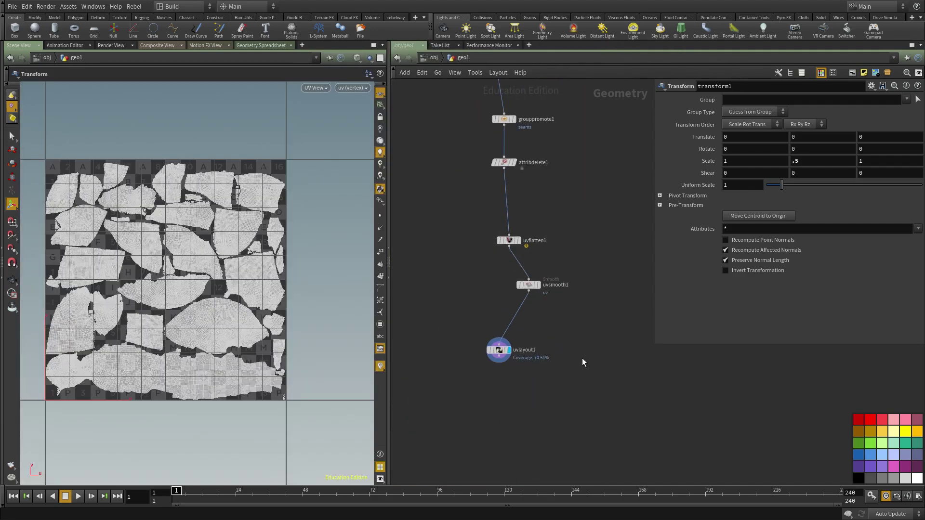
{"action": "left_click", "coordinate": [498, 350]}
{"action": "key", "text": "space+1"}
Add a UV Quick Shade node after uvlayout1 and examine the grid texture on the whole rock
{"action": "middle_click_drag", "start_coordinate": [534, 380], "coordinate": [533, 371]}
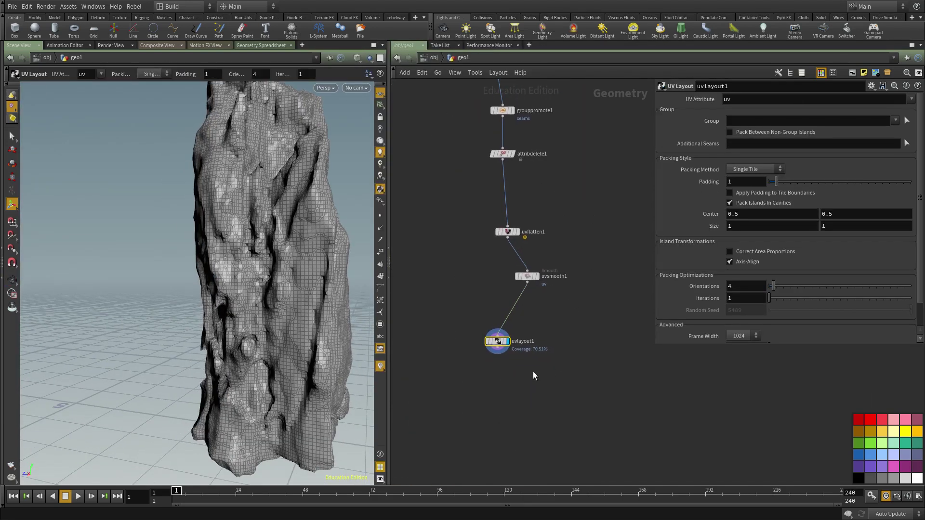
{"action": "key", "text": "Tab"}
{"action": "type", "text": "uvqui"}
{"action": "key", "text": "Return"}
{"action": "key", "text": "Return"}
{"action": "key", "text": "Return"}
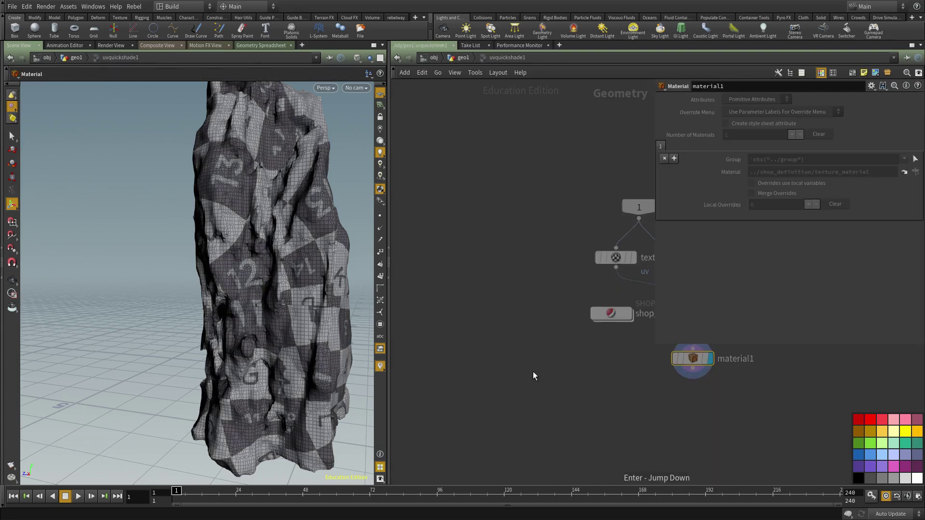
{"action": "key", "text": "u"}
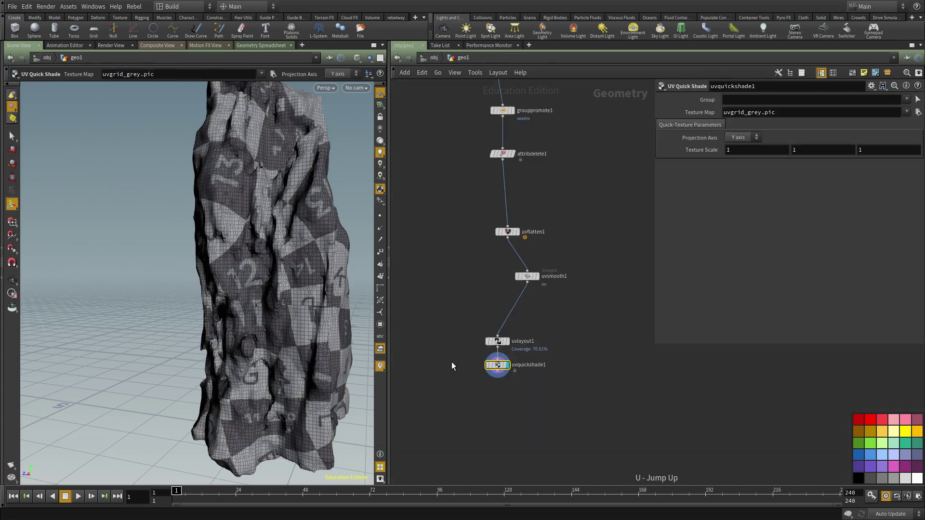
{"action": "scroll", "coordinate": [215, 314], "scroll_direction": "down", "scroll_amount": 4}
{"action": "left_click_drag", "start_coordinate": [215, 314], "coordinate": [128, 341], "text": "alt"}
{"action": "key", "text": "space+f"}
{"action": "middle_click_drag", "start_coordinate": [538, 394], "coordinate": [540, 366]}
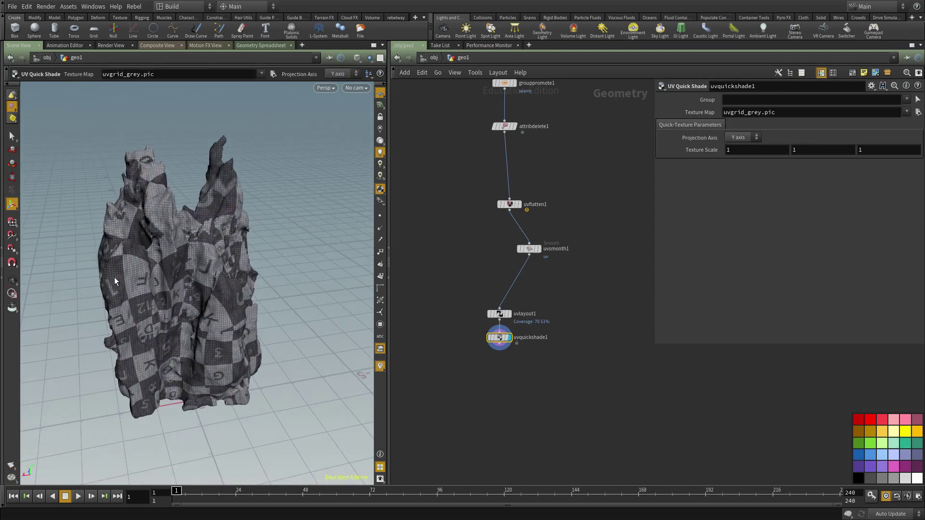
{"action": "scroll", "coordinate": [566, 376], "scroll_direction": "up", "scroll_amount": 1}
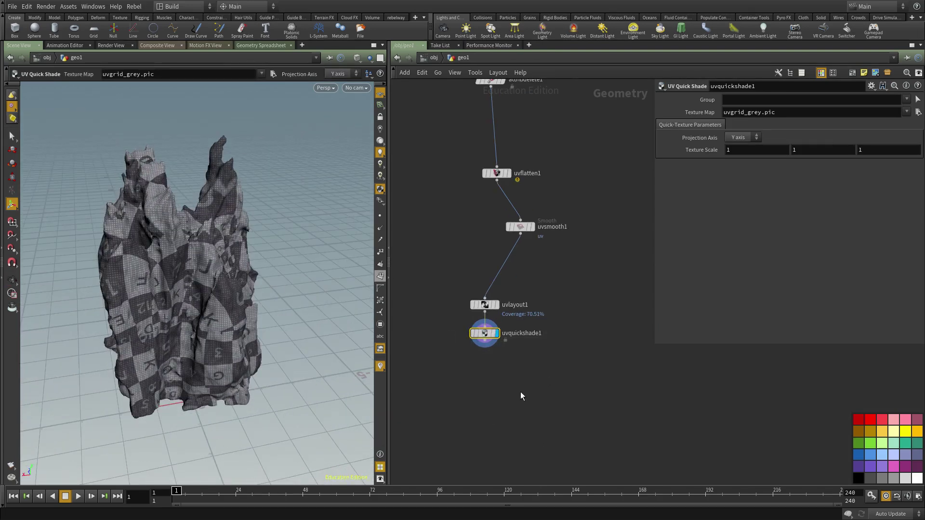
Delete the UV Quick Shade node and inspect the rock's mesh up close and as a whole
{"action": "key", "text": "ctrl+x"}
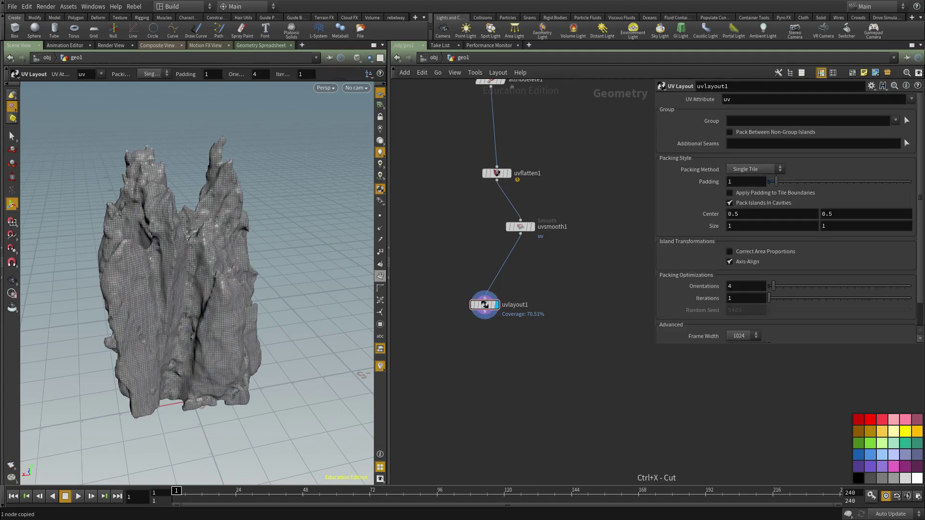
{"action": "key", "text": "l"}
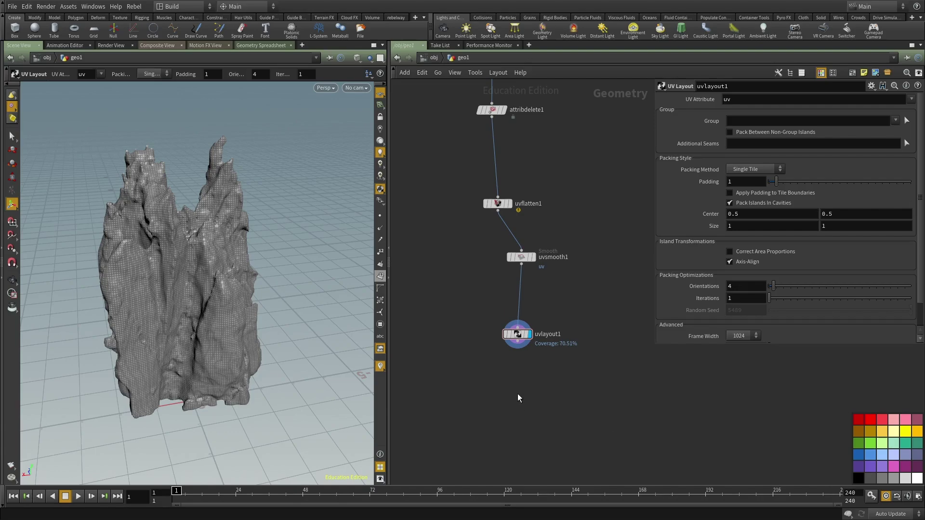
{"action": "key", "text": "Escape"}
{"action": "left_click_drag", "start_coordinate": [262, 349], "coordinate": [235, 316]}
{"action": "scroll", "coordinate": [235, 316], "scroll_direction": "up", "scroll_amount": 8}
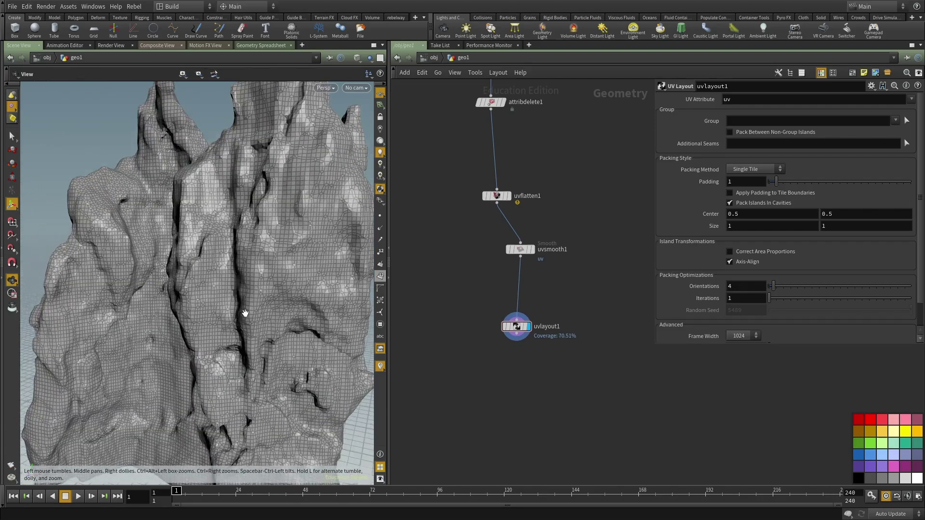
{"action": "key", "text": "Return"}
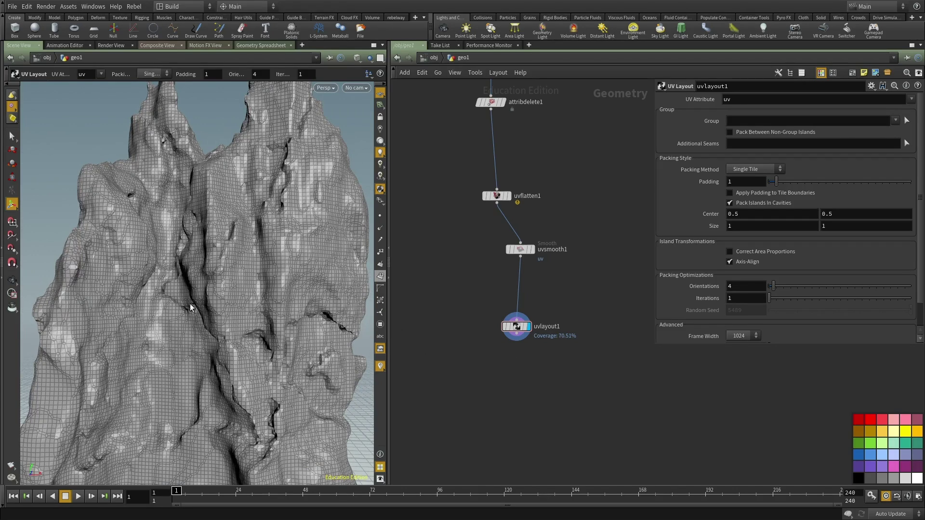
{"action": "key", "text": "Escape"}
{"action": "scroll", "coordinate": [225, 330], "scroll_direction": "down", "scroll_amount": 10}
{"action": "key", "text": "Return"}
{"action": "scroll", "coordinate": [539, 349], "scroll_direction": "down", "scroll_amount": 4}
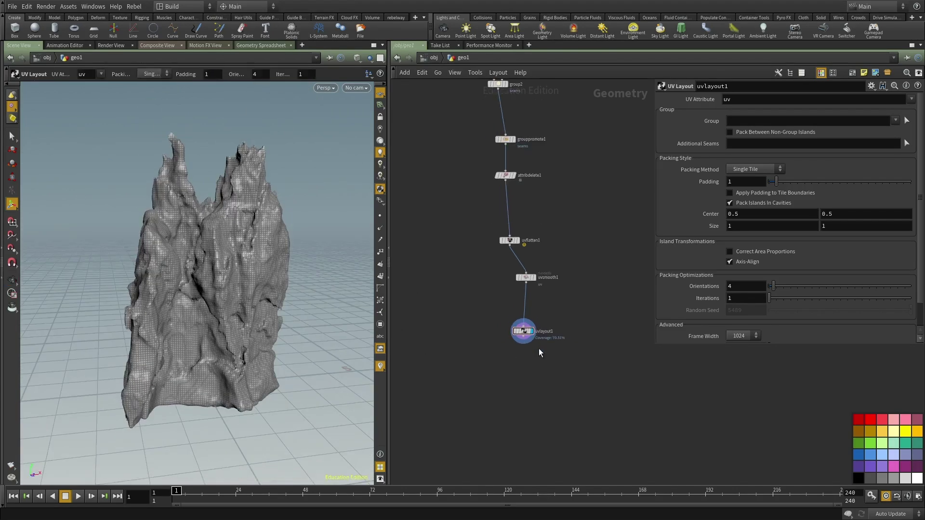
Align the uvsmooth1 and uvlayout1 nodes in a straight column below uvflatten1
{"action": "middle_click_drag", "start_coordinate": [593, 324], "coordinate": [551, 397]}
{"action": "scroll", "coordinate": [532, 382], "scroll_direction": "up", "scroll_amount": 5}
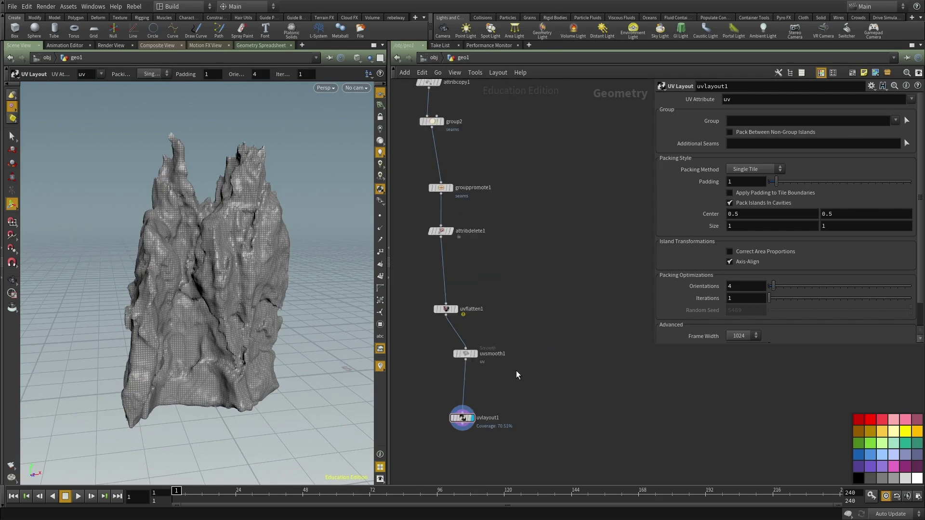
{"action": "left_click", "coordinate": [458, 350]}
{"action": "left_click_drag", "start_coordinate": [499, 336], "coordinate": [428, 472]}
{"action": "left_click_drag", "start_coordinate": [455, 352], "coordinate": [434, 348]}
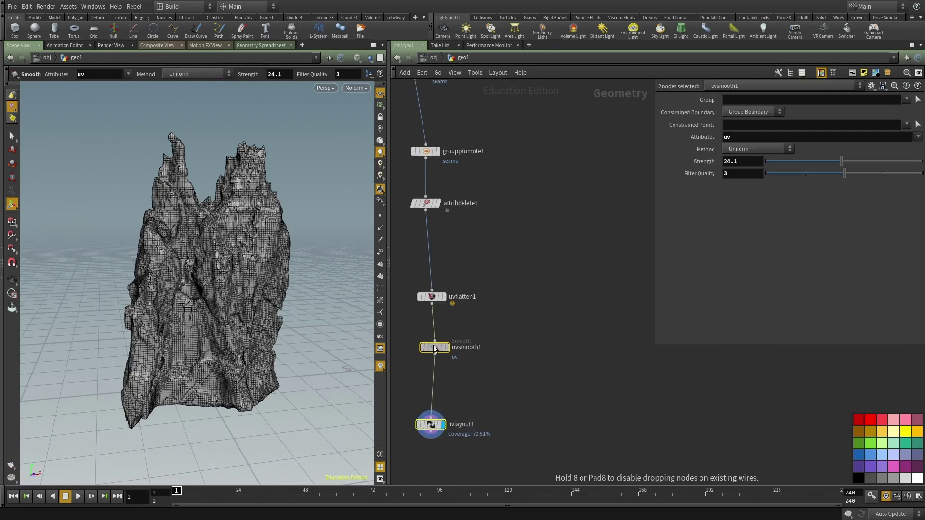
{"action": "middle_click_drag", "start_coordinate": [527, 386], "coordinate": [536, 357]}
{"action": "left_click", "coordinate": [539, 353]}
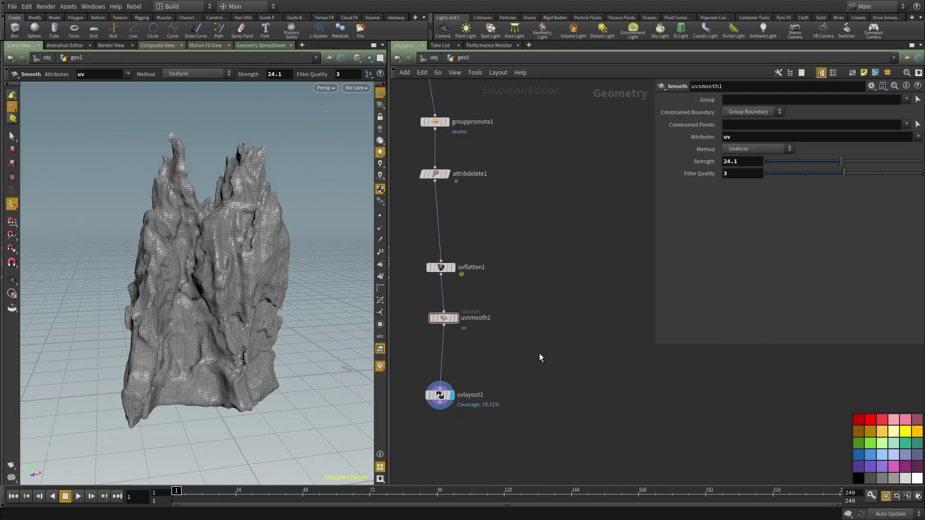
{"action": "middle_click_drag", "start_coordinate": [592, 361], "coordinate": [588, 289]}
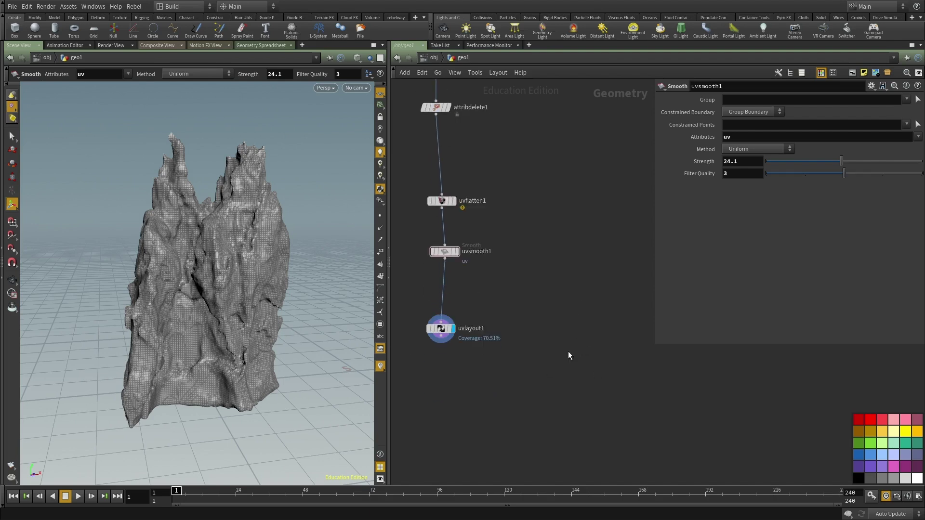
Add a Null node connected to uvlayout1's output and name it OUT_LOWRES
{"action": "key", "text": "Tab"}
{"action": "type", "text": "nul"}
{"action": "key", "text": "Return"}
{"action": "left_click", "coordinate": [428, 397]}
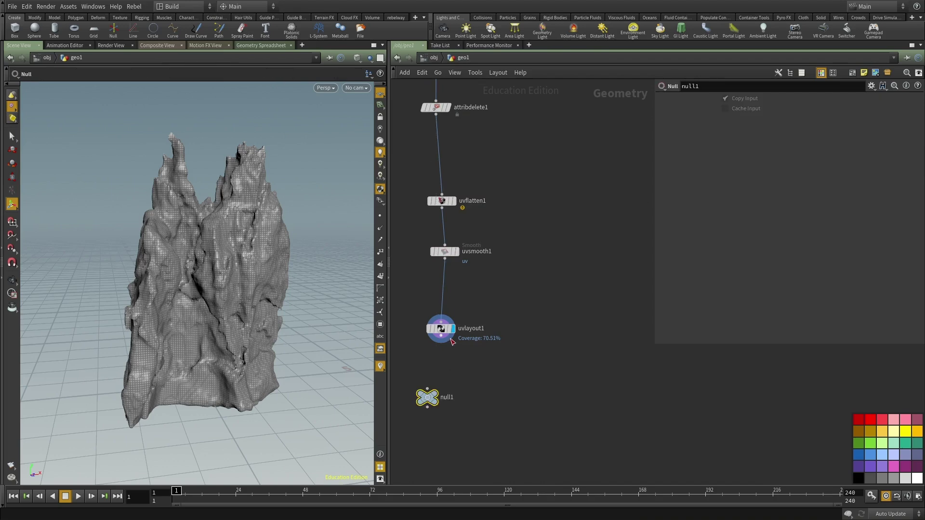
{"action": "double_click", "coordinate": [447, 397]}
{"action": "type", "text": "OUT"}
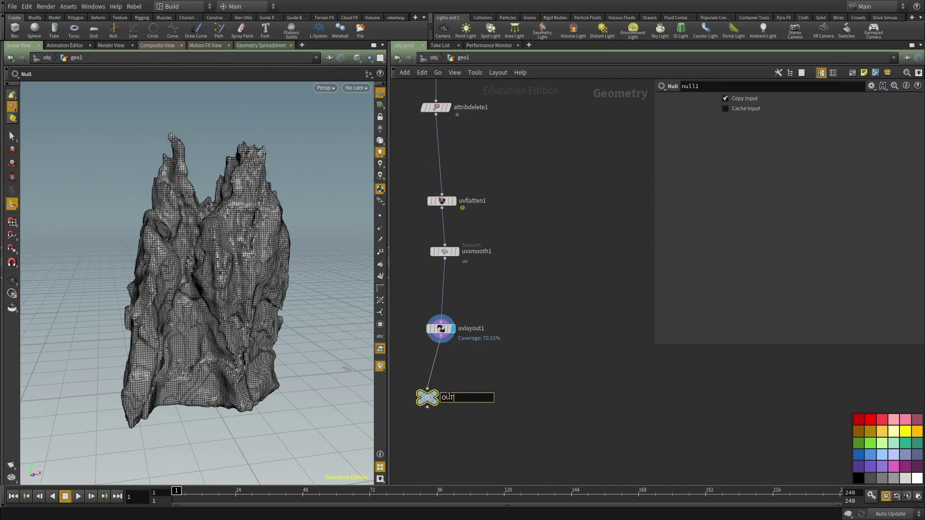
{"action": "type", "text": "_LOWRES"}
{"action": "key", "text": "Return"}
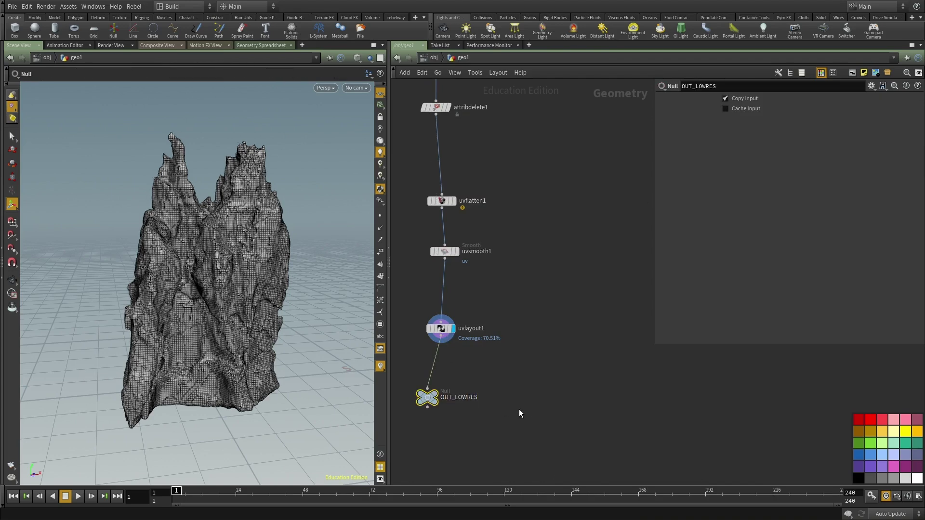
Add an Object Merge node with OUT_LOWRES as its Object 1 and copy the node
{"action": "middle_click_drag", "start_coordinate": [512, 474], "coordinate": [522, 383]}
{"action": "key", "text": "Tab"}
{"action": "type", "text": "obj"}
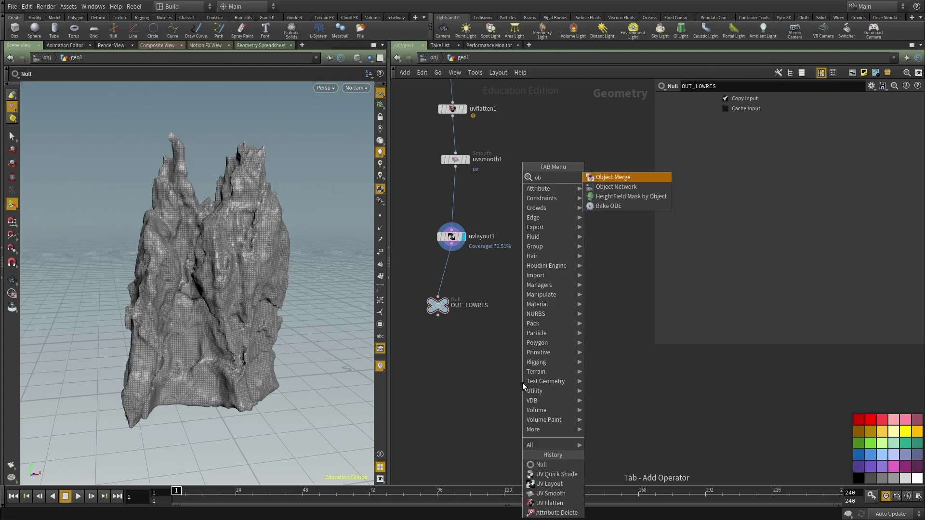
{"action": "key", "text": "Return"}
{"action": "left_click_drag", "start_coordinate": [440, 306], "coordinate": [827, 124]}
{"action": "key", "text": "ctrl+c"}
Go up to the object level and create a Geometry object named lowres below geo1
{"action": "key", "text": "u"}
{"action": "middle_click_drag", "start_coordinate": [573, 310], "coordinate": [548, 312]}
{"action": "left_click", "coordinate": [511, 313]}
{"action": "key", "text": "Tab"}
{"action": "type", "text": "geo"}
{"action": "key", "text": "Return"}
{"action": "left_click", "coordinate": [526, 383]}
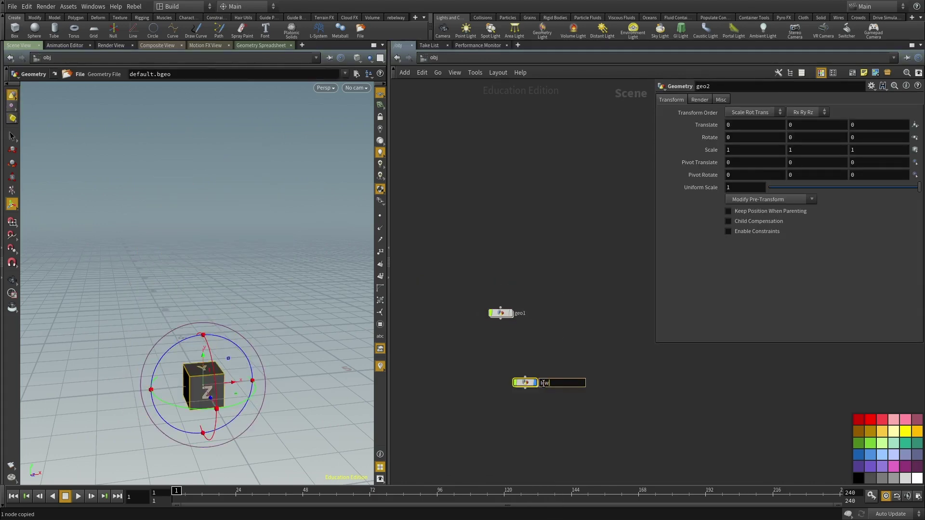
{"action": "key", "text": "Return"}
Enter the lowres object, paste the Object Merge node and delete the default file1 node
{"action": "key", "text": "Return"}
{"action": "key", "text": "ctrl+v"}
{"action": "middle_click_drag", "start_coordinate": [543, 384], "coordinate": [416, 374]}
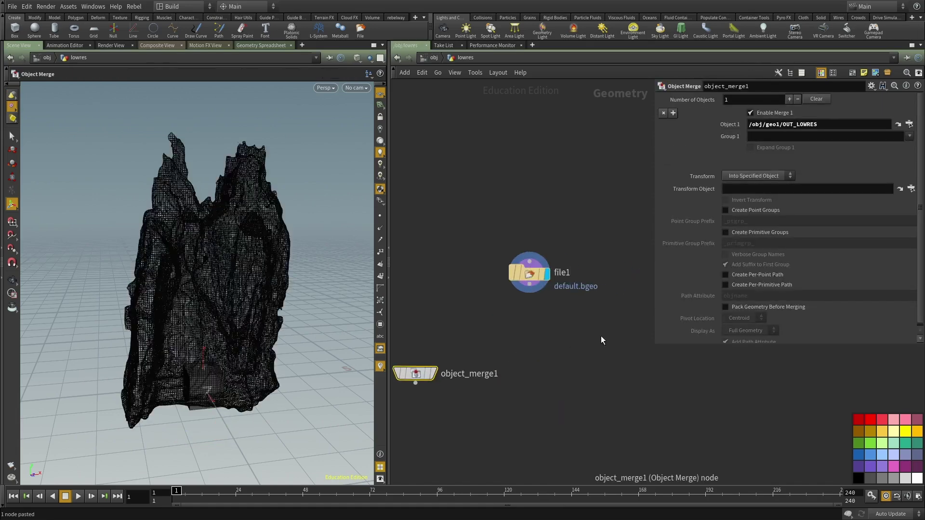
{"action": "left_click_drag", "start_coordinate": [603, 342], "coordinate": [502, 256]}
{"action": "key", "text": "ctrl+x"}
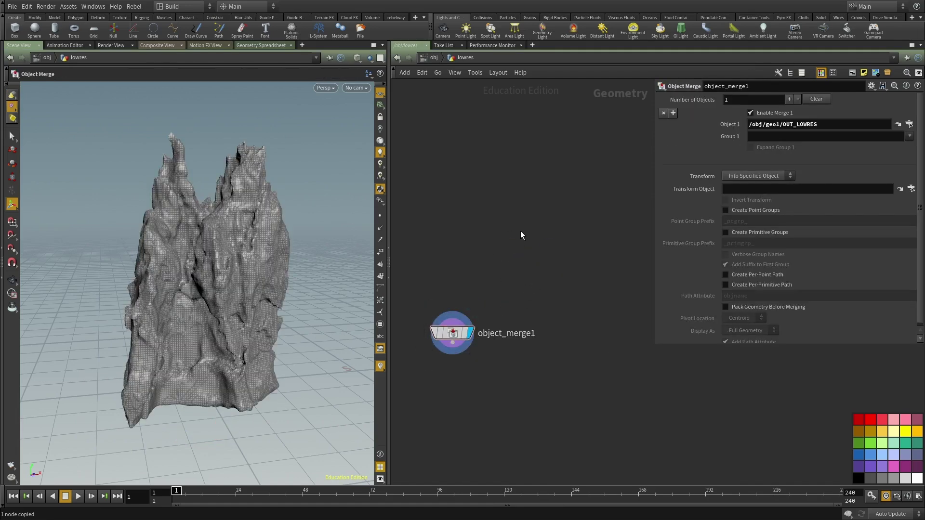
Return inside geo1 and add a Null node connected to the output of file1
{"action": "key", "text": "u"}
{"action": "double_click", "coordinate": [487, 357]}
{"action": "key", "text": "h"}
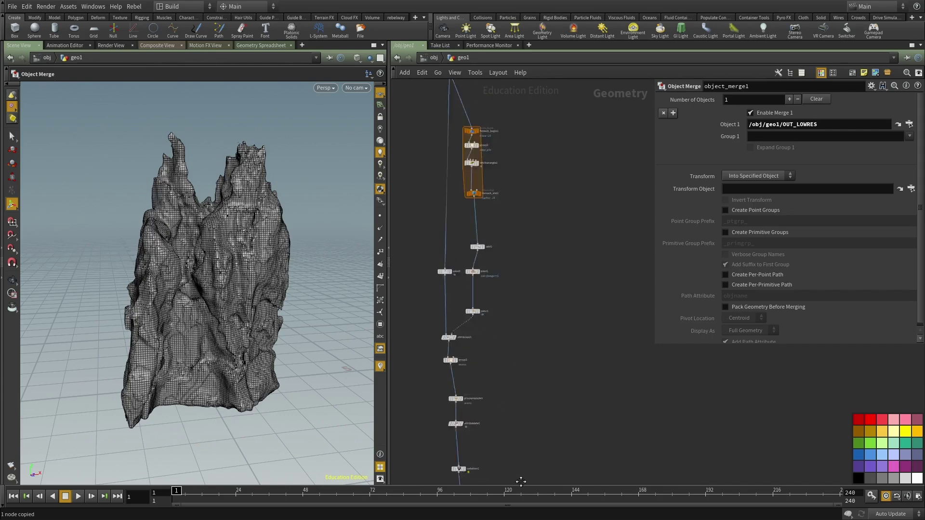
{"action": "middle_click_drag", "start_coordinate": [493, 86], "coordinate": [458, 268]}
{"action": "scroll", "coordinate": [459, 268], "scroll_direction": "up", "scroll_amount": 8}
{"action": "middle_click_drag", "start_coordinate": [509, 431], "coordinate": [584, 310]}
{"action": "left_click", "coordinate": [568, 317]}
{"action": "key", "text": "Tab"}
{"action": "type", "text": "nu"}
{"action": "key", "text": "Return"}
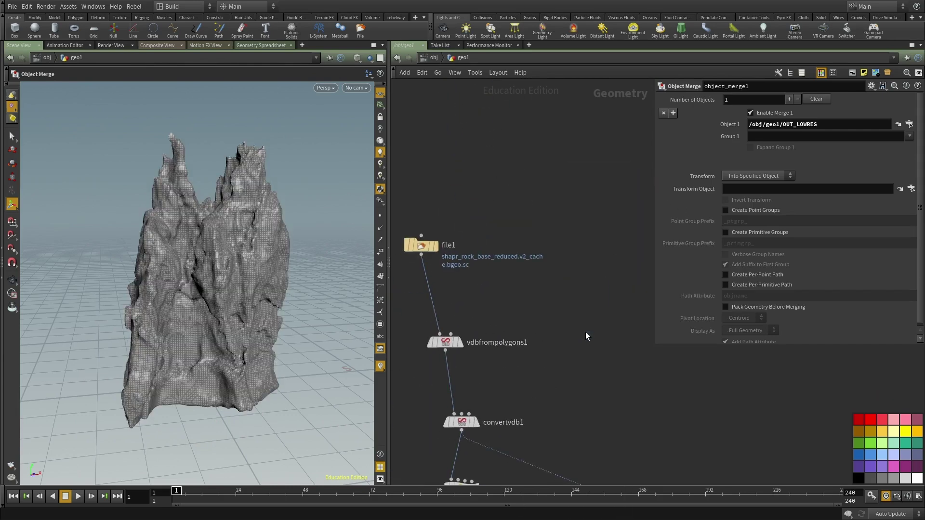
{"action": "left_click", "coordinate": [585, 330]}
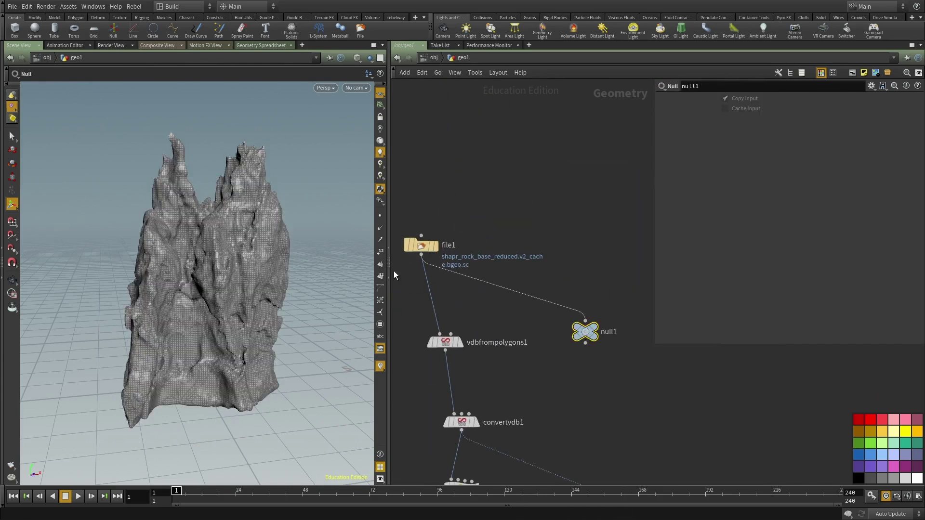
Rename the Null node connected to file1 as OUT_HIGHRES
{"action": "double_click", "coordinate": [609, 332]}
{"action": "type", "text": "OUT_"}
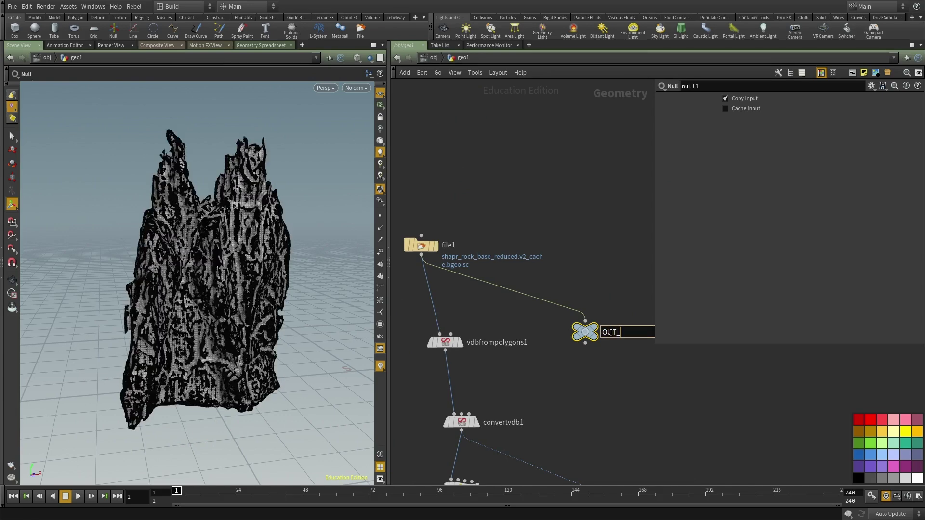
{"action": "type", "text": "HIGHRES"}
{"action": "key", "text": "Return"}
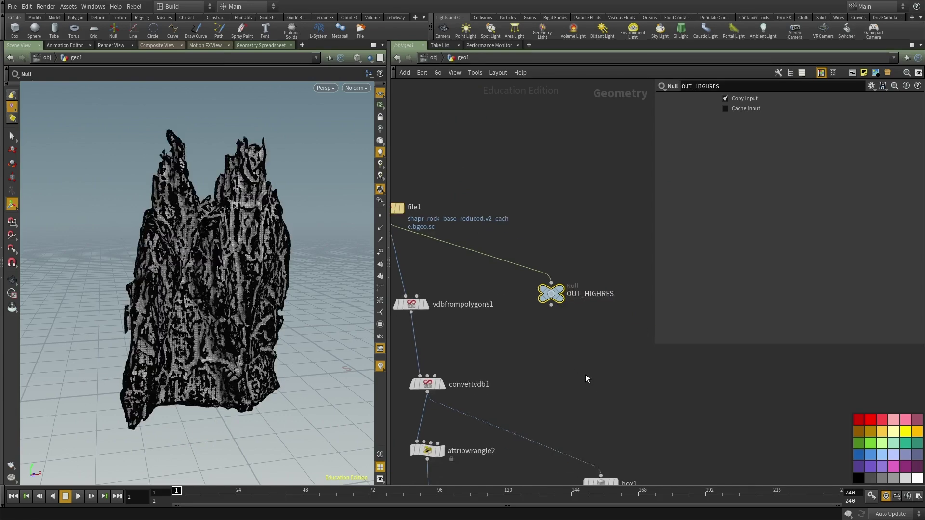
Add an Object Merge node below OUT_HIGHRES and set its Object 1 to /obj/geo1/OUT_HIGHRES
{"action": "key", "text": "Tab"}
{"action": "type", "text": "ob"}
{"action": "key", "text": "Return"}
{"action": "left_click", "coordinate": [583, 374]}
{"action": "left_click_drag", "start_coordinate": [556, 293], "coordinate": [804, 125]}
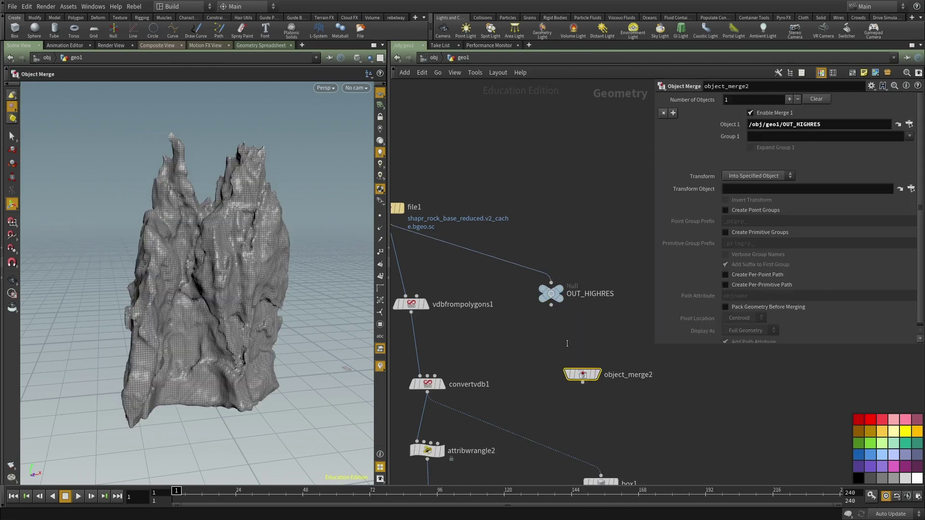
Copy object_merge2 and create a Geometry object named highres at the object level
{"action": "key", "text": "ctrl+c"}
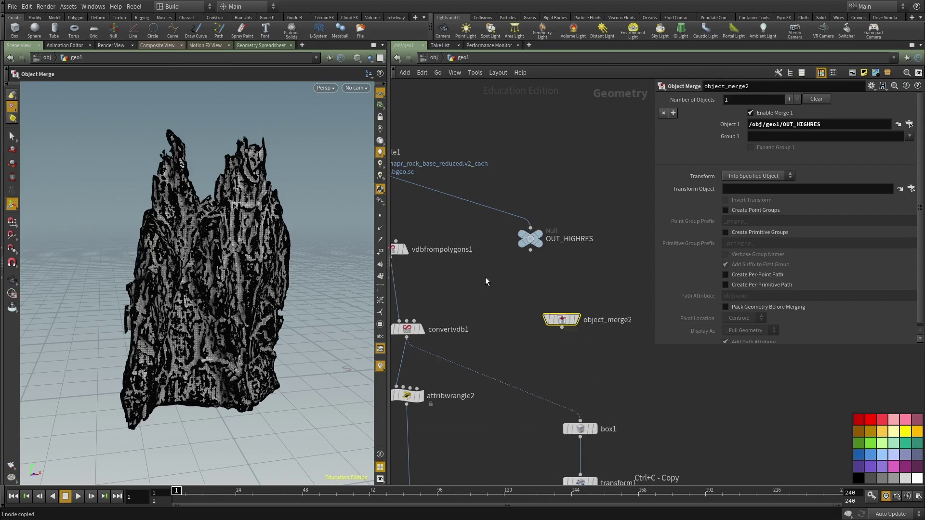
{"action": "key", "text": "u"}
{"action": "left_click_drag", "start_coordinate": [501, 286], "coordinate": [471, 303]}
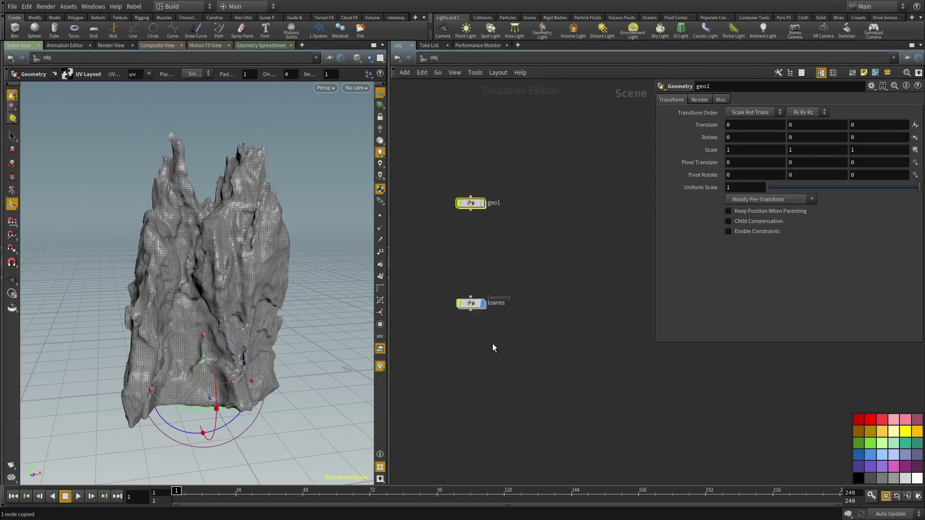
{"action": "key", "text": "Tab"}
{"action": "type", "text": "ge"}
{"action": "left_click", "coordinate": [567, 304]}
{"action": "left_click", "coordinate": [476, 386]}
{"action": "double_click", "coordinate": [501, 386]}
{"action": "type", "text": "highres"}
{"action": "key", "text": "Return"}
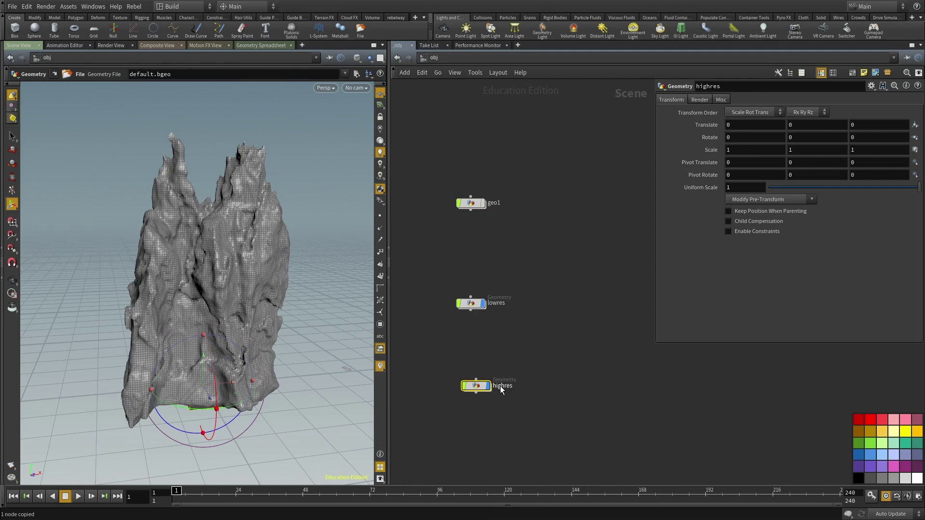
Paste the copied OUT_HIGHRES object merge inside highres and remove the default file node
{"action": "key", "text": "i"}
{"action": "key", "text": "ctrl+v"}
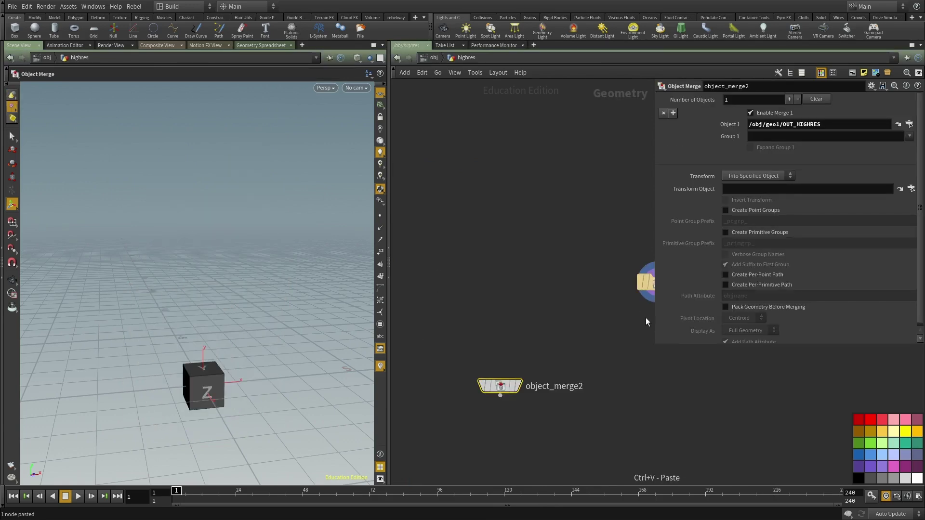
{"action": "left_click", "coordinate": [646, 285]}
{"action": "key", "text": "ctrl+x"}
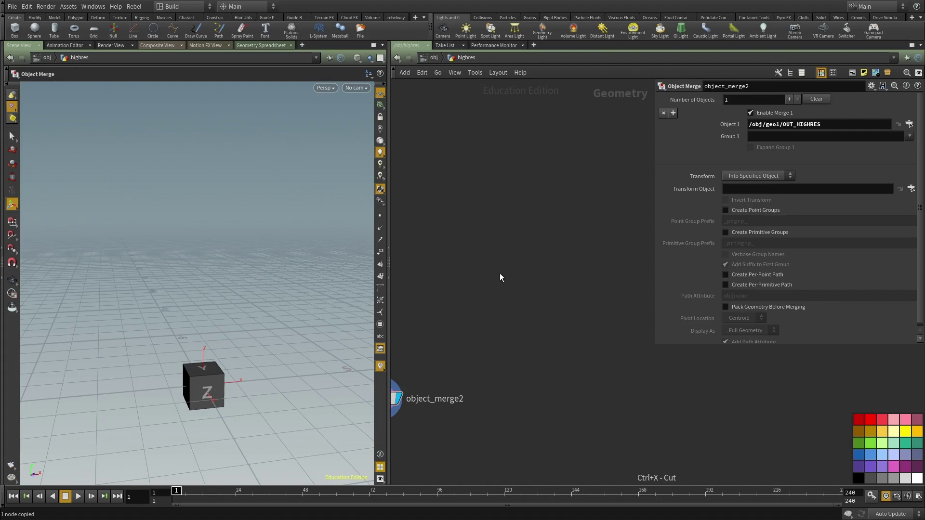
Copy the OUT_LOWRES object merge from lowres into highres and place it beside object_merge2
{"action": "key", "text": "u"}
{"action": "double_click", "coordinate": [470, 304]}
{"action": "key", "text": "ctrl+c"}
{"action": "key", "text": "u"}
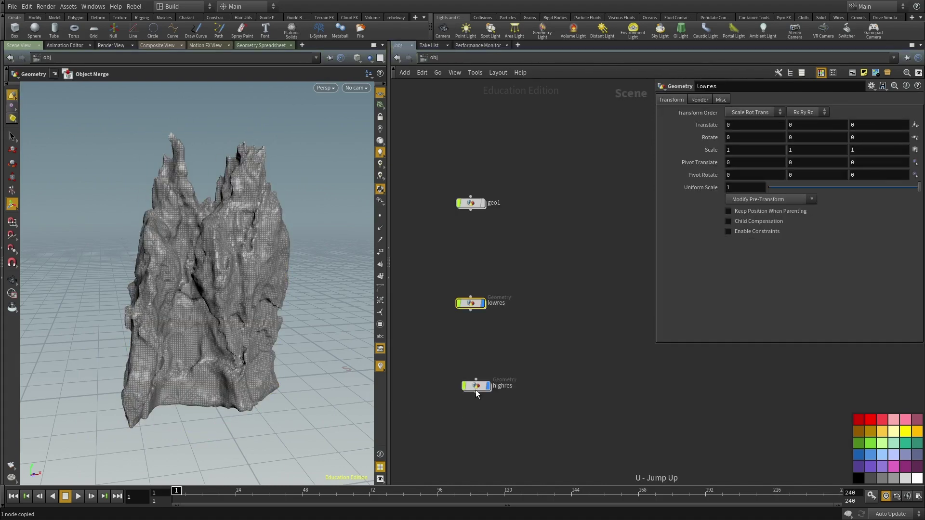
{"action": "double_click", "coordinate": [475, 387]}
{"action": "key", "text": "ctrl+v"}
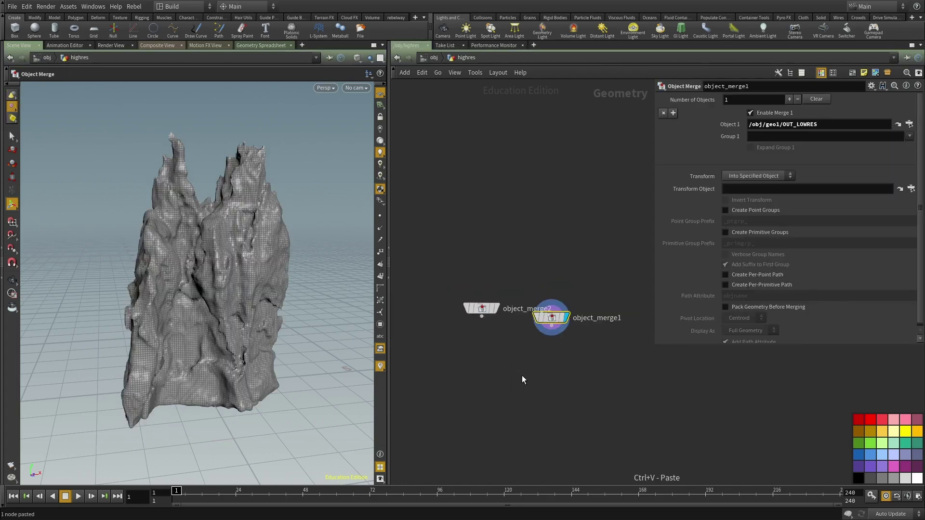
{"action": "left_click_drag", "start_coordinate": [551, 318], "coordinate": [409, 315]}
Add a Subdivide node fed by object_merge1 and display its result
{"action": "middle_click_drag", "start_coordinate": [485, 388], "coordinate": [560, 363]}
{"action": "scroll", "coordinate": [525, 356], "scroll_direction": "up", "scroll_amount": 1}
{"action": "key", "text": "Tab"}
{"action": "type", "text": "sub"}
{"action": "key", "text": "Return"}
{"action": "left_click", "coordinate": [495, 357]}
{"action": "left_click_drag", "start_coordinate": [474, 287], "coordinate": [486, 348]}
{"action": "left_click", "coordinate": [513, 358]}
{"action": "left_click_drag", "start_coordinate": [588, 418], "coordinate": [409, 306]}
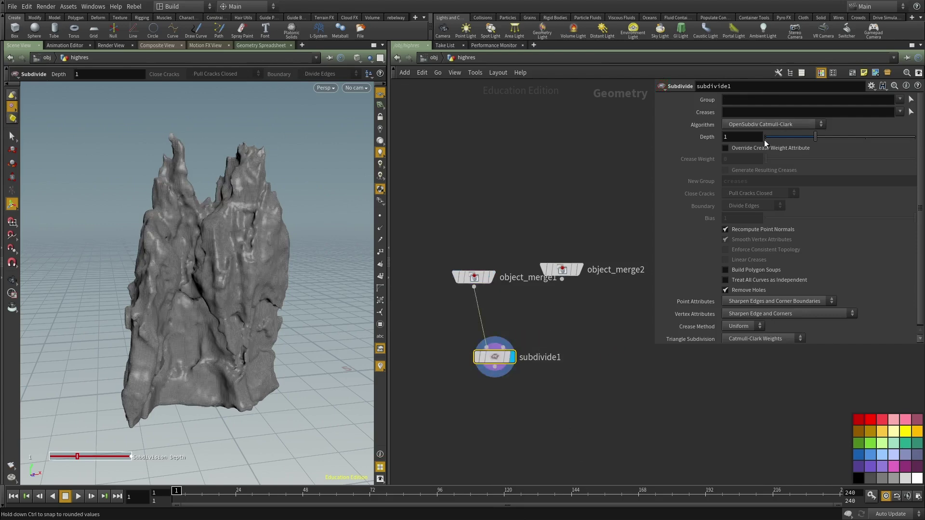
Set the subdivision depth to 3 and check the resulting geometry information
{"action": "type", "text": "3"}
{"action": "key", "text": "Return"}
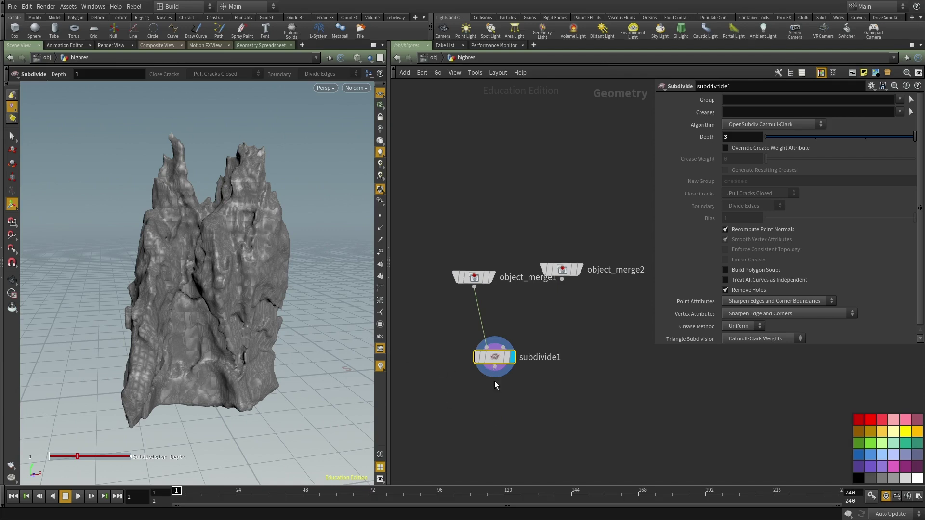
{"action": "left_click", "coordinate": [558, 392]}
{"action": "key", "text": "h"}
{"action": "middle_click", "coordinate": [477, 263]}
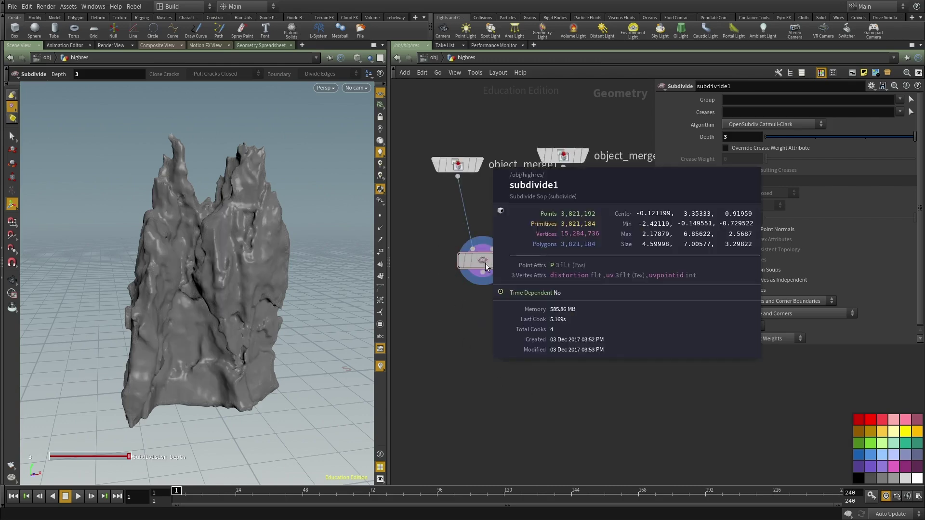
Set the subdivision depth to 2 and compare the mesh density with object_merge2
{"action": "left_click_drag", "start_coordinate": [748, 138], "coordinate": [693, 166]}
{"action": "type", "text": "2"}
{"action": "key", "text": "Return"}
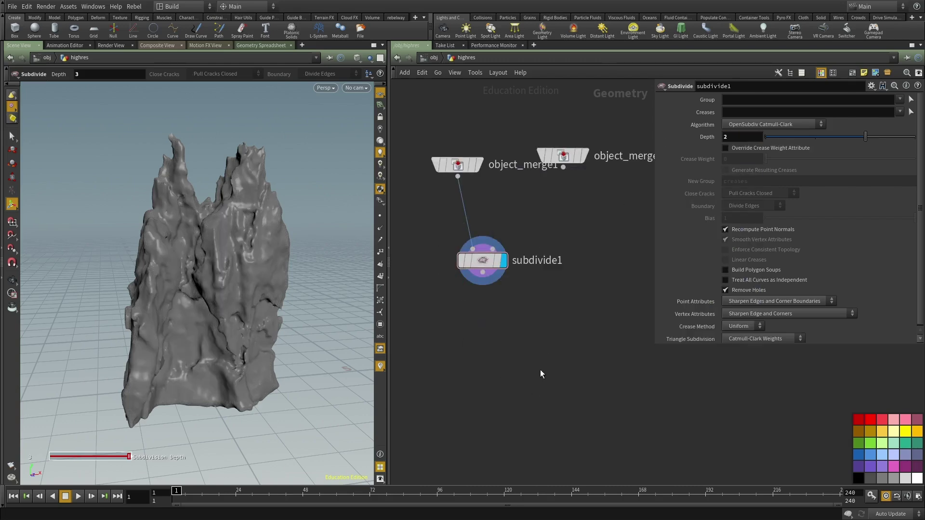
{"action": "left_click_drag", "start_coordinate": [218, 323], "coordinate": [235, 312], "text": "alt"}
{"action": "right_click_drag", "start_coordinate": [235, 312], "coordinate": [333, 293], "text": "alt"}
{"action": "middle_click", "coordinate": [480, 290]}
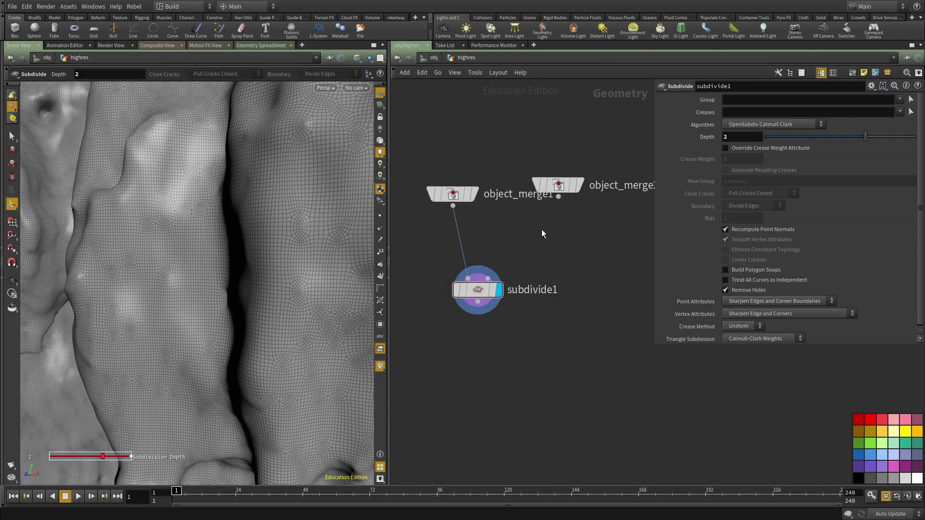
{"action": "middle_click", "coordinate": [552, 191]}
{"action": "scroll", "coordinate": [490, 319], "scroll_direction": "down", "scroll_amount": 2}
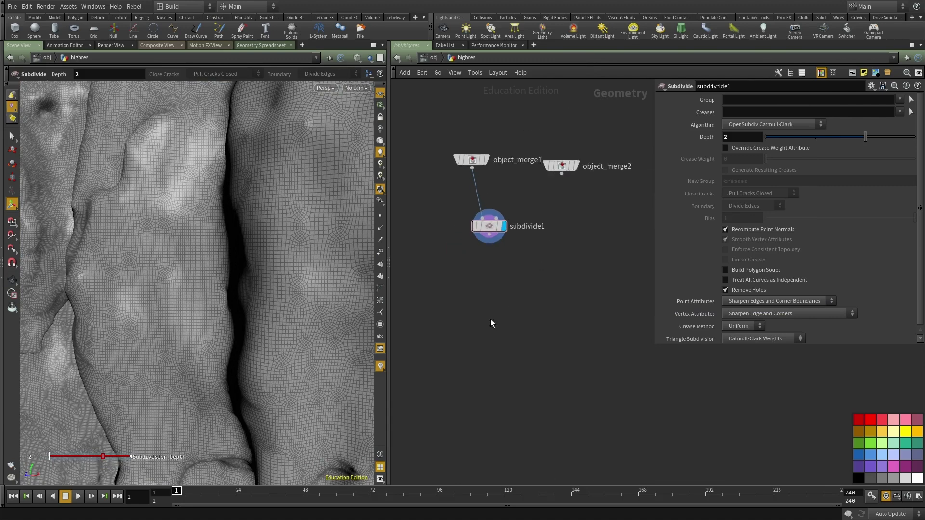
Add a Ray node taking subdivide1 and object_merge2 as first and second inputs, using the Minimum Distance method
{"action": "key", "text": "Tab"}
{"action": "type", "text": "ray"}
{"action": "key", "text": "Return"}
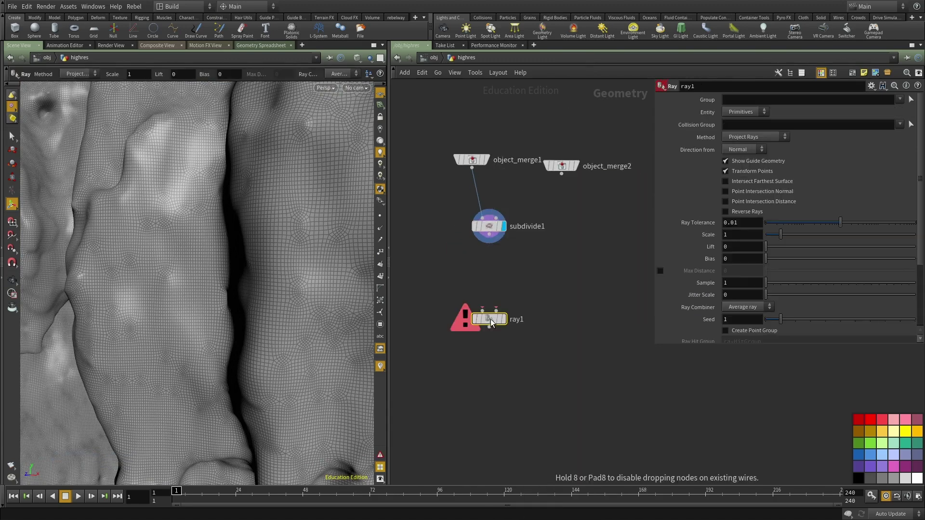
{"action": "left_click_drag", "start_coordinate": [489, 236], "coordinate": [562, 173]}
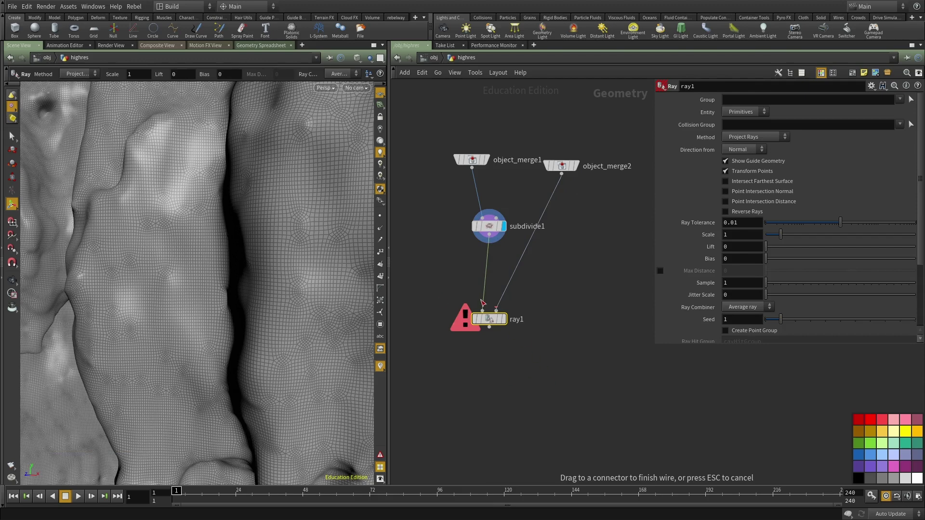
{"action": "left_click", "coordinate": [745, 137]}
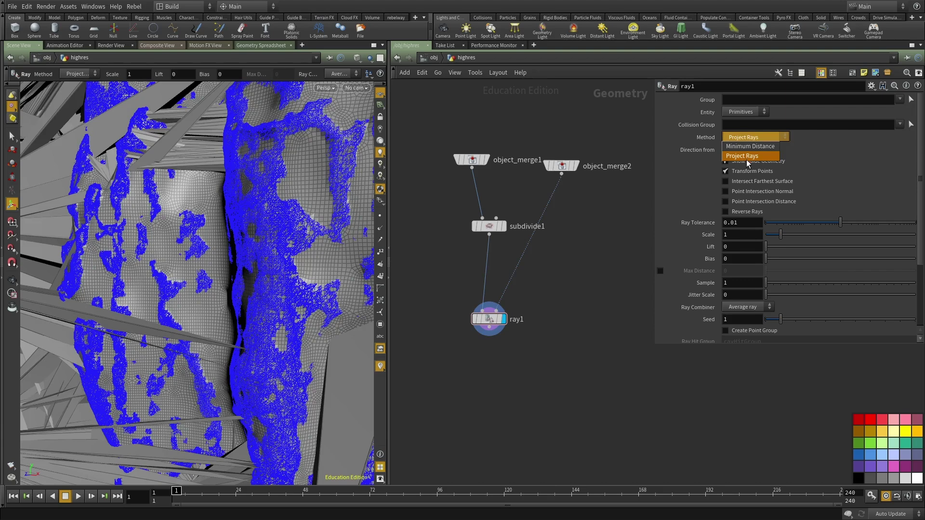
{"action": "left_click", "coordinate": [746, 147]}
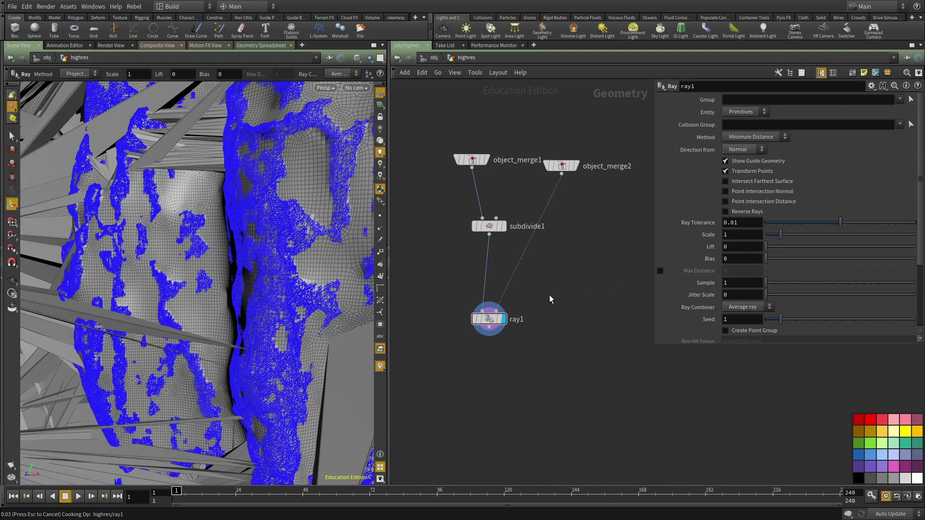
Append a displayed Null node to ray1 and inspect the projected rock surface
{"action": "key", "text": "Tab"}
{"action": "type", "text": "nul"}
{"action": "left_click", "coordinate": [600, 177]}
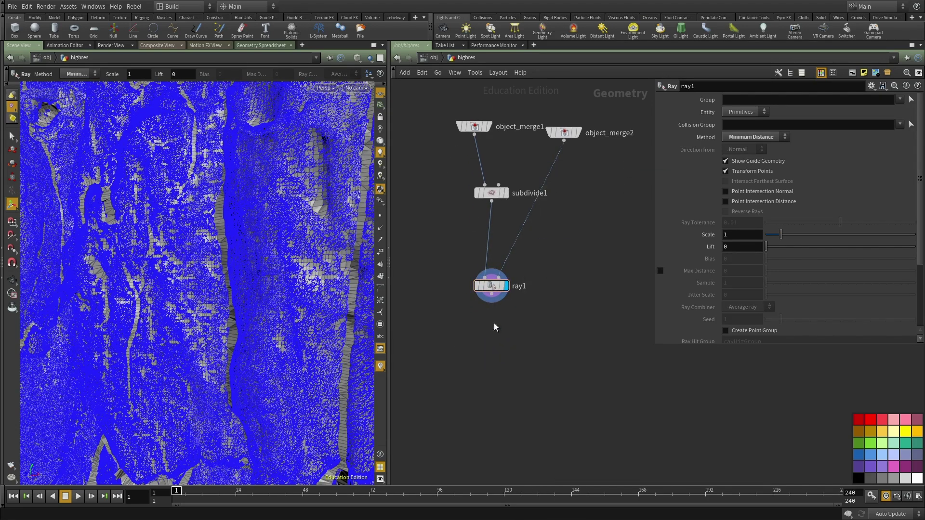
{"action": "left_click", "coordinate": [498, 351]}
{"action": "key", "text": "Escape"}
{"action": "key", "text": "h"}
{"action": "scroll", "coordinate": [236, 279], "scroll_direction": "up", "scroll_amount": 3}
{"action": "left_click_drag", "start_coordinate": [236, 278], "coordinate": [194, 252]}
{"action": "middle_click_drag", "start_coordinate": [582, 297], "coordinate": [579, 337]}
{"action": "key", "text": "Escape"}
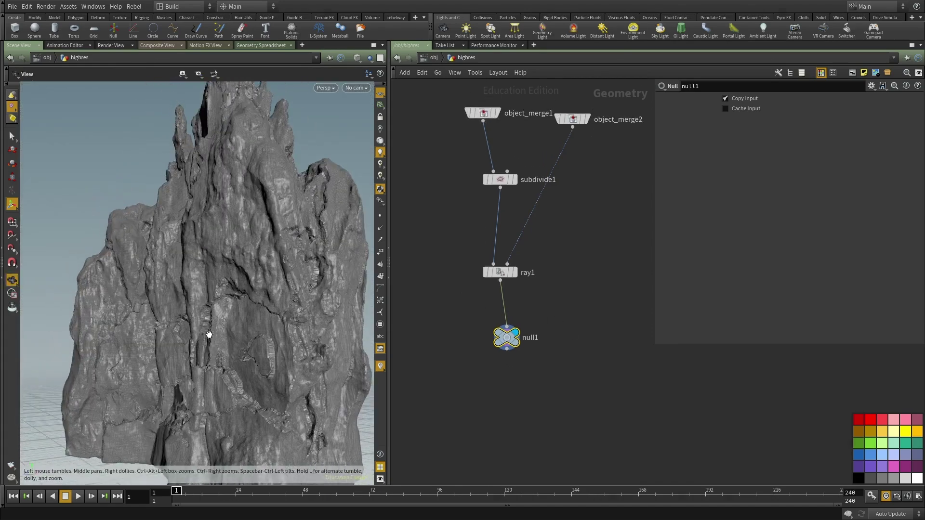
{"action": "scroll", "coordinate": [264, 296], "scroll_direction": "up", "scroll_amount": 10}
{"action": "scroll", "coordinate": [241, 276], "scroll_direction": "down", "scroll_amount": 8}
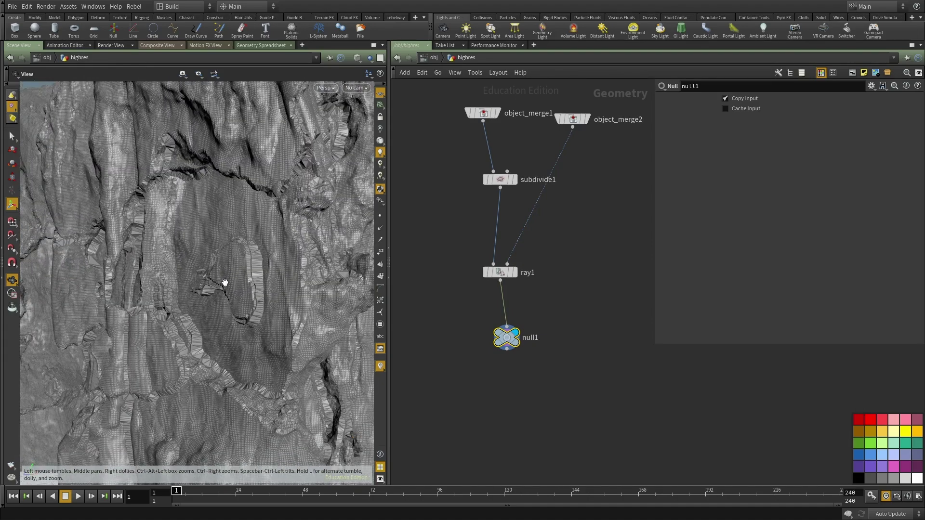
Set the Lift of ray1 to 0.01
{"action": "key", "text": "Return"}
{"action": "left_click_drag", "start_coordinate": [584, 374], "coordinate": [457, 322]}
{"action": "left_click_drag", "start_coordinate": [554, 315], "coordinate": [432, 277]}
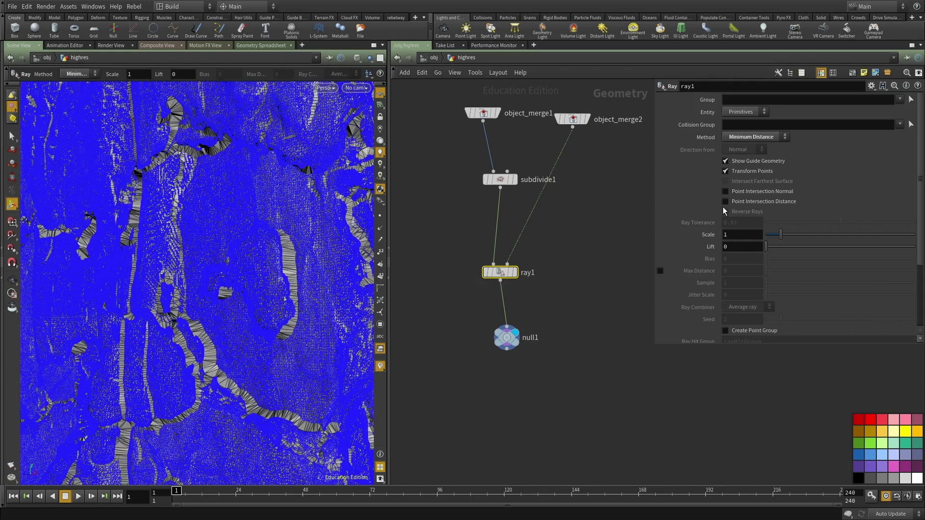
{"action": "left_click", "coordinate": [740, 248]}
{"action": "type", "text": ".01"}
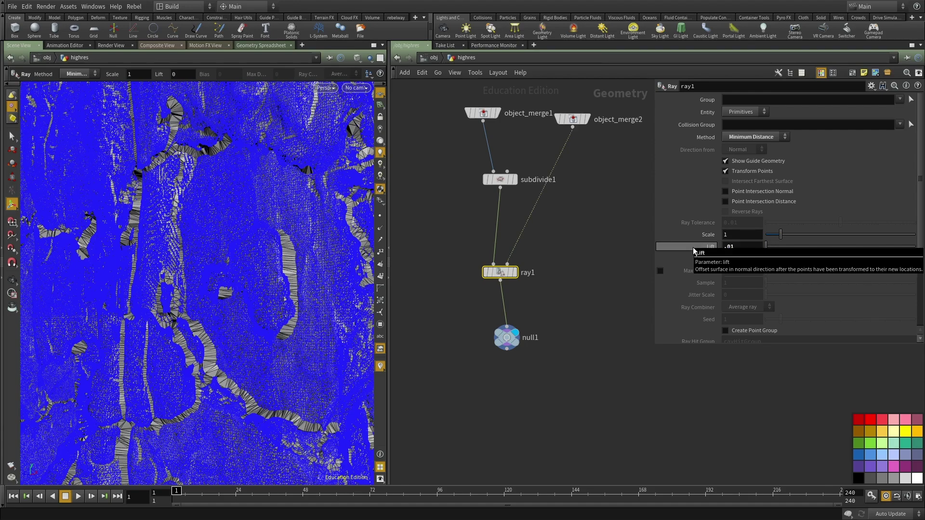
{"action": "key", "text": "Return"}
{"action": "key", "text": "Escape"}
Try a Lift of -0.01 on ray1 and reset it to 0
{"action": "left_click_drag", "start_coordinate": [250, 310], "coordinate": [277, 324]}
{"action": "left_click", "coordinate": [733, 246]}
{"action": "type", "text": "-0.01"}
{"action": "key", "text": "Return"}
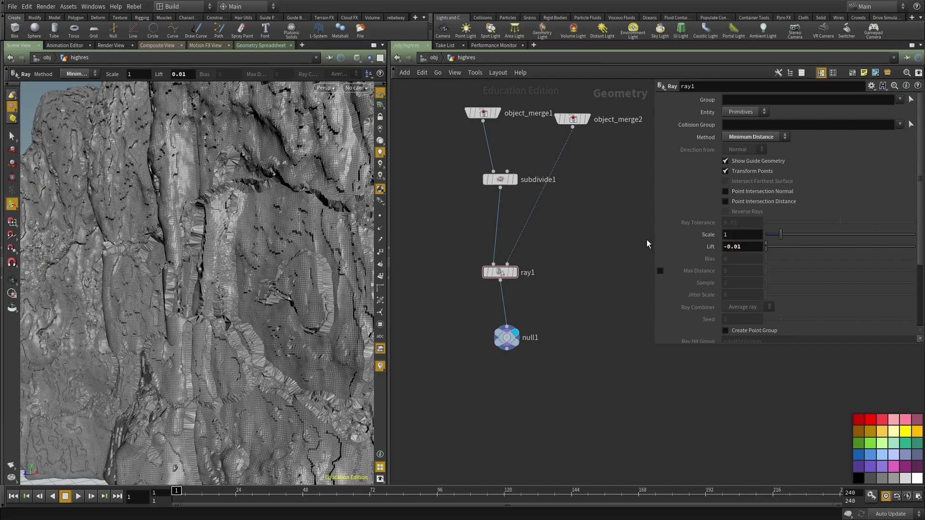
{"action": "double_click", "coordinate": [744, 246]}
{"action": "type", "text": "0"}
{"action": "key", "text": "Return"}
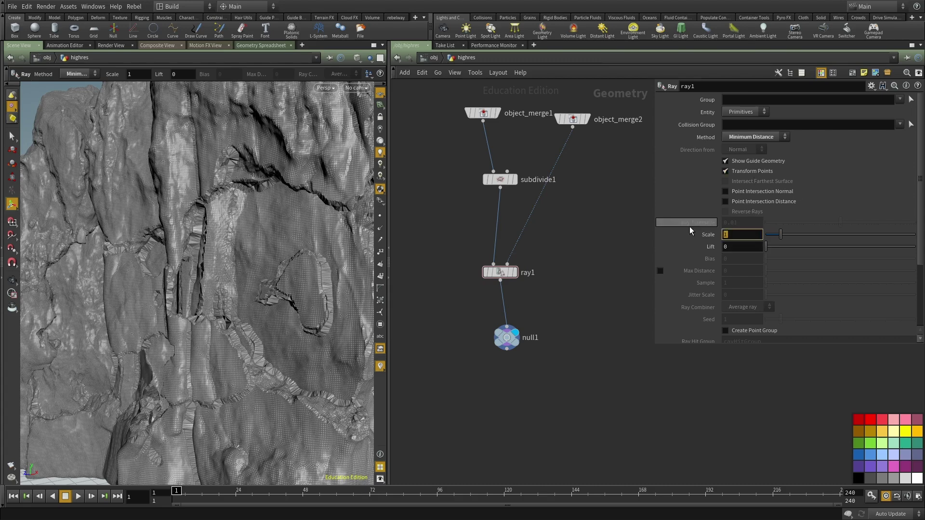
Try a Scale of 0.99 on ray1 and restore it to 1
{"action": "mouse_move", "coordinate": [690, 226]}
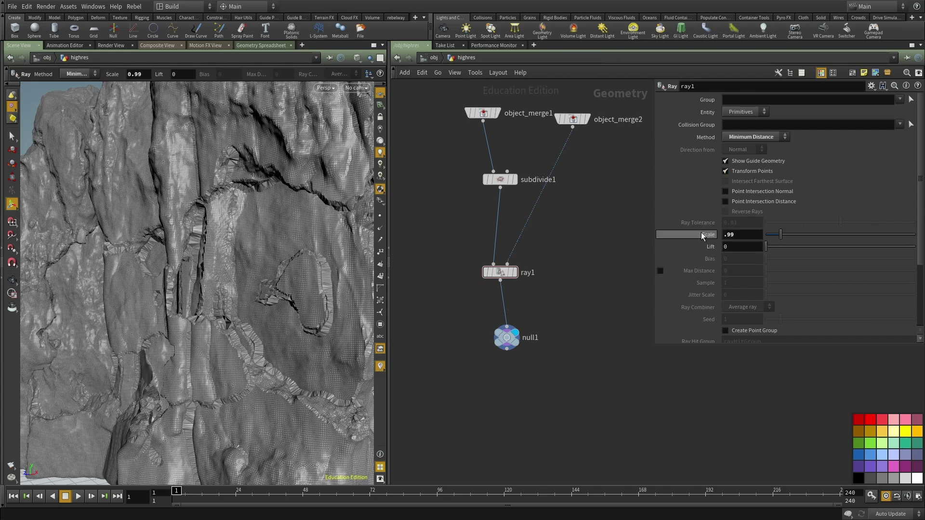
{"action": "double_click", "coordinate": [734, 235]}
{"action": "type", "text": "1"}
{"action": "left_click", "coordinate": [735, 249]}
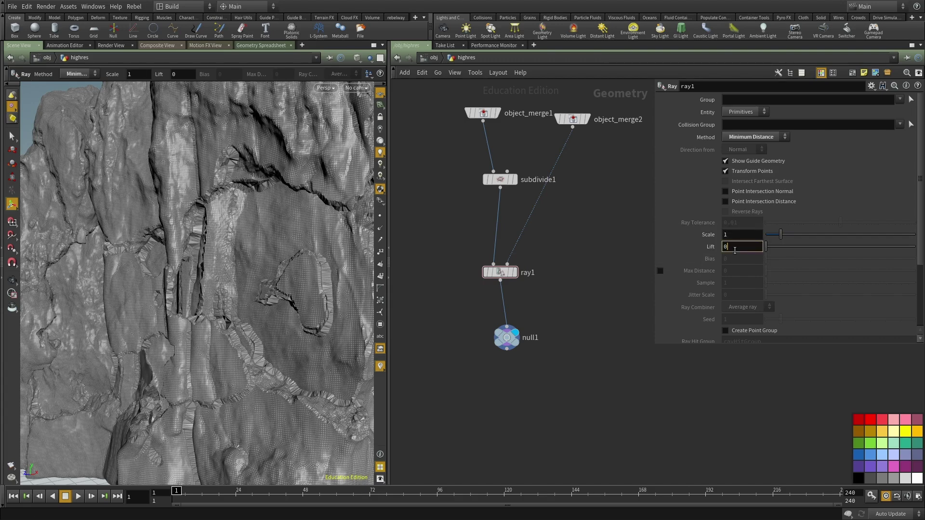
Switch the ray1 method to Project Rays and enable Max Distance at 0.1
{"action": "left_click", "coordinate": [752, 137]}
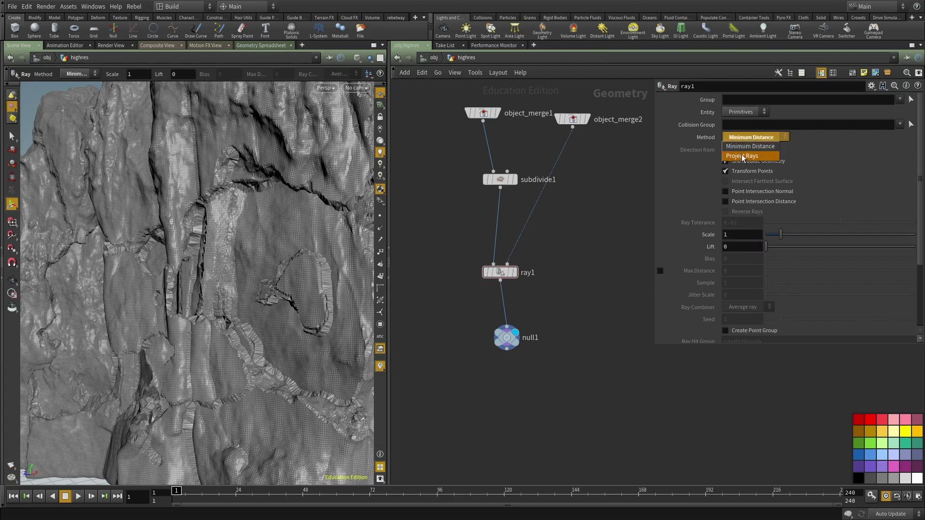
{"action": "left_click", "coordinate": [745, 159]}
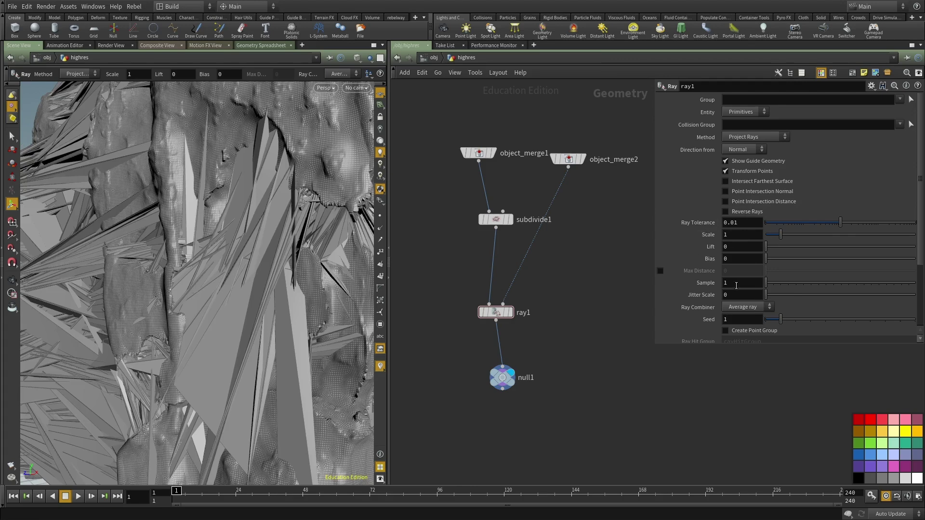
{"action": "scroll", "coordinate": [737, 286], "scroll_direction": "down", "scroll_amount": 1}
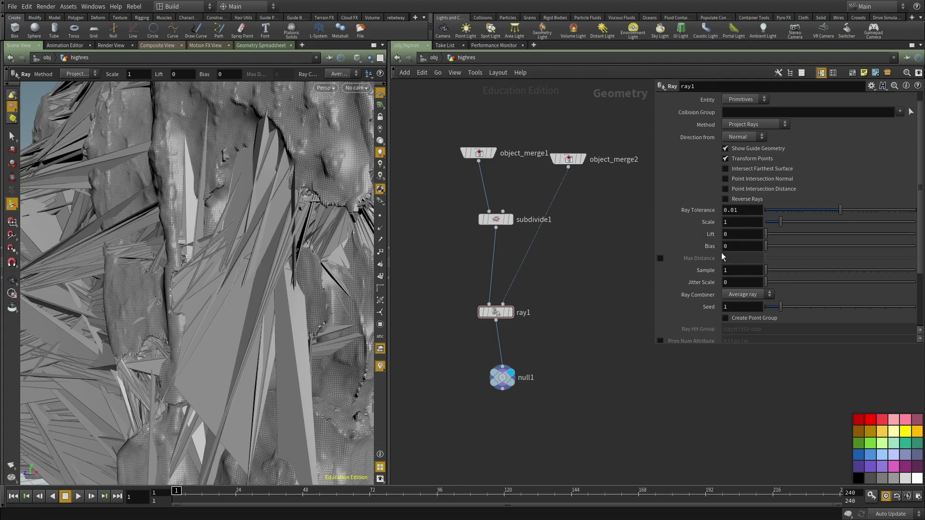
{"action": "left_click", "coordinate": [737, 258]}
{"action": "type", "text": ".1"}
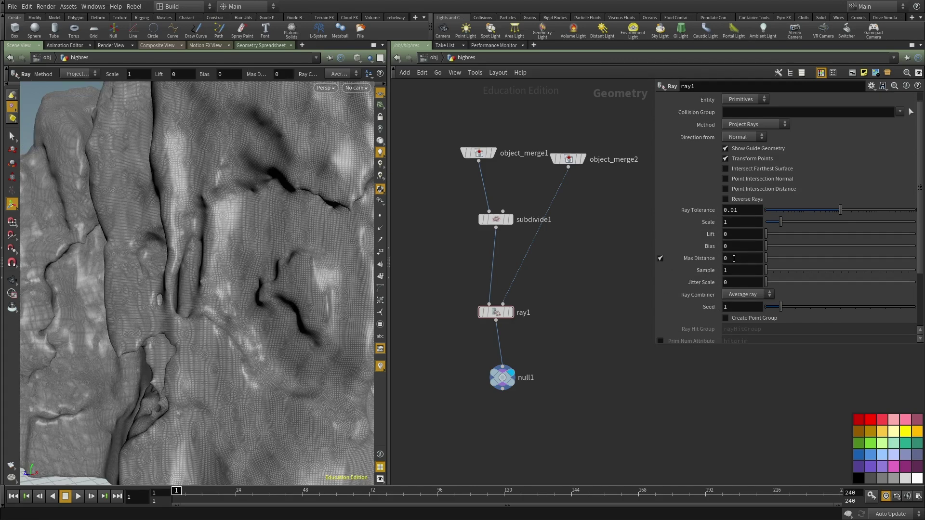
{"action": "key", "text": "Return"}
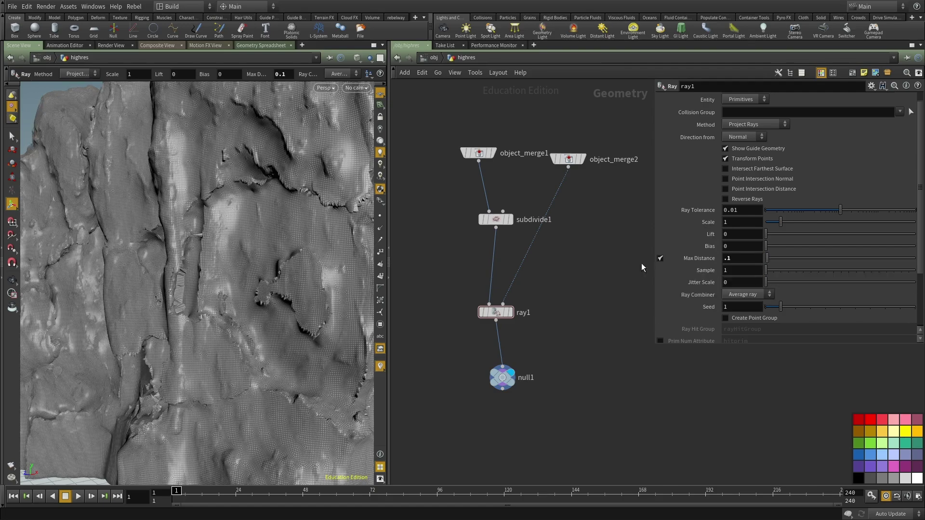
Enable Reverse Rays on ray1 and inspect the projected surface up close
{"action": "left_click_drag", "start_coordinate": [245, 253], "coordinate": [287, 288], "text": "alt"}
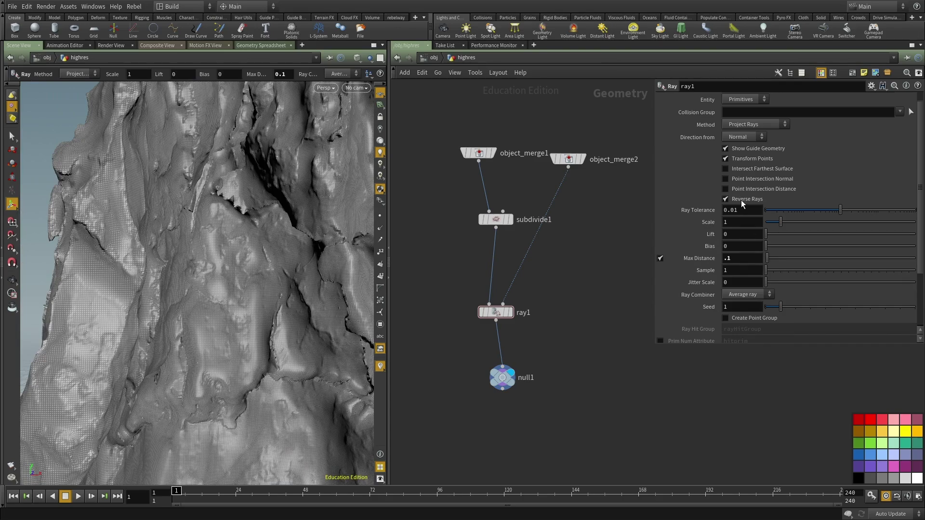
{"action": "mouse_move", "coordinate": [238, 281]}
{"action": "left_mouse_down", "text": "alt"}
{"action": "mouse_move", "coordinate": [200, 300]}
{"action": "mouse_move", "coordinate": [250, 284]}
{"action": "left_mouse_up", "text": "alt"}
{"action": "scroll", "coordinate": [562, 289], "scroll_direction": "up", "scroll_amount": 3}
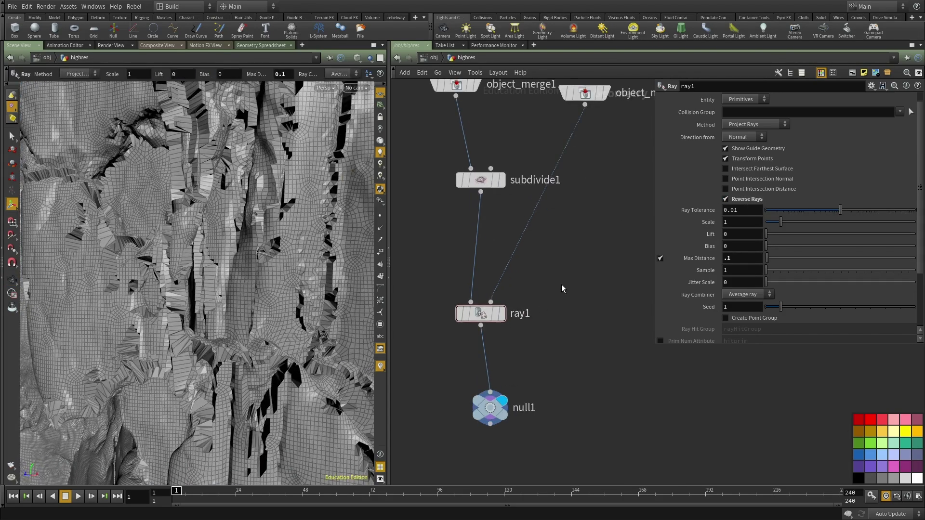
Insert a Peak node between subdivide1 and ray1
{"action": "key", "text": "Tab"}
{"action": "type", "text": "peak"}
{"action": "key", "text": "Return"}
{"action": "left_click", "coordinate": [561, 285]}
{"action": "left_click_drag", "start_coordinate": [560, 293], "coordinate": [504, 248]}
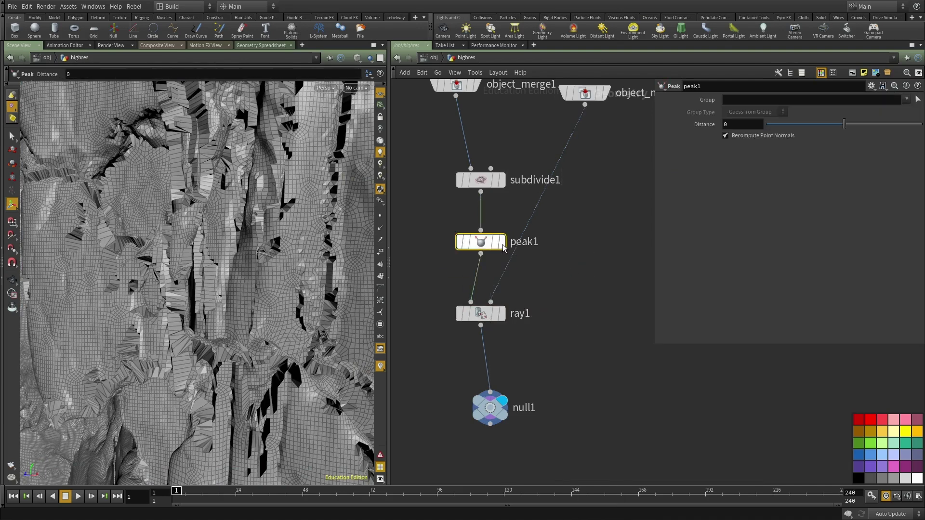
Try a Distance of -0.05 on peak1 and examine the displaced rock surface
{"action": "left_click", "coordinate": [501, 242]}
{"action": "type", "text": "-0.05"}
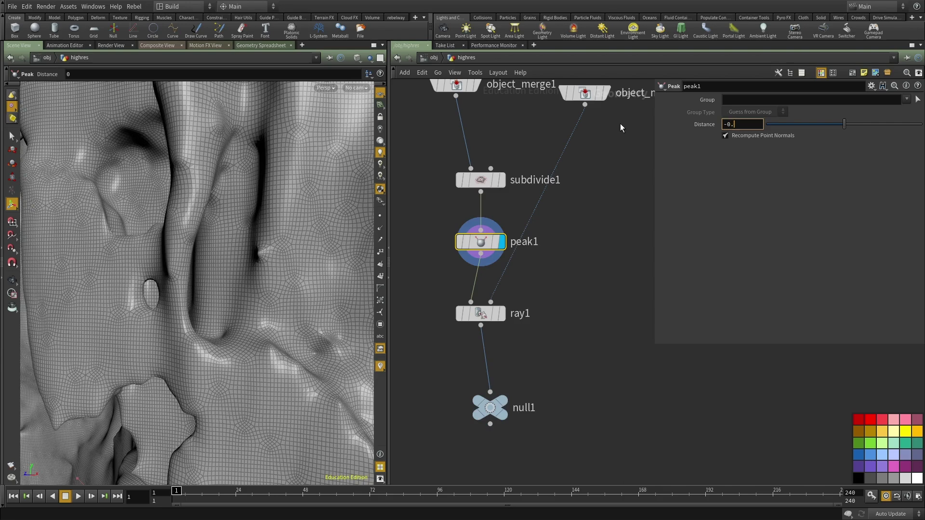
{"action": "key", "text": "Return"}
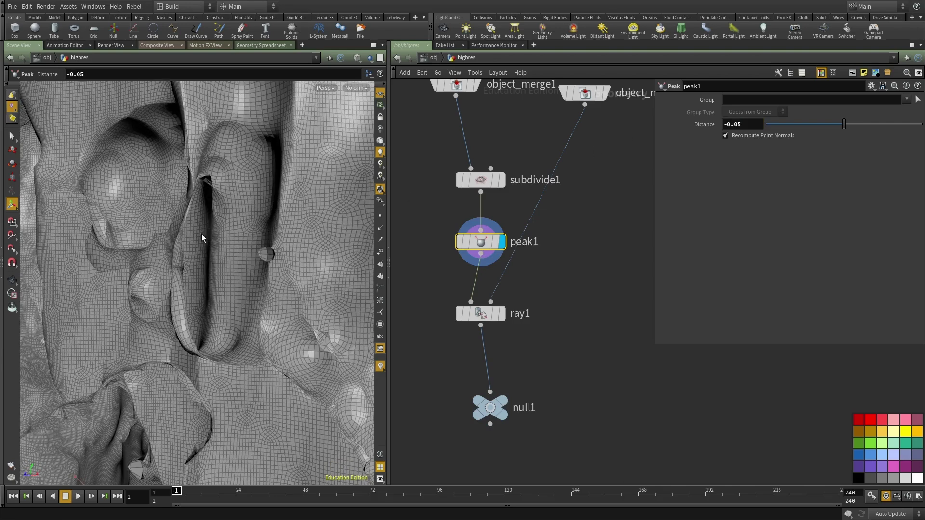
{"action": "scroll", "coordinate": [289, 219], "scroll_direction": "down", "scroll_amount": 5}
{"action": "scroll", "coordinate": [571, 326], "scroll_direction": "up", "scroll_amount": 2}
Remove the Peak node from between subdivide1 and ray1
{"action": "left_click_drag", "start_coordinate": [433, 278], "coordinate": [542, 343]}
{"action": "middle_click_drag", "start_coordinate": [562, 340], "coordinate": [561, 322]}
{"action": "left_click_drag", "start_coordinate": [426, 234], "coordinate": [578, 295]}
{"action": "key", "text": "ctrl+x"}
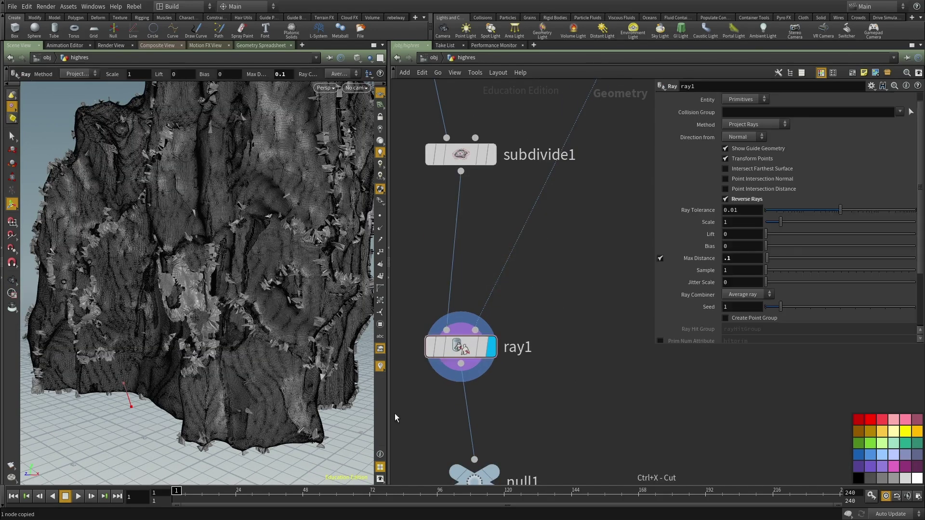
Try ray1 with Reverse Rays disabled and examine the projection up close
{"action": "middle_click_drag", "start_coordinate": [521, 330], "coordinate": [523, 309]}
{"action": "left_click_drag", "start_coordinate": [408, 301], "coordinate": [578, 402]}
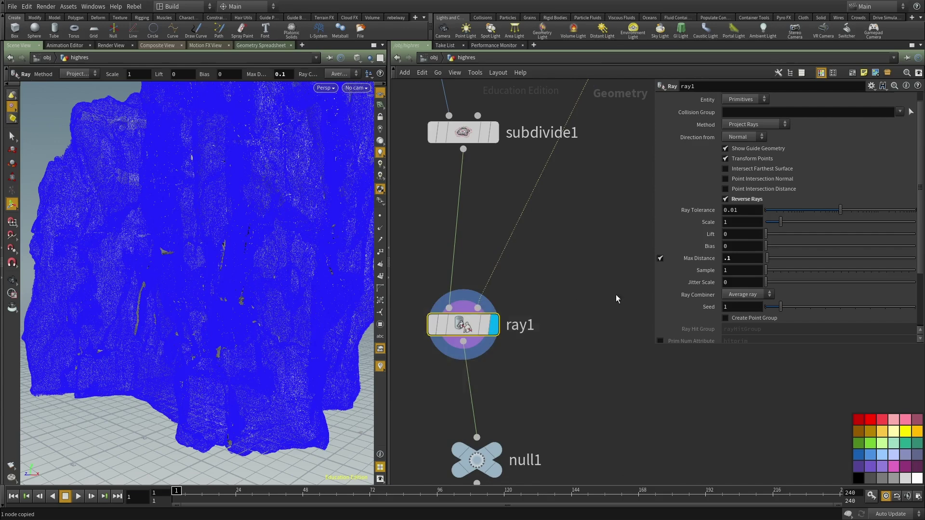
{"action": "left_click", "coordinate": [742, 199]}
{"action": "middle_click_drag", "start_coordinate": [588, 313], "coordinate": [593, 299]}
{"action": "left_click", "coordinate": [593, 299]}
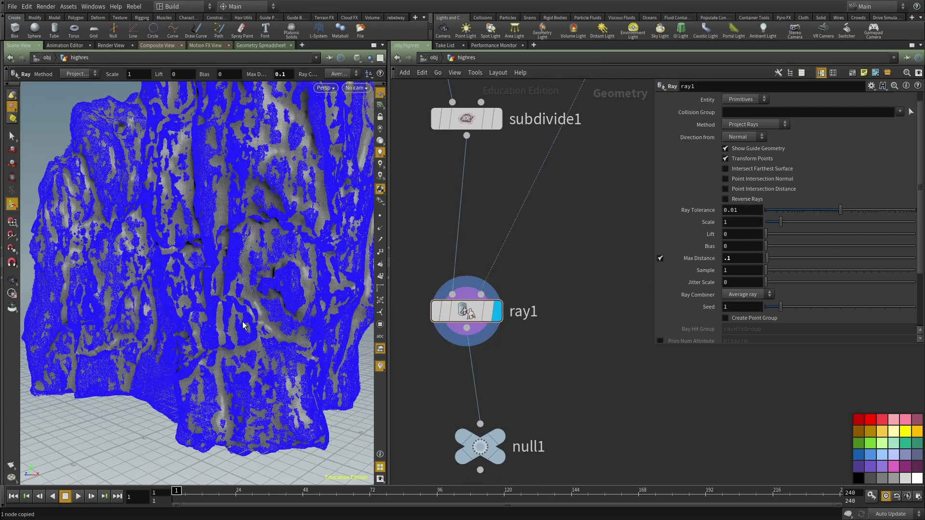
{"action": "right_click_drag", "start_coordinate": [239, 318], "coordinate": [268, 306], "text": "alt"}
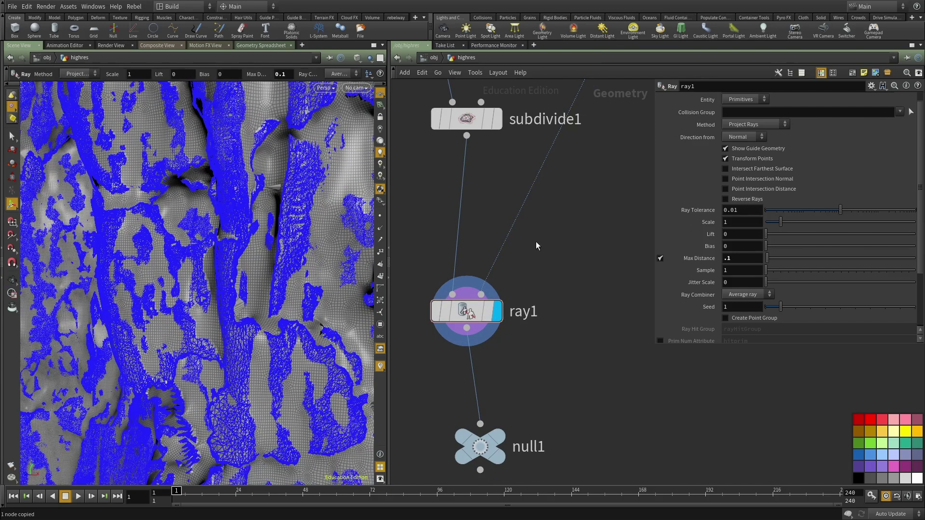
{"action": "right_click_drag", "start_coordinate": [267, 230], "coordinate": [207, 253], "text": "alt"}
{"action": "left_click_drag", "start_coordinate": [217, 246], "coordinate": [330, 231], "text": "alt"}
Display the output of null1 and inspect the projected rock from several sides
{"action": "middle_click_drag", "start_coordinate": [527, 374], "coordinate": [540, 309]}
{"action": "left_click_drag", "start_coordinate": [547, 339], "coordinate": [478, 447]}
{"action": "right_click_drag", "start_coordinate": [189, 266], "coordinate": [176, 285], "text": "alt"}
{"action": "left_click_drag", "start_coordinate": [202, 290], "coordinate": [269, 297], "text": "alt"}
{"action": "middle_click_drag", "start_coordinate": [268, 298], "coordinate": [268, 357], "text": "alt"}
{"action": "left_click_drag", "start_coordinate": [268, 357], "coordinate": [210, 320], "text": "alt"}
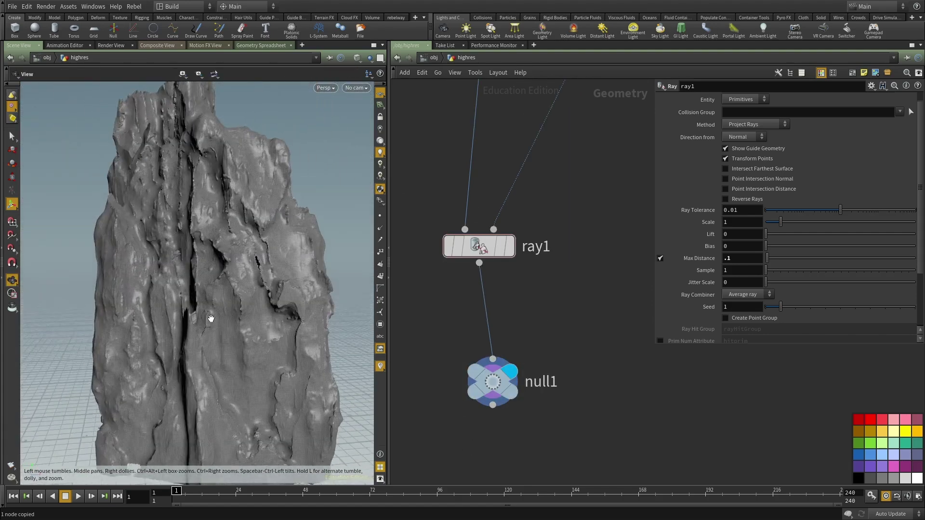
{"action": "right_click_drag", "start_coordinate": [211, 320], "coordinate": [257, 310], "text": "alt"}
{"action": "left_click_drag", "start_coordinate": [258, 309], "coordinate": [280, 309], "text": "alt"}
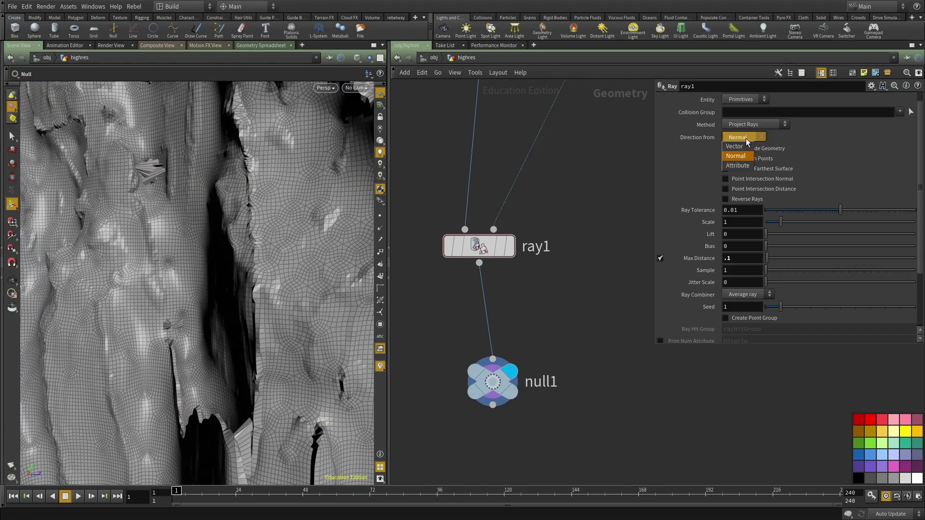
Keep ray1's direction on Normal, enable Intersect Farthest Surface and Reverse Rays, and inspect the resulting surface
{"action": "left_click", "coordinate": [735, 155]}
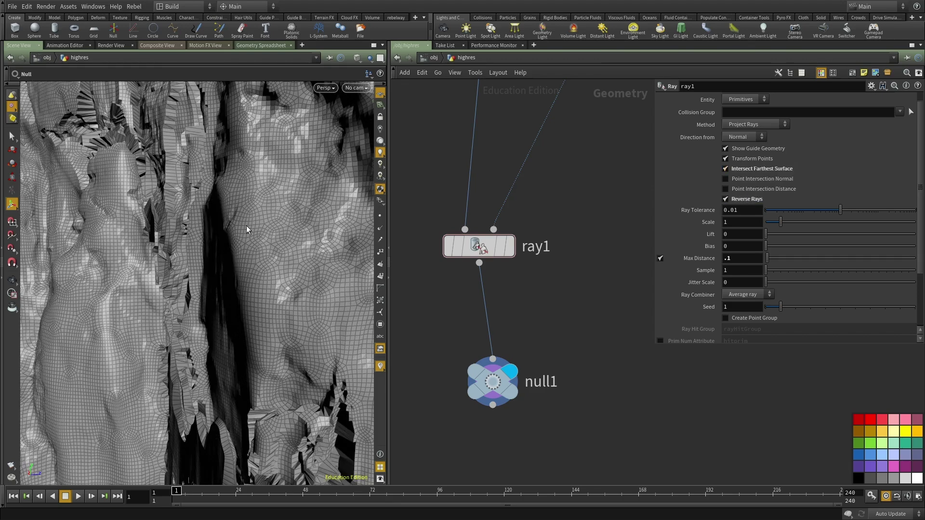
{"action": "key", "text": "space+g"}
{"action": "left_click_drag", "start_coordinate": [103, 262], "coordinate": [128, 306]}
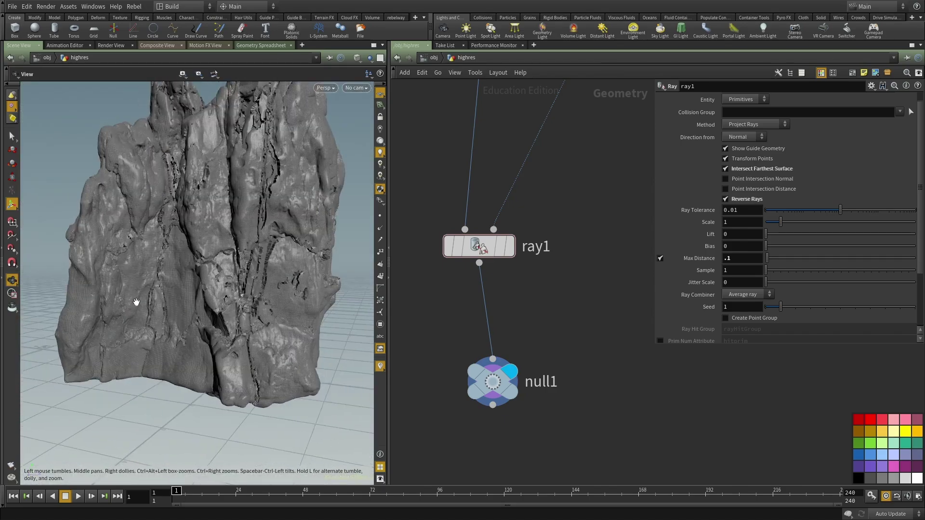
{"action": "right_click_drag", "start_coordinate": [128, 306], "coordinate": [232, 305]}
{"action": "left_click_drag", "start_coordinate": [231, 306], "coordinate": [201, 294]}
{"action": "right_click_drag", "start_coordinate": [201, 294], "coordinate": [218, 291]}
{"action": "left_click_drag", "start_coordinate": [218, 292], "coordinate": [230, 292]}
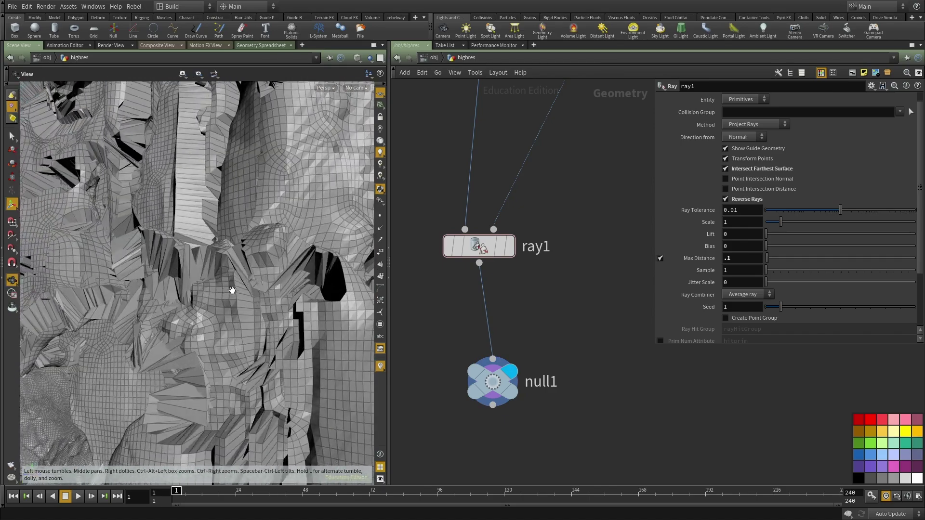
{"action": "right_click_drag", "start_coordinate": [230, 291], "coordinate": [147, 246]}
{"action": "left_click_drag", "start_coordinate": [146, 262], "coordinate": [165, 270], "text": "alt"}
Set ray1's Max Distance to 0.05 and inspect the cracks in the rock
{"action": "middle_click_drag", "start_coordinate": [456, 294], "coordinate": [439, 315]}
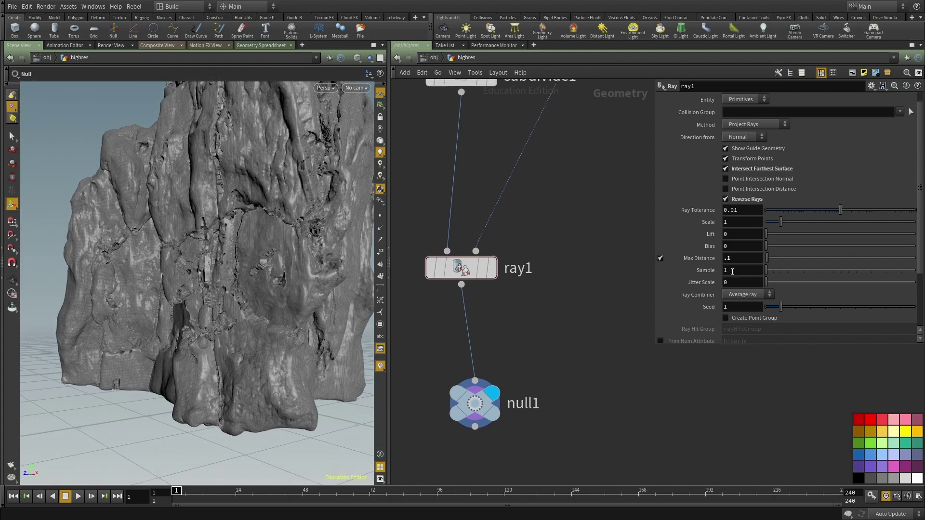
{"action": "double_click", "coordinate": [729, 258]}
{"action": "key", "text": "Return"}
{"action": "right_click_drag", "start_coordinate": [221, 308], "coordinate": [222, 285], "text": "alt"}
{"action": "left_click_drag", "start_coordinate": [222, 285], "coordinate": [212, 289], "text": "alt"}
{"action": "right_click_drag", "start_coordinate": [212, 289], "coordinate": [193, 272], "text": "alt"}
{"action": "middle_click_drag", "start_coordinate": [193, 272], "coordinate": [254, 261], "text": "alt"}
{"action": "left_click_drag", "start_coordinate": [254, 260], "coordinate": [233, 324], "text": "alt"}
Set ray1's Ray Combiner to Longest ray after trying Shortest ray, and set Jitter Scale to 1
{"action": "left_click", "coordinate": [766, 295]}
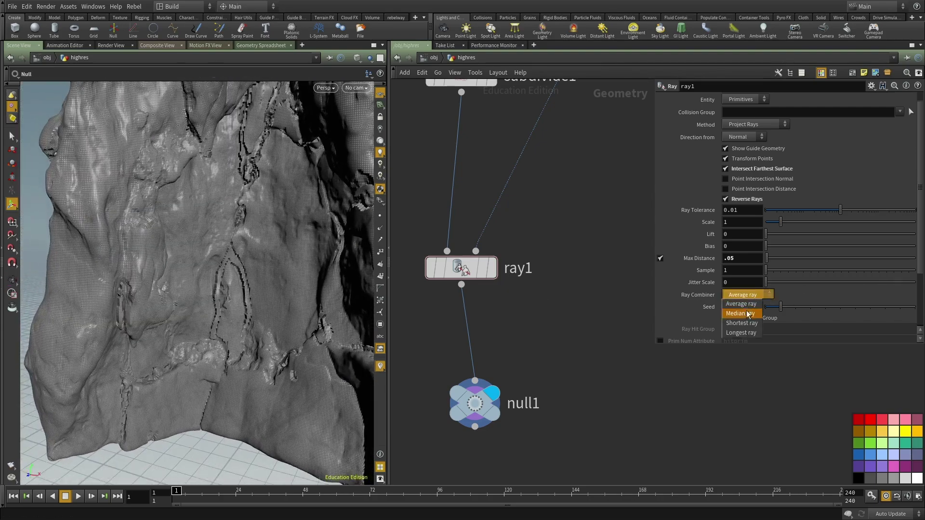
{"action": "left_click", "coordinate": [741, 323]}
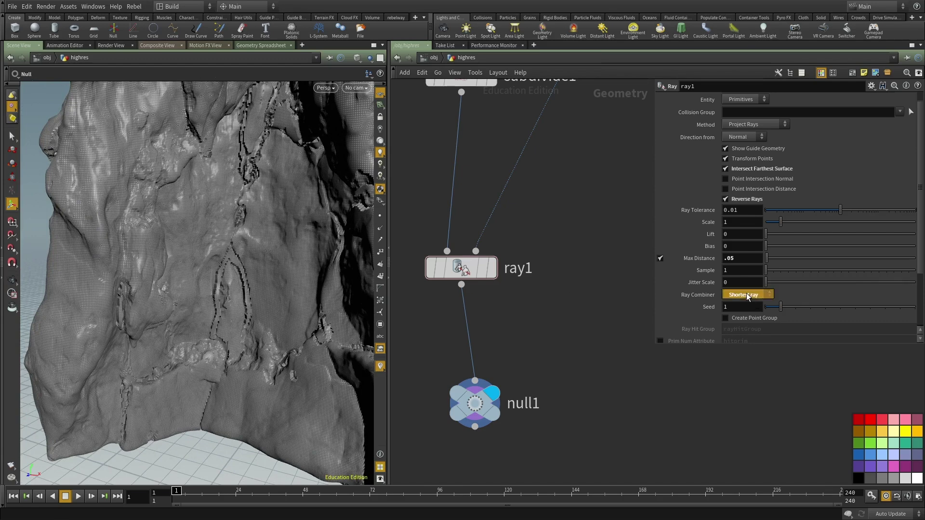
{"action": "left_click", "coordinate": [738, 332]}
{"action": "left_click_drag", "start_coordinate": [732, 282], "coordinate": [696, 285]}
{"action": "type", "text": "1"}
{"action": "key", "text": "Return"}
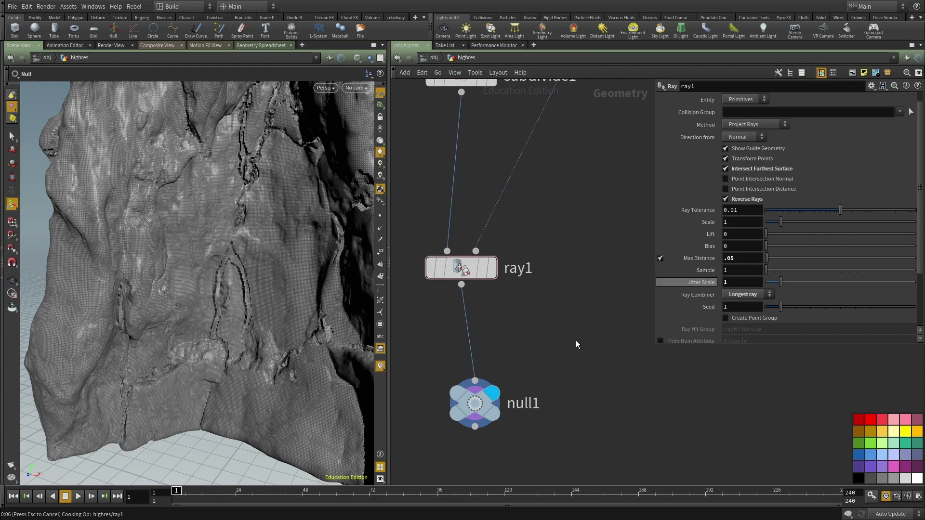
Set ray1's Jitter Scale to 0.1 and Sample to 18, then cancel the long cook
{"action": "middle_click_drag", "start_coordinate": [552, 395], "coordinate": [551, 400]}
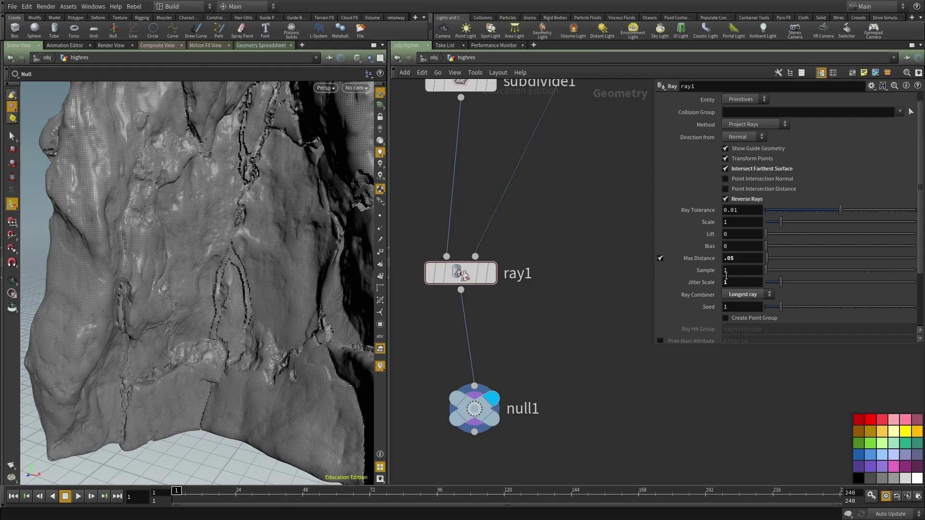
{"action": "left_click_drag", "start_coordinate": [731, 283], "coordinate": [699, 283]}
{"action": "type", "text": ".1"}
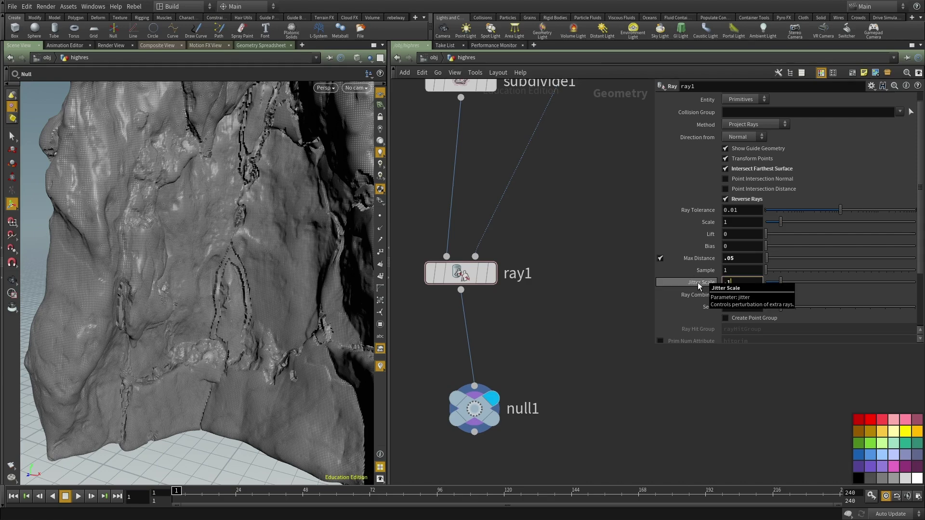
{"action": "left_click", "coordinate": [729, 271]}
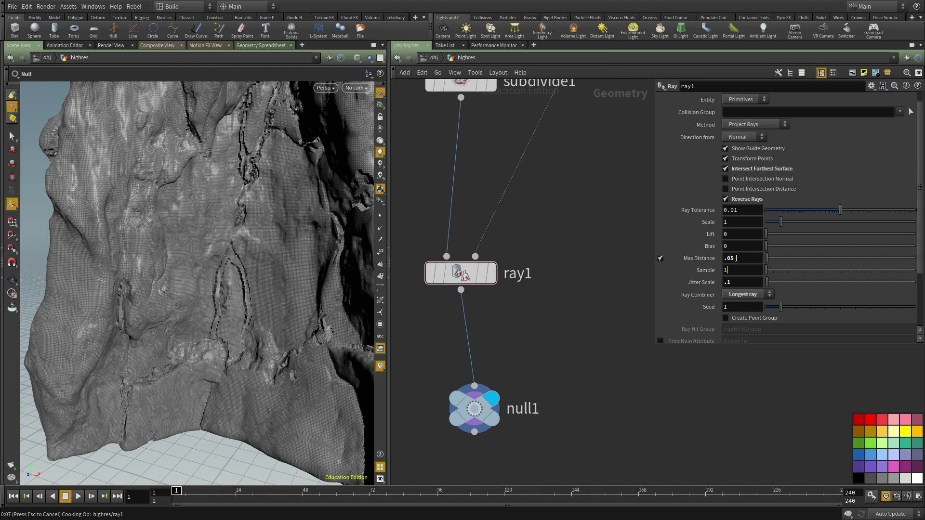
{"action": "type", "text": "8"}
{"action": "middle_click_drag", "start_coordinate": [624, 325], "coordinate": [627, 348]}
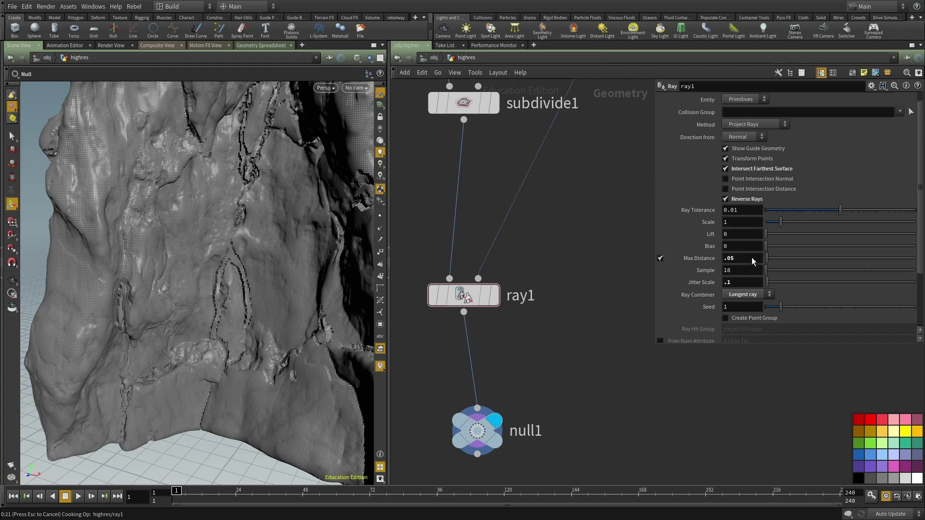
{"action": "left_click_drag", "start_coordinate": [689, 260], "coordinate": [735, 260]}
{"action": "key", "text": "Escape"}
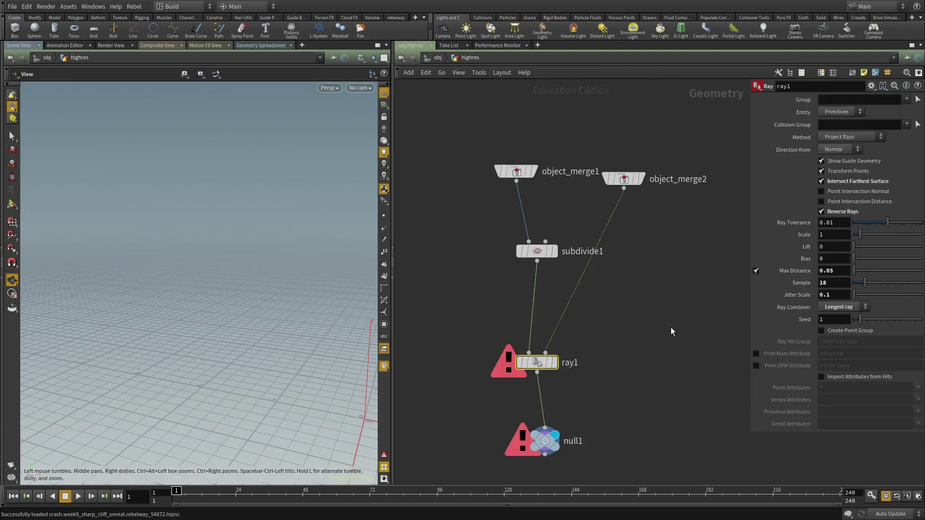
Switch the ray1 method to Minimum Distance
{"action": "middle_click_drag", "start_coordinate": [671, 327], "coordinate": [674, 291]}
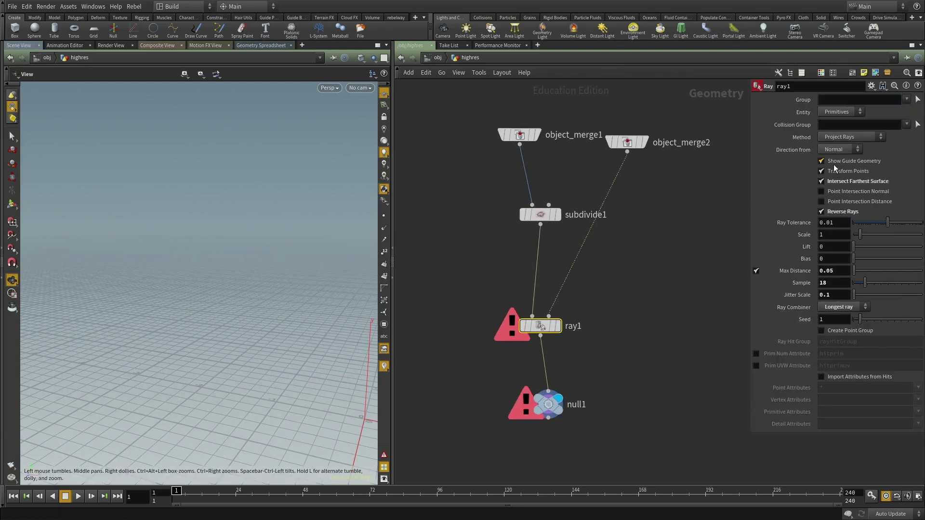
{"action": "left_click", "coordinate": [840, 137]}
{"action": "left_click", "coordinate": [843, 148]}
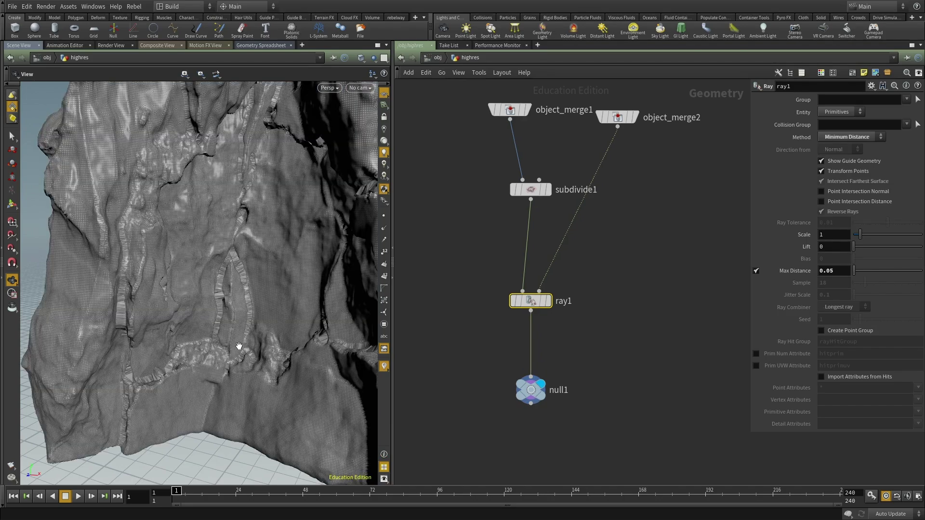
Examine the minimum-distance projection across the whole rock, both up close and from afar
{"action": "key", "text": "space+h"}
{"action": "left_click_drag", "start_coordinate": [155, 325], "coordinate": [235, 313]}
{"action": "scroll", "coordinate": [225, 324], "scroll_direction": "up", "scroll_amount": 5}
{"action": "middle_click_drag", "start_coordinate": [235, 314], "coordinate": [224, 271]}
{"action": "left_click_drag", "start_coordinate": [223, 271], "coordinate": [173, 291]}
{"action": "scroll", "coordinate": [239, 273], "scroll_direction": "up", "scroll_amount": 5}
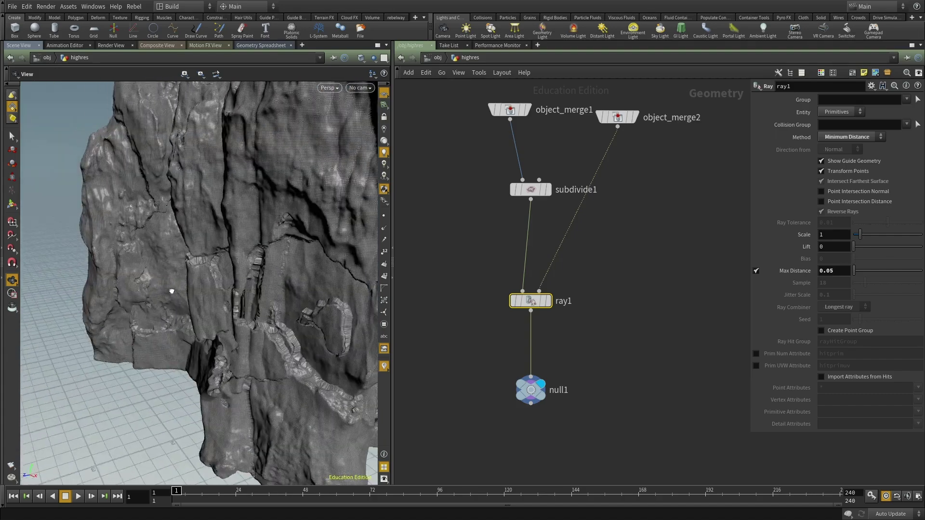
{"action": "scroll", "coordinate": [243, 270], "scroll_direction": "down", "scroll_amount": 5}
{"action": "scroll", "coordinate": [244, 270], "scroll_direction": "down", "scroll_amount": 3}
{"action": "left_click_drag", "start_coordinate": [244, 271], "coordinate": [277, 284]}
{"action": "middle_click_drag", "start_coordinate": [276, 285], "coordinate": [256, 314]}
{"action": "left_click_drag", "start_coordinate": [256, 314], "coordinate": [254, 309]}
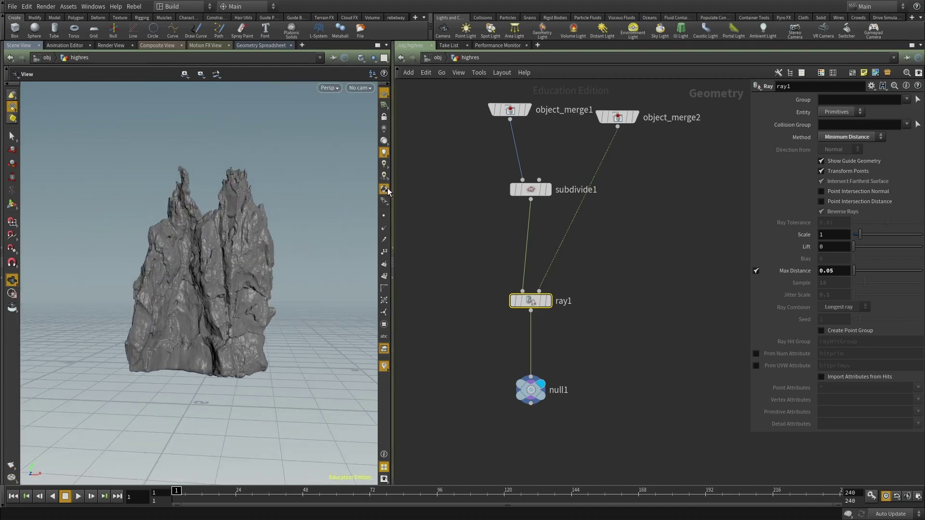
Rename the final null node as OUT_HIGHRES
{"action": "left_click", "coordinate": [384, 194]}
{"action": "left_click", "coordinate": [431, 320]}
{"action": "left_click_drag", "start_coordinate": [168, 312], "coordinate": [212, 233]}
{"action": "middle_click_drag", "start_coordinate": [639, 397], "coordinate": [557, 352]}
{"action": "double_click", "coordinate": [554, 331]}
{"action": "type", "text": "OUT_HIGHRES"}
{"action": "key", "text": "Return"}
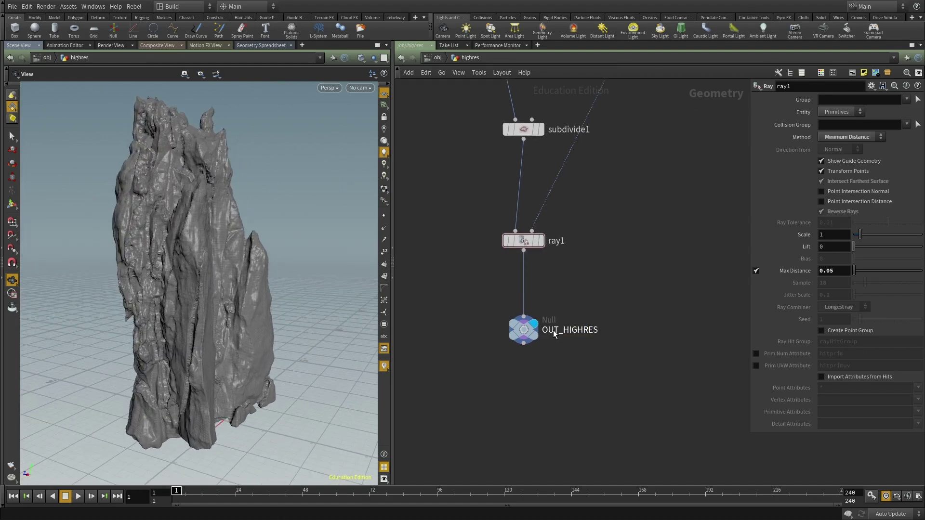
Leave the highres object, go to the out network and add a Bake Texture node
{"action": "key", "text": "u"}
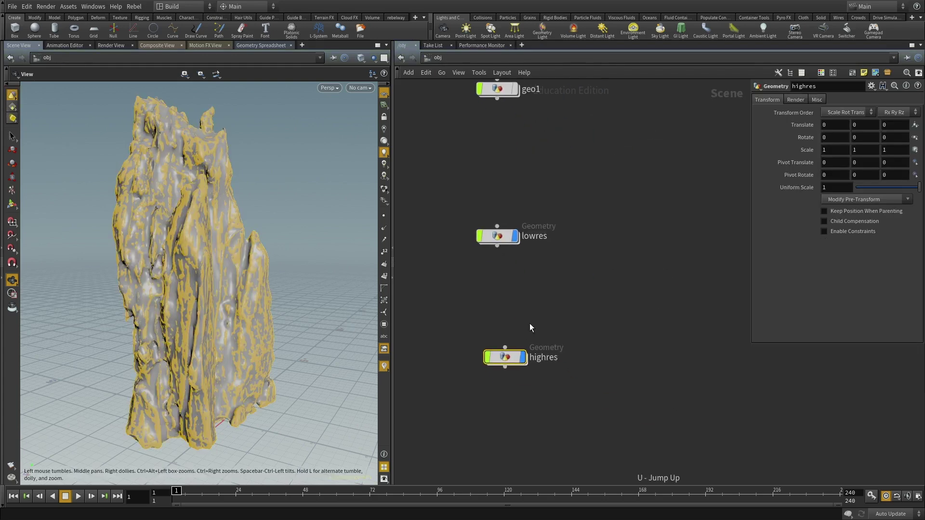
{"action": "left_click", "coordinate": [515, 238]}
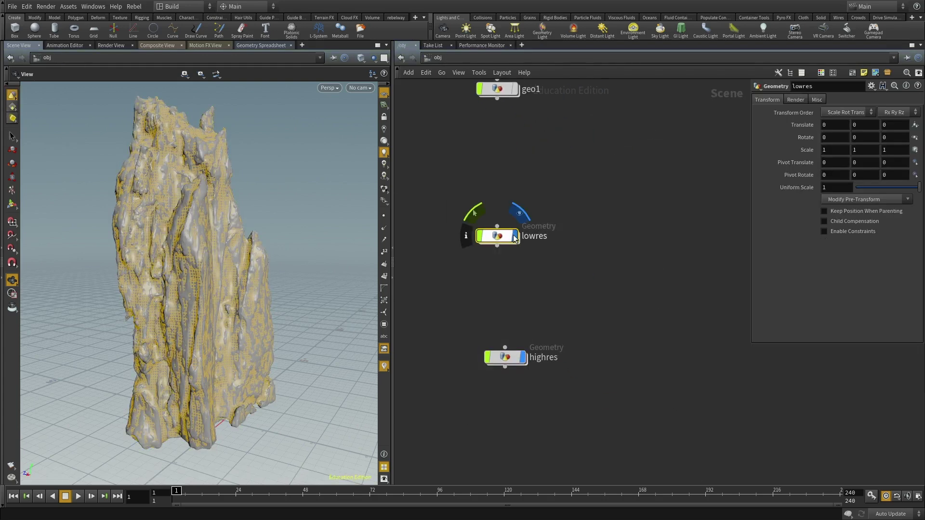
{"action": "left_click", "coordinate": [446, 62]}
{"action": "left_click", "coordinate": [466, 106]}
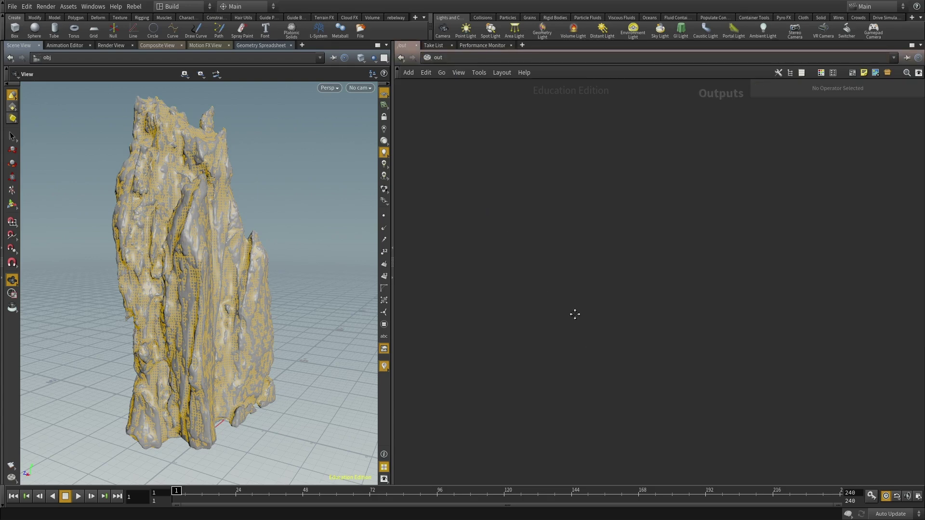
{"action": "key", "text": "Tab"}
{"action": "type", "text": "bake"}
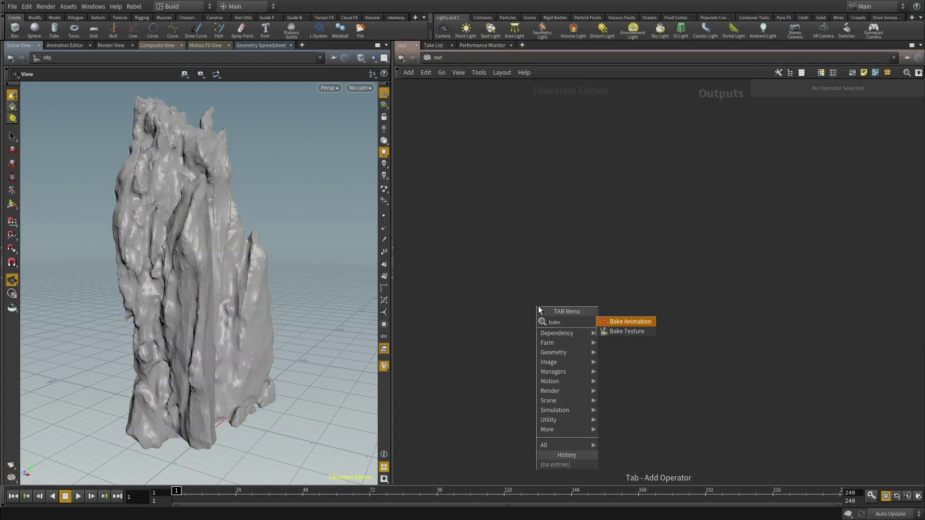
{"action": "key", "text": "Return"}
{"action": "left_click", "coordinate": [539, 305]}
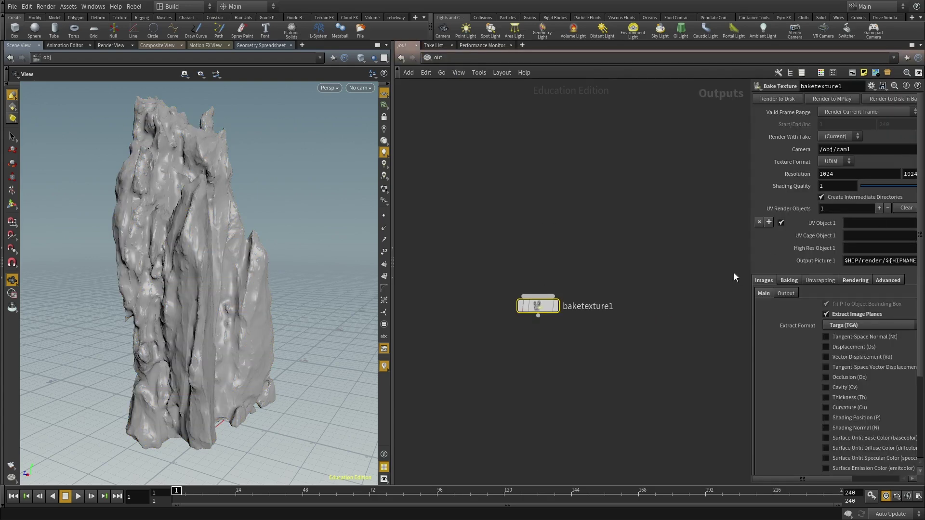
Set the bake's UV Object to /obj/lowres and its High Res Object to /obj/highres
{"action": "left_click_drag", "start_coordinate": [751, 266], "coordinate": [569, 266]}
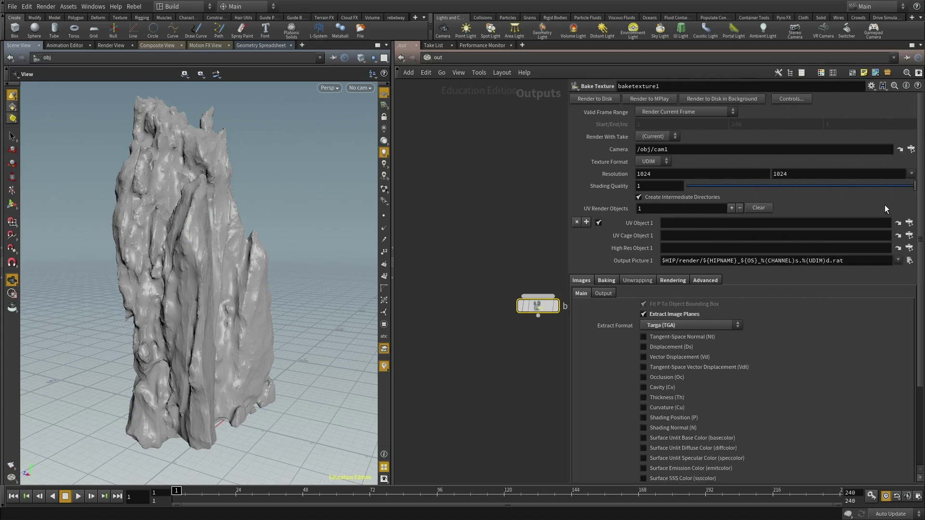
{"action": "left_click", "coordinate": [913, 222]}
{"action": "left_click", "coordinate": [846, 199]}
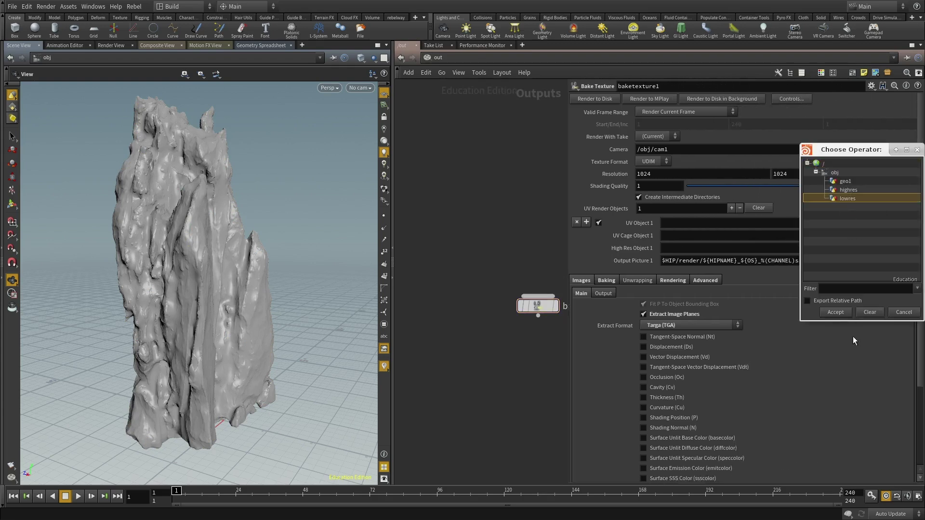
{"action": "left_click", "coordinate": [836, 313]}
{"action": "left_click", "coordinate": [909, 248]}
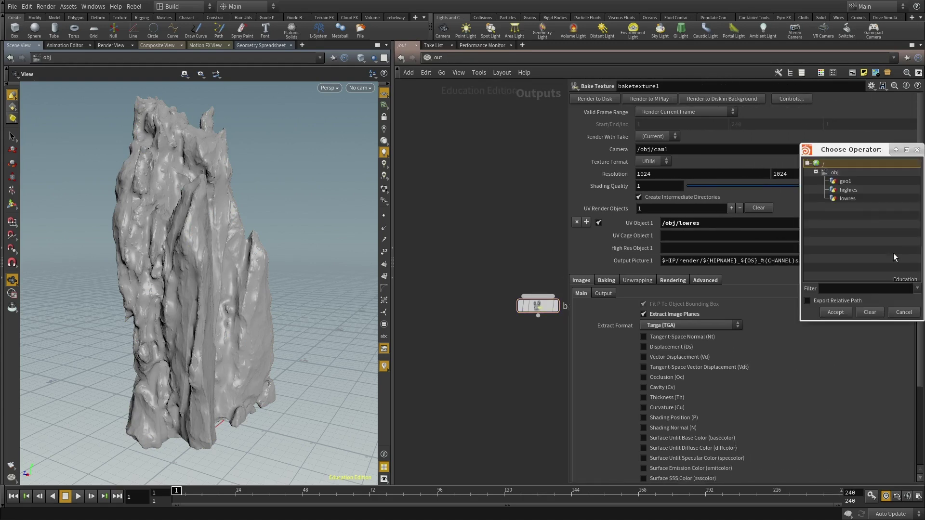
{"action": "left_click", "coordinate": [848, 191]}
{"action": "left_click", "coordinate": [834, 312]}
Enable the bake outputs for tangent-space normal, all displacement types, occlusion, cavity, thickness and curvature, and open the baking settings
{"action": "left_click", "coordinate": [644, 337]}
{"action": "left_click", "coordinate": [657, 357]}
{"action": "left_click", "coordinate": [658, 367]}
{"action": "left_click", "coordinate": [656, 378]}
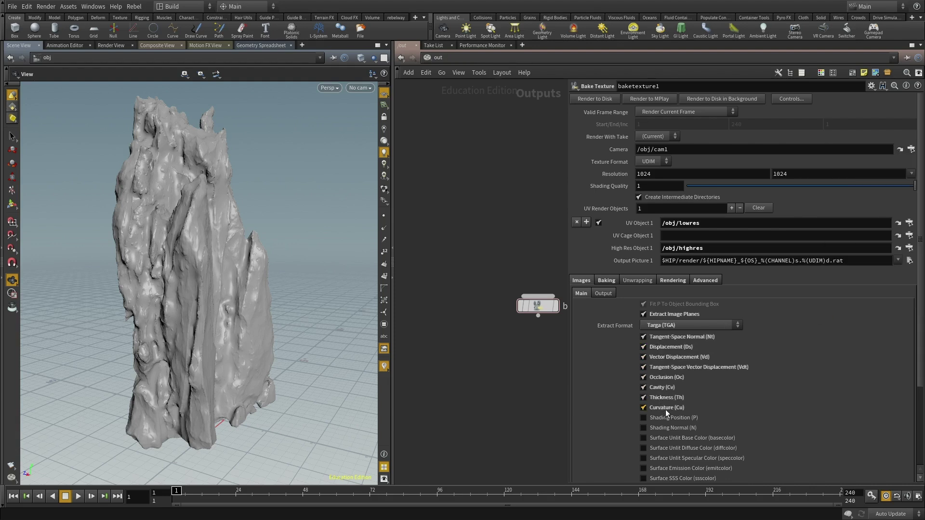
{"action": "left_click", "coordinate": [606, 280]}
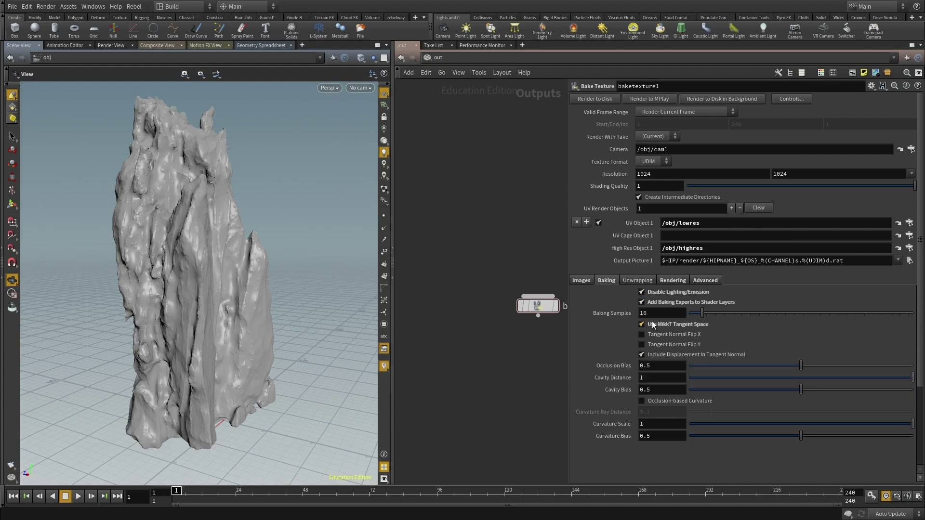
Review the Bake Texture node's rendering and advanced settings, and set its resolution to 512 by 512
{"action": "middle_click_drag", "start_coordinate": [502, 348], "coordinate": [430, 345]}
{"action": "left_click_drag", "start_coordinate": [525, 360], "coordinate": [477, 264]}
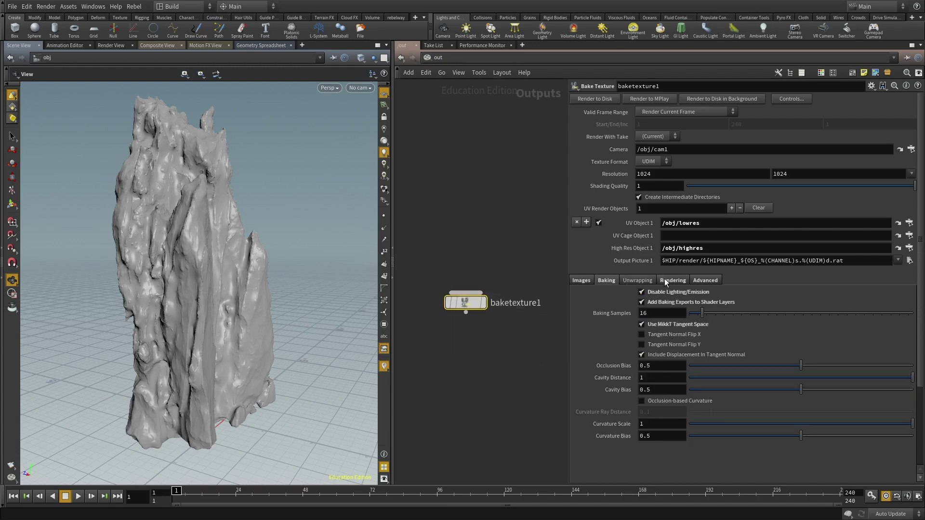
{"action": "left_click", "coordinate": [669, 279]}
{"action": "left_click", "coordinate": [703, 280]}
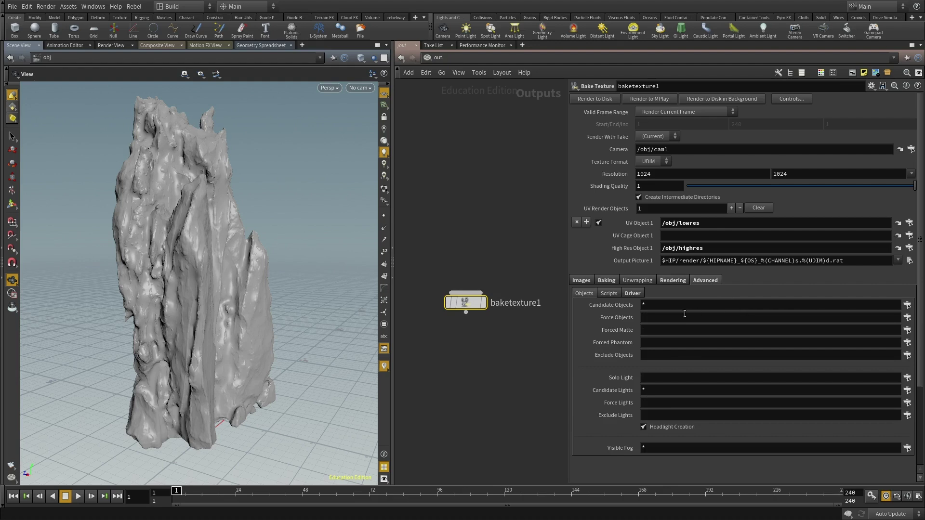
{"action": "left_click_drag", "start_coordinate": [668, 176], "coordinate": [481, 162]}
{"action": "type", "text": "512"}
{"action": "key", "text": "Tab"}
{"action": "type", "text": "512"}
{"action": "key", "text": "Return"}
Set the bake's Force Objects to lowres and highres, clear the Candidate Objects, and render the bake to MPlay
{"action": "left_click", "coordinate": [909, 318]}
{"action": "left_click", "coordinate": [782, 221]}
{"action": "left_click", "coordinate": [779, 213], "text": "ctrl"}
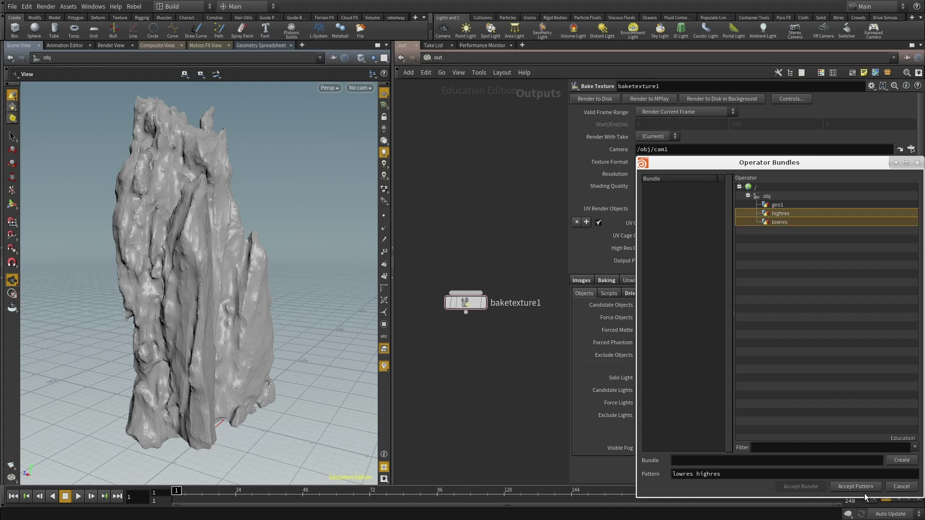
{"action": "left_click", "coordinate": [861, 488]}
{"action": "left_click", "coordinate": [651, 308]}
{"action": "key", "text": "BackSpace"}
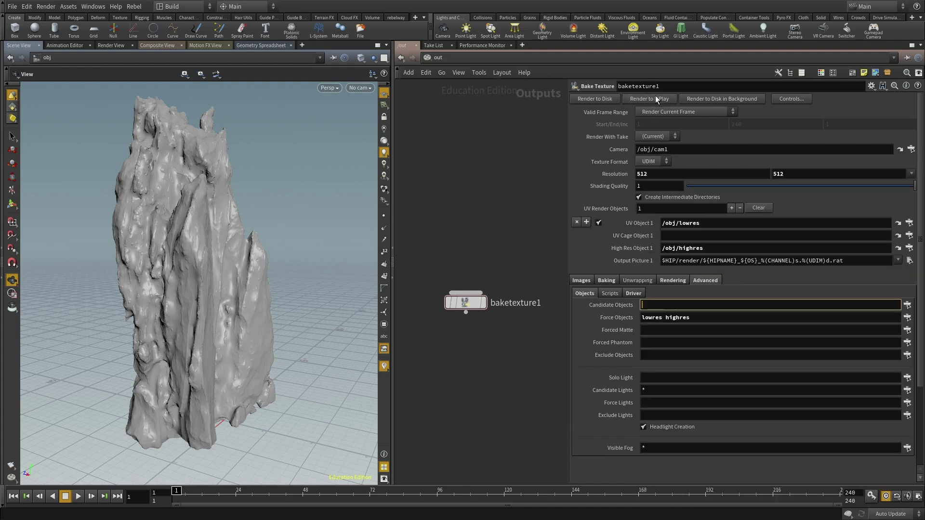
{"action": "key", "text": "Return"}
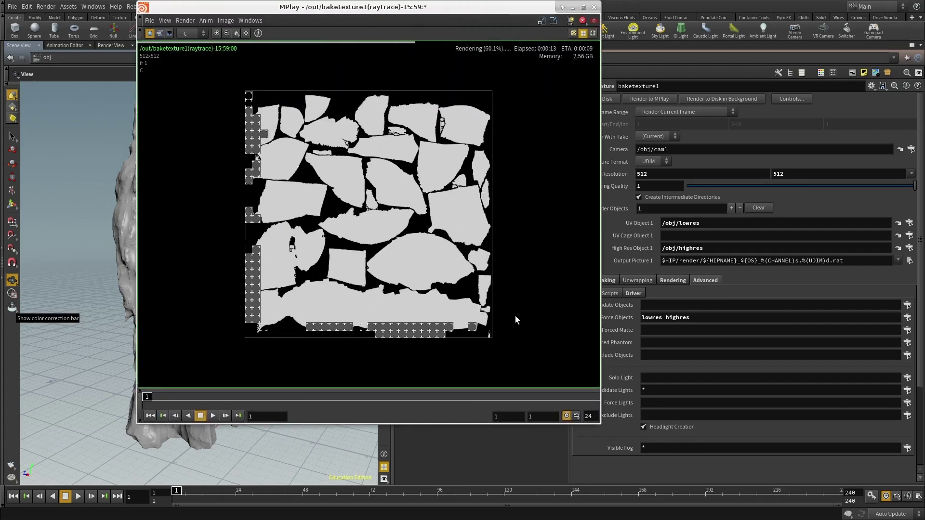
Examine the baked occlusion and thickness planes up close in MPlay
{"action": "left_click", "coordinate": [190, 34]}
{"action": "left_click", "coordinate": [189, 48]}
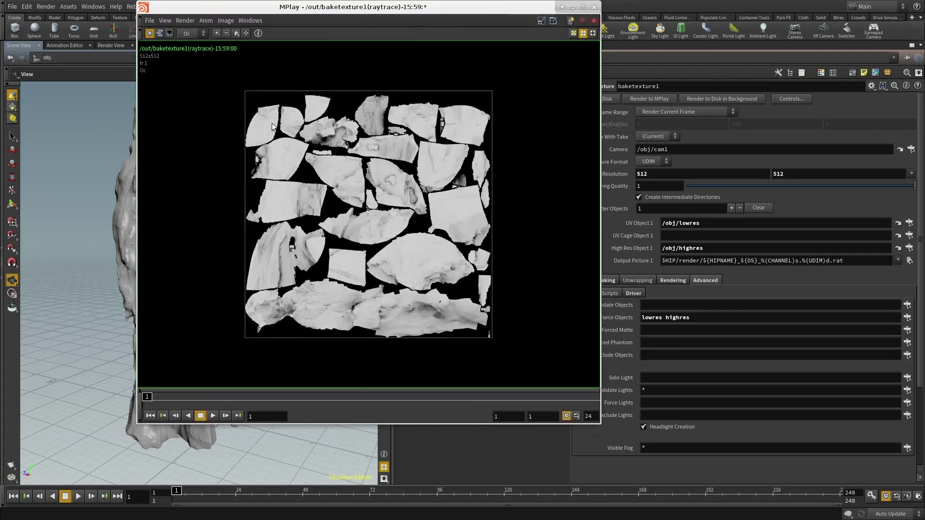
{"action": "scroll", "coordinate": [420, 227], "scroll_direction": "up", "scroll_amount": 4}
{"action": "scroll", "coordinate": [438, 209], "scroll_direction": "down", "scroll_amount": 1}
{"action": "left_click", "coordinate": [187, 33]}
{"action": "left_click", "coordinate": [186, 61]}
{"action": "left_click", "coordinate": [194, 33]}
{"action": "left_click", "coordinate": [191, 73]}
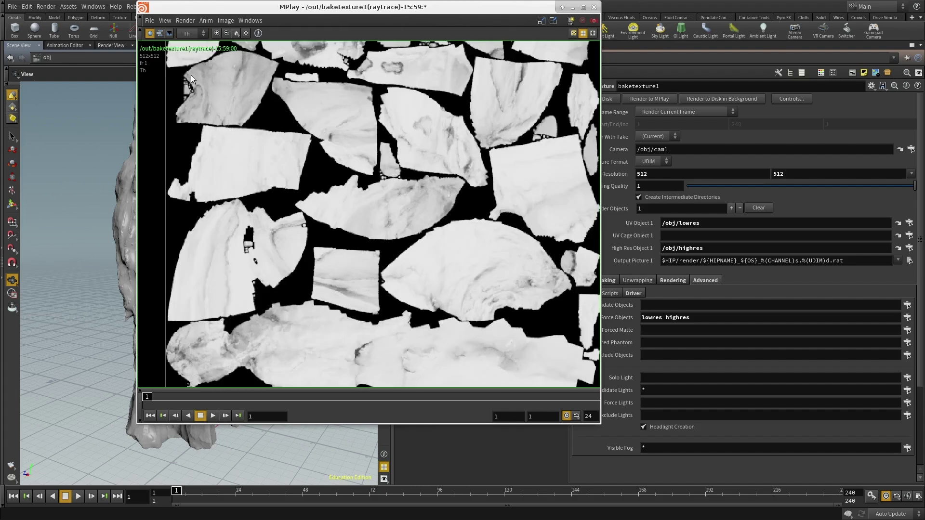
Examine the baked tangent-space normal and color planes in MPlay, and return to the Houdini window
{"action": "left_click", "coordinate": [188, 33]}
{"action": "left_click", "coordinate": [195, 85]}
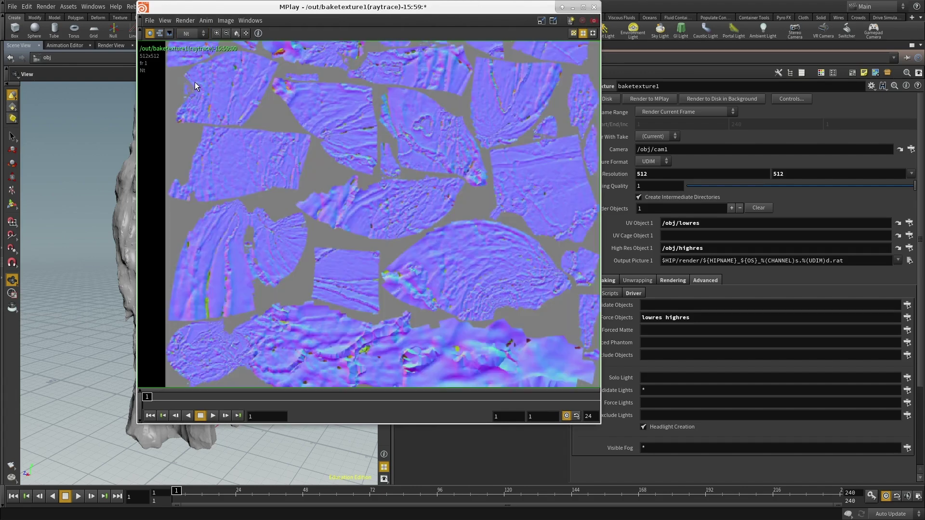
{"action": "left_click", "coordinate": [189, 34]}
{"action": "left_click", "coordinate": [192, 100]}
{"action": "left_click", "coordinate": [189, 34]}
{"action": "left_click", "coordinate": [191, 99]}
{"action": "left_click", "coordinate": [193, 33]}
{"action": "left_click", "coordinate": [193, 102]}
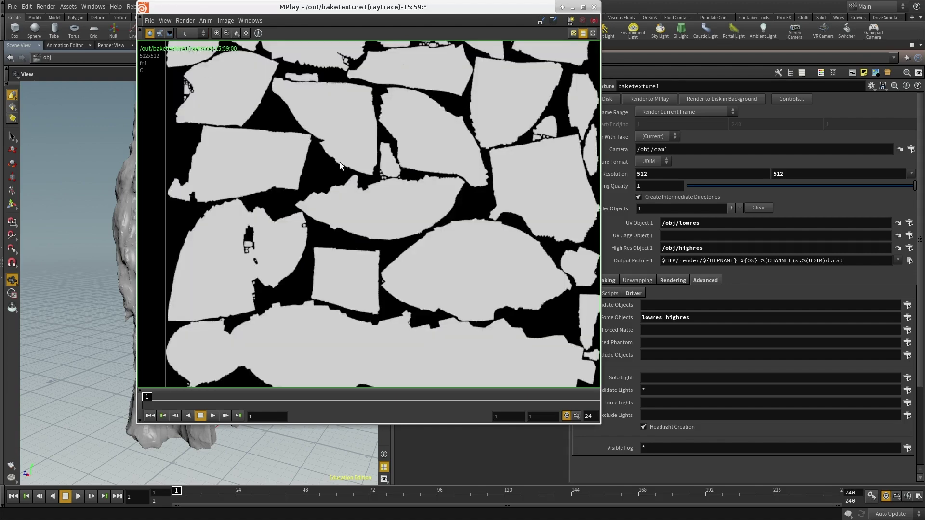
{"action": "scroll", "coordinate": [368, 279], "scroll_direction": "down", "scroll_amount": 3}
{"action": "key", "text": "alt+Tab"}
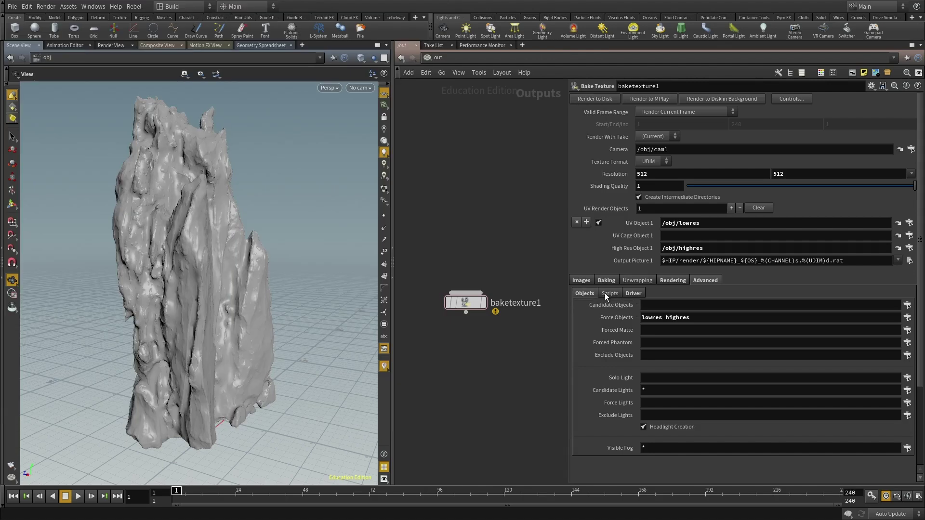
Disable the tangent-space normal, all displacement, cavity, thickness and curvature bake outputs, keeping only occlusion enabled
{"action": "left_click", "coordinate": [580, 281]}
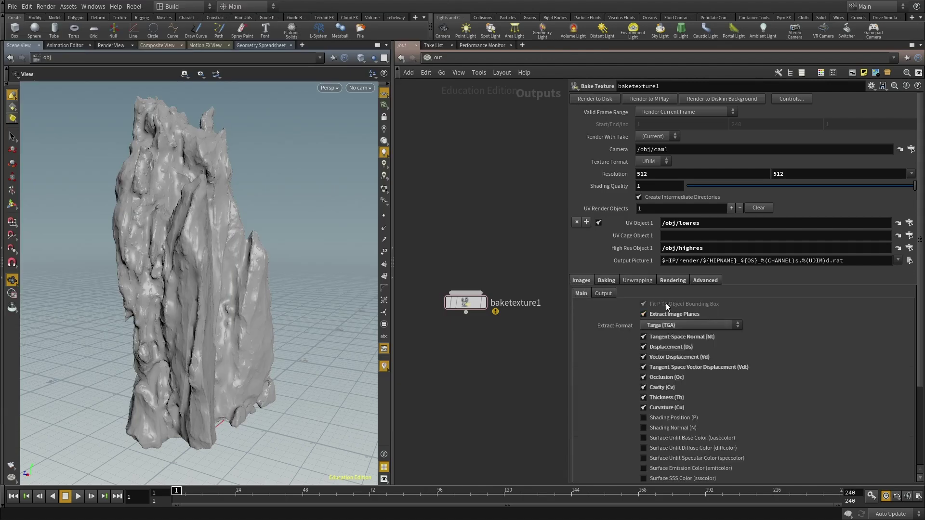
{"action": "left_click", "coordinate": [667, 357]}
{"action": "left_click", "coordinate": [661, 347]}
{"action": "left_click", "coordinate": [663, 337]}
{"action": "left_click", "coordinate": [668, 367]}
{"action": "left_click", "coordinate": [663, 388]}
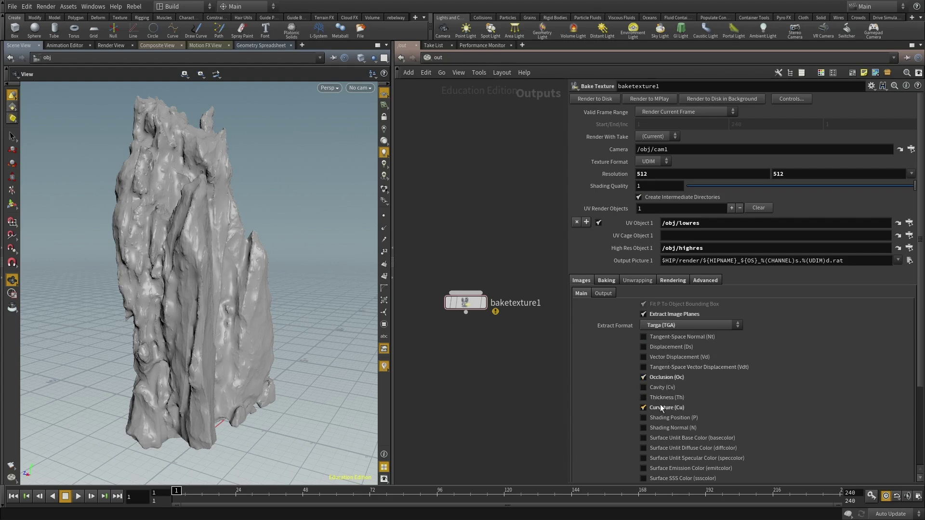
Set the bake resolution to 2048 by 2048, check the pixel sampling settings and return to the image outputs
{"action": "left_click", "coordinate": [649, 174]}
{"action": "type", "text": "2048"}
{"action": "key", "text": "Tab"}
{"action": "type", "text": "2048"}
{"action": "key", "text": "Return"}
{"action": "left_click", "coordinate": [671, 280]}
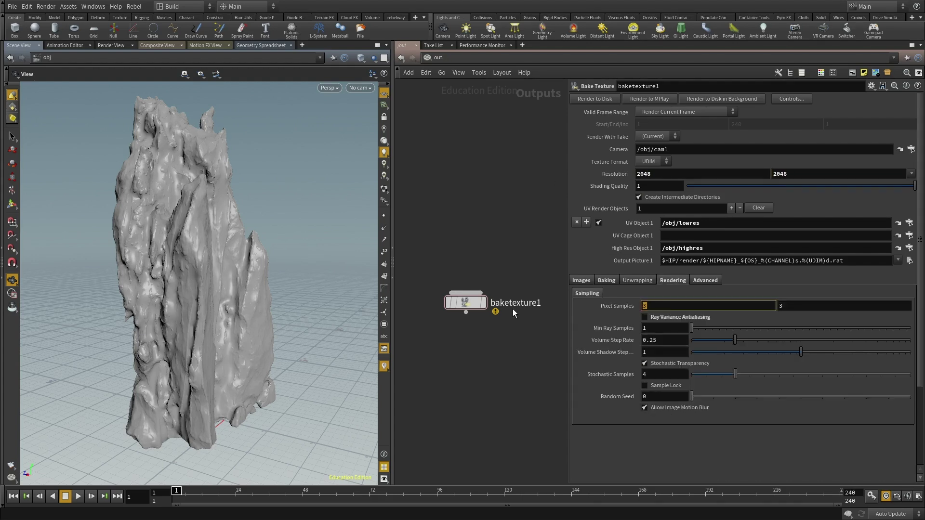
{"action": "left_click", "coordinate": [473, 304]}
{"action": "left_click_drag", "start_coordinate": [466, 303], "coordinate": [463, 315]}
{"action": "left_click", "coordinate": [581, 280]}
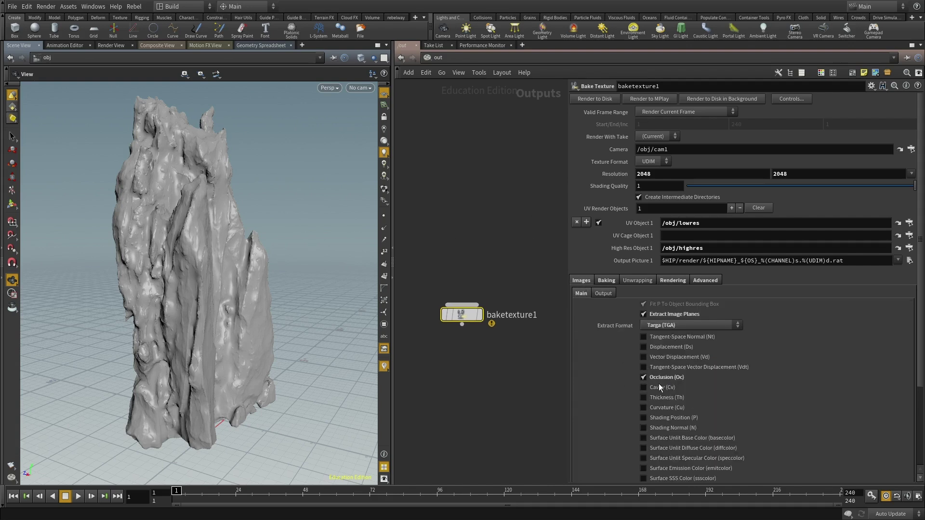
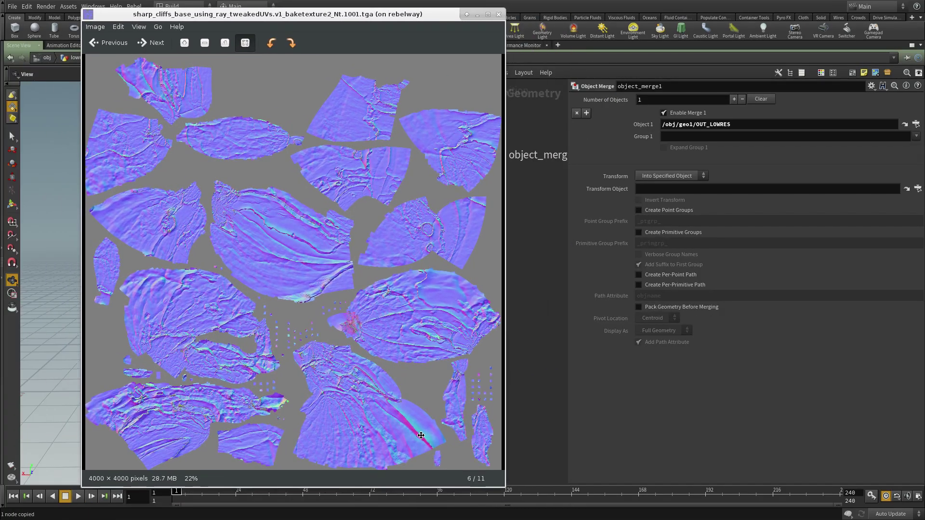
Arrange and resize the windows of the baked normal, thickness and position maps to compare them
{"action": "left_click_drag", "start_coordinate": [421, 436], "coordinate": [418, 436], "text": "alt"}
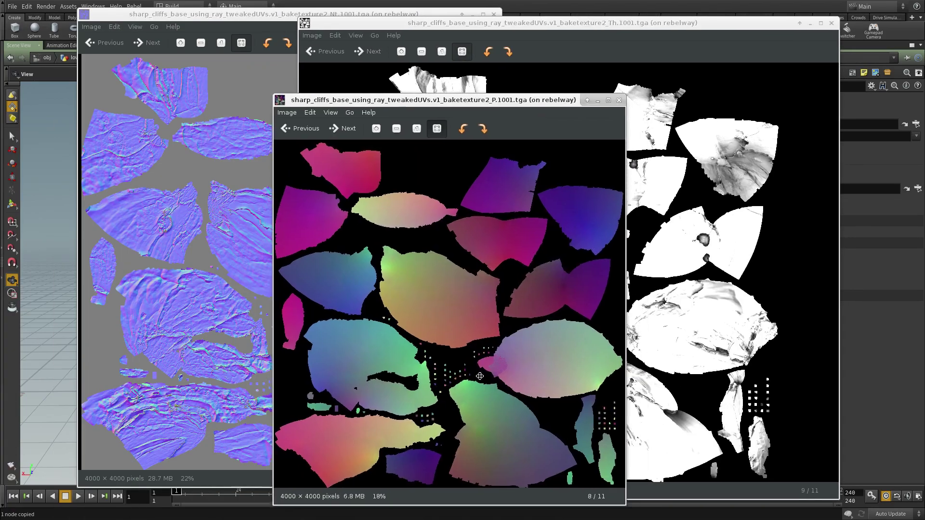
{"action": "left_click_drag", "start_coordinate": [480, 377], "coordinate": [482, 303], "text": "alt"}
{"action": "right_click_drag", "start_coordinate": [565, 409], "coordinate": [634, 458], "text": "alt"}
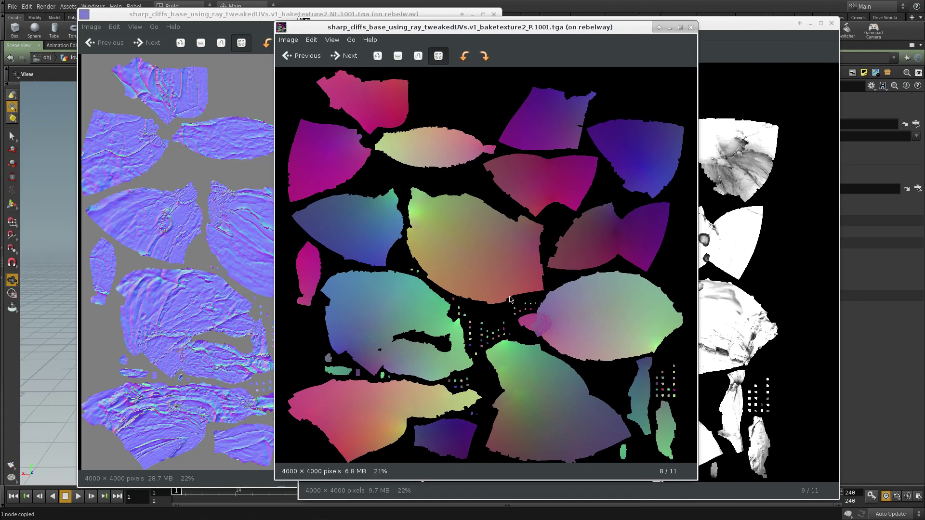
{"action": "left_click_drag", "start_coordinate": [510, 300], "coordinate": [603, 300], "text": "alt"}
{"action": "left_click_drag", "start_coordinate": [665, 412], "coordinate": [656, 413], "text": "alt"}
{"action": "right_click_drag", "start_coordinate": [656, 413], "coordinate": [603, 367], "text": "alt"}
{"action": "left_click_drag", "start_coordinate": [601, 368], "coordinate": [649, 384], "text": "alt"}
{"action": "left_click_drag", "start_coordinate": [585, 255], "coordinate": [687, 268], "text": "alt"}
{"action": "left_click_drag", "start_coordinate": [453, 270], "coordinate": [462, 276], "text": "alt"}
{"action": "left_click_drag", "start_coordinate": [206, 281], "coordinate": [214, 284], "text": "alt"}
Examine the surface detail across the UV islands of the baked normal map up close
{"action": "scroll", "coordinate": [250, 321], "scroll_direction": "up", "scroll_amount": 5}
{"action": "scroll", "coordinate": [350, 272], "scroll_direction": "up", "scroll_amount": 8}
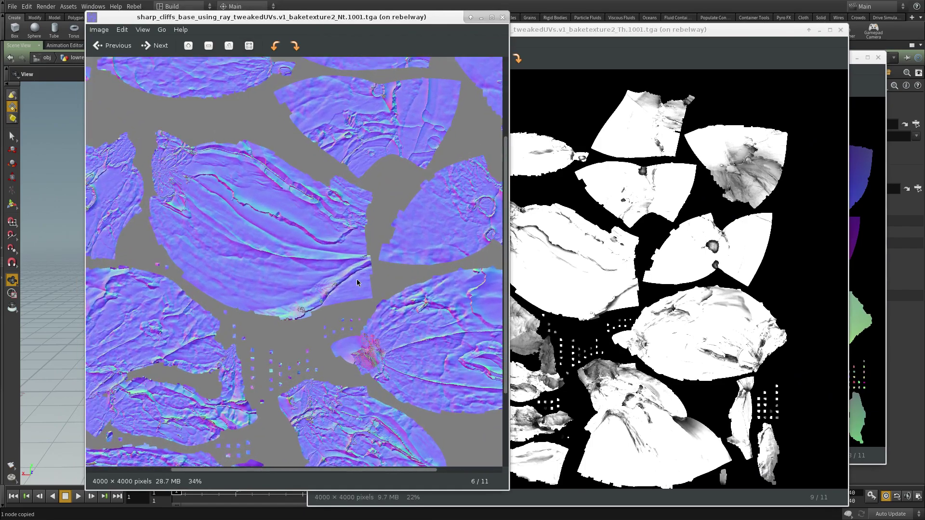
{"action": "left_click_drag", "start_coordinate": [158, 349], "coordinate": [362, 223]}
{"action": "left_click_drag", "start_coordinate": [415, 333], "coordinate": [207, 337]}
{"action": "left_click_drag", "start_coordinate": [424, 388], "coordinate": [255, 389]}
{"action": "left_click_drag", "start_coordinate": [385, 374], "coordinate": [299, 391]}
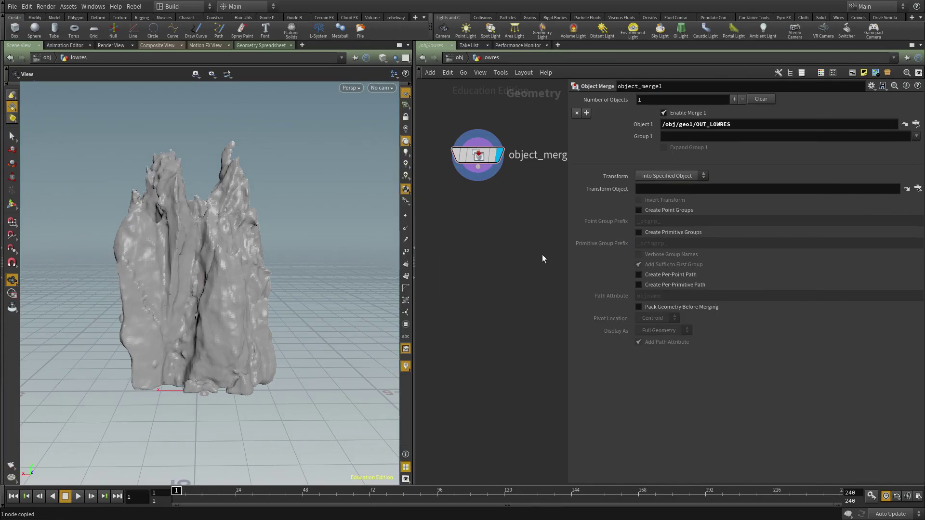
Add a UV Quick Shade node in the lowres network and connect the object merge to its input
{"action": "key", "text": "Tab"}
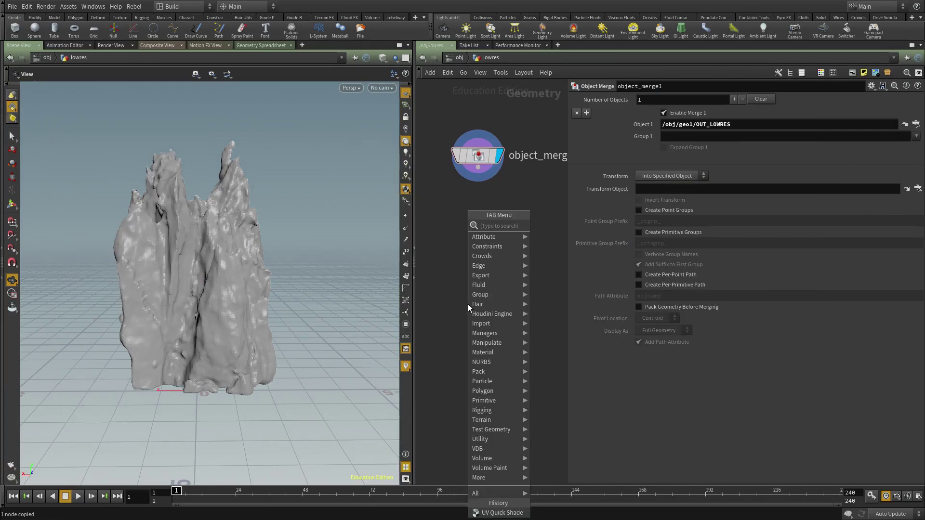
{"action": "key", "text": "Escape"}
{"action": "left_click", "coordinate": [470, 306]}
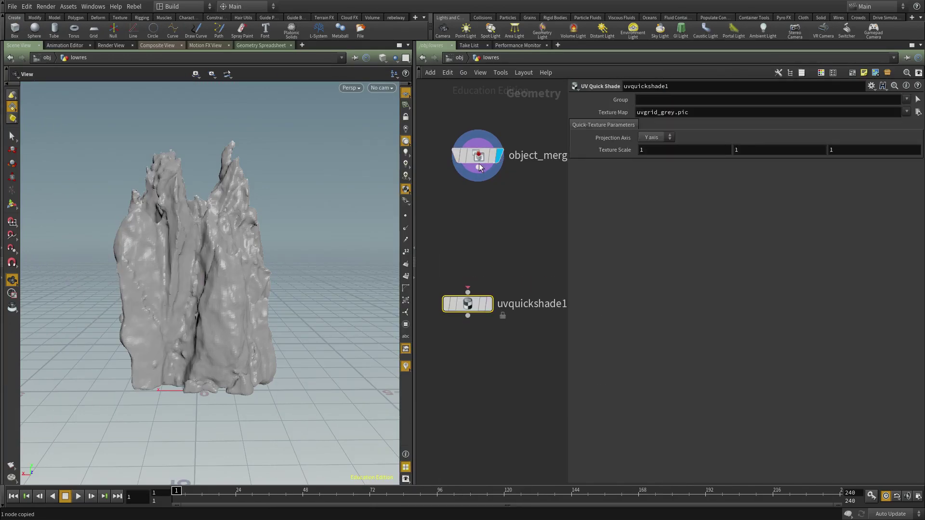
{"action": "left_click_drag", "start_coordinate": [468, 292], "coordinate": [481, 172]}
Set the UV Quick Shade texture map to sharp_cliff_occl.tga and display the shaded lowres rock
{"action": "left_click", "coordinate": [918, 112]}
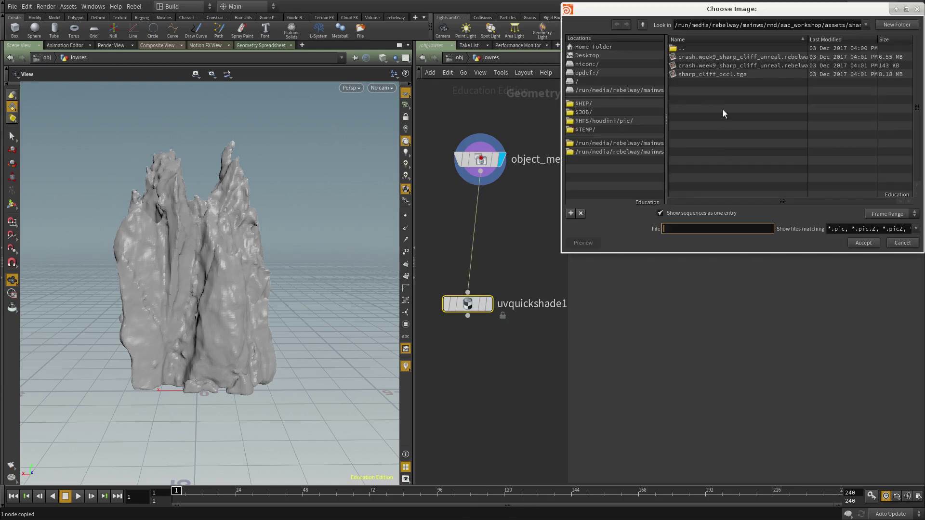
{"action": "left_click", "coordinate": [712, 75]}
{"action": "left_click", "coordinate": [869, 245]}
{"action": "left_click", "coordinate": [489, 304]}
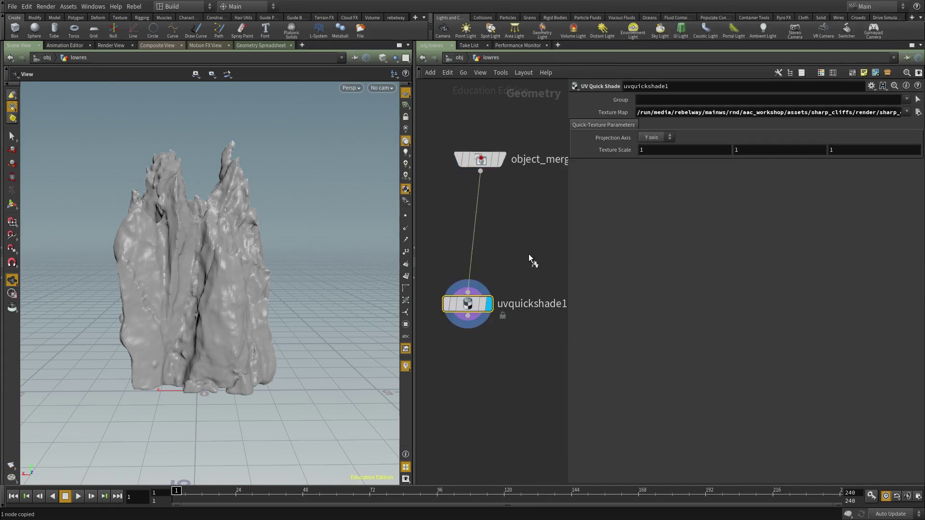
{"action": "middle_click_drag", "start_coordinate": [531, 230], "coordinate": [527, 298]}
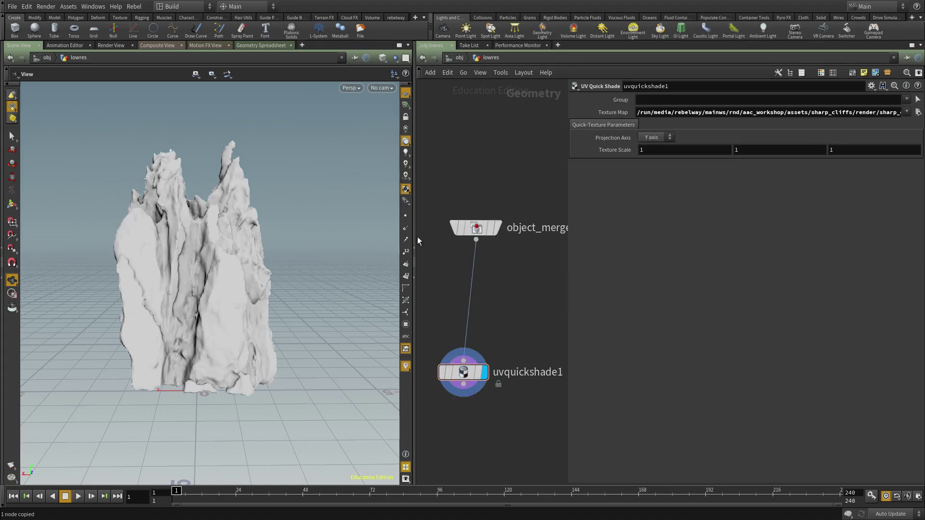
Examine the lowres rock with its occlusion texture up close in the viewport
{"action": "left_click", "coordinate": [385, 63]}
{"action": "left_click", "coordinate": [398, 126]}
{"action": "mouse_move", "coordinate": [260, 318]}
{"action": "left_mouse_down"}
{"action": "mouse_move", "coordinate": [198, 327]}
{"action": "mouse_move", "coordinate": [200, 312]}
{"action": "mouse_move", "coordinate": [244, 322]}
{"action": "mouse_move", "coordinate": [167, 322]}
{"action": "mouse_move", "coordinate": [124, 334]}
{"action": "mouse_move", "coordinate": [186, 368]}
{"action": "mouse_move", "coordinate": [217, 369]}
{"action": "mouse_move", "coordinate": [279, 315]}
{"action": "mouse_move", "coordinate": [340, 316]}
{"action": "mouse_move", "coordinate": [284, 317]}
{"action": "mouse_move", "coordinate": [270, 372]}
{"action": "mouse_move", "coordinate": [305, 285]}
{"action": "mouse_move", "coordinate": [309, 299]}
{"action": "mouse_move", "coordinate": [262, 293]}
{"action": "mouse_move", "coordinate": [288, 288]}
{"action": "mouse_move", "coordinate": [241, 299]}
{"action": "mouse_move", "coordinate": [275, 296]}
{"action": "left_mouse_up"}
{"action": "scroll", "coordinate": [310, 299], "scroll_direction": "up", "scroll_amount": 3}
{"action": "scroll", "coordinate": [294, 275], "scroll_direction": "up", "scroll_amount": 10}
{"action": "scroll", "coordinate": [288, 289], "scroll_direction": "down", "scroll_amount": 10}
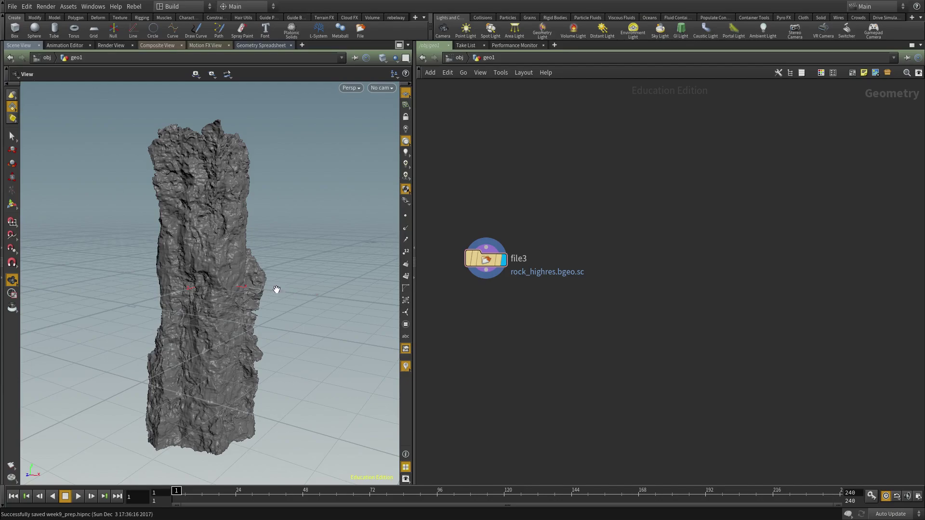
Examine the rock_highres.bgeo.sc rock from several sides, widening the viewport for a better view
{"action": "left_click_drag", "start_coordinate": [275, 289], "coordinate": [212, 306]}
{"action": "scroll", "coordinate": [257, 276], "scroll_direction": "up", "scroll_amount": 5}
{"action": "left_click_drag", "start_coordinate": [257, 276], "coordinate": [281, 276]}
{"action": "scroll", "coordinate": [241, 285], "scroll_direction": "up", "scroll_amount": 5}
{"action": "scroll", "coordinate": [225, 286], "scroll_direction": "down", "scroll_amount": 4}
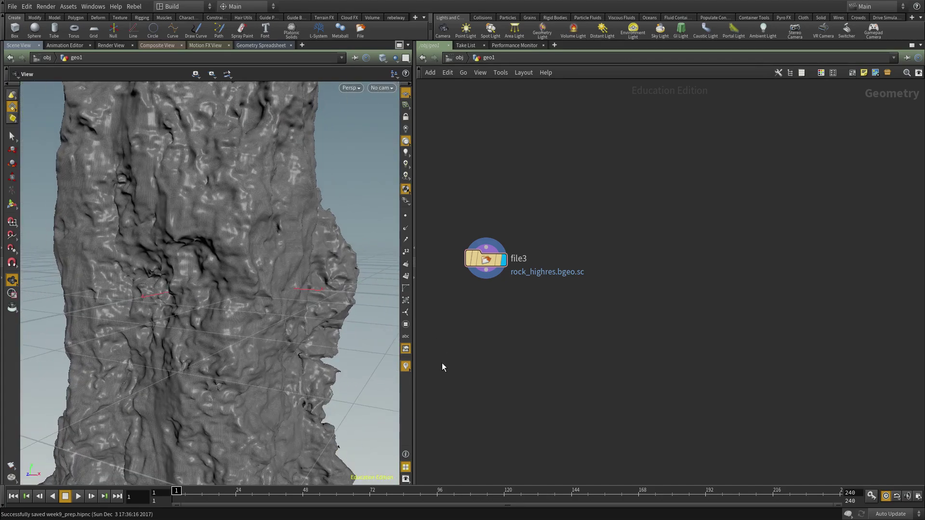
{"action": "left_click_drag", "start_coordinate": [415, 399], "coordinate": [514, 397]}
{"action": "scroll", "coordinate": [337, 323], "scroll_direction": "down", "scroll_amount": 5}
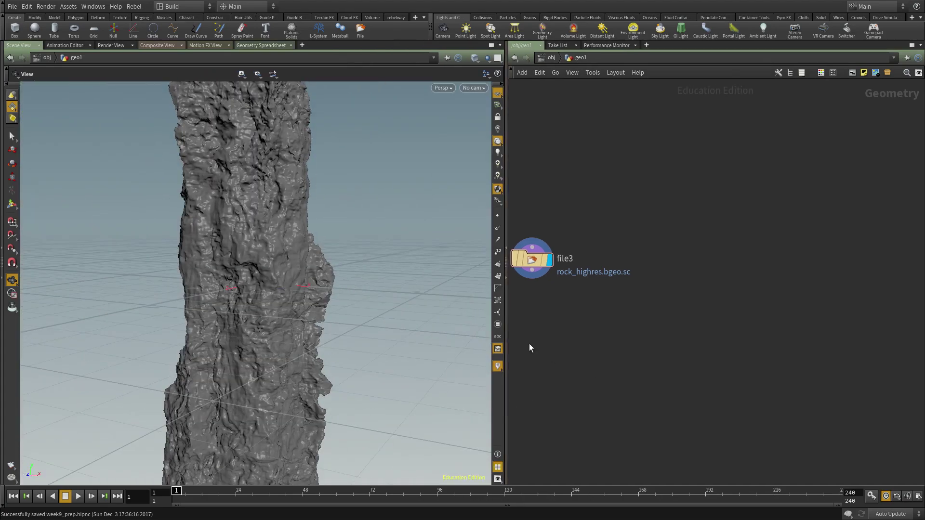
{"action": "middle_click_drag", "start_coordinate": [580, 375], "coordinate": [662, 372]}
{"action": "left_click", "coordinate": [615, 256]}
{"action": "middle_click_drag", "start_coordinate": [564, 261], "coordinate": [633, 205]}
{"action": "left_click", "coordinate": [684, 301]}
{"action": "left_click_drag", "start_coordinate": [303, 288], "coordinate": [377, 277]}
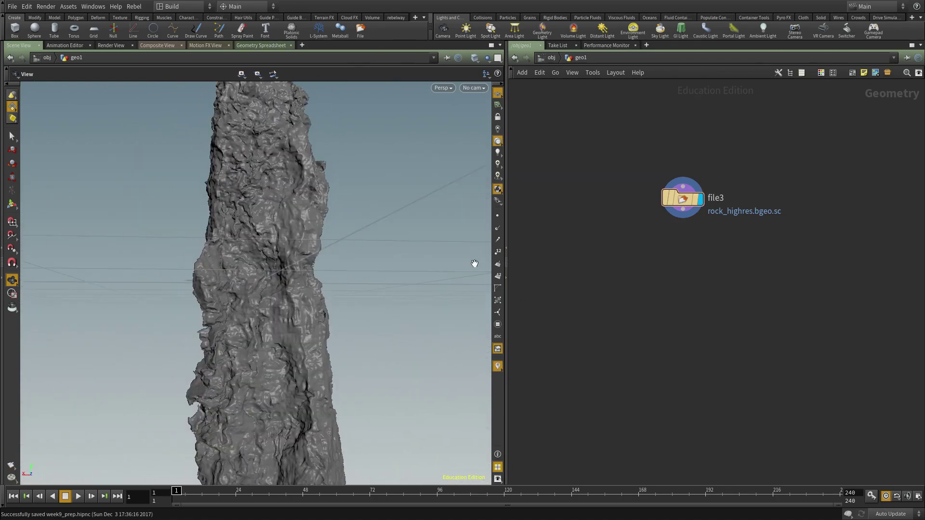
Add a VDB from Polygons node below the rock_highres file node and display its result
{"action": "key", "text": "Tab"}
{"action": "type", "text": "vdb fr"}
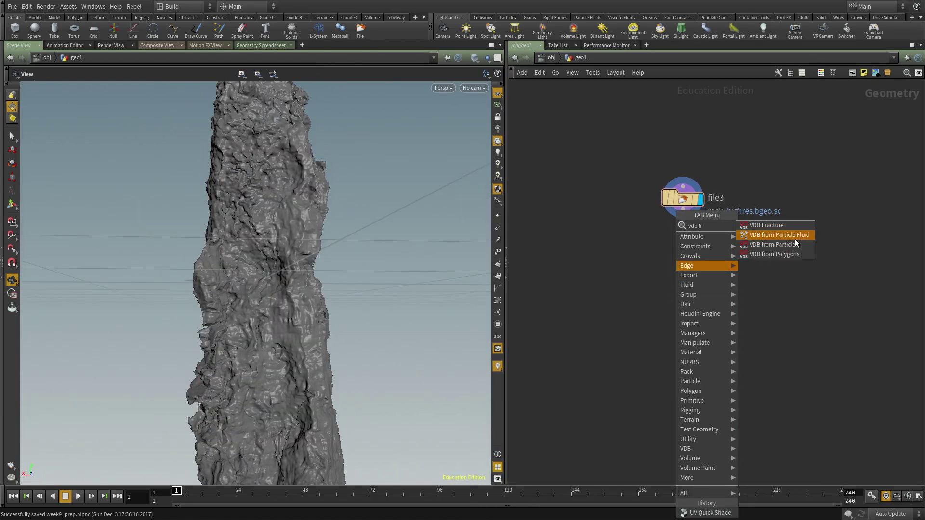
{"action": "left_click", "coordinate": [793, 255]}
{"action": "left_click", "coordinate": [613, 348]}
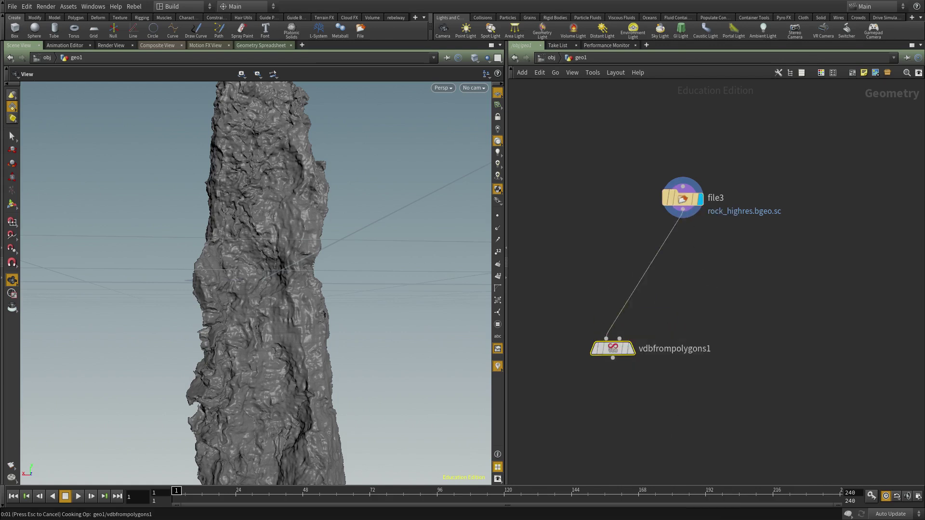
{"action": "middle_click_drag", "start_coordinate": [707, 331], "coordinate": [796, 265]}
{"action": "left_click", "coordinate": [545, 414]}
{"action": "middle_click_drag", "start_coordinate": [650, 417], "coordinate": [637, 370]}
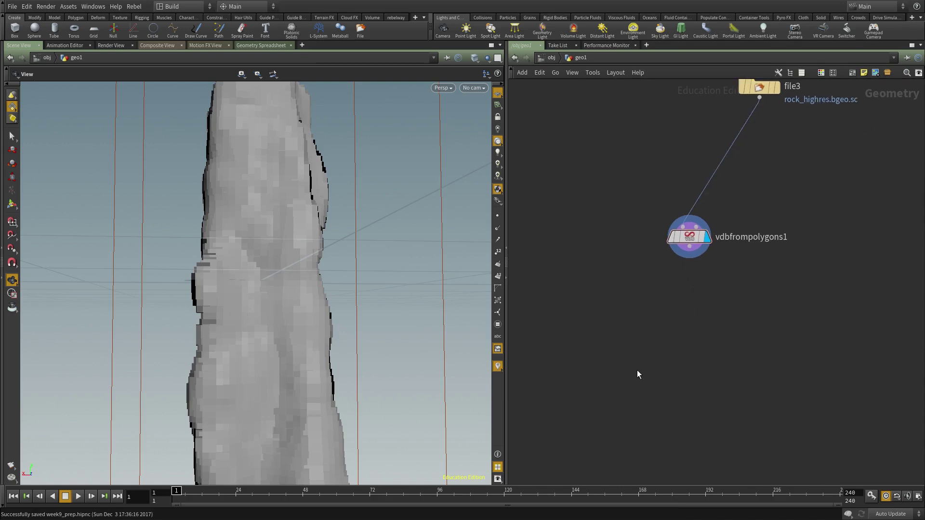
Set the VDB from Polygons voxel size to 0.02 and check the node's volume information
{"action": "key", "text": "p"}
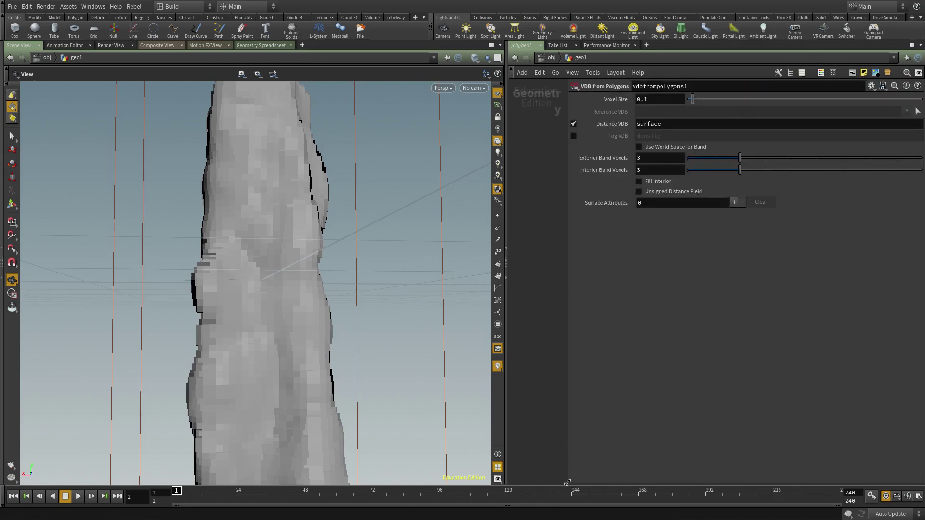
{"action": "left_click_drag", "start_coordinate": [567, 482], "coordinate": [777, 390]}
{"action": "key", "text": "h"}
{"action": "double_click", "coordinate": [856, 100]}
{"action": "type", "text": "02"}
{"action": "key", "text": "Return"}
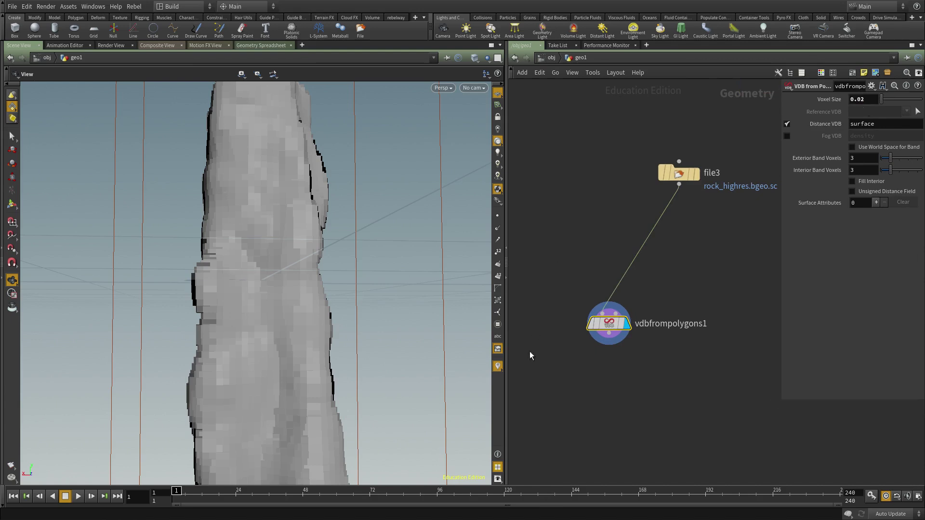
{"action": "middle_click", "coordinate": [608, 308]}
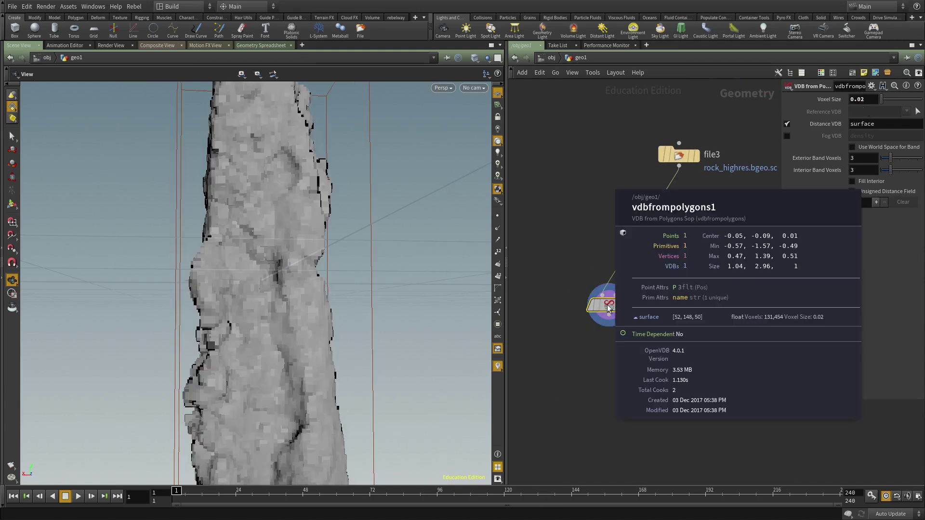
Add a Convert VDB node below vdbfrompolygons1, wire the VDB output into its first input, and display its result
{"action": "key", "text": "Tab"}
{"action": "type", "text": "vdbc"}
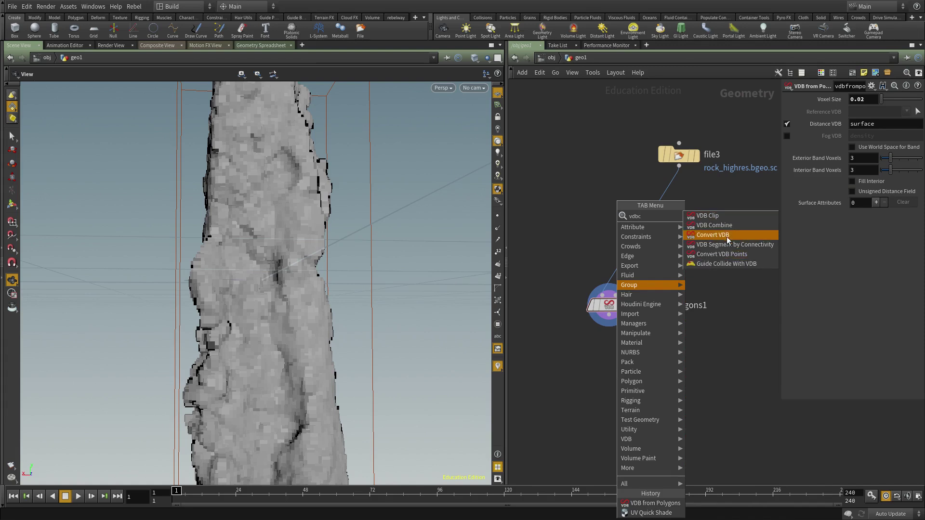
{"action": "left_click", "coordinate": [723, 235]}
{"action": "left_click", "coordinate": [627, 382]}
{"action": "left_click", "coordinate": [609, 315]}
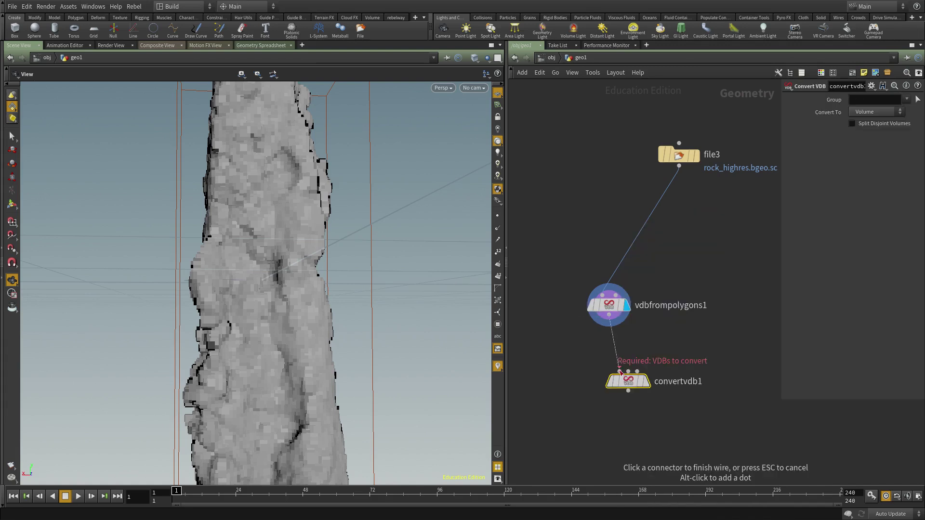
{"action": "left_click", "coordinate": [619, 372]}
{"action": "middle_click_drag", "start_coordinate": [629, 454], "coordinate": [597, 405]}
Set the Convert VDB node to convert to Polygons and check the resulting mesh and node information
{"action": "left_click", "coordinate": [877, 112]}
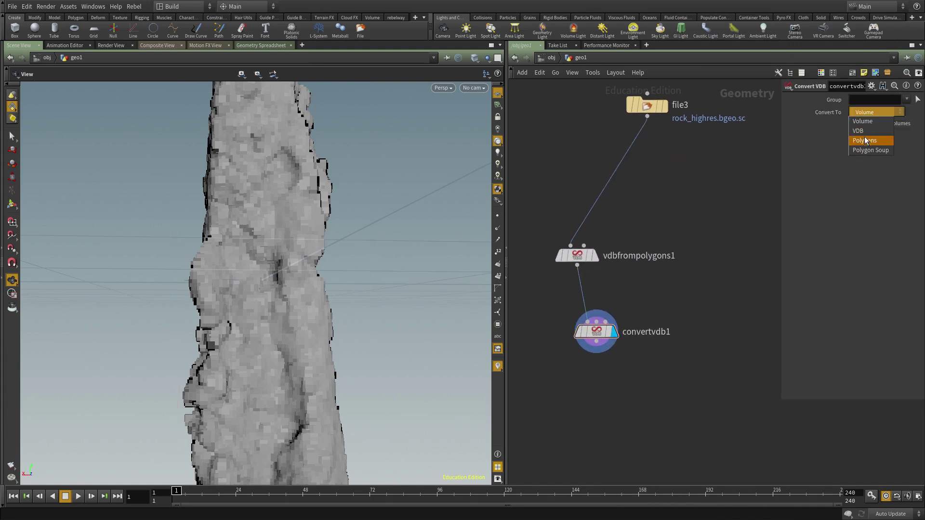
{"action": "left_click", "coordinate": [867, 136]}
{"action": "left_click_drag", "start_coordinate": [273, 302], "coordinate": [361, 328]}
{"action": "middle_click", "coordinate": [596, 336]}
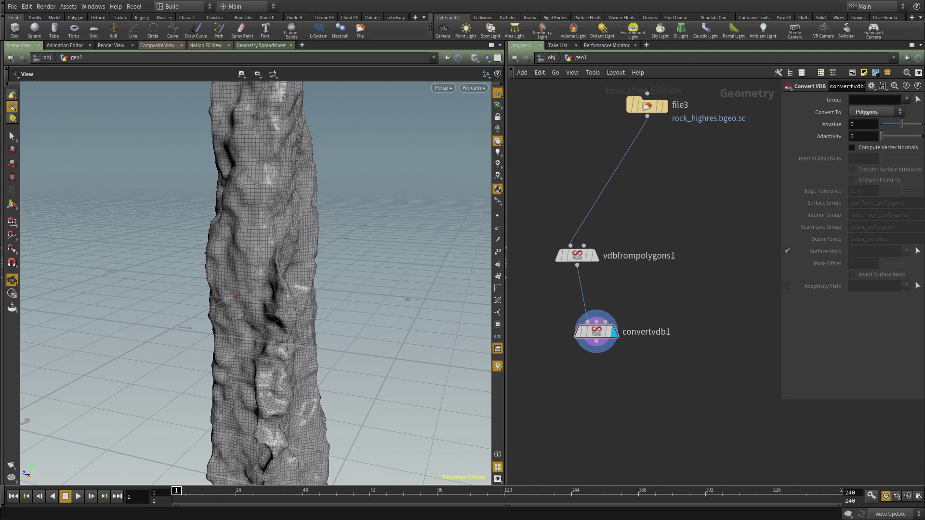
Examine the converted polygon rock from its top and bottom ends and from the sides, enlarging the network area
{"action": "middle_click_drag", "start_coordinate": [675, 448], "coordinate": [667, 418]}
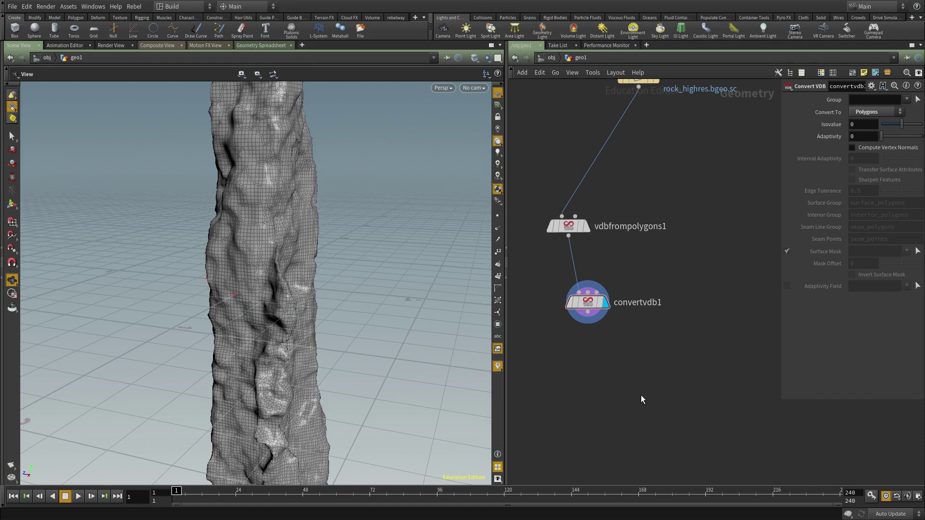
{"action": "middle_click_drag", "start_coordinate": [642, 415], "coordinate": [643, 364]}
{"action": "scroll", "coordinate": [263, 295], "scroll_direction": "down", "scroll_amount": 5}
{"action": "left_click_drag", "start_coordinate": [263, 295], "coordinate": [300, 244]}
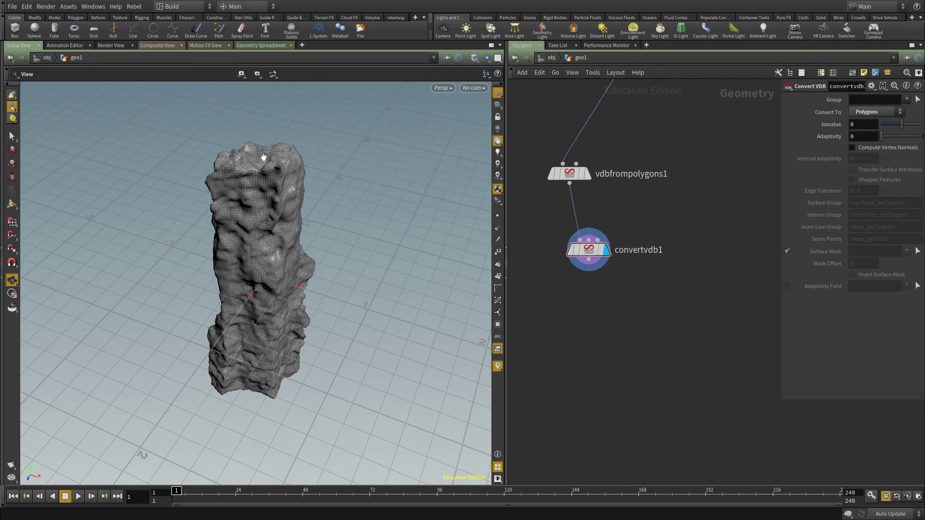
{"action": "left_click_drag", "start_coordinate": [262, 156], "coordinate": [265, 161]}
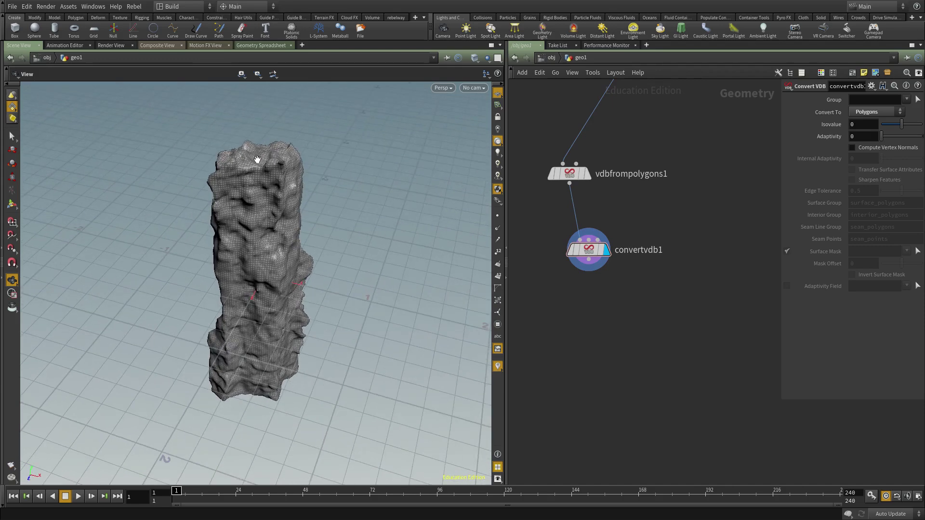
{"action": "left_click_drag", "start_coordinate": [260, 261], "coordinate": [266, 281]}
{"action": "left_click_drag", "start_coordinate": [266, 142], "coordinate": [262, 191]}
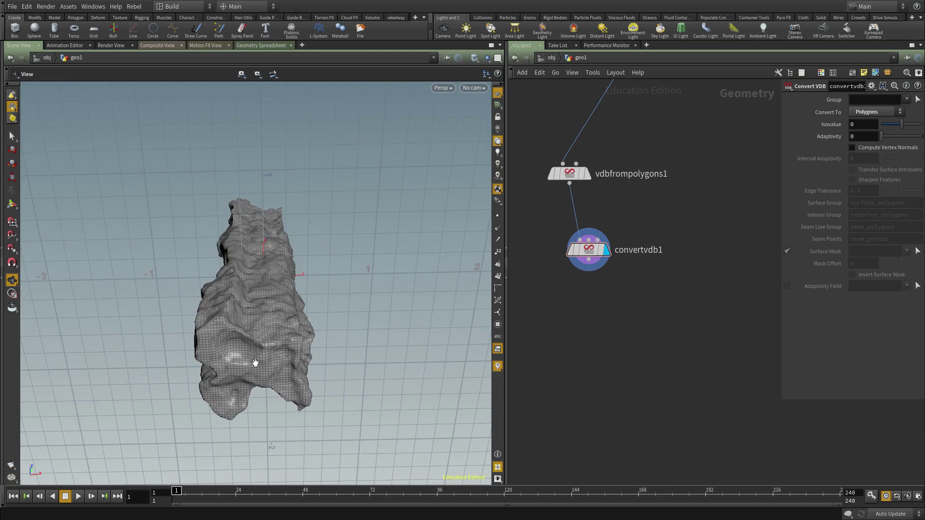
{"action": "scroll", "coordinate": [530, 289], "scroll_direction": "down", "scroll_amount": 1}
{"action": "left_click_drag", "start_coordinate": [255, 269], "coordinate": [247, 307]}
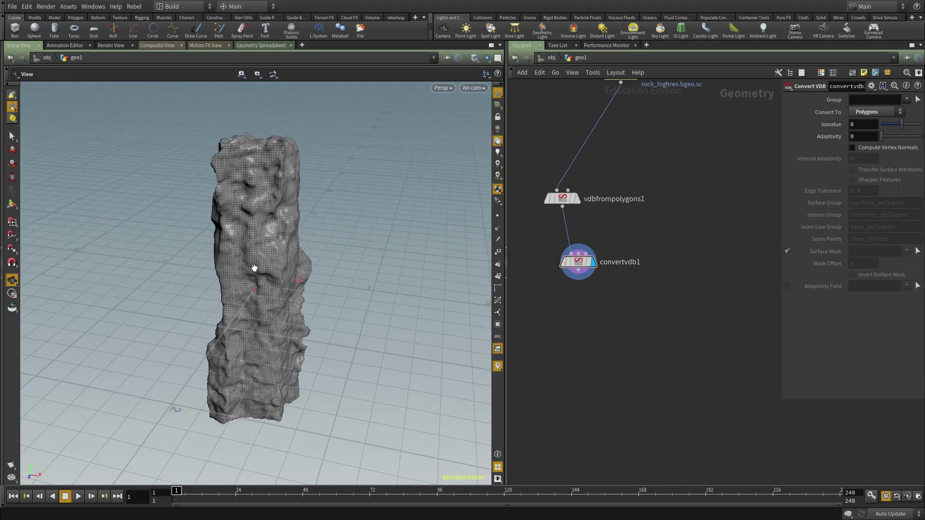
{"action": "left_click_drag", "start_coordinate": [257, 462], "coordinate": [262, 288]}
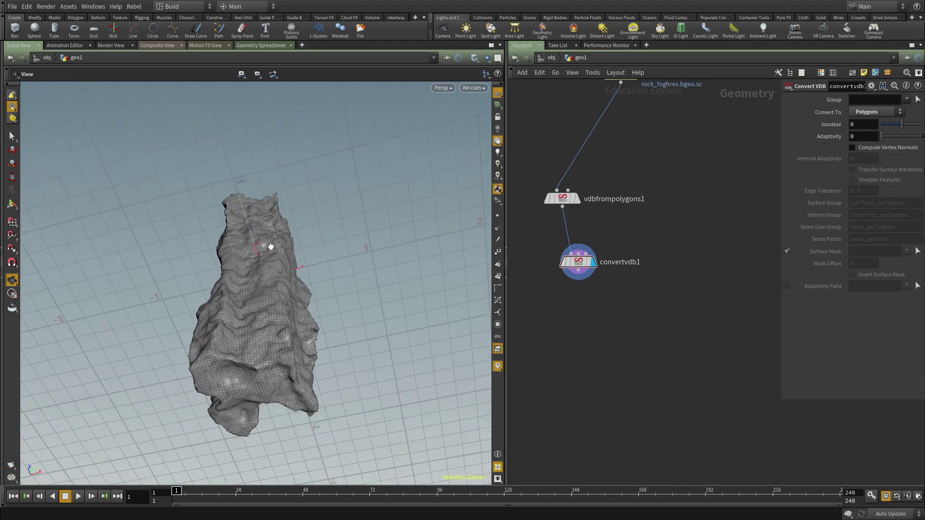
{"action": "left_click_drag", "start_coordinate": [261, 193], "coordinate": [258, 127]}
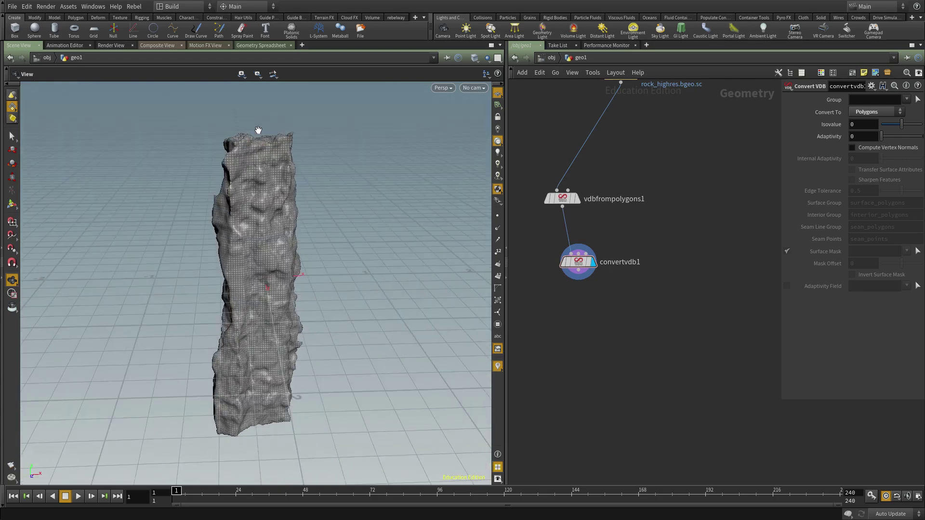
{"action": "left_click_drag", "start_coordinate": [265, 393], "coordinate": [238, 355]}
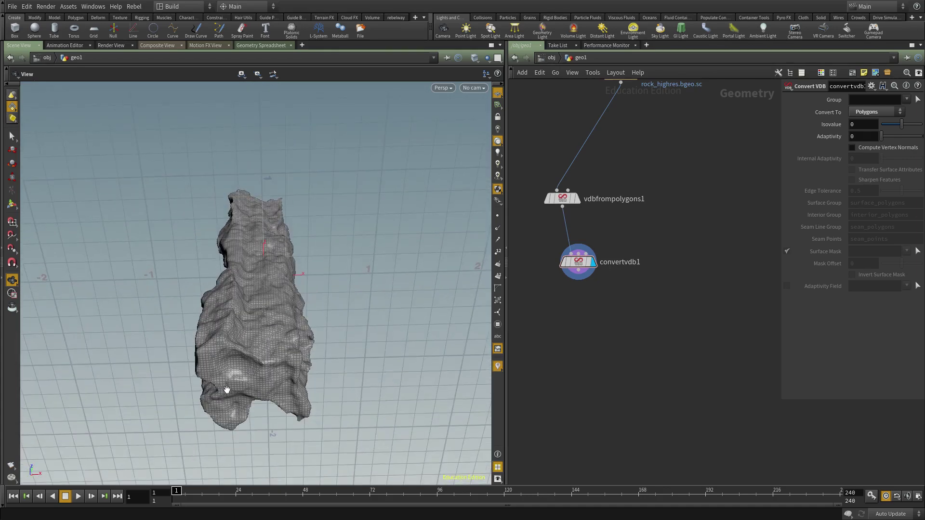
{"action": "scroll", "coordinate": [542, 357], "scroll_direction": "down", "scroll_amount": 1}
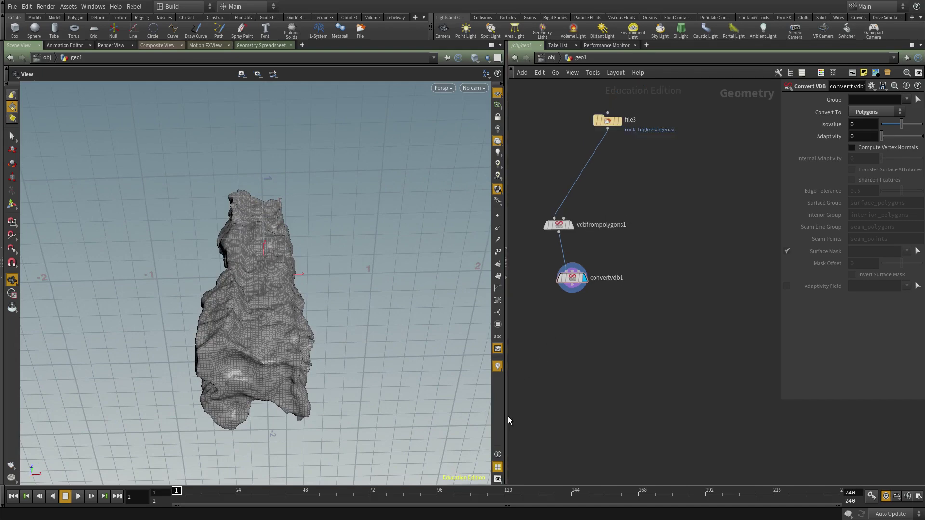
{"action": "left_click_drag", "start_coordinate": [506, 420], "coordinate": [404, 420]}
{"action": "left_click_drag", "start_coordinate": [249, 334], "coordinate": [225, 329]}
{"action": "scroll", "coordinate": [225, 329], "scroll_direction": "up", "scroll_amount": 5}
{"action": "key", "text": "Tab"}
{"action": "type", "text": "si"}
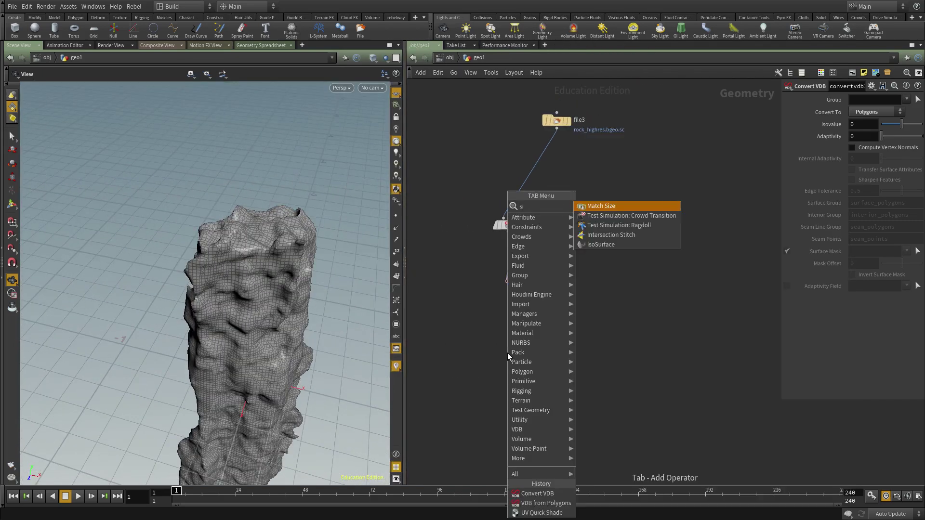
{"action": "key", "text": "Escape"}
{"action": "key", "text": "Tab"}
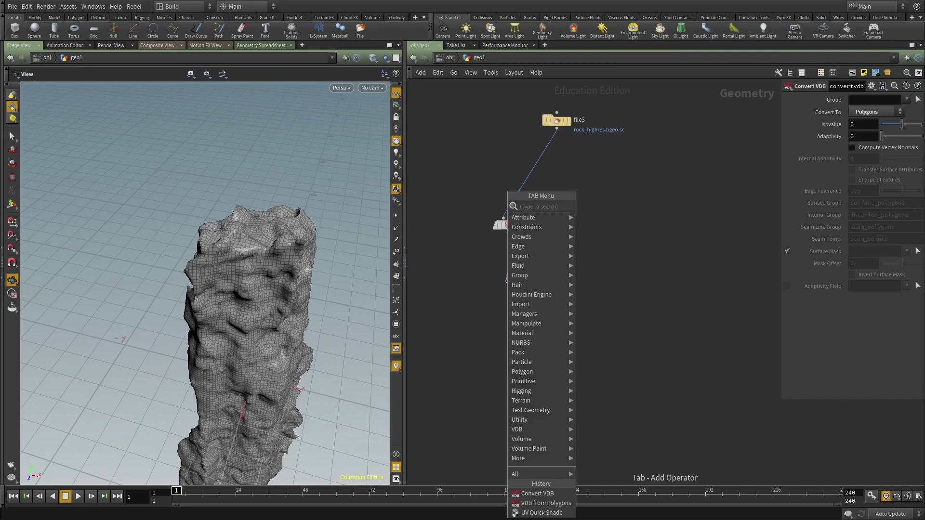
{"action": "key", "text": "Escape"}
Add a Find Shortest Path node below convertvdb1, wire the converted mesh into its first input, and display it
{"action": "key", "text": "Tab"}
{"action": "type", "text": "find s"}
{"action": "key", "text": "Return"}
{"action": "left_click", "coordinate": [616, 314]}
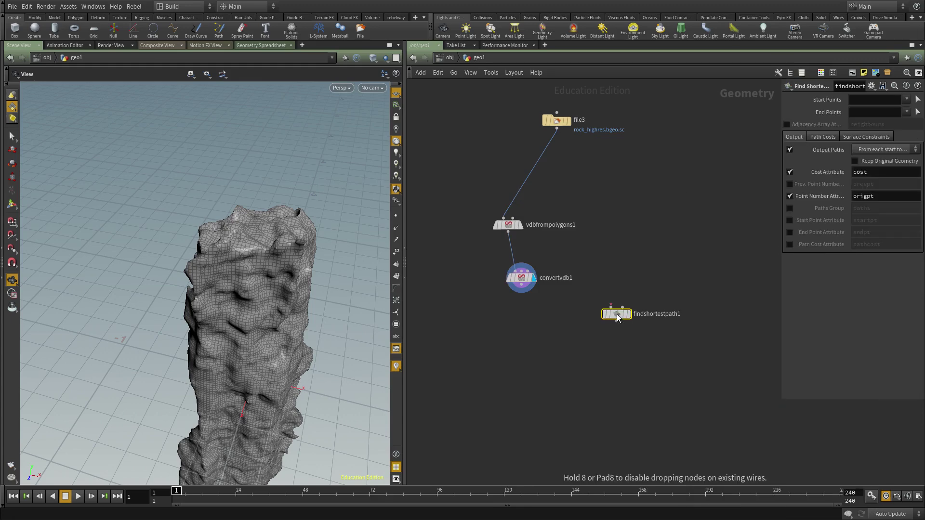
{"action": "left_click", "coordinate": [611, 307]}
{"action": "left_click", "coordinate": [521, 292]}
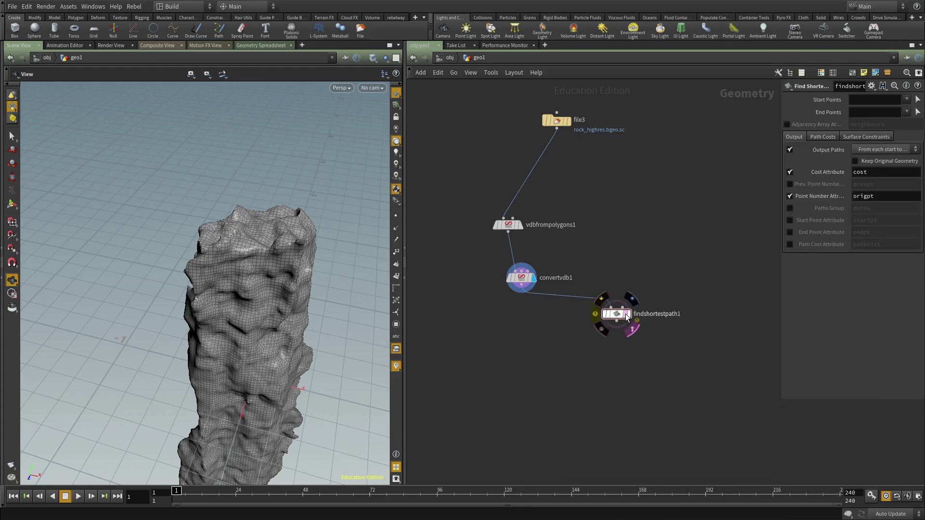
{"action": "left_click", "coordinate": [627, 317]}
{"action": "left_click_drag", "start_coordinate": [619, 318], "coordinate": [542, 365]}
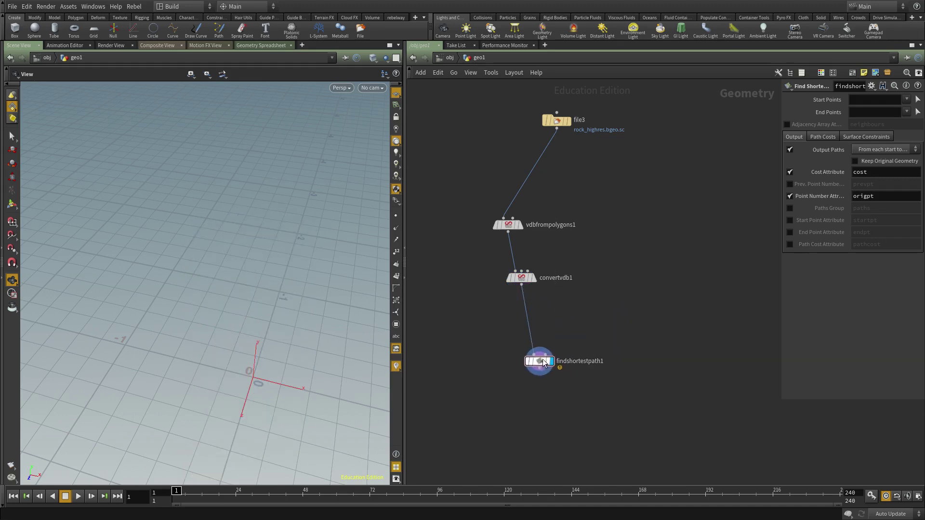
Pick the start points 13681, 17771, 17811 and 29051 on the rock's top for the shortest path search
{"action": "left_click", "coordinate": [918, 99]}
{"action": "left_click_drag", "start_coordinate": [255, 263], "coordinate": [240, 285], "text": "alt"}
{"action": "right_click_drag", "start_coordinate": [240, 285], "coordinate": [284, 290], "text": "alt"}
{"action": "middle_click_drag", "start_coordinate": [283, 290], "coordinate": [242, 301], "text": "alt"}
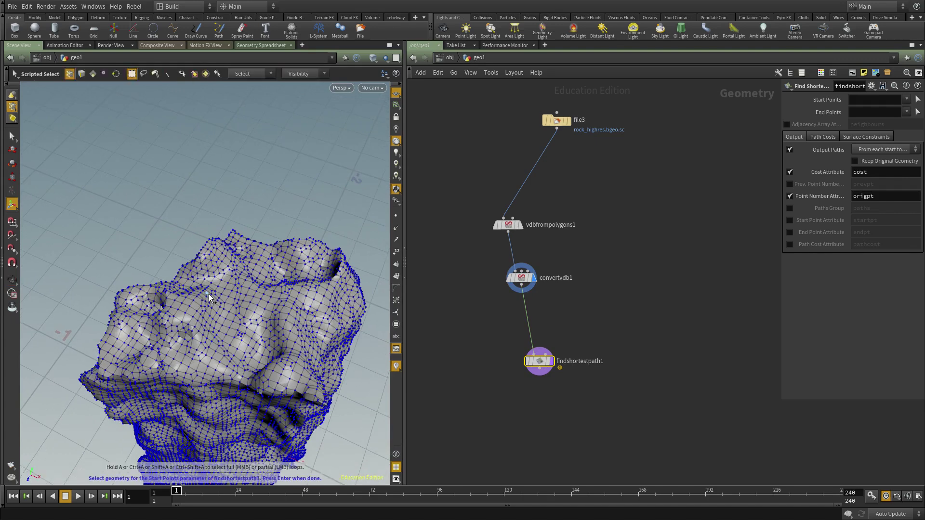
{"action": "left_click", "coordinate": [257, 325], "text": "shift"}
{"action": "key", "text": "Return"}
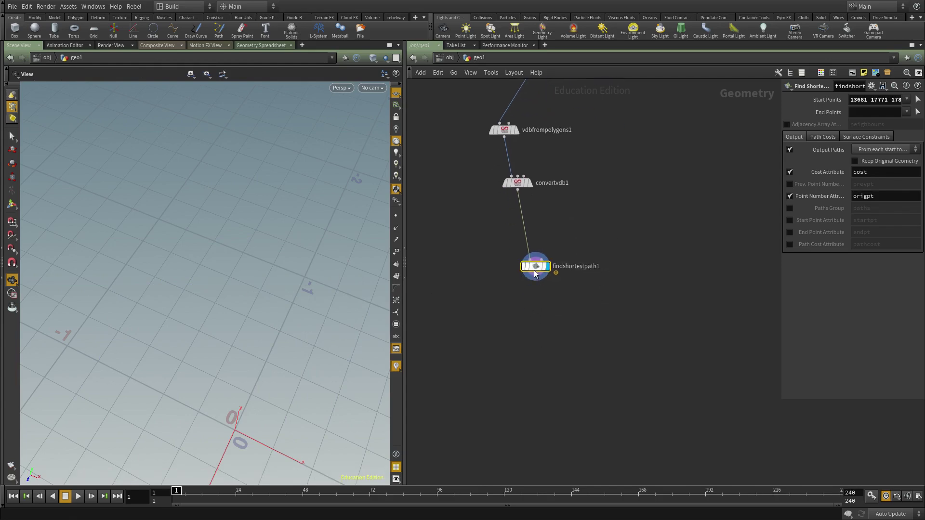
Pick the end points 9729, 9764, 9792 and 9885 on the rock's underside and inspect the generated paths
{"action": "mouse_move", "coordinate": [228, 275]}
{"action": "left_mouse_down"}
{"action": "mouse_move", "coordinate": [260, 326]}
{"action": "mouse_move", "coordinate": [241, 283]}
{"action": "left_mouse_up"}
{"action": "scroll", "coordinate": [287, 286], "scroll_direction": "up", "scroll_amount": 5}
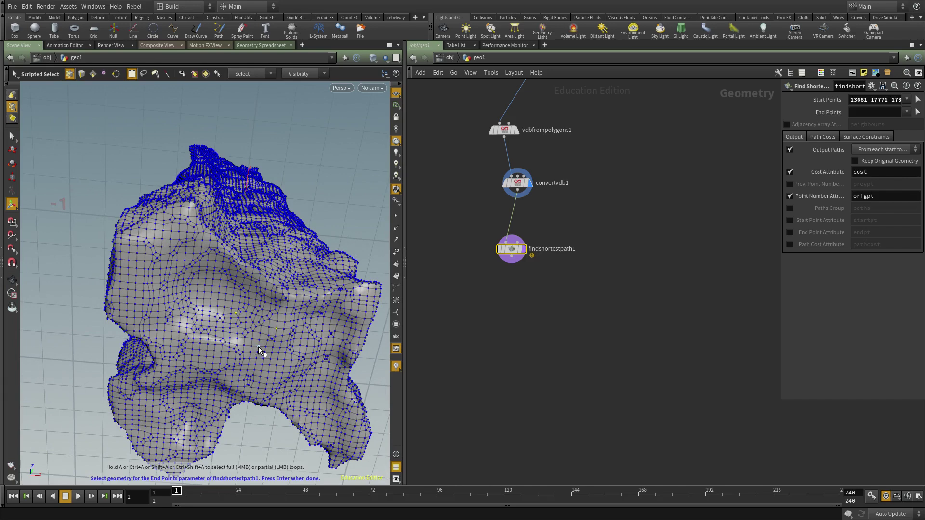
{"action": "key", "text": "Return"}
{"action": "left_click_drag", "start_coordinate": [273, 260], "coordinate": [211, 309]}
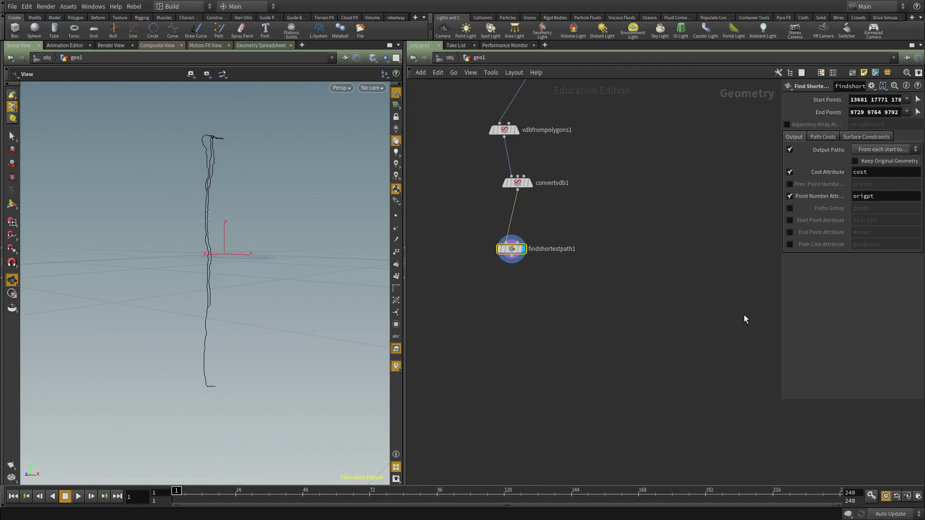
{"action": "left_click_drag", "start_coordinate": [780, 397], "coordinate": [674, 326]}
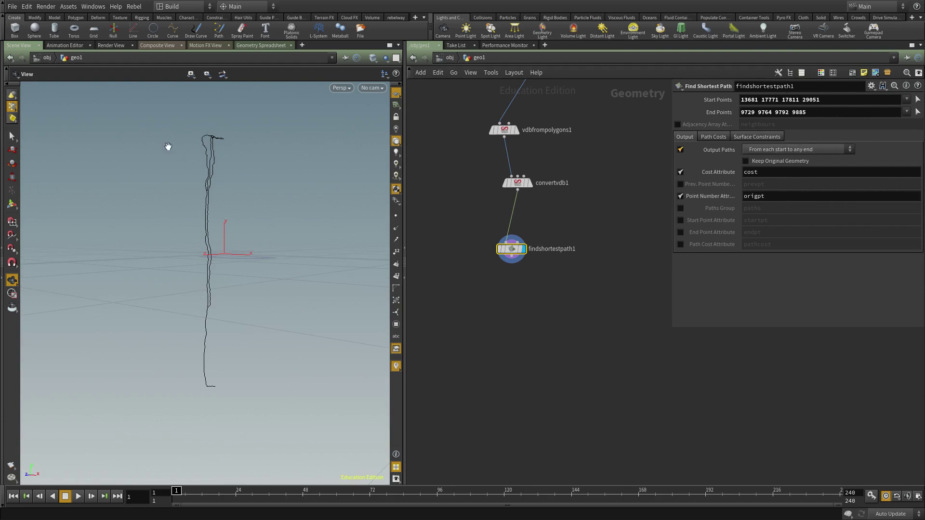
{"action": "left_click_drag", "start_coordinate": [232, 158], "coordinate": [239, 179]}
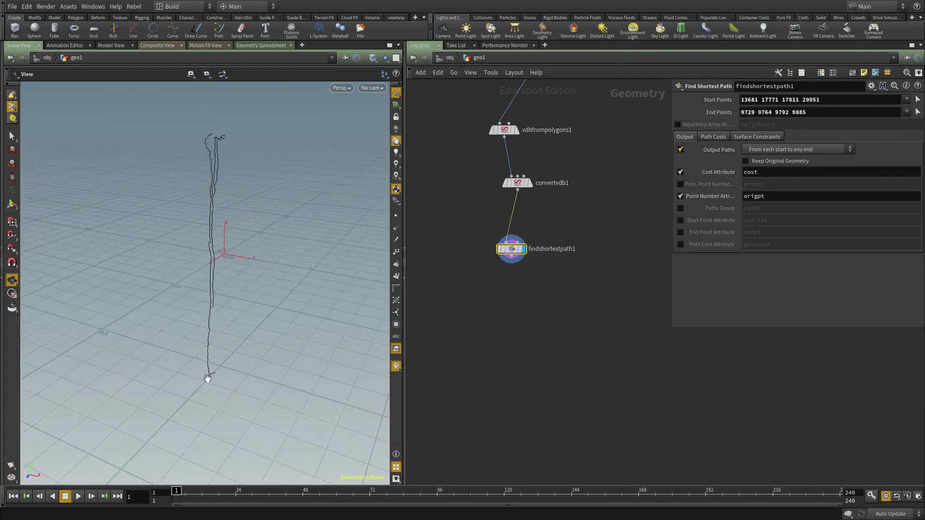
{"action": "left_click_drag", "start_coordinate": [210, 370], "coordinate": [228, 368]}
Try the output paths option "From any start to each end" and view the generated curves
{"action": "left_click", "coordinate": [800, 149]}
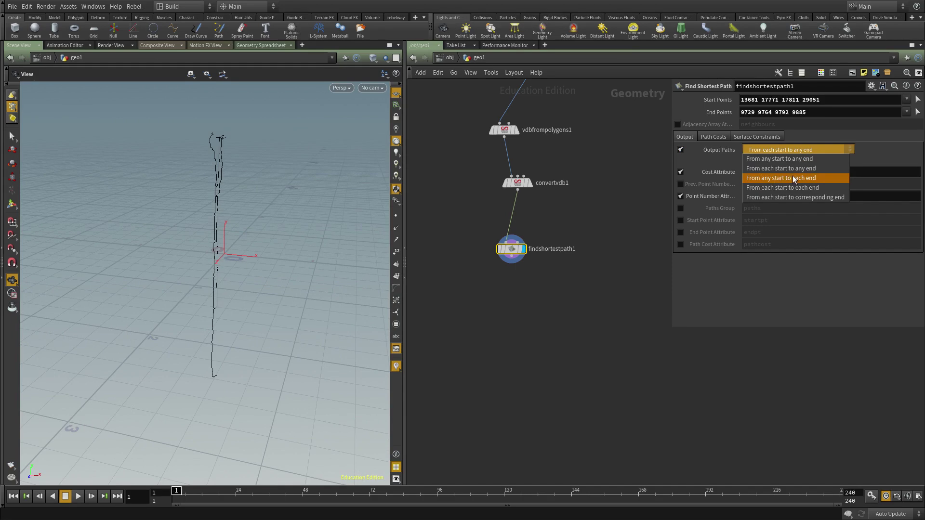
{"action": "left_click", "coordinate": [795, 177]}
{"action": "left_click_drag", "start_coordinate": [219, 190], "coordinate": [270, 202]}
Set the output paths to "From each start to each end" and inspect the curves from several sides
{"action": "left_click", "coordinate": [791, 150]}
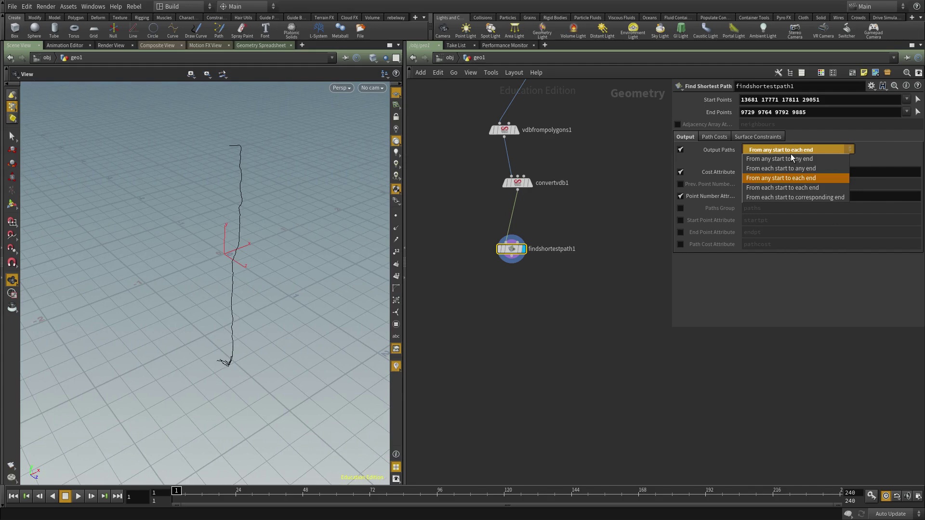
{"action": "left_click", "coordinate": [783, 187]}
{"action": "left_click_drag", "start_coordinate": [299, 214], "coordinate": [334, 229]}
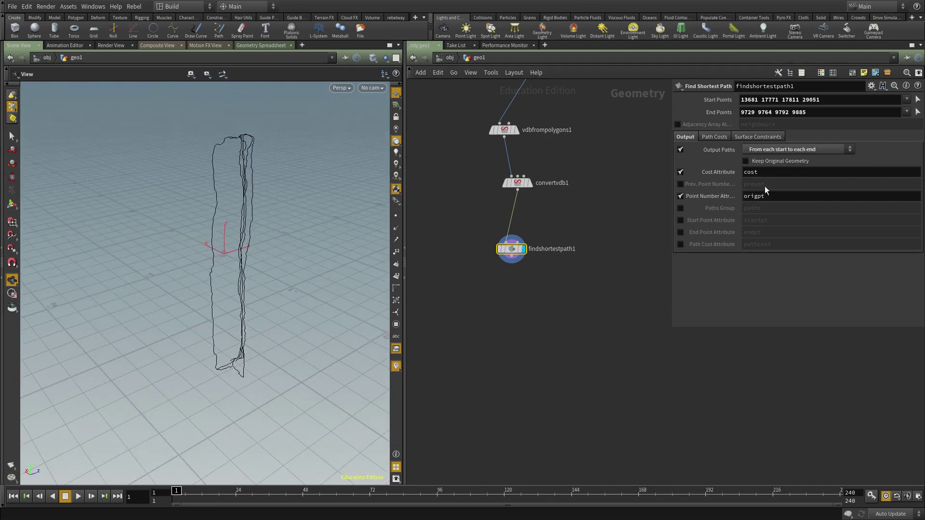
{"action": "left_click_drag", "start_coordinate": [241, 191], "coordinate": [407, 268]}
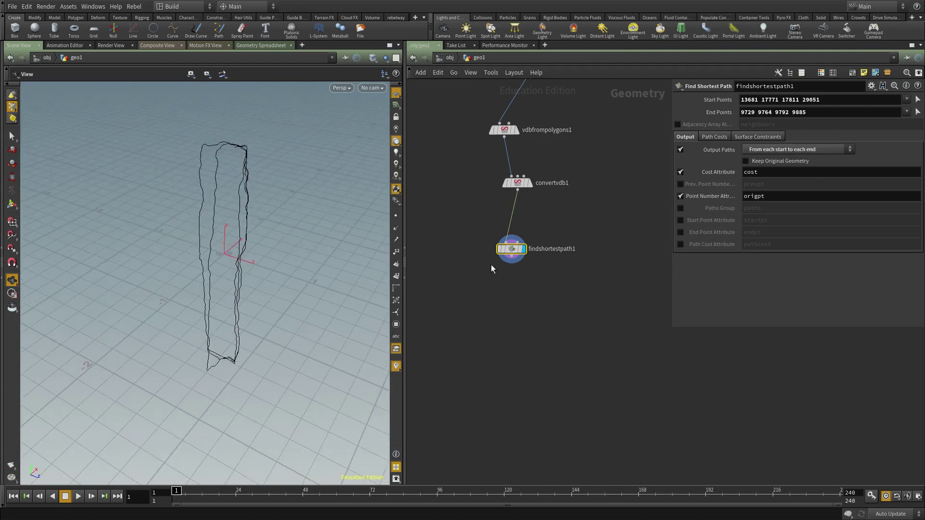
{"action": "left_click_drag", "start_coordinate": [355, 212], "coordinate": [563, 211]}
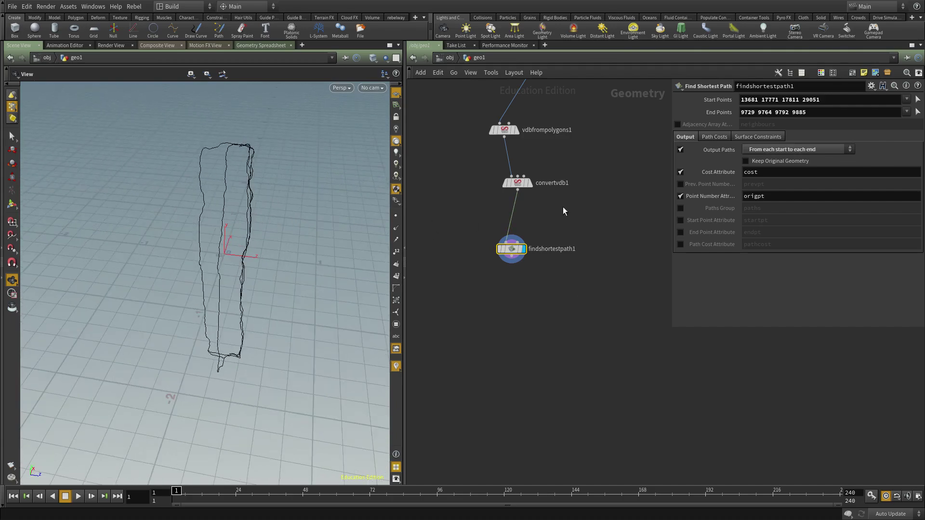
Overlay the convertvdb1 mesh as a template to compare the paths with the rock surface, and turn the template off
{"action": "left_click", "coordinate": [527, 184]}
{"action": "left_click_drag", "start_coordinate": [262, 212], "coordinate": [211, 210]}
{"action": "key", "text": "s"}
{"action": "key", "text": "3"}
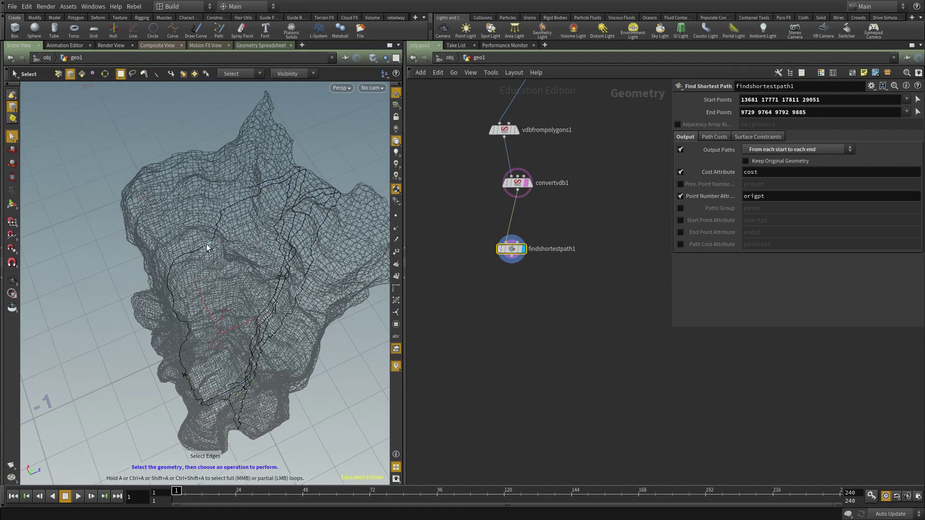
{"action": "left_click_drag", "start_coordinate": [206, 247], "coordinate": [193, 264], "text": "alt"}
{"action": "middle_click_drag", "start_coordinate": [550, 214], "coordinate": [532, 267]}
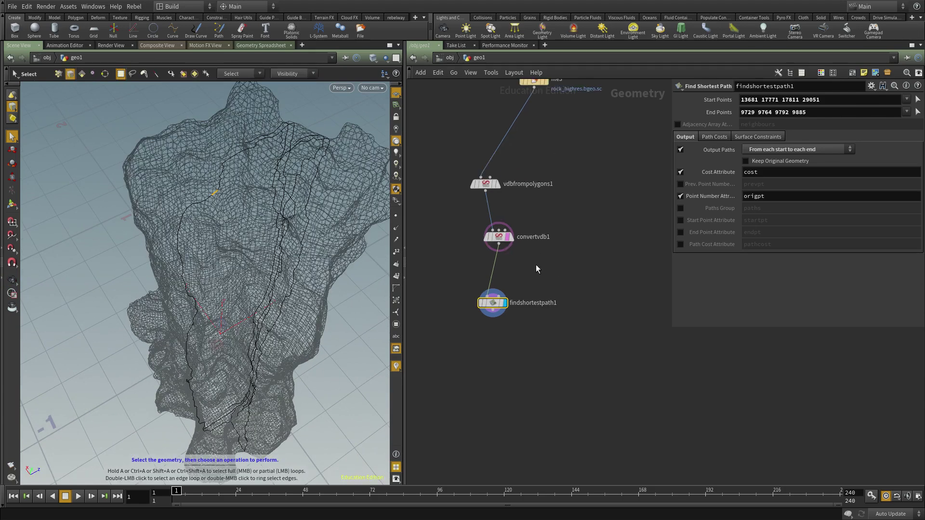
{"action": "left_click", "coordinate": [510, 238]}
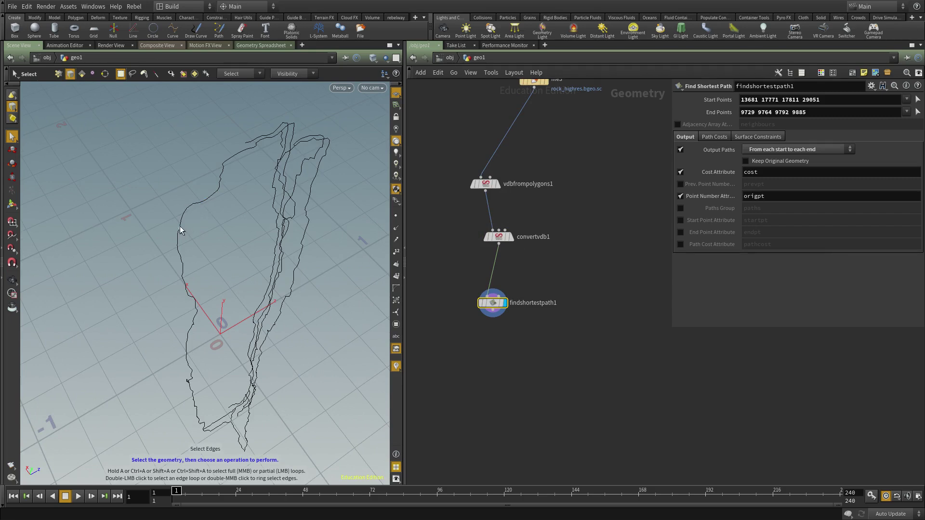
Select one long path curve as a primitive in the viewport and delete it with a Blast node after findshortestpath1
{"action": "middle_click_drag", "start_coordinate": [498, 339], "coordinate": [500, 307]}
{"action": "left_click", "coordinate": [499, 307]}
{"action": "right_click_drag", "start_coordinate": [209, 181], "coordinate": [203, 204], "text": "alt"}
{"action": "right_click", "coordinate": [16, 104]}
{"action": "left_click", "coordinate": [70, 128]}
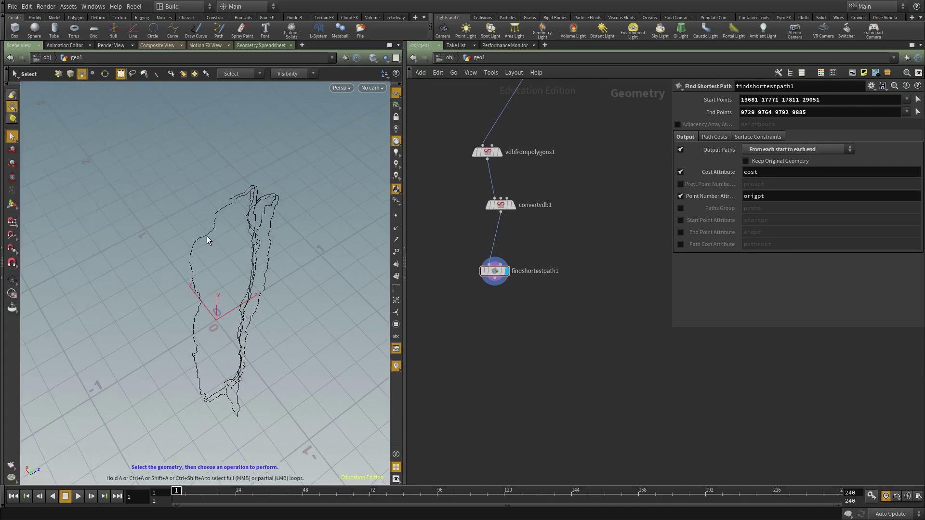
{"action": "left_click_drag", "start_coordinate": [205, 235], "coordinate": [242, 235]}
{"action": "key", "text": "s"}
{"action": "key", "text": "Tab"}
{"action": "type", "text": "bl"}
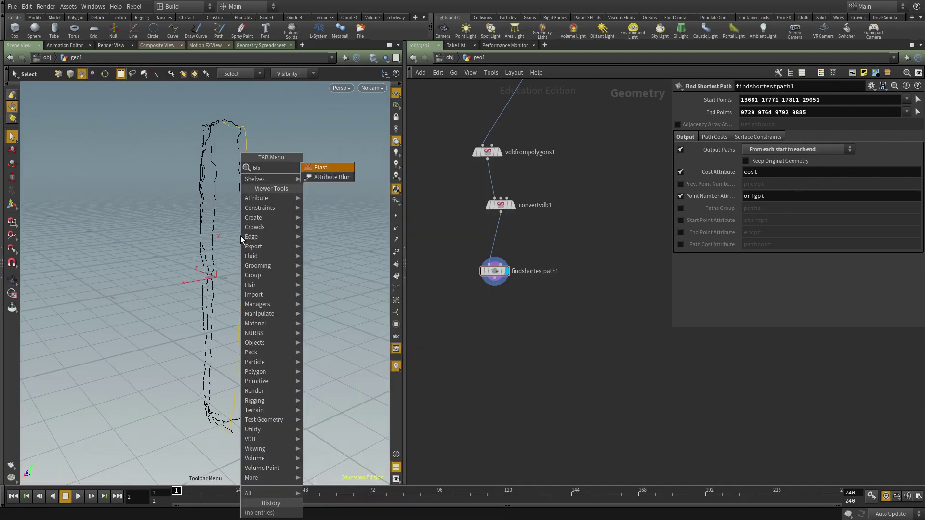
{"action": "type", "text": "as"}
{"action": "key", "text": "Return"}
{"action": "left_click_drag", "start_coordinate": [264, 309], "coordinate": [193, 321], "text": "alt"}
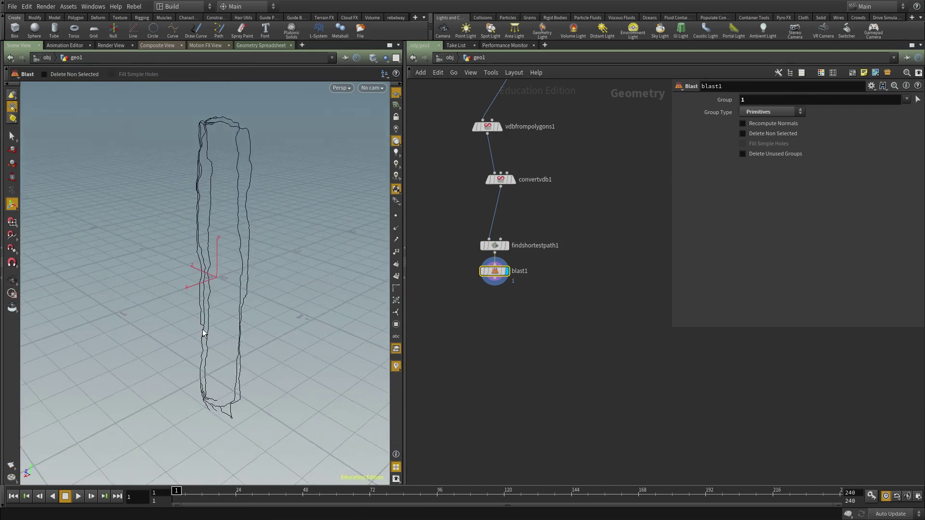
Make blast1 delete the non-selected primitives so that only the chosen path curve is kept
{"action": "middle_click_drag", "start_coordinate": [571, 293], "coordinate": [586, 333]}
{"action": "left_click_drag", "start_coordinate": [587, 333], "coordinate": [462, 277]}
{"action": "left_click_drag", "start_coordinate": [600, 361], "coordinate": [454, 306]}
{"action": "left_click", "coordinate": [742, 134]}
{"action": "middle_click_drag", "start_coordinate": [523, 378], "coordinate": [527, 315]}
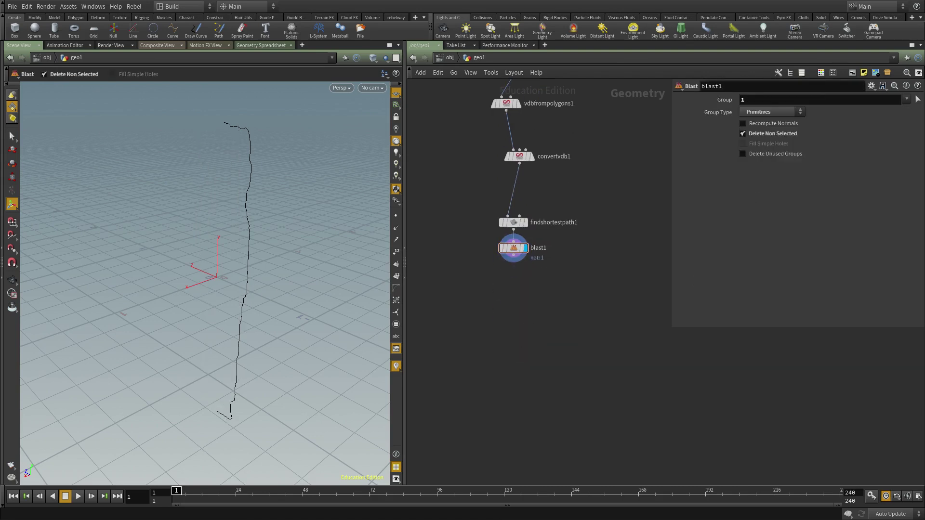
{"action": "scroll", "coordinate": [591, 194], "scroll_direction": "up", "scroll_amount": 2}
{"action": "middle_click_drag", "start_coordinate": [591, 194], "coordinate": [540, 263]}
{"action": "middle_click_drag", "start_coordinate": [498, 361], "coordinate": [585, 307]}
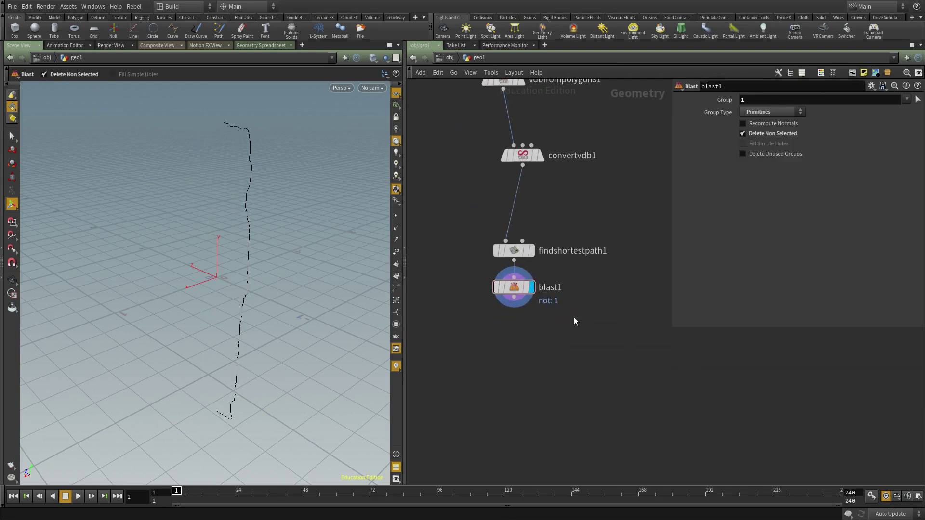
Add a Color node after blast1 and color the curve red by setting green and blue to 0
{"action": "key", "text": "Tab"}
{"action": "type", "text": "col"}
{"action": "key", "text": "Return"}
{"action": "left_click", "coordinate": [521, 383]}
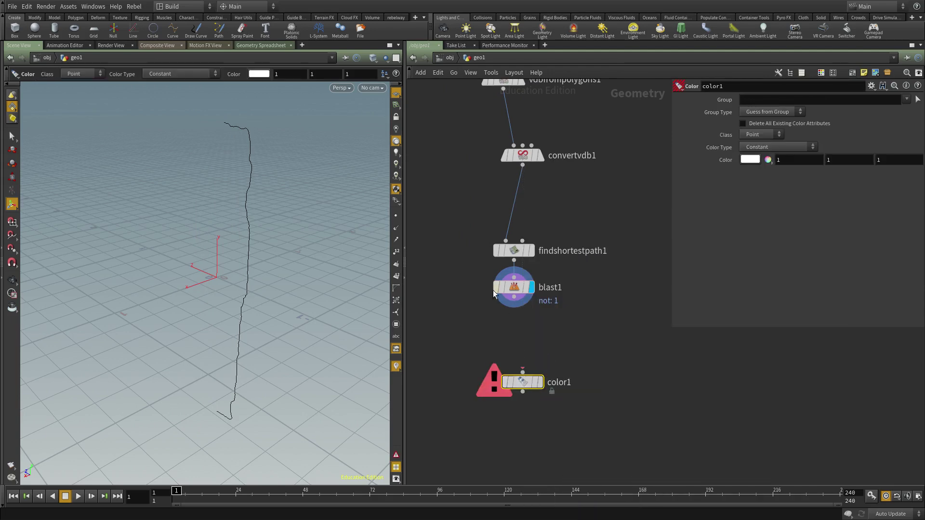
{"action": "left_click_drag", "start_coordinate": [507, 307], "coordinate": [523, 372]}
{"action": "left_click_drag", "start_coordinate": [838, 161], "coordinate": [806, 169]}
{"action": "type", "text": "0"}
{"action": "key", "text": "Tab"}
{"action": "type", "text": "0"}
{"action": "key", "text": "Return"}
Duplicate the Color node, feed the copy from convertvdb1, and set its color to black (0, 0, 0)
{"action": "scroll", "coordinate": [627, 314], "scroll_direction": "down", "scroll_amount": 2}
{"action": "key", "text": "ctrl+c"}
{"action": "key", "text": "ctrl+v"}
{"action": "left_click_drag", "start_coordinate": [559, 225], "coordinate": [486, 348]}
{"action": "left_click", "coordinate": [799, 159]}
{"action": "type", "text": "0"}
{"action": "key", "text": "Return"}
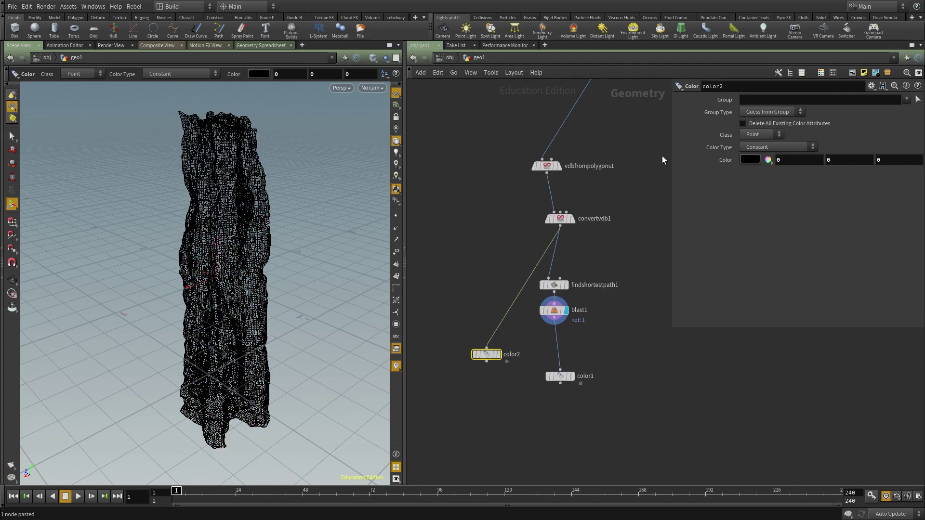
Insert an Attribute Wrangle after convertvdb1, ahead of both findshortestpath1 and color2
{"action": "key", "text": "Tab"}
{"action": "type", "text": "w"}
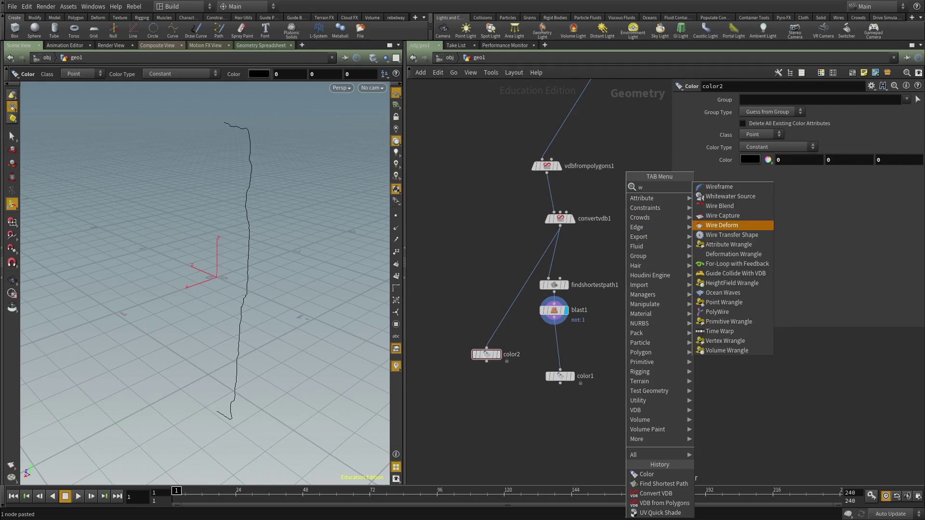
{"action": "key", "text": "Escape"}
{"action": "key", "text": "Tab"}
{"action": "type", "text": "wr"}
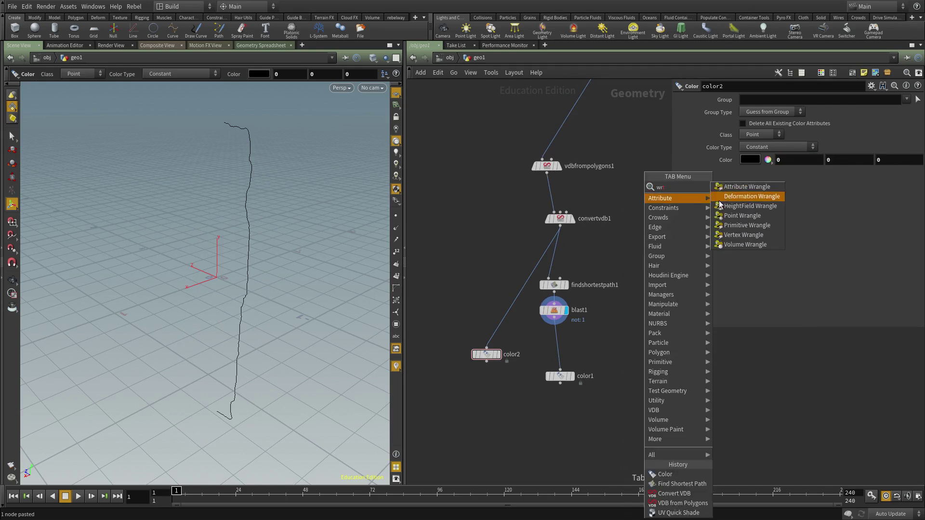
{"action": "left_click", "coordinate": [767, 187]}
{"action": "left_click", "coordinate": [597, 236]}
{"action": "scroll", "coordinate": [513, 257], "scroll_direction": "up", "scroll_amount": 2}
{"action": "left_click_drag", "start_coordinate": [628, 249], "coordinate": [569, 278]}
{"action": "left_click", "coordinate": [639, 303]}
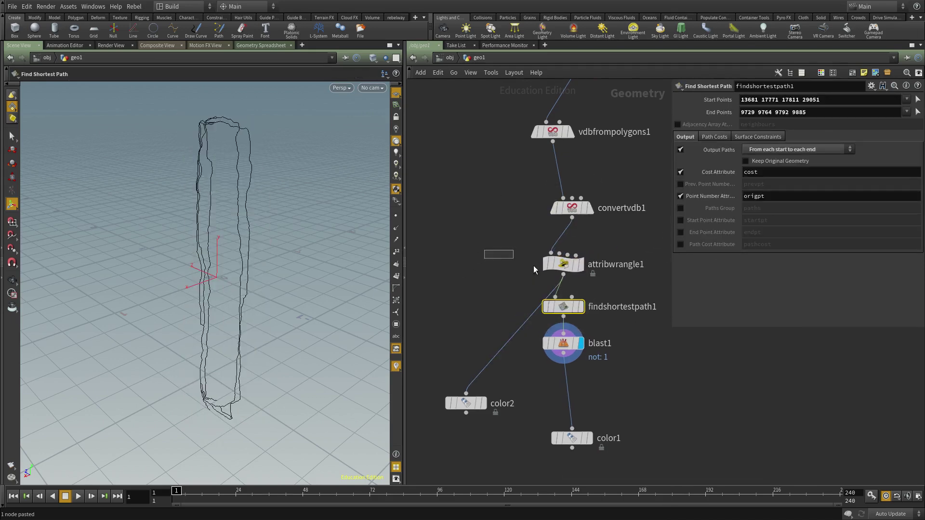
{"action": "left_click", "coordinate": [564, 263]}
{"action": "left_click", "coordinate": [723, 184]}
{"action": "type", "text": "i@origpt = @ptnum;"}
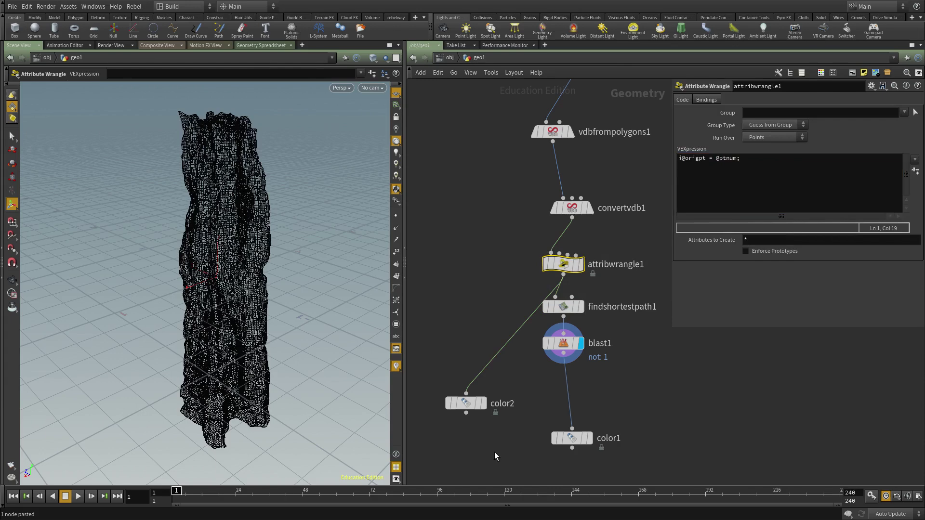
Display the black color2 mesh and place an Attribute Copy node below the two Color nodes
{"action": "left_click", "coordinate": [494, 452]}
{"action": "middle_click_drag", "start_coordinate": [494, 452], "coordinate": [514, 372]}
{"action": "left_click", "coordinate": [610, 358]}
{"action": "middle_click_drag", "start_coordinate": [533, 445], "coordinate": [548, 385]}
{"action": "left_click", "coordinate": [520, 262]}
{"action": "middle_click_drag", "start_coordinate": [433, 371], "coordinate": [447, 331]}
{"action": "key", "text": "Tab"}
{"action": "type", "text": "copy"}
{"action": "key", "text": "Down"}
{"action": "key", "text": "Down"}
{"action": "key", "text": "Down"}
{"action": "key", "text": "Return"}
{"action": "left_click", "coordinate": [487, 399]}
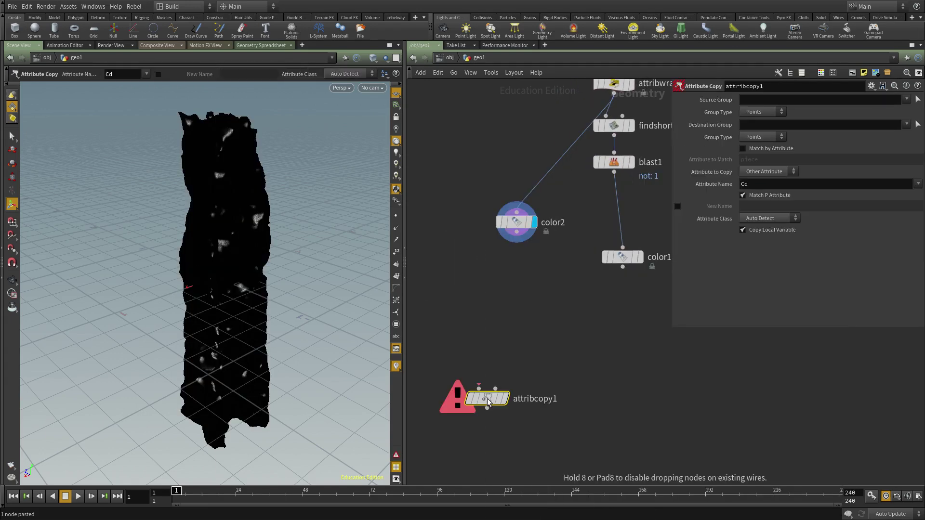
Connect color2 to the first and color1 to the second input of attribcopy1, and display its result
{"action": "left_click_drag", "start_coordinate": [517, 233], "coordinate": [479, 383]}
{"action": "left_click_drag", "start_coordinate": [623, 268], "coordinate": [495, 387]}
{"action": "left_click", "coordinate": [506, 399]}
{"action": "middle_click_drag", "start_coordinate": [470, 341], "coordinate": [473, 293]}
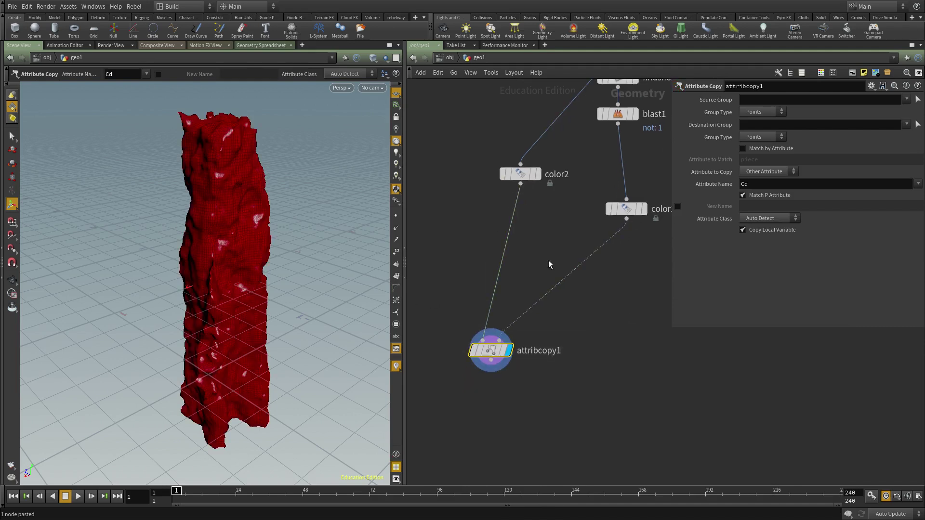
Set attribcopy1 to copy Color and match by the attribute origpt, and inspect the colored path on the rock
{"action": "left_click", "coordinate": [768, 172]}
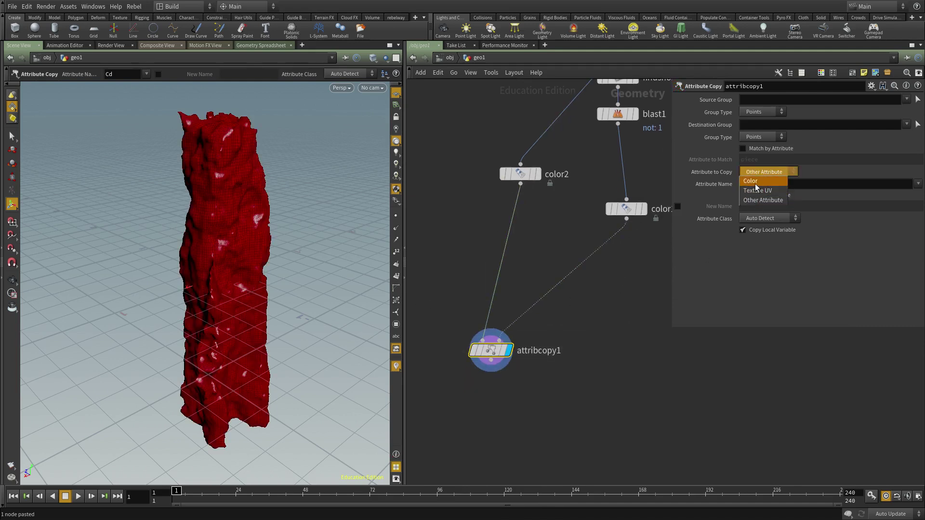
{"action": "left_click", "coordinate": [756, 183]}
{"action": "left_click", "coordinate": [752, 149]}
{"action": "left_click", "coordinate": [779, 171]}
{"action": "left_click", "coordinate": [770, 158]}
{"action": "double_click", "coordinate": [770, 158]}
{"action": "type", "text": "origpt"}
{"action": "key", "text": "Return"}
{"action": "left_click_drag", "start_coordinate": [275, 350], "coordinate": [427, 353], "text": "alt"}
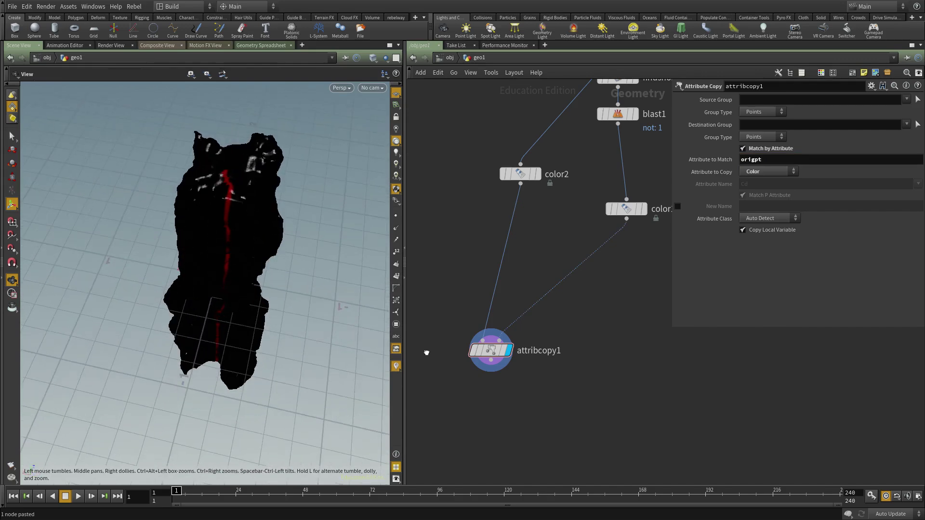
{"action": "middle_click_drag", "start_coordinate": [585, 411], "coordinate": [600, 359]}
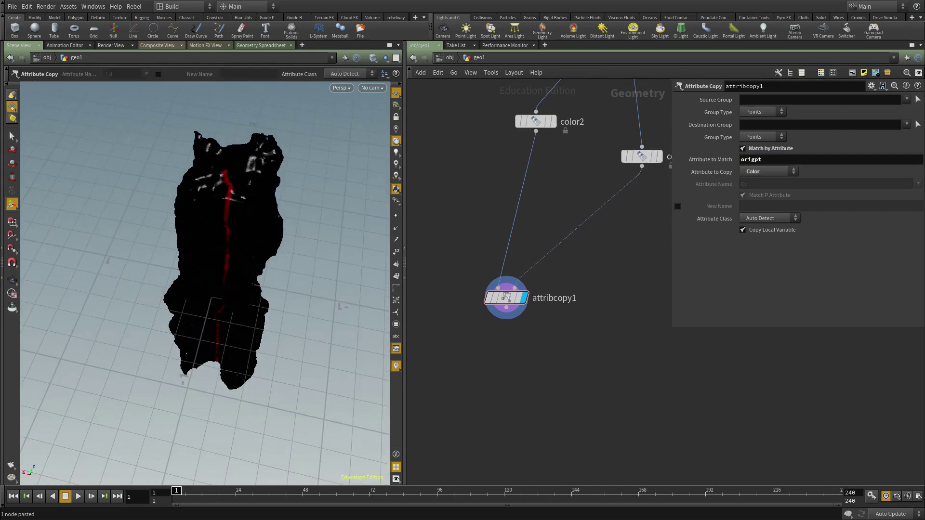
{"action": "key", "text": "Tab"}
{"action": "type", "text": "groupe"}
{"action": "key", "text": "Return"}
{"action": "left_click", "coordinate": [547, 356]}
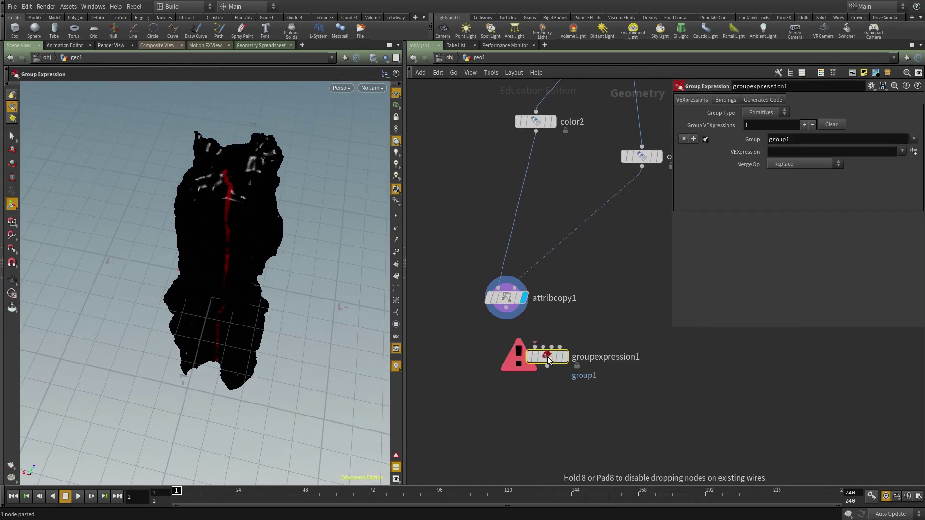
{"action": "left_click_drag", "start_coordinate": [535, 347], "coordinate": [506, 308]}
{"action": "left_click", "coordinate": [809, 152]}
{"action": "type", "text": "@Cd.x>"}
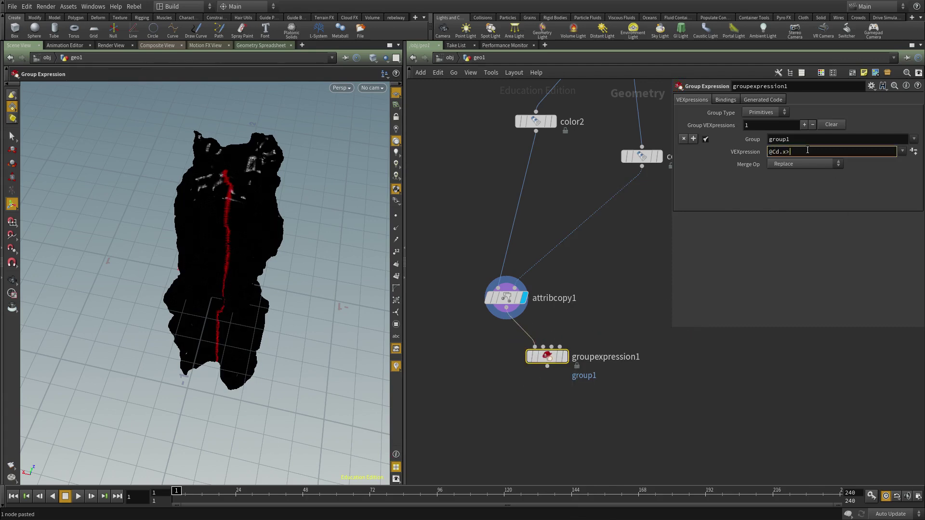
{"action": "type", "text": "0.8"}
{"action": "key", "text": "Return"}
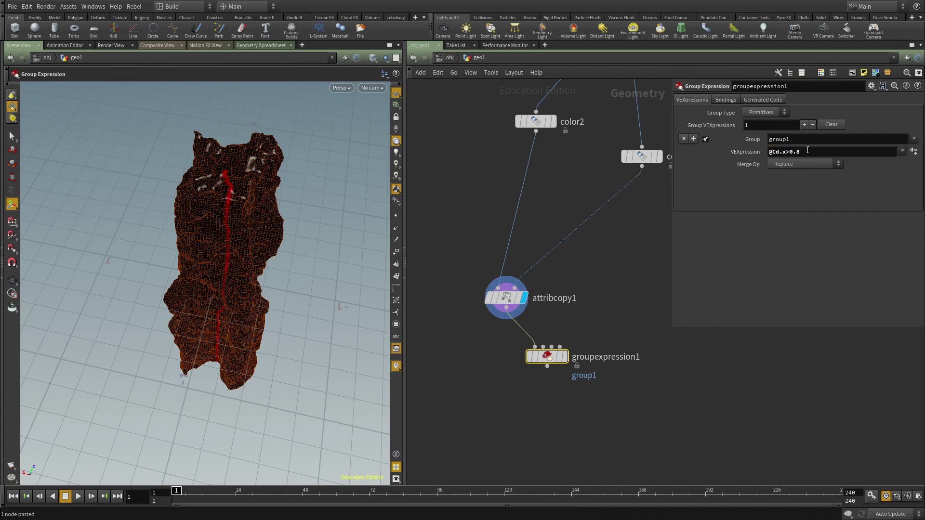
Name the expression group edge_sel, set its group type to Points, and align the node below attribcopy1
{"action": "double_click", "coordinate": [780, 139]}
{"action": "type", "text": "e"}
{"action": "mouse_move", "coordinate": [543, 128]}
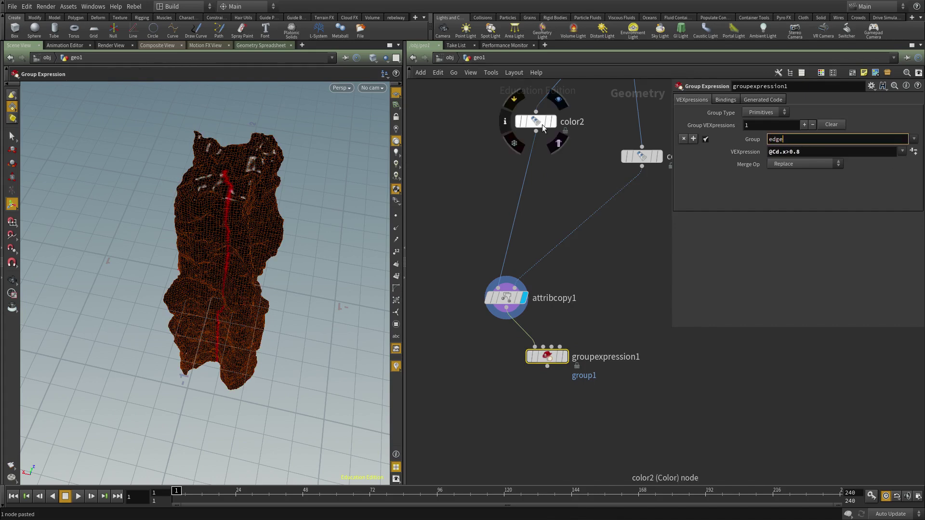
{"action": "key", "text": "Return"}
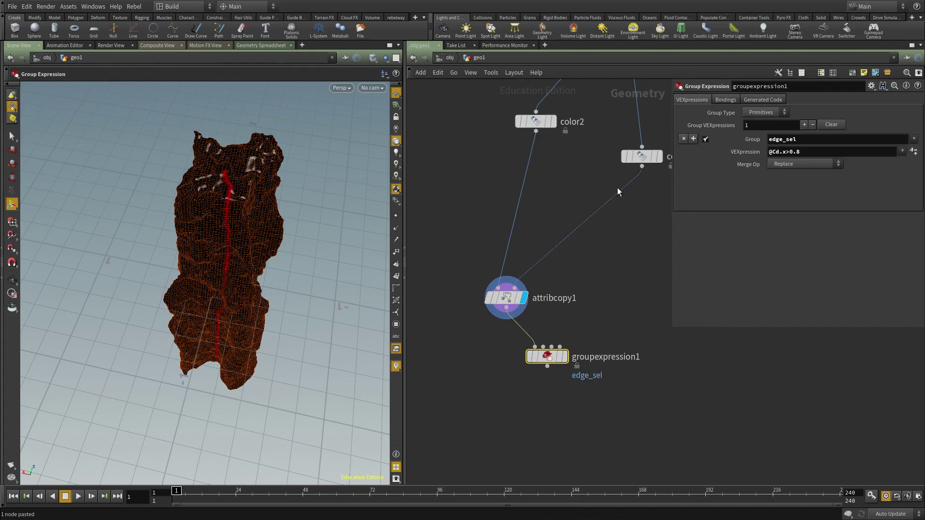
{"action": "left_click", "coordinate": [762, 110]}
{"action": "left_click", "coordinate": [758, 132]}
{"action": "middle_click_drag", "start_coordinate": [567, 410], "coordinate": [546, 302]}
{"action": "key", "text": "l"}
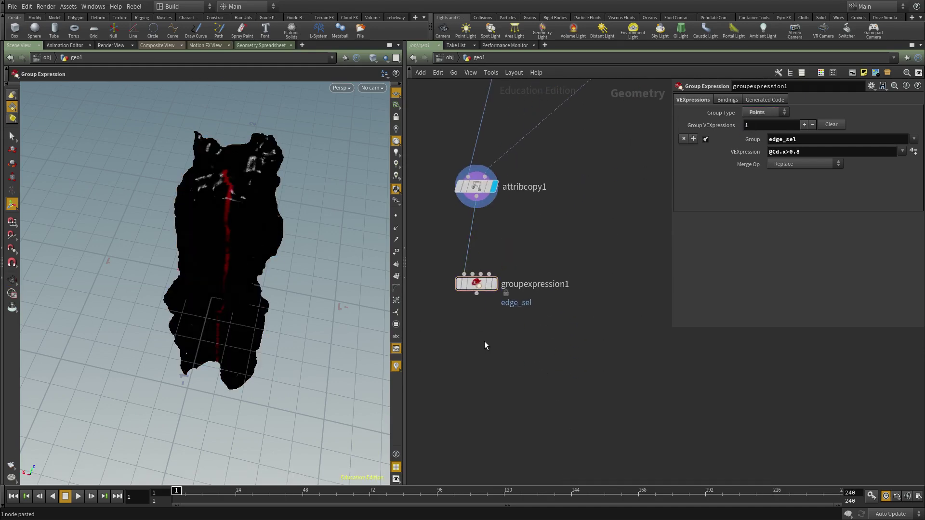
Add a Group Promote node after groupexpression1, converting from Points to Edges
{"action": "left_click", "coordinate": [484, 341]}
{"action": "key", "text": "Tab"}
{"action": "type", "text": "promot"}
{"action": "key", "text": "Down"}
{"action": "key", "text": "Return"}
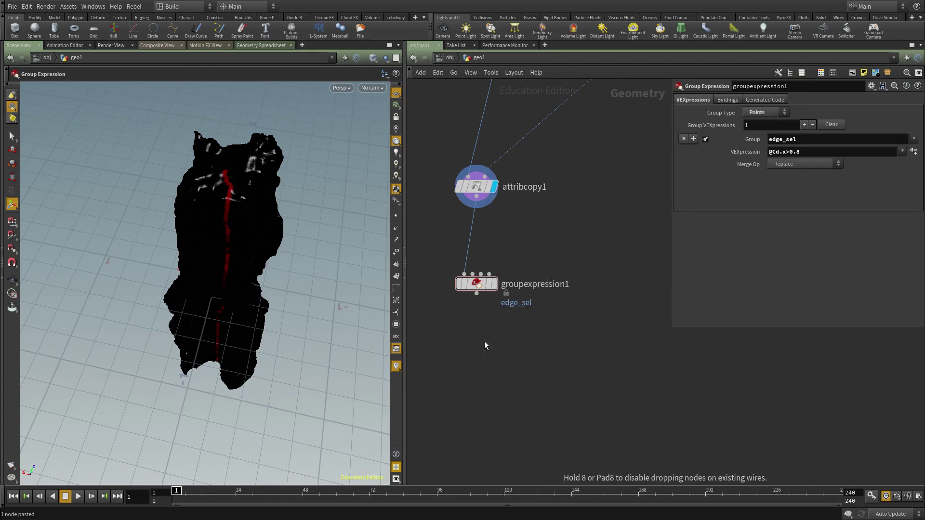
{"action": "left_click", "coordinate": [484, 341]}
{"action": "left_click", "coordinate": [782, 154]}
{"action": "left_click", "coordinate": [852, 124]}
{"action": "left_click", "coordinate": [842, 152]}
{"action": "left_click_drag", "start_coordinate": [483, 320], "coordinate": [484, 331]}
Rename the group in groupexpression1 to seams and enter seams as the group in grouppromote1
{"action": "left_click_drag", "start_coordinate": [554, 298], "coordinate": [448, 276]}
{"action": "left_click_drag", "start_coordinate": [815, 141], "coordinate": [470, 128]}
{"action": "type", "text": "seams"}
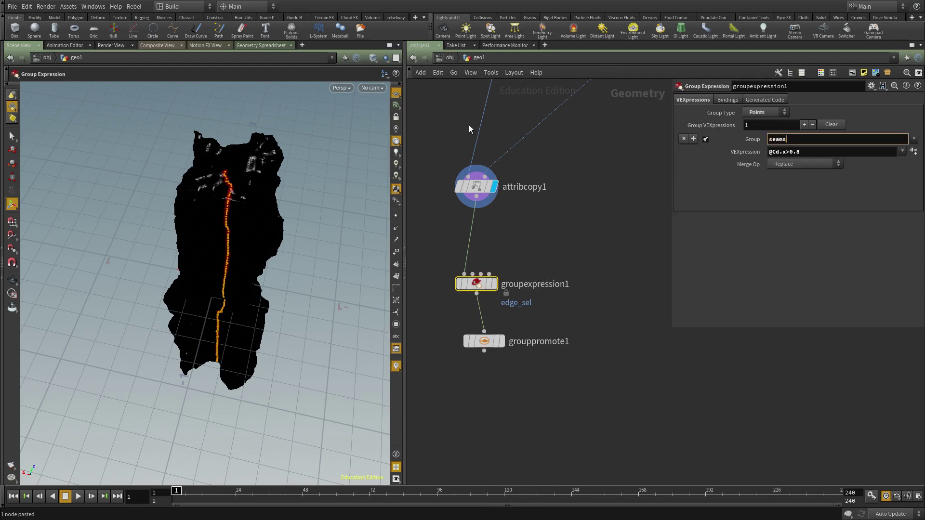
{"action": "key", "text": "Return"}
{"action": "left_click", "coordinate": [485, 341]}
{"action": "left_click", "coordinate": [795, 136]}
{"action": "type", "text": "seams"}
{"action": "key", "text": "Return"}
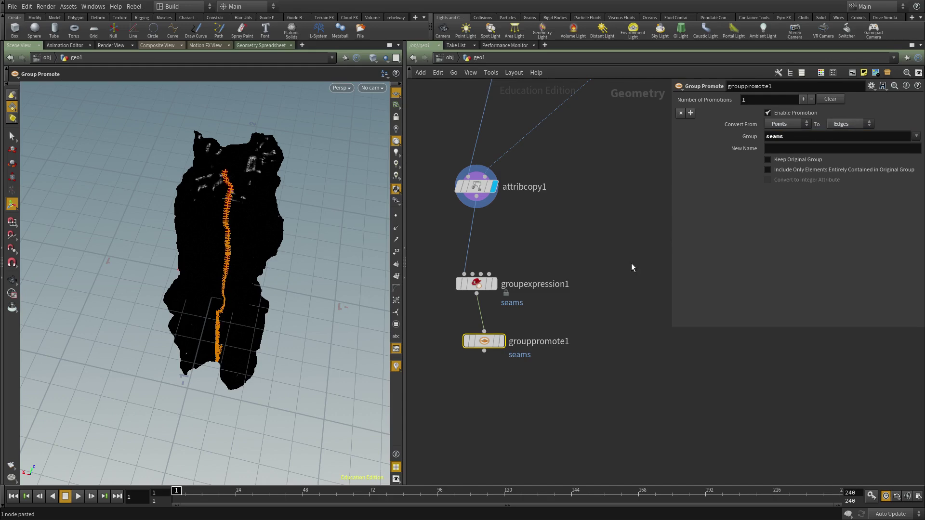
Limit the promoted group to elements entirely contained in the original group, and check the seam on the rock
{"action": "left_click", "coordinate": [807, 170]}
{"action": "key", "text": "Escape"}
{"action": "left_click_drag", "start_coordinate": [221, 239], "coordinate": [254, 270]}
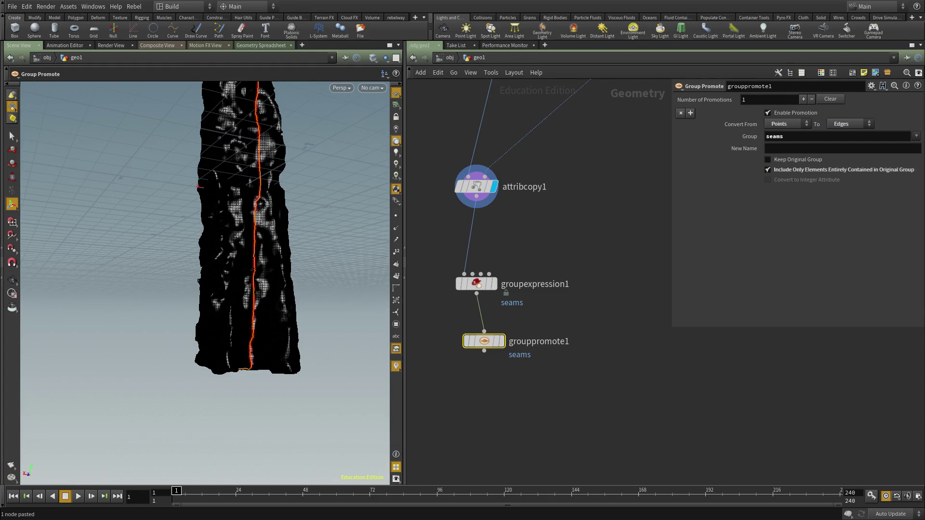
Add a UV Pelt node after grouppromote1 and display it
{"action": "middle_click_drag", "start_coordinate": [539, 436], "coordinate": [554, 359]}
{"action": "left_click", "coordinate": [517, 262]}
{"action": "middle_click_drag", "start_coordinate": [558, 293], "coordinate": [592, 244]}
{"action": "key", "text": "Tab"}
{"action": "type", "text": "uvp"}
{"action": "key", "text": "Return"}
{"action": "key", "text": "Return"}
{"action": "left_click_drag", "start_coordinate": [534, 223], "coordinate": [527, 287]}
{"action": "left_click", "coordinate": [551, 296]}
{"action": "middle_click_drag", "start_coordinate": [603, 275], "coordinate": [592, 309]}
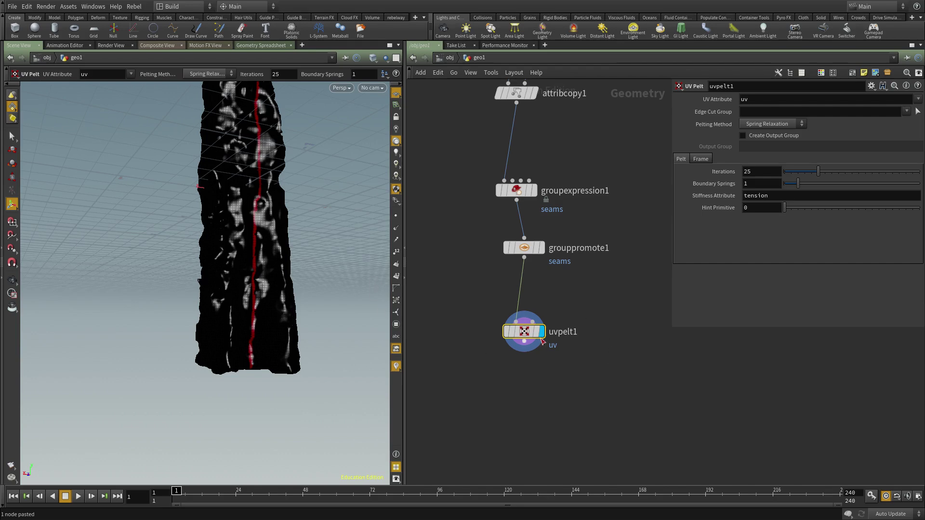
Look over the seam on the rock and set the UV Pelt's edge cut group to seams
{"action": "left_click_drag", "start_coordinate": [294, 276], "coordinate": [250, 337], "text": "alt"}
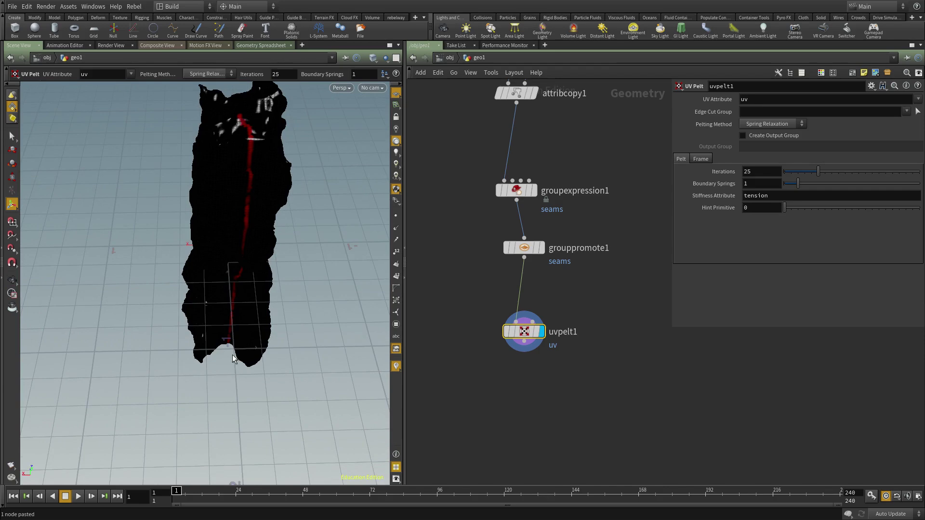
{"action": "key", "text": "Escape"}
{"action": "left_click_drag", "start_coordinate": [231, 335], "coordinate": [237, 279]}
{"action": "key", "text": "Return"}
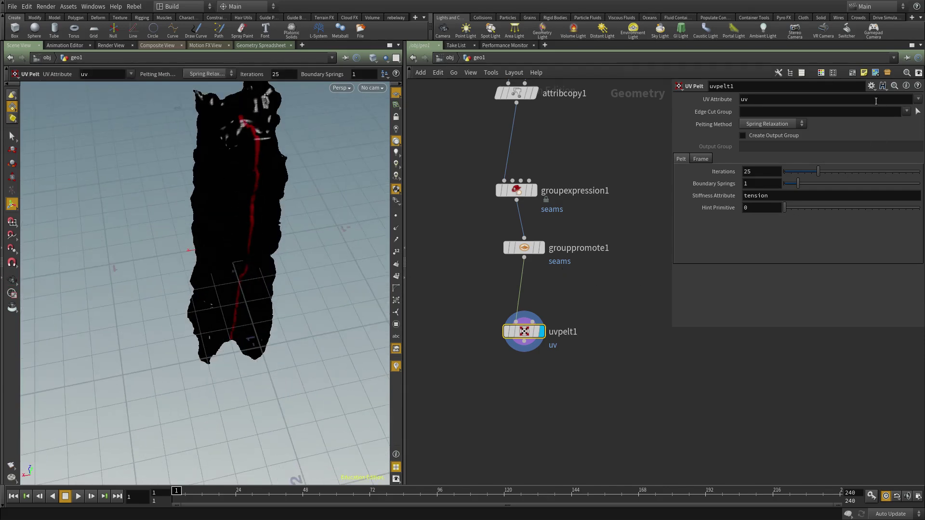
{"action": "left_click", "coordinate": [907, 112]}
{"action": "left_click", "coordinate": [837, 144]}
Set the pelt's Iterations to 3500 and Boundary Springs to 10, and view the result in the UV view
{"action": "middle_click_drag", "start_coordinate": [586, 383], "coordinate": [591, 343]}
{"action": "type", "text": "3500"}
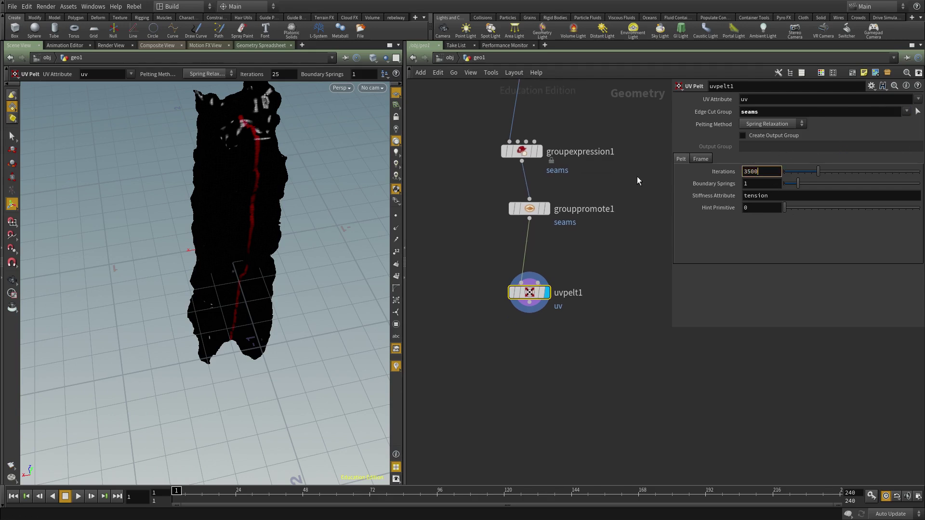
{"action": "key", "text": "Return"}
{"action": "type", "text": "00"}
{"action": "middle_click_drag", "start_coordinate": [540, 377], "coordinate": [540, 378]}
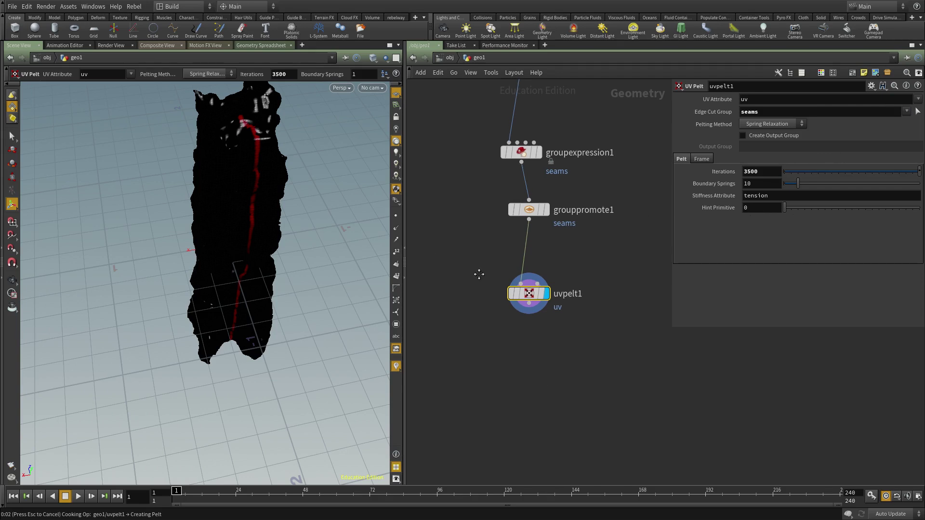
{"action": "middle_click_drag", "start_coordinate": [477, 271], "coordinate": [470, 288]}
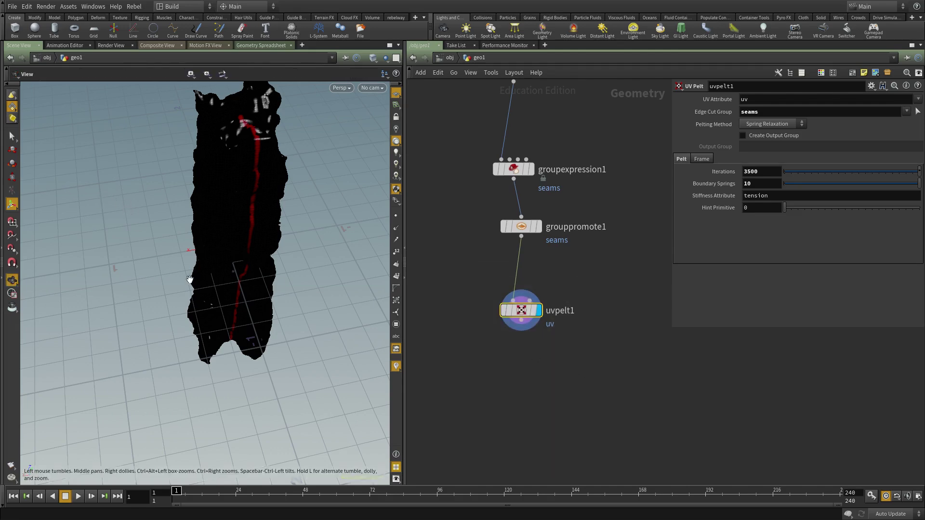
{"action": "key", "text": "space+5"}
{"action": "right_click_drag", "start_coordinate": [190, 279], "coordinate": [205, 216], "text": "alt"}
{"action": "middle_click_drag", "start_coordinate": [255, 290], "coordinate": [217, 293], "text": "alt"}
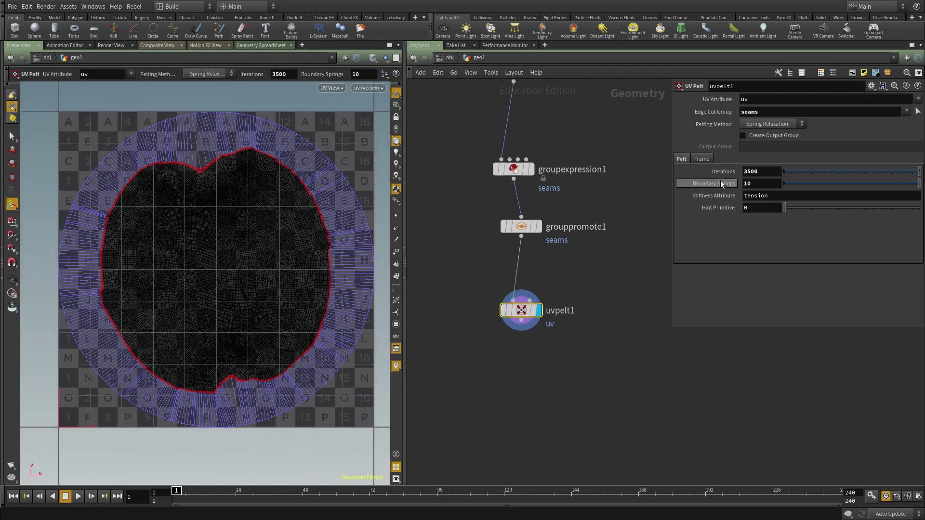
Try a Boundary Springs value of 1 on the pelt and set it to 15
{"action": "double_click", "coordinate": [748, 184]}
{"action": "type", "text": "1"}
{"action": "key", "text": "Return"}
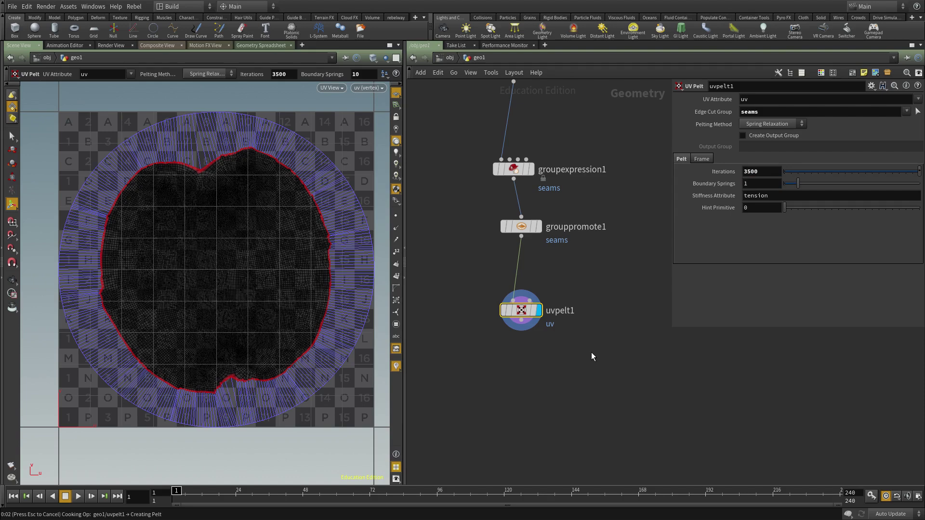
{"action": "left_click", "coordinate": [761, 184]}
{"action": "type", "text": "5"}
{"action": "key", "text": "Return"}
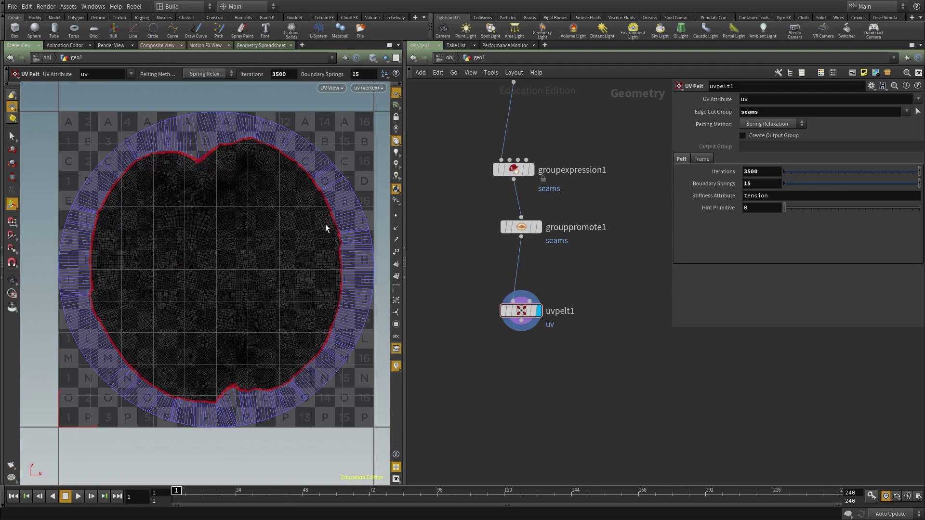
Set the pelt's Iterations to 4500 and inspect the unwrapped mesh in the UV view
{"action": "left_click_drag", "start_coordinate": [748, 172], "coordinate": [736, 171]}
{"action": "type", "text": "4"}
{"action": "key", "text": "Return"}
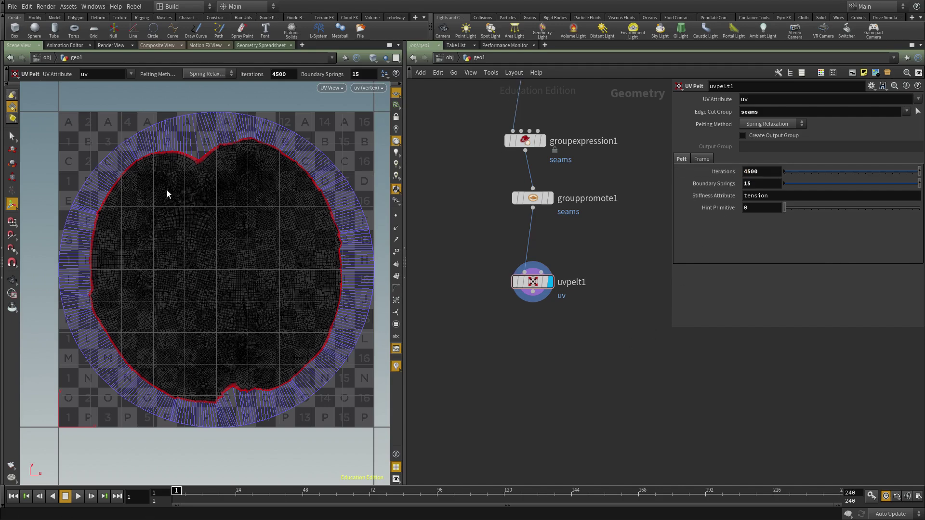
{"action": "right_click_drag", "start_coordinate": [197, 216], "coordinate": [161, 256], "text": "alt"}
{"action": "middle_click_drag", "start_coordinate": [161, 256], "coordinate": [244, 299], "text": "alt"}
{"action": "right_click_drag", "start_coordinate": [255, 293], "coordinate": [157, 326], "text": "alt"}
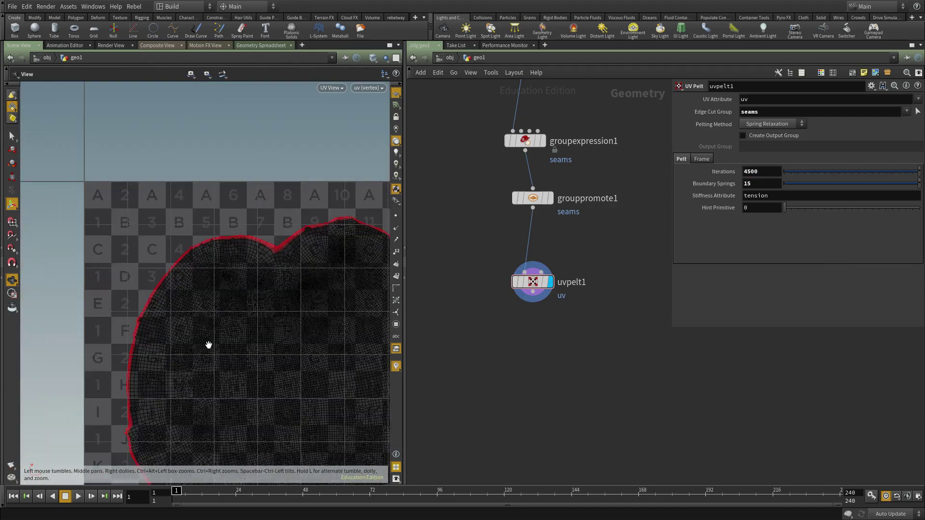
{"action": "middle_click_drag", "start_coordinate": [157, 326], "coordinate": [178, 289], "text": "alt"}
{"action": "right_click_drag", "start_coordinate": [179, 289], "coordinate": [197, 251], "text": "alt"}
Add a UV Layout node after uvpelt1 and display its packed result in the UV view
{"action": "key", "text": "Return"}
{"action": "key", "text": "Tab"}
{"action": "type", "text": "layout"}
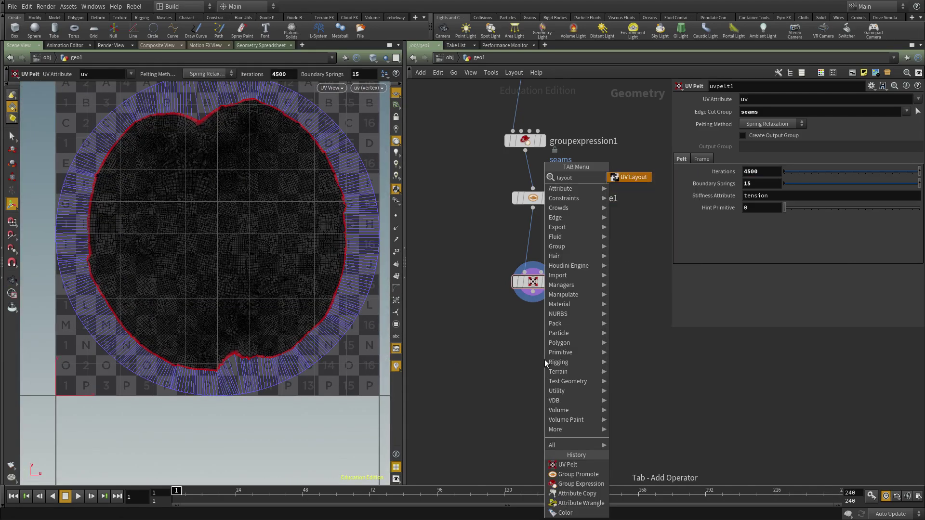
{"action": "key", "text": "Return"}
{"action": "left_click_drag", "start_coordinate": [544, 360], "coordinate": [546, 341]}
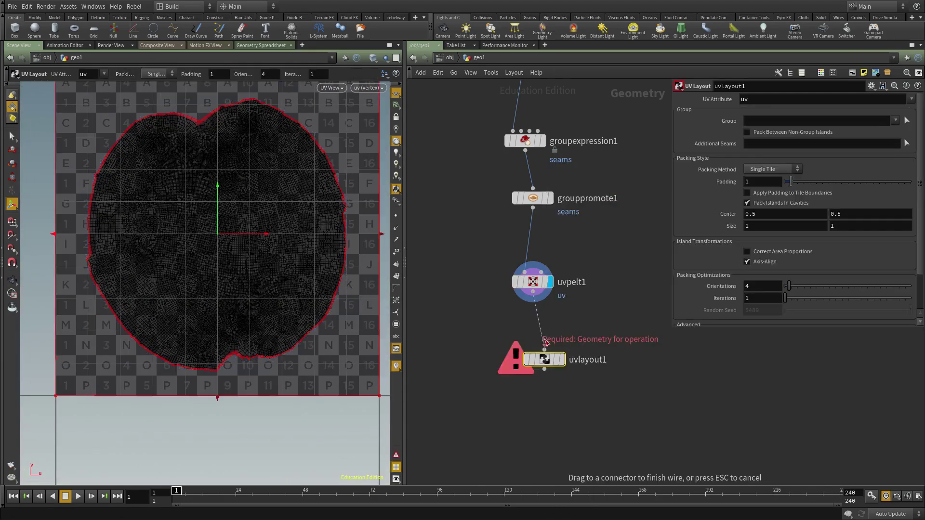
{"action": "key", "text": "r"}
{"action": "middle_click_drag", "start_coordinate": [523, 402], "coordinate": [531, 377]}
{"action": "scroll", "coordinate": [224, 225], "scroll_direction": "down", "scroll_amount": 2}
{"action": "middle_click_drag", "start_coordinate": [152, 103], "coordinate": [150, 138], "text": "alt"}
{"action": "middle_click_drag", "start_coordinate": [607, 402], "coordinate": [594, 375]}
{"action": "left_click_drag", "start_coordinate": [541, 309], "coordinate": [533, 293]}
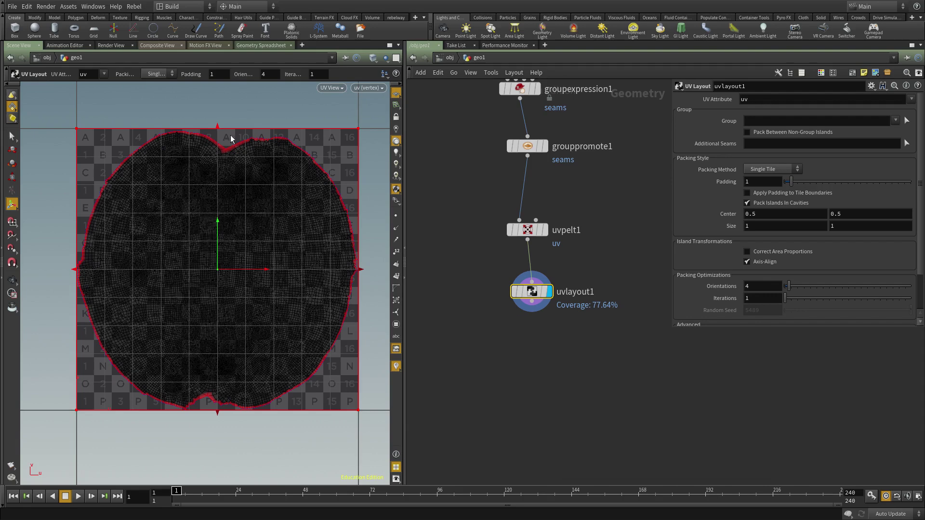
Return to the perspective view and inspect the unwrapped rock with wireframe shading switched on and off
{"action": "left_click_drag", "start_coordinate": [614, 346], "coordinate": [495, 258]}
{"action": "key", "text": "space+1"}
{"action": "key", "text": "Escape"}
{"action": "left_click", "coordinate": [397, 189]}
{"action": "key", "text": "w"}
{"action": "key", "text": "w"}
{"action": "left_click_drag", "start_coordinate": [273, 235], "coordinate": [209, 258]}
{"action": "key", "text": "w"}
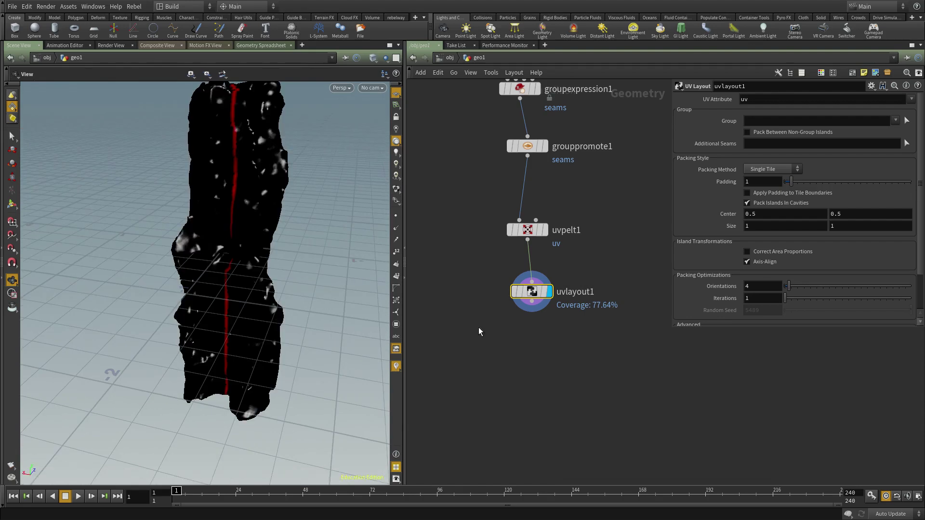
Add an Attribute Delete node and wire it after uvlayout1
{"action": "middle_click_drag", "start_coordinate": [567, 356], "coordinate": [565, 314]}
{"action": "key", "text": "Tab"}
{"action": "type", "text": "delete"}
{"action": "key", "text": "Down"}
{"action": "key", "text": "Down"}
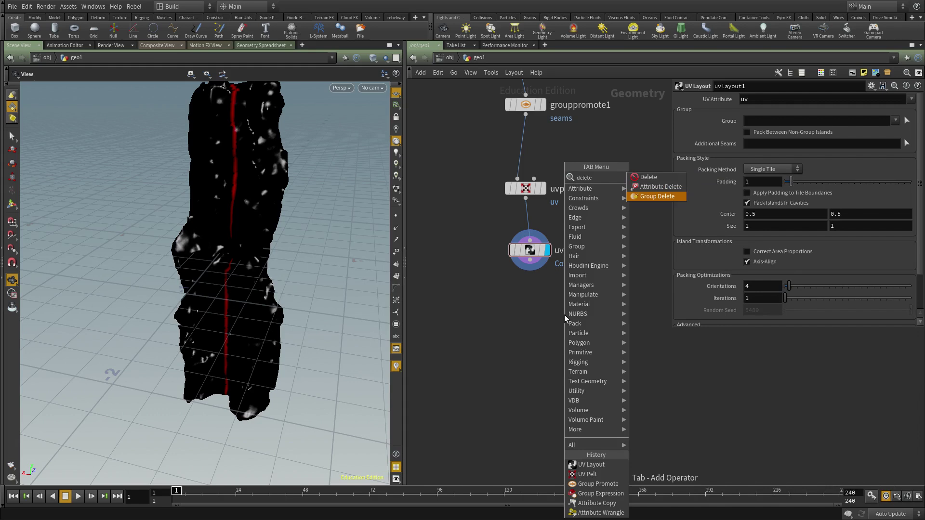
{"action": "key", "text": "Up"}
{"action": "key", "text": "Return"}
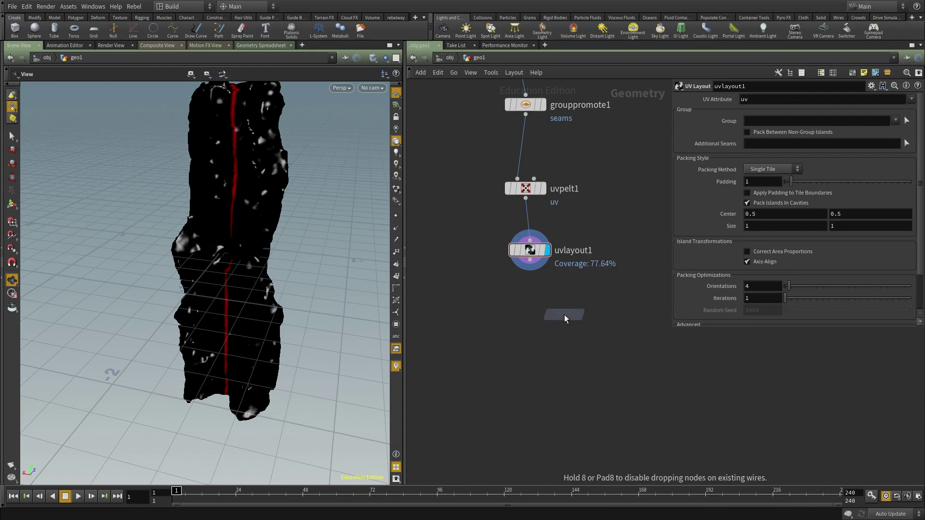
{"action": "left_click", "coordinate": [565, 314]}
{"action": "left_click", "coordinate": [530, 260]}
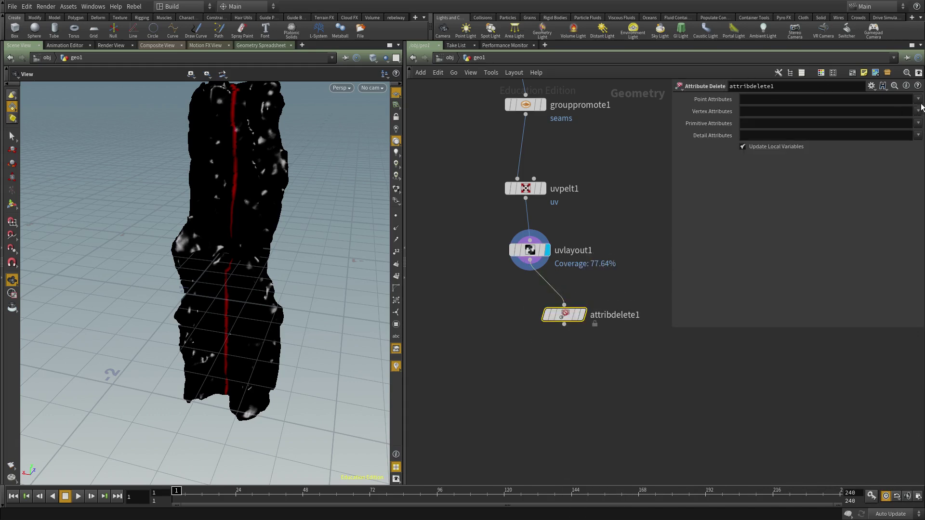
Set the Attribute Delete to remove the point attributes origpt and Cd, display it and check its node info
{"action": "left_click", "coordinate": [918, 99]}
{"action": "left_click", "coordinate": [895, 129]}
{"action": "left_click", "coordinate": [918, 99]}
{"action": "left_click", "coordinate": [897, 109]}
{"action": "left_click", "coordinate": [578, 317]}
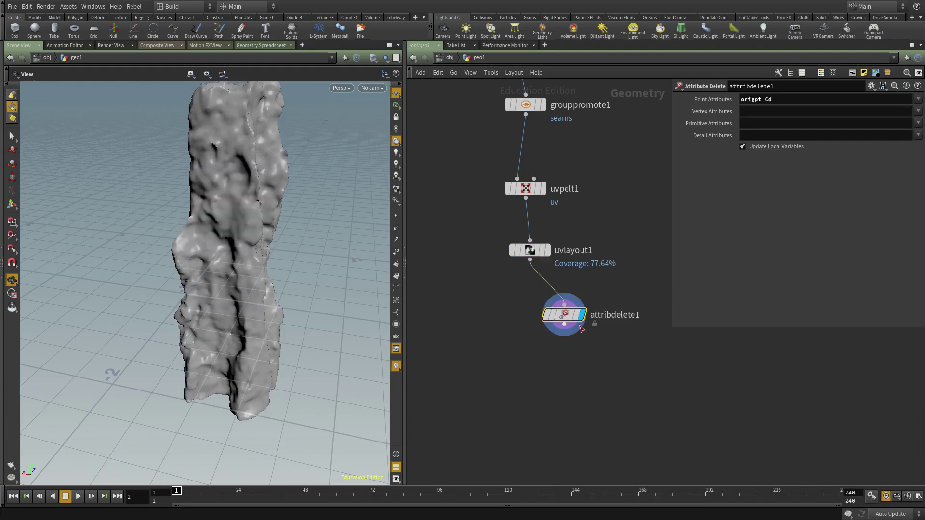
{"action": "left_click_drag", "start_coordinate": [576, 317], "coordinate": [565, 326]}
{"action": "middle_click", "coordinate": [554, 321]}
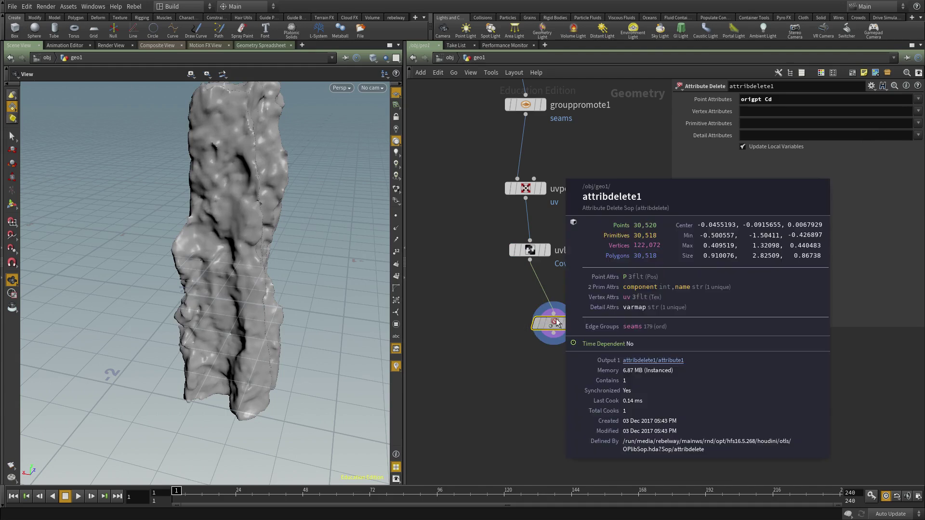
Also remove the primitive attributes component and name and the detail attribute varmap, and check the remaining attributes
{"action": "left_click", "coordinate": [918, 112]}
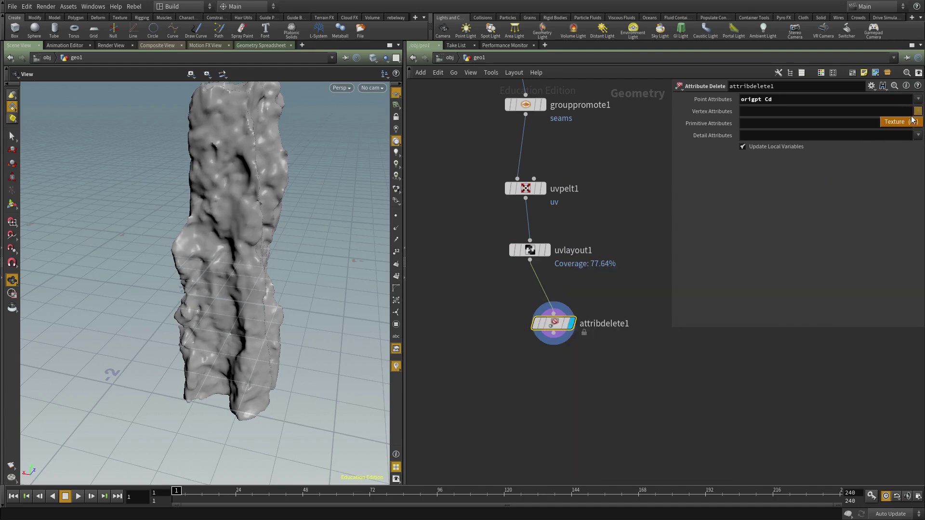
{"action": "left_click", "coordinate": [918, 124]}
{"action": "left_click", "coordinate": [904, 134]}
{"action": "left_click", "coordinate": [918, 124]}
{"action": "left_click", "coordinate": [897, 143]}
{"action": "left_click", "coordinate": [918, 135]}
{"action": "left_click", "coordinate": [899, 145]}
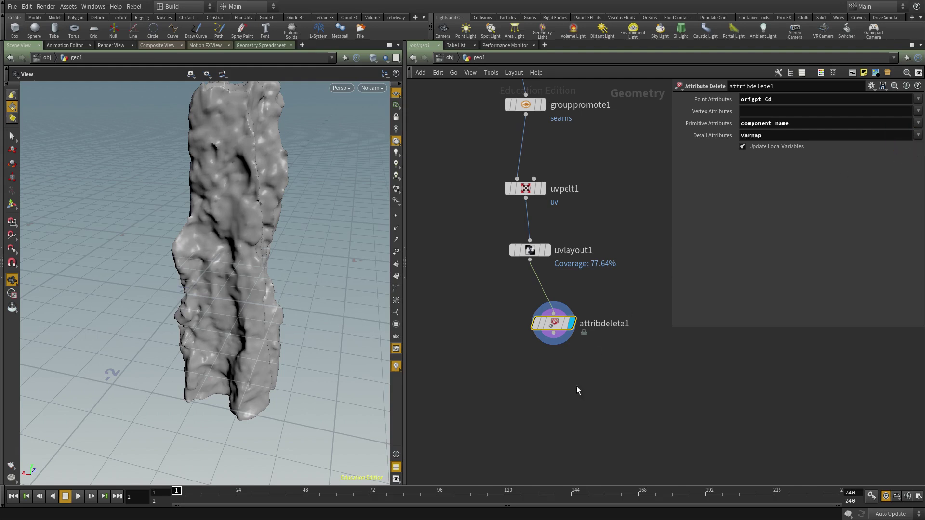
{"action": "scroll", "coordinate": [569, 335], "scroll_direction": "down", "scroll_amount": 2}
{"action": "middle_click", "coordinate": [552, 290]}
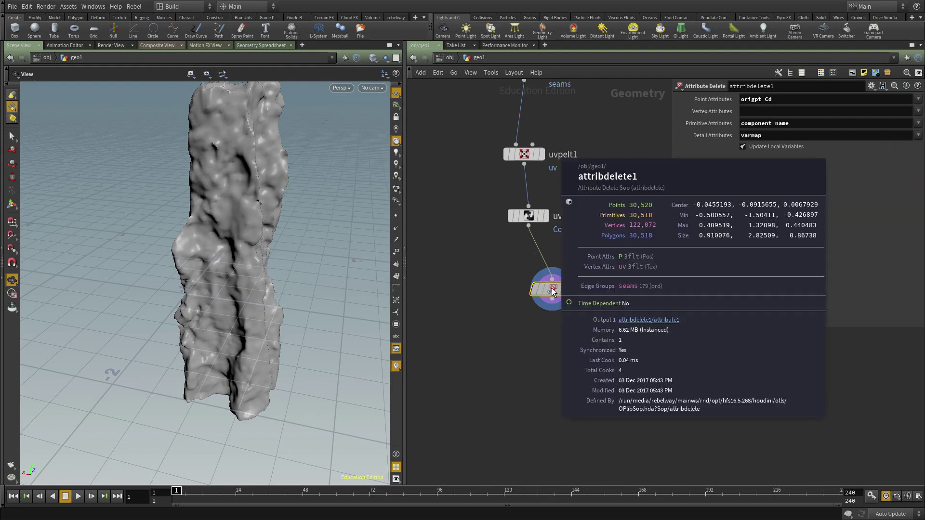
Add a Group Delete node after attribdelete1, display it and set its Groups to *
{"action": "key", "text": "Tab"}
{"action": "type", "text": "delet"}
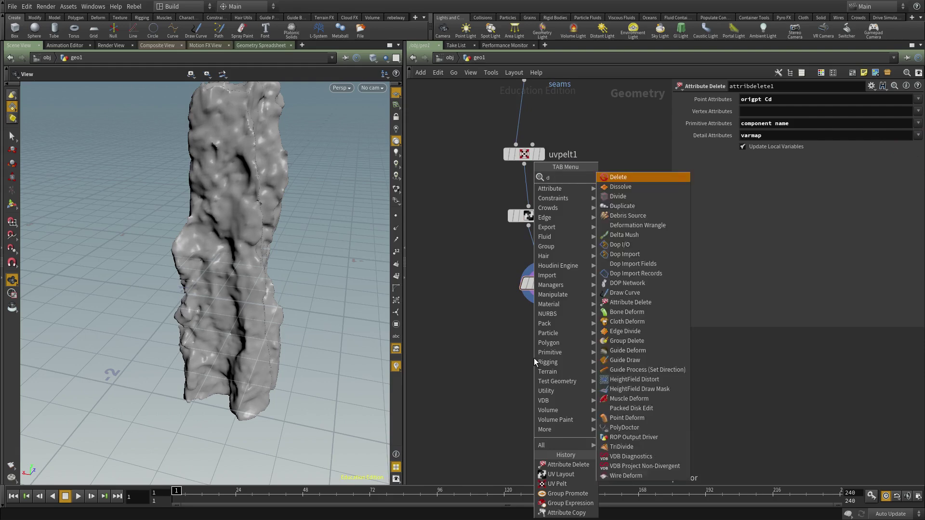
{"action": "key", "text": "Down"}
{"action": "key", "text": "Down"}
{"action": "key", "text": "Return"}
{"action": "left_click", "coordinate": [534, 358]}
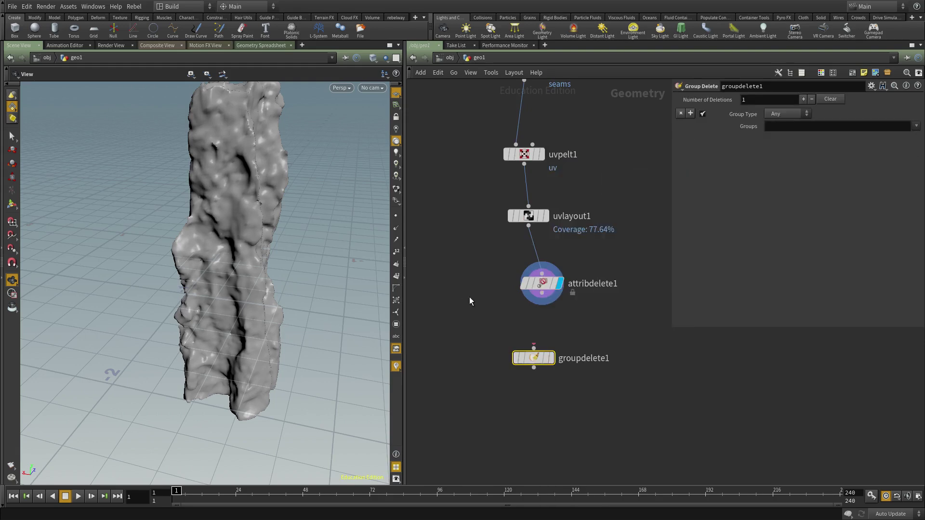
{"action": "left_click_drag", "start_coordinate": [542, 293], "coordinate": [534, 359]}
{"action": "left_click", "coordinate": [552, 358]}
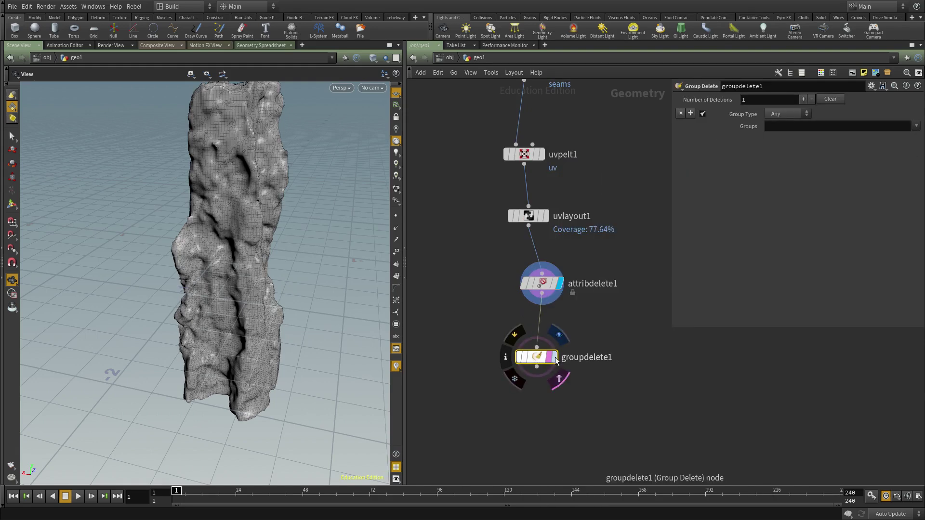
{"action": "left_click", "coordinate": [796, 124]}
{"action": "key", "text": "Return"}
Add a Null node after groupdelete1 and name it OUT_LOWRES
{"action": "middle_click_drag", "start_coordinate": [552, 402], "coordinate": [558, 302]}
{"action": "key", "text": "Tab"}
{"action": "type", "text": "nu"}
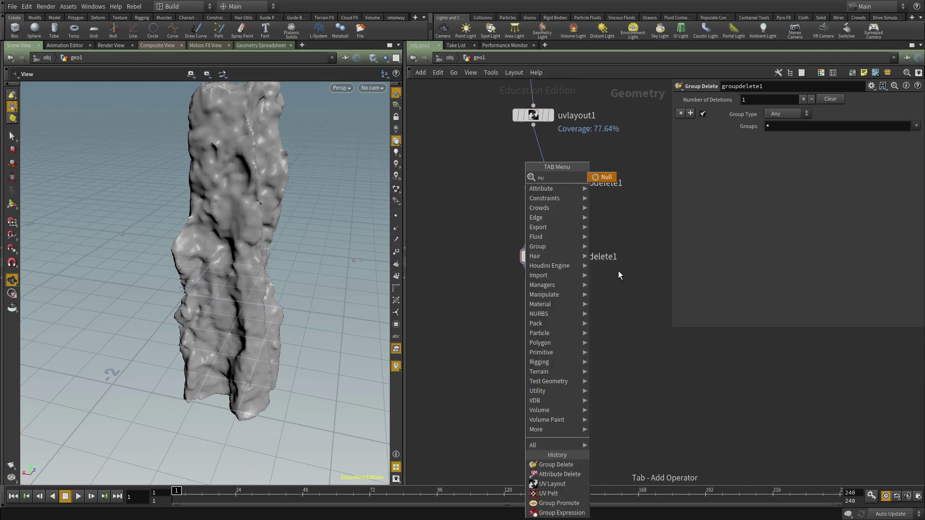
{"action": "key", "text": "Return"}
{"action": "left_click", "coordinate": [536, 395]}
{"action": "left_click", "coordinate": [542, 269]}
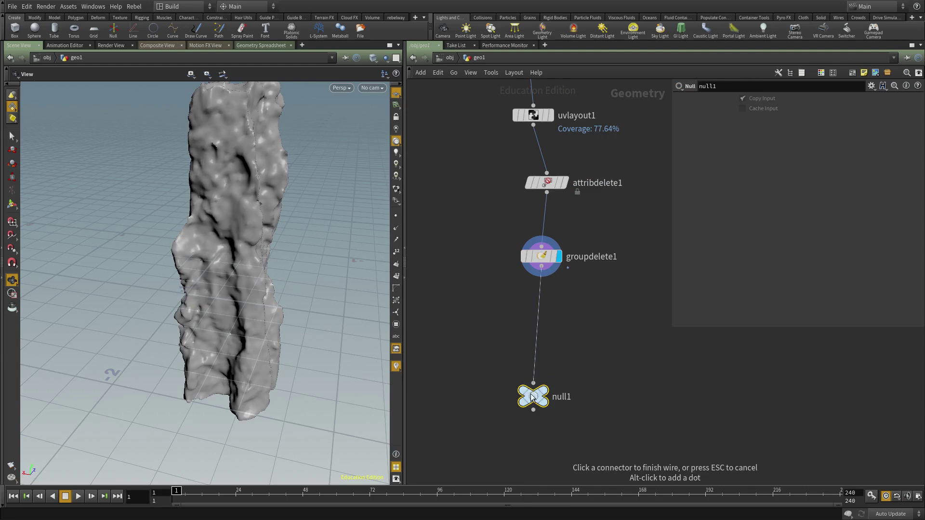
{"action": "left_click", "coordinate": [531, 389]}
{"action": "left_click", "coordinate": [566, 395]}
{"action": "type", "text": "OUT_LOWRES"}
{"action": "key", "text": "Return"}
Add an Object Merge node with /obj/geo1/OUT_LOWRES as its Object 1
{"action": "middle_click_drag", "start_coordinate": [559, 368], "coordinate": [544, 315]}
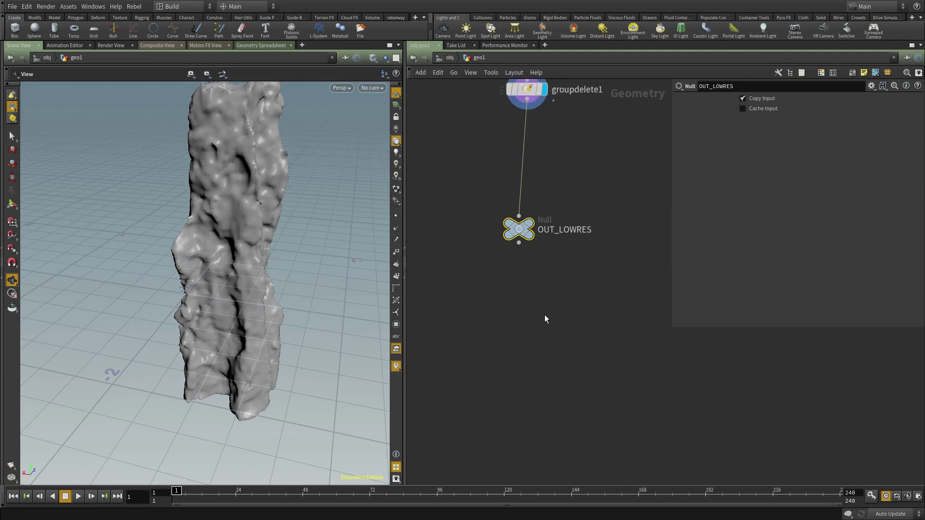
{"action": "key", "text": "Tab"}
{"action": "type", "text": "obje"}
{"action": "key", "text": "Return"}
{"action": "left_click", "coordinate": [545, 315]}
{"action": "left_click_drag", "start_coordinate": [516, 236], "coordinate": [805, 126]}
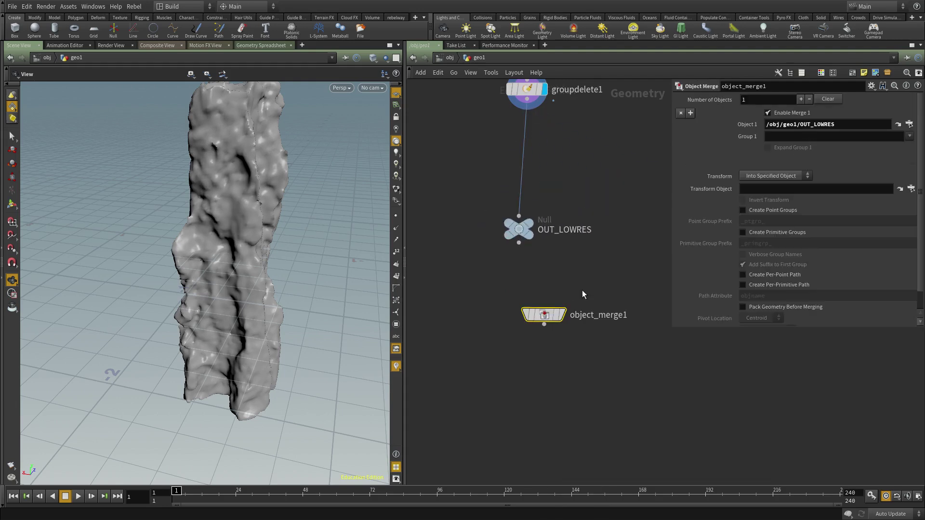
Rename the Object Merge node IN_LOWRES, reusing the null's name
{"action": "left_click", "coordinate": [567, 231]}
{"action": "key", "text": "ctrl+c"}
{"action": "left_click", "coordinate": [593, 314]}
{"action": "key", "text": "ctrl+v"}
{"action": "left_click_drag", "start_coordinate": [588, 316], "coordinate": [461, 321]}
{"action": "type", "text": "IN"}
{"action": "key", "text": "Return"}
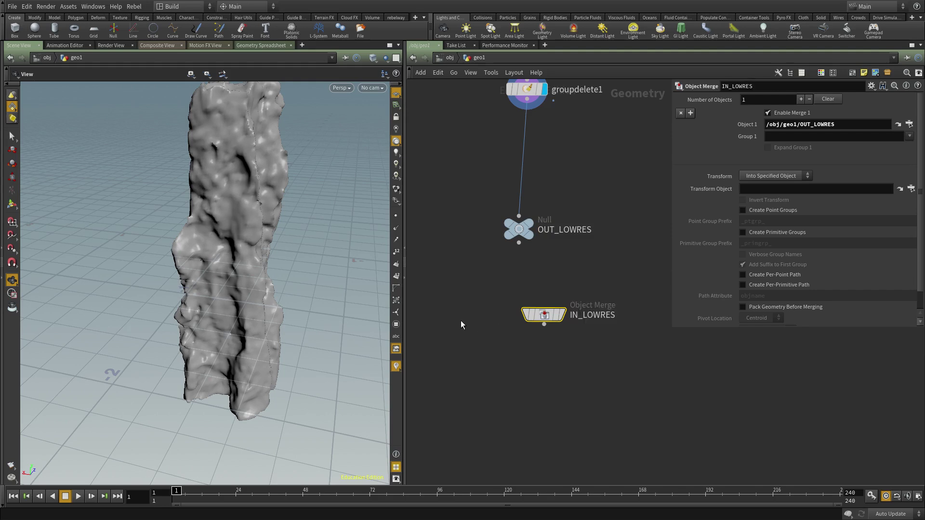
Copy the IN_LOWRES node, go up to the object level and hide geo1
{"action": "left_click_drag", "start_coordinate": [545, 314], "coordinate": [533, 296]}
{"action": "left_click", "coordinate": [550, 296]}
{"action": "middle_click_drag", "start_coordinate": [436, 334], "coordinate": [437, 372]}
{"action": "left_click", "coordinate": [489, 389]}
{"action": "key", "text": "ctrl+c"}
{"action": "key", "text": "u"}
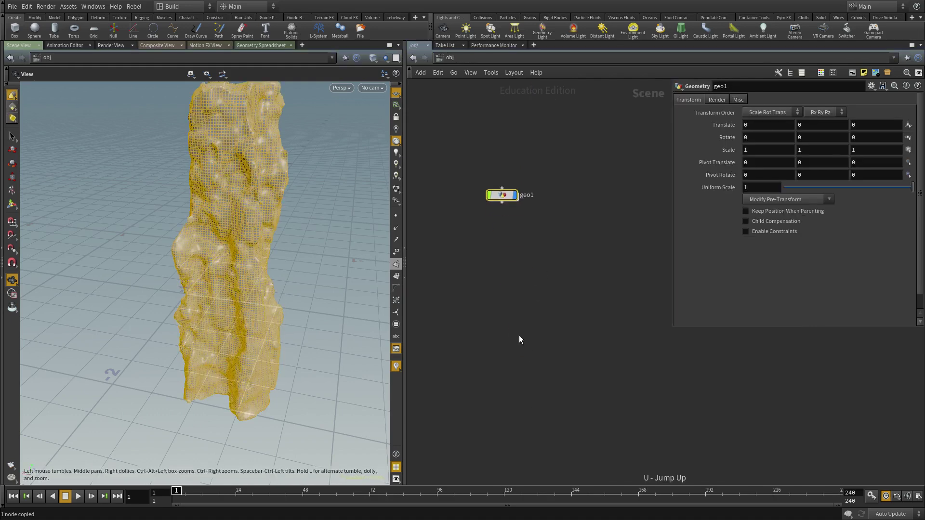
{"action": "left_click", "coordinate": [516, 196]}
Create a new Geometry object below geo1 and name it lowres
{"action": "key", "text": "Tab"}
{"action": "type", "text": "ge"}
{"action": "left_click", "coordinate": [556, 286]}
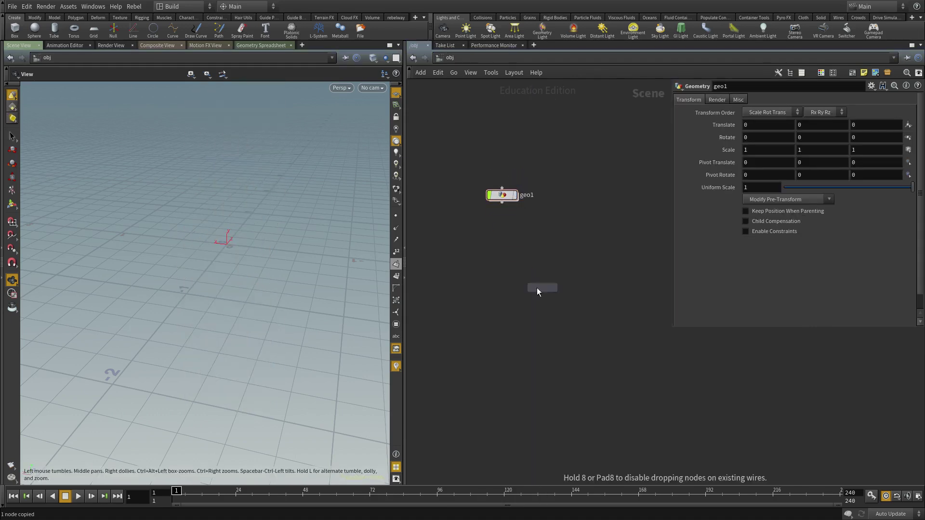
{"action": "left_click", "coordinate": [512, 281]}
{"action": "double_click", "coordinate": [534, 281]}
{"action": "key", "text": "BackSpace"}
{"action": "type", "text": "lowre"}
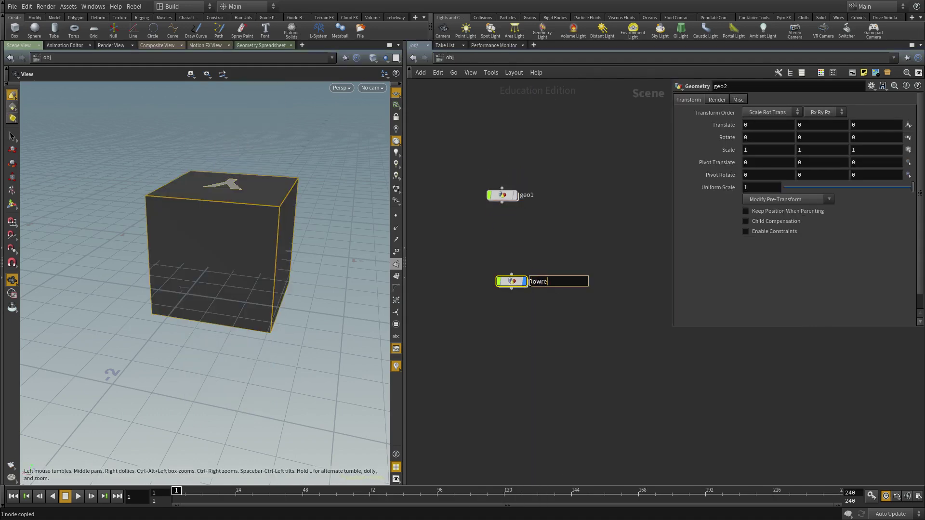
{"action": "type", "text": "s"}
{"action": "key", "text": "Return"}
Paste IN_LOWRES inside the lowres object and remove its default File node
{"action": "key", "text": "Return"}
{"action": "key", "text": "ctrl+v"}
{"action": "left_click_drag", "start_coordinate": [665, 188], "coordinate": [673, 363]}
{"action": "key", "text": "ctrl+x"}
{"action": "middle_click_drag", "start_coordinate": [616, 366], "coordinate": [569, 411]}
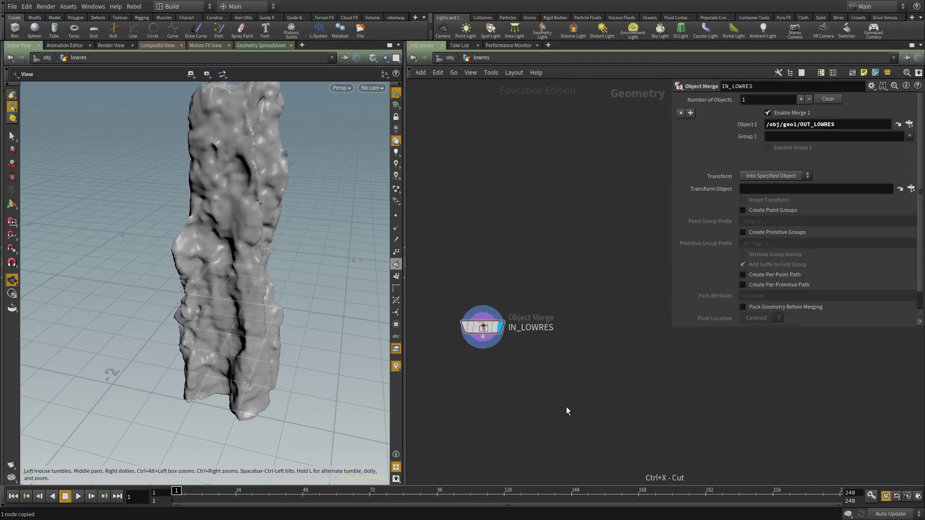
Back in geo1, duplicate the OUT_LOWRES and IN_LOWRES nodes near file3 and wire the null copy to file3
{"action": "key", "text": "u"}
{"action": "double_click", "coordinate": [500, 197]}
{"action": "scroll", "coordinate": [565, 300], "scroll_direction": "down", "scroll_amount": 4}
{"action": "left_click_drag", "start_coordinate": [586, 303], "coordinate": [463, 265]}
{"action": "scroll", "coordinate": [502, 412], "scroll_direction": "up", "scroll_amount": 4}
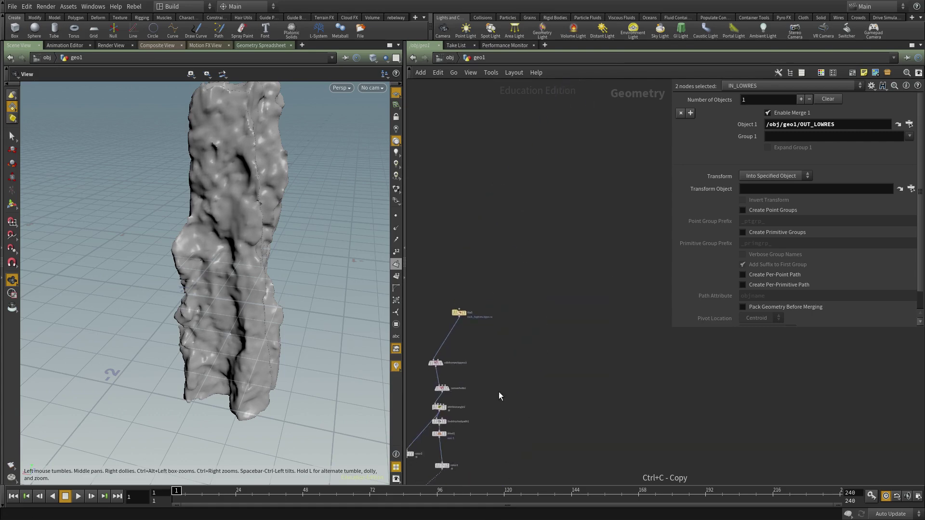
{"action": "key", "text": "ctrl+v"}
{"action": "left_click", "coordinate": [474, 329]}
{"action": "left_click", "coordinate": [435, 287]}
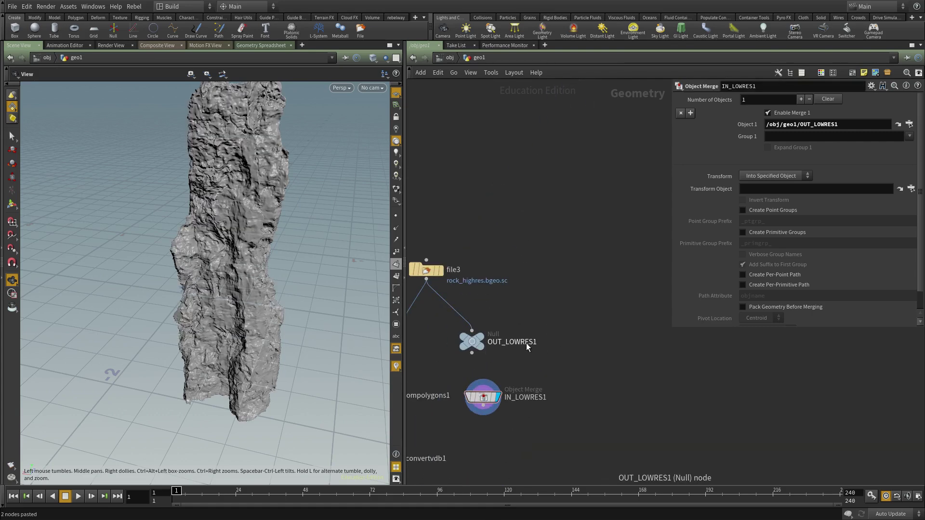
Rename the null copy OUT_HIGHRES and set it as Object 1 of the duplicated Object Merge
{"action": "double_click", "coordinate": [509, 343]}
{"action": "left_click_drag", "start_coordinate": [502, 342], "coordinate": [608, 357]}
{"action": "type", "text": "HIGHRES"}
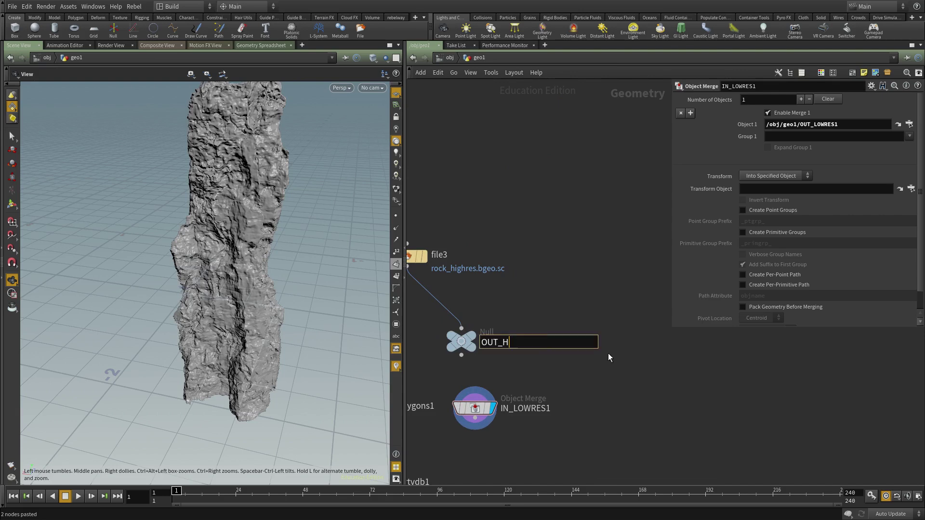
{"action": "key", "text": "Return"}
{"action": "left_click", "coordinate": [475, 408]}
{"action": "left_click_drag", "start_coordinate": [463, 343], "coordinate": [845, 124]}
Copy the highres Object Merge and create a Geometry object named highres at the object level
{"action": "middle_click_drag", "start_coordinate": [511, 330], "coordinate": [561, 259]}
{"action": "key", "text": "ctrl+c"}
{"action": "middle_click_drag", "start_coordinate": [561, 367], "coordinate": [562, 345]}
{"action": "key", "text": "u"}
{"action": "key", "text": "Tab"}
{"action": "type", "text": "ge"}
{"action": "left_click", "coordinate": [600, 280]}
{"action": "left_click", "coordinate": [528, 247]}
{"action": "left_click", "coordinate": [554, 247]}
{"action": "type", "text": "highres"}
{"action": "key", "text": "Return"}
Paste the copied Object Merge inside the highres object
{"action": "key", "text": "i"}
{"action": "key", "text": "ctrl+v"}
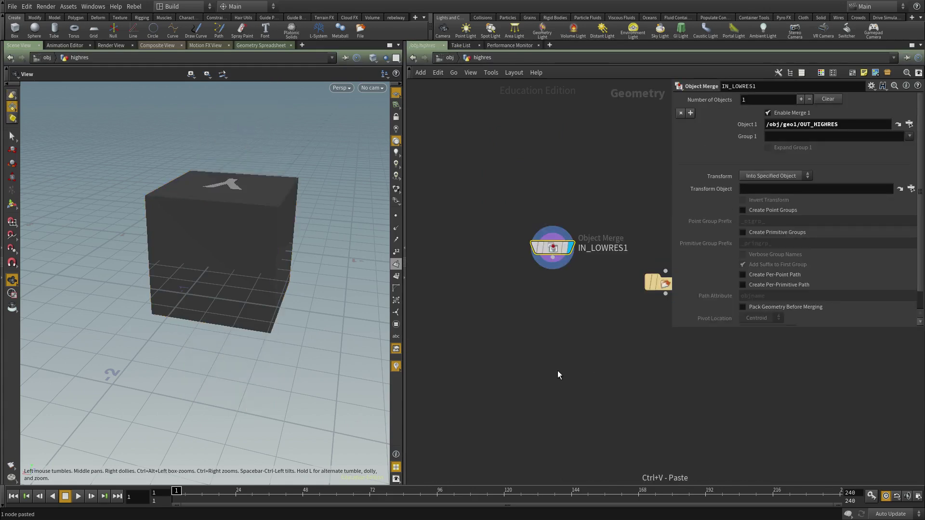
{"action": "left_click", "coordinate": [612, 361]}
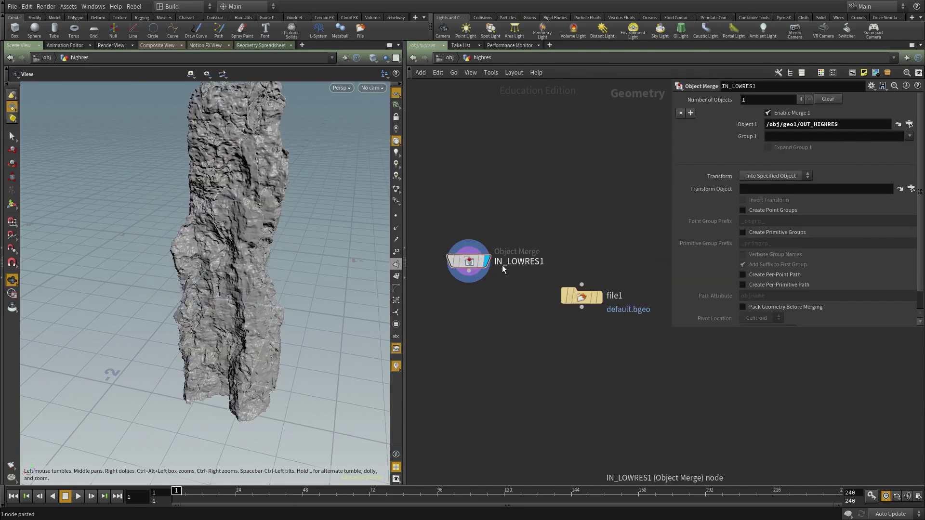
Rename the pasted merge node IN_HIGHRES and delete the default file1 node
{"action": "double_click", "coordinate": [510, 263]}
{"action": "left_click_drag", "start_coordinate": [509, 263], "coordinate": [604, 273]}
{"action": "type", "text": "H"}
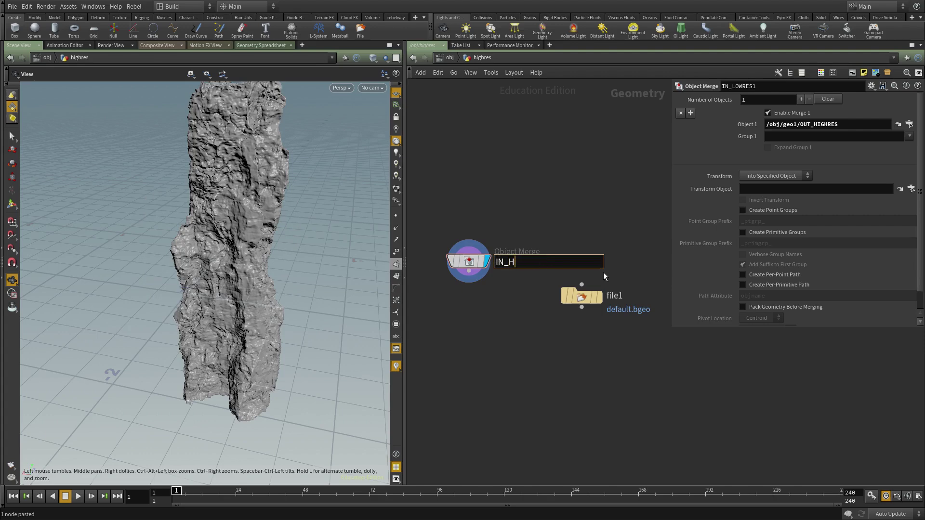
{"action": "type", "text": "IGHRES"}
{"action": "key", "text": "Return"}
{"action": "left_click", "coordinate": [592, 298]}
{"action": "key", "text": "ctrl+x"}
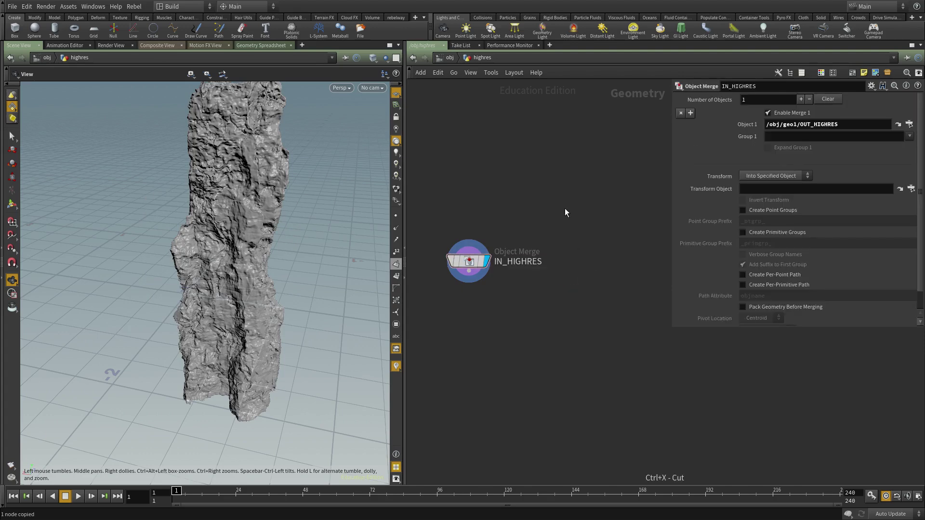
Return to the object level and compare the lowres and highres objects by selecting each in turn
{"action": "key", "text": "u"}
{"action": "middle_click_drag", "start_coordinate": [545, 233], "coordinate": [514, 299]}
{"action": "left_click_drag", "start_coordinate": [543, 220], "coordinate": [488, 303]}
{"action": "left_click", "coordinate": [497, 261]}
{"action": "left_click", "coordinate": [496, 312]}
{"action": "left_click", "coordinate": [497, 263]}
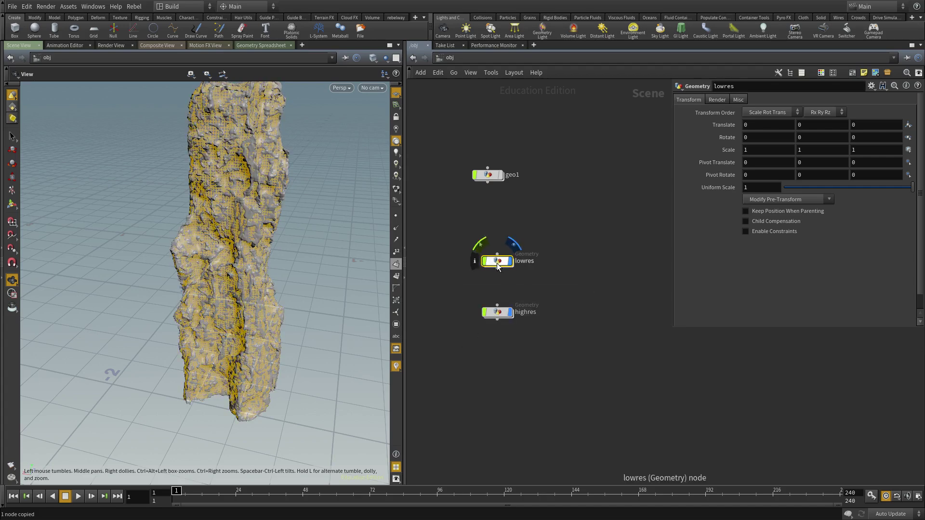
{"action": "middle_click_drag", "start_coordinate": [552, 296], "coordinate": [542, 314]}
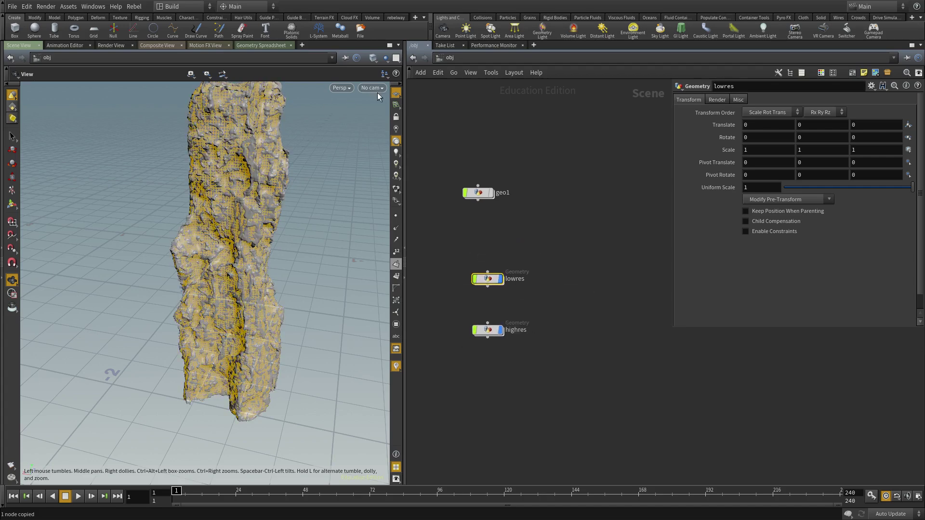
Go to the out network and add a Bake Texture node
{"action": "left_click", "coordinate": [468, 60]}
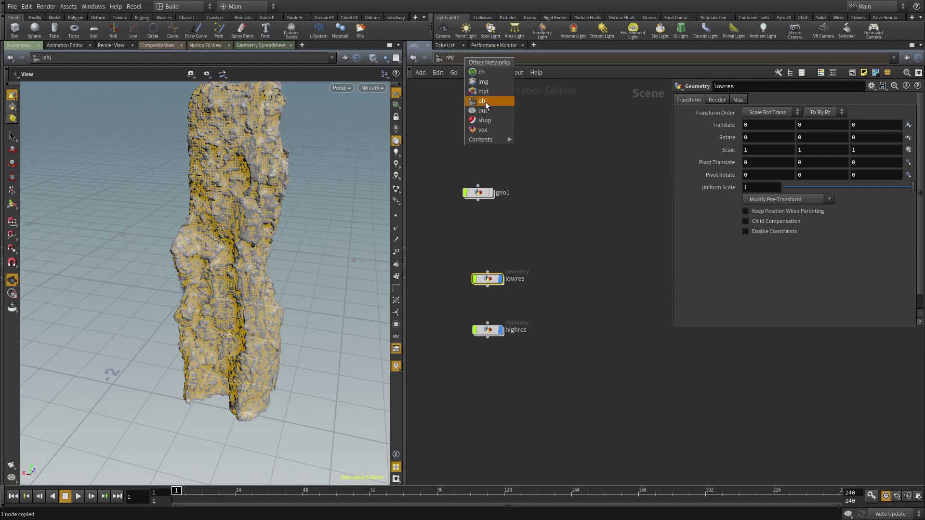
{"action": "left_click", "coordinate": [487, 97]}
{"action": "key", "text": "Tab"}
{"action": "type", "text": "bak"}
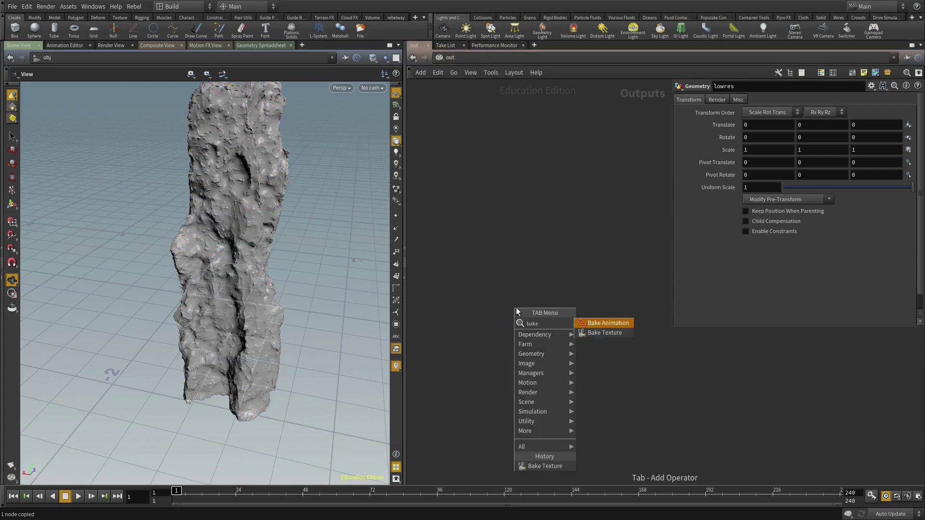
{"action": "key", "text": "Down"}
{"action": "key", "text": "Return"}
{"action": "left_click", "coordinate": [517, 309]}
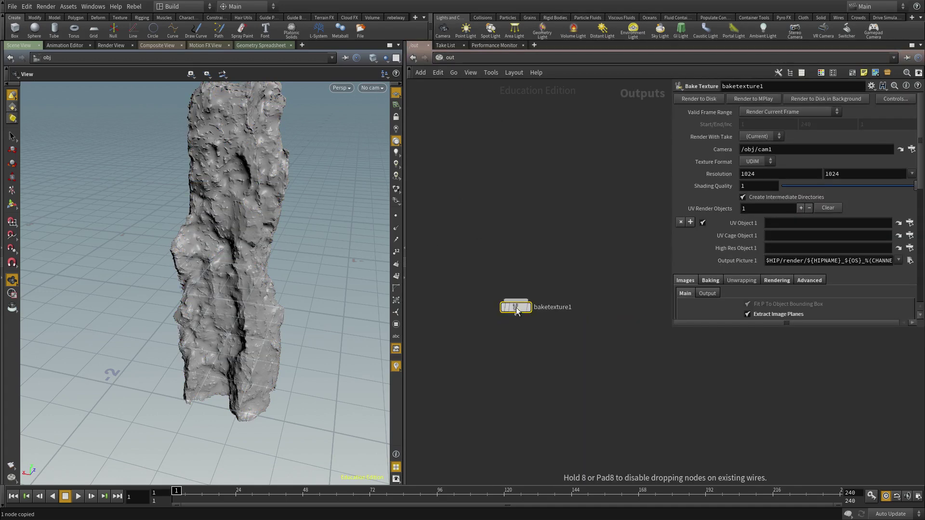
Set the Bake Texture's UV Object 1 to /obj/lowres and High Res Object 1 to /obj/highres
{"action": "left_click", "coordinate": [909, 223]}
{"action": "left_click", "coordinate": [848, 199]}
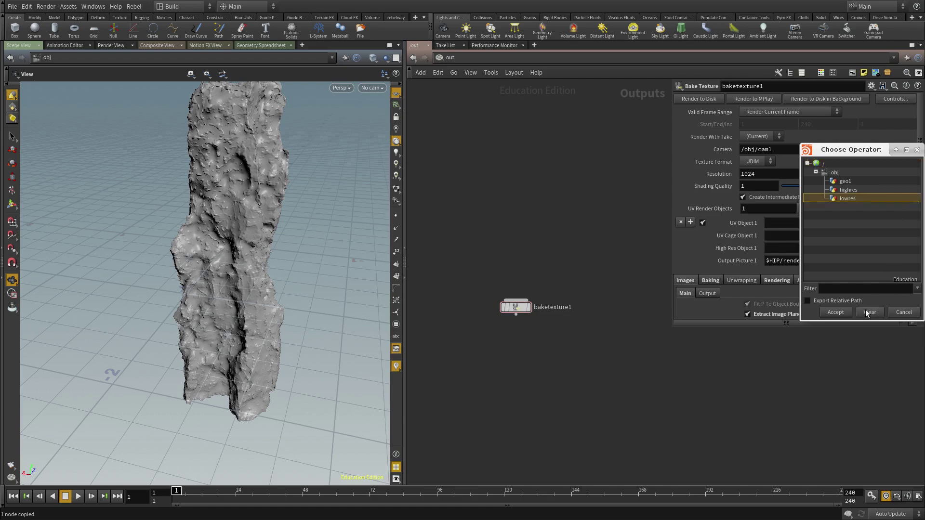
{"action": "left_click", "coordinate": [836, 312]}
{"action": "left_click", "coordinate": [910, 248]}
{"action": "left_click", "coordinate": [848, 189]}
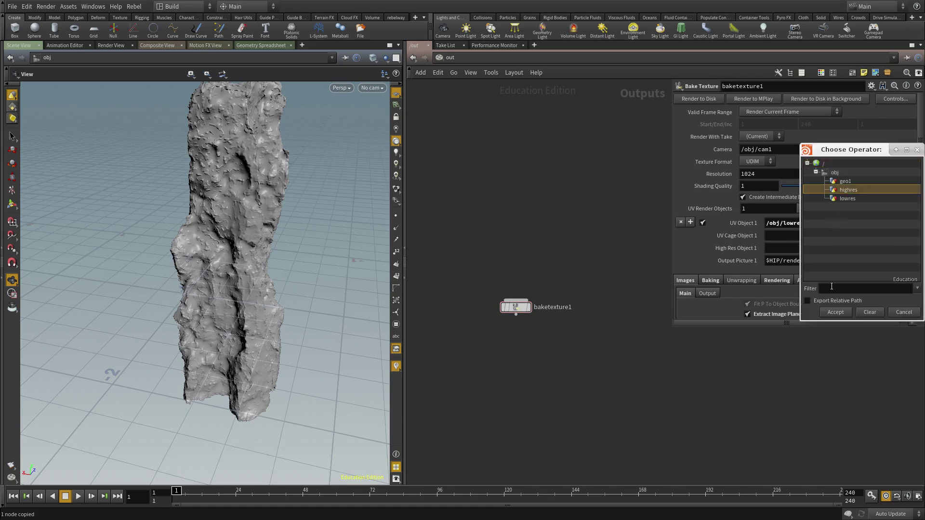
{"action": "left_click", "coordinate": [836, 312]}
Set the Bake Texture's Force Objects to the lowres and highres objects
{"action": "left_click", "coordinate": [798, 281]}
{"action": "scroll", "coordinate": [790, 277], "scroll_direction": "down", "scroll_amount": 2}
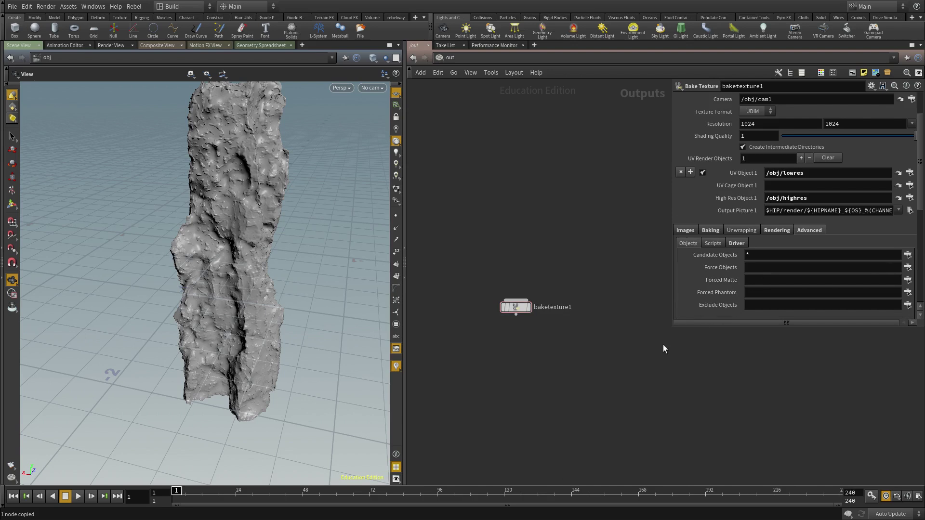
{"action": "left_click_drag", "start_coordinate": [672, 329], "coordinate": [537, 495]}
{"action": "left_click", "coordinate": [875, 298]}
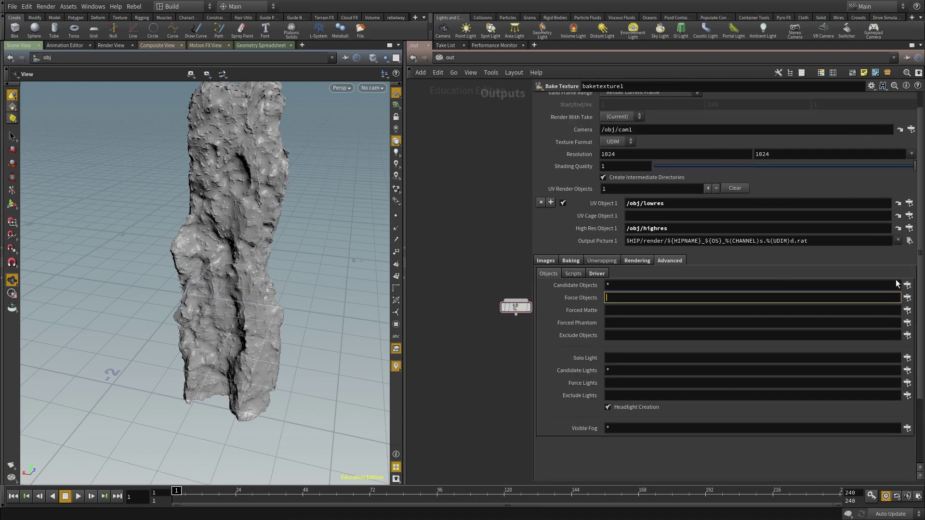
{"action": "left_click", "coordinate": [907, 299]}
{"action": "left_click", "coordinate": [779, 213]}
{"action": "left_click", "coordinate": [778, 223], "text": "shift"}
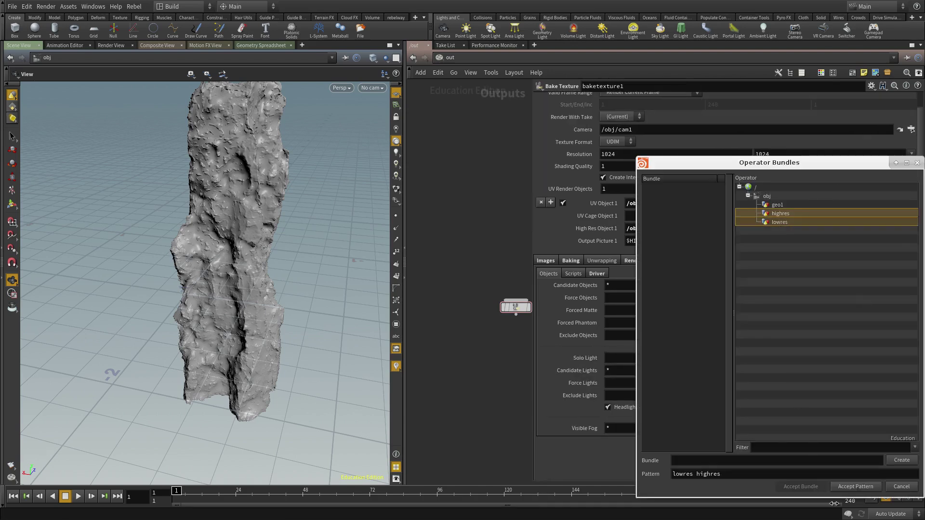
{"action": "left_click", "coordinate": [848, 489]}
Set the Bake Texture's Unwrap Method to Trace Closest Surface
{"action": "left_click", "coordinate": [637, 260]}
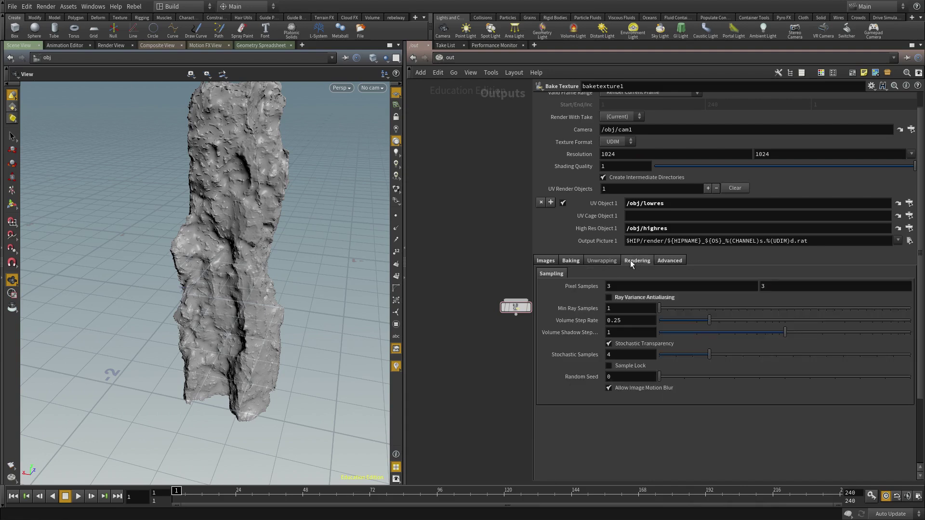
{"action": "left_click", "coordinate": [600, 261]}
{"action": "left_click", "coordinate": [634, 273]}
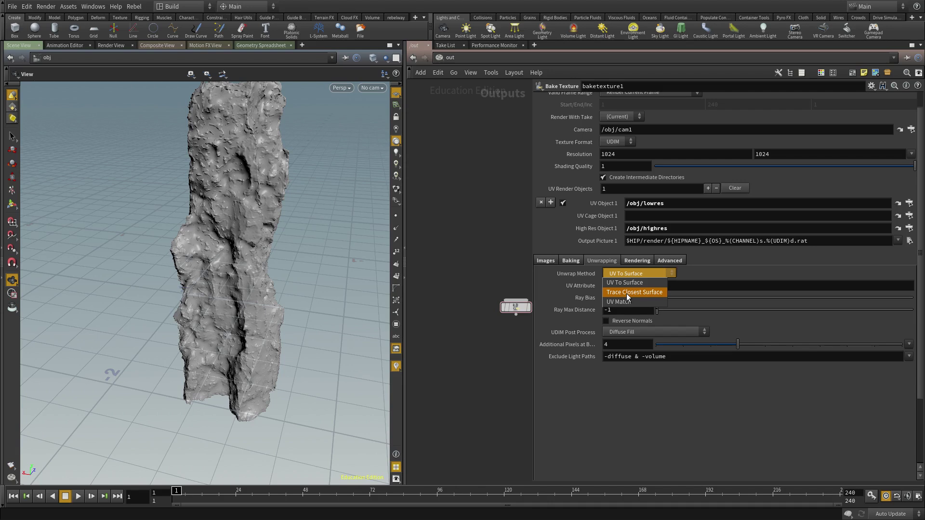
{"action": "left_click", "coordinate": [628, 293]}
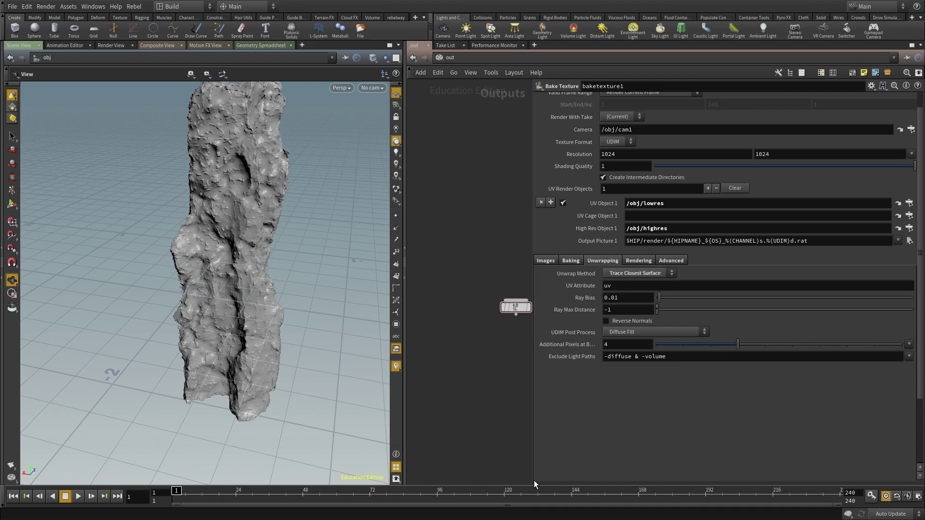
{"action": "left_click_drag", "start_coordinate": [533, 479], "coordinate": [655, 479]}
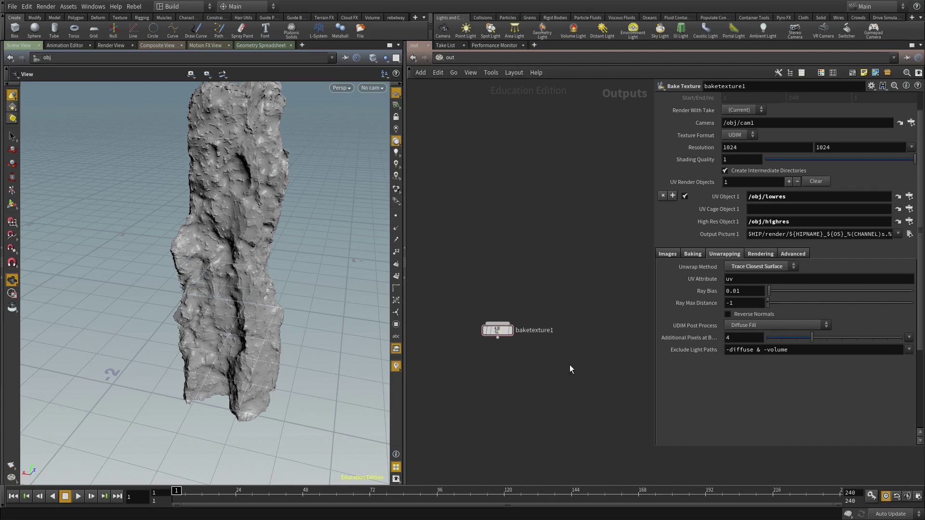
Enable the Displacement (Ds) image plane for the bake
{"action": "left_click", "coordinate": [668, 254]}
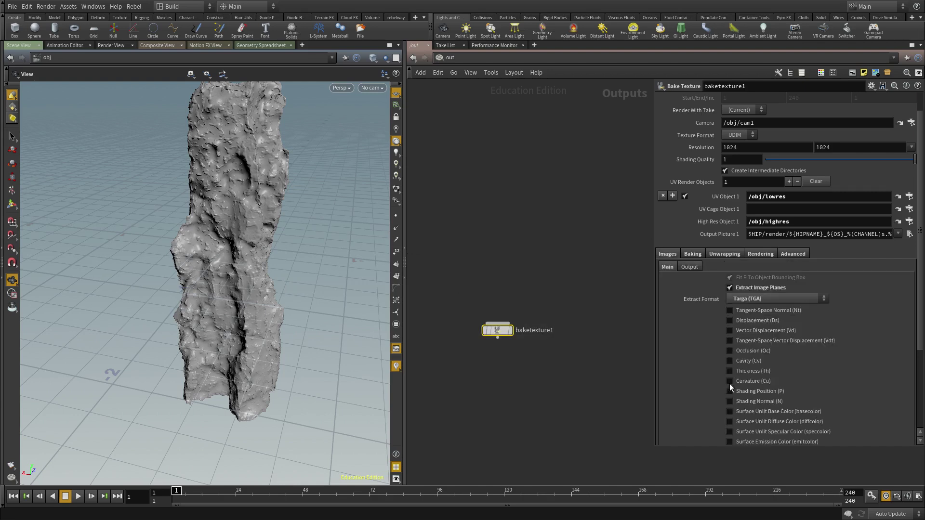
{"action": "middle_click_drag", "start_coordinate": [595, 330], "coordinate": [577, 279]}
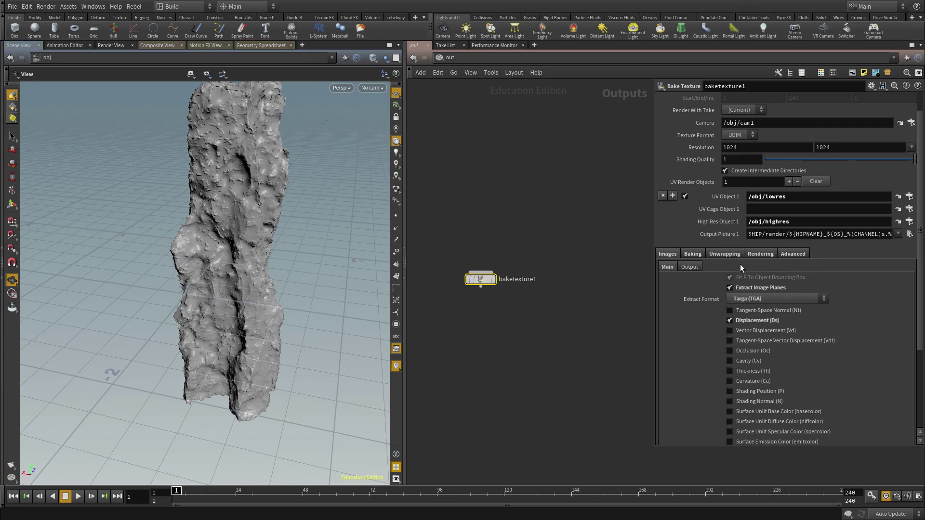
{"action": "left_click_drag", "start_coordinate": [654, 447], "coordinate": [533, 448]}
Review the available Unwrap Method options and examine the overlapping lowres and highres rock surfaces from several sides
{"action": "left_click_drag", "start_coordinate": [204, 248], "coordinate": [189, 236]}
{"action": "left_click", "coordinate": [602, 256]}
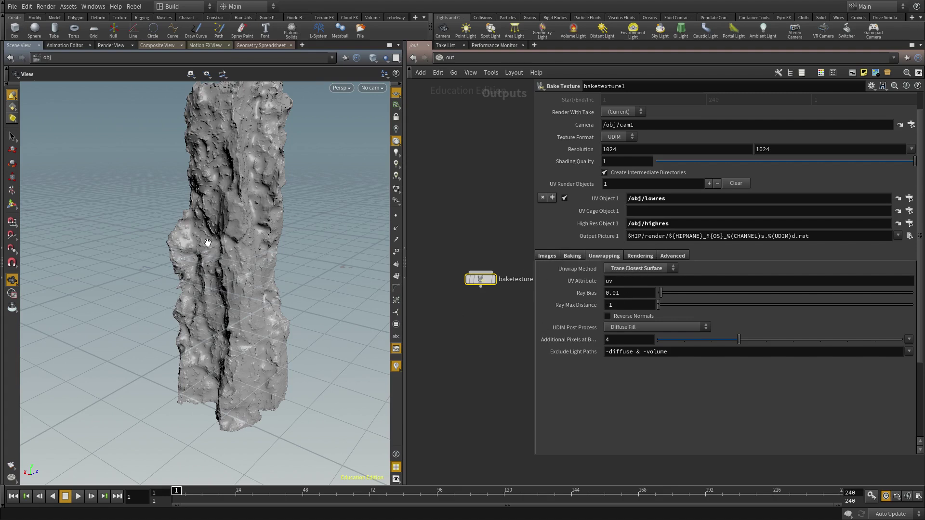
{"action": "left_click", "coordinate": [620, 269]}
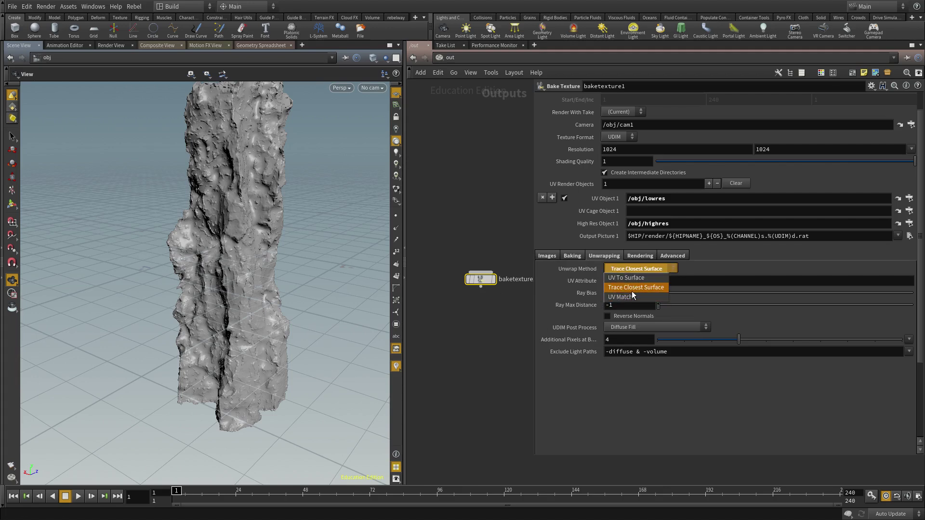
{"action": "left_click", "coordinate": [581, 290]}
{"action": "left_click_drag", "start_coordinate": [203, 236], "coordinate": [232, 227]}
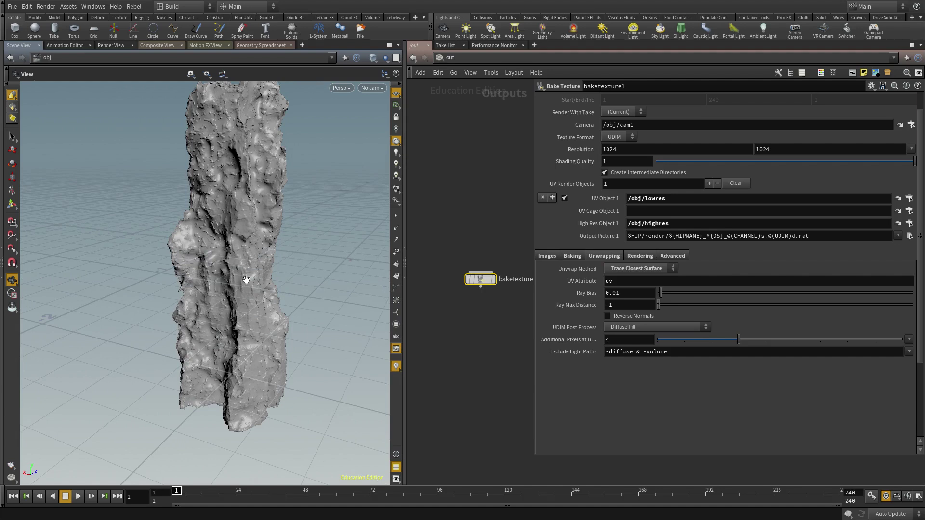
{"action": "middle_click_drag", "start_coordinate": [465, 301], "coordinate": [449, 284]}
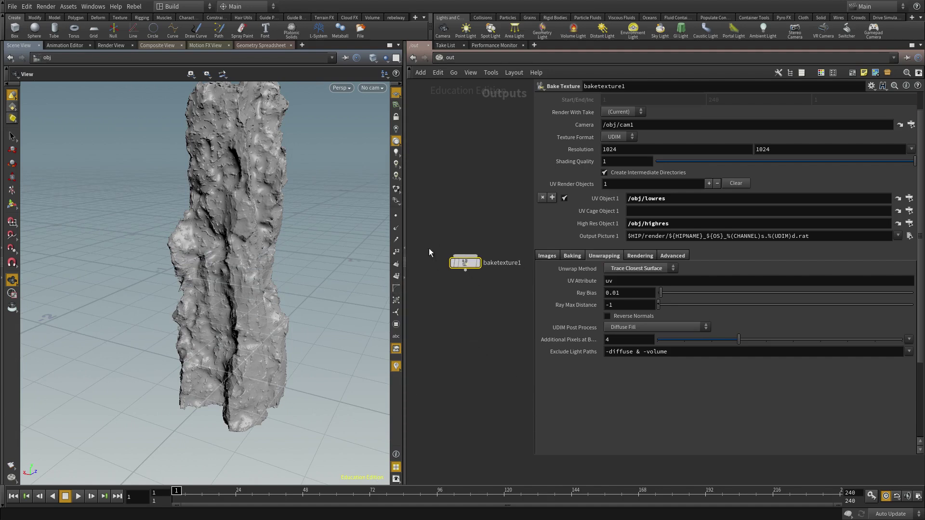
{"action": "left_click_drag", "start_coordinate": [406, 200], "coordinate": [320, 200]}
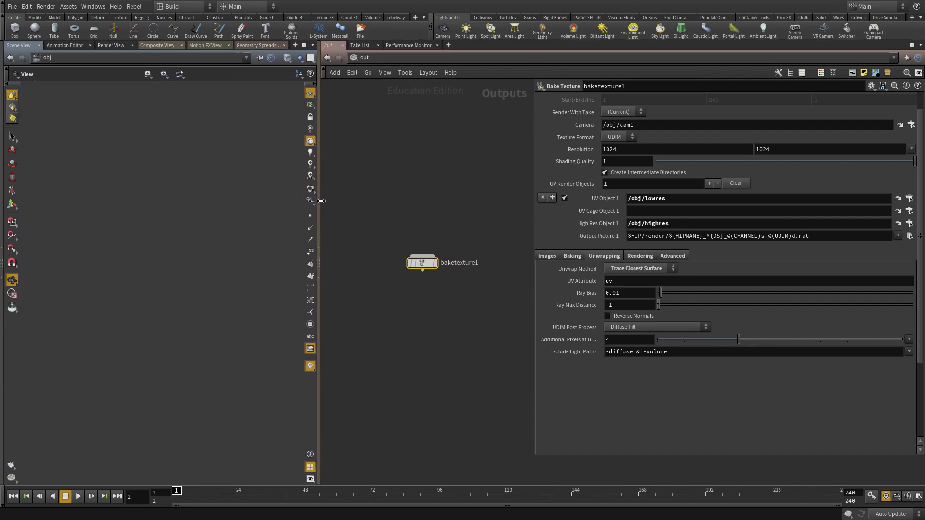
{"action": "left_click_drag", "start_coordinate": [96, 191], "coordinate": [162, 231]}
{"action": "scroll", "coordinate": [162, 236], "scroll_direction": "up", "scroll_amount": 5}
{"action": "scroll", "coordinate": [162, 239], "scroll_direction": "down", "scroll_amount": 5}
{"action": "middle_click_drag", "start_coordinate": [417, 326], "coordinate": [418, 328]}
{"action": "left_click_drag", "start_coordinate": [173, 241], "coordinate": [206, 237]}
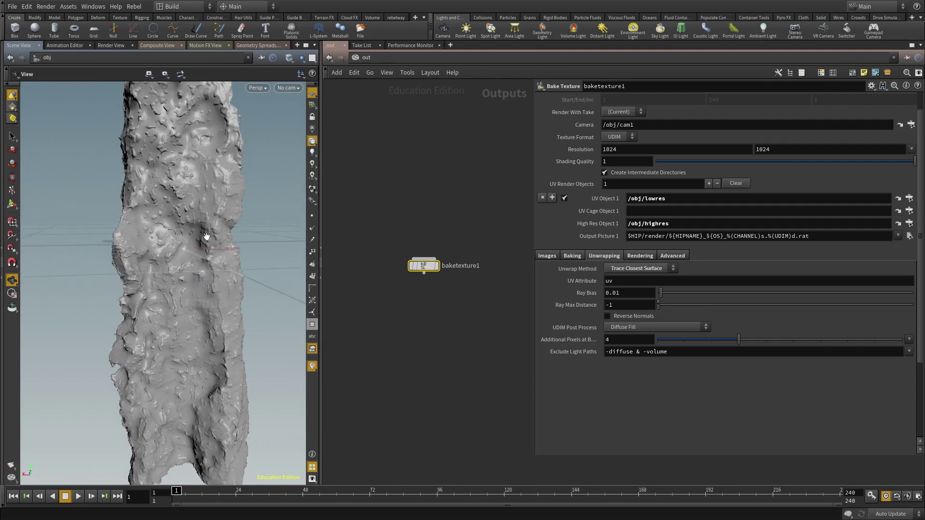
Rename the Bake Texture node firstbake
{"action": "double_click", "coordinate": [458, 265]}
{"action": "type", "text": "first"}
{"action": "key", "text": "Return"}
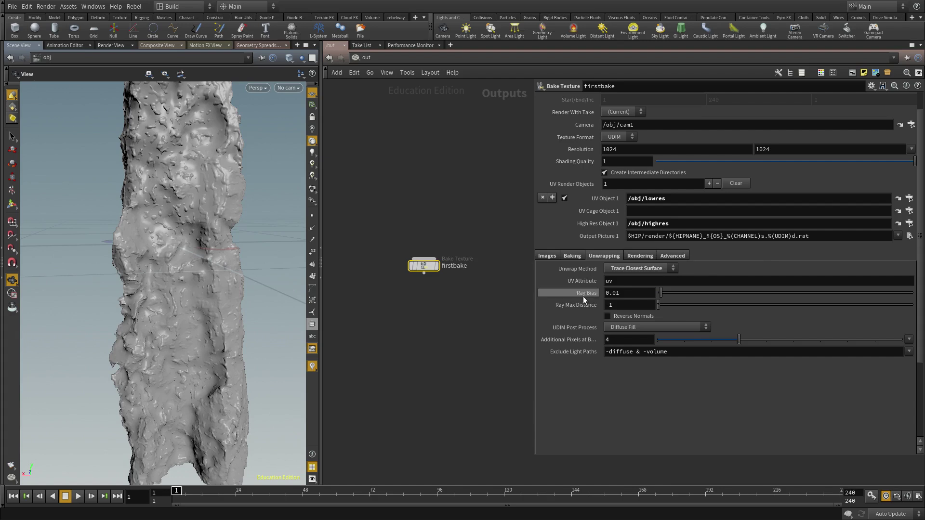
Set the bake resolution to 4096 by 4096
{"action": "double_click", "coordinate": [643, 147]}
{"action": "type", "text": "4096"}
{"action": "key", "text": "Tab"}
{"action": "type", "text": "4096"}
{"action": "key", "text": "Return"}
Set the extract format of the baked images to Random Access Texture (RAT)
{"action": "left_click", "coordinate": [544, 256]}
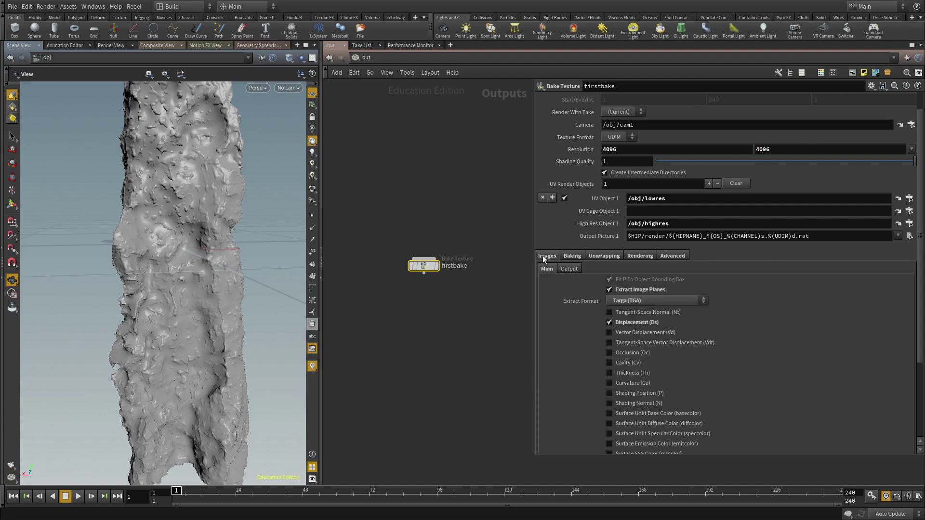
{"action": "left_click", "coordinate": [632, 301]}
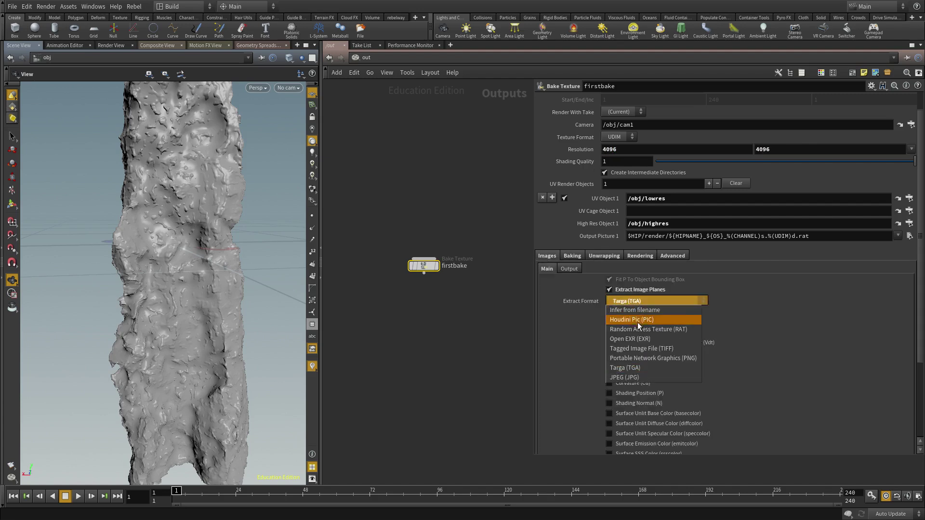
{"action": "left_click", "coordinate": [663, 334]}
{"action": "left_click_drag", "start_coordinate": [424, 265], "coordinate": [418, 295]}
{"action": "middle_click_drag", "start_coordinate": [390, 343], "coordinate": [380, 295]}
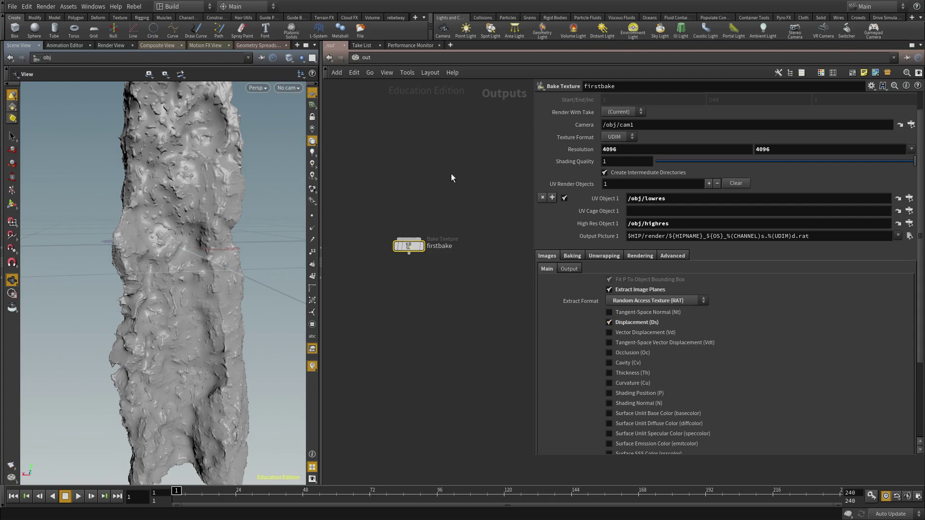
Inspect the detail of the baked displacement map week9_prep_firstbake_Ds in MPlay
{"action": "scroll", "coordinate": [621, 170], "scroll_direction": "up", "scroll_amount": 2}
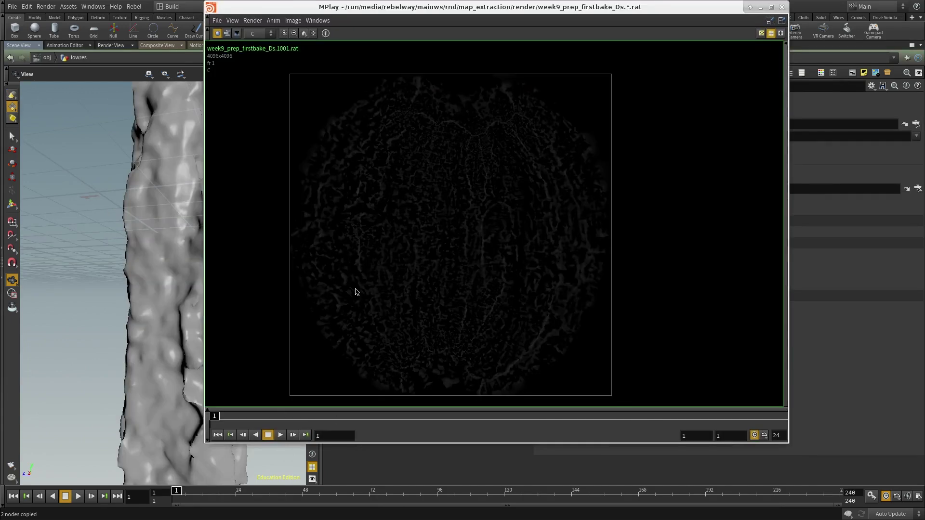
{"action": "scroll", "coordinate": [356, 292], "scroll_direction": "up", "scroll_amount": 8}
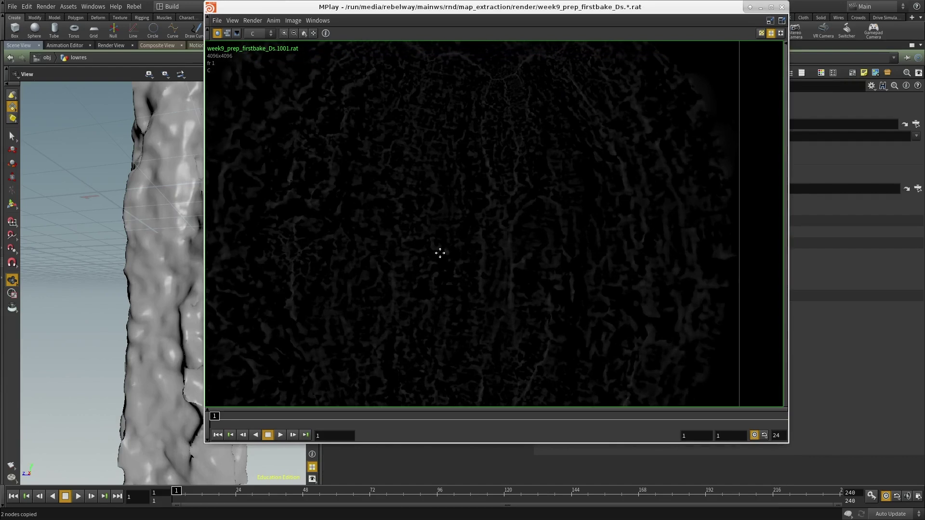
{"action": "scroll", "coordinate": [434, 212], "scroll_direction": "down", "scroll_amount": 3}
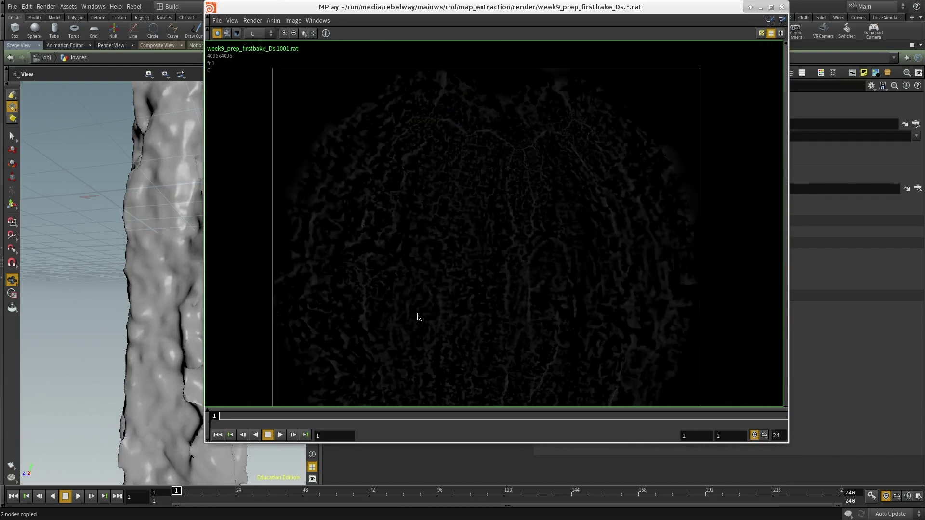
{"action": "scroll", "coordinate": [559, 260], "scroll_direction": "up", "scroll_amount": 4}
{"action": "left_click", "coordinate": [782, 8]}
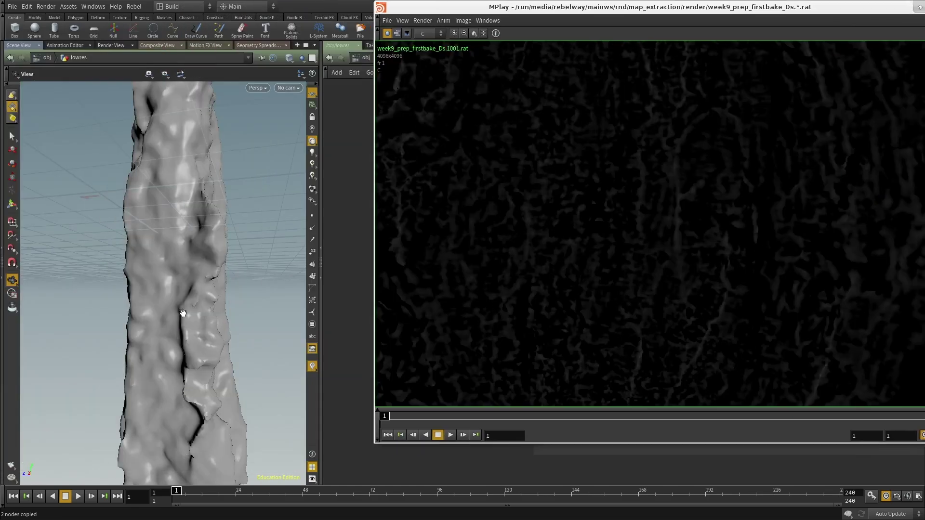
Examine the lowres rock's surface and wireframe, comparing it with the baked displacement map in MPlay
{"action": "left_click_drag", "start_coordinate": [189, 308], "coordinate": [204, 331]}
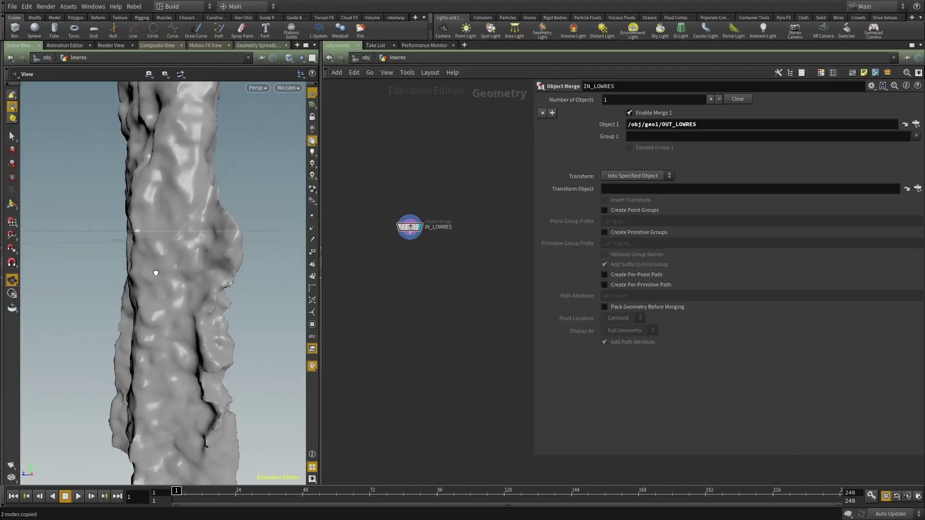
{"action": "left_click_drag", "start_coordinate": [152, 271], "coordinate": [166, 265]}
{"action": "key", "text": "w"}
{"action": "key", "text": "w"}
{"action": "key", "text": "alt+Tab"}
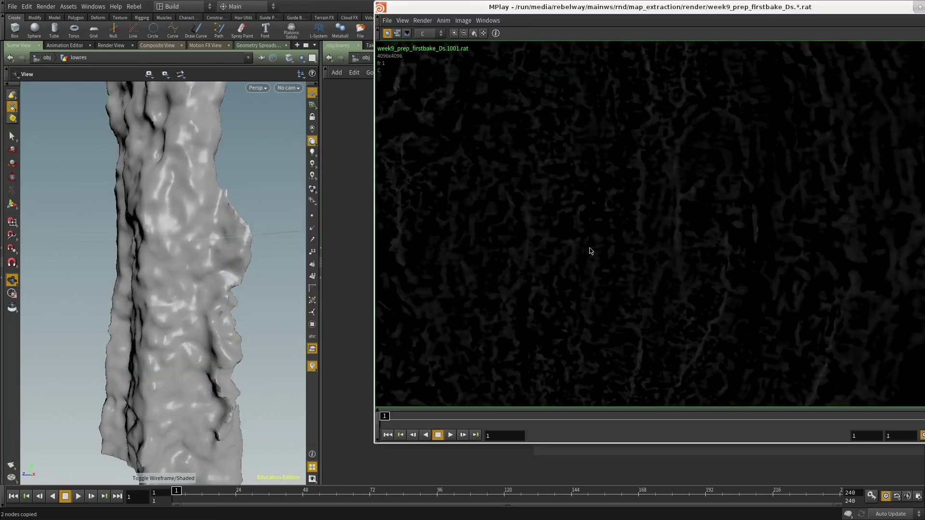
{"action": "key", "text": "alt+Tab"}
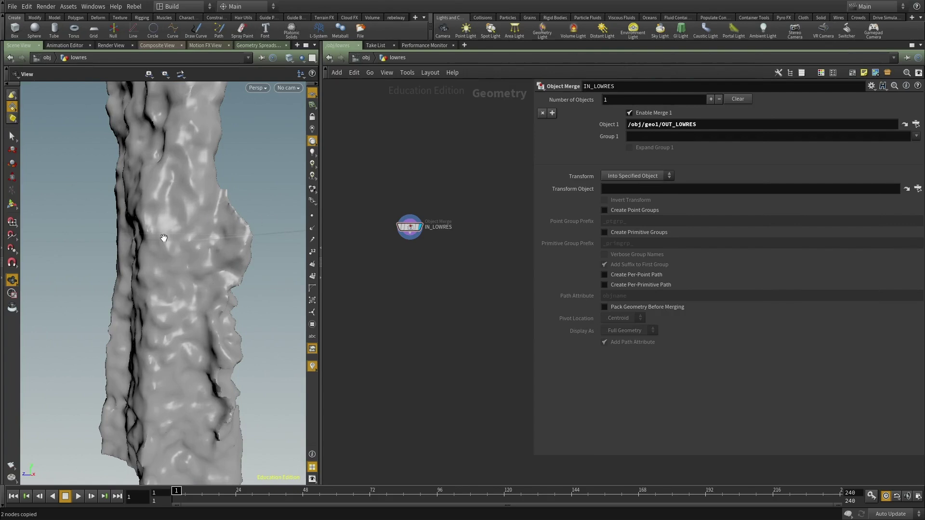
Add a Subdivide node after IN_LOWRES, connect it and make it the displayed node
{"action": "scroll", "coordinate": [413, 253], "scroll_direction": "up", "scroll_amount": 3}
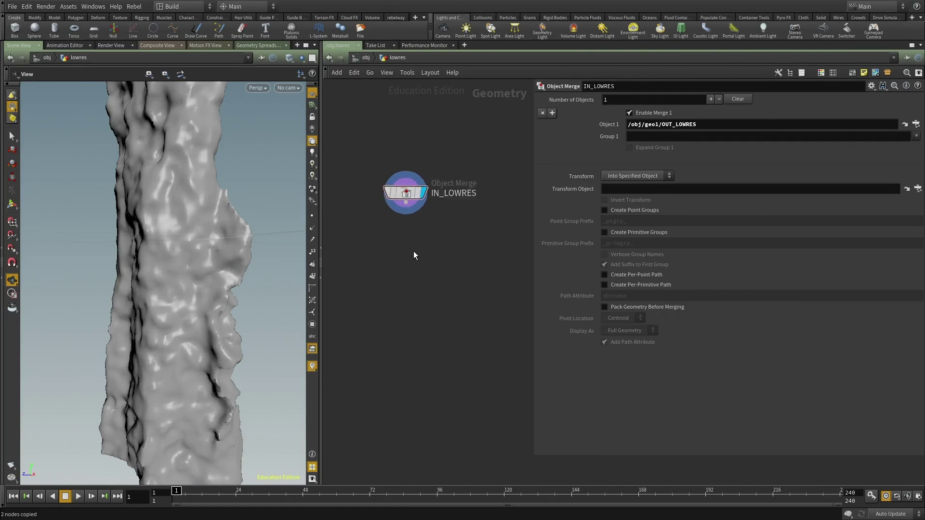
{"action": "key", "text": "Tab"}
{"action": "type", "text": "su"}
{"action": "key", "text": "Return"}
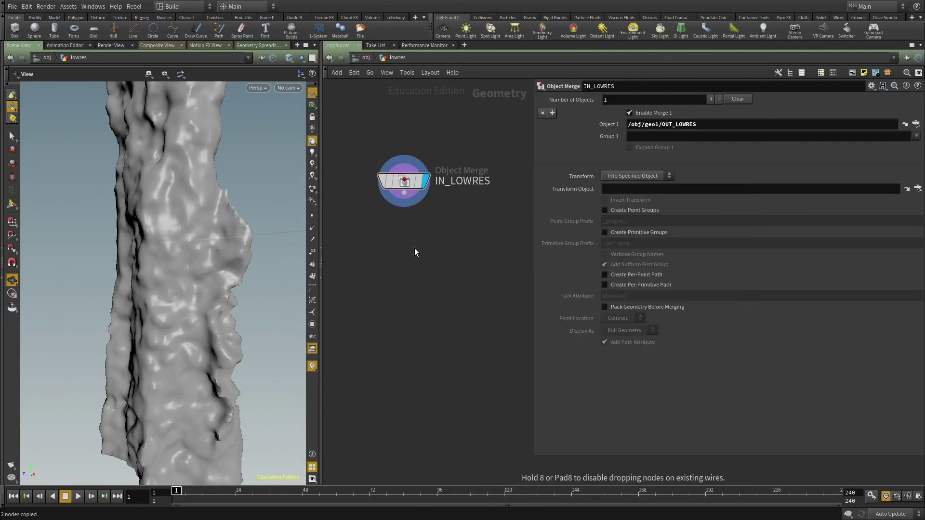
{"action": "left_click", "coordinate": [414, 248]}
{"action": "left_click_drag", "start_coordinate": [404, 193], "coordinate": [404, 236]}
{"action": "key", "text": "r"}
{"action": "left_click_drag", "start_coordinate": [460, 218], "coordinate": [378, 309]}
Set the Subdivide depth to 3
{"action": "double_click", "coordinate": [616, 137]}
{"action": "type", "text": "3"}
{"action": "key", "text": "Return"}
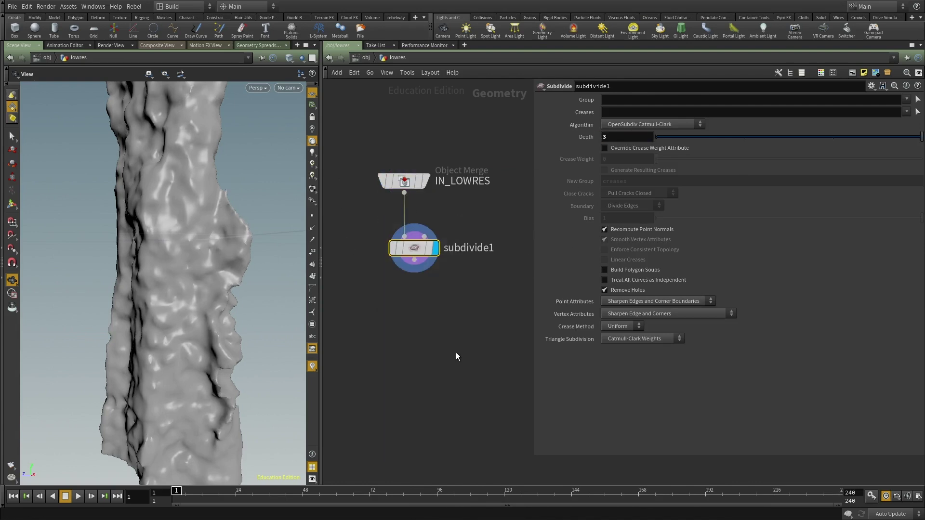
{"action": "left_click", "coordinate": [403, 322]}
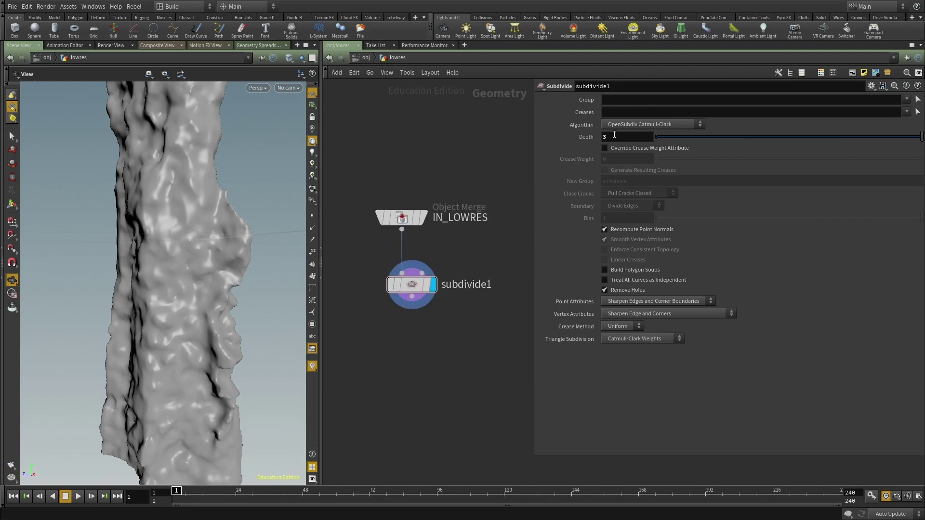
Add a Point VOP below subdivide1, wire the Subdivide output into its first input and make it the displayed node
{"action": "key", "text": "Tab"}
{"action": "type", "text": "pointvop"}
{"action": "key", "text": "Return"}
{"action": "left_click", "coordinate": [419, 353]}
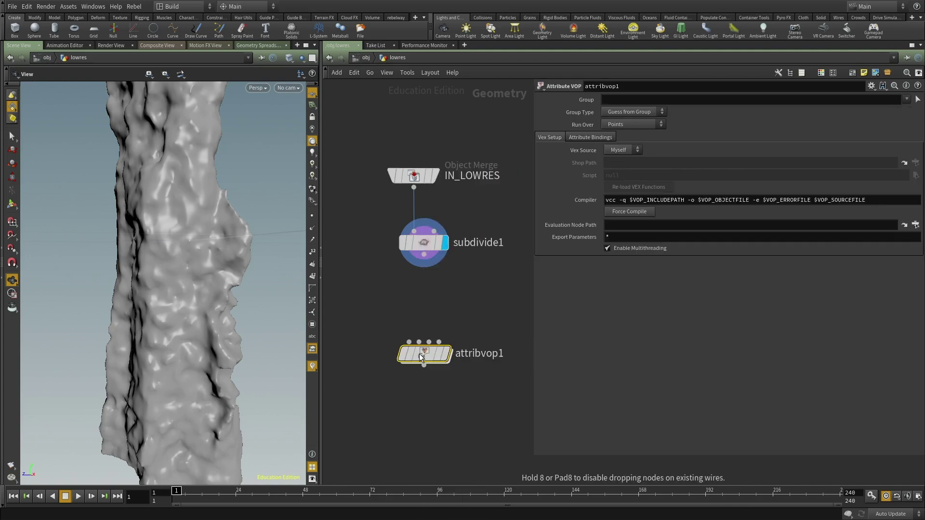
{"action": "left_click_drag", "start_coordinate": [424, 256], "coordinate": [409, 343]}
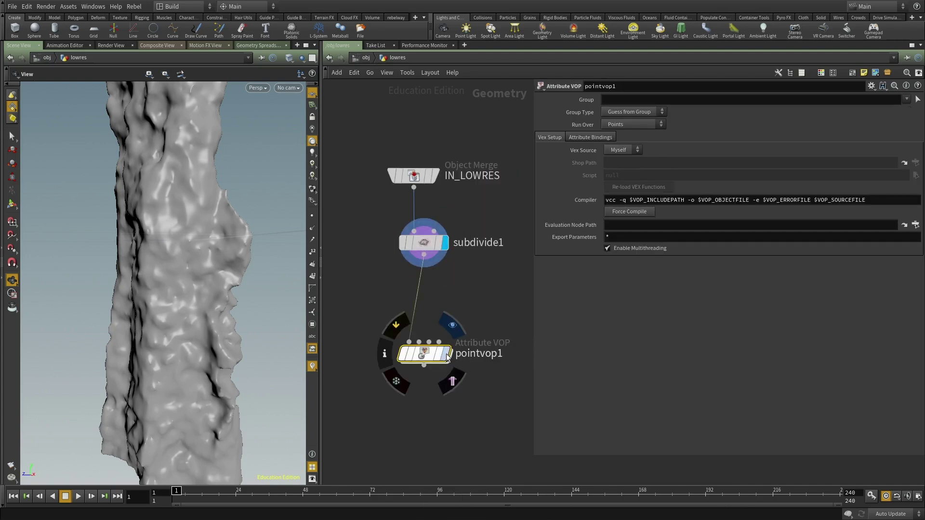
{"action": "left_click", "coordinate": [447, 354]}
Enter pointvop1, give its network more room and add an Import Vertex Attribute node
{"action": "double_click", "coordinate": [422, 355]}
{"action": "middle_click_drag", "start_coordinate": [461, 386], "coordinate": [329, 305]}
{"action": "scroll", "coordinate": [425, 364], "scroll_direction": "down", "scroll_amount": 3}
{"action": "middle_click_drag", "start_coordinate": [425, 363], "coordinate": [405, 354]}
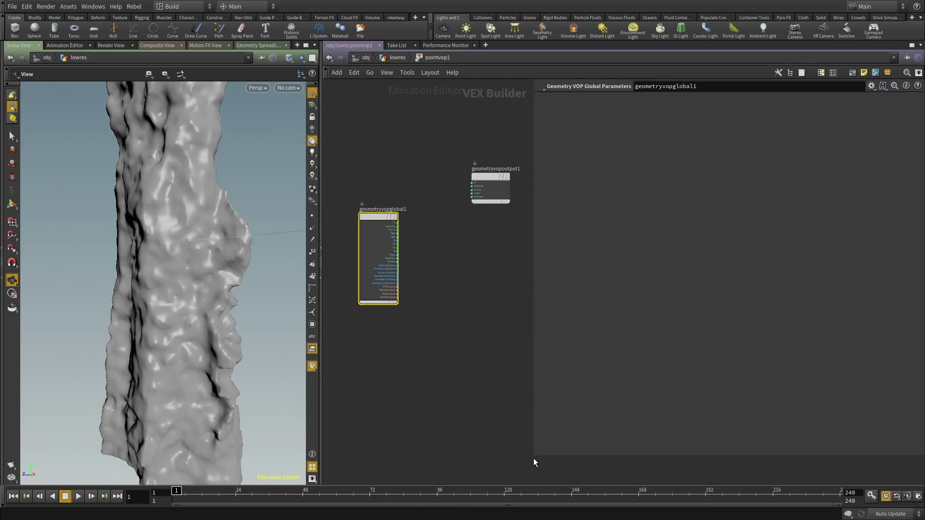
{"action": "left_click_drag", "start_coordinate": [534, 456], "coordinate": [728, 430]}
{"action": "scroll", "coordinate": [515, 306], "scroll_direction": "up", "scroll_amount": 1}
{"action": "key", "text": "Tab"}
{"action": "type", "text": "import"}
{"action": "key", "text": "Down"}
{"action": "key", "text": "Down"}
{"action": "key", "text": "Down"}
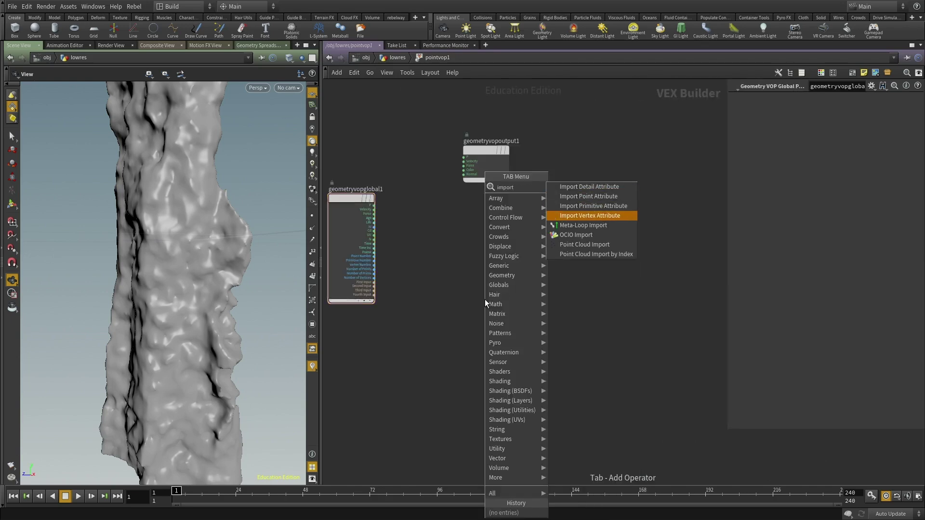
{"action": "key", "text": "Return"}
Set the Import Vertex Attribute node to read the uv attribute from First Input
{"action": "left_click", "coordinate": [822, 112]}
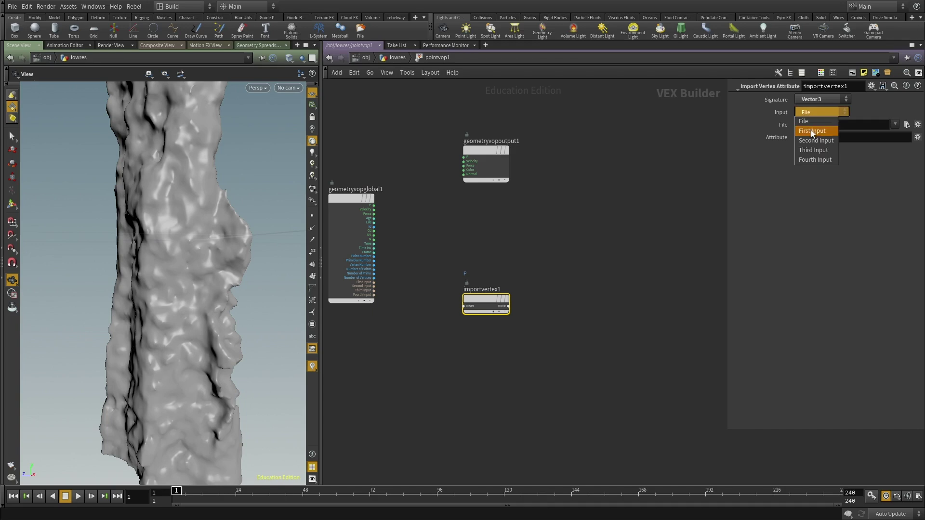
{"action": "left_click", "coordinate": [819, 118]}
{"action": "left_click", "coordinate": [851, 137]}
{"action": "type", "text": "uv"}
{"action": "key", "text": "Return"}
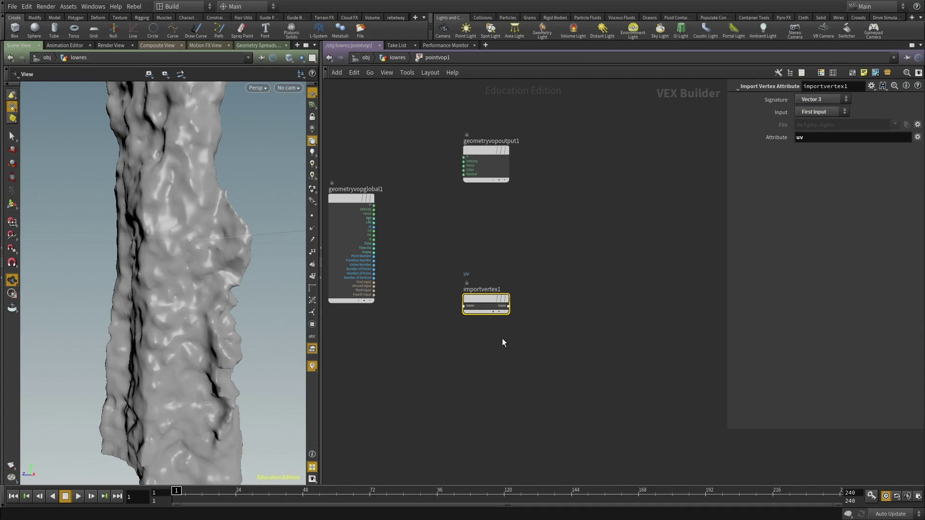
Add a Color Map node beside the Import Vertex Attribute node
{"action": "scroll", "coordinate": [527, 332], "scroll_direction": "up", "scroll_amount": 2}
{"action": "key", "text": "Tab"}
{"action": "type", "text": "colorm"}
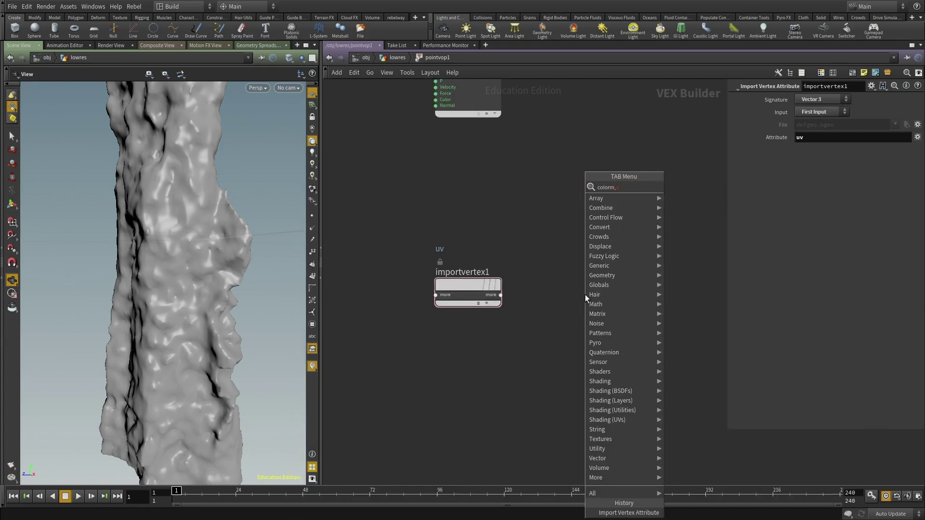
{"action": "key", "text": "Return"}
{"action": "left_click", "coordinate": [585, 295]}
Wire the Result of importvertex1 into the Color Map node and expand both nodes to show all their connectors
{"action": "left_click", "coordinate": [501, 295]}
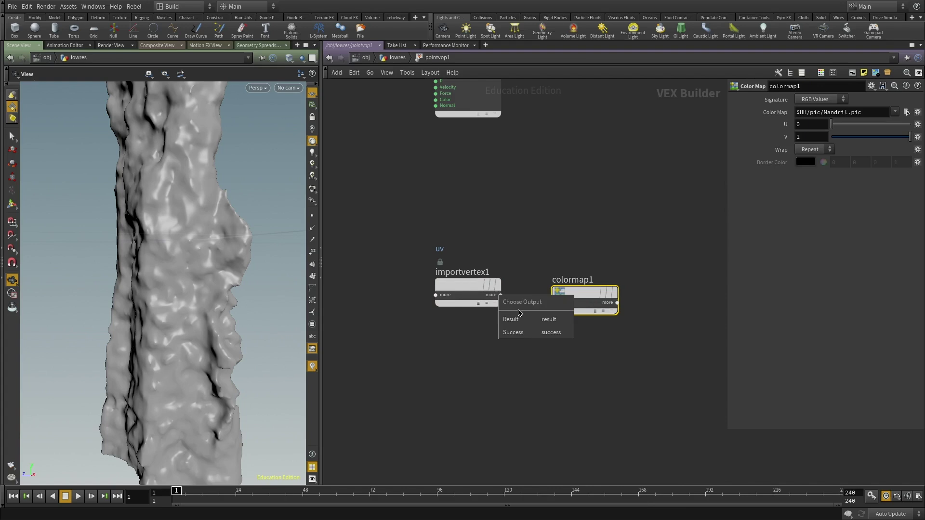
{"action": "left_click", "coordinate": [513, 319]}
{"action": "left_click", "coordinate": [553, 304]}
{"action": "left_click", "coordinate": [609, 332]}
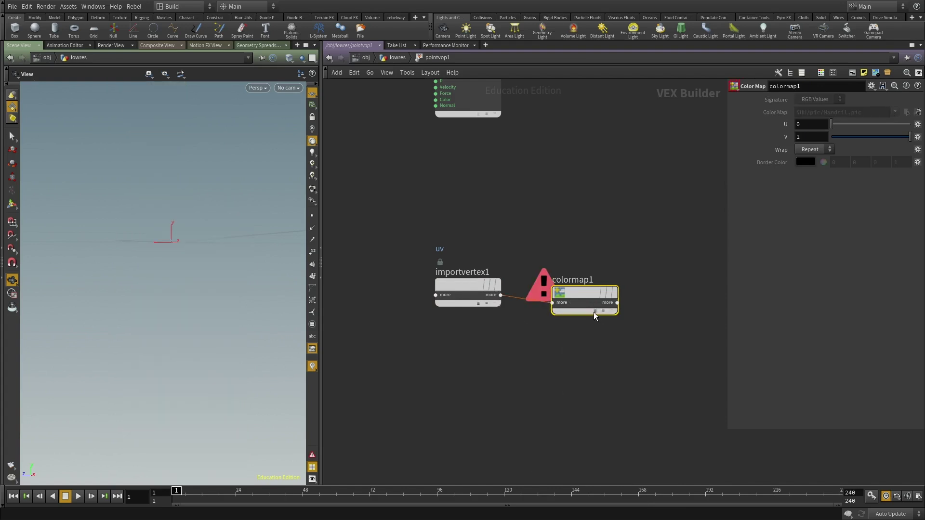
{"action": "left_click", "coordinate": [595, 312]}
{"action": "scroll", "coordinate": [540, 313], "scroll_direction": "up", "scroll_amount": 2}
{"action": "left_click", "coordinate": [479, 302]}
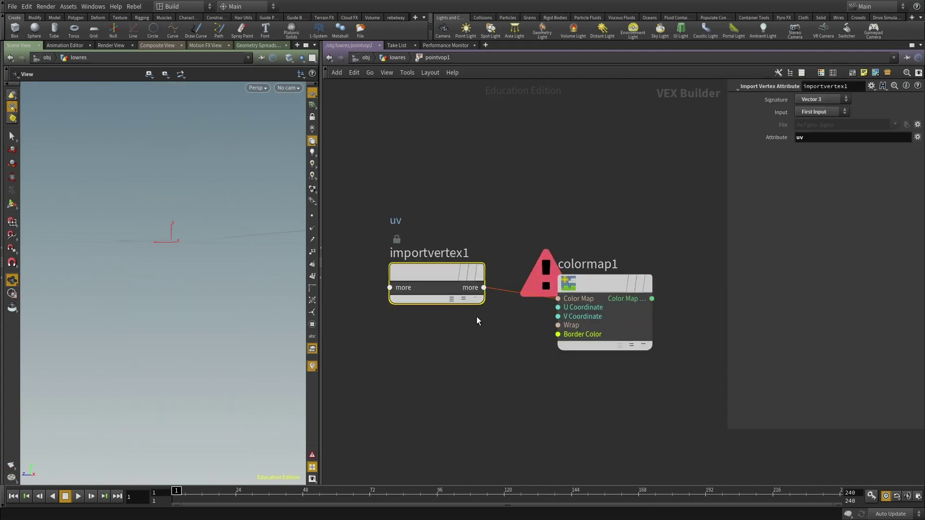
{"action": "left_click", "coordinate": [452, 300]}
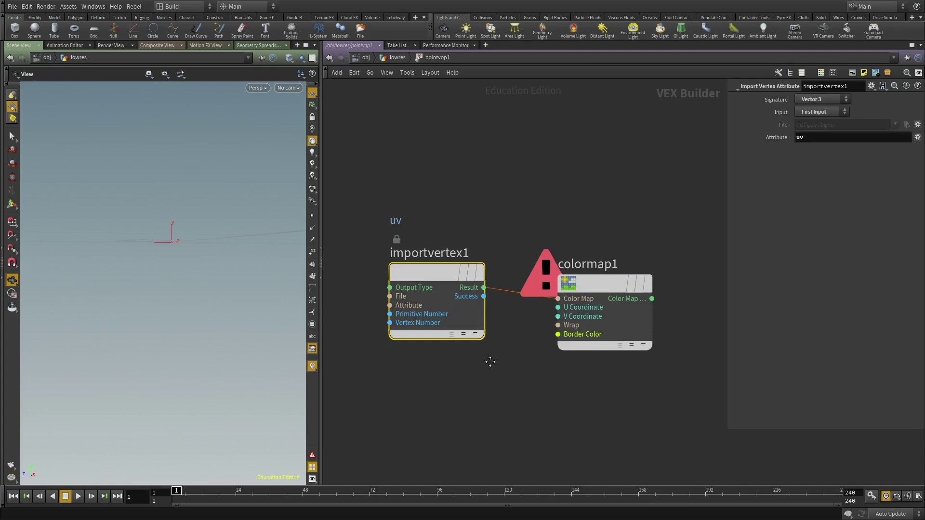
Space the two nodes apart and insert a Vector to Float node on the wire between importvertex1 and colormap1
{"action": "middle_click_drag", "start_coordinate": [490, 361], "coordinate": [403, 353]}
{"action": "left_click_drag", "start_coordinate": [513, 279], "coordinate": [678, 248]}
{"action": "key", "text": "Tab"}
{"action": "type", "text": "vect"}
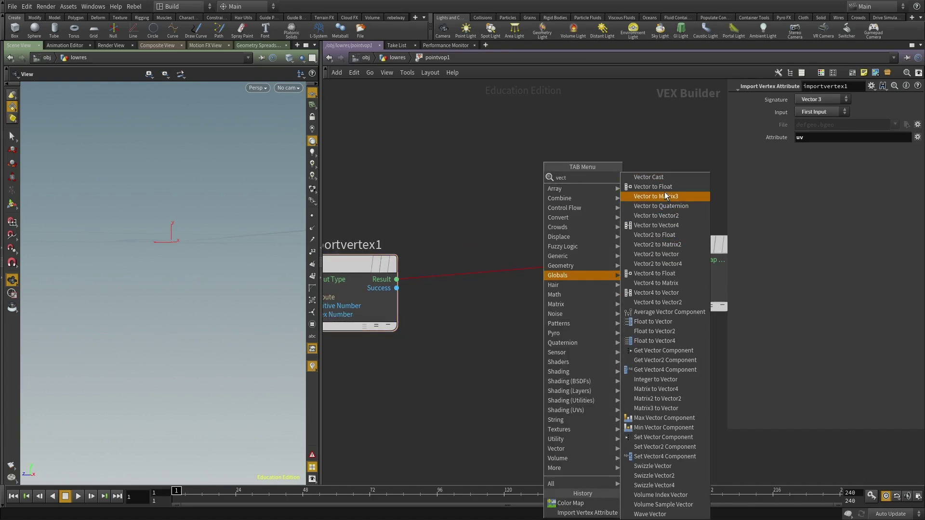
{"action": "left_click", "coordinate": [663, 187]}
{"action": "left_click", "coordinate": [481, 274]}
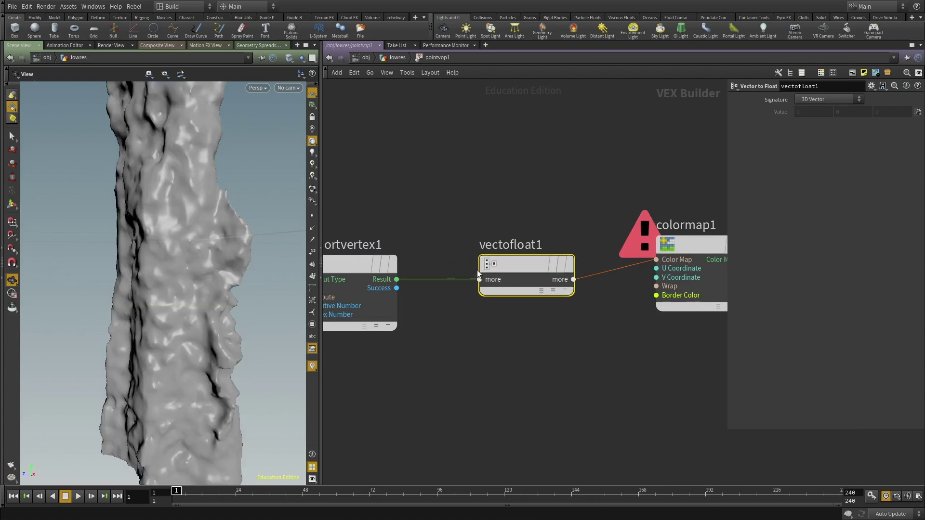
Expand vectofloat1 and wire its Component 1 and Component 2 into the Color Map's U and V coordinates only
{"action": "left_click", "coordinate": [542, 291]}
{"action": "middle_click_drag", "start_coordinate": [569, 339], "coordinate": [412, 396]}
{"action": "left_click", "coordinate": [417, 337]}
{"action": "left_click", "coordinate": [499, 325]}
{"action": "left_click", "coordinate": [417, 345]}
{"action": "left_click", "coordinate": [500, 334]}
{"action": "left_click_drag", "start_coordinate": [499, 317], "coordinate": [404, 268]}
{"action": "middle_click_drag", "start_coordinate": [466, 226], "coordinate": [497, 161]}
Wire the Color Map output into the Color input of geometryvopoutput1 and place the output node after colormap1
{"action": "left_click", "coordinate": [559, 237]}
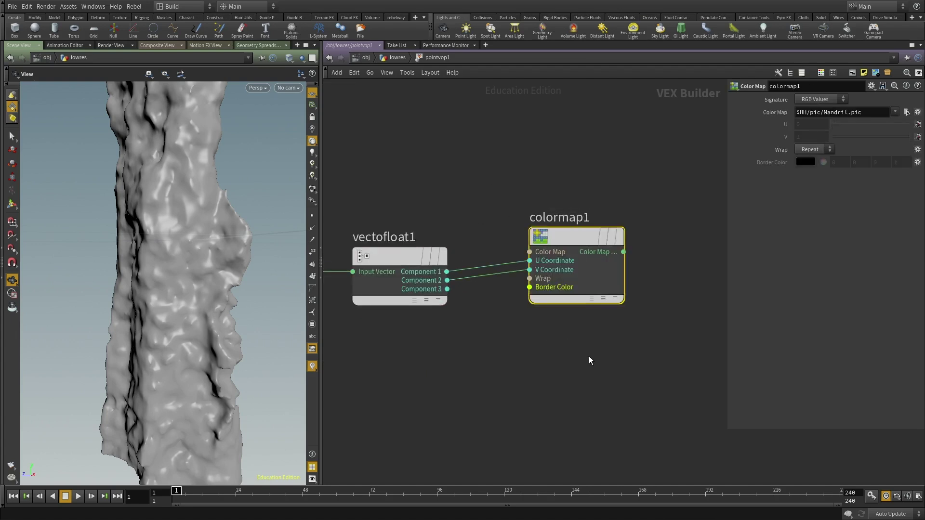
{"action": "scroll", "coordinate": [590, 360], "scroll_direction": "down", "scroll_amount": 5}
{"action": "left_click", "coordinate": [487, 366]}
{"action": "scroll", "coordinate": [374, 254], "scroll_direction": "down", "scroll_amount": 2}
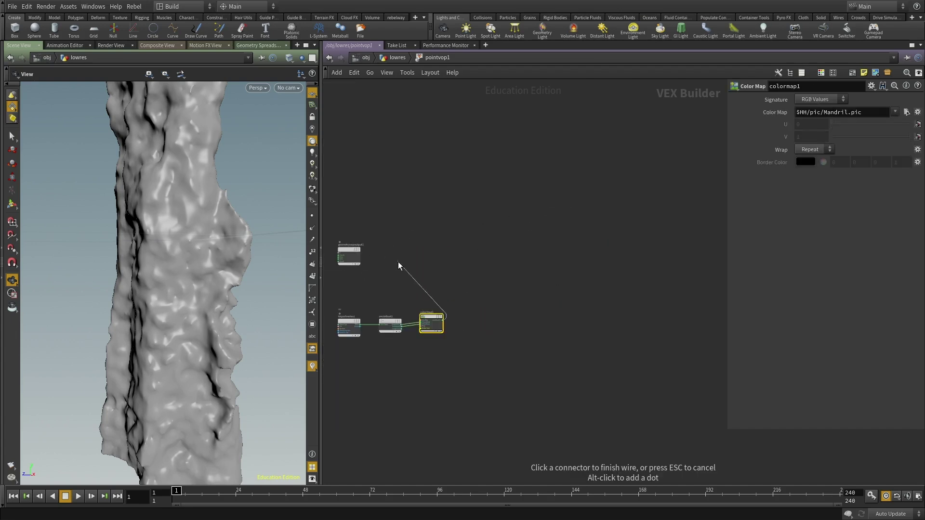
{"action": "scroll", "coordinate": [328, 263], "scroll_direction": "up", "scroll_amount": 1}
{"action": "left_click", "coordinate": [340, 254]}
{"action": "left_click_drag", "start_coordinate": [353, 248], "coordinate": [591, 301]}
{"action": "scroll", "coordinate": [488, 393], "scroll_direction": "up", "scroll_amount": 3}
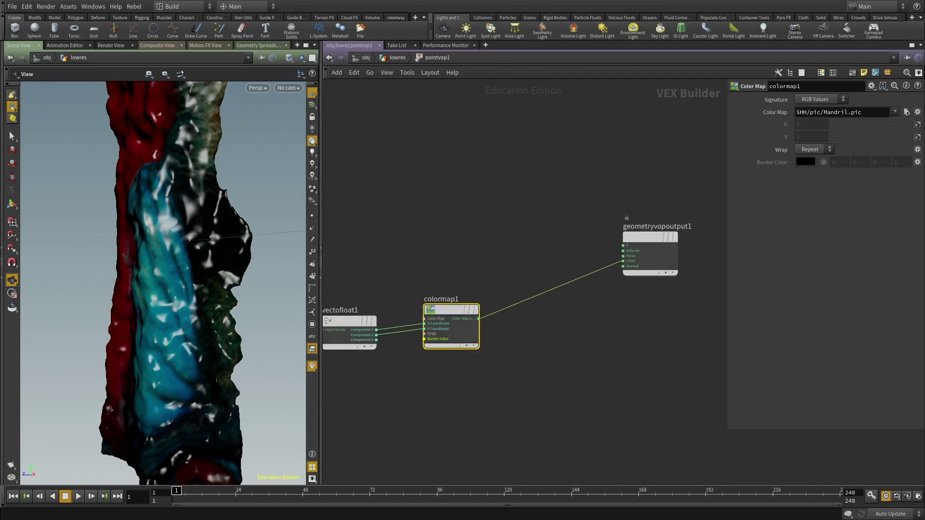
Load week9_prep_firstbake_Ds.1001.rat from /run/media/rebelway/mainws/rnd/map_extraction/render/ as the Color Map image
{"action": "left_click", "coordinate": [918, 112]}
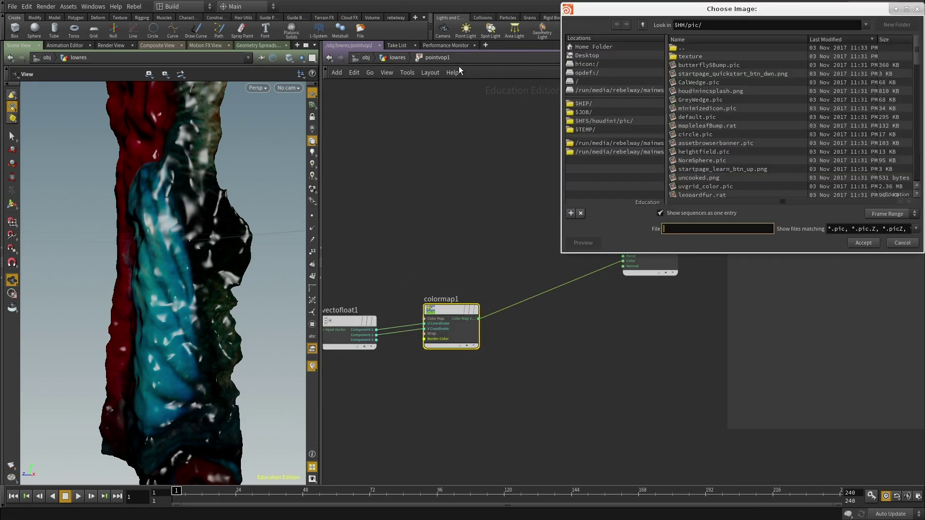
{"action": "left_click", "coordinate": [731, 25]}
{"action": "key", "text": "ctrl+a"}
{"action": "type", "text": "/run/media/rebelway/mainws/rnd/map_extraction/render/"}
{"action": "key", "text": "Return"}
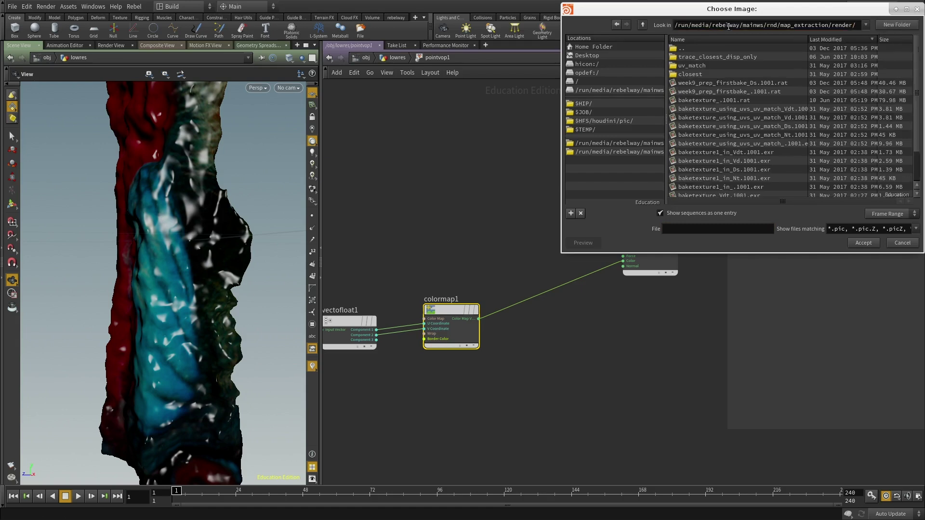
{"action": "left_click", "coordinate": [771, 83]}
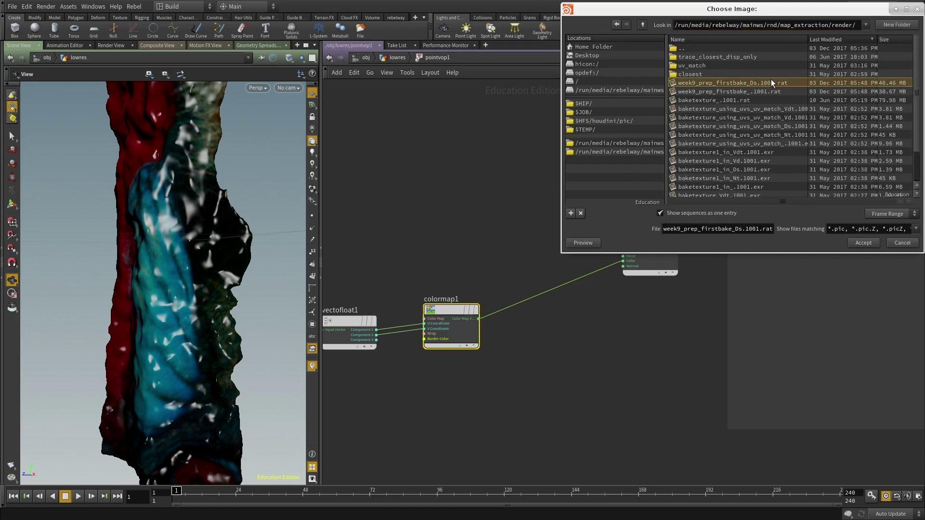
{"action": "left_click", "coordinate": [865, 243]}
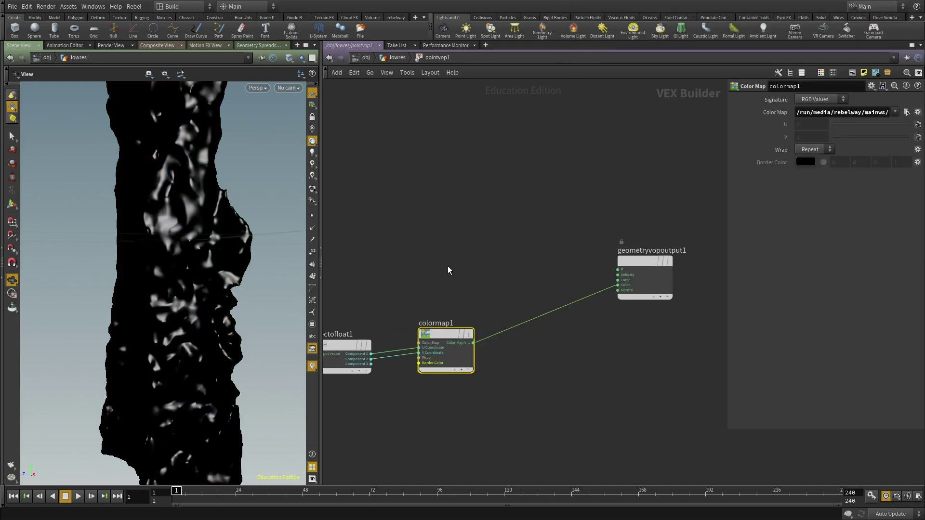
Examine the displacement map's colours on the rock from several distances and turn off the viewport lighting
{"action": "middle_click_drag", "start_coordinate": [422, 265], "coordinate": [426, 244]}
{"action": "middle_click_drag", "start_coordinate": [551, 217], "coordinate": [588, 241]}
{"action": "left_click_drag", "start_coordinate": [155, 271], "coordinate": [189, 277]}
{"action": "scroll", "coordinate": [189, 277], "scroll_direction": "down", "scroll_amount": 5}
{"action": "key", "text": "w"}
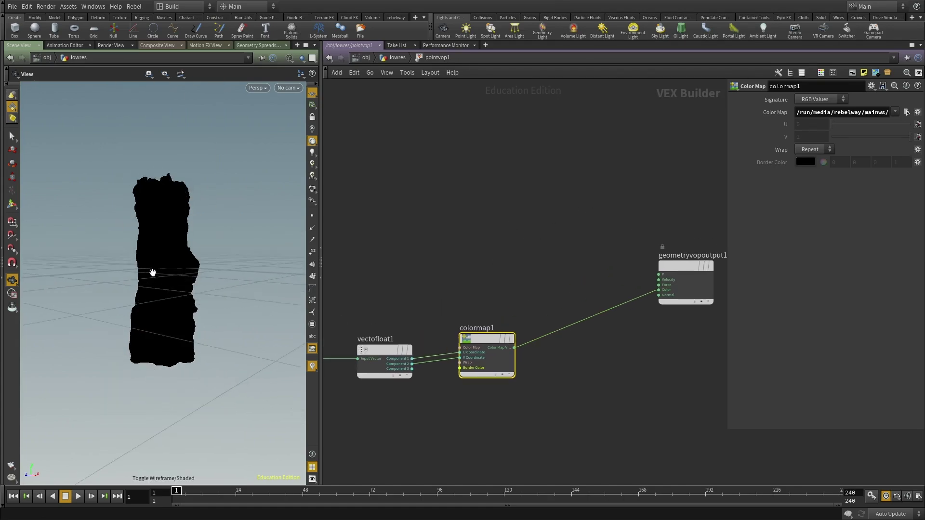
{"action": "right_click_drag", "start_coordinate": [153, 272], "coordinate": [225, 263]}
{"action": "left_click_drag", "start_coordinate": [225, 263], "coordinate": [250, 262]}
{"action": "key", "text": "w"}
{"action": "middle_click_drag", "start_coordinate": [501, 265], "coordinate": [541, 236]}
{"action": "key", "text": "Tab"}
{"action": "left_click", "coordinate": [346, 136]}
{"action": "middle_click_drag", "start_coordinate": [491, 201], "coordinate": [501, 195]}
{"action": "left_click_drag", "start_coordinate": [524, 232], "coordinate": [544, 356]}
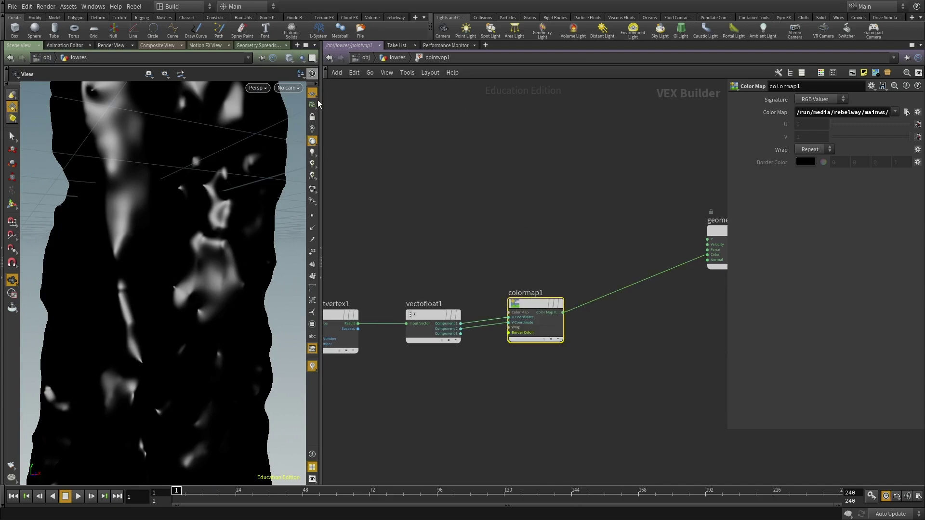
{"action": "left_click", "coordinate": [312, 130]}
Insert a Multiply Constant node between colormap1 and the output's Color input with a multiplier of 100
{"action": "key", "text": "Tab"}
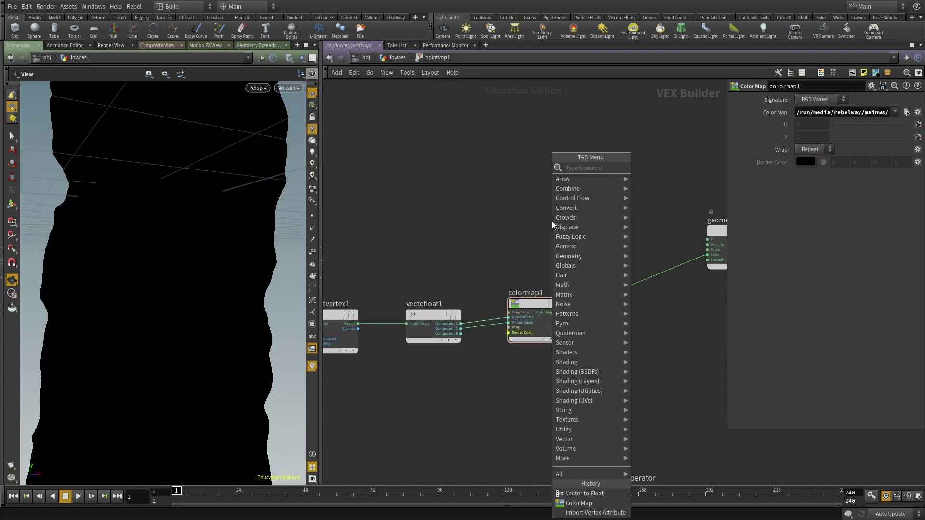
{"action": "left_click", "coordinate": [685, 176]}
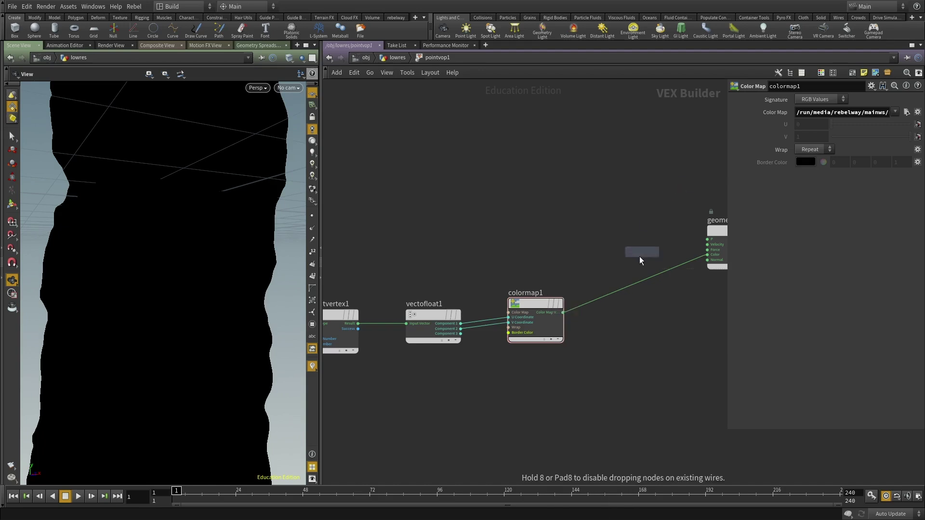
{"action": "left_click", "coordinate": [624, 278]}
{"action": "left_click", "coordinate": [812, 112]}
{"action": "type", "text": "00"}
{"action": "key", "text": "Return"}
Examine the multiplied displacement values over the whole rock surface
{"action": "scroll", "coordinate": [216, 238], "scroll_direction": "down", "scroll_amount": 6}
{"action": "left_click_drag", "start_coordinate": [158, 263], "coordinate": [201, 221]}
{"action": "scroll", "coordinate": [543, 273], "scroll_direction": "up", "scroll_amount": 1}
{"action": "scroll", "coordinate": [188, 225], "scroll_direction": "up", "scroll_amount": 3}
{"action": "scroll", "coordinate": [523, 246], "scroll_direction": "down", "scroll_amount": 2}
{"action": "middle_click_drag", "start_coordinate": [522, 260], "coordinate": [602, 253]}
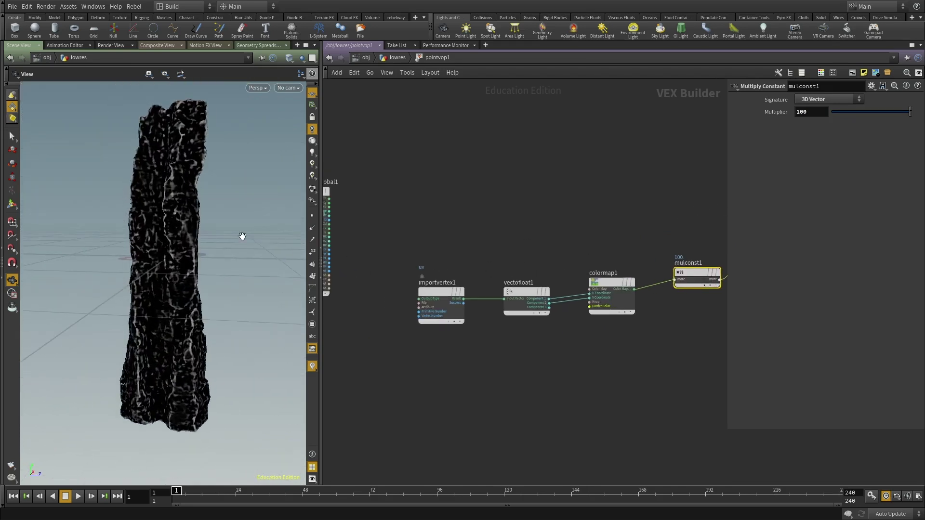
{"action": "middle_click_drag", "start_coordinate": [433, 241], "coordinate": [477, 265]}
{"action": "scroll", "coordinate": [511, 264], "scroll_direction": "up", "scroll_amount": 2}
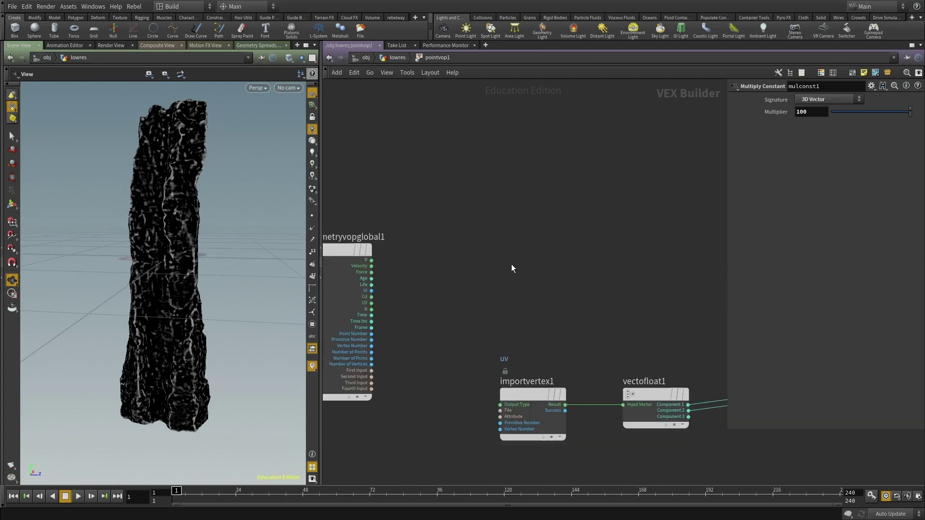
Add a Multiply node above the chain and wire the global N output into its first input
{"action": "key", "text": "Tab"}
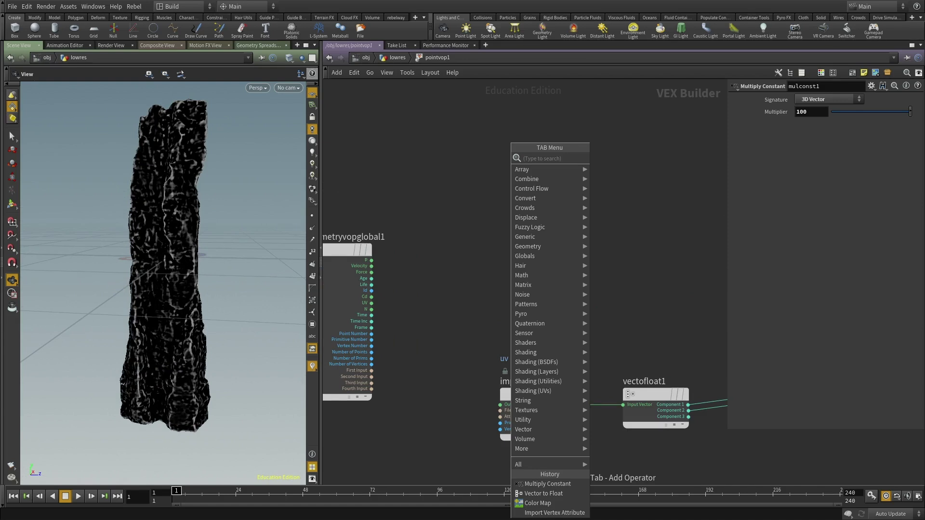
{"action": "key", "text": "Escape"}
{"action": "middle_click_drag", "start_coordinate": [443, 280], "coordinate": [481, 267]}
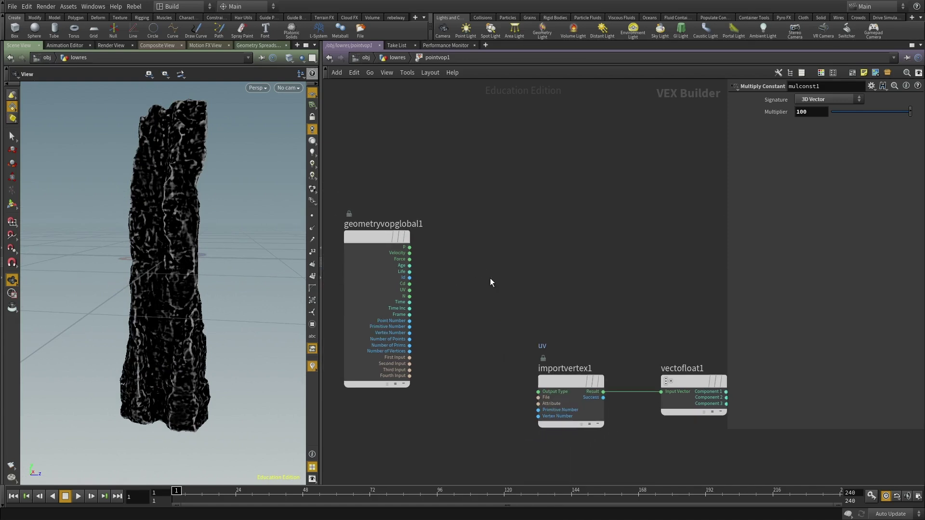
{"action": "key", "text": "Tab"}
{"action": "type", "text": "mu"}
{"action": "left_click", "coordinate": [619, 152]}
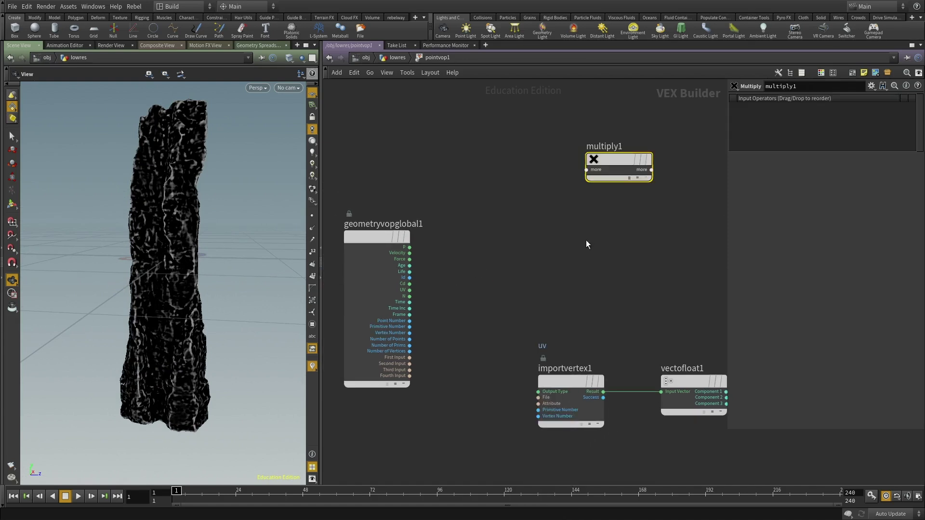
{"action": "left_click", "coordinate": [410, 296]}
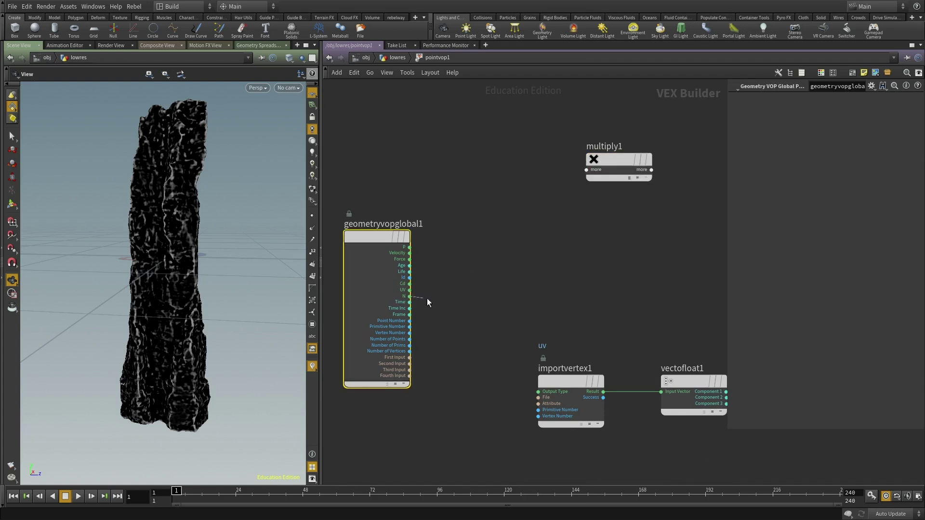
{"action": "left_click", "coordinate": [585, 173]}
{"action": "left_click", "coordinate": [588, 195]}
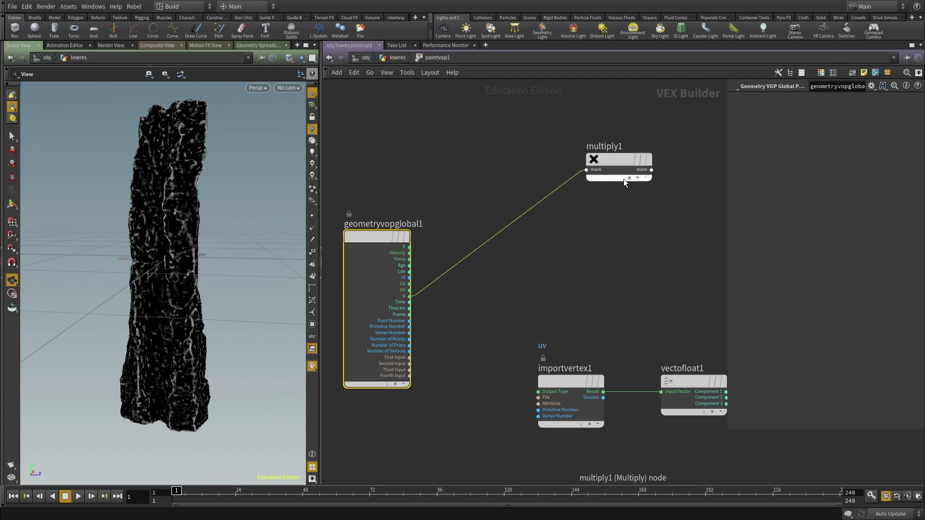
Expand multiply1 and wire the Color Map output into its second input
{"action": "middle_click_drag", "start_coordinate": [590, 184], "coordinate": [423, 161]}
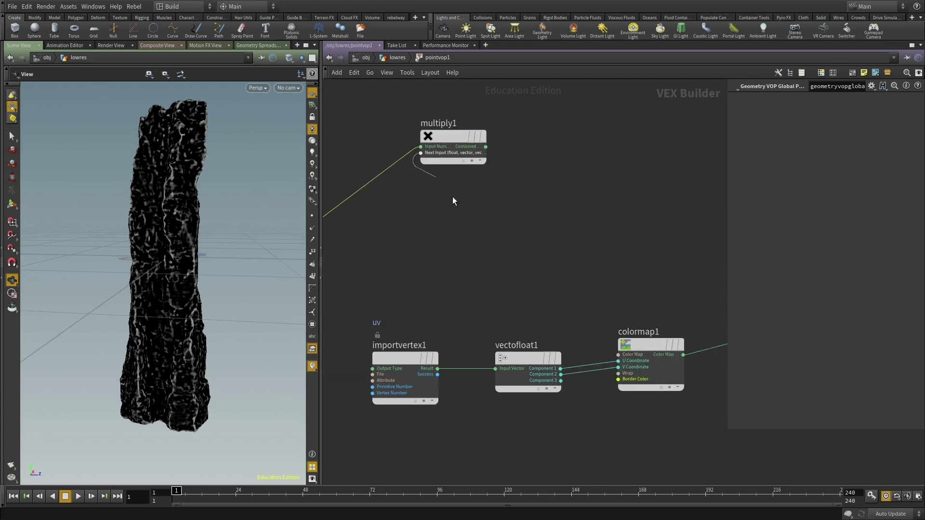
{"action": "left_click", "coordinate": [421, 153]}
{"action": "scroll", "coordinate": [648, 337], "scroll_direction": "down", "scroll_amount": 3}
{"action": "left_click", "coordinate": [664, 344]}
Remove the Multiply Constant node and move multiply1 above and beyond the Color Map node
{"action": "middle_click_drag", "start_coordinate": [675, 380], "coordinate": [487, 369]}
{"action": "left_click", "coordinate": [516, 325]}
{"action": "key", "text": "ctrl+x"}
{"action": "middle_click_drag", "start_coordinate": [372, 216], "coordinate": [427, 269]}
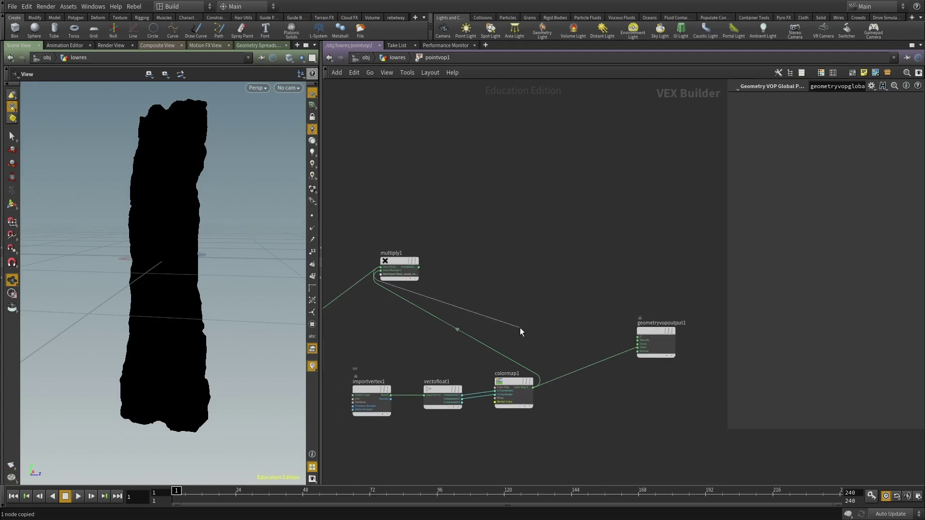
{"action": "left_click_drag", "start_coordinate": [400, 262], "coordinate": [578, 304]}
{"action": "middle_click_drag", "start_coordinate": [410, 285], "coordinate": [464, 292]}
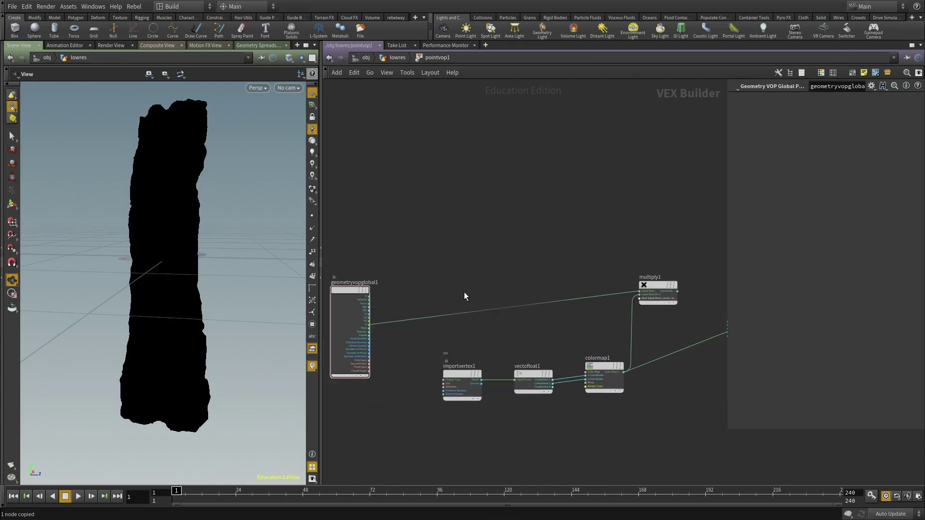
Insert a Normalize node into the wire between the global N output and multiply1
{"action": "key", "text": "o"}
{"action": "key", "text": "Tab"}
{"action": "type", "text": "norm"}
{"action": "key", "text": "Return"}
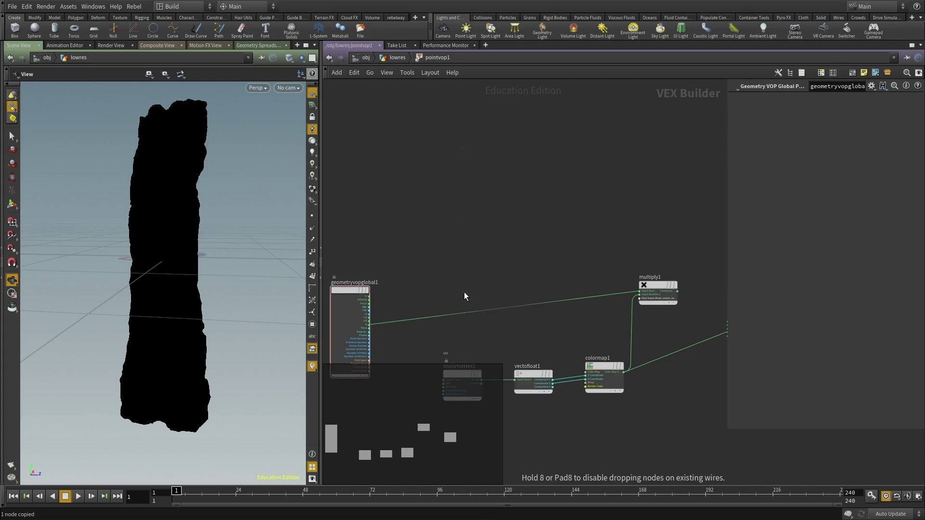
{"action": "left_click", "coordinate": [464, 292]}
{"action": "left_click_drag", "start_coordinate": [465, 292], "coordinate": [473, 308]}
Place an Add node beyond multiply1 and wire the multiply1 output into its first input
{"action": "middle_click_drag", "start_coordinate": [489, 241], "coordinate": [442, 281]}
{"action": "key", "text": "Tab"}
{"action": "type", "text": "add"}
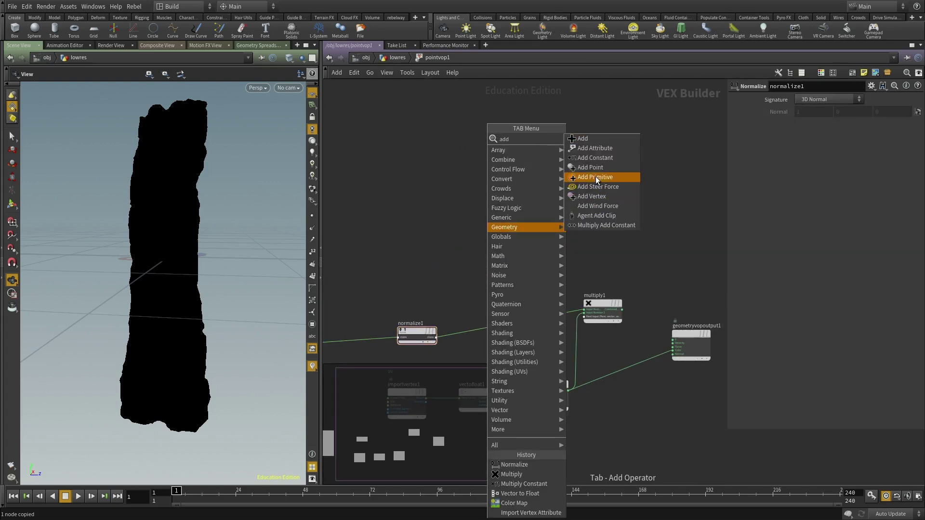
{"action": "left_click", "coordinate": [594, 140]}
{"action": "left_click", "coordinate": [672, 293]}
{"action": "scroll", "coordinate": [632, 319], "scroll_direction": "up", "scroll_amount": 3}
{"action": "left_click", "coordinate": [617, 305]}
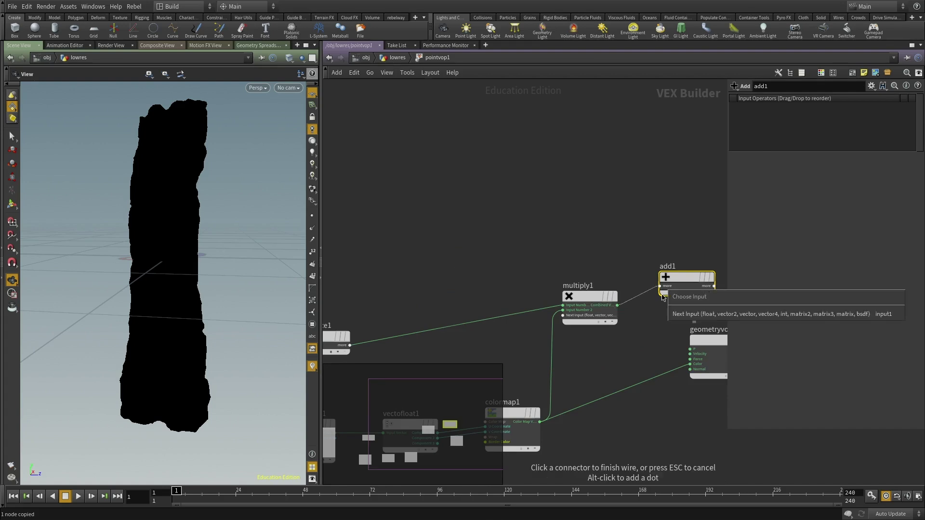
{"action": "left_click", "coordinate": [660, 286]}
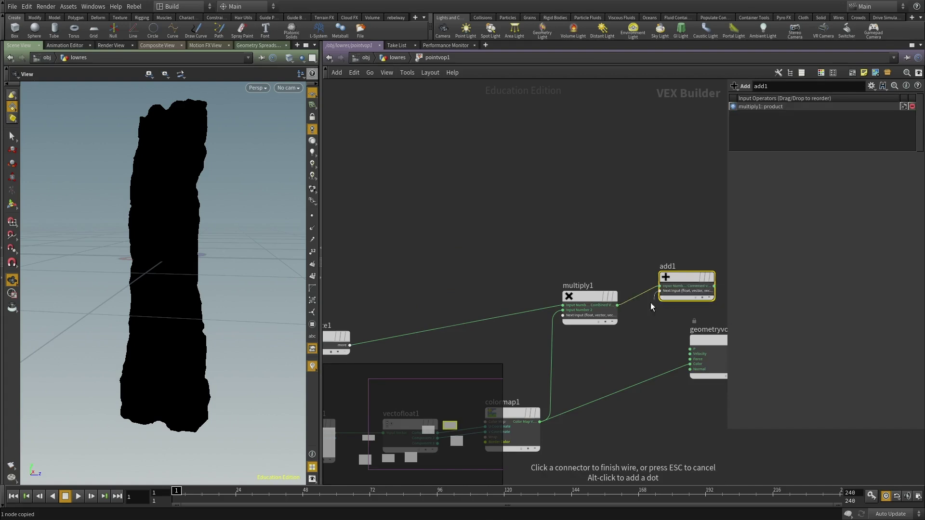
Wire the global P output into the second input of add1
{"action": "left_click", "coordinate": [660, 292]}
{"action": "scroll", "coordinate": [667, 321], "scroll_direction": "down", "scroll_amount": 4}
{"action": "middle_click_drag", "start_coordinate": [459, 321], "coordinate": [538, 325]}
{"action": "scroll", "coordinate": [538, 325], "scroll_direction": "up", "scroll_amount": 1}
{"action": "scroll", "coordinate": [539, 326], "scroll_direction": "up", "scroll_amount": 4}
{"action": "left_click", "coordinate": [516, 320]}
{"action": "scroll", "coordinate": [574, 347], "scroll_direction": "down", "scroll_amount": 6}
{"action": "middle_click_drag", "start_coordinate": [567, 365], "coordinate": [356, 355]}
{"action": "scroll", "coordinate": [539, 339], "scroll_direction": "up", "scroll_amount": 2}
Move the output node further from add1, wire add1 into its P input, and disconnect the Color Map from its Color input
{"action": "left_click_drag", "start_coordinate": [530, 331], "coordinate": [586, 330]}
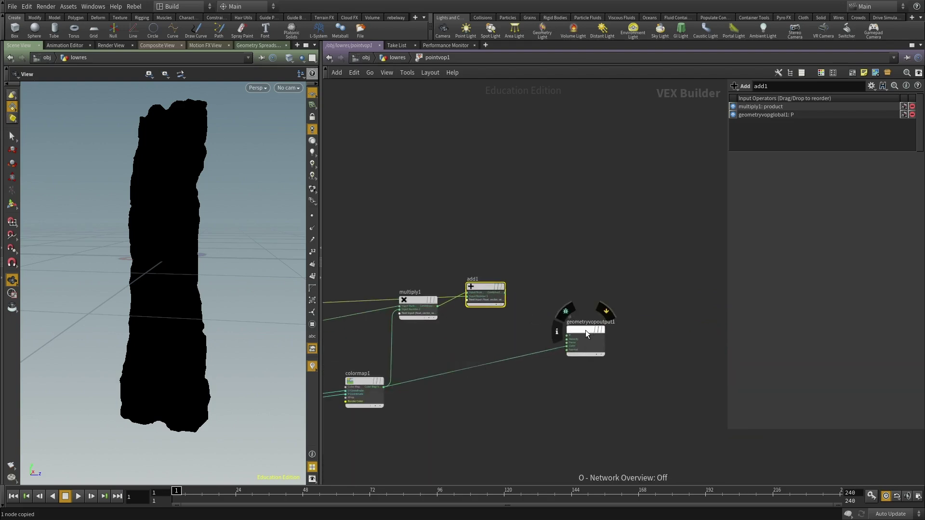
{"action": "scroll", "coordinate": [509, 295], "scroll_direction": "up", "scroll_amount": 3}
{"action": "left_click", "coordinate": [502, 293]}
{"action": "left_click", "coordinate": [610, 367]}
{"action": "left_click", "coordinate": [611, 385]}
{"action": "left_click", "coordinate": [535, 404]}
{"action": "middle_click_drag", "start_coordinate": [348, 306], "coordinate": [383, 267]}
Enable lit shading for the displaced rock in the viewport and return to the lowres geometry network
{"action": "left_click_drag", "start_coordinate": [130, 292], "coordinate": [191, 291]}
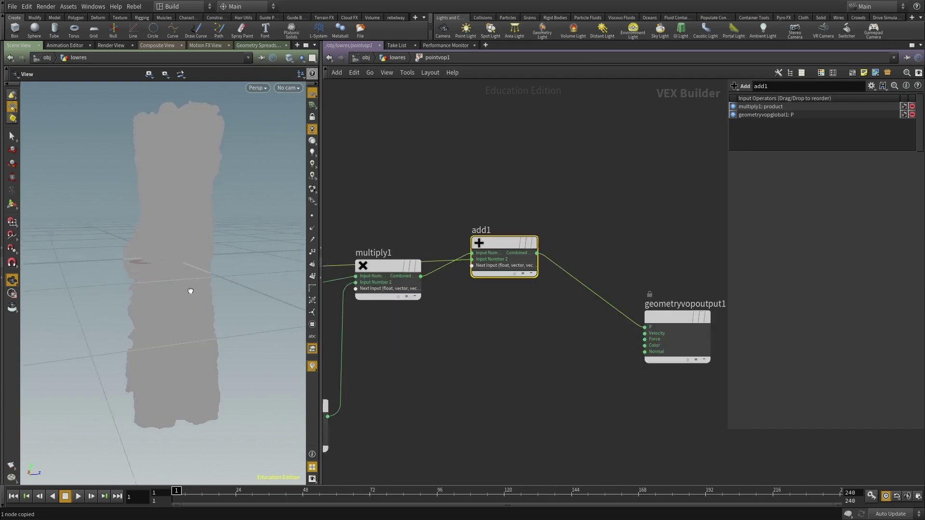
{"action": "left_click", "coordinate": [313, 141]}
{"action": "key", "text": "u"}
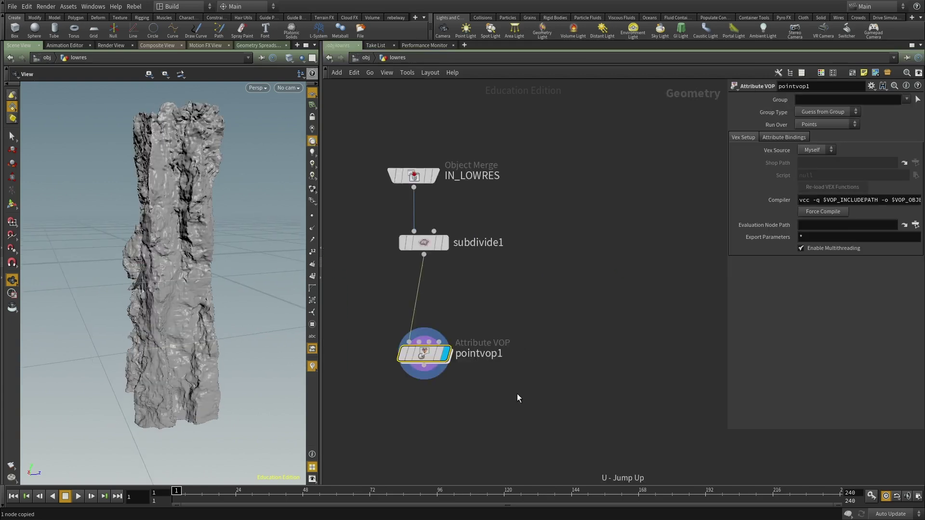
Add a Facet node below pointvop1, connect it to pointvop1, and display it
{"action": "key", "text": "Tab"}
{"action": "type", "text": "facet"}
{"action": "key", "text": "Return"}
{"action": "left_click", "coordinate": [475, 393]}
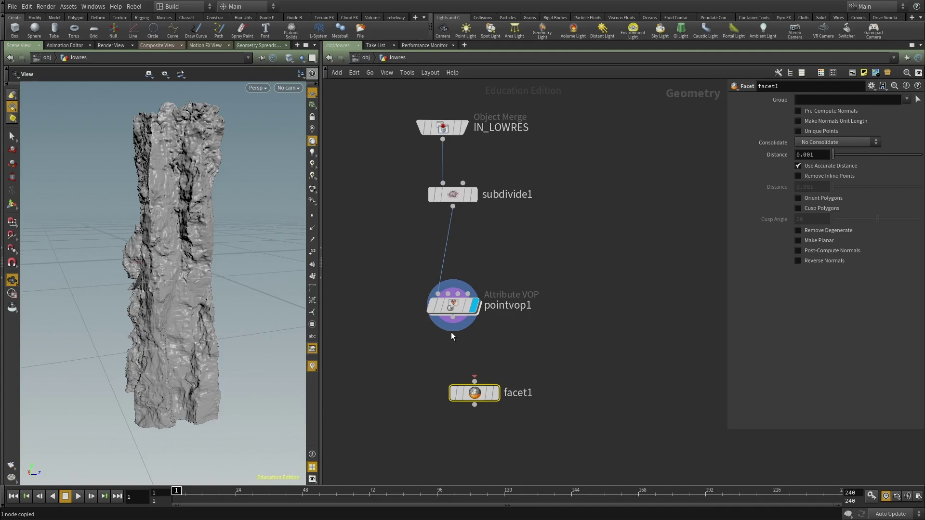
{"action": "middle_click_drag", "start_coordinate": [536, 434], "coordinate": [554, 391]}
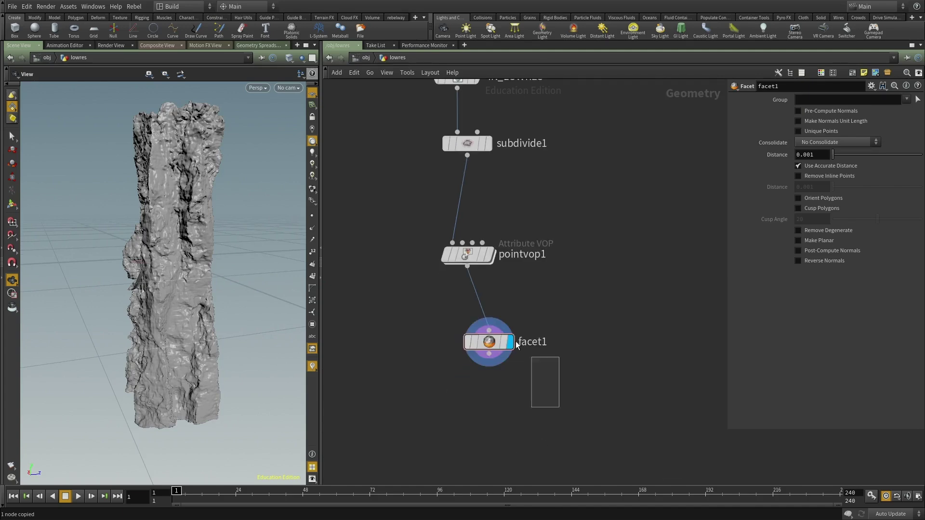
Examine the displaced rock surface up close along with the subdivide1 settings
{"action": "left_click_drag", "start_coordinate": [137, 281], "coordinate": [223, 370]}
{"action": "left_click", "coordinate": [470, 145]}
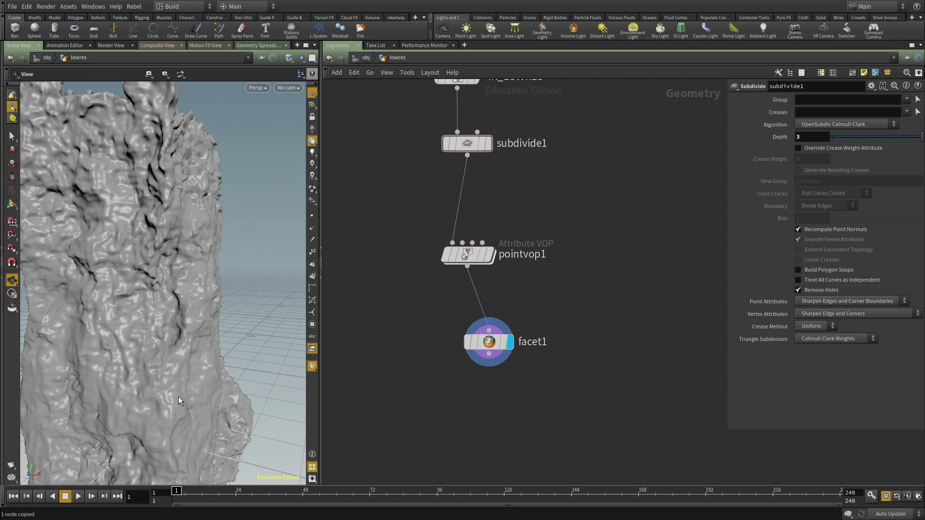
{"action": "left_click_drag", "start_coordinate": [154, 394], "coordinate": [163, 326]}
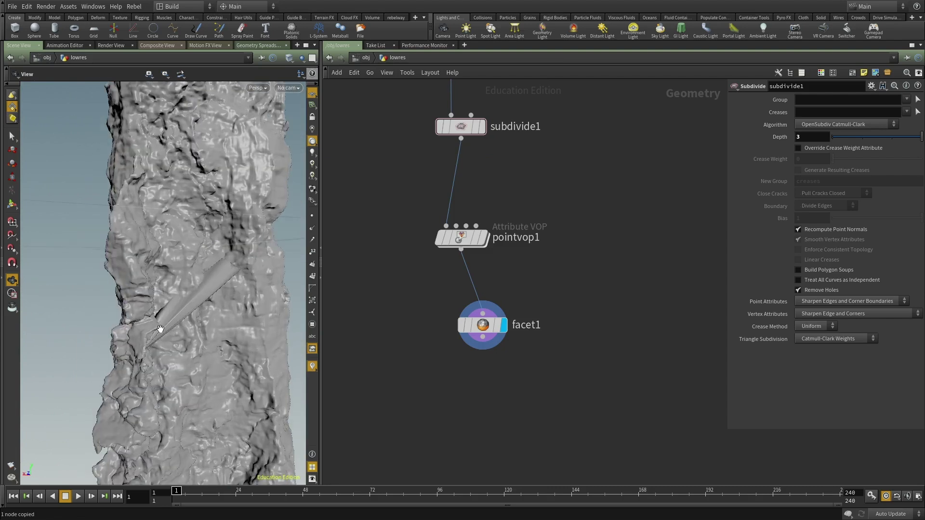
Open pointvop1 and spread out its nodes, moving the UV and Color Map chain back and multiply1 below add1
{"action": "double_click", "coordinate": [461, 237]}
{"action": "scroll", "coordinate": [517, 299], "scroll_direction": "down", "scroll_amount": 3}
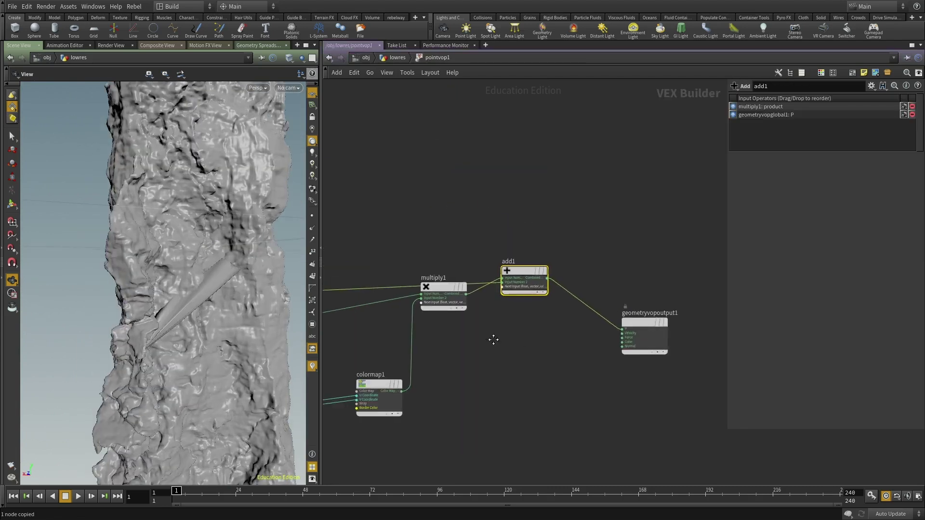
{"action": "left_click_drag", "start_coordinate": [485, 258], "coordinate": [485, 296]}
{"action": "middle_click_drag", "start_coordinate": [486, 357], "coordinate": [616, 339]}
{"action": "scroll", "coordinate": [616, 338], "scroll_direction": "down", "scroll_amount": 3}
{"action": "left_click_drag", "start_coordinate": [601, 371], "coordinate": [421, 329]}
{"action": "left_click_drag", "start_coordinate": [570, 334], "coordinate": [539, 349]}
{"action": "middle_click_drag", "start_coordinate": [670, 290], "coordinate": [530, 302]}
{"action": "scroll", "coordinate": [530, 302], "scroll_direction": "up", "scroll_amount": 2}
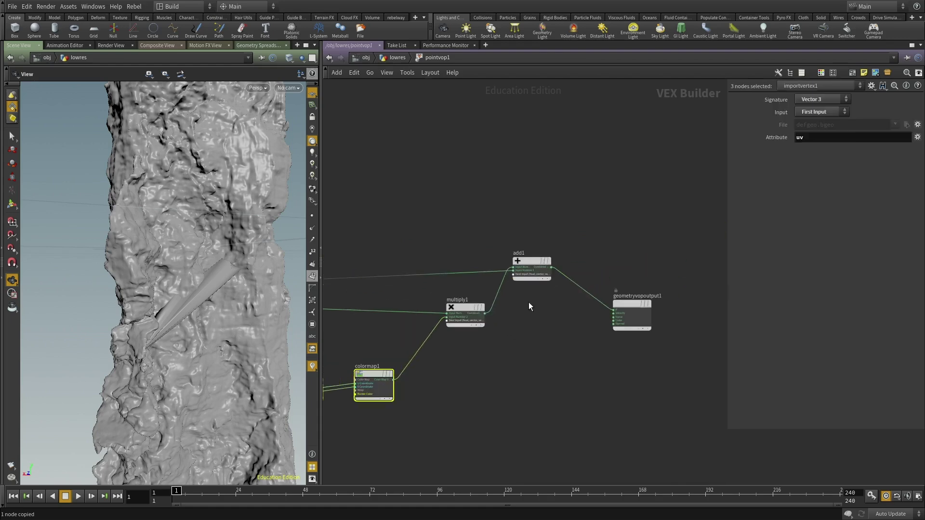
{"action": "left_click", "coordinate": [531, 302]}
{"action": "left_click_drag", "start_coordinate": [464, 308], "coordinate": [451, 339]}
Insert a Clamp node between multiply1 and add1 and set its signature to 3D Vector
{"action": "key", "text": "Tab"}
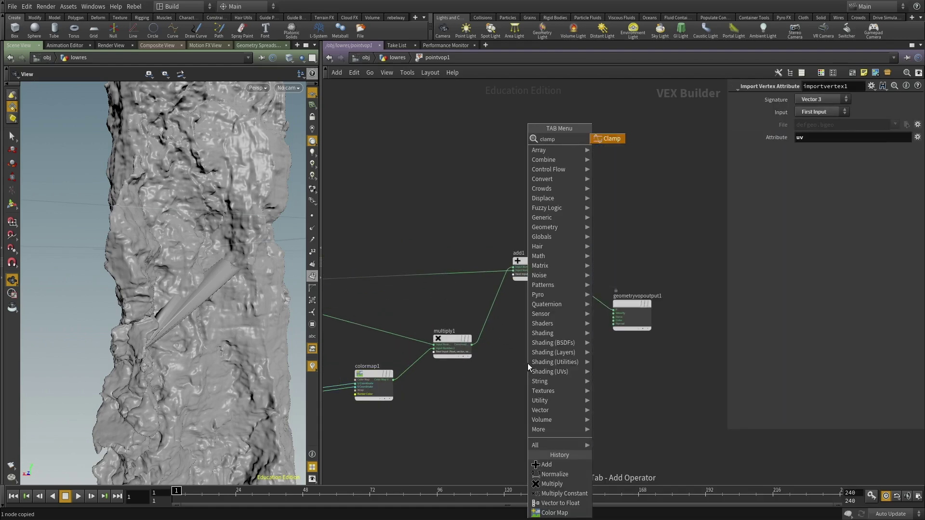
{"action": "key", "text": "Escape"}
{"action": "key", "text": "ctrl+v"}
{"action": "left_click_drag", "start_coordinate": [528, 363], "coordinate": [497, 308]}
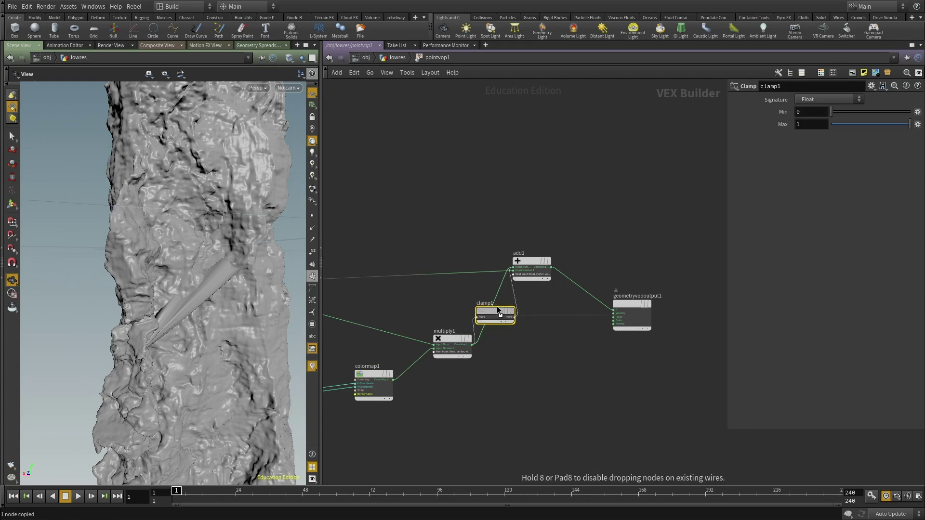
{"action": "left_click", "coordinate": [828, 99]}
{"action": "left_click", "coordinate": [809, 139]}
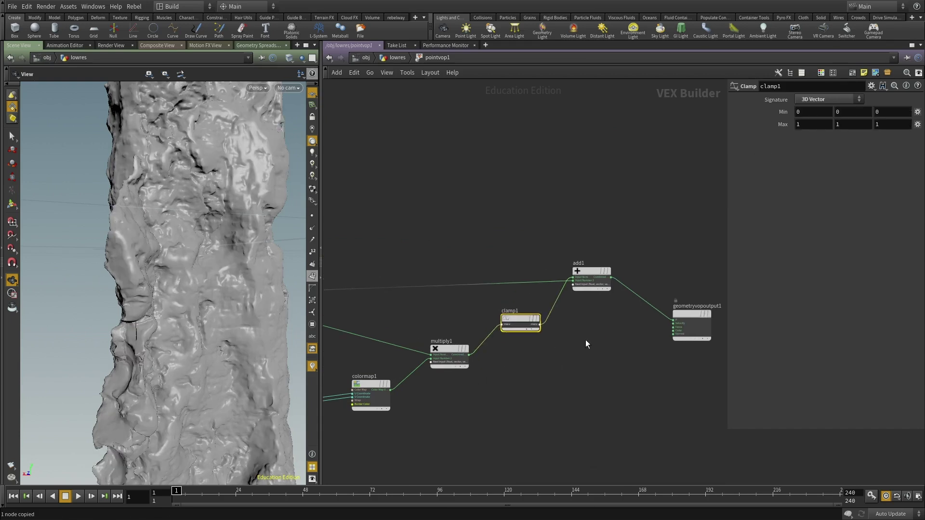
Relocate the Clamp node into the wire between colormap1 and multiply1, moving multiply1 away to make room
{"action": "scroll", "coordinate": [543, 312], "scroll_direction": "up", "scroll_amount": 1}
{"action": "scroll", "coordinate": [527, 371], "scroll_direction": "up", "scroll_amount": 1}
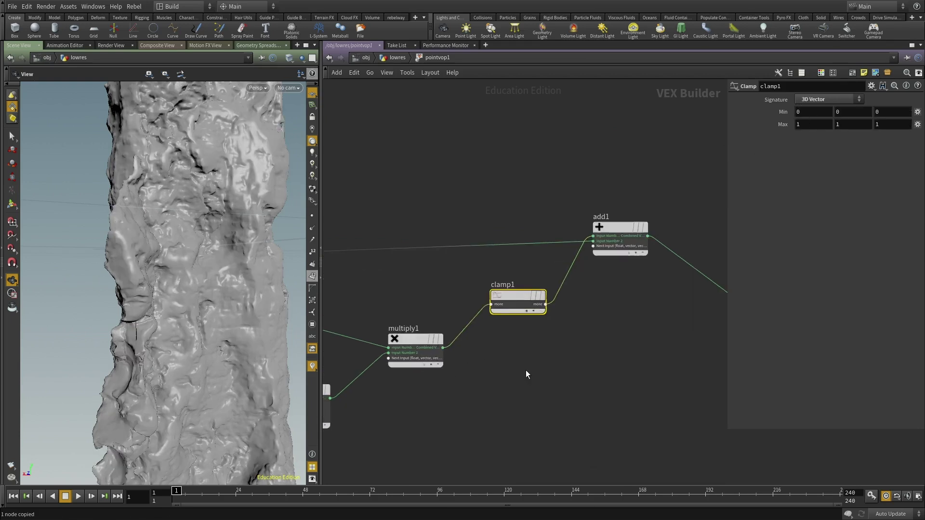
{"action": "middle_click_drag", "start_coordinate": [400, 392], "coordinate": [535, 343]}
{"action": "scroll", "coordinate": [629, 342], "scroll_direction": "down", "scroll_amount": 1}
{"action": "key", "text": "ctrl+x"}
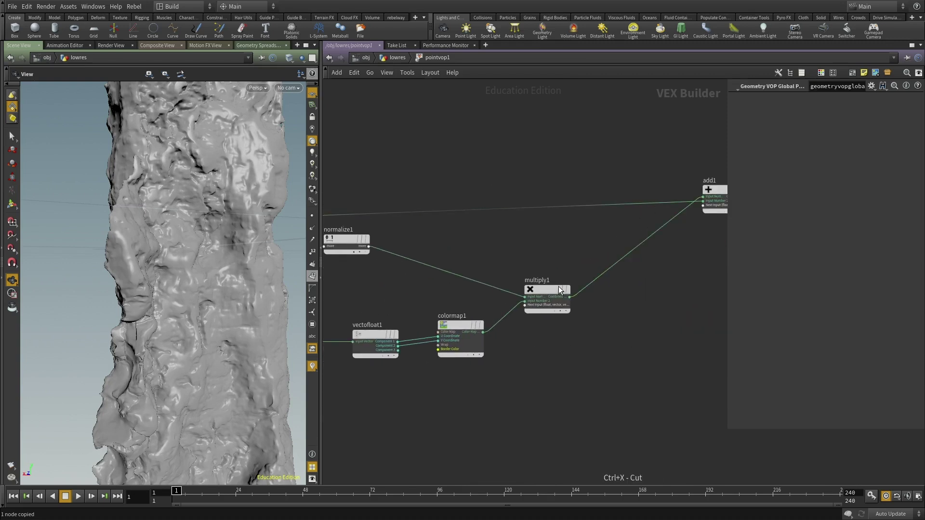
{"action": "left_click_drag", "start_coordinate": [546, 292], "coordinate": [607, 274]}
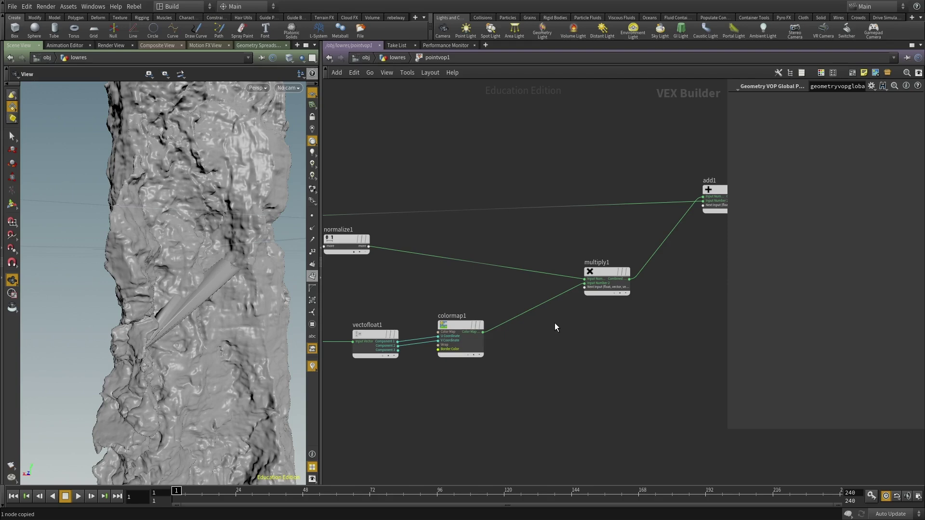
{"action": "key", "text": "ctrl+v"}
{"action": "left_click", "coordinate": [554, 323]}
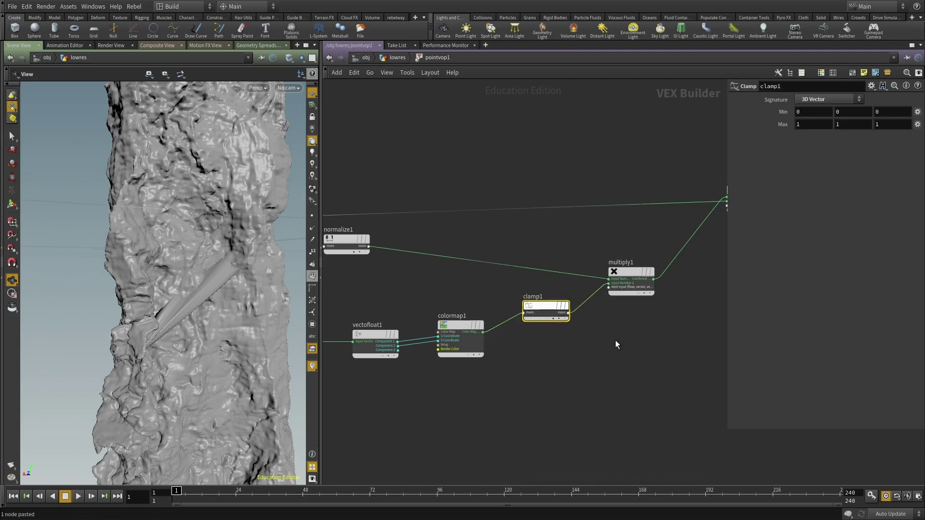
Insert a Vector to Float node into the wire between colormap1 and clamp1
{"action": "scroll", "coordinate": [506, 343], "scroll_direction": "up", "scroll_amount": 3}
{"action": "key", "text": "Tab"}
{"action": "mouse_move", "coordinate": [533, 275]}
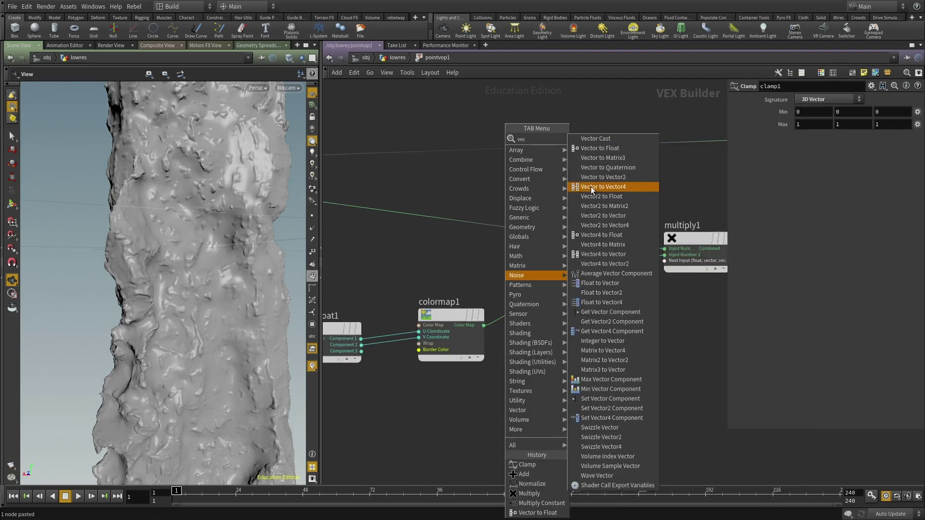
{"action": "left_click", "coordinate": [597, 150]}
{"action": "left_click", "coordinate": [515, 311]}
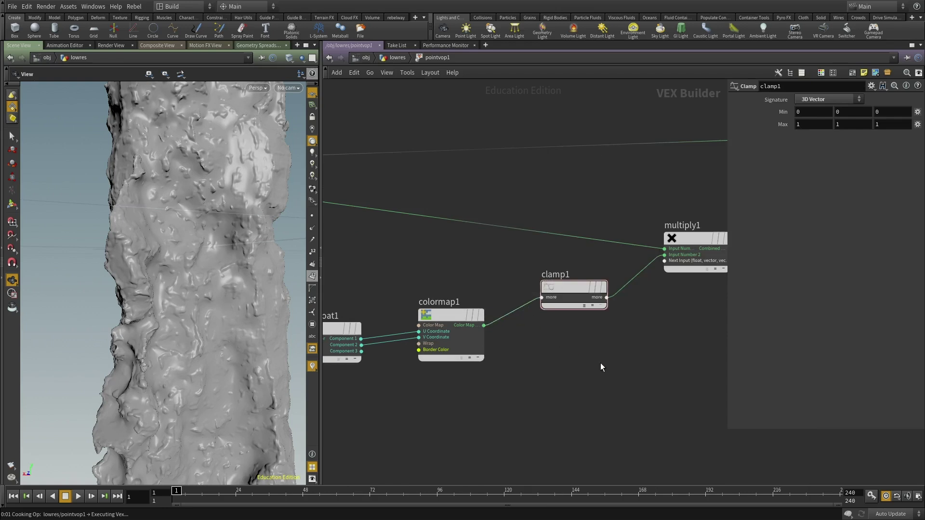
Try a Min value of -0.25 on clamp1
{"action": "middle_click_drag", "start_coordinate": [599, 365], "coordinate": [387, 387]}
{"action": "left_click", "coordinate": [484, 311]}
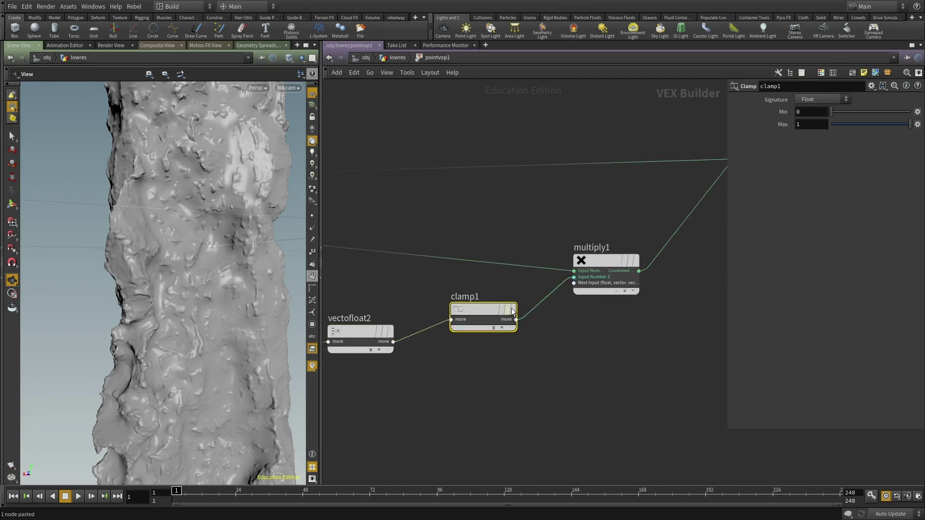
{"action": "middle_click_drag", "start_coordinate": [472, 230], "coordinate": [493, 234]}
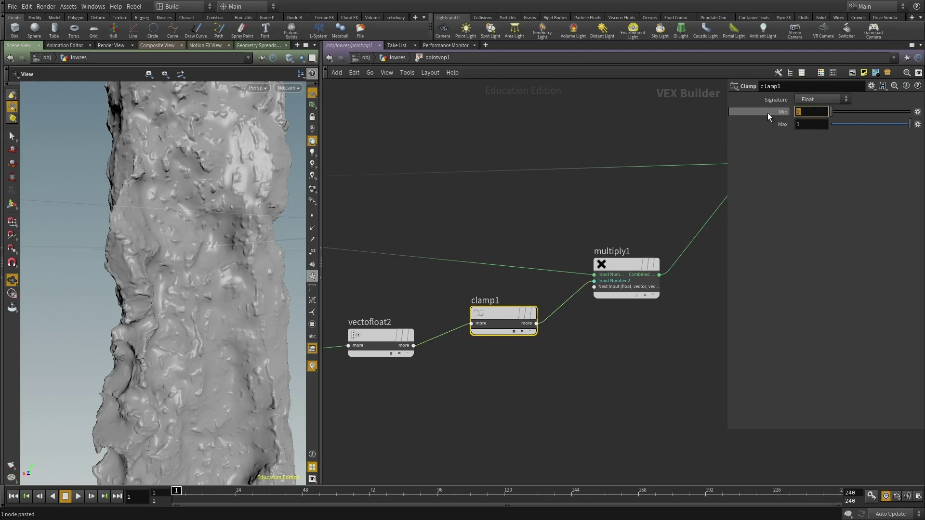
{"action": "type", "text": "-1"}
{"action": "key", "text": "Return"}
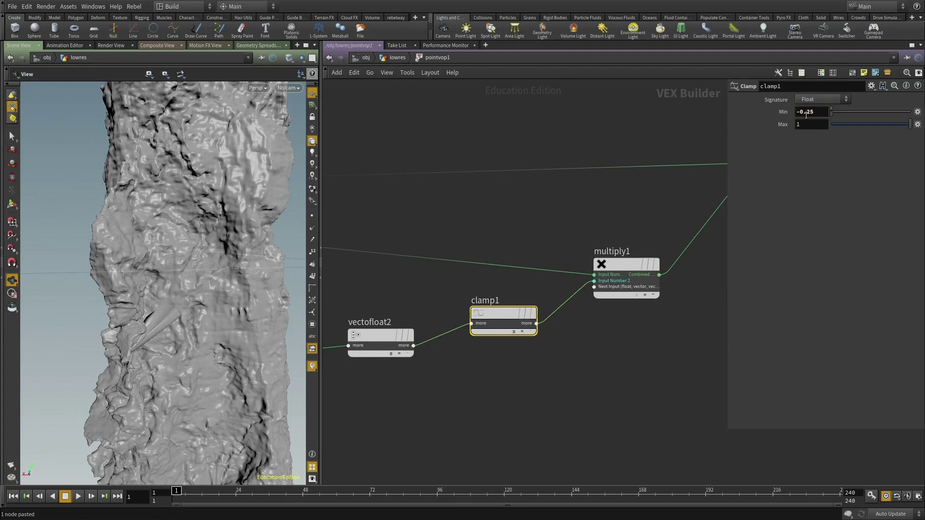
Set clamp1's Min to -0.06 while checking the spike on the rock surface up close
{"action": "left_click_drag", "start_coordinate": [159, 347], "coordinate": [121, 350]}
{"action": "right_click_drag", "start_coordinate": [121, 350], "coordinate": [131, 330]}
{"action": "middle_click_drag", "start_coordinate": [130, 330], "coordinate": [162, 324]}
{"action": "right_click_drag", "start_coordinate": [162, 323], "coordinate": [205, 318]}
{"action": "double_click", "coordinate": [807, 114]}
{"action": "type", "text": "-0.1"}
{"action": "key", "text": "Return"}
{"action": "right_click_drag", "start_coordinate": [184, 331], "coordinate": [245, 286]}
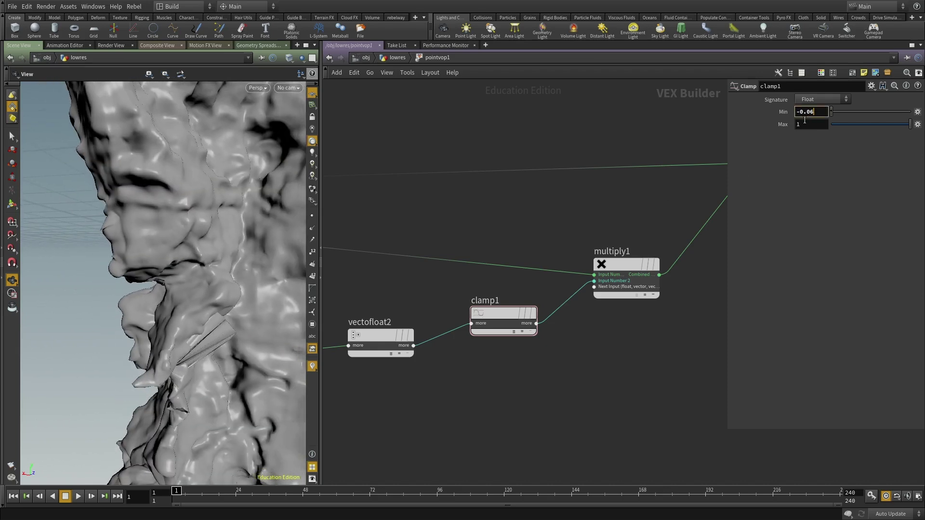
Examine the whole displaced rock from several sides and return to the lowres geometry network
{"action": "right_click_drag", "start_coordinate": [180, 295], "coordinate": [255, 302]}
{"action": "middle_click_drag", "start_coordinate": [469, 218], "coordinate": [493, 264]}
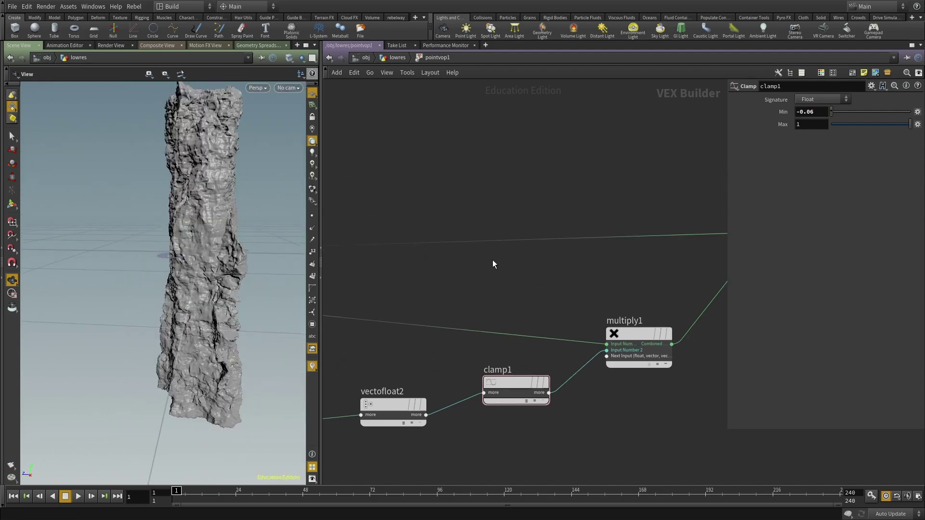
{"action": "key", "text": "u"}
{"action": "left_click_drag", "start_coordinate": [120, 255], "coordinate": [299, 287]}
{"action": "scroll", "coordinate": [485, 270], "scroll_direction": "up", "scroll_amount": 2}
{"action": "middle_click", "coordinate": [520, 276]}
{"action": "key", "text": "h"}
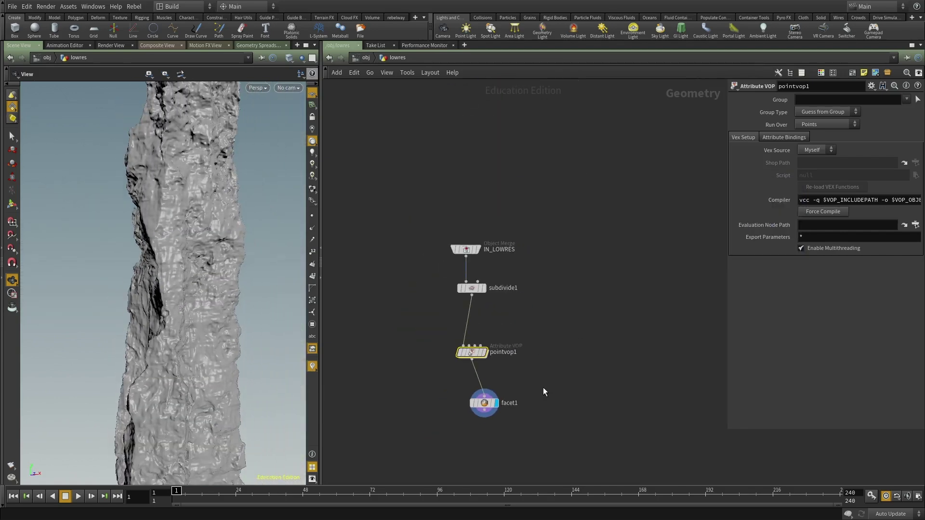
Open the highres object's network and copy its IN_HIGHRES Object Merge node
{"action": "key", "text": "u"}
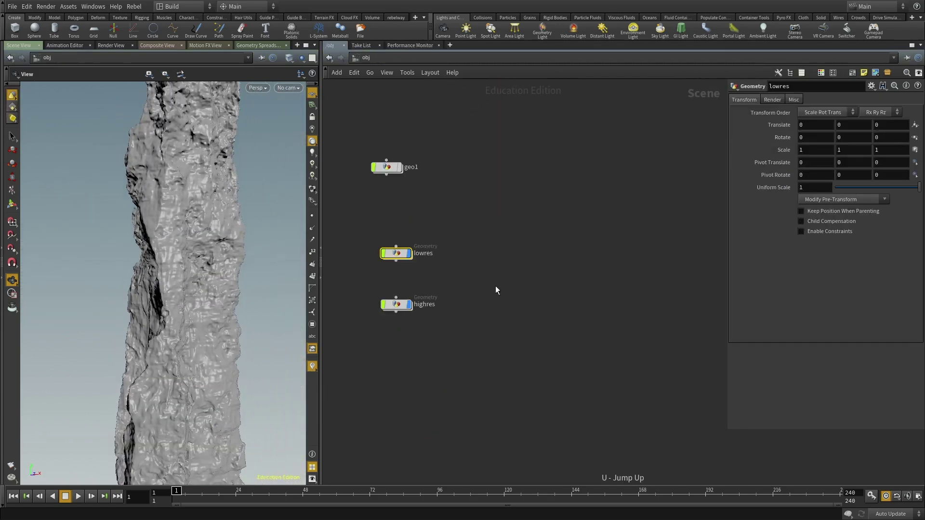
{"action": "left_click", "coordinate": [396, 306]}
{"action": "key", "text": "i"}
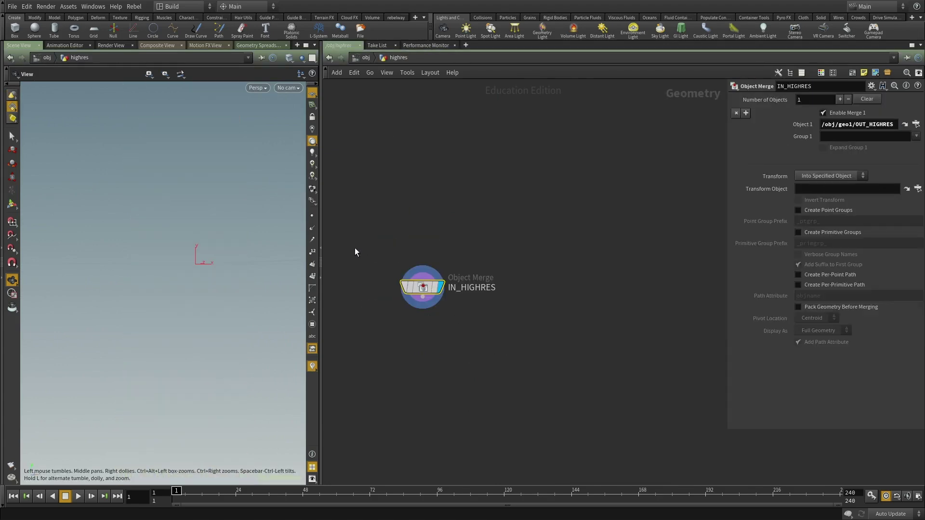
{"action": "middle_click_drag", "start_coordinate": [395, 340], "coordinate": [403, 381]}
{"action": "left_click_drag", "start_coordinate": [528, 359], "coordinate": [484, 377]}
{"action": "key", "text": "ctrl+c"}
Paste the IN_HIGHRES node into the lowres geometry network
{"action": "key", "text": "u"}
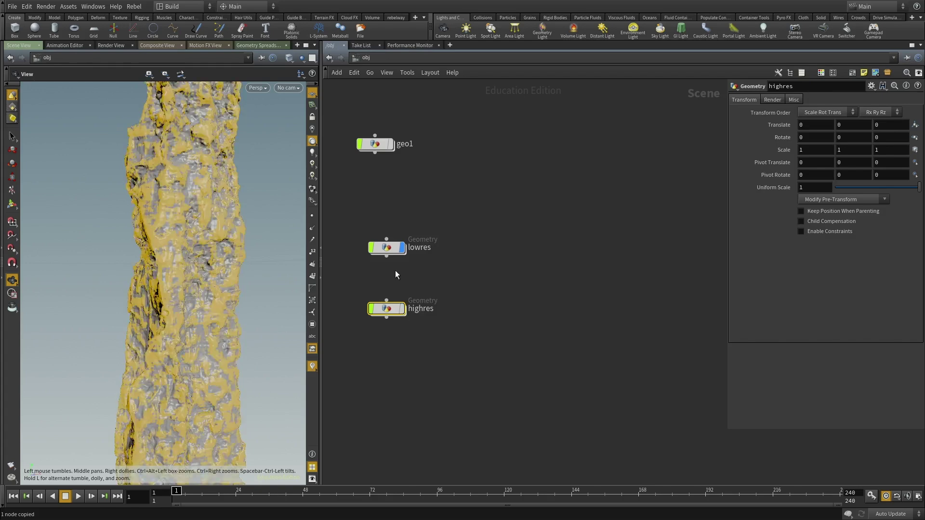
{"action": "left_click", "coordinate": [382, 248]}
{"action": "key", "text": "i"}
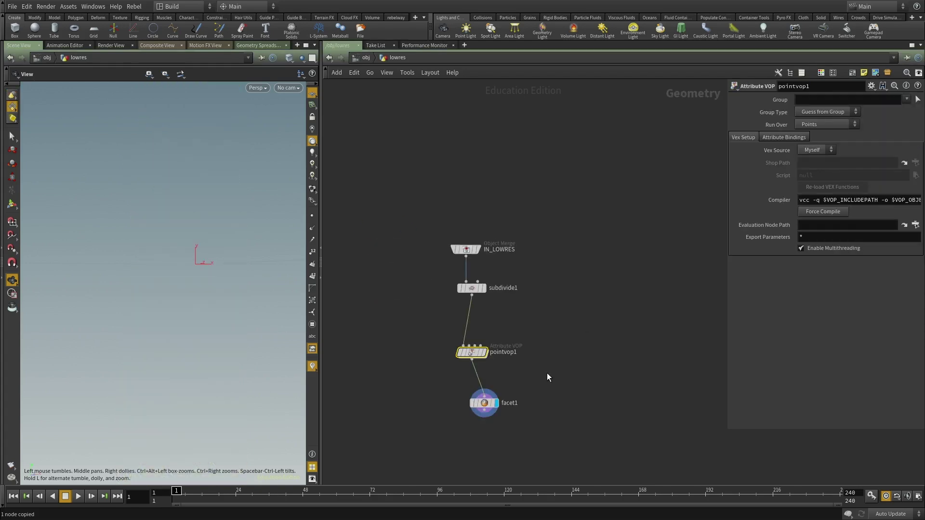
{"action": "key", "text": "ctrl+v"}
{"action": "scroll", "coordinate": [509, 387], "scroll_direction": "up", "scroll_amount": 3}
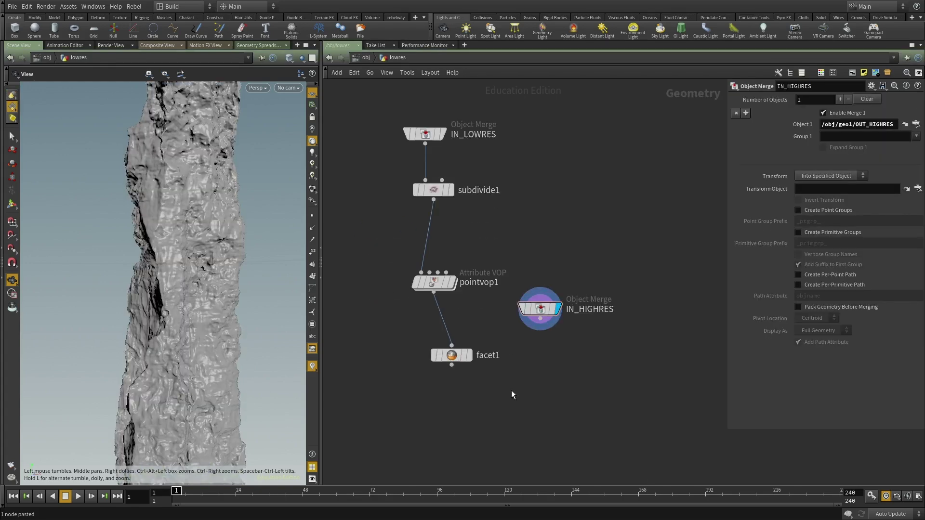
Add a Transform node below IN_HIGHRES, connect it, and display it
{"action": "key", "text": "Tab"}
{"action": "type", "text": "tra"}
{"action": "left_click", "coordinate": [598, 195]}
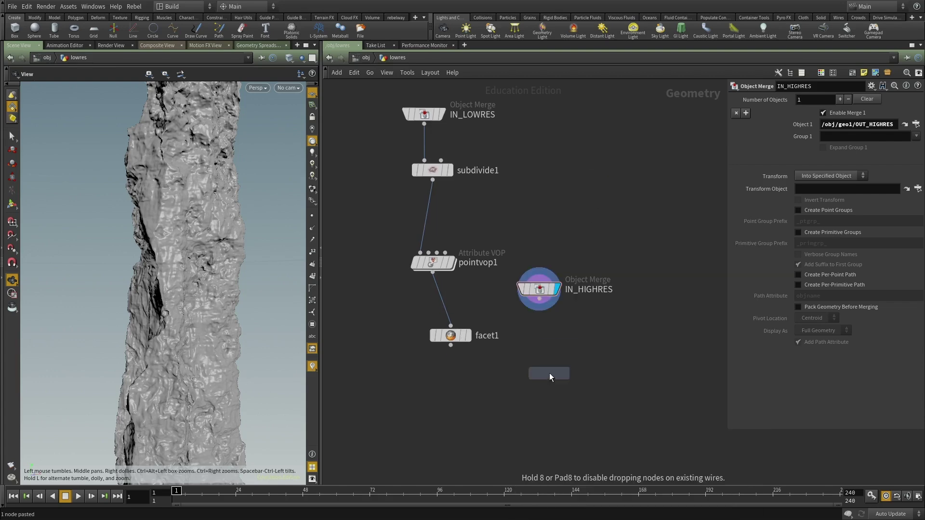
{"action": "left_click", "coordinate": [549, 370]}
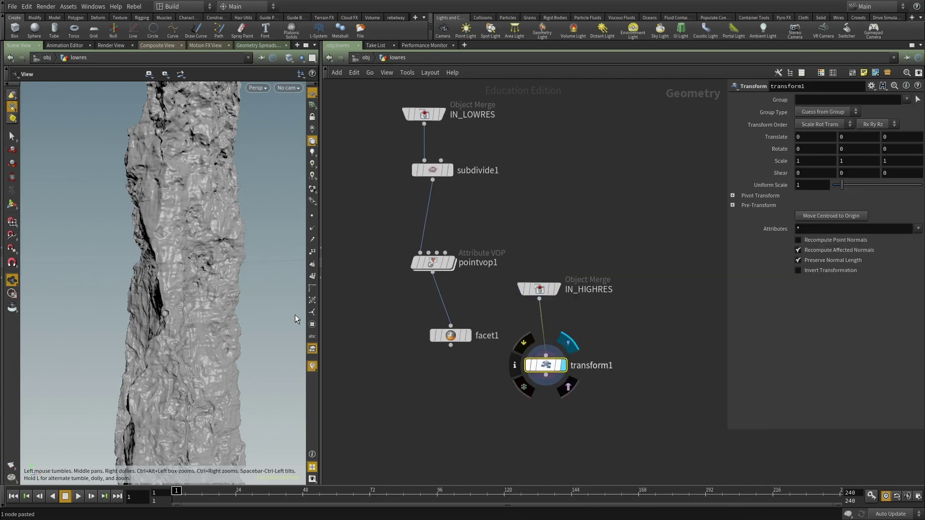
Shift the highres rock sideways along X, clear of its original position, using transform1
{"action": "scroll", "coordinate": [183, 305], "scroll_direction": "down", "scroll_amount": 10}
{"action": "left_click_drag", "start_coordinate": [189, 305], "coordinate": [178, 314]}
{"action": "key", "text": "Return"}
{"action": "left_click_drag", "start_coordinate": [204, 278], "coordinate": [149, 285]}
{"action": "middle_click_drag", "start_coordinate": [468, 476], "coordinate": [472, 426]}
Add a Merge node below facet1 and wire facet1 into it
{"action": "key", "text": "Tab"}
{"action": "type", "text": "merge"}
{"action": "key", "text": "Return"}
{"action": "left_click", "coordinate": [473, 426]}
{"action": "left_click_drag", "start_coordinate": [455, 297], "coordinate": [472, 413]}
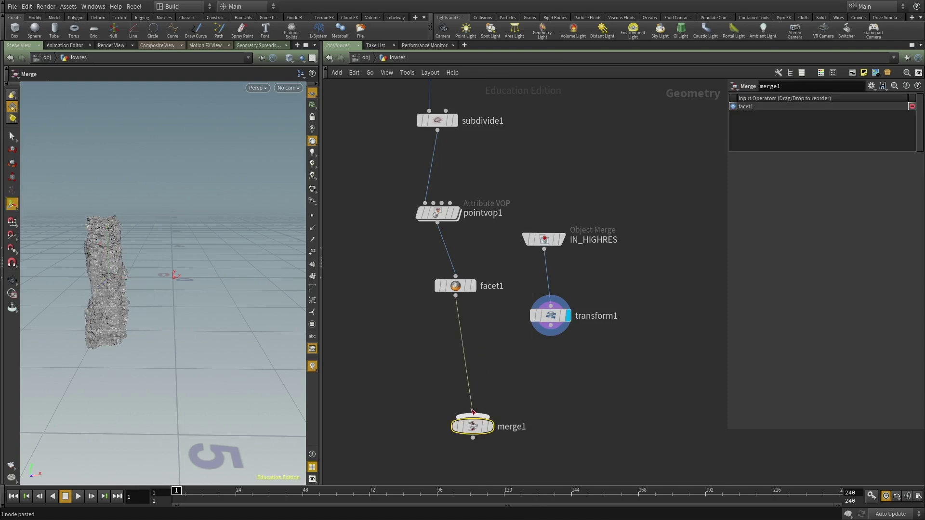
Show transform1 as a template with facet1 displayed and compare both rocks side by side in a maximized viewport
{"action": "left_click", "coordinate": [563, 321]}
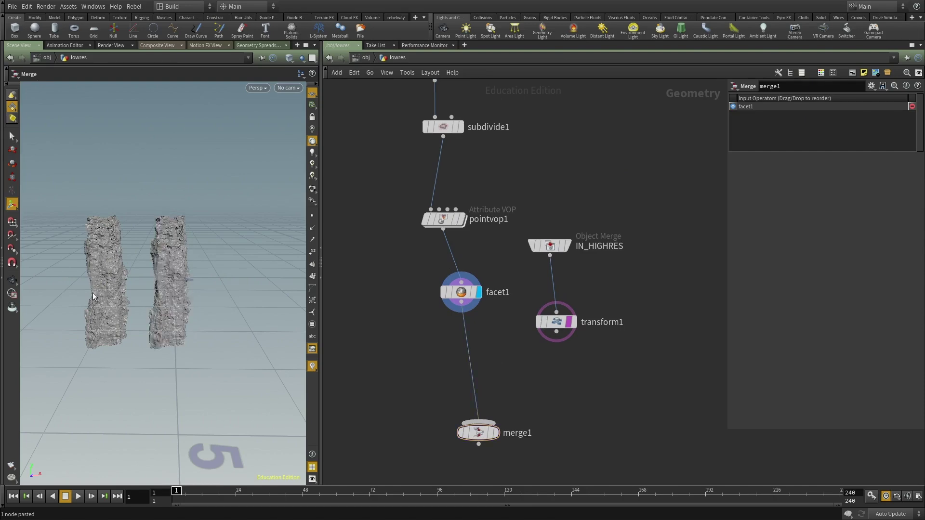
{"action": "key", "text": "ctrl+b"}
{"action": "key", "text": "Escape"}
{"action": "left_click_drag", "start_coordinate": [230, 291], "coordinate": [403, 256]}
{"action": "key", "text": "Return"}
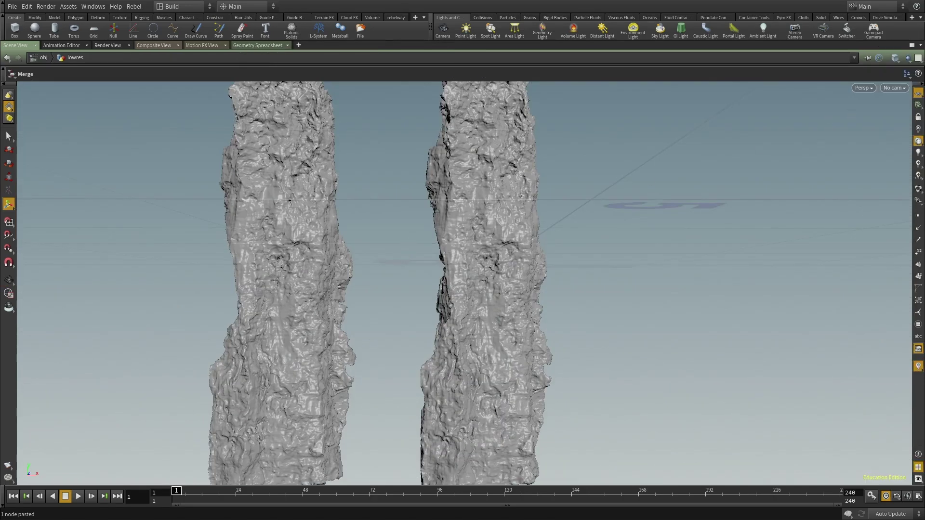
Delete the IN_HIGHRES, transform1 and merge1 nodes from the lowres network
{"action": "key", "text": "Escape"}
{"action": "left_click_drag", "start_coordinate": [453, 338], "coordinate": [527, 310]}
{"action": "key", "text": "ctrl+b"}
{"action": "scroll", "coordinate": [511, 332], "scroll_direction": "down", "scroll_amount": 2}
{"action": "left_click_drag", "start_coordinate": [632, 380], "coordinate": [556, 273]}
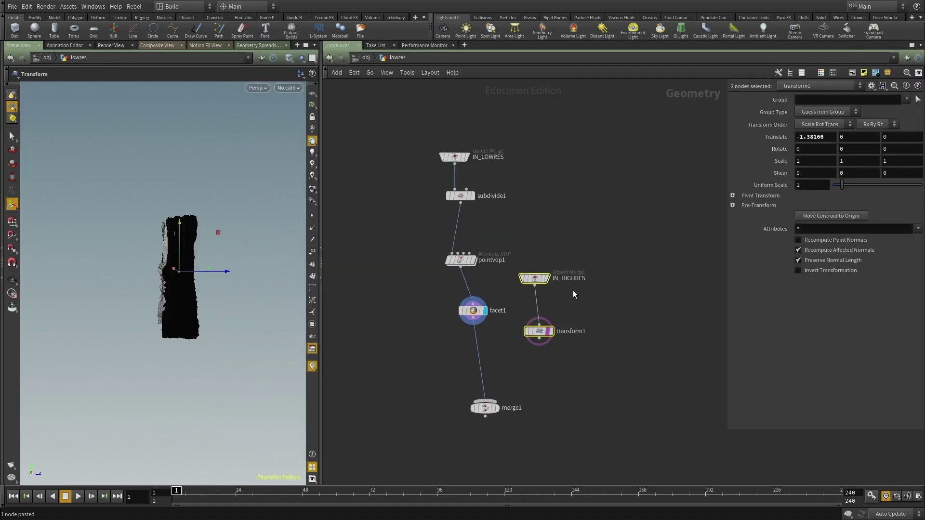
{"action": "scroll", "coordinate": [593, 301], "scroll_direction": "up", "scroll_amount": 1}
{"action": "key", "text": "ctrl+x"}
{"action": "middle_click_drag", "start_coordinate": [544, 357], "coordinate": [565, 301]}
{"action": "left_click_drag", "start_coordinate": [565, 301], "coordinate": [410, 465]}
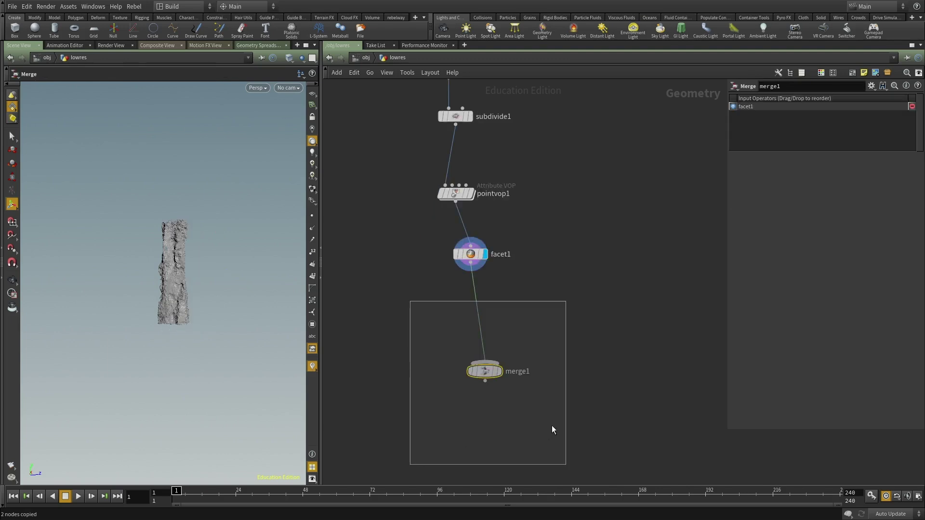
{"action": "key", "text": "ctrl+x"}
Add a Null fed by facet1 and name it OUT_HIGHRES_PHASE2
{"action": "key", "text": "Tab"}
{"action": "type", "text": "null"}
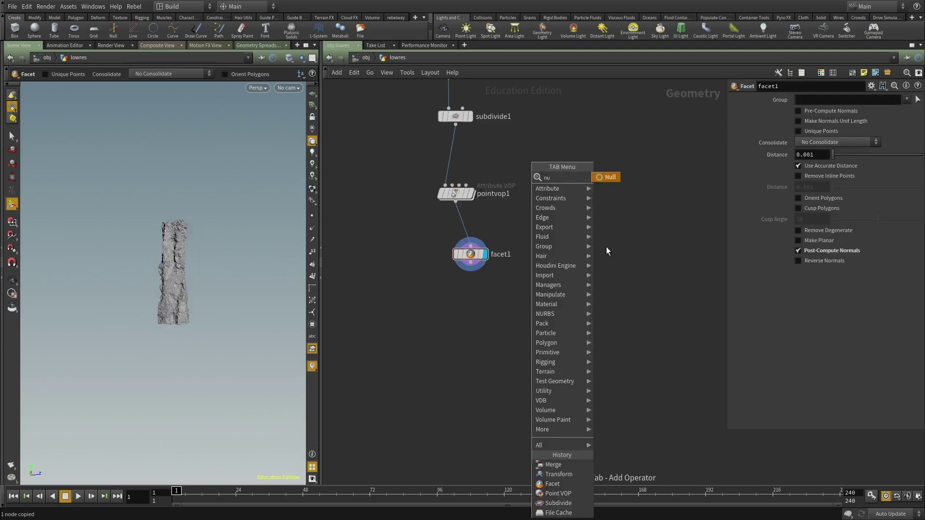
{"action": "key", "text": "Return"}
{"action": "left_click", "coordinate": [465, 321]}
{"action": "left_click_drag", "start_coordinate": [470, 265], "coordinate": [495, 327]}
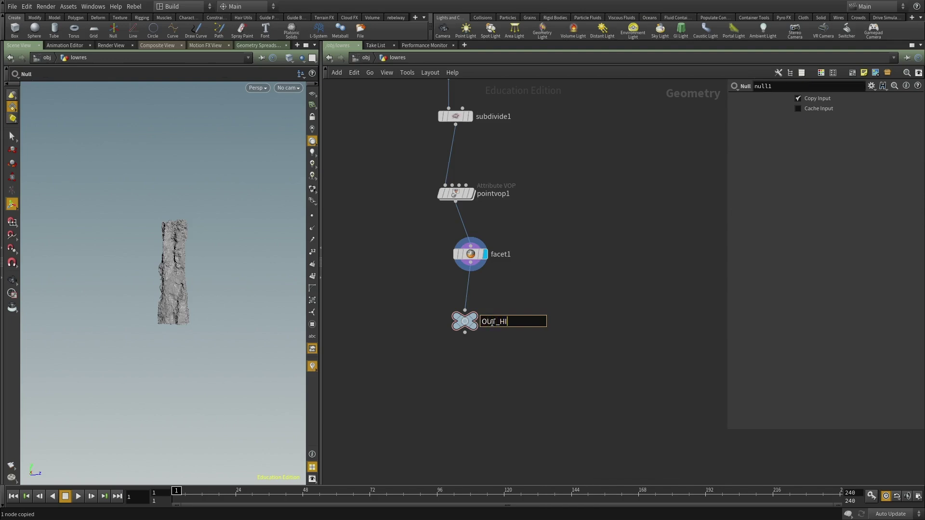
{"action": "key", "text": "Return"}
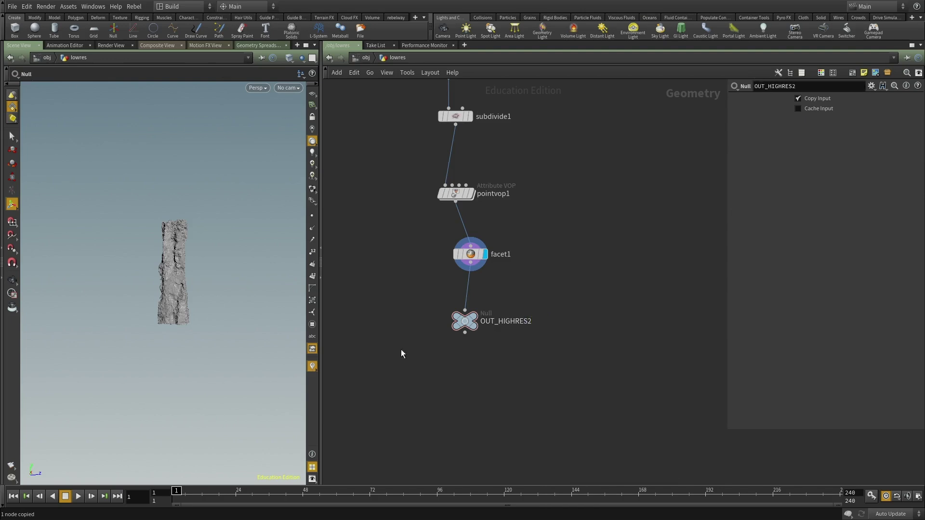
{"action": "double_click", "coordinate": [525, 322]}
{"action": "type", "text": "PHASE2"}
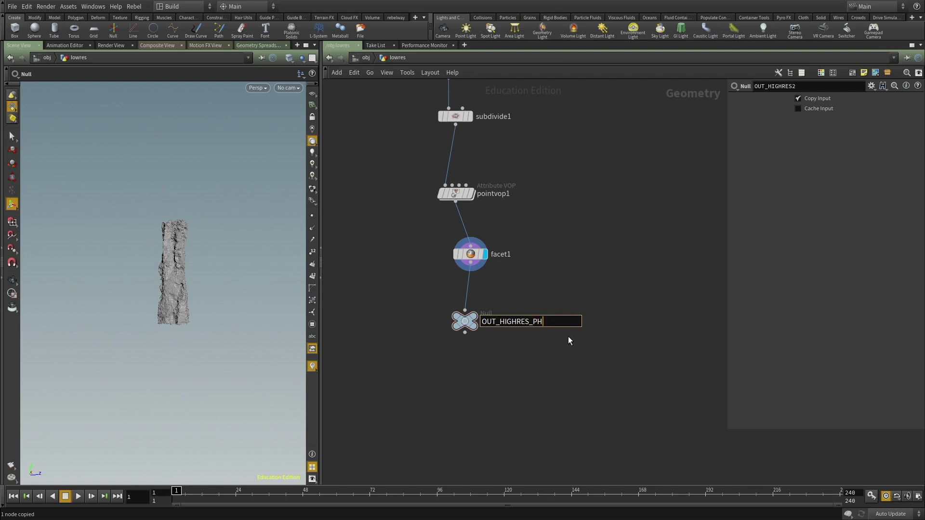
{"action": "key", "text": "Return"}
Add an Object Merge that references OUT_HIGHRES_PHASE2 as its Object 1, and copy that node
{"action": "middle_click_drag", "start_coordinate": [509, 439], "coordinate": [518, 386]}
{"action": "key", "text": "Tab"}
{"action": "type", "text": "obj"}
{"action": "key", "text": "Return"}
{"action": "left_click", "coordinate": [514, 389]}
{"action": "left_click_drag", "start_coordinate": [525, 270], "coordinate": [830, 127]}
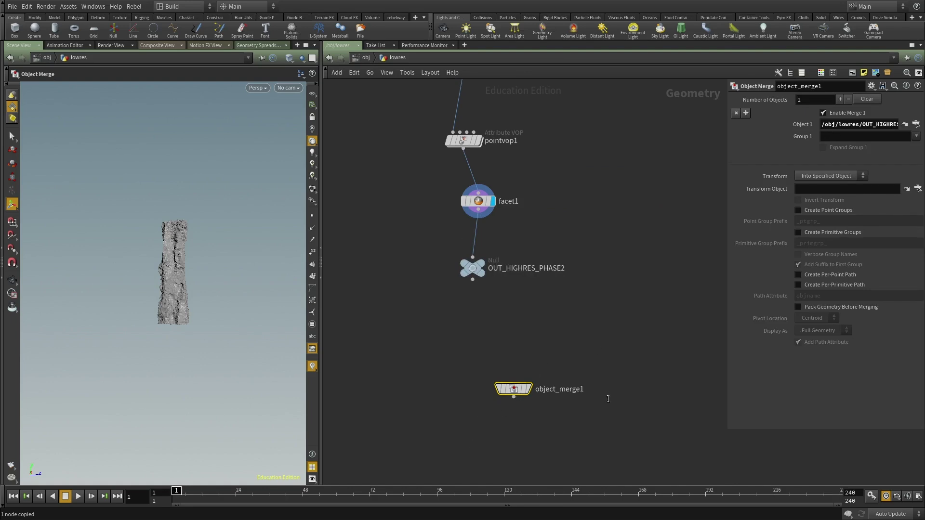
{"action": "left_click_drag", "start_coordinate": [615, 415], "coordinate": [482, 373]}
{"action": "key", "text": "ctrl+c"}
Add a Null branching off IN_LOWRES and name it ALWAY_DISPLAY_THIS
{"action": "scroll", "coordinate": [581, 341], "scroll_direction": "down", "scroll_amount": 4}
{"action": "middle_click_drag", "start_coordinate": [534, 179], "coordinate": [525, 357]}
{"action": "scroll", "coordinate": [525, 357], "scroll_direction": "up", "scroll_amount": 6}
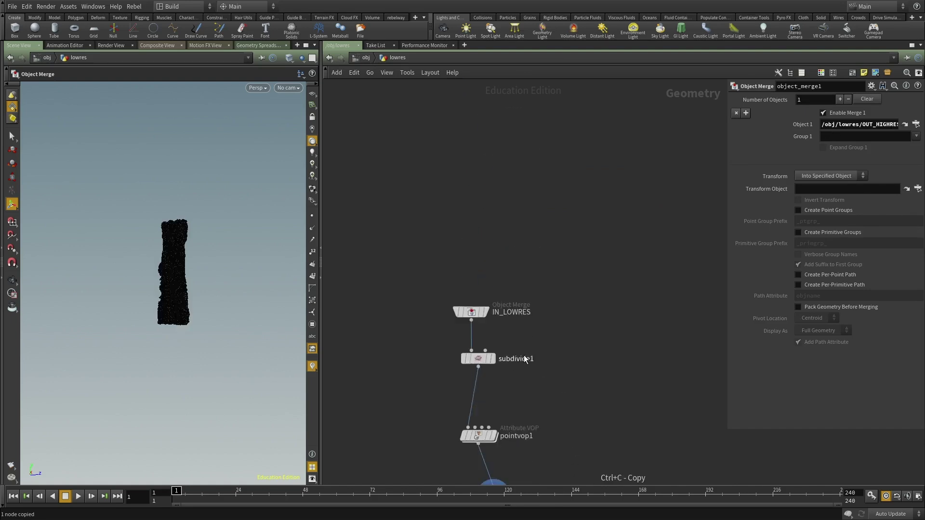
{"action": "left_click", "coordinate": [480, 310]}
{"action": "middle_click_drag", "start_coordinate": [564, 254], "coordinate": [647, 212]}
{"action": "key", "text": "Tab"}
{"action": "type", "text": "nu"}
{"action": "key", "text": "Return"}
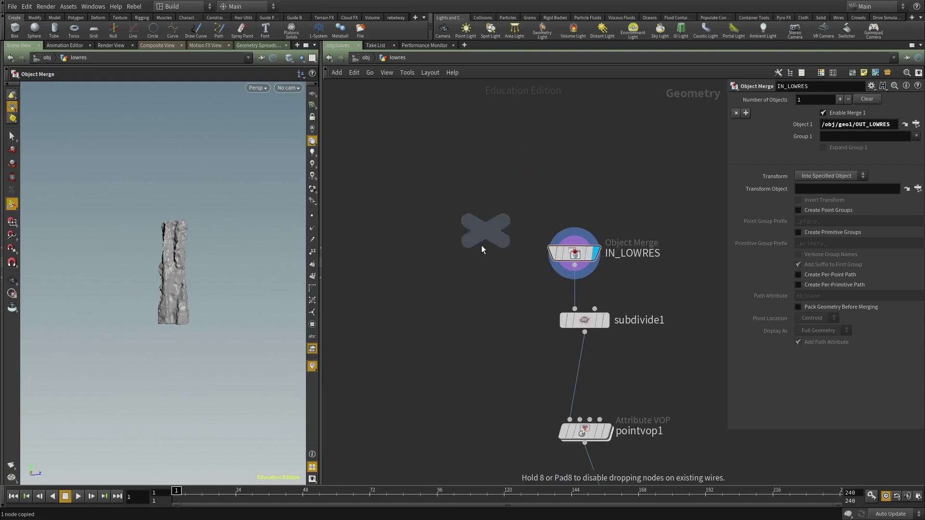
{"action": "left_click", "coordinate": [405, 381]}
{"action": "double_click", "coordinate": [440, 382]}
{"action": "double_click", "coordinate": [443, 381]}
{"action": "type", "text": "ALWAY_DISPLAY_THIS"}
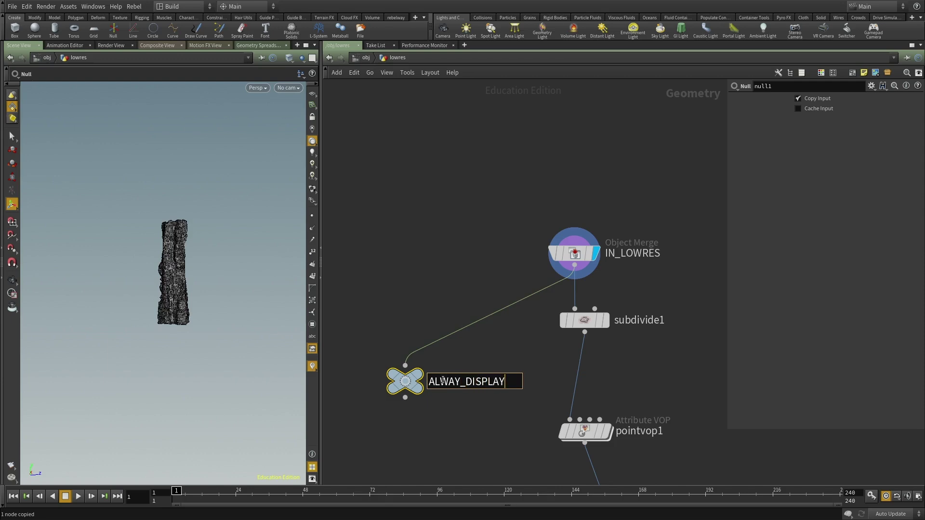
{"action": "key", "text": "Return"}
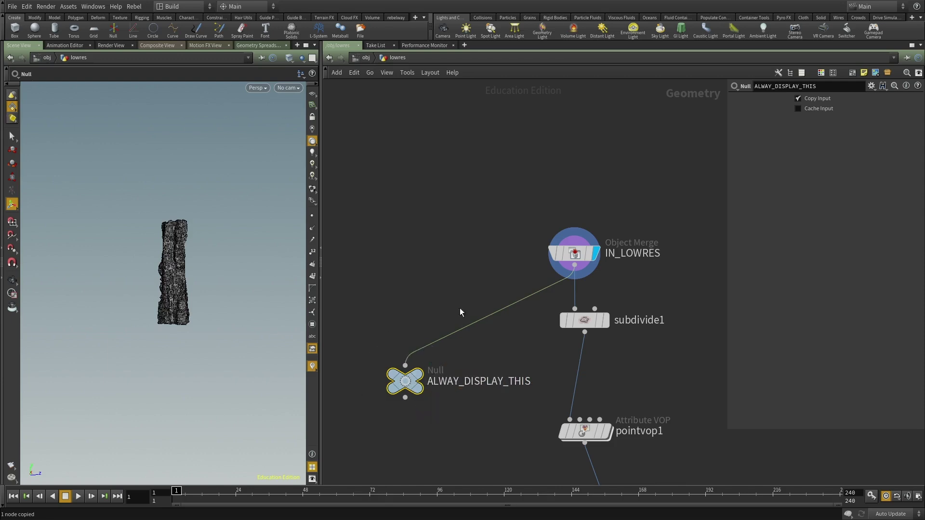
Make ALWAY_DISPLAY_THIS the displayed and rendered node of the lowres network
{"action": "left_click", "coordinate": [455, 268]}
{"action": "middle_click_drag", "start_coordinate": [455, 268], "coordinate": [470, 240]}
{"action": "left_click", "coordinate": [432, 346]}
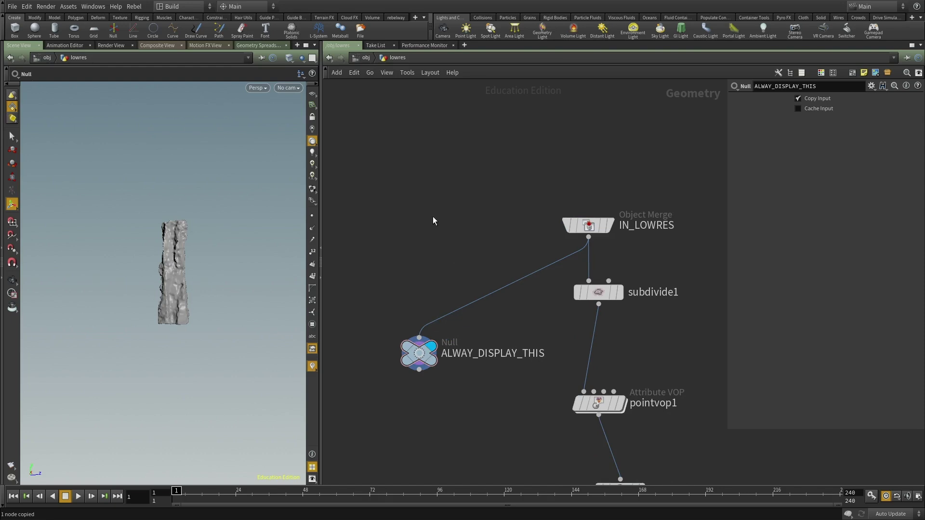
Create a new Geometry object at the object level and replace its default file node with the copied Object Merge
{"action": "key", "text": "u"}
{"action": "key", "text": "Tab"}
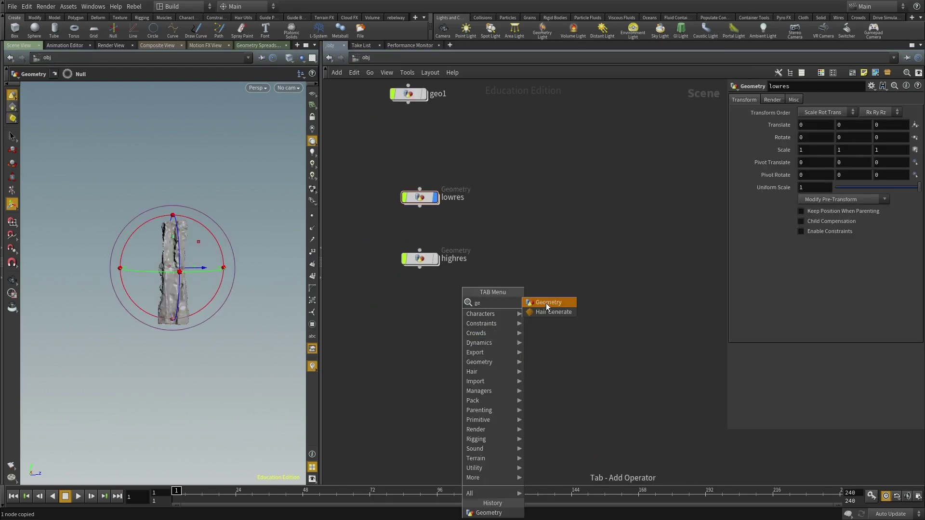
{"action": "left_click", "coordinate": [545, 304]}
{"action": "left_click", "coordinate": [428, 327]}
{"action": "double_click", "coordinate": [423, 322]}
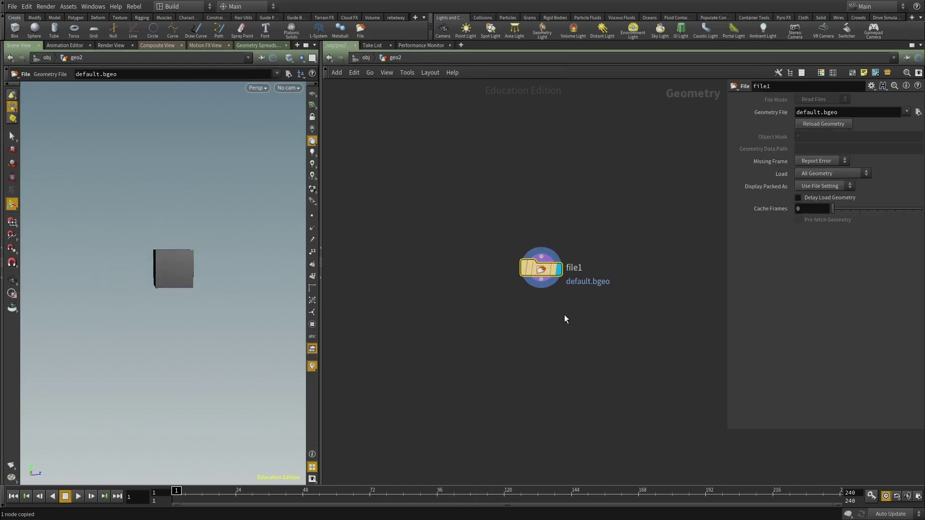
{"action": "key", "text": "ctrl+shift+v"}
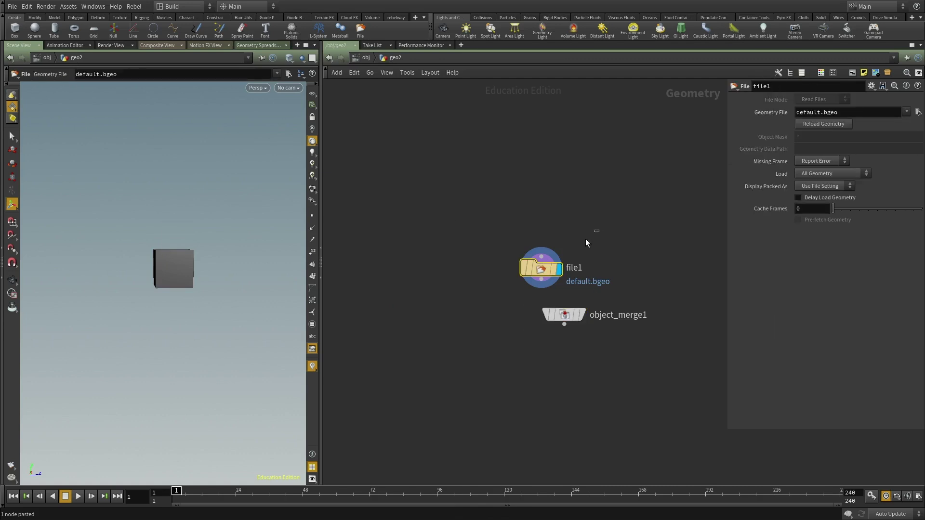
{"action": "key", "text": "ctrl+x"}
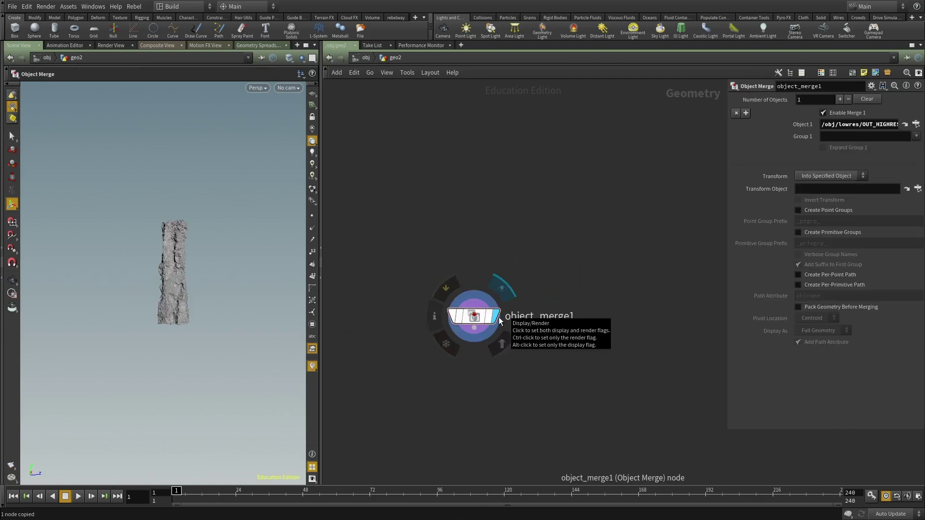
Return to the object level and rename the geo2 object as highres_phase2
{"action": "key", "text": "u"}
{"action": "left_click_drag", "start_coordinate": [433, 348], "coordinate": [420, 293]}
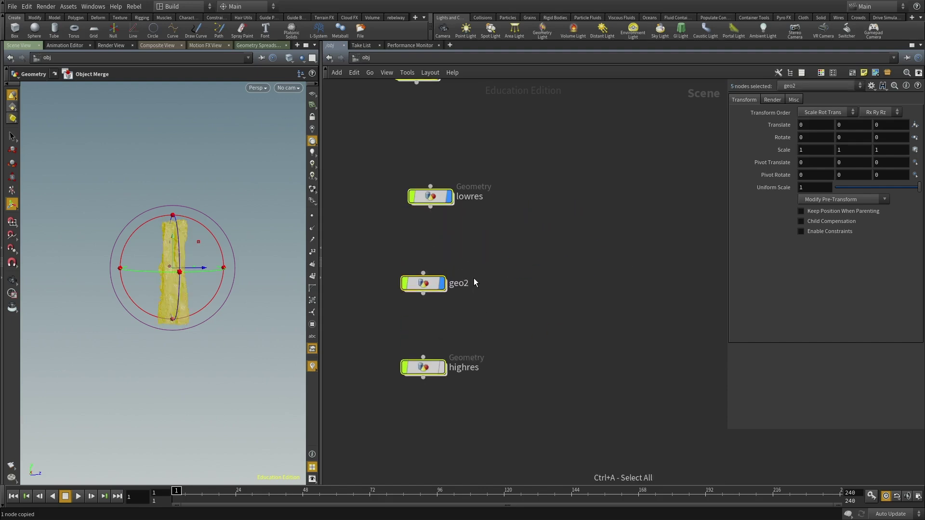
{"action": "double_click", "coordinate": [472, 283]}
{"action": "type", "text": "high"}
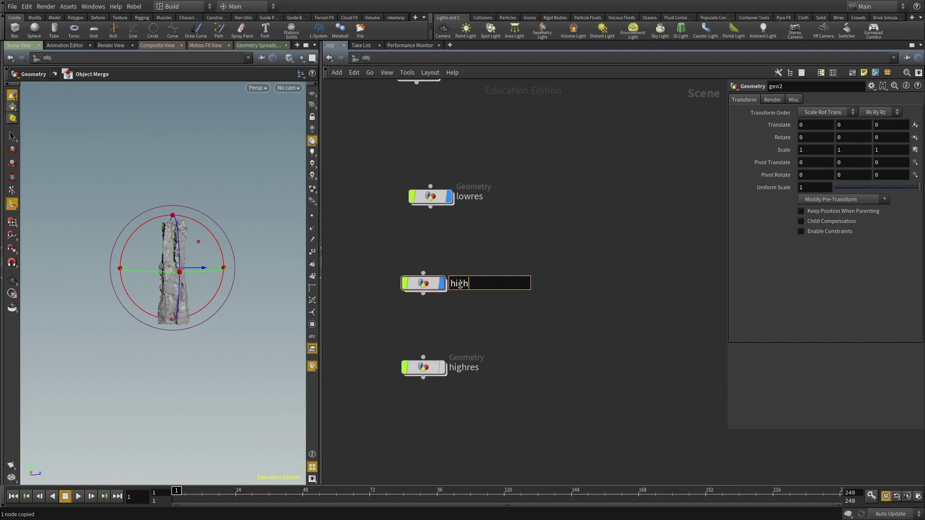
{"action": "type", "text": "res_phase2"}
{"action": "key", "text": "Return"}
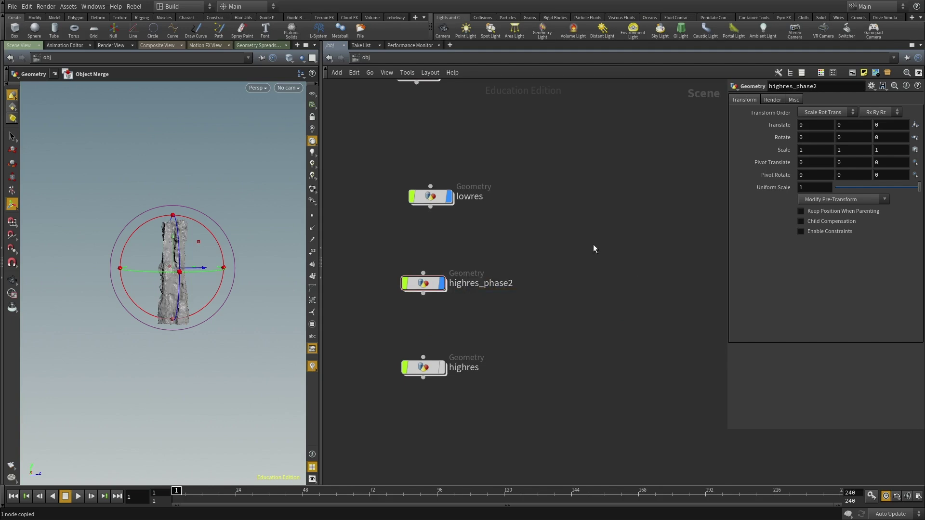
Look at the column up close and turn off the display of the highres_phase2 object
{"action": "key", "text": "h"}
{"action": "left_click_drag", "start_coordinate": [468, 361], "coordinate": [335, 409]}
{"action": "left_click_drag", "start_coordinate": [186, 306], "coordinate": [133, 286], "text": "alt"}
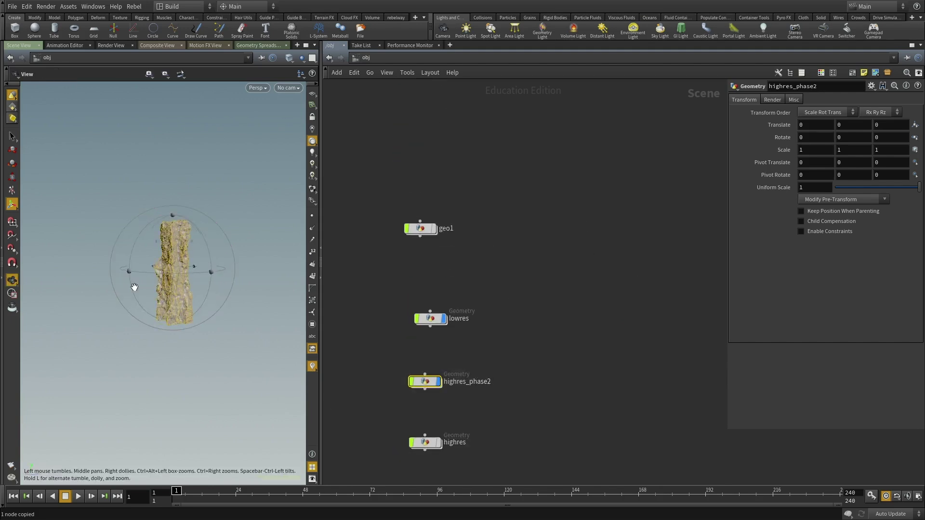
{"action": "right_click_drag", "start_coordinate": [133, 286], "coordinate": [247, 264], "text": "alt"}
{"action": "middle_click_drag", "start_coordinate": [247, 264], "coordinate": [220, 305], "text": "alt"}
{"action": "left_click_drag", "start_coordinate": [483, 356], "coordinate": [392, 402]}
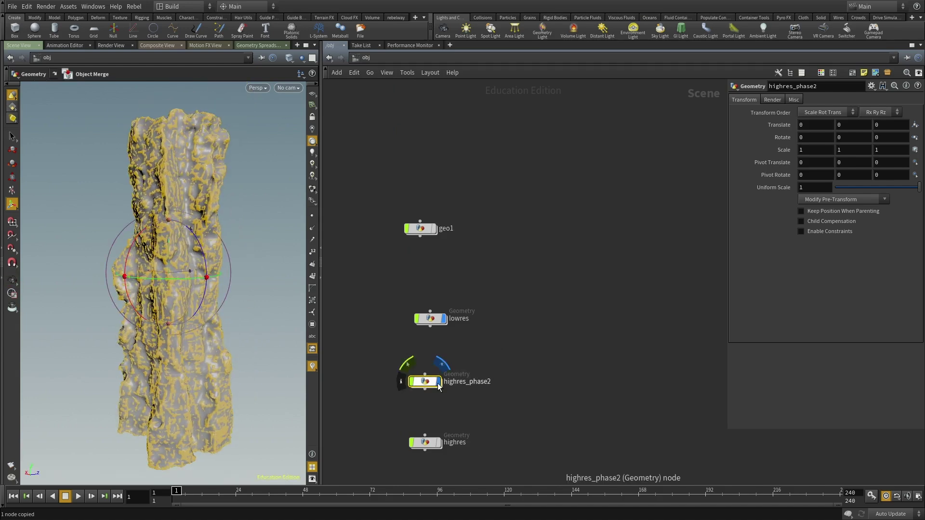
{"action": "left_click", "coordinate": [438, 382]}
Open the out network and frame the existing firstbake node
{"action": "left_click", "coordinate": [386, 57]}
{"action": "left_click", "coordinate": [411, 118]}
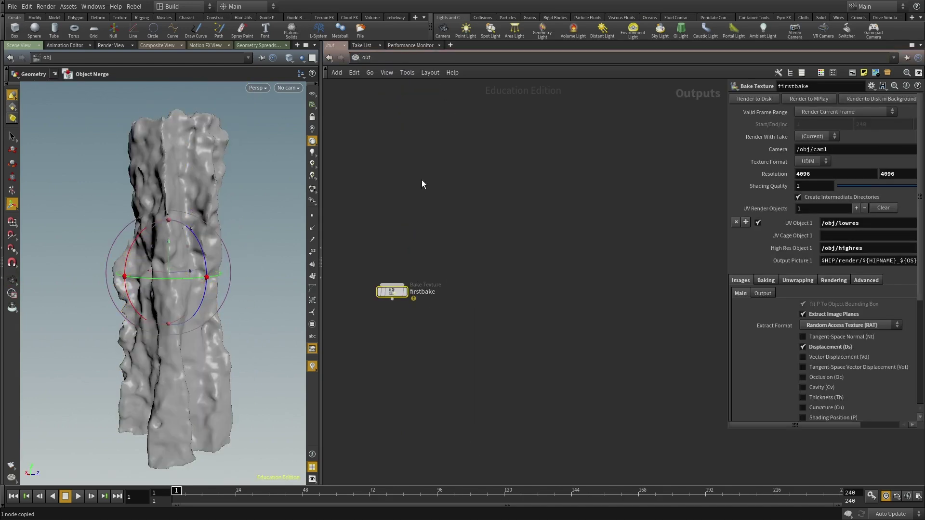
{"action": "key", "text": "h"}
{"action": "key", "text": "Tab"}
{"action": "type", "text": "bake"}
{"action": "key", "text": "Return"}
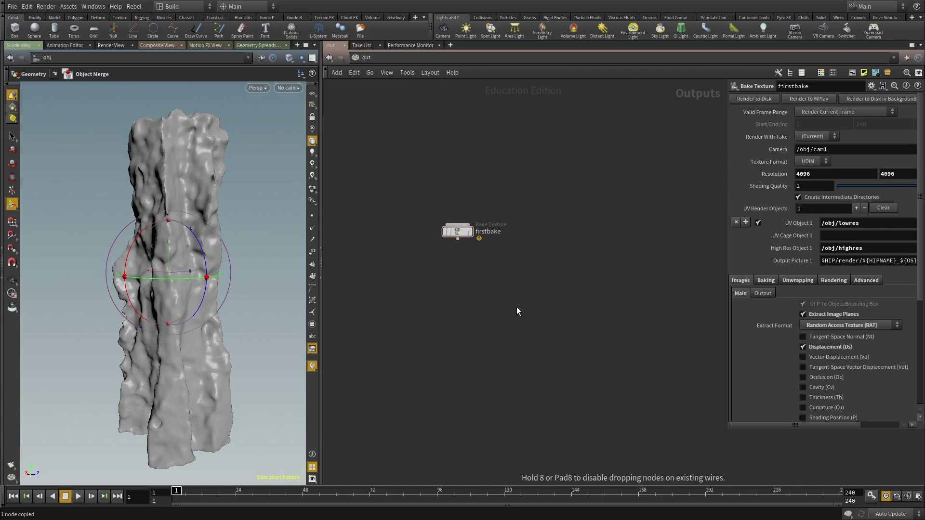
{"action": "left_click", "coordinate": [517, 307]}
{"action": "key", "text": "Delete"}
Add a second Bake Texture node below firstbake
{"action": "key", "text": "Tab"}
{"action": "type", "text": "bake"}
{"action": "key", "text": "Down"}
{"action": "key", "text": "Return"}
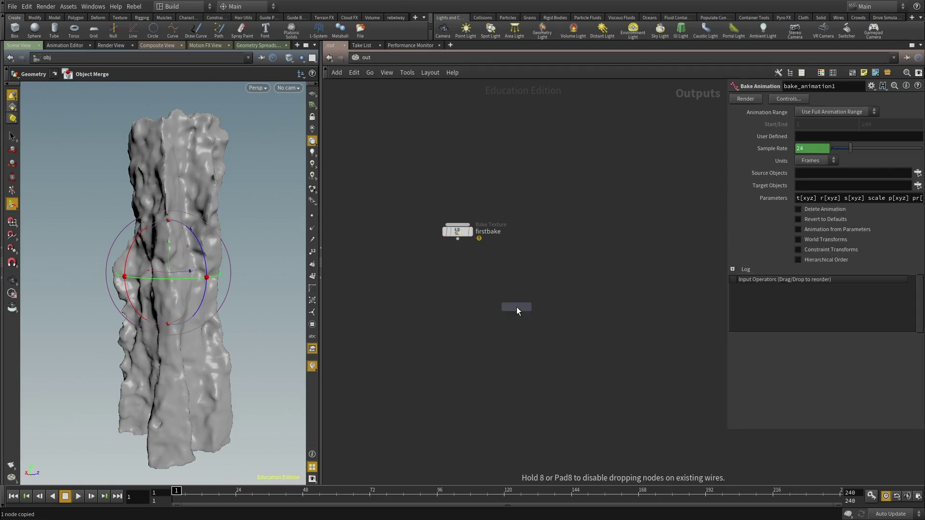
{"action": "left_click", "coordinate": [517, 308]}
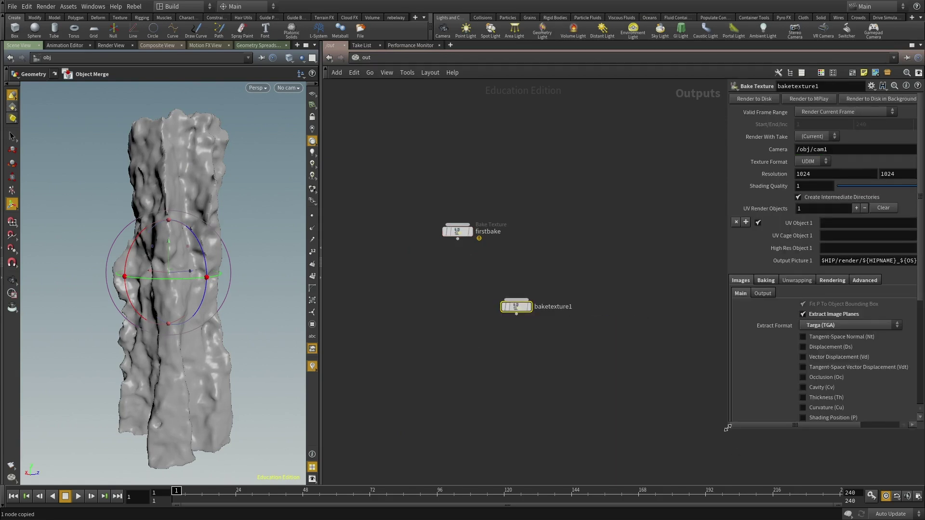
Set the new bake's UV Object 1 to /obj/lowres and High Res Object 1 to /obj/highres_phase2
{"action": "left_click_drag", "start_coordinate": [728, 433], "coordinate": [546, 432]}
{"action": "left_click", "coordinate": [911, 222]}
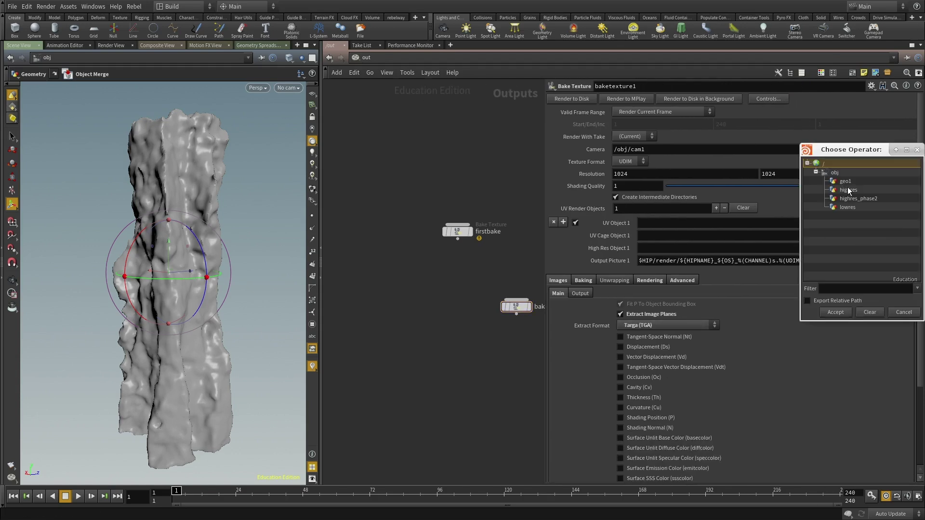
{"action": "left_click", "coordinate": [848, 207]}
{"action": "left_click", "coordinate": [836, 312]}
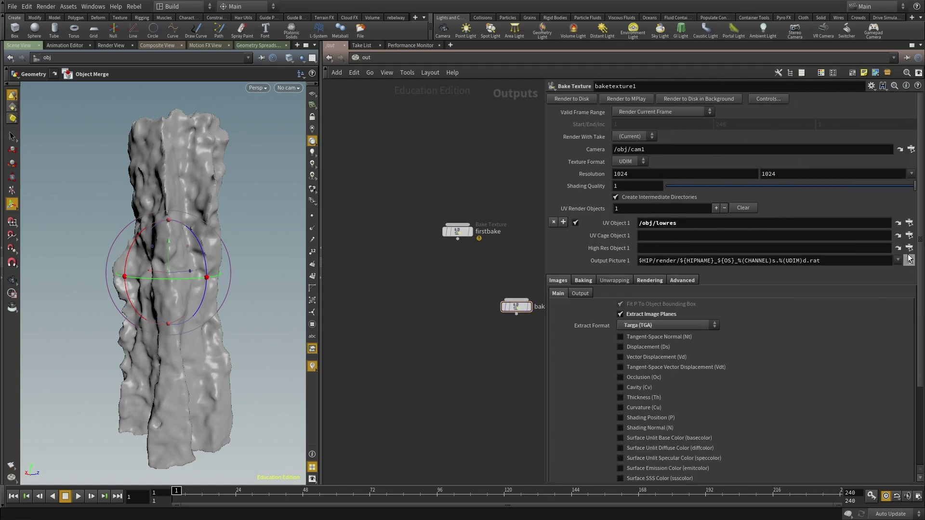
{"action": "left_click", "coordinate": [910, 248]}
{"action": "left_click", "coordinate": [848, 199]}
{"action": "left_click", "coordinate": [836, 313]}
Set the new bake's Force Objects to lowres and highres_phase2, and clear its Candidate Objects
{"action": "left_click", "coordinate": [650, 280]}
{"action": "left_click", "coordinate": [908, 317]}
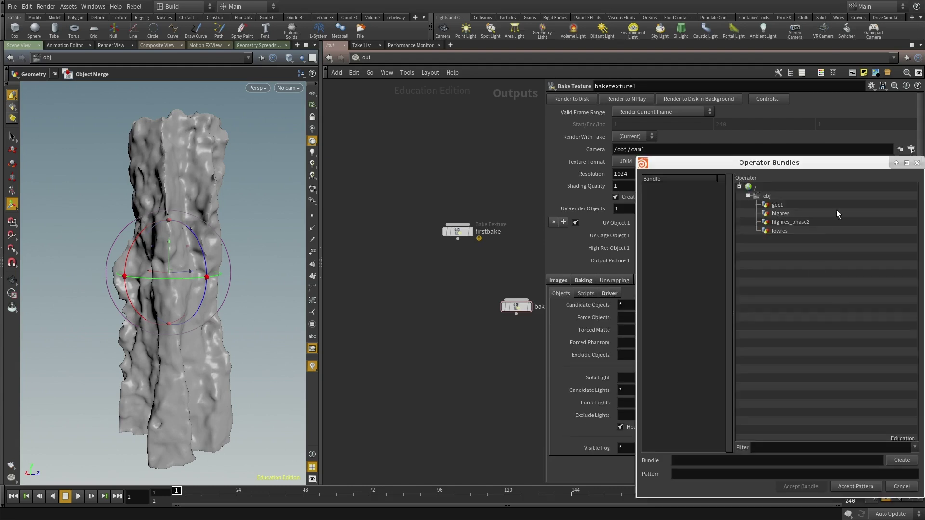
{"action": "left_click", "coordinate": [792, 216]}
{"action": "left_click", "coordinate": [791, 222]}
{"action": "left_click", "coordinate": [782, 231], "text": "ctrl"}
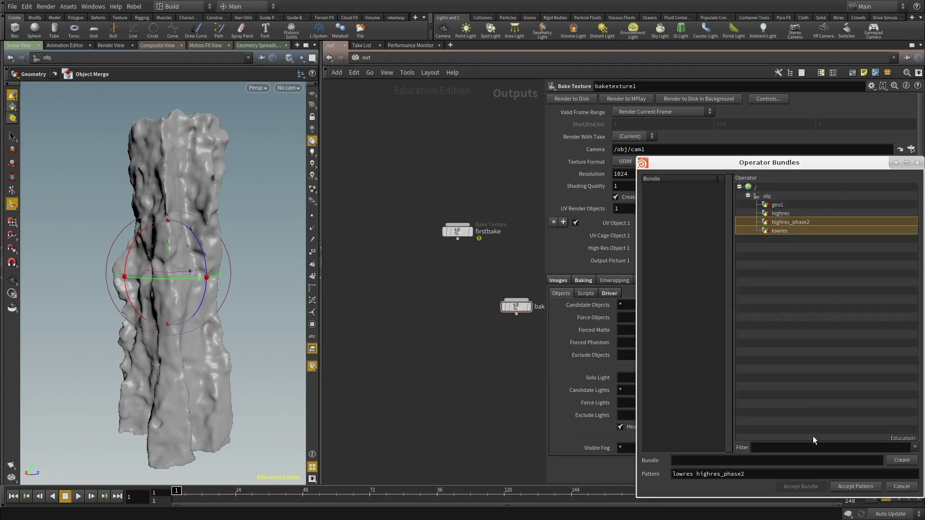
{"action": "left_click", "coordinate": [842, 486]}
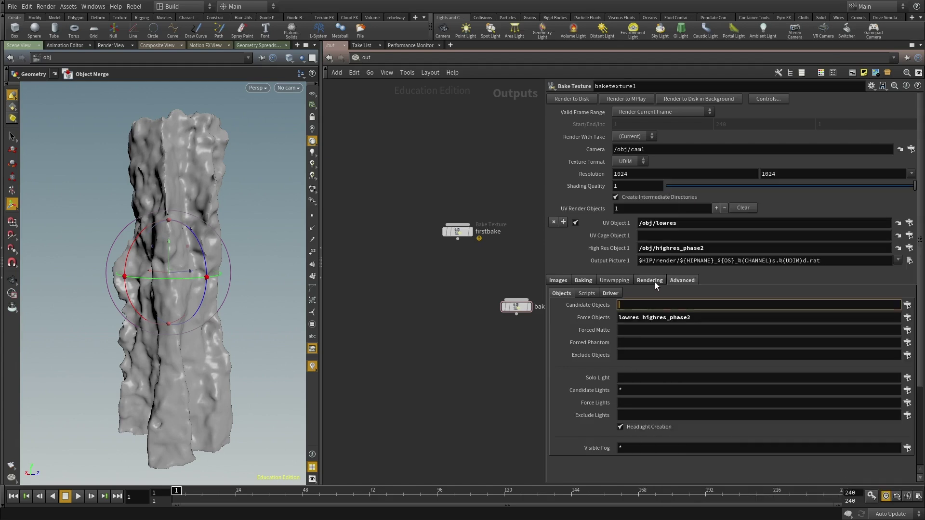
Set the new bake's Unwrap Method to UV Match
{"action": "left_click", "coordinate": [682, 280]}
{"action": "left_click", "coordinate": [621, 280]}
{"action": "left_click", "coordinate": [639, 283]}
{"action": "left_click", "coordinate": [624, 281]}
{"action": "left_click", "coordinate": [627, 294]}
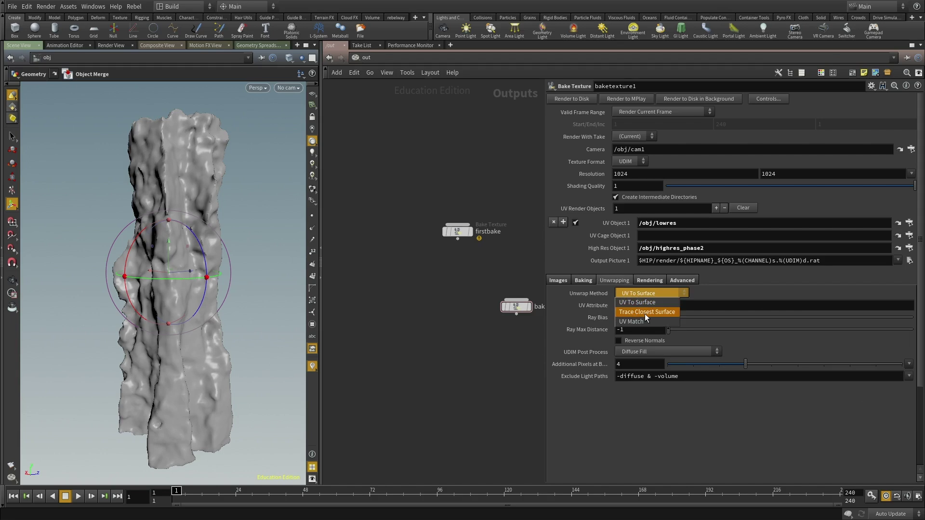
{"action": "left_click", "coordinate": [636, 321]}
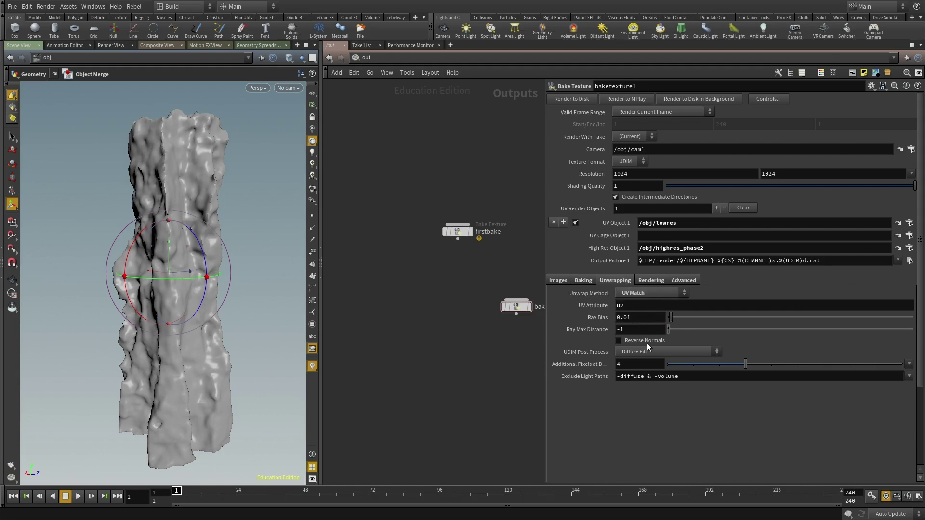
{"action": "left_click", "coordinate": [584, 281]}
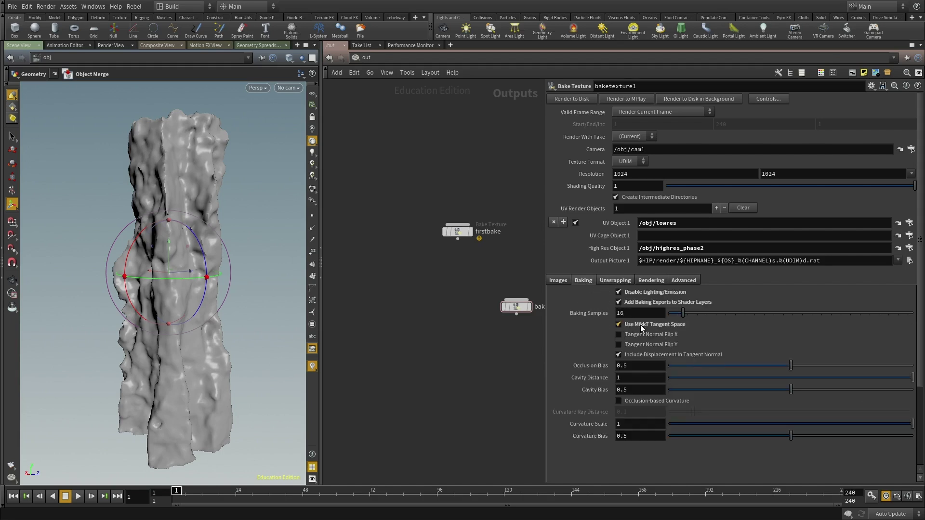
{"action": "left_click", "coordinate": [619, 280]}
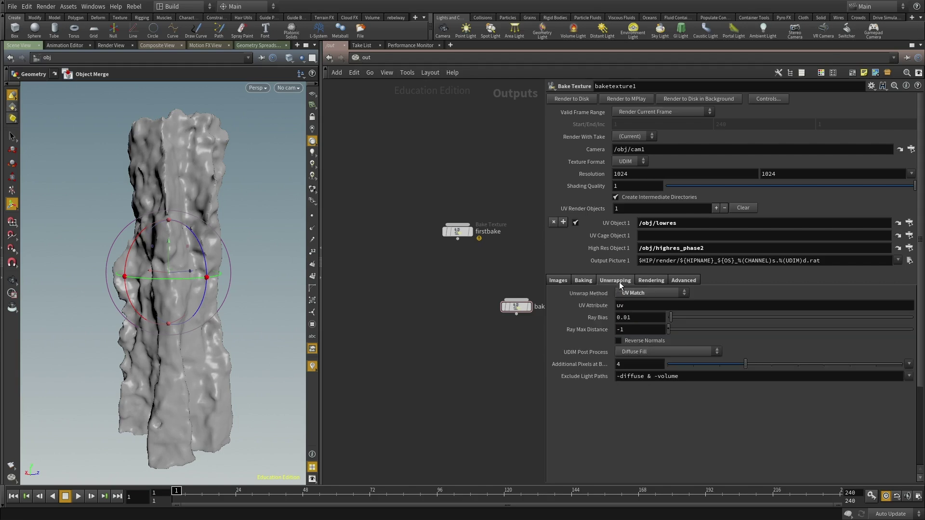
{"action": "left_click", "coordinate": [581, 281]}
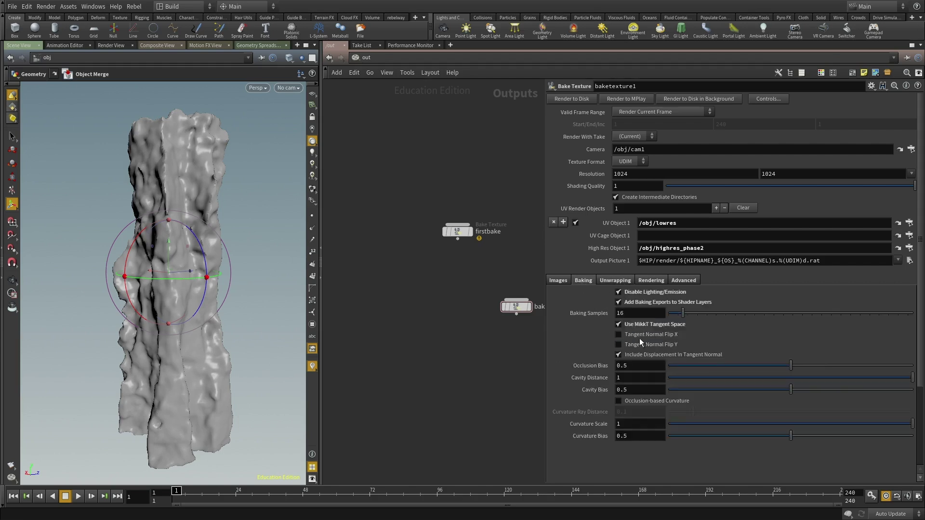
Set the new bake's UDIM Post Process to Border Expansion
{"action": "left_click", "coordinate": [616, 281]}
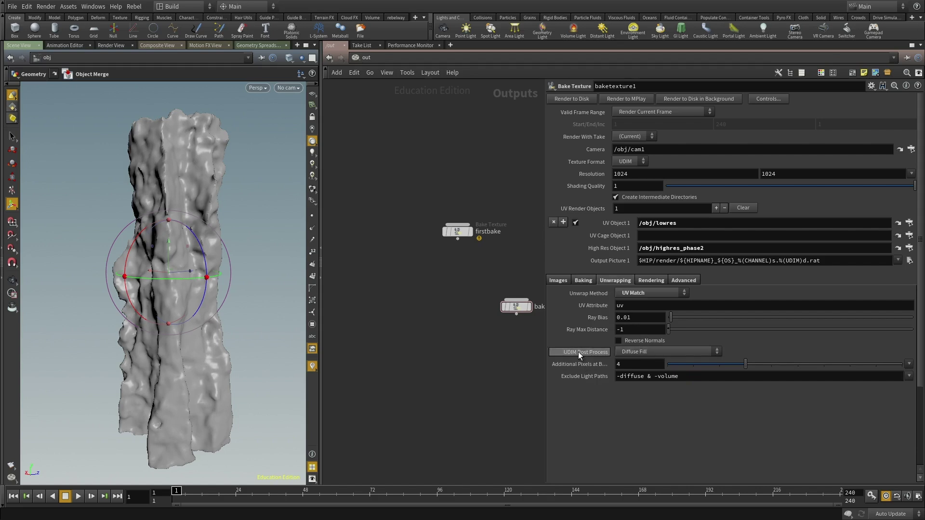
{"action": "left_click", "coordinate": [629, 352]}
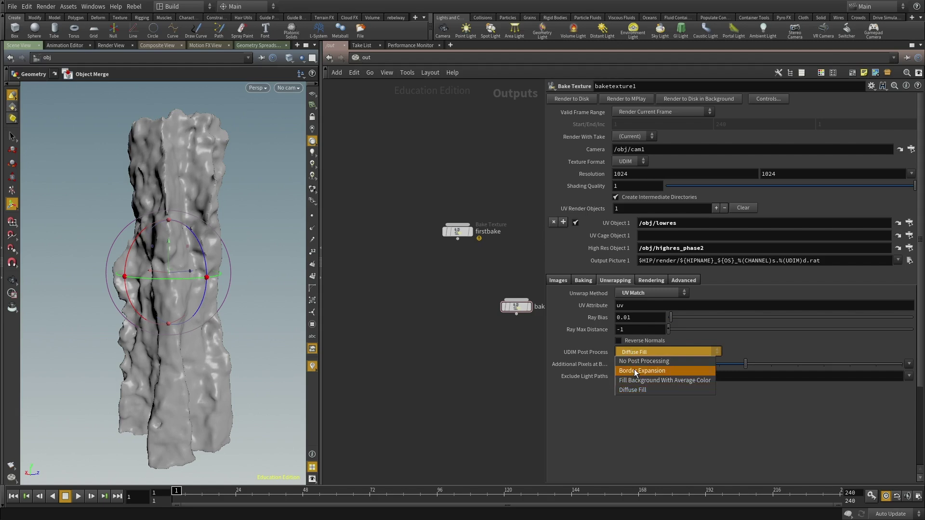
{"action": "left_click", "coordinate": [635, 369]}
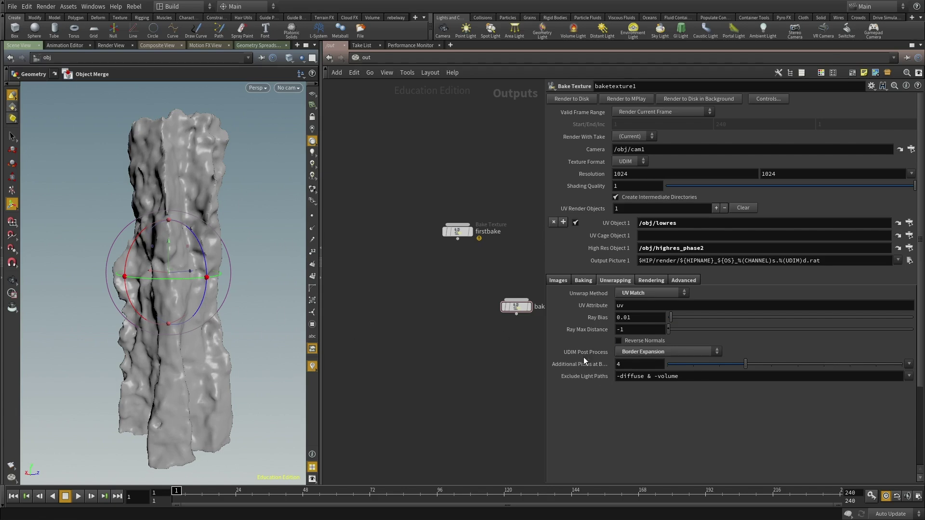
Enable the Tangent-Space Normal, Displacement and Vector Displacement image planes, and check the output picture's file extension
{"action": "left_click", "coordinate": [559, 281]}
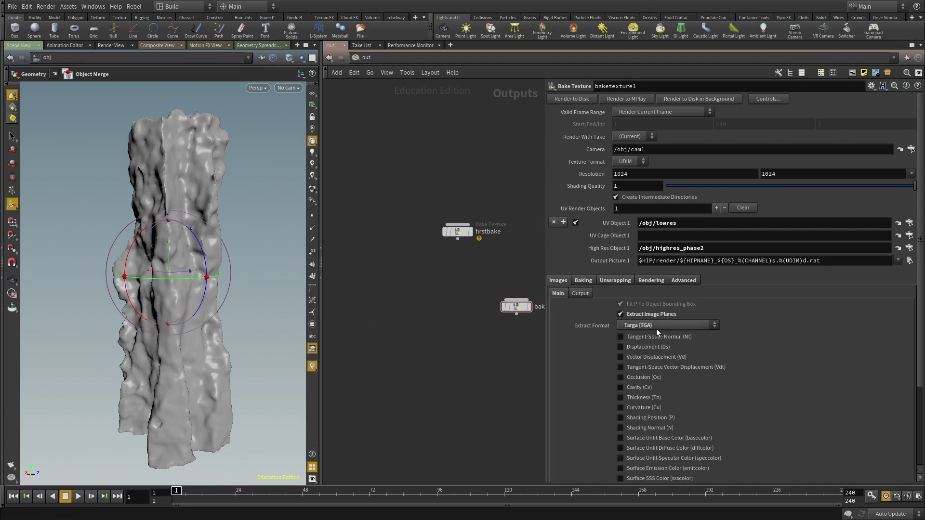
{"action": "left_click", "coordinate": [637, 337]}
{"action": "left_click", "coordinate": [637, 347]}
{"action": "left_click", "coordinate": [641, 357]}
{"action": "double_click", "coordinate": [826, 262]}
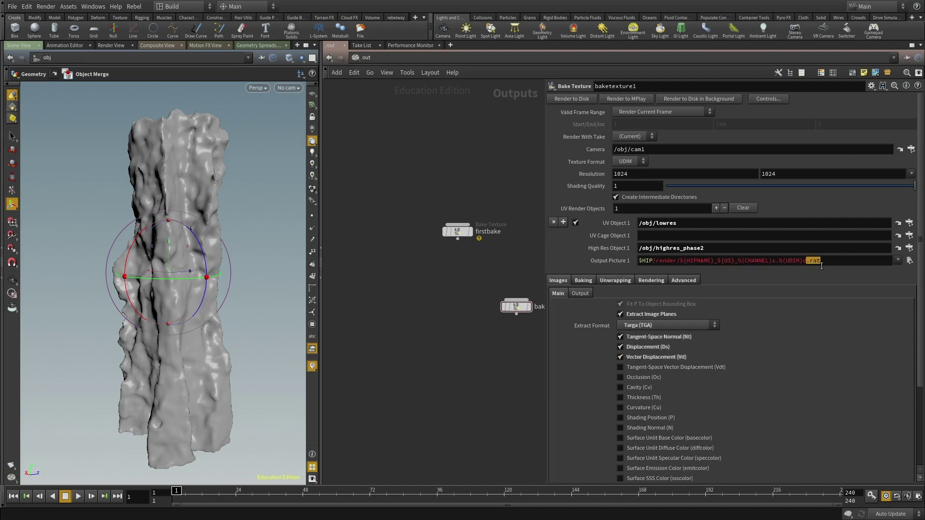
{"action": "left_click", "coordinate": [826, 263]}
{"action": "double_click", "coordinate": [826, 263]}
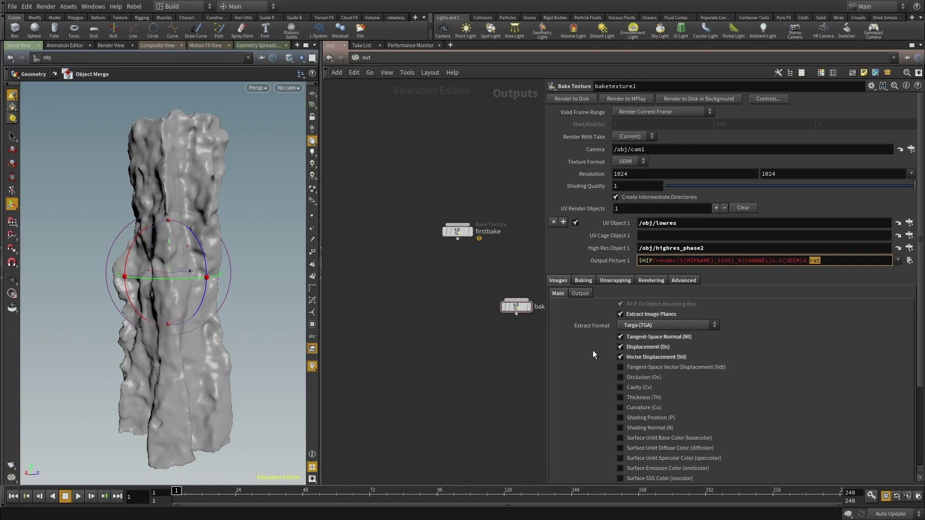
Enable the Tangent-Space Vector Displacement, Occlusion, Cavity, Thickness, Curvature, Shading Position and Shading Normal image planes for the bake
{"action": "left_click", "coordinate": [644, 368]}
{"action": "left_click", "coordinate": [641, 379]}
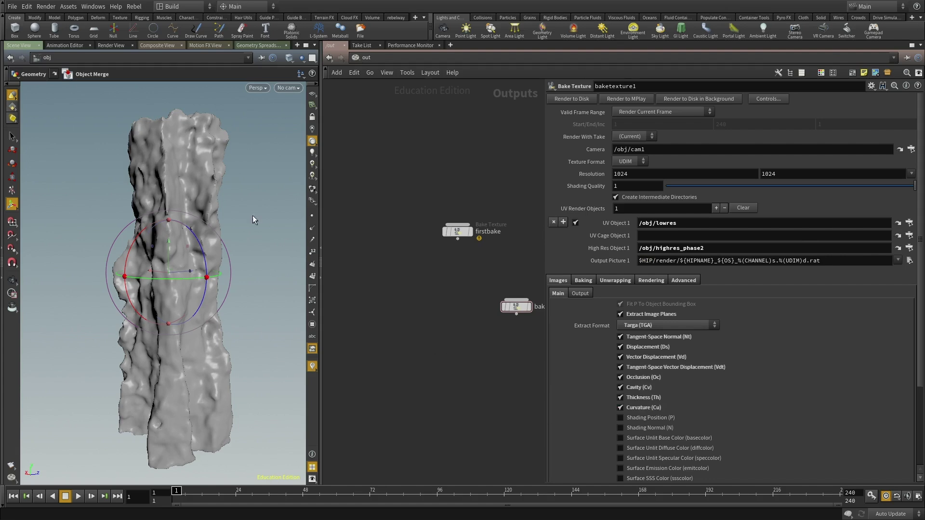
{"action": "left_click", "coordinate": [646, 418]}
{"action": "left_click", "coordinate": [647, 428]}
{"action": "scroll", "coordinate": [674, 420], "scroll_direction": "down", "scroll_amount": 1}
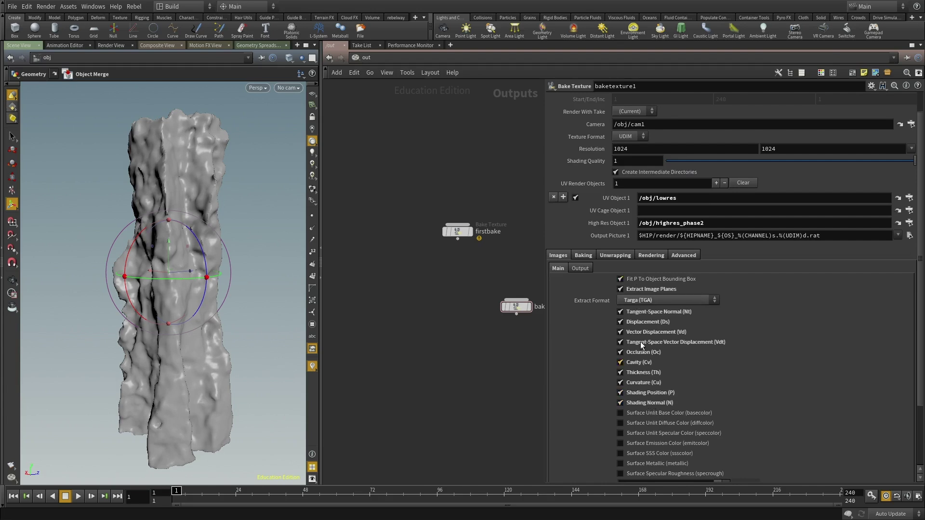
{"action": "middle_click_drag", "start_coordinate": [461, 378], "coordinate": [415, 381]}
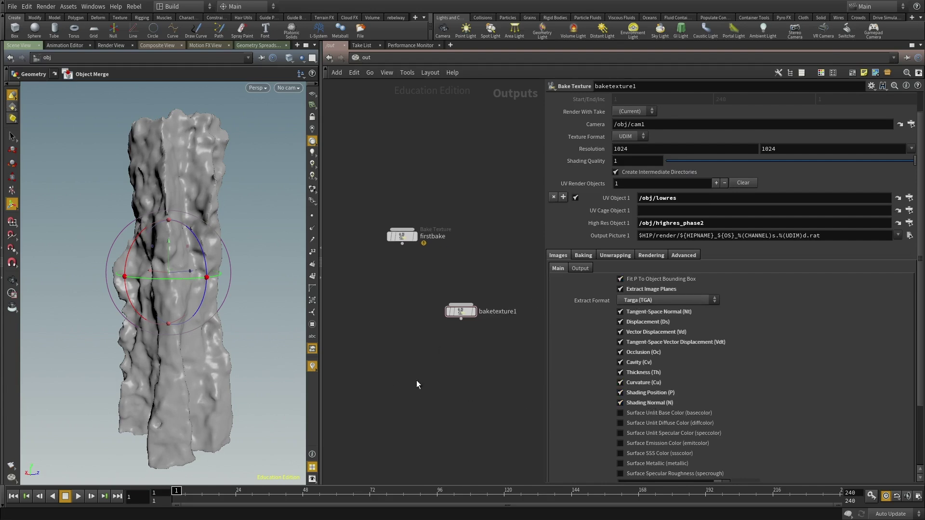
{"action": "left_click_drag", "start_coordinate": [464, 315], "coordinate": [412, 341]}
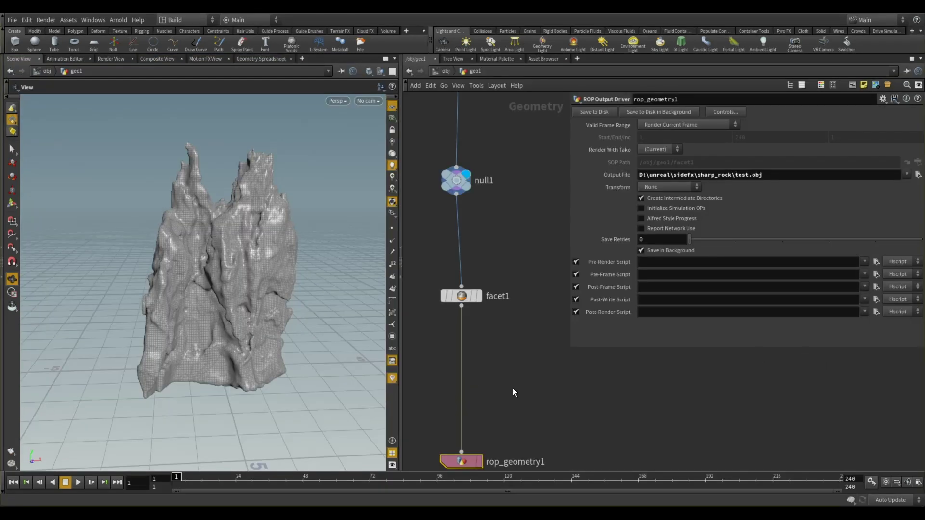
In the rock's geometry network, line up the facet1 and rop_geometry1 nodes below null1
{"action": "scroll", "coordinate": [513, 389], "scroll_direction": "down", "scroll_amount": 5}
{"action": "left_click_drag", "start_coordinate": [511, 340], "coordinate": [477, 298]}
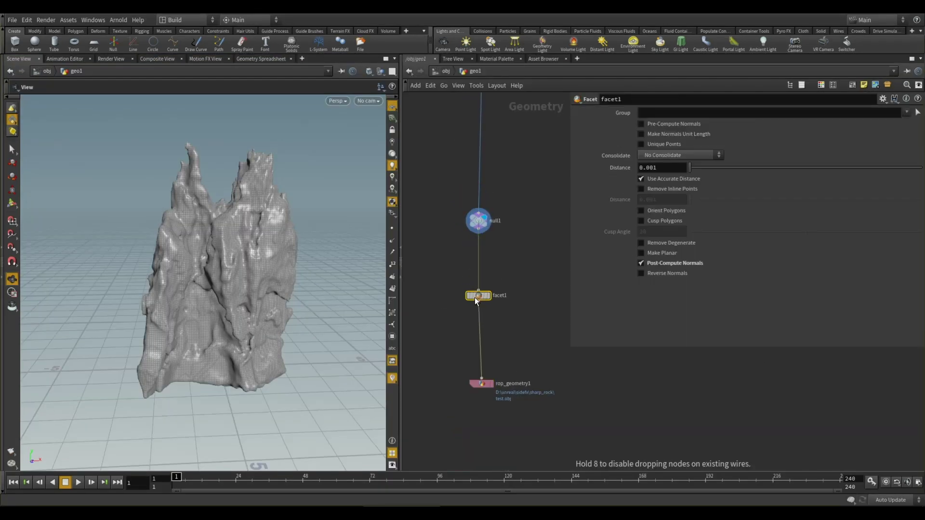
{"action": "middle_click_drag", "start_coordinate": [500, 330], "coordinate": [501, 316]}
{"action": "left_click_drag", "start_coordinate": [502, 324], "coordinate": [480, 354]}
{"action": "middle_click_drag", "start_coordinate": [497, 314], "coordinate": [495, 335]}
{"action": "right_click_drag", "start_coordinate": [250, 312], "coordinate": [262, 327]}
{"action": "scroll", "coordinate": [473, 318], "scroll_direction": "up", "scroll_amount": 3}
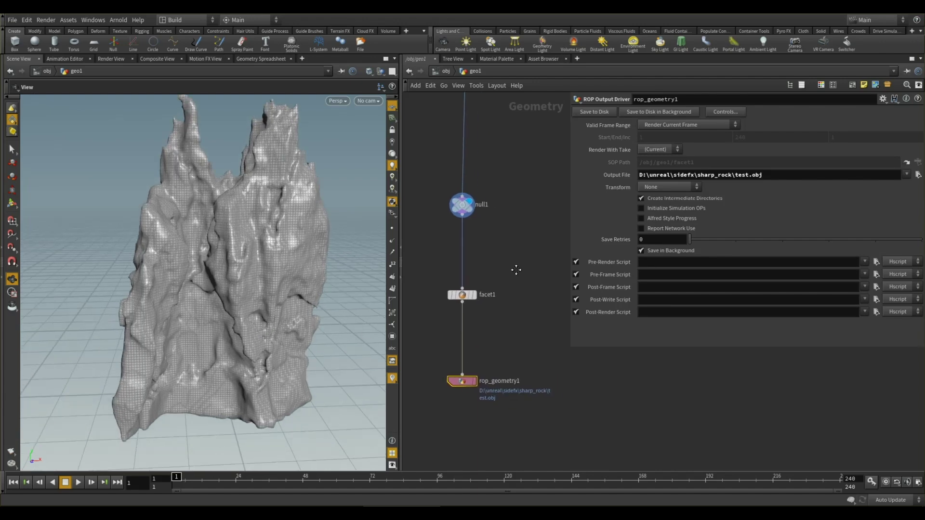
Display the facet1 node's result and inspect its node info for normal and UV attributes
{"action": "left_click", "coordinate": [489, 293]}
{"action": "scroll", "coordinate": [487, 310], "scroll_direction": "up", "scroll_amount": 1}
{"action": "left_click", "coordinate": [465, 291]}
{"action": "middle_click", "coordinate": [446, 292]}
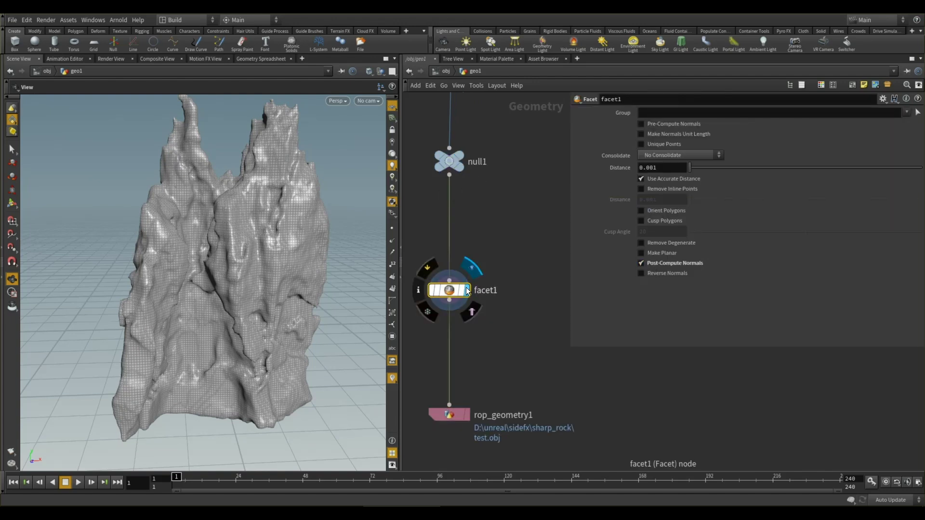
{"action": "middle_click", "coordinate": [444, 292]}
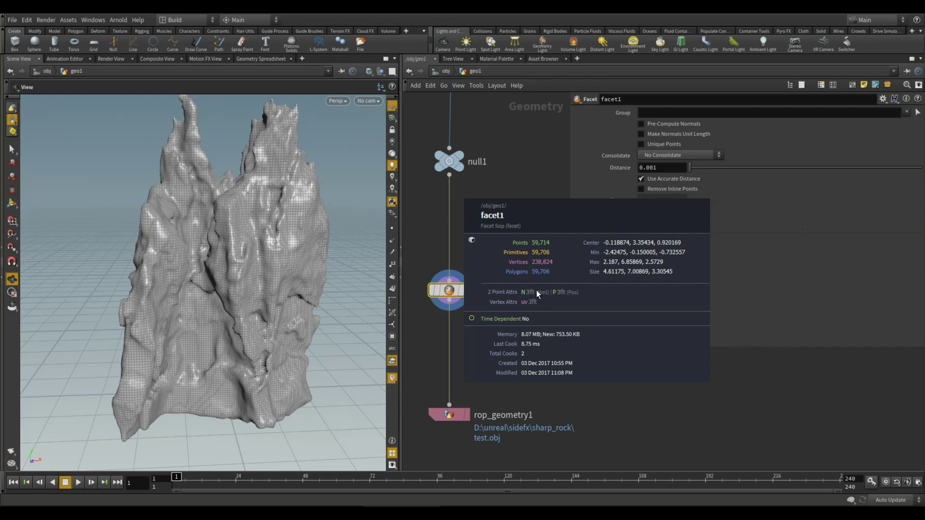
Select the rop_geometry1 export node and check the folder and OBJ extension in its output file path
{"action": "middle_click_drag", "start_coordinate": [490, 338], "coordinate": [509, 295]}
{"action": "left_click", "coordinate": [475, 371]}
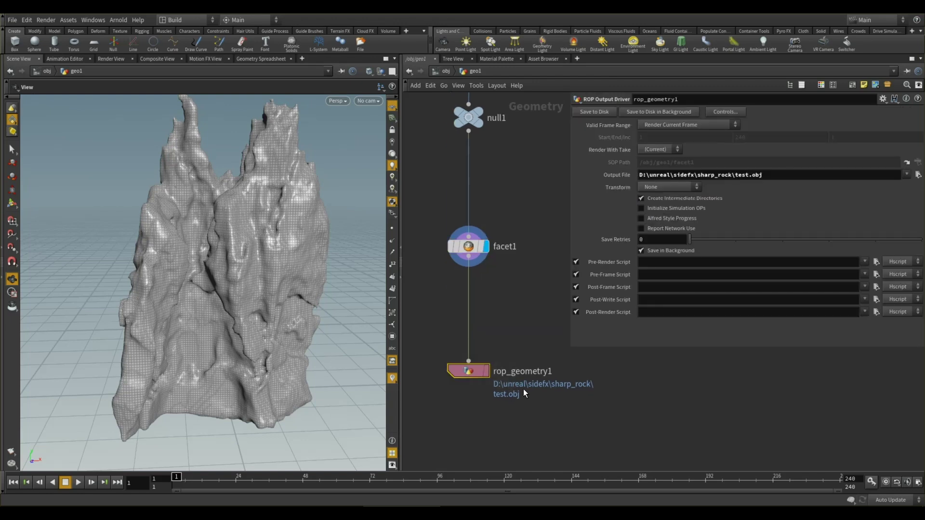
{"action": "double_click", "coordinate": [755, 176]}
{"action": "key", "text": "End"}
{"action": "left_click_drag", "start_coordinate": [750, 176], "coordinate": [768, 175]}
{"action": "left_click", "coordinate": [779, 176]}
Switch to the Epic Games Launcher and launch Unreal Engine 4.15.0
{"action": "left_click", "coordinate": [92, 512]}
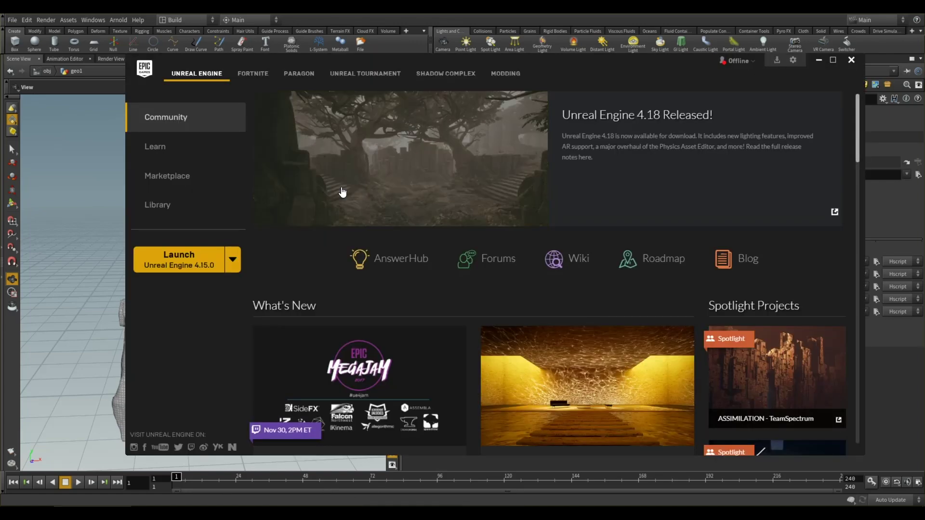
{"action": "left_click_drag", "start_coordinate": [586, 68], "coordinate": [559, 57]}
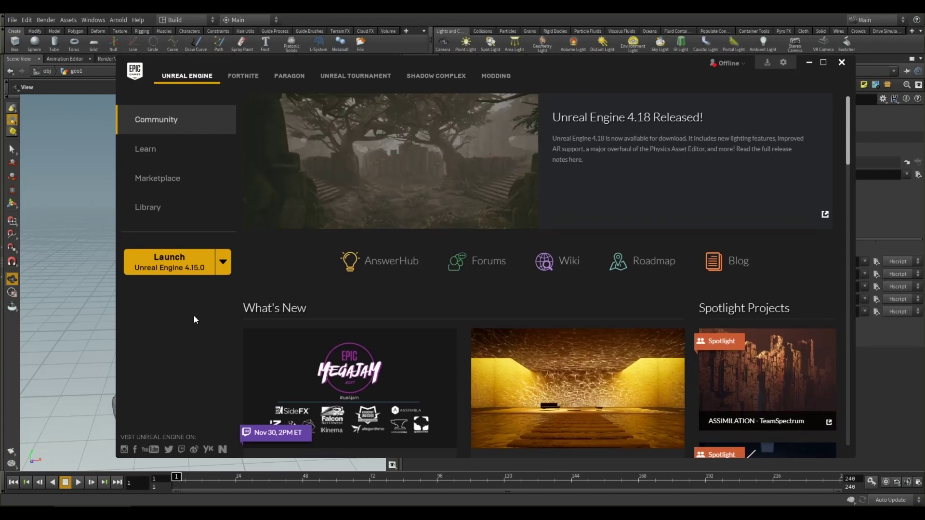
{"action": "left_click", "coordinate": [165, 262]}
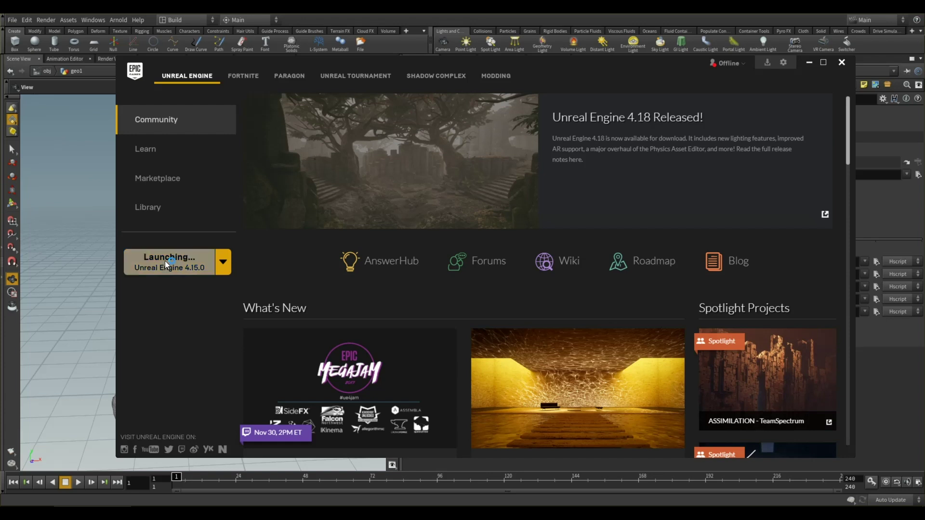
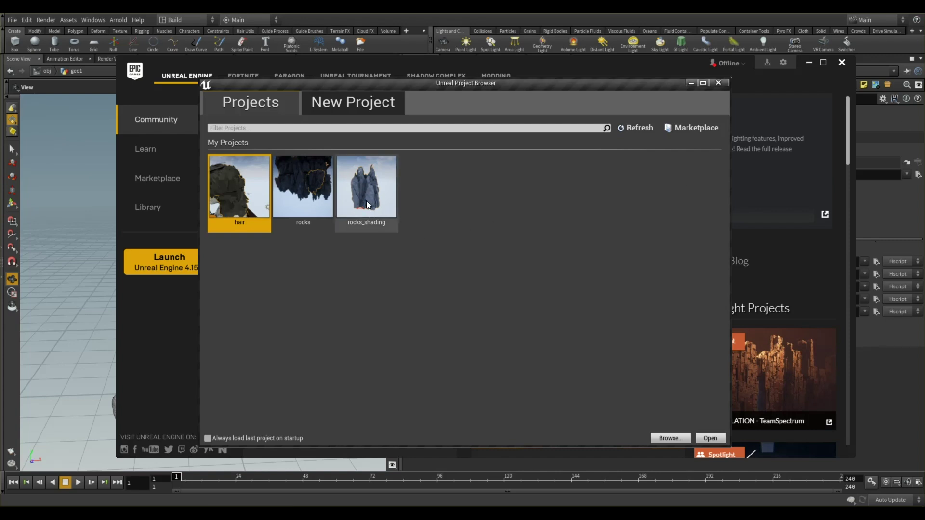
Create a new blank Blueprint project with starter content, named asset_importing
{"action": "left_click", "coordinate": [347, 107]}
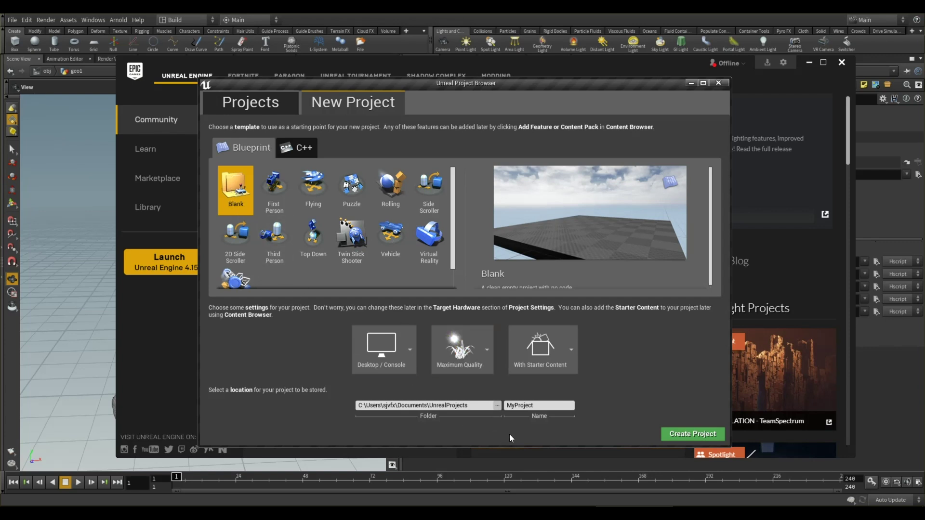
{"action": "left_click", "coordinate": [519, 405]}
{"action": "type", "text": "asset_importing"}
{"action": "left_click", "coordinate": [690, 434]}
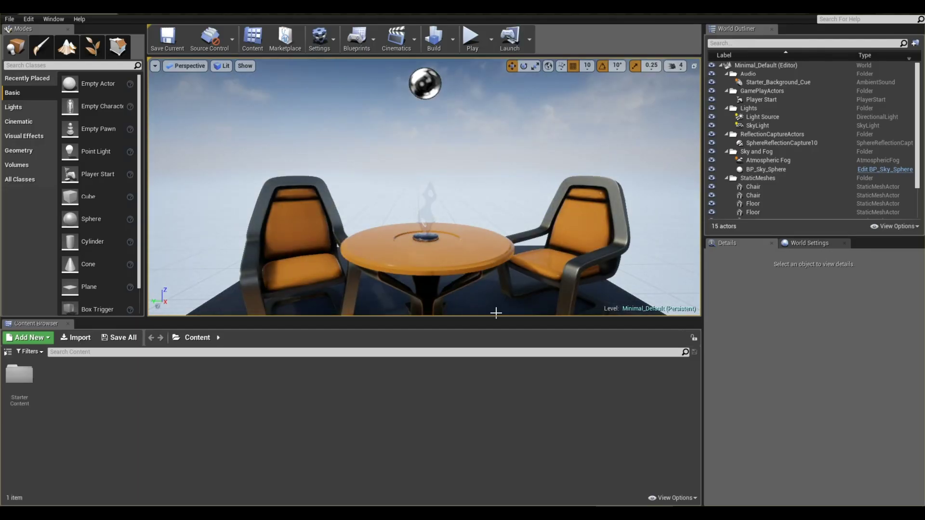
Examine the default level and the front Floor actor's transform, static mesh and material settings
{"action": "scroll", "coordinate": [440, 241], "scroll_direction": "down", "scroll_amount": 5}
{"action": "scroll", "coordinate": [440, 241], "scroll_direction": "down", "scroll_amount": 6}
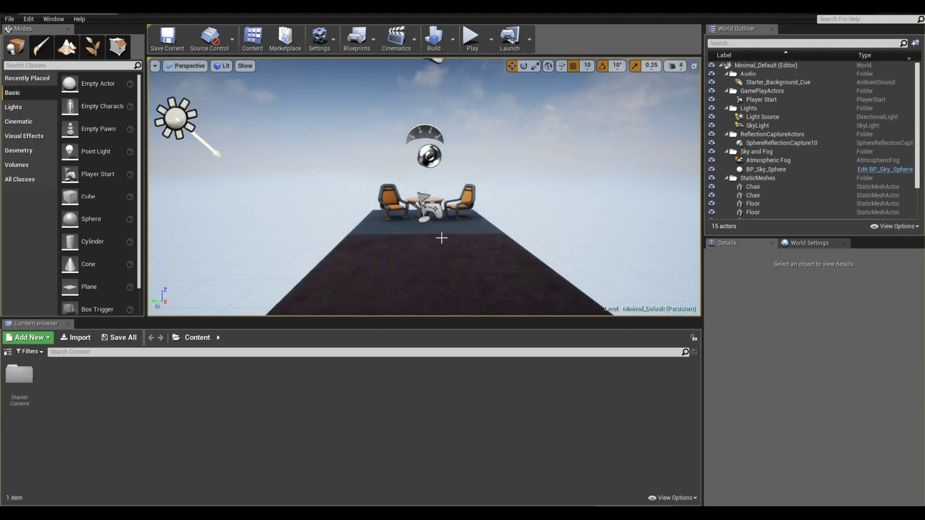
{"action": "scroll", "coordinate": [490, 226], "scroll_direction": "down", "scroll_amount": 8}
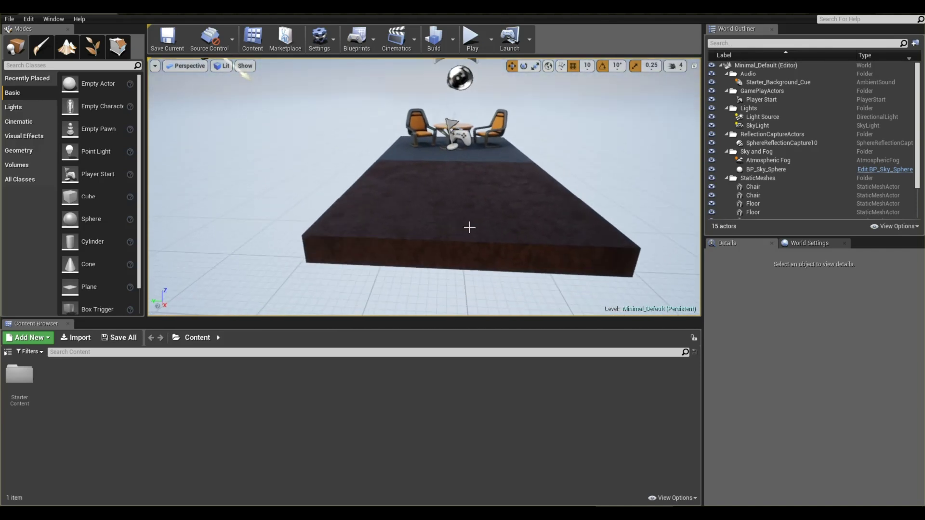
{"action": "scroll", "coordinate": [434, 193], "scroll_direction": "up", "scroll_amount": 5}
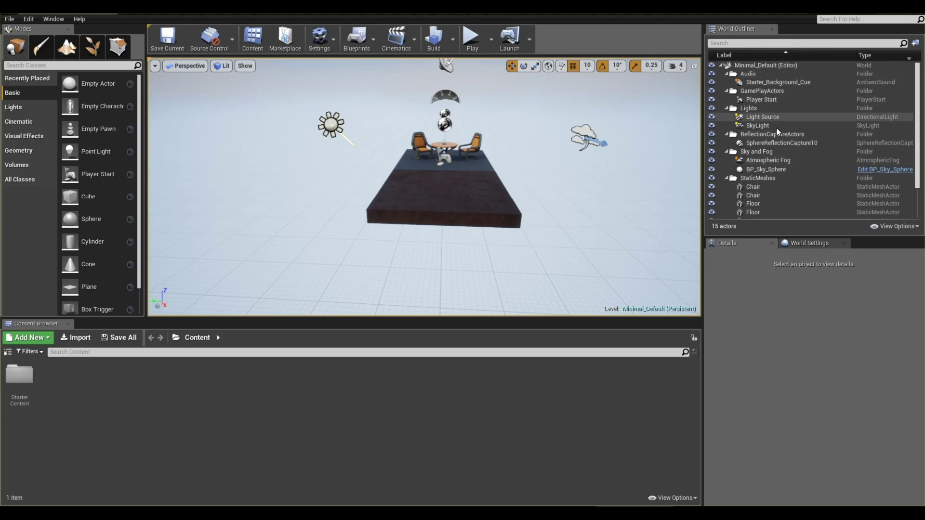
{"action": "left_click", "coordinate": [768, 199]}
{"action": "scroll", "coordinate": [760, 204], "scroll_direction": "down", "scroll_amount": 2}
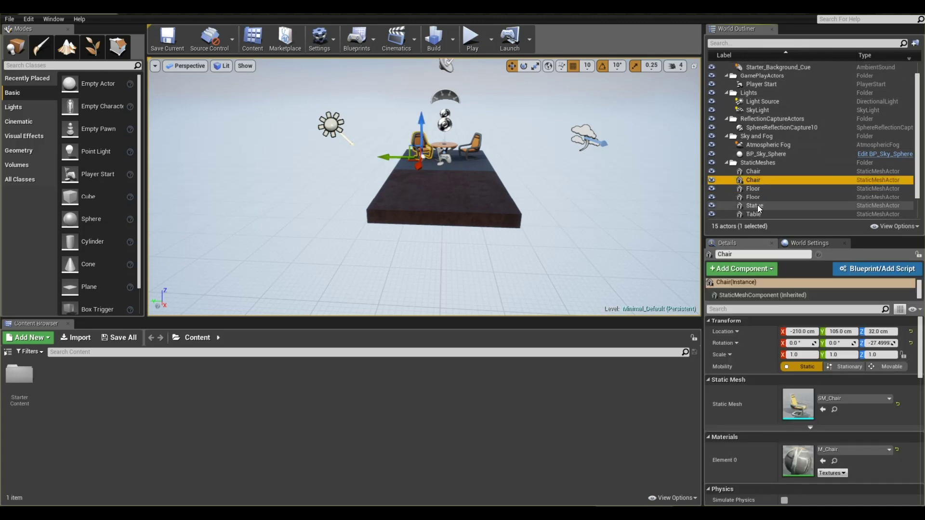
{"action": "left_click", "coordinate": [753, 182]}
{"action": "scroll", "coordinate": [755, 354], "scroll_direction": "down", "scroll_amount": 5}
{"action": "scroll", "coordinate": [756, 381], "scroll_direction": "up", "scroll_amount": 5}
{"action": "scroll", "coordinate": [755, 381], "scroll_direction": "down", "scroll_amount": 5}
{"action": "scroll", "coordinate": [756, 381], "scroll_direction": "up", "scroll_amount": 5}
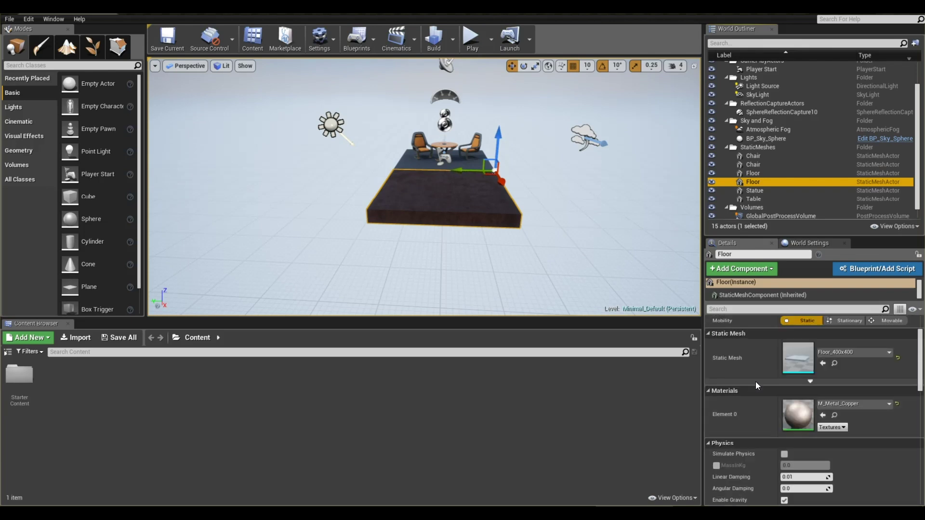
{"action": "left_click", "coordinate": [796, 366]}
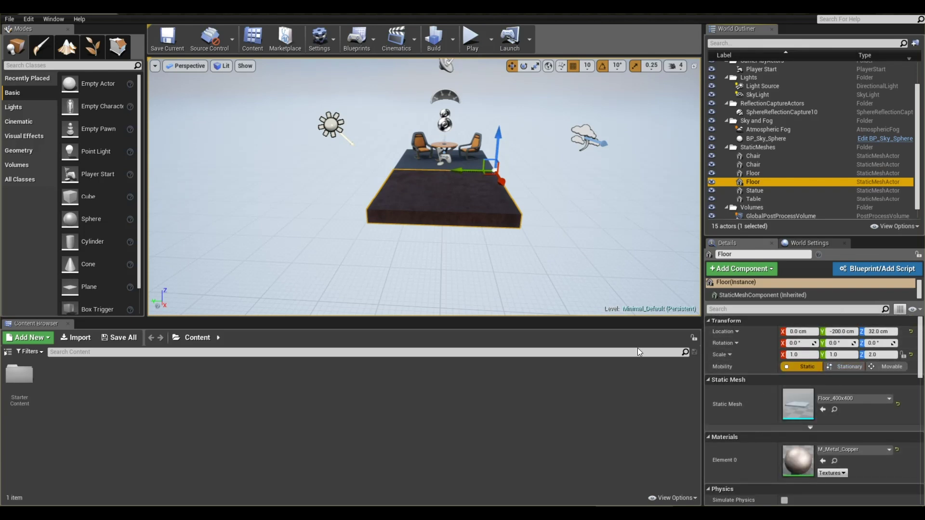
{"action": "left_click", "coordinate": [352, 402]}
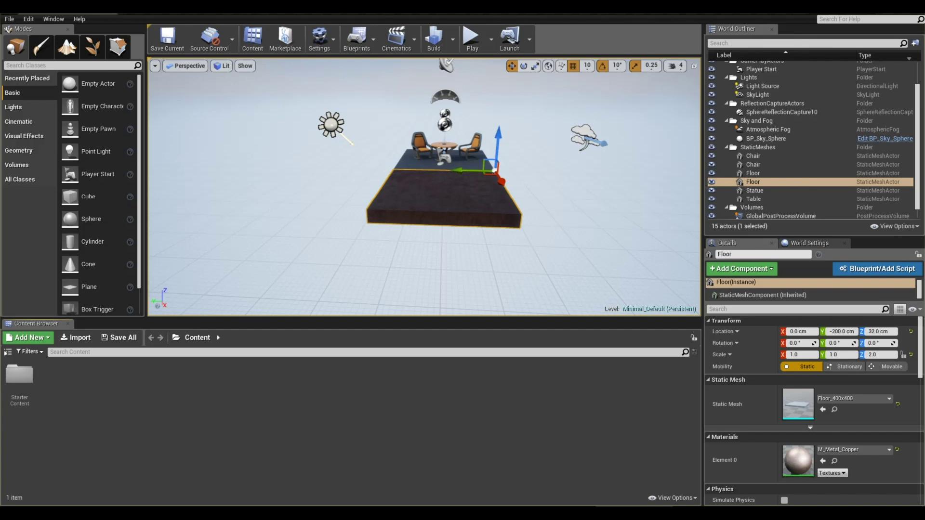
Choose sharp_cliff_base_final.obj from D:\unreal\sidefx\sharp_rock as the asset to import into the Content folder
{"action": "mouse_move", "coordinate": [194, 316]}
{"action": "left_mouse_down"}
{"action": "mouse_move", "coordinate": [179, 481]}
{"action": "mouse_move", "coordinate": [190, 477]}
{"action": "mouse_move", "coordinate": [194, 268]}
{"action": "mouse_move", "coordinate": [196, 348]}
{"action": "mouse_move", "coordinate": [195, 334]}
{"action": "left_mouse_up"}
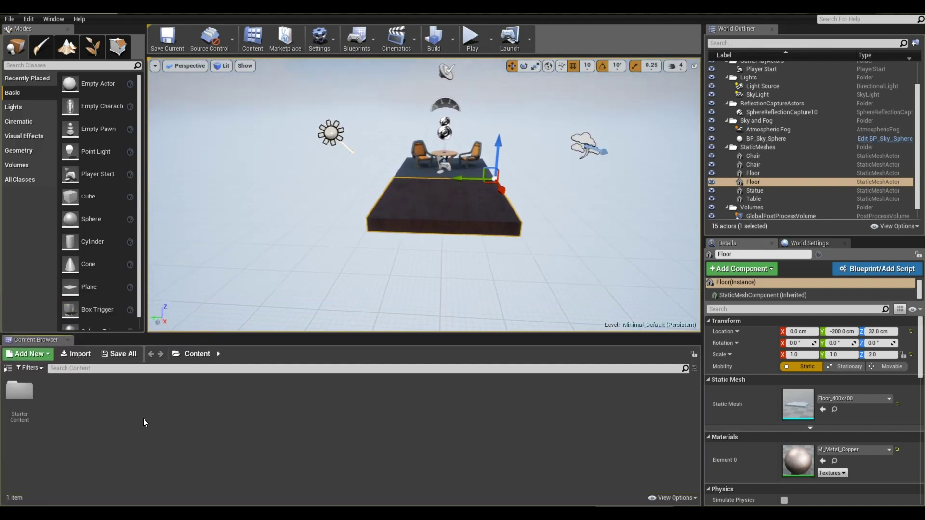
{"action": "left_click", "coordinate": [75, 357]}
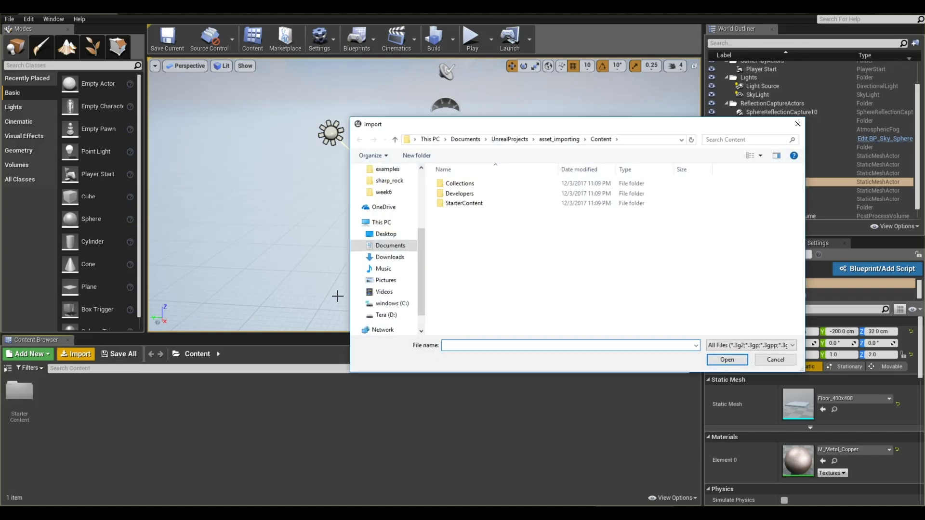
{"action": "left_click", "coordinate": [642, 143]}
{"action": "type", "text": "D:\\unreal\\sidefx\\sharp_rock"}
{"action": "key", "text": "Return"}
{"action": "left_click", "coordinate": [484, 198]}
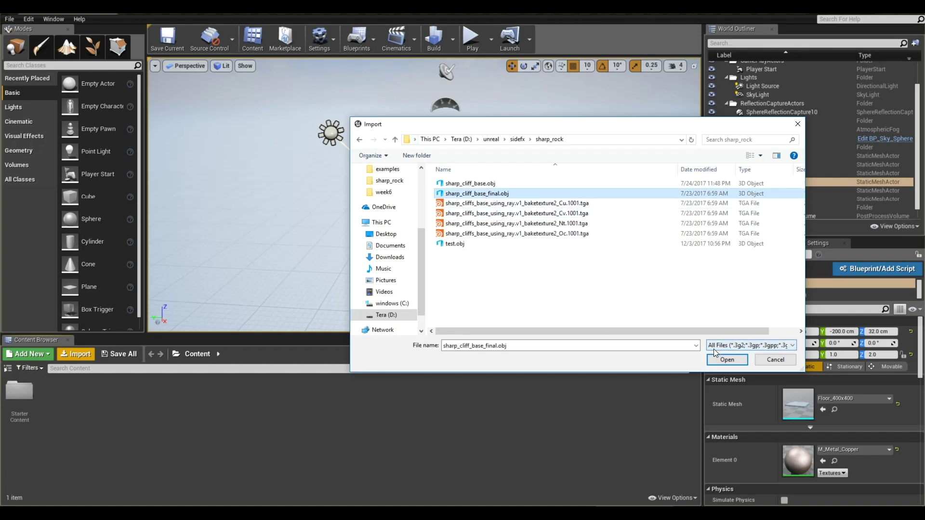
{"action": "left_click", "coordinate": [728, 360]}
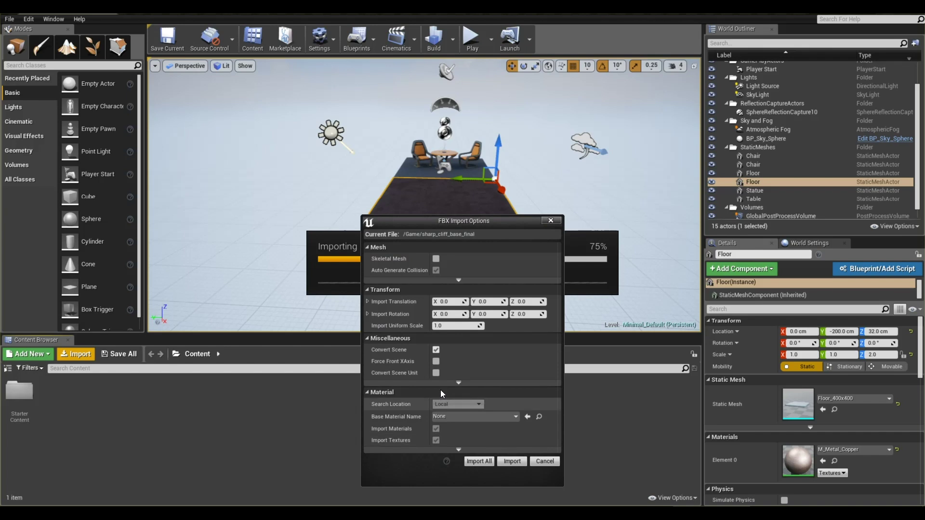
Import the cliff mesh with a uniform scale of 100 and an X rotation of 90, and dismiss the message log
{"action": "left_click", "coordinate": [443, 326]}
{"action": "type", "text": "100"}
{"action": "left_click", "coordinate": [445, 314]}
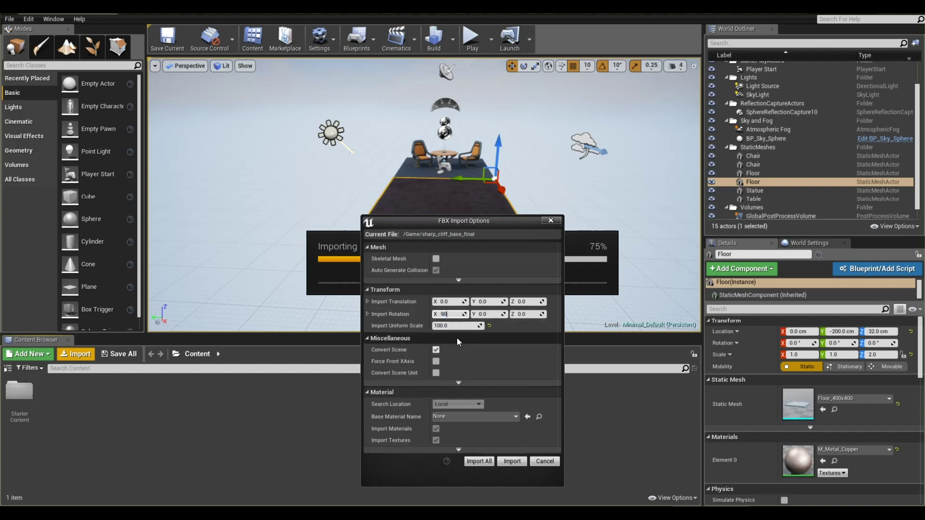
{"action": "left_click", "coordinate": [511, 460]}
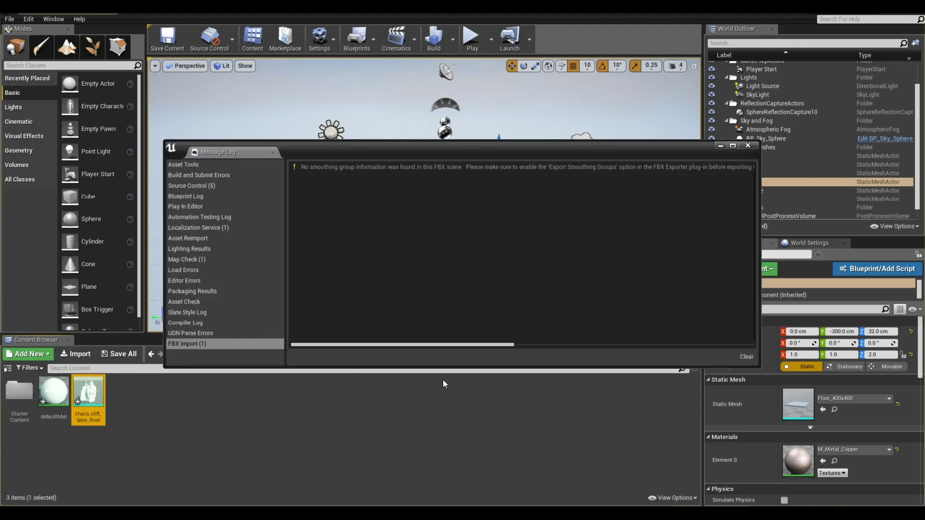
{"action": "left_click", "coordinate": [748, 145]}
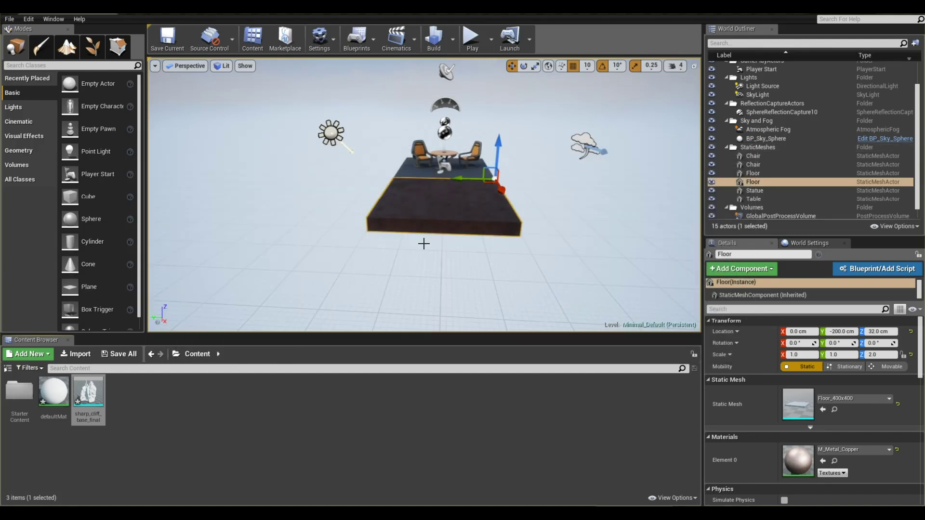
Place the sharp_cliff_base_final mesh in the level near the floor platform, at about X 480, Y 340, Z -140 cm
{"action": "left_click", "coordinate": [130, 434]}
{"action": "left_click", "coordinate": [89, 401]}
{"action": "left_click_drag", "start_coordinate": [89, 399], "coordinate": [305, 262]}
{"action": "scroll", "coordinate": [398, 264], "scroll_direction": "down", "scroll_amount": 6}
{"action": "key", "text": "f"}
{"action": "left_click_drag", "start_coordinate": [400, 241], "coordinate": [453, 245], "text": "alt"}
{"action": "key", "text": "f"}
{"action": "scroll", "coordinate": [390, 246], "scroll_direction": "down", "scroll_amount": 3}
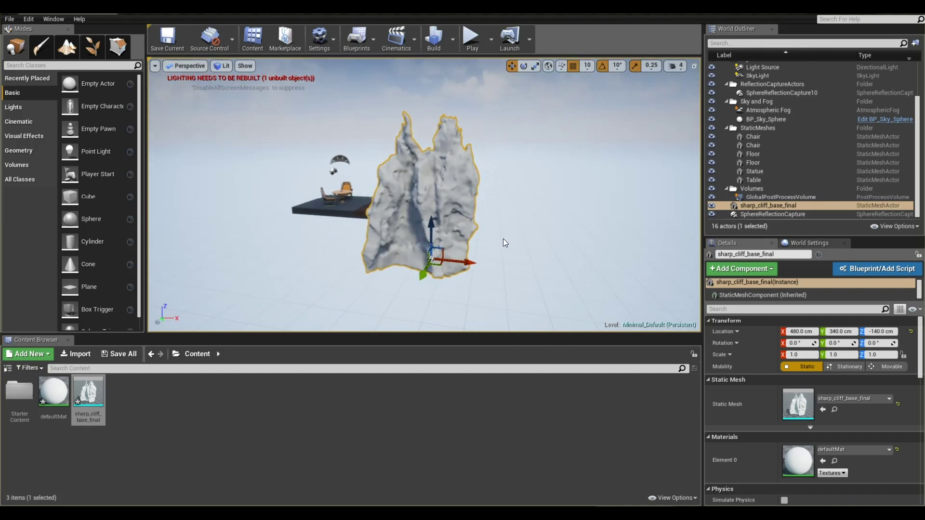
{"action": "scroll", "coordinate": [453, 245], "scroll_direction": "up", "scroll_amount": 3}
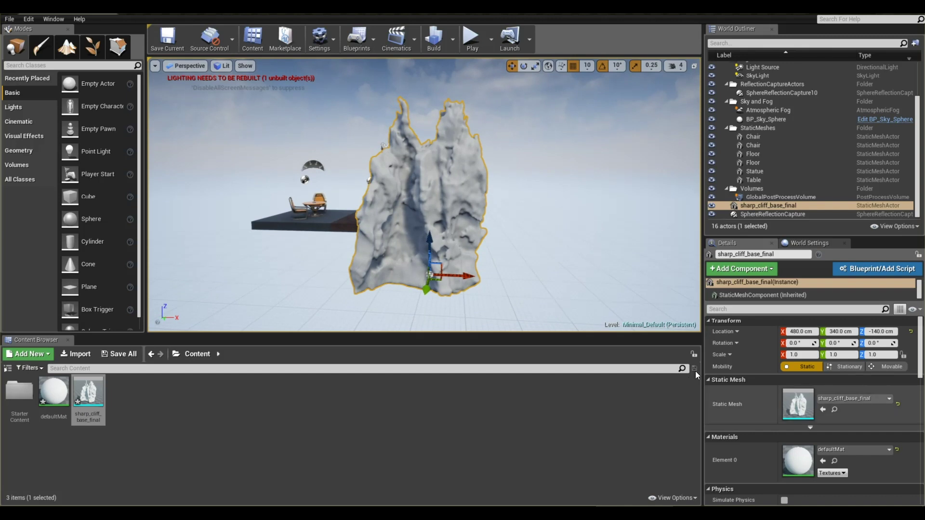
{"action": "scroll", "coordinate": [738, 360], "scroll_direction": "down", "scroll_amount": 3}
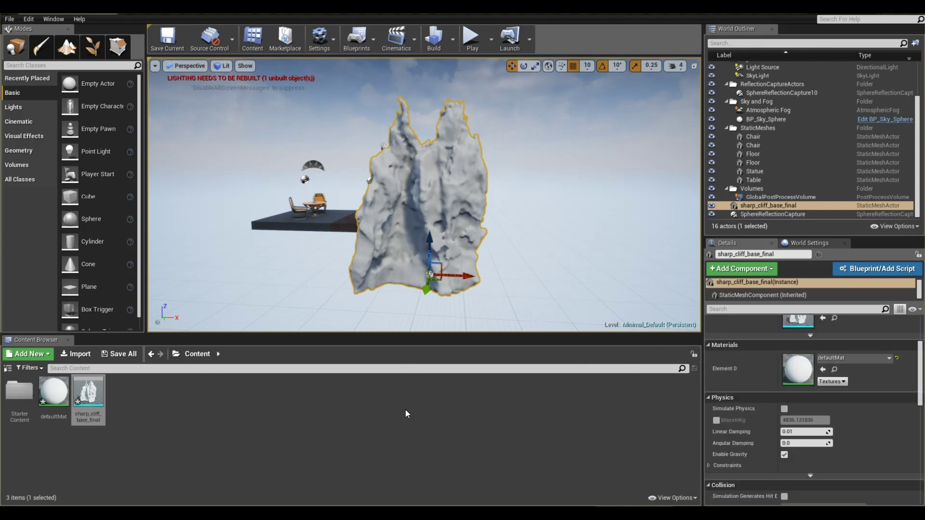
Open the cliff actor's defaultMat material and separate the overlapping color parameter node from the material output node
{"action": "left_click", "coordinate": [406, 388]}
{"action": "left_click", "coordinate": [782, 198]}
{"action": "left_click", "coordinate": [760, 203]}
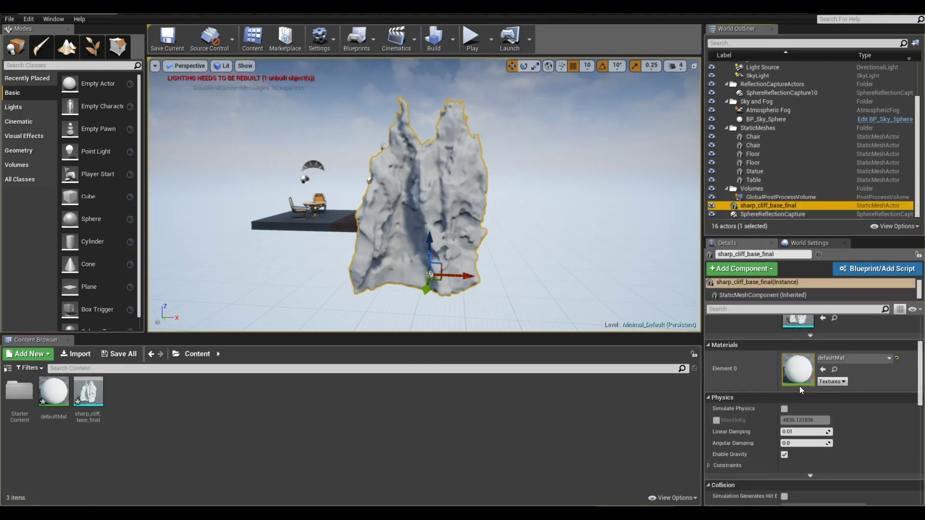
{"action": "double_click", "coordinate": [798, 374]}
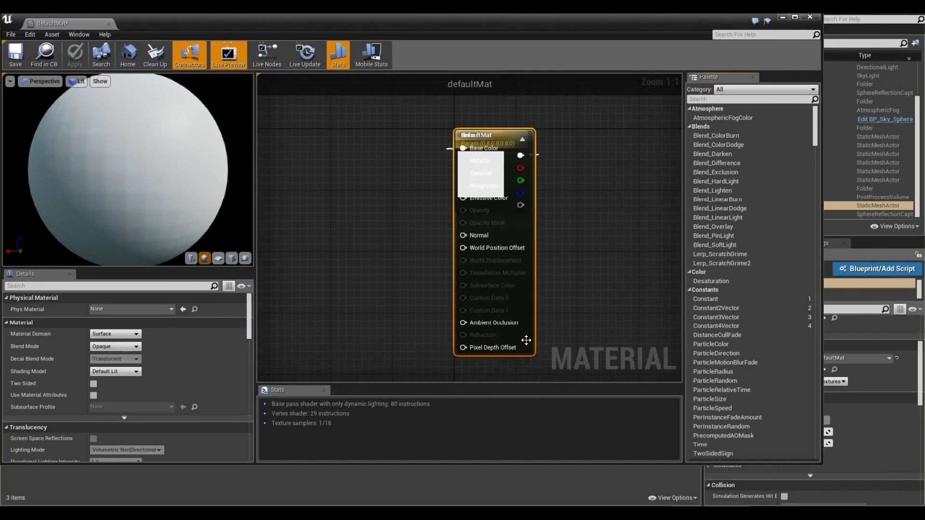
{"action": "scroll", "coordinate": [583, 304], "scroll_direction": "down", "scroll_amount": 2}
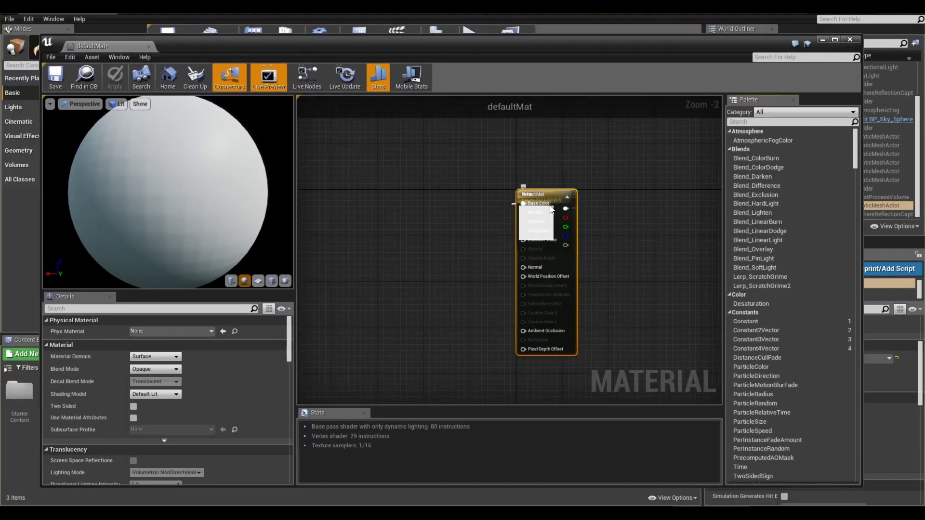
{"action": "left_click_drag", "start_coordinate": [551, 208], "coordinate": [627, 198]}
{"action": "left_click_drag", "start_coordinate": [537, 197], "coordinate": [398, 175]}
{"action": "left_click", "coordinate": [457, 277]}
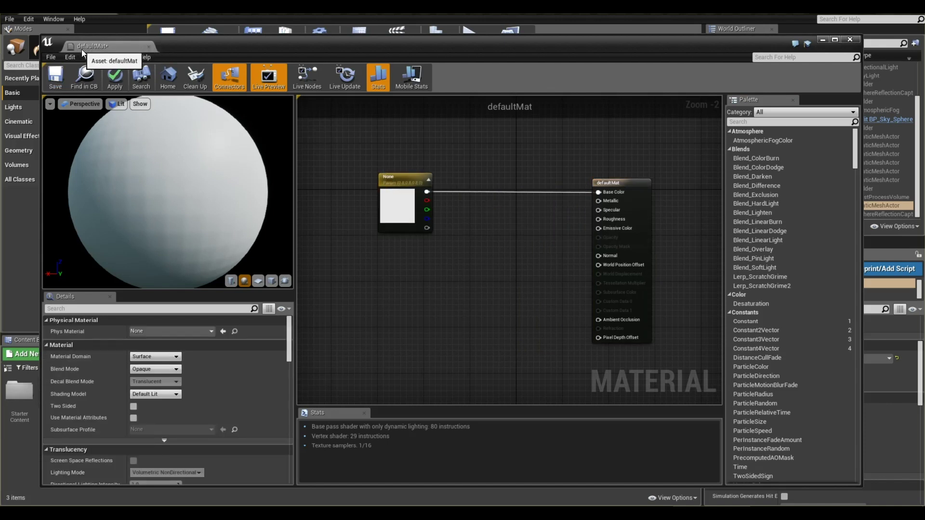
Save the edited defaultMat and save a copy of it in the Content folder as sharp_cliff_base_material
{"action": "left_click", "coordinate": [53, 77]}
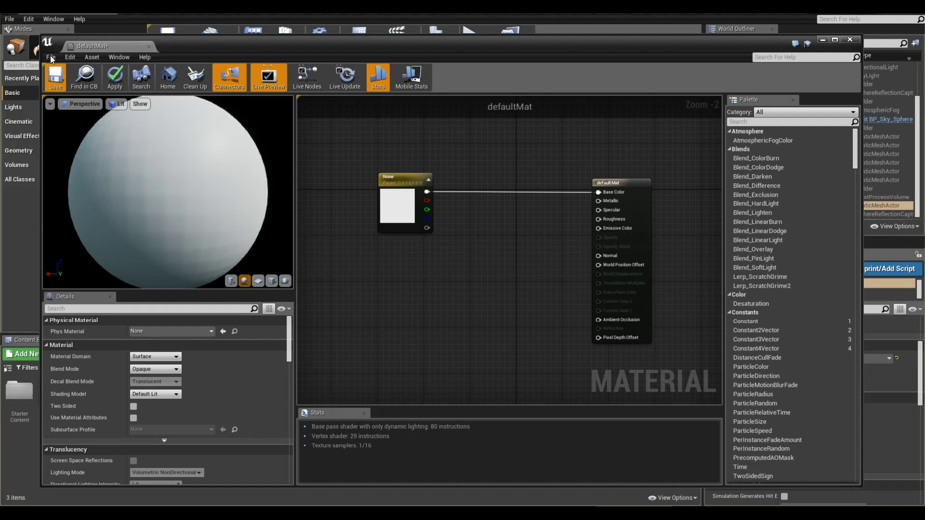
{"action": "left_click", "coordinate": [50, 56]}
{"action": "left_click", "coordinate": [100, 100]}
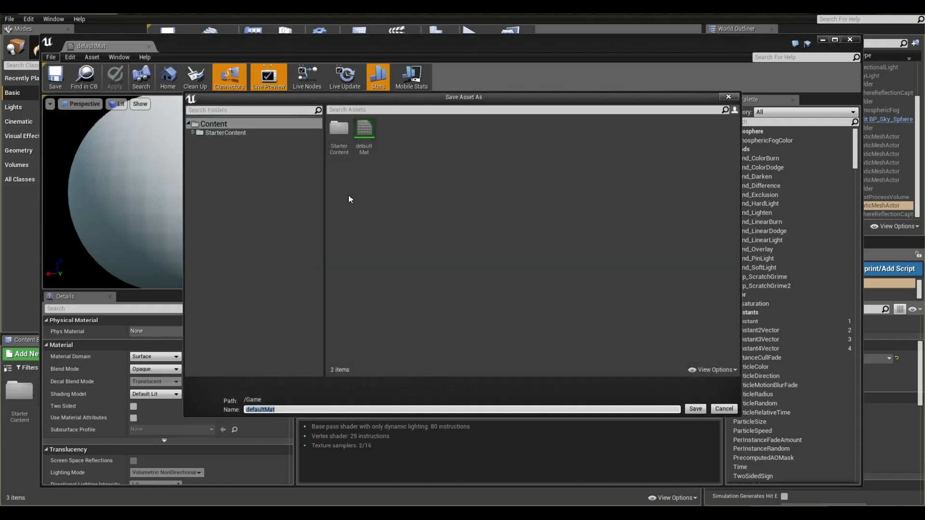
{"action": "type", "text": "sharp_cliff_base_material"}
{"action": "key", "text": "Return"}
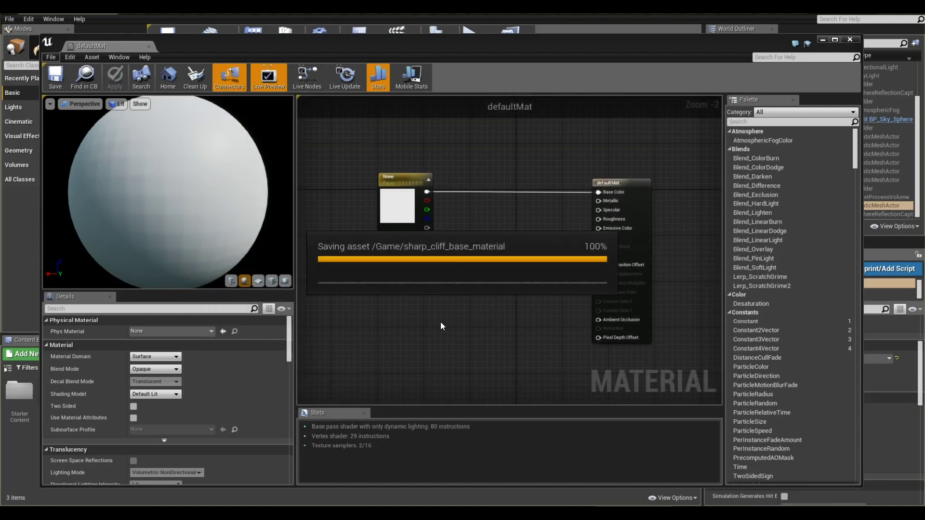
{"action": "scroll", "coordinate": [430, 303], "scroll_direction": "down", "scroll_amount": 3}
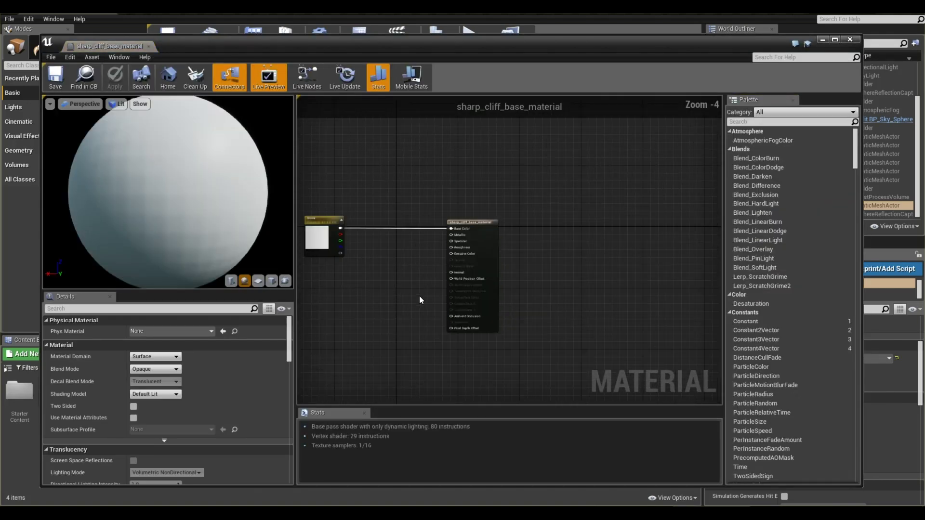
Import the baketexture2_Nt.1001 and baketexture2_Oc.1001 TGA textures from the sharp_rock folder, accepting the Nt texture as a normal map
{"action": "left_click_drag", "start_coordinate": [332, 46], "coordinate": [924, 91]}
{"action": "left_click", "coordinate": [48, 432]}
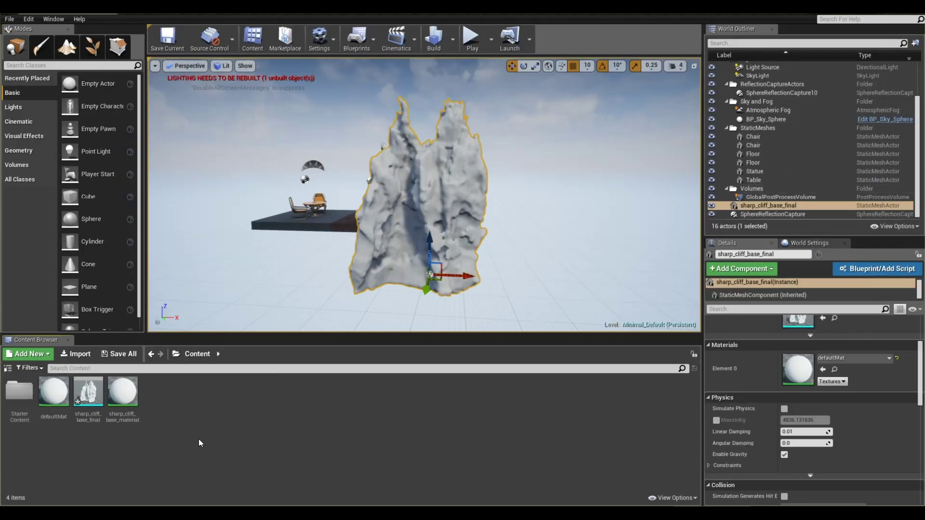
{"action": "left_click", "coordinate": [77, 354]}
{"action": "left_click", "coordinate": [554, 224]}
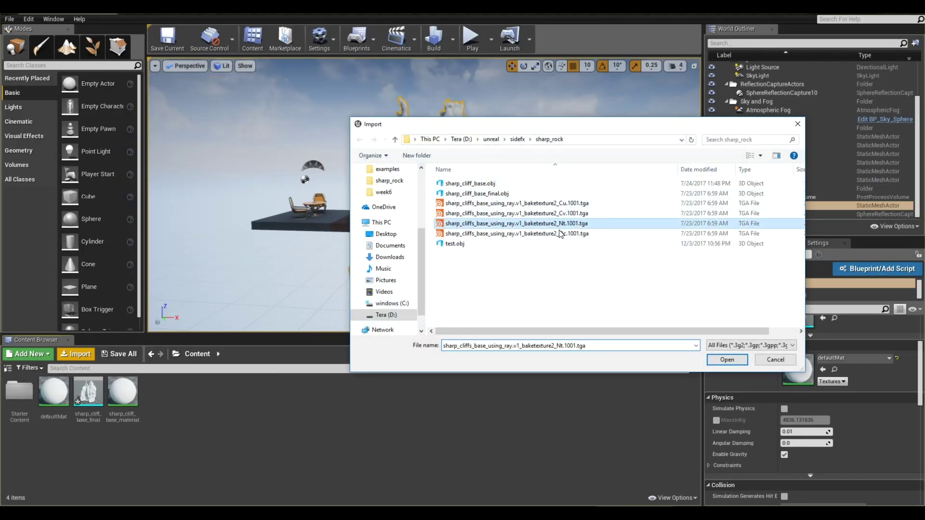
{"action": "left_click", "coordinate": [563, 235], "text": "shift"}
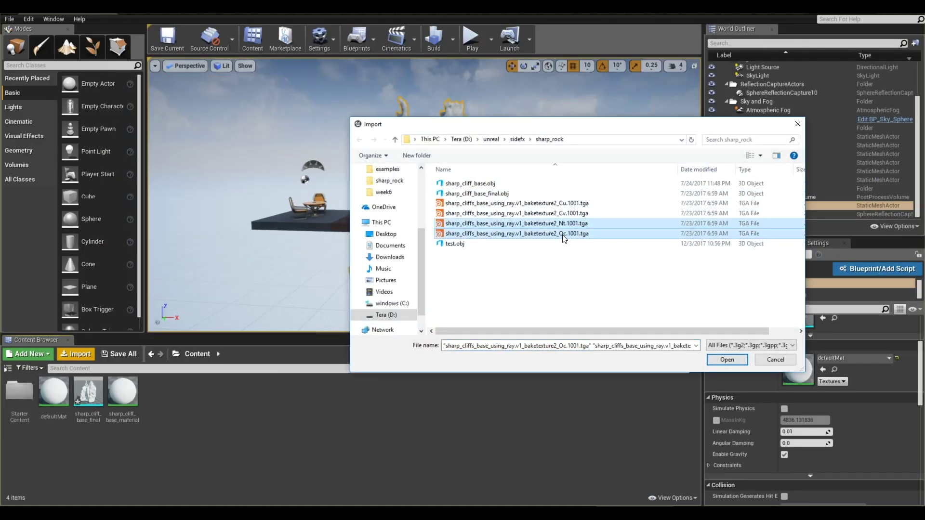
{"action": "left_click", "coordinate": [727, 360]}
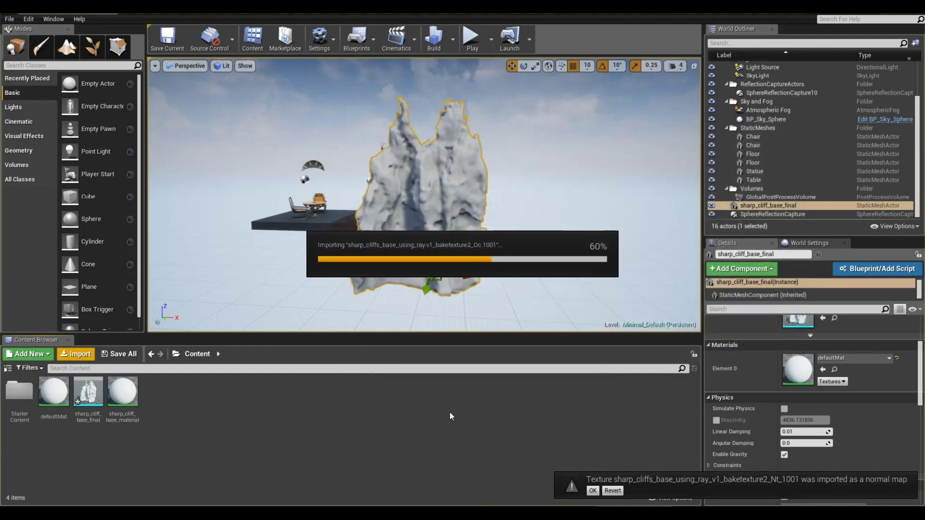
{"action": "left_click", "coordinate": [594, 491]}
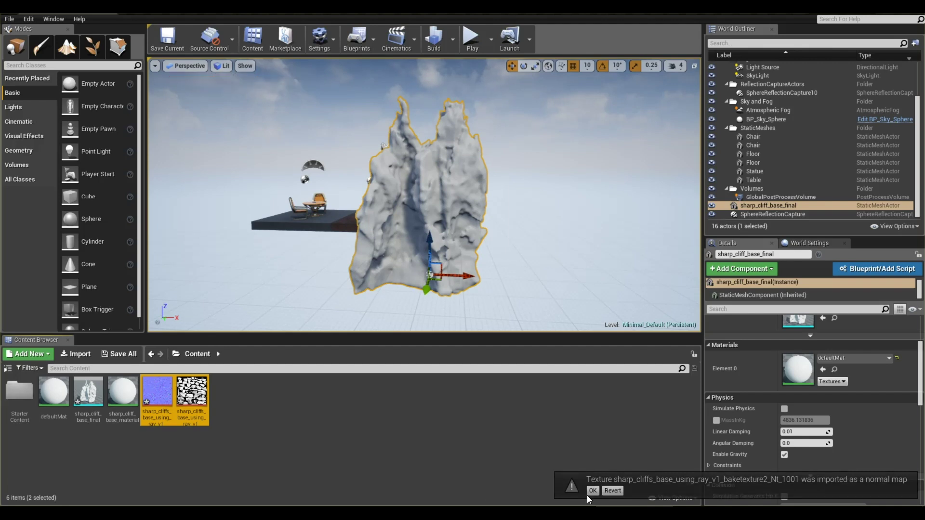
{"action": "left_click", "coordinate": [157, 395]}
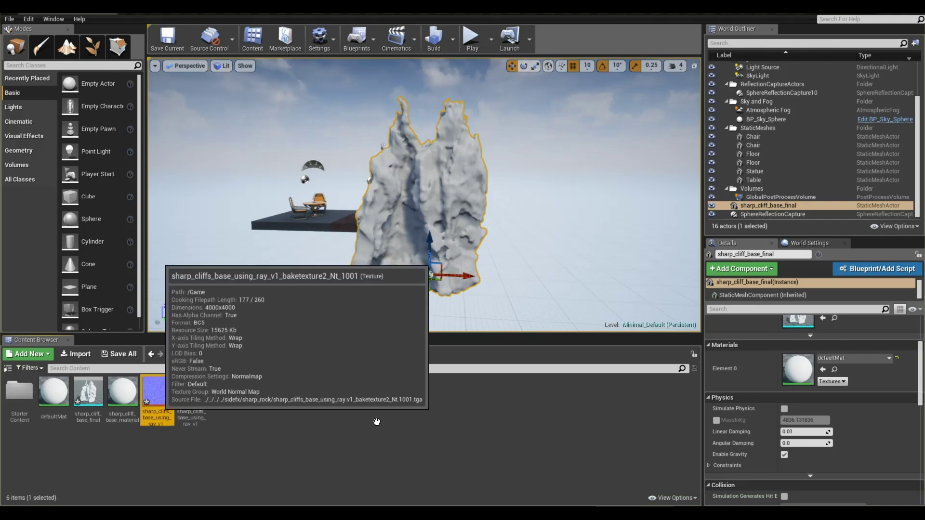
{"action": "left_click", "coordinate": [348, 426]}
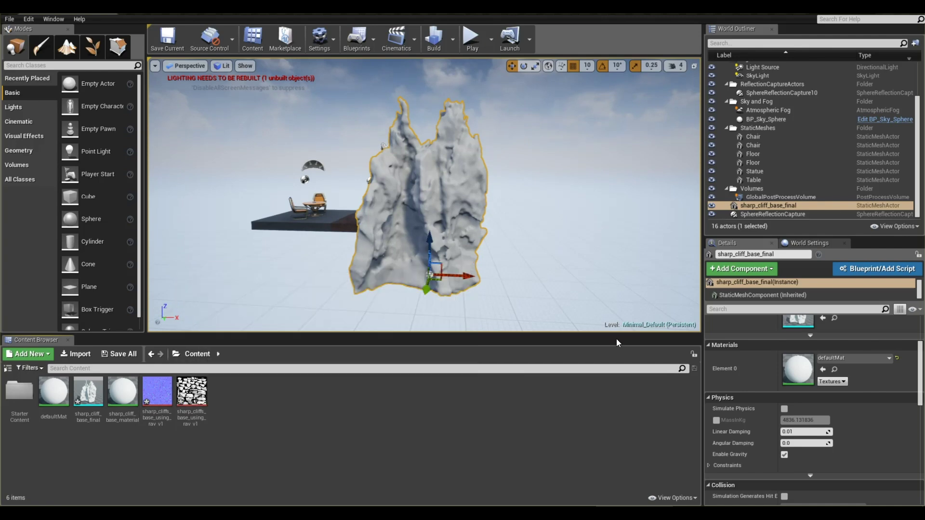
Add the imported occlusion and normal textures to the sharp_cliff_base_material graph as separate Texture Sample nodes
{"action": "double_click", "coordinate": [123, 391]}
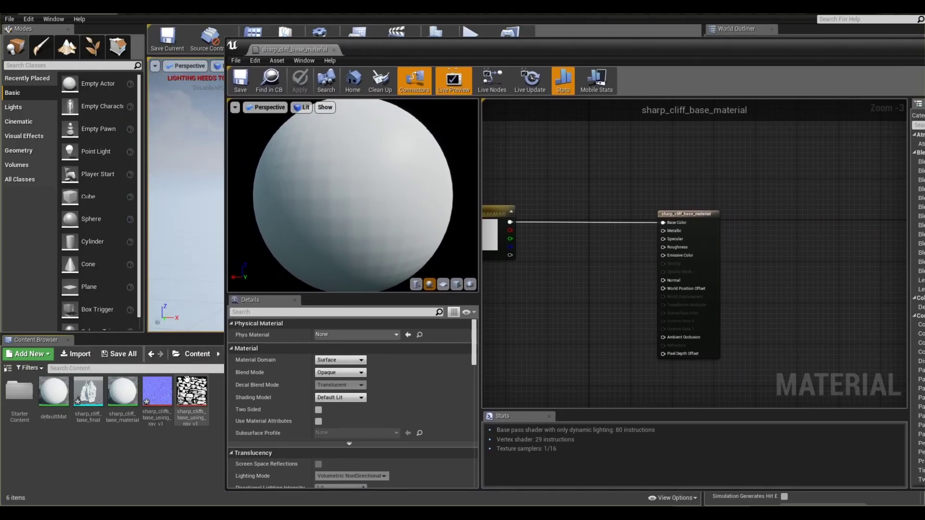
{"action": "left_click_drag", "start_coordinate": [187, 380], "coordinate": [571, 320]}
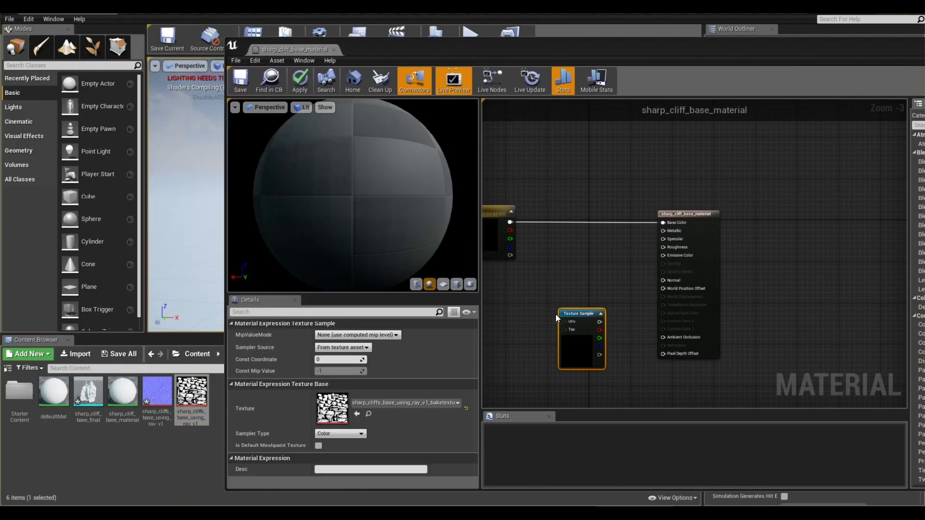
{"action": "left_click", "coordinate": [165, 395]}
{"action": "left_click_drag", "start_coordinate": [164, 395], "coordinate": [542, 258]}
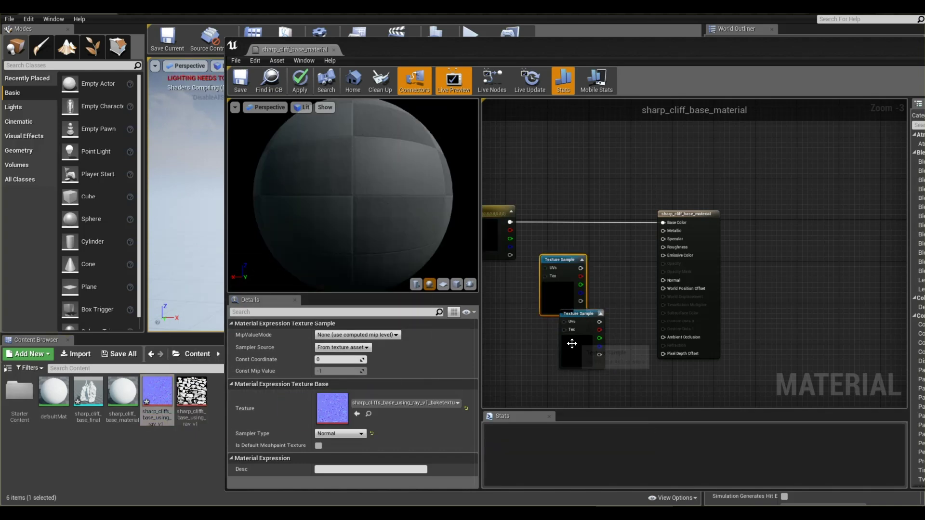
{"action": "left_click_drag", "start_coordinate": [575, 342], "coordinate": [556, 373]}
Connect the normal map's Texture Sample to the material's Normal input and save the material
{"action": "scroll", "coordinate": [619, 290], "scroll_direction": "up", "scroll_amount": 3}
{"action": "left_click_drag", "start_coordinate": [567, 260], "coordinate": [689, 281]}
{"action": "scroll", "coordinate": [662, 301], "scroll_direction": "down", "scroll_amount": 4}
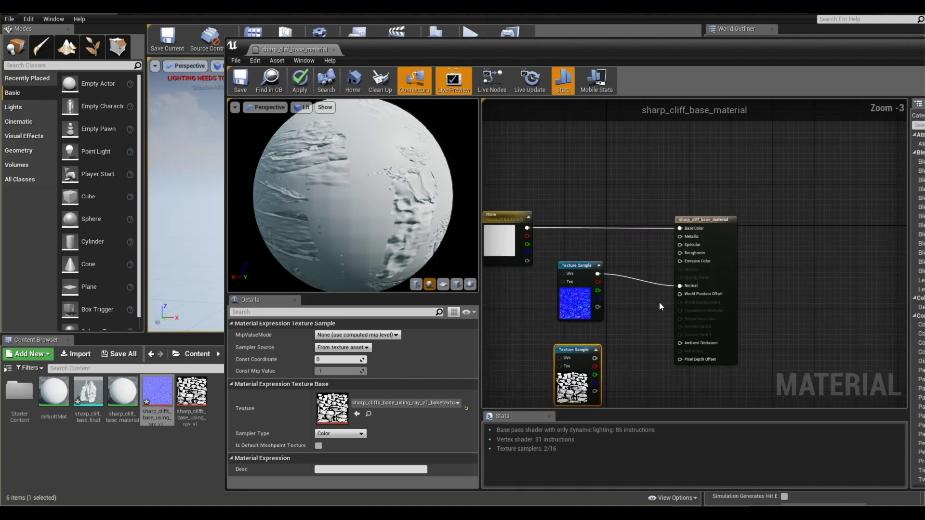
{"action": "left_click", "coordinate": [240, 83]}
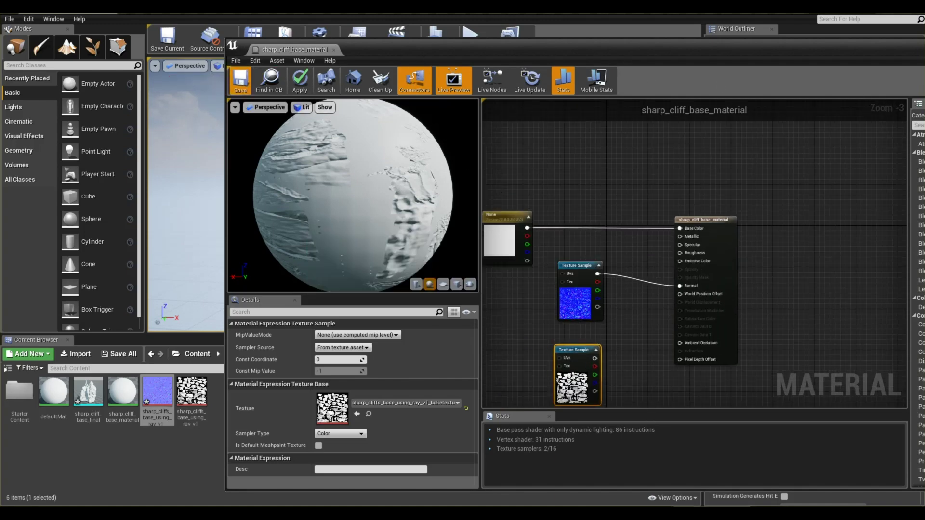
Assign sharp_cliff_base_material to Element 0 of the cliff actor in the level
{"action": "left_click_drag", "start_coordinate": [499, 51], "coordinate": [924, 76]}
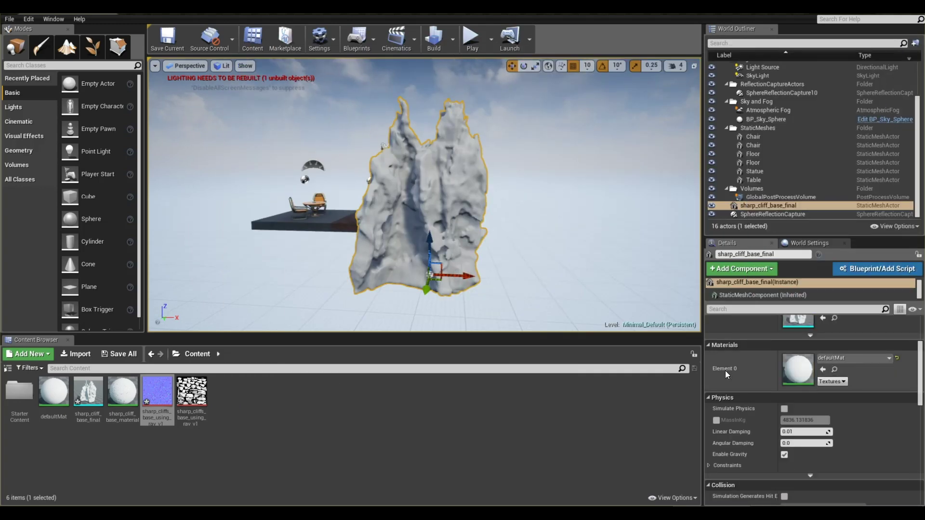
{"action": "left_click", "coordinate": [838, 361]}
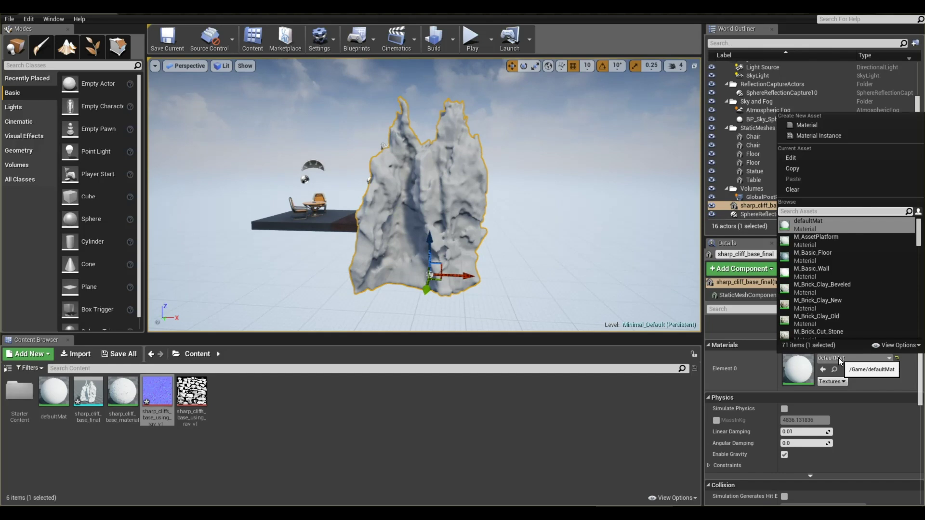
{"action": "type", "text": "shar["}
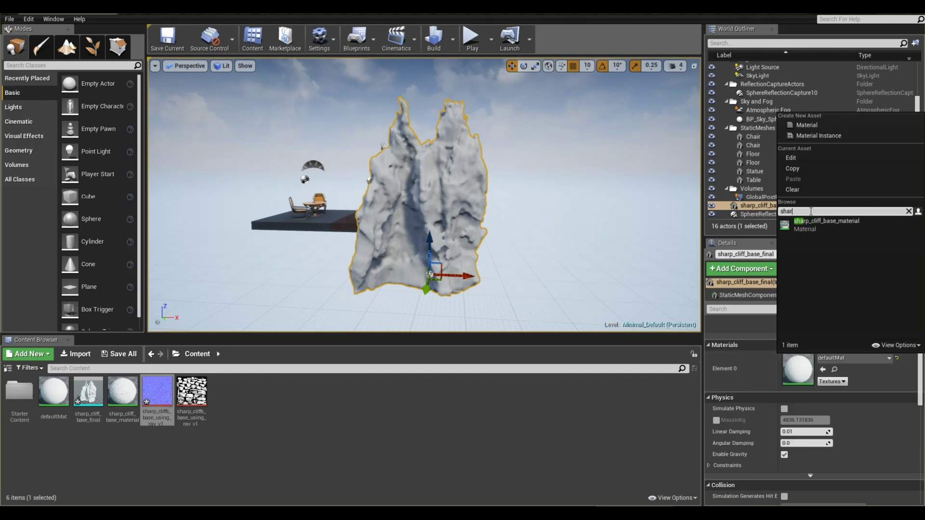
{"action": "key", "text": "BackSpace"}
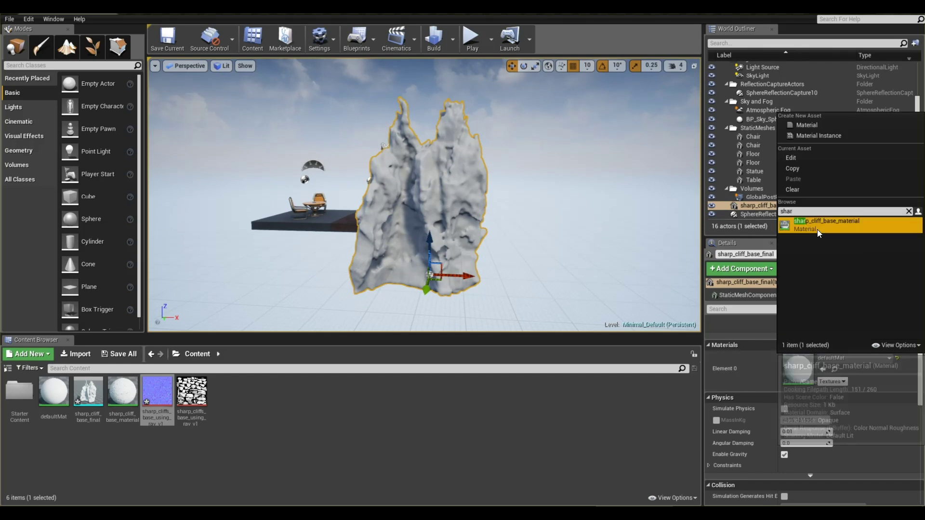
{"action": "left_click", "coordinate": [816, 223]}
{"action": "scroll", "coordinate": [461, 211], "scroll_direction": "up", "scroll_amount": 3}
{"action": "scroll", "coordinate": [461, 212], "scroll_direction": "down", "scroll_amount": 2}
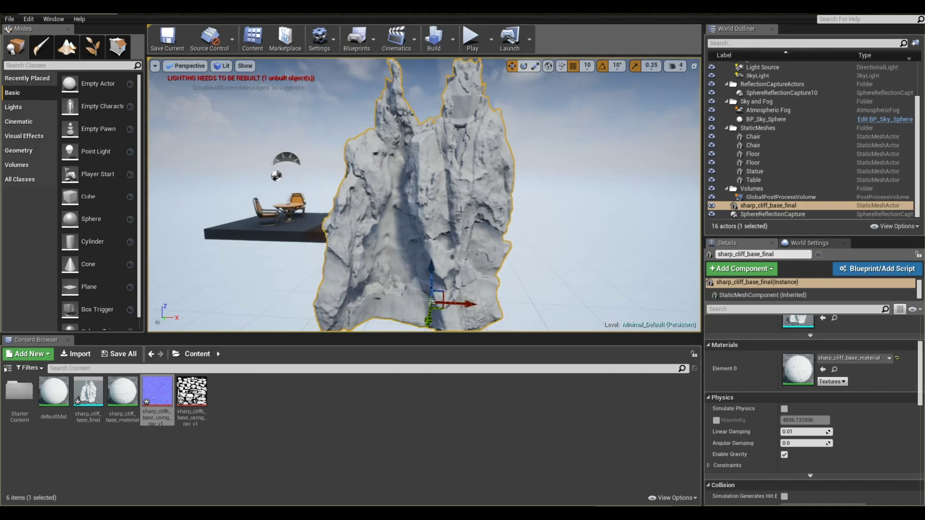
Examine the normal-mapped surface detail of the cliff from several sides and distances
{"action": "left_click", "coordinate": [539, 208]}
{"action": "left_click_drag", "start_coordinate": [539, 207], "coordinate": [449, 208], "text": "alt"}
{"action": "mouse_move", "coordinate": [424, 195]}
{"action": "left_mouse_down", "text": "alt"}
{"action": "mouse_move", "coordinate": [487, 181]}
{"action": "mouse_move", "coordinate": [496, 167]}
{"action": "mouse_move", "coordinate": [491, 135]}
{"action": "mouse_move", "coordinate": [424, 145]}
{"action": "mouse_move", "coordinate": [443, 185]}
{"action": "mouse_move", "coordinate": [426, 198]}
{"action": "left_mouse_up", "text": "alt"}
{"action": "scroll", "coordinate": [470, 200], "scroll_direction": "up", "scroll_amount": 10}
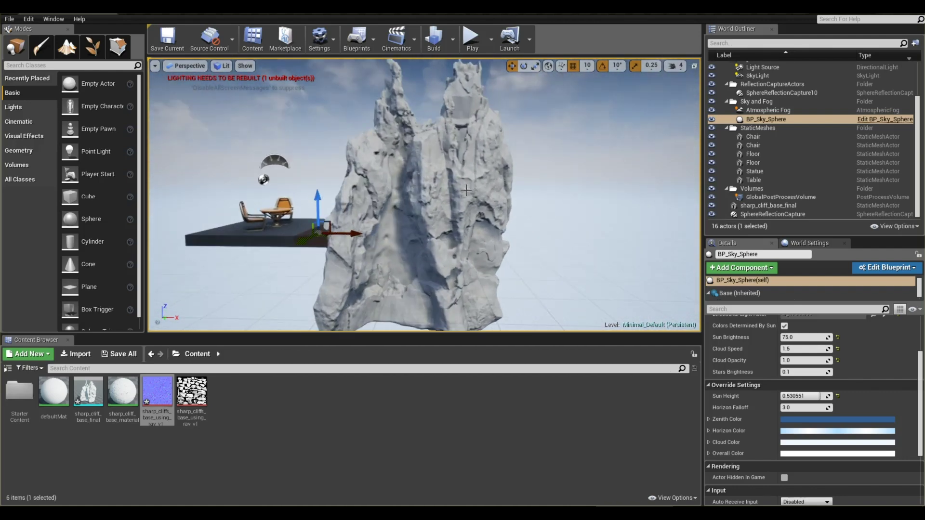
{"action": "scroll", "coordinate": [485, 198], "scroll_direction": "down", "scroll_amount": 10}
{"action": "left_click_drag", "start_coordinate": [485, 198], "coordinate": [241, 200], "text": "alt"}
{"action": "left_click_drag", "start_coordinate": [585, 227], "coordinate": [338, 231], "text": "alt"}
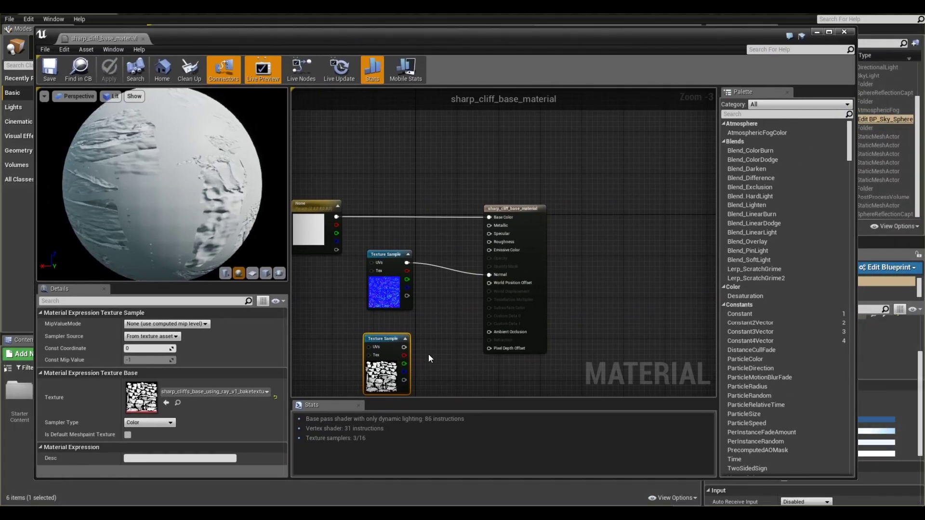
Connect the occlusion Texture Sample to the Ambient Occlusion input of sharp_cliff_base_material and save the material
{"action": "scroll", "coordinate": [428, 355], "scroll_direction": "up", "scroll_amount": 3}
{"action": "left_click", "coordinate": [417, 332]}
{"action": "left_click_drag", "start_coordinate": [363, 345], "coordinate": [525, 328]}
{"action": "scroll", "coordinate": [572, 322], "scroll_direction": "down", "scroll_amount": 2}
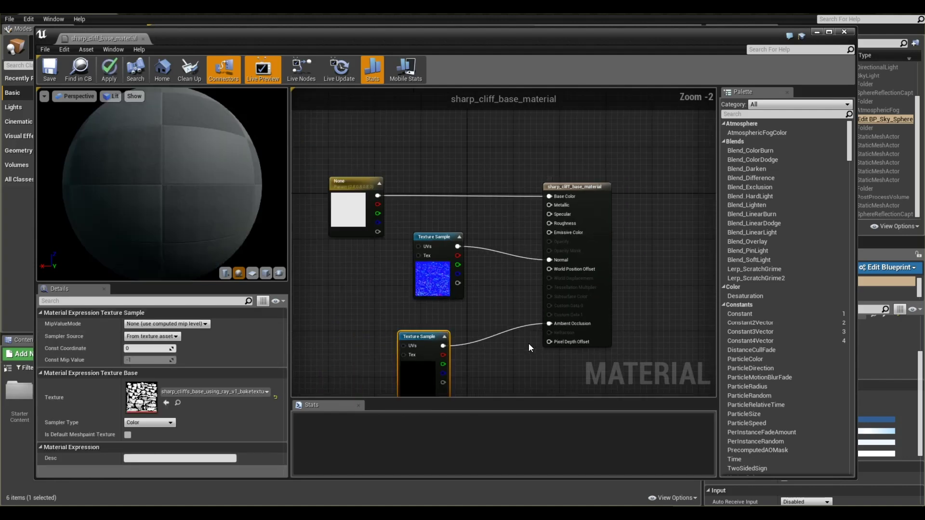
{"action": "left_click_drag", "start_coordinate": [355, 45], "coordinate": [542, 71]}
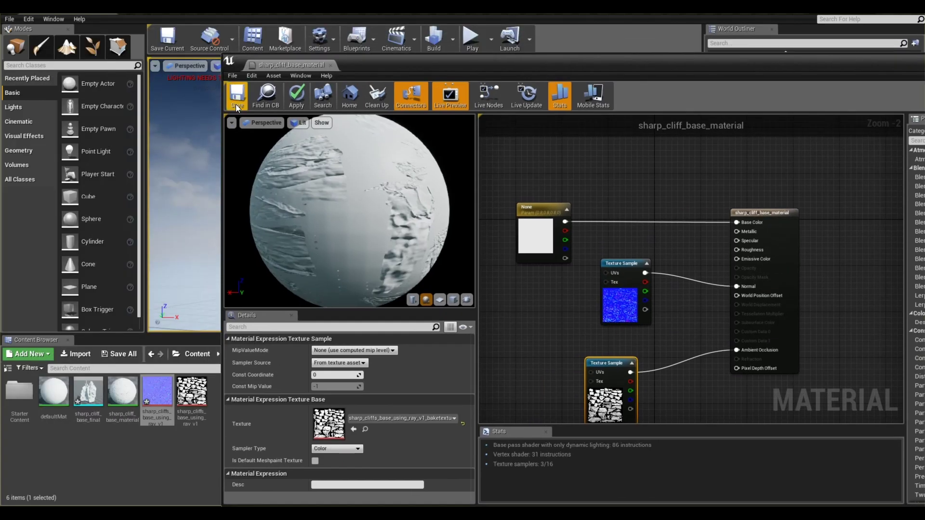
{"action": "key", "text": "ctrl+s"}
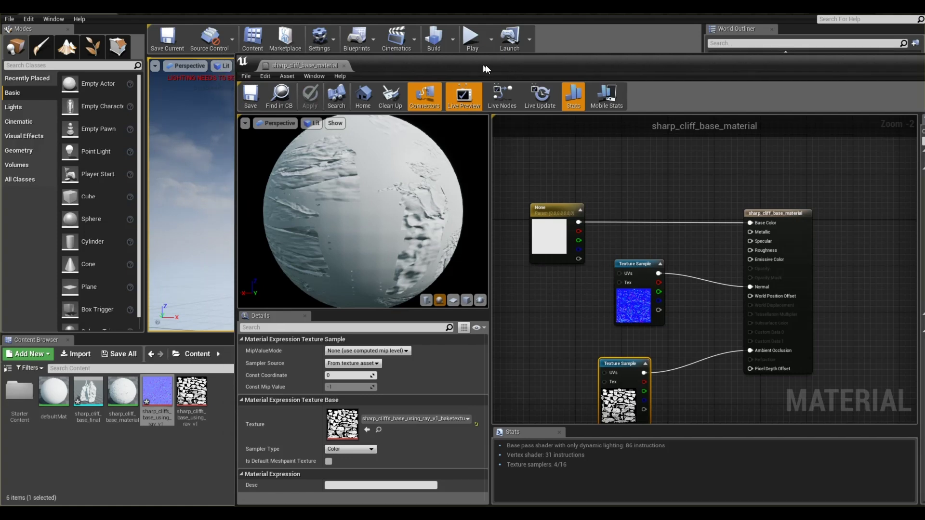
Examine the cliff with its updated material in the level and return to the material graph
{"action": "left_click_drag", "start_coordinate": [475, 64], "coordinate": [923, 85]}
{"action": "left_click_drag", "start_coordinate": [820, 86], "coordinate": [828, 86]}
{"action": "left_click_drag", "start_coordinate": [551, 245], "coordinate": [516, 206], "text": "alt"}
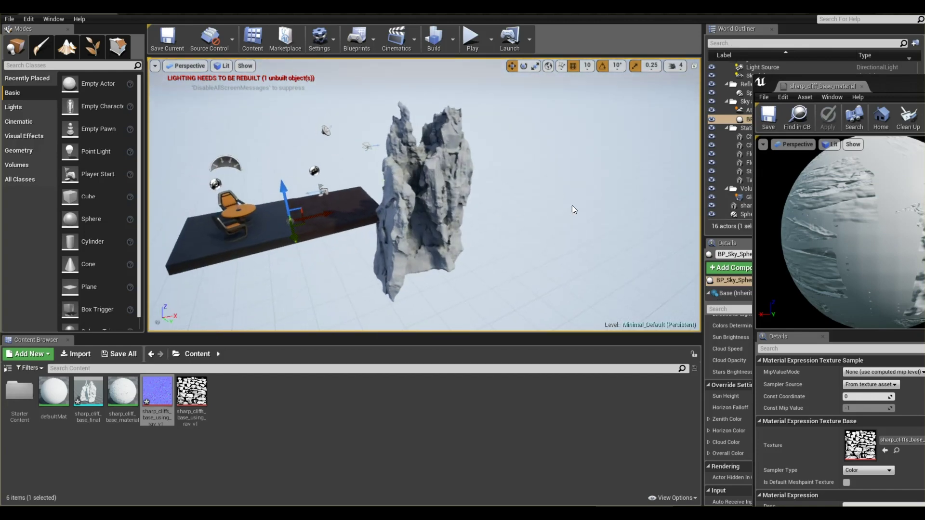
{"action": "left_click_drag", "start_coordinate": [905, 86], "coordinate": [208, 57]}
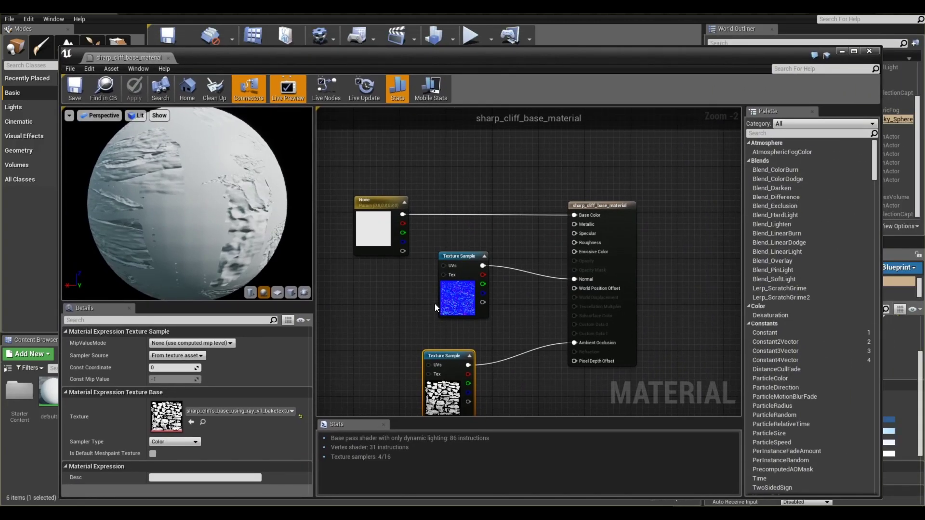
Move the occlusion Texture Sample node farther from the material output node to leave room between them
{"action": "left_click", "coordinate": [516, 335]}
{"action": "left_click_drag", "start_coordinate": [453, 354], "coordinate": [424, 354]}
{"action": "left_click", "coordinate": [480, 350]}
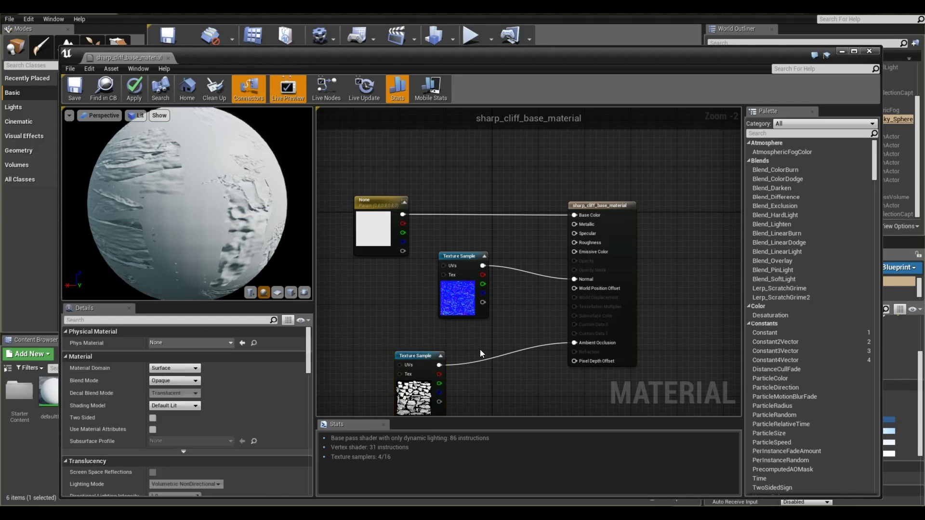
Search the node list for blend and add functions and place a MultiplyAdd node in the graph
{"action": "right_click", "coordinate": [510, 331]}
{"action": "type", "text": "mi"}
{"action": "key", "text": "BackSpace"}
{"action": "key", "text": "BackSpace"}
{"action": "key", "text": "BackSpace"}
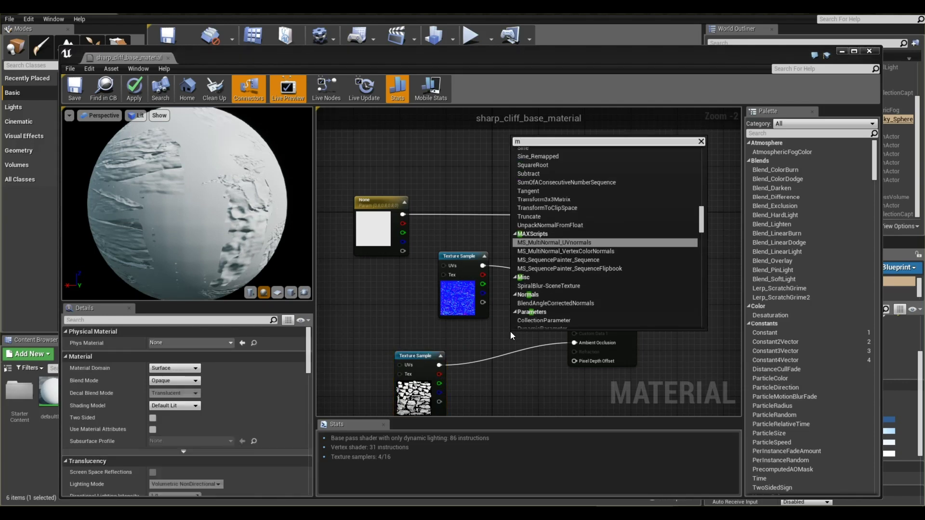
{"action": "type", "text": "ble"}
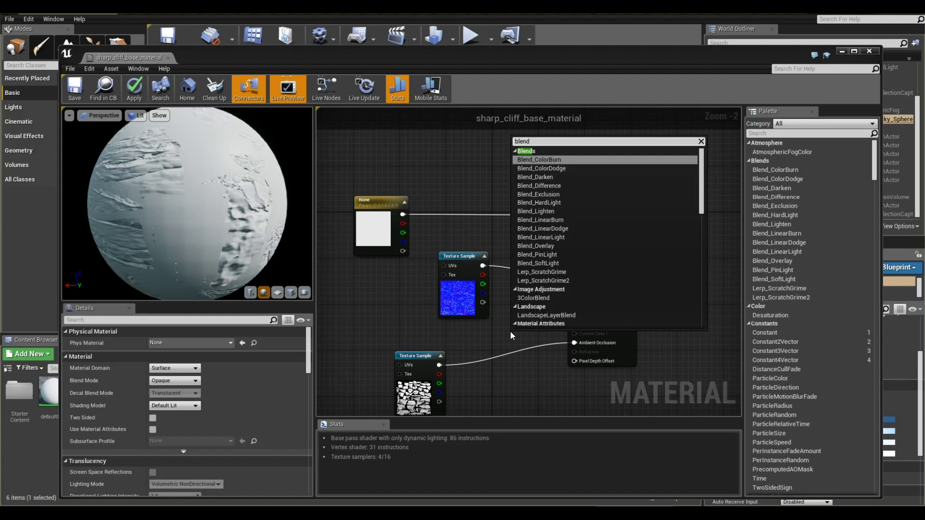
{"action": "type", "text": "nd"}
{"action": "key", "text": "BackSpace"}
{"action": "key", "text": "BackSpace"}
{"action": "key", "text": "BackSpace"}
{"action": "key", "text": "BackSpace"}
{"action": "key", "text": "BackSpace"}
{"action": "type", "text": "add"}
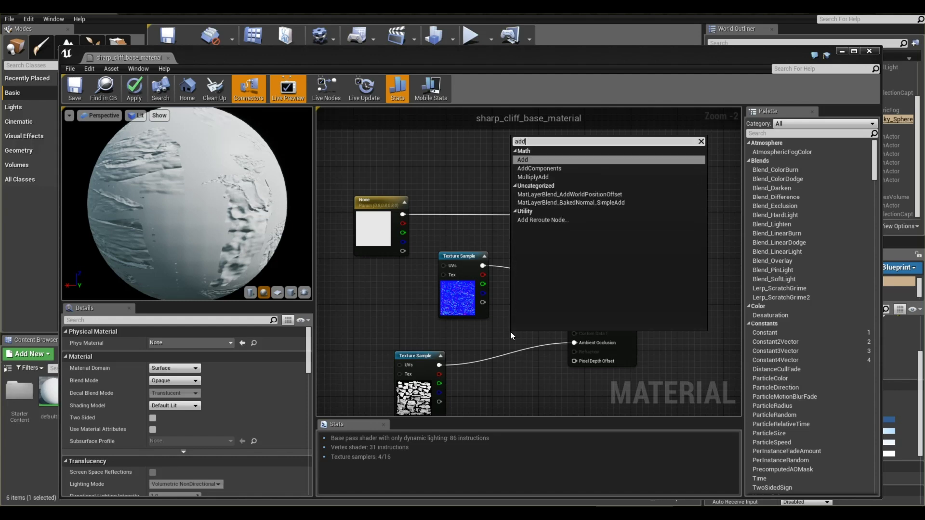
{"action": "left_click", "coordinate": [547, 176]}
Try to route the occlusion Texture Sample through the MultiplyAdd node's Base input into Ambient Occlusion
{"action": "left_click_drag", "start_coordinate": [515, 341], "coordinate": [481, 374]}
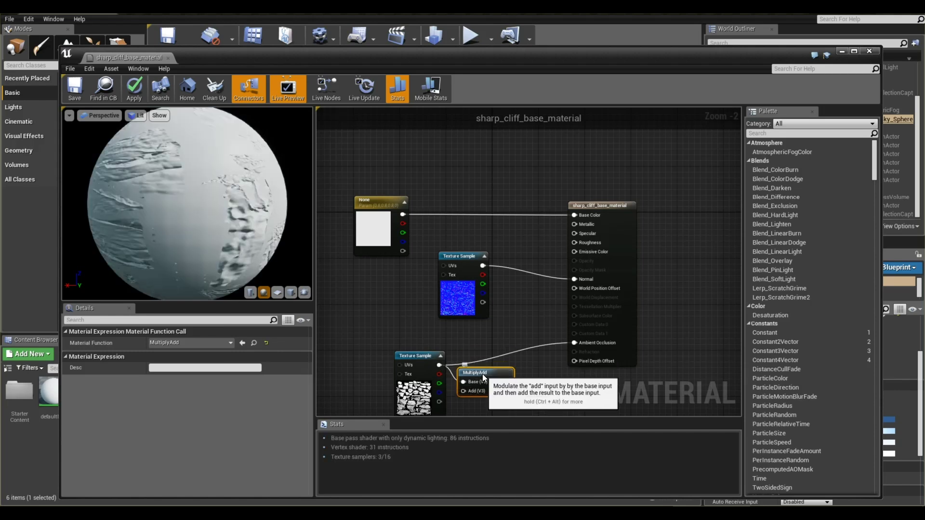
{"action": "mouse_move", "coordinate": [574, 342]}
{"action": "left_mouse_down"}
{"action": "mouse_move", "coordinate": [512, 386]}
{"action": "mouse_move", "coordinate": [576, 342]}
{"action": "left_mouse_up"}
{"action": "left_click", "coordinate": [491, 354]}
{"action": "left_click", "coordinate": [482, 389]}
{"action": "scroll", "coordinate": [496, 366], "scroll_direction": "down", "scroll_amount": 2}
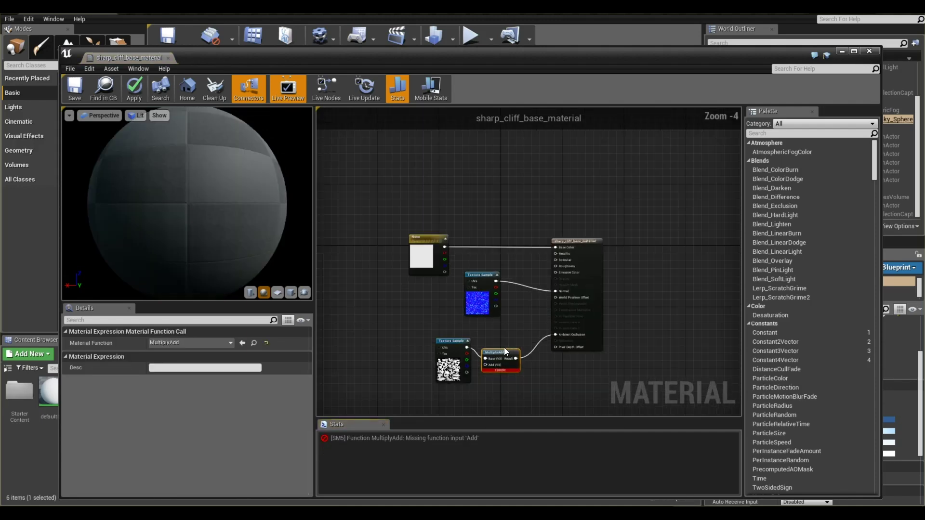
{"action": "scroll", "coordinate": [486, 361], "scroll_direction": "up", "scroll_amount": 3}
{"action": "scroll", "coordinate": [486, 360], "scroll_direction": "up", "scroll_amount": 1}
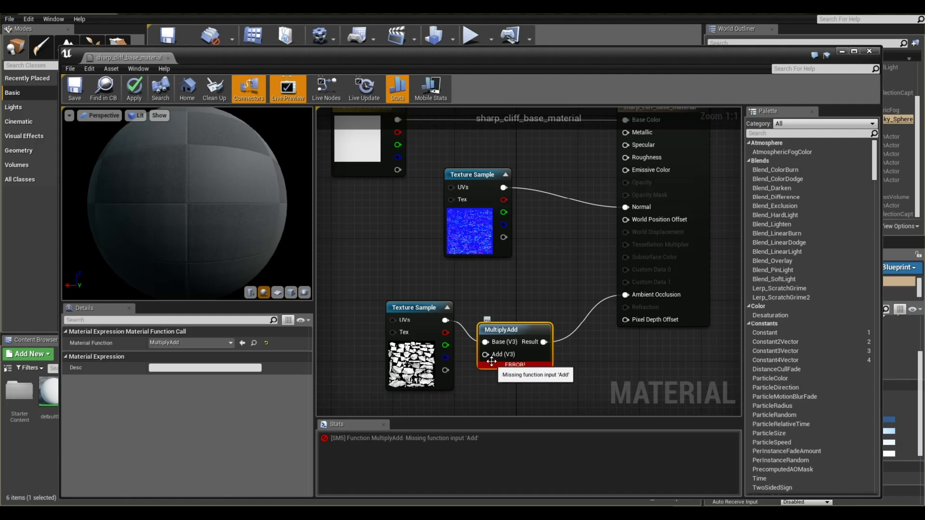
Delete the MultiplyAdd node and reconnect the occlusion Texture Sample directly to Ambient Occlusion
{"action": "key", "text": "Delete"}
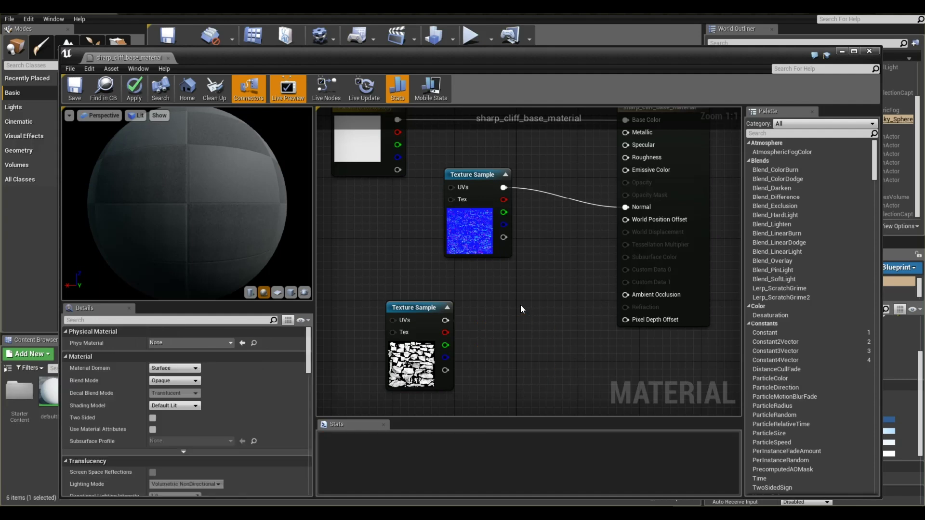
{"action": "left_click_drag", "start_coordinate": [653, 296], "coordinate": [651, 297]}
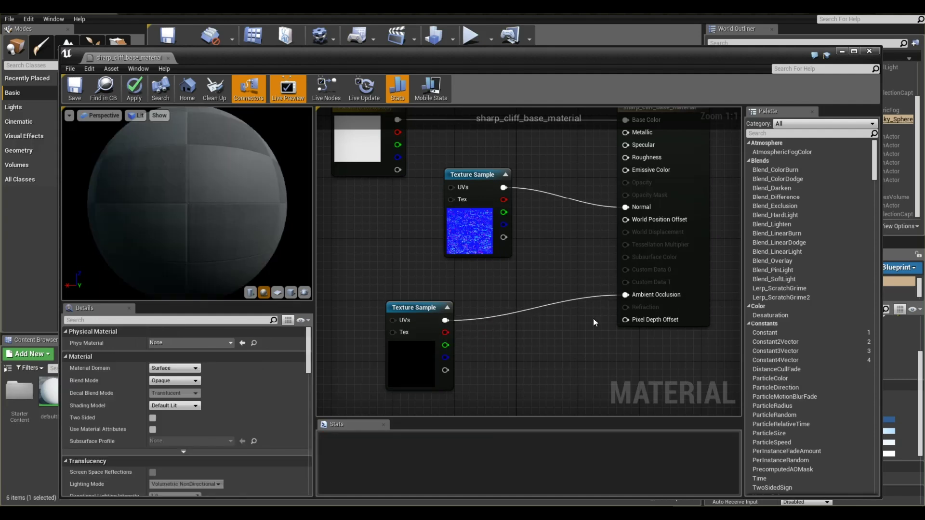
{"action": "left_click", "coordinate": [500, 357]}
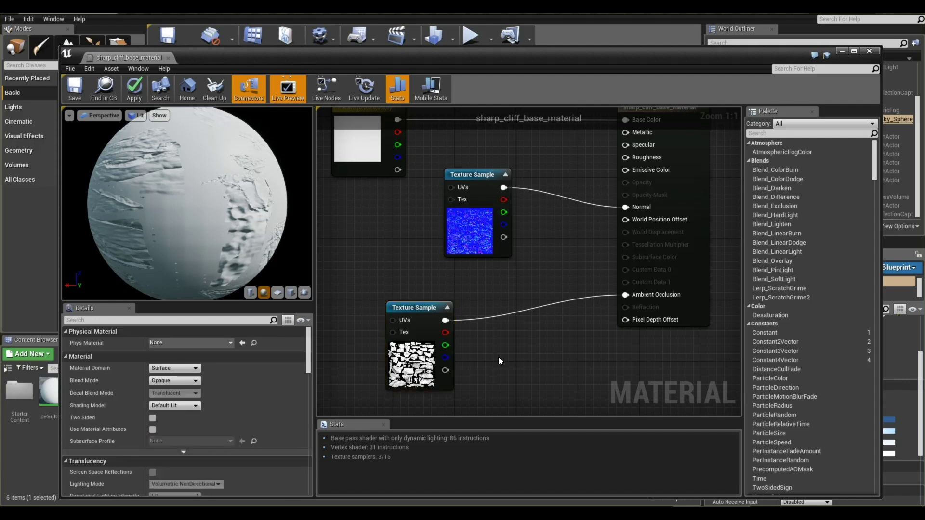
Browse the node categories, including Utility and Utils, for a node to adjust the ambient occlusion signal
{"action": "right_click", "coordinate": [498, 352]}
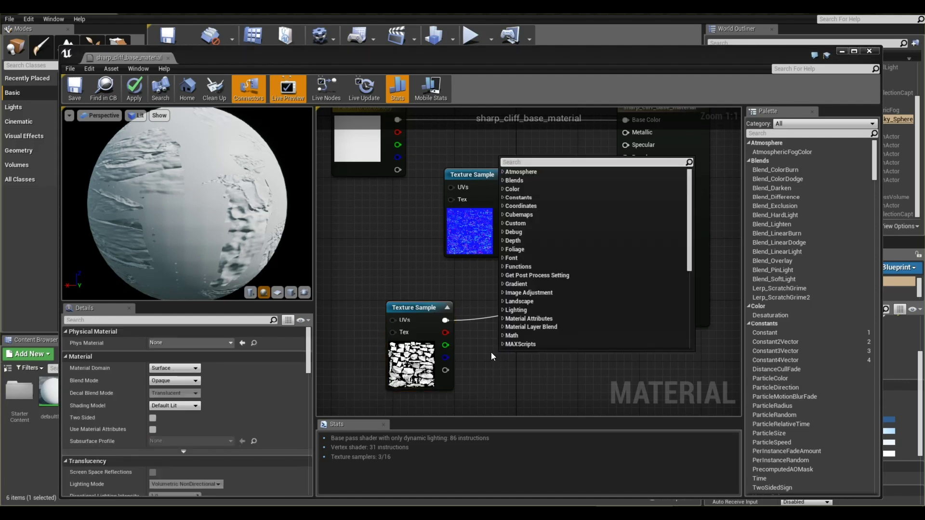
{"action": "left_click", "coordinate": [491, 352]}
{"action": "right_click", "coordinate": [488, 352]}
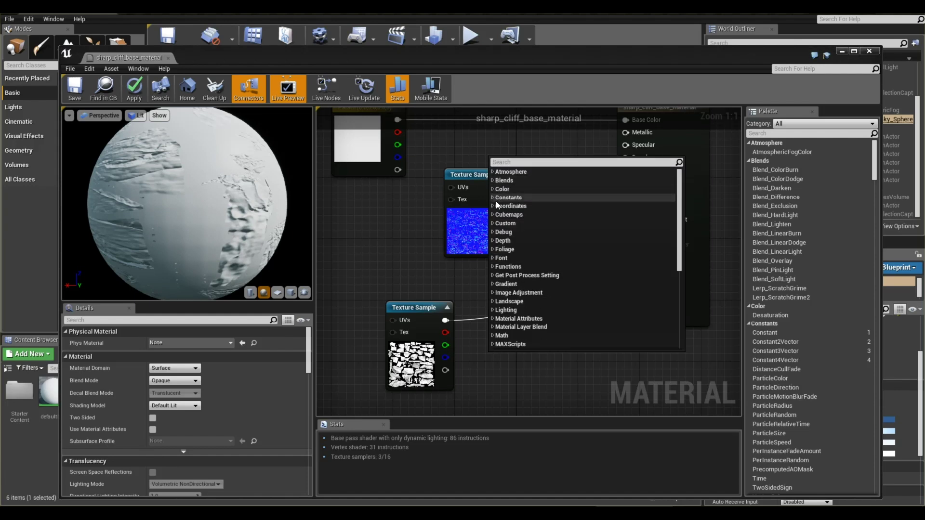
{"action": "scroll", "coordinate": [502, 266], "scroll_direction": "down", "scroll_amount": 2}
{"action": "scroll", "coordinate": [501, 268], "scroll_direction": "down", "scroll_amount": 1}
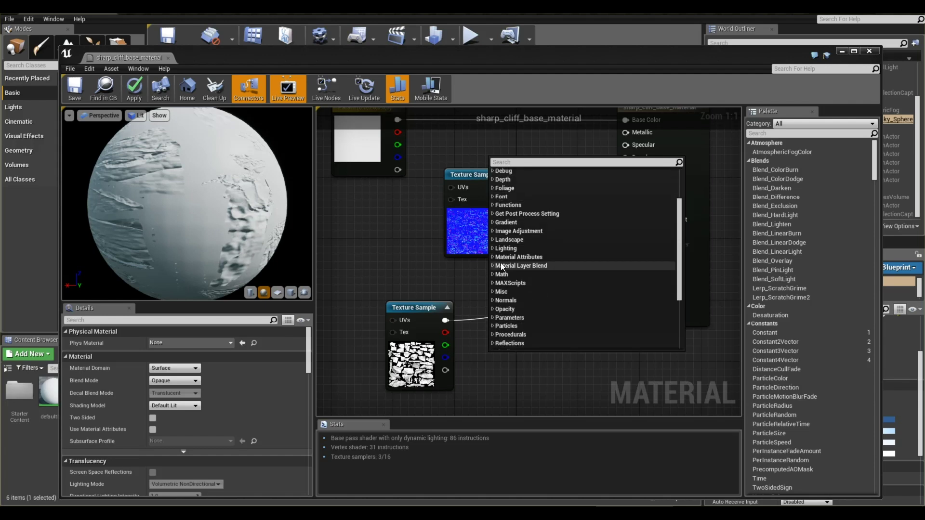
{"action": "left_click", "coordinate": [492, 206]}
{"action": "left_click", "coordinate": [492, 206]}
{"action": "scroll", "coordinate": [493, 284], "scroll_direction": "down", "scroll_amount": 4}
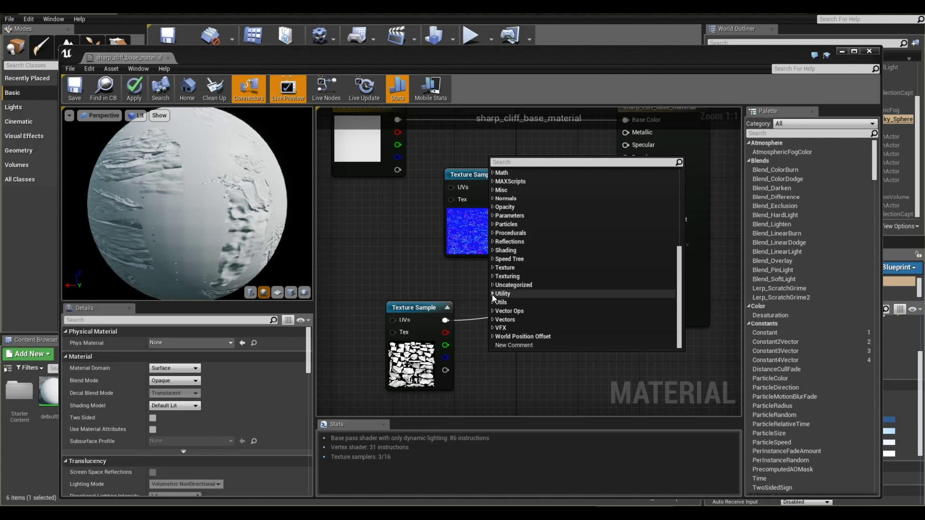
{"action": "left_click", "coordinate": [492, 293]}
{"action": "scroll", "coordinate": [491, 293], "scroll_direction": "down", "scroll_amount": 2}
{"action": "scroll", "coordinate": [491, 293], "scroll_direction": "down", "scroll_amount": 8}
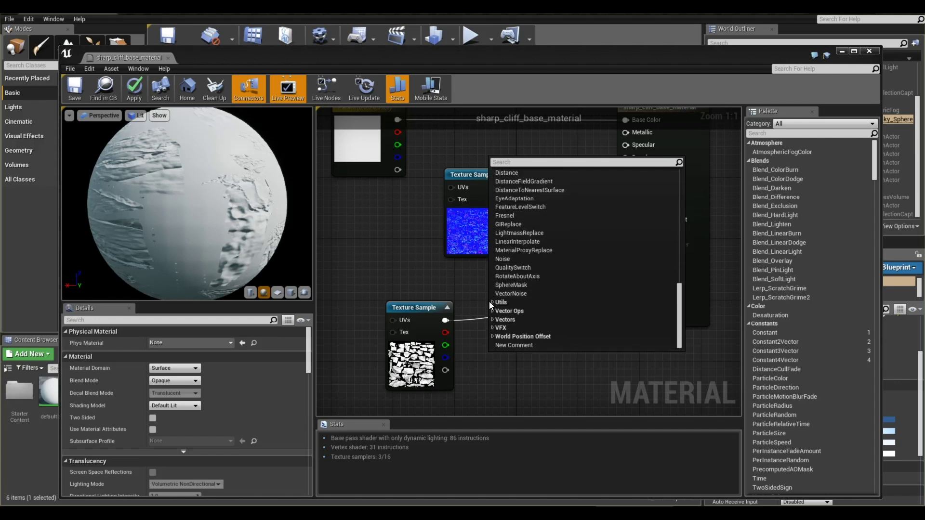
{"action": "left_click", "coordinate": [491, 302]}
{"action": "scroll", "coordinate": [491, 302], "scroll_direction": "down", "scroll_amount": 1}
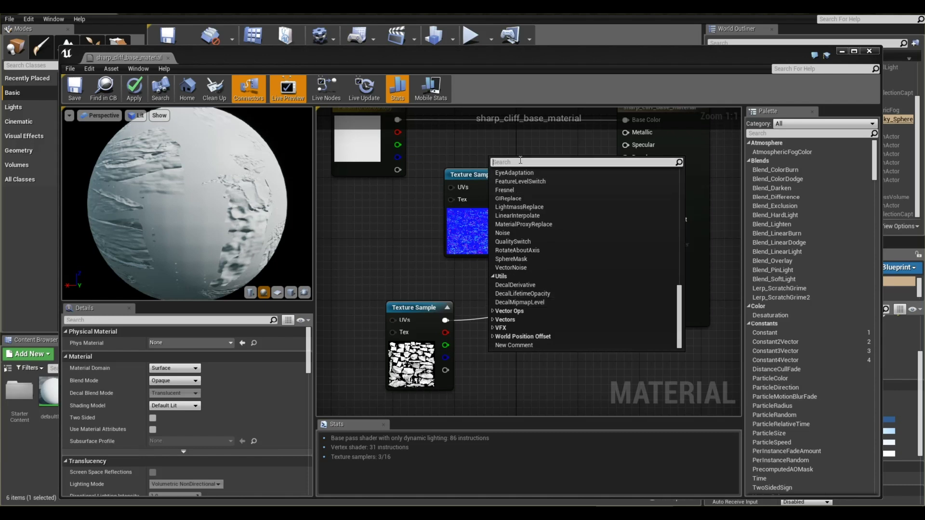
Add an AddComponents node and route the occlusion texture's red channel through its f2 input and output into Ambient Occlusion
{"action": "type", "text": "add"}
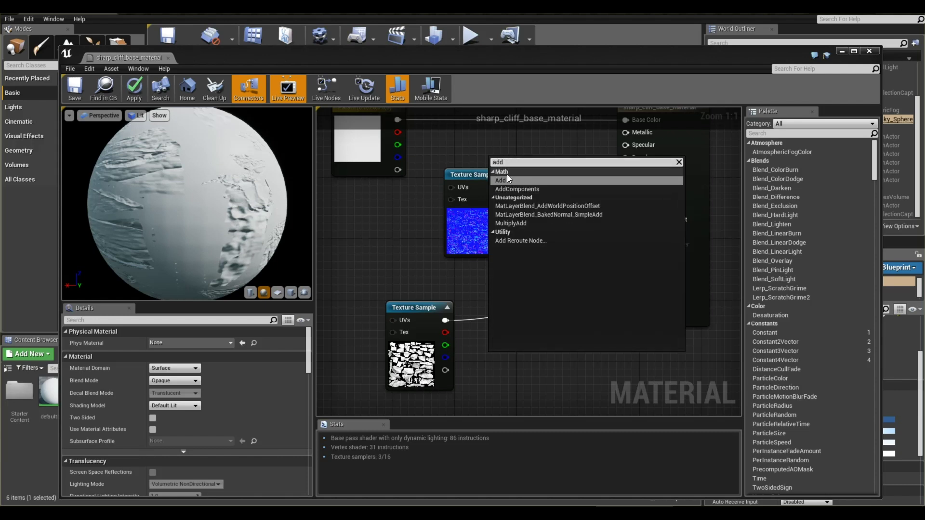
{"action": "left_click", "coordinate": [505, 187]}
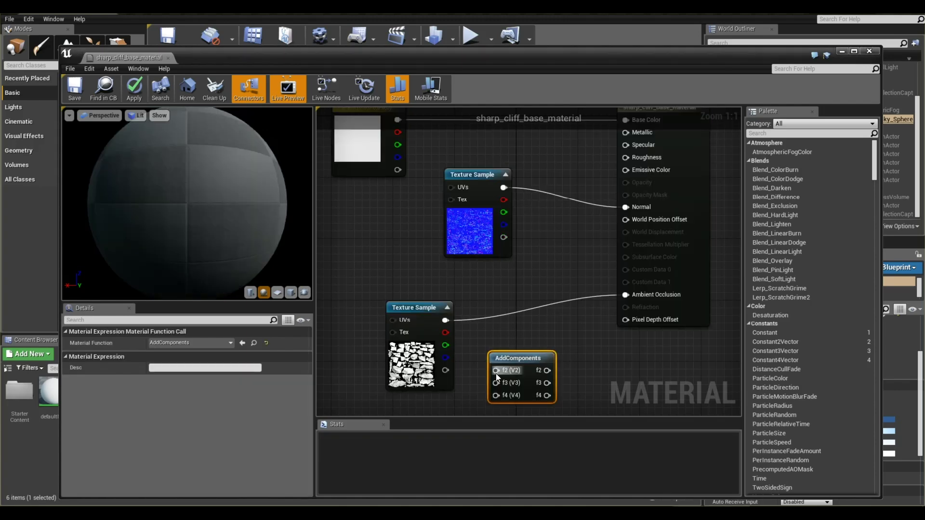
{"action": "left_click_drag", "start_coordinate": [448, 324], "coordinate": [627, 298]}
{"action": "scroll", "coordinate": [506, 263], "scroll_direction": "down", "scroll_amount": 1}
{"action": "scroll", "coordinate": [531, 379], "scroll_direction": "up", "scroll_amount": 1}
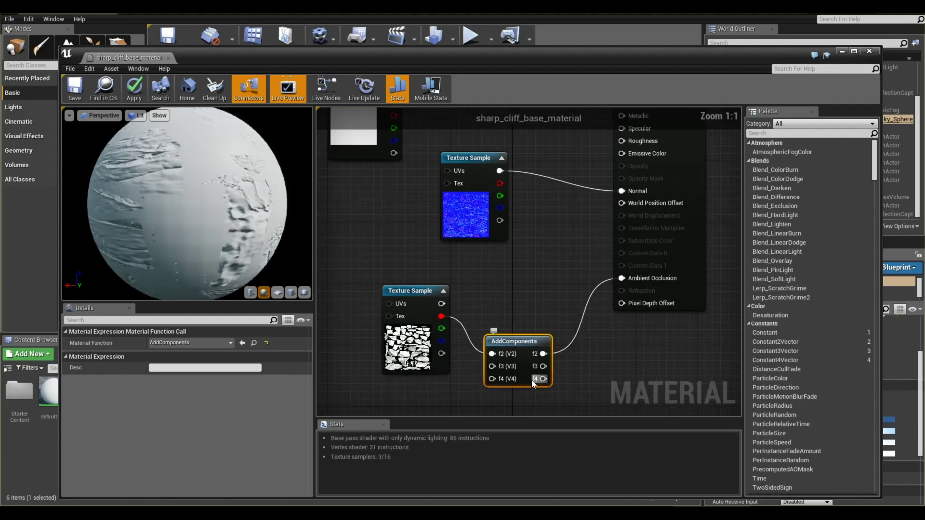
{"action": "left_click", "coordinate": [450, 387]}
Promote the f3 (V3) input of AddComponents to a parameter and place the parameter node below the occlusion Texture Sample
{"action": "right_click", "coordinate": [493, 365]}
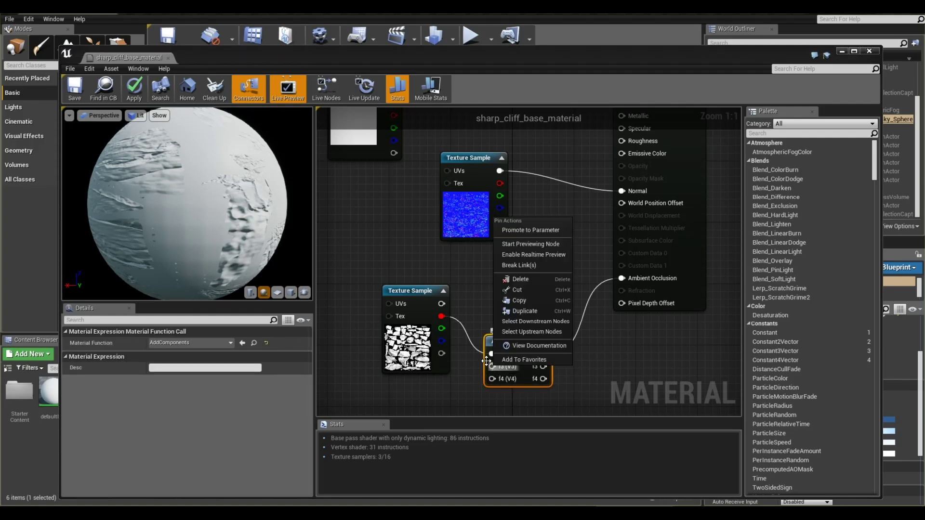
{"action": "left_click", "coordinate": [523, 244]}
{"action": "scroll", "coordinate": [516, 331], "scroll_direction": "down", "scroll_amount": 3}
{"action": "left_click_drag", "start_coordinate": [481, 341], "coordinate": [416, 391]}
Try to pick a different default colour for the f3 (V3) vector parameter in the Color Picker
{"action": "double_click", "coordinate": [416, 392]}
{"action": "left_click_drag", "start_coordinate": [479, 340], "coordinate": [461, 319]}
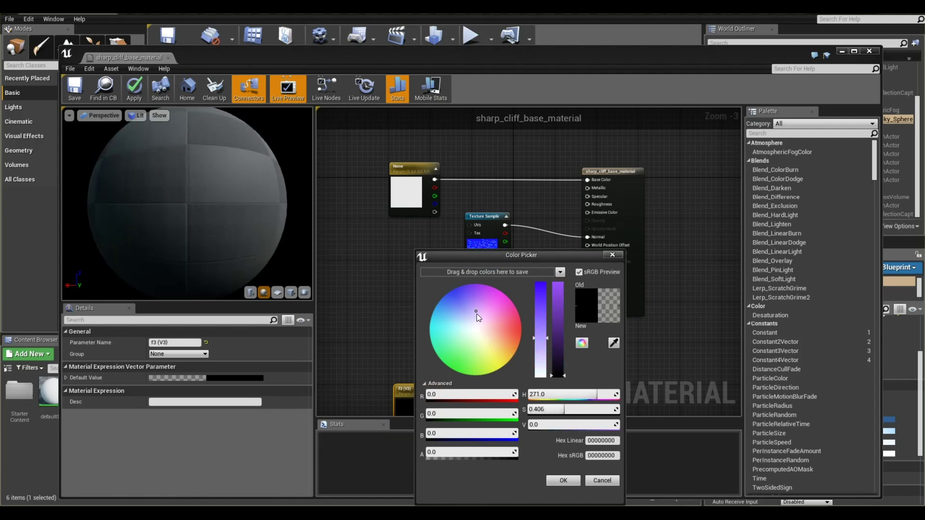
{"action": "left_click_drag", "start_coordinate": [540, 314], "coordinate": [542, 308]}
{"action": "left_click_drag", "start_coordinate": [471, 297], "coordinate": [470, 293]}
{"action": "left_click", "coordinate": [563, 481]}
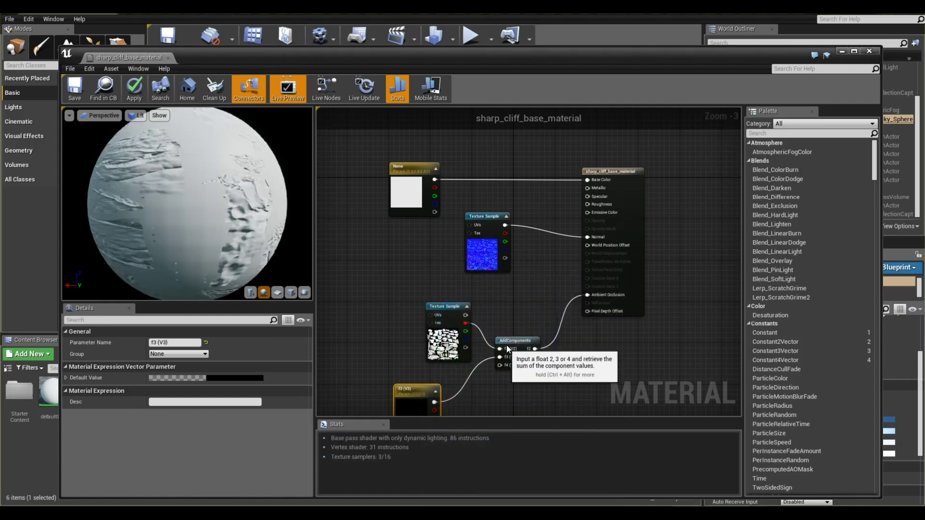
Feed the occlusion Texture Sample's main colour output into the f2 input of AddComponents and save the material
{"action": "right_click_drag", "start_coordinate": [496, 400], "coordinate": [504, 371]}
{"action": "scroll", "coordinate": [530, 345], "scroll_direction": "up", "scroll_amount": 3}
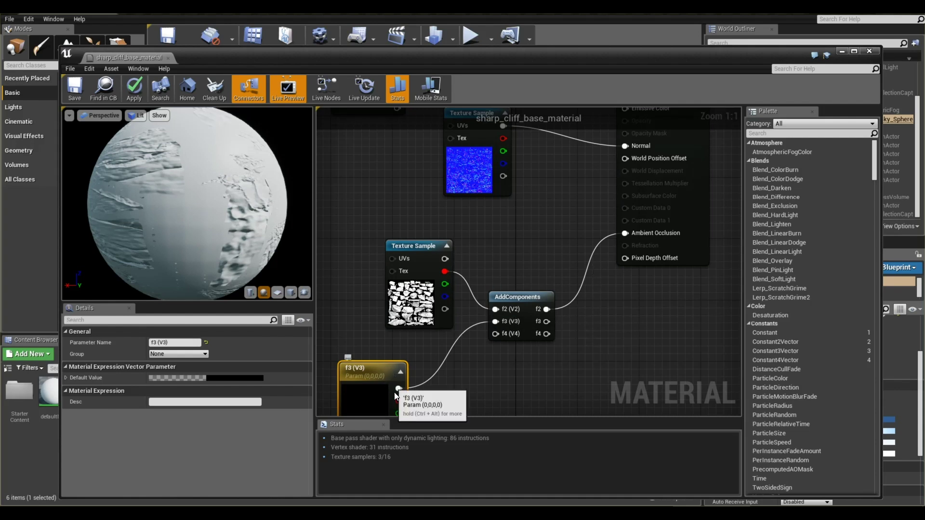
{"action": "left_click_drag", "start_coordinate": [414, 246], "coordinate": [496, 310]}
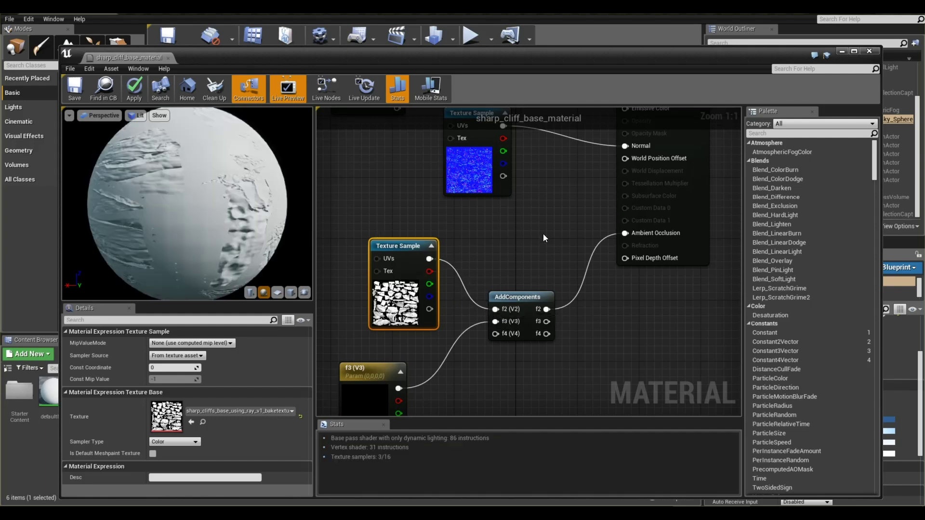
{"action": "left_click", "coordinate": [403, 333]}
{"action": "left_click", "coordinate": [79, 97]}
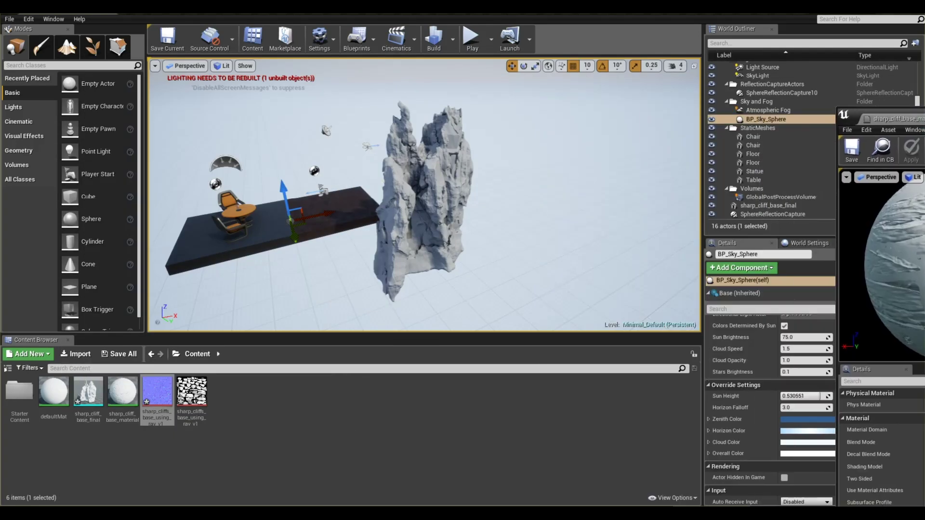
Examine the cliff with the saved material from several angles in the level and return to the material graph
{"action": "scroll", "coordinate": [376, 193], "scroll_direction": "up", "scroll_amount": 3}
{"action": "mouse_move", "coordinate": [539, 250]}
{"action": "left_mouse_down", "text": "alt"}
{"action": "mouse_move", "coordinate": [448, 246]}
{"action": "mouse_move", "coordinate": [564, 247]}
{"action": "left_mouse_up", "text": "alt"}
{"action": "scroll", "coordinate": [516, 236], "scroll_direction": "down", "scroll_amount": 5}
{"action": "left_click_drag", "start_coordinate": [438, 269], "coordinate": [569, 263], "text": "alt"}
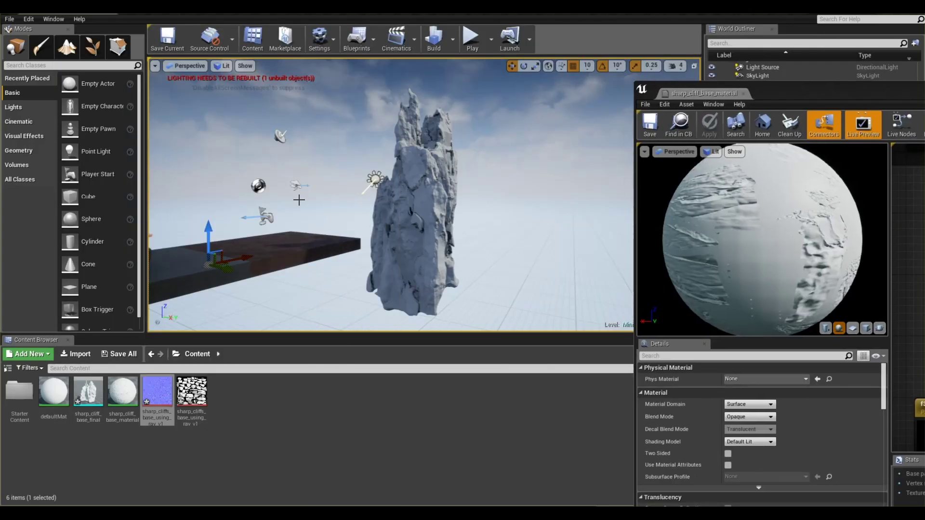
{"action": "left_click_drag", "start_coordinate": [298, 199], "coordinate": [476, 220], "text": "alt"}
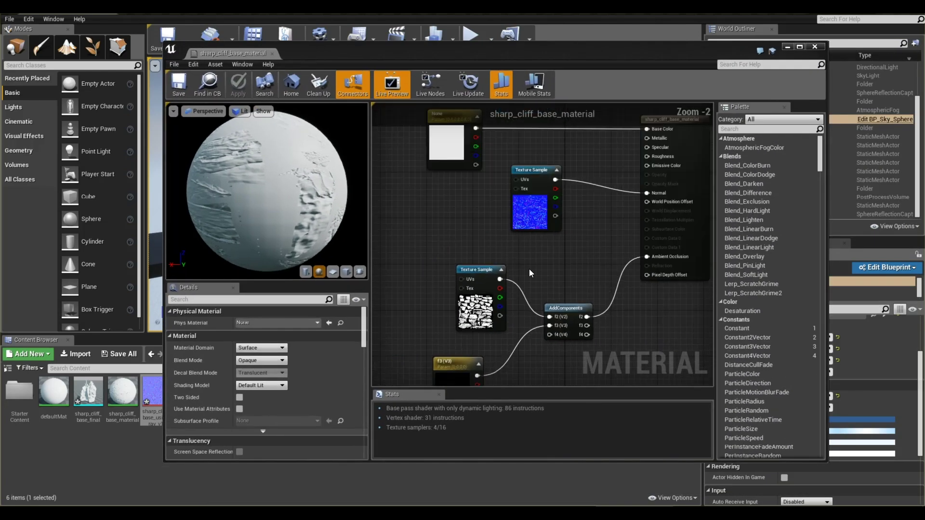
Move the normal map Texture Sample down to free space beside the Specular and Roughness inputs
{"action": "scroll", "coordinate": [529, 271], "scroll_direction": "down", "scroll_amount": 2}
{"action": "scroll", "coordinate": [583, 193], "scroll_direction": "up", "scroll_amount": 2}
{"action": "scroll", "coordinate": [619, 176], "scroll_direction": "up", "scroll_amount": 2}
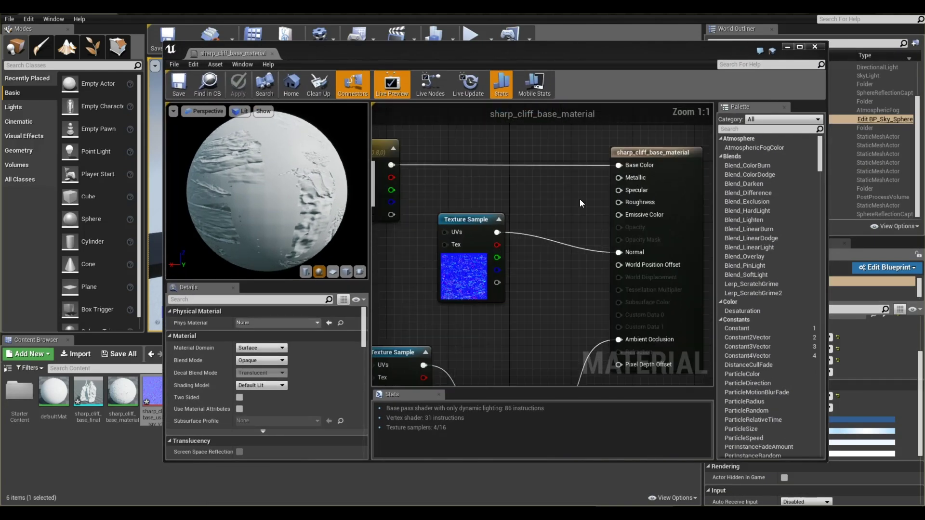
{"action": "left_click_drag", "start_coordinate": [479, 231], "coordinate": [459, 295]}
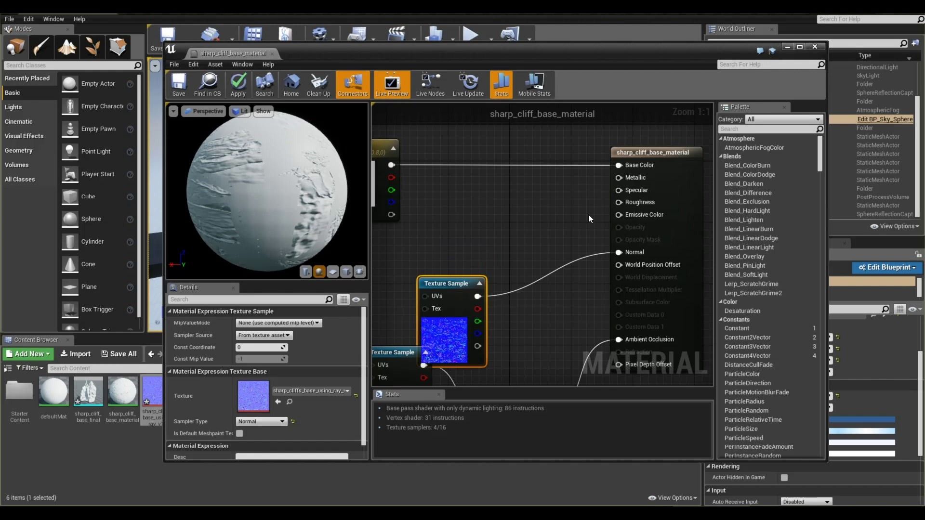
Promote the material's Specular input to a parameter and place its node above the normal map Texture Sample
{"action": "left_click", "coordinate": [619, 190]}
{"action": "right_click", "coordinate": [618, 190]}
{"action": "left_click", "coordinate": [537, 216]}
{"action": "right_click", "coordinate": [632, 190]}
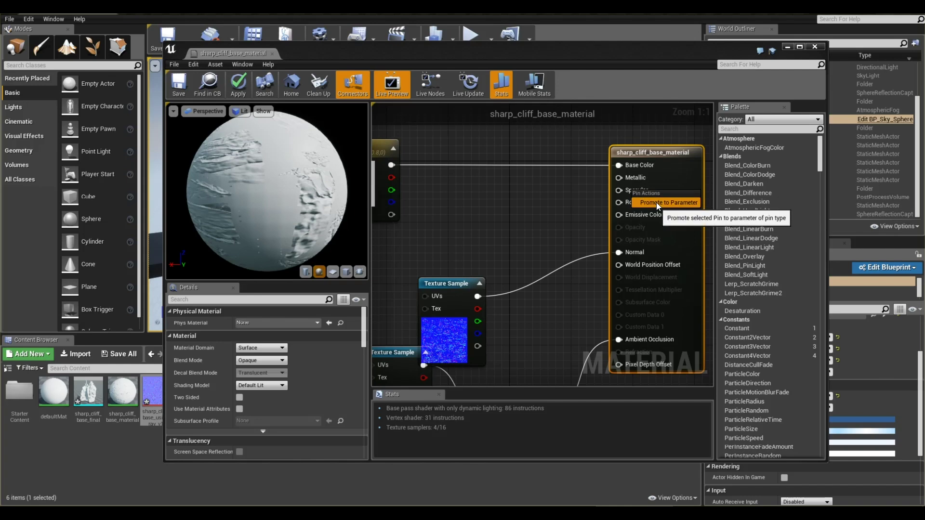
{"action": "left_click", "coordinate": [656, 203]}
{"action": "left_click_drag", "start_coordinate": [580, 163], "coordinate": [471, 192]}
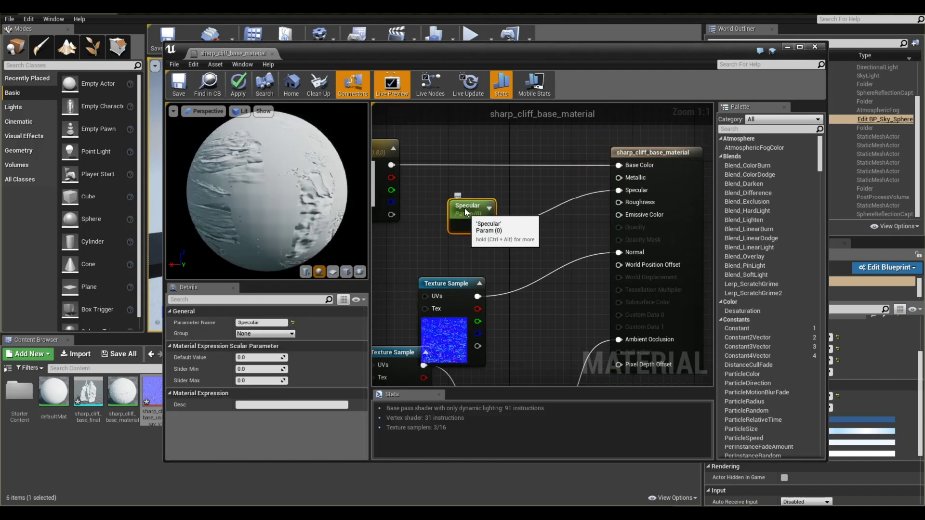
Set the Specular parameter's default value to 1 and rotate the preview sphere to inspect its highlights
{"action": "left_click", "coordinate": [267, 357]}
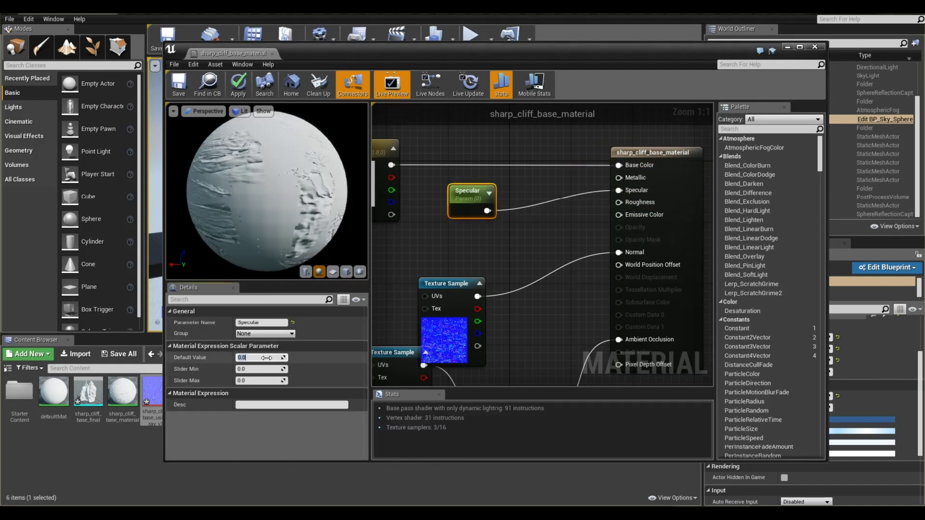
{"action": "type", "text": "1"}
{"action": "key", "text": "Return"}
{"action": "mouse_move", "coordinate": [300, 217]}
{"action": "left_mouse_down"}
{"action": "mouse_move", "coordinate": [260, 260]}
{"action": "mouse_move", "coordinate": [299, 231]}
{"action": "mouse_move", "coordinate": [308, 208]}
{"action": "mouse_move", "coordinate": [289, 212]}
{"action": "left_mouse_up"}
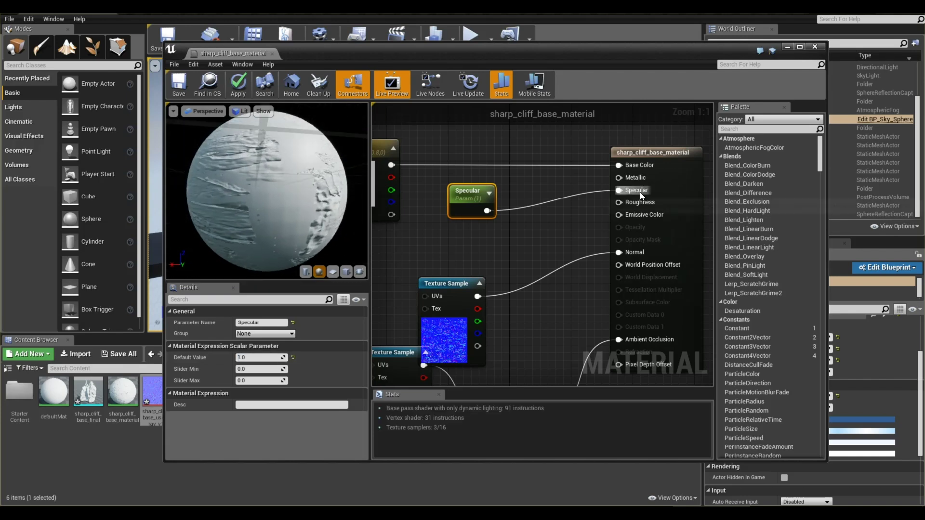
Promote the material's Roughness input to a parameter and place its node below the Specular parameter
{"action": "right_click", "coordinate": [622, 200]}
{"action": "left_click", "coordinate": [641, 216]}
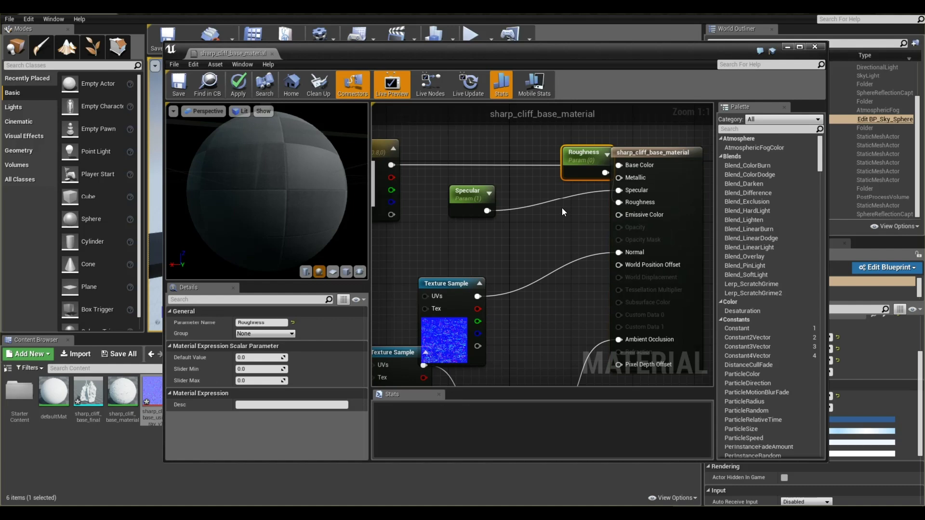
{"action": "left_click_drag", "start_coordinate": [587, 160], "coordinate": [492, 245]}
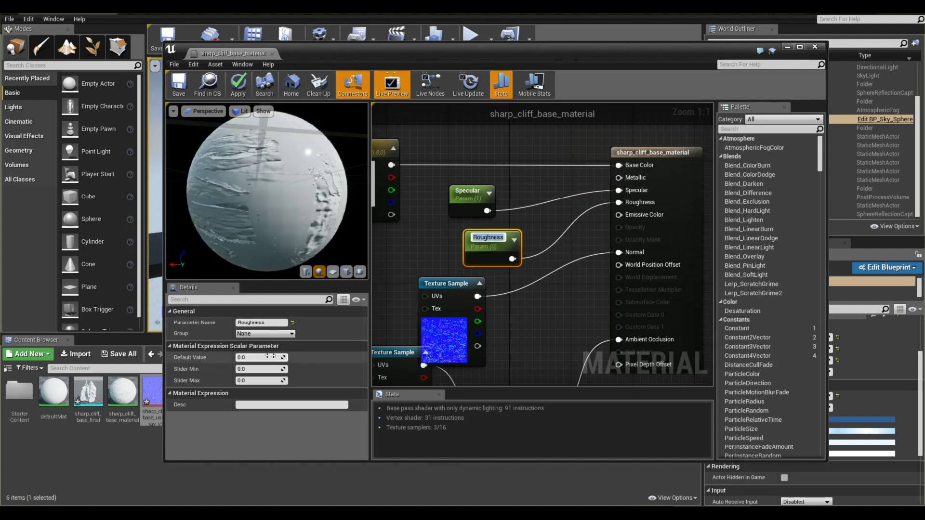
Set the Roughness parameter's default value to about 0.25, check the highlights on the preview sphere, and save the material
{"action": "mouse_move", "coordinate": [284, 357]}
{"action": "left_mouse_down"}
{"action": "mouse_move", "coordinate": [309, 357]}
{"action": "mouse_move", "coordinate": [282, 357]}
{"action": "left_mouse_up"}
{"action": "left_click_drag", "start_coordinate": [299, 239], "coordinate": [231, 251]}
{"action": "scroll", "coordinate": [324, 160], "scroll_direction": "up", "scroll_amount": 5}
{"action": "scroll", "coordinate": [302, 173], "scroll_direction": "down", "scroll_amount": 6}
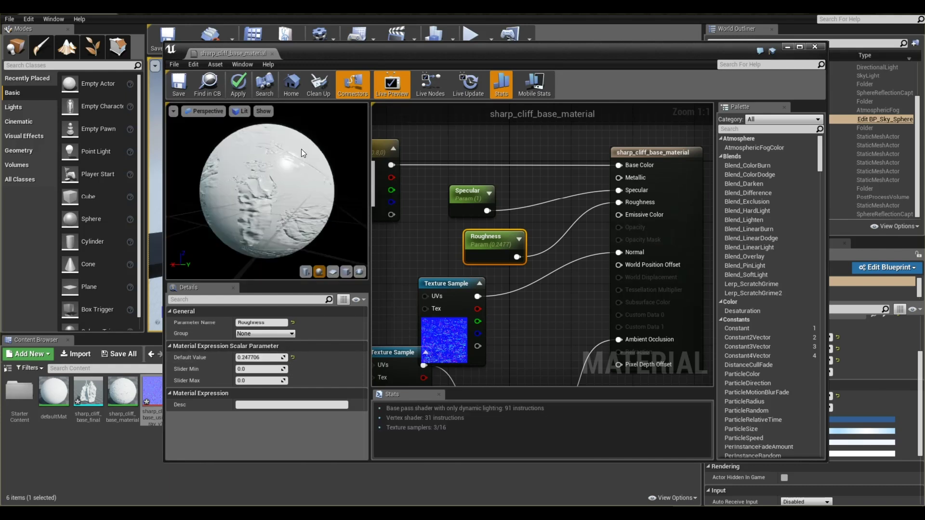
{"action": "scroll", "coordinate": [302, 153], "scroll_direction": "down", "scroll_amount": 2}
{"action": "key", "text": "ctrl+s"}
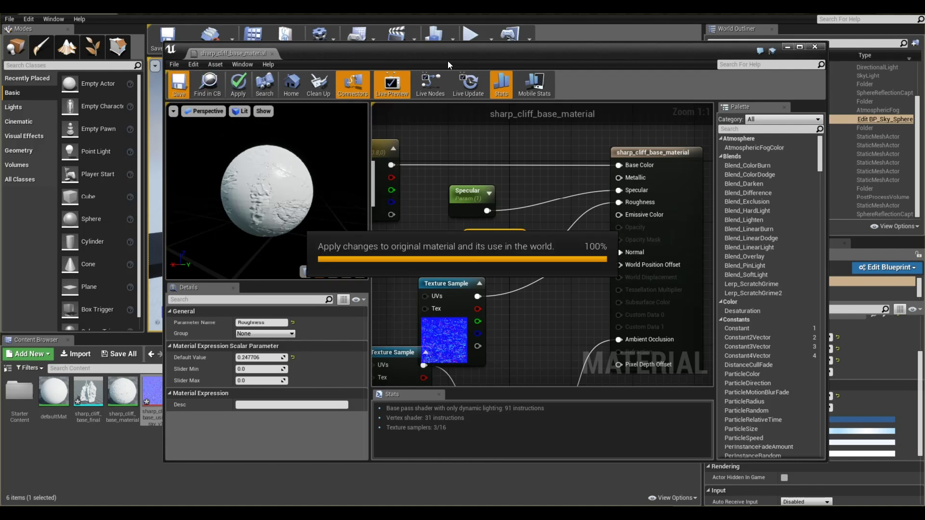
Move the material editor window out of the way and inspect the rock in the level from several angles and distances
{"action": "left_click_drag", "start_coordinate": [420, 54], "coordinate": [924, 131]}
{"action": "left_click_drag", "start_coordinate": [517, 224], "coordinate": [386, 227], "text": "alt"}
{"action": "scroll", "coordinate": [518, 224], "scroll_direction": "up", "scroll_amount": 4}
{"action": "left_click_drag", "start_coordinate": [517, 224], "coordinate": [492, 284], "text": "alt"}
{"action": "scroll", "coordinate": [520, 215], "scroll_direction": "down", "scroll_amount": 5}
{"action": "scroll", "coordinate": [520, 214], "scroll_direction": "down", "scroll_amount": 2}
{"action": "left_click_drag", "start_coordinate": [479, 246], "coordinate": [482, 284], "text": "alt"}
{"action": "left_click_drag", "start_coordinate": [423, 159], "coordinate": [423, 151], "text": "alt"}
Move the cliff rock sideways, away from the furnished floor slabs, and deselect it
{"action": "left_click", "coordinate": [427, 217]}
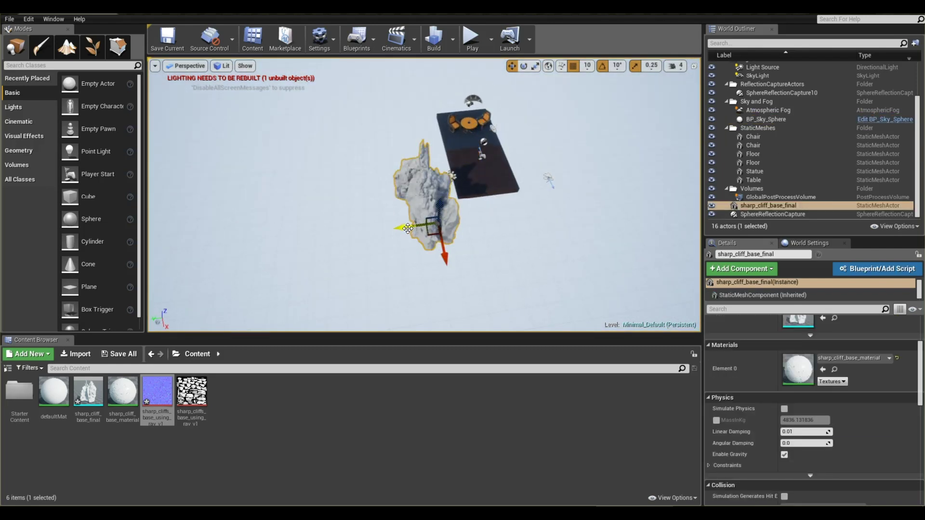
{"action": "left_click_drag", "start_coordinate": [408, 225], "coordinate": [391, 212], "text": "shift"}
{"action": "left_click", "coordinate": [373, 229]}
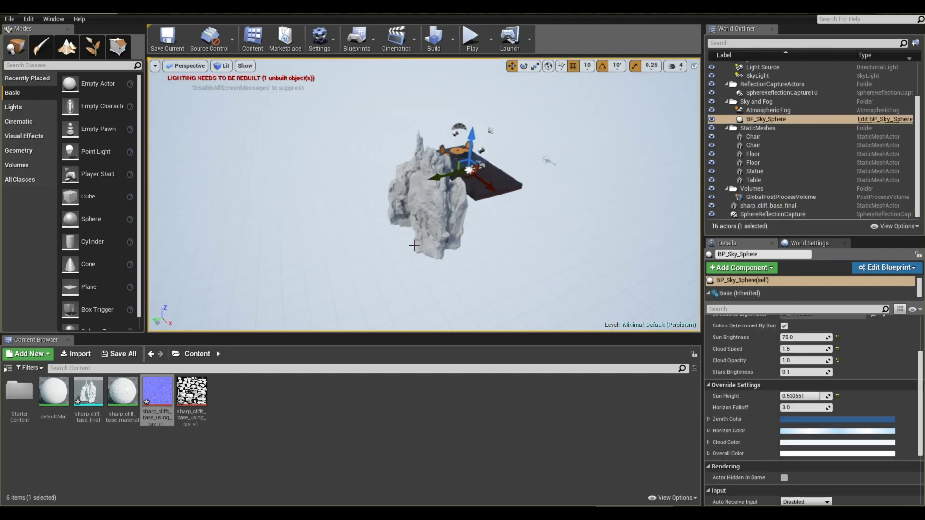
{"action": "left_click", "coordinate": [438, 231]}
{"action": "left_click_drag", "start_coordinate": [414, 250], "coordinate": [397, 235], "text": "shift"}
{"action": "left_click", "coordinate": [409, 235]}
{"action": "left_click", "coordinate": [419, 235], "text": "shift"}
{"action": "left_click", "coordinate": [456, 241]}
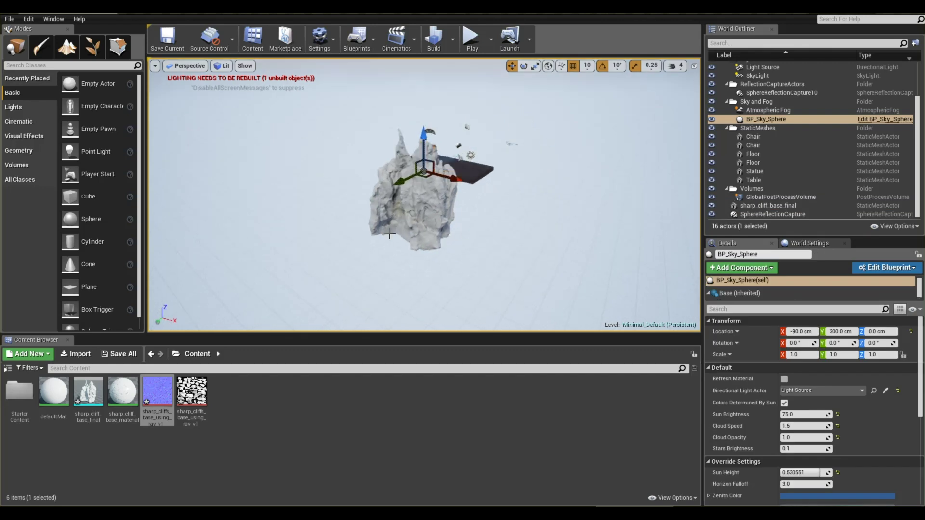
Duplicate the cliff twice in a row away from the furniture, with the outermost copy turned to -80° about Z
{"action": "left_click", "coordinate": [420, 228]}
{"action": "left_click_drag", "start_coordinate": [364, 272], "coordinate": [377, 262]}
{"action": "left_click_drag", "start_coordinate": [481, 248], "coordinate": [444, 250], "text": "alt"}
{"action": "key", "text": "e"}
{"action": "key", "text": "w"}
{"action": "left_click_drag", "start_coordinate": [358, 251], "coordinate": [316, 261], "text": "alt"}
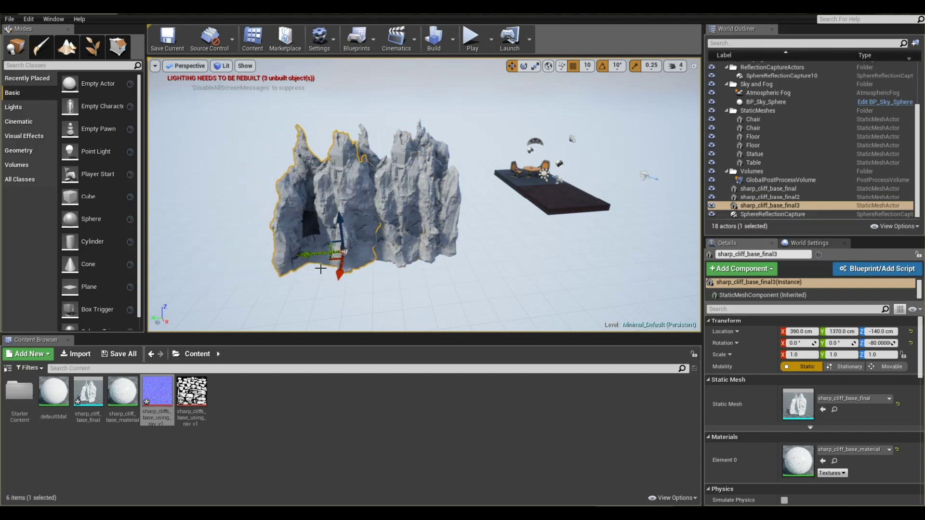
{"action": "key", "text": "e"}
{"action": "left_click", "coordinate": [386, 259]}
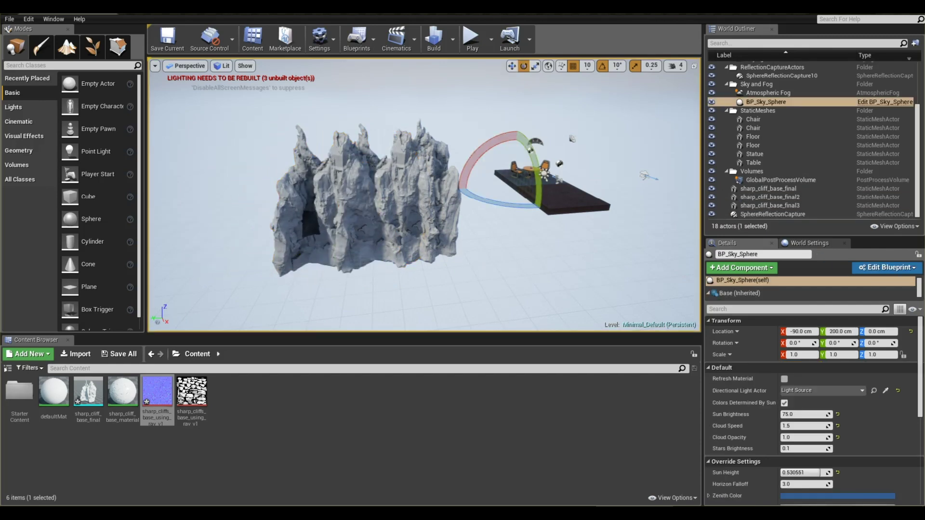
Duplicate the cliff nearest the furniture toward the floor slabs, scale the copy up and rotate it about its vertical axis
{"action": "left_click", "coordinate": [439, 241]}
{"action": "key", "text": "w"}
{"action": "left_click_drag", "start_coordinate": [444, 255], "coordinate": [487, 231], "text": "alt"}
{"action": "key", "text": "r"}
{"action": "key", "text": "e"}
{"action": "left_click_drag", "start_coordinate": [469, 269], "coordinate": [491, 281]}
{"action": "left_click", "coordinate": [559, 252]}
Examine the row of cliffs and the furnished floor from low and high viewpoints
{"action": "left_click_drag", "start_coordinate": [548, 247], "coordinate": [528, 214], "text": "alt"}
{"action": "left_click", "coordinate": [602, 220]}
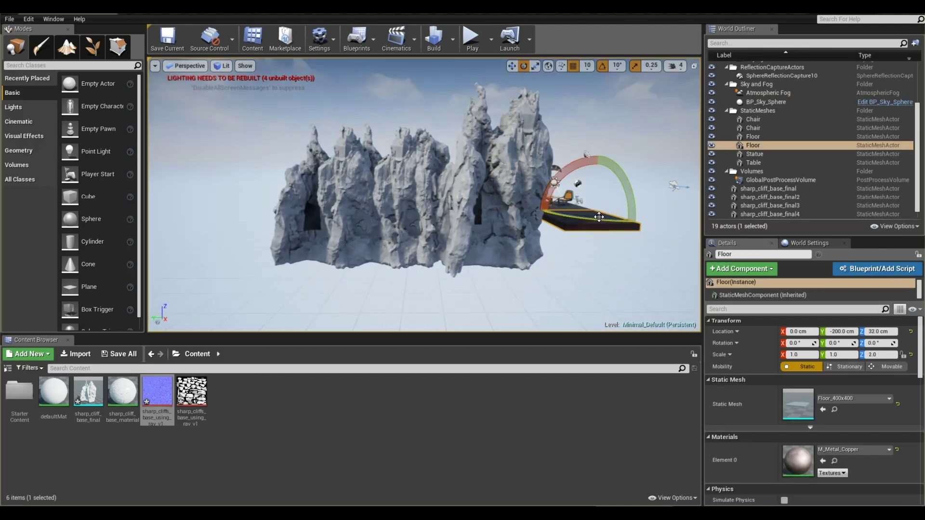
{"action": "scroll", "coordinate": [586, 241], "scroll_direction": "down", "scroll_amount": 3}
{"action": "key", "text": "alt+space"}
{"action": "key", "text": "Escape"}
{"action": "scroll", "coordinate": [587, 266], "scroll_direction": "up", "scroll_amount": 1}
{"action": "left_click_drag", "start_coordinate": [586, 267], "coordinate": [603, 242], "text": "alt"}
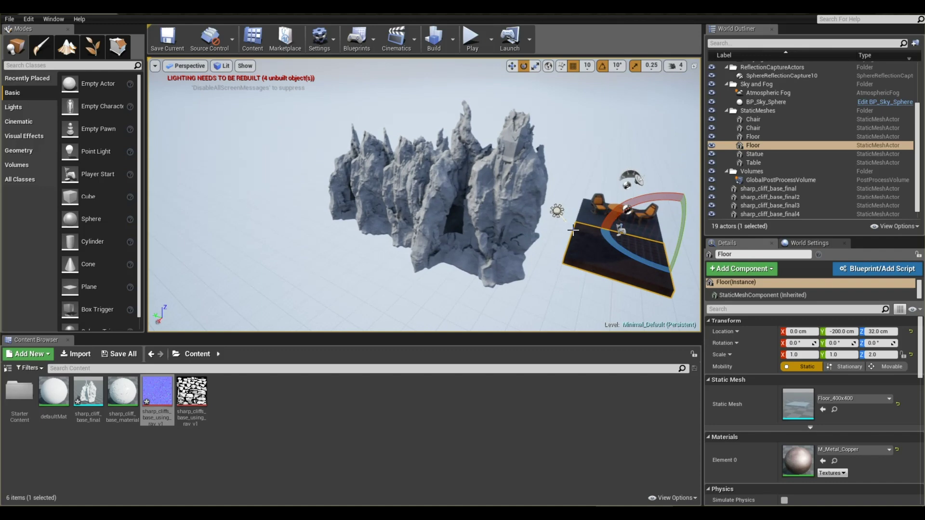
{"action": "left_click", "coordinate": [270, 175]}
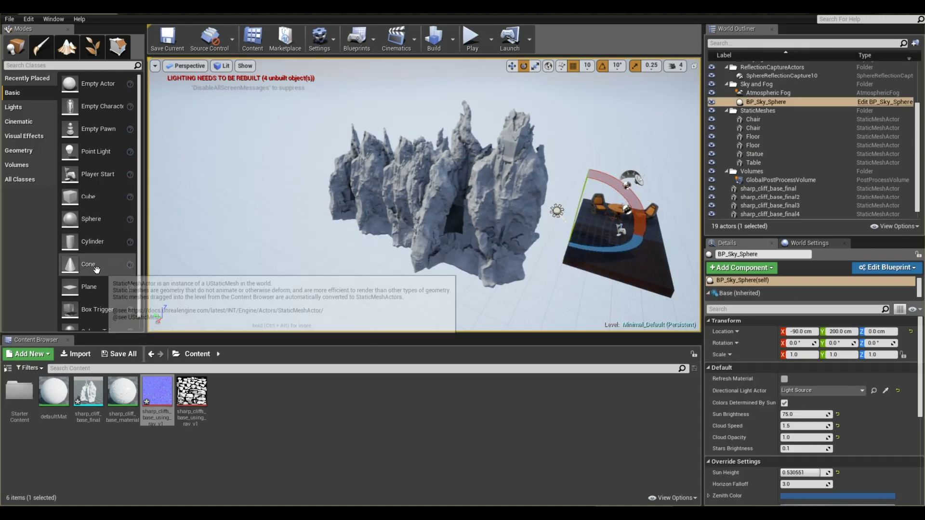
Add a Plane to the level beside the cliffs and scale it uniformly to 15.75
{"action": "scroll", "coordinate": [415, 270], "scroll_direction": "down", "scroll_amount": 2}
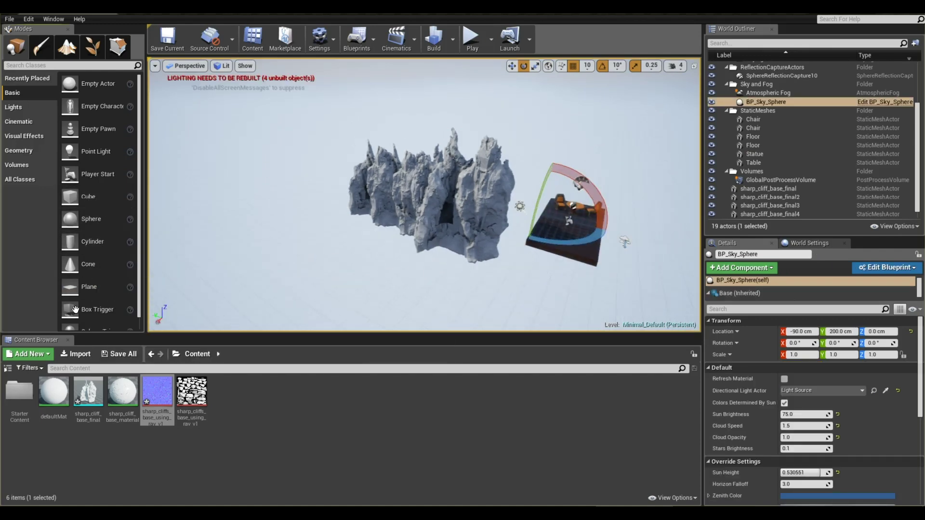
{"action": "left_click_drag", "start_coordinate": [83, 287], "coordinate": [410, 242]}
{"action": "key", "text": "r"}
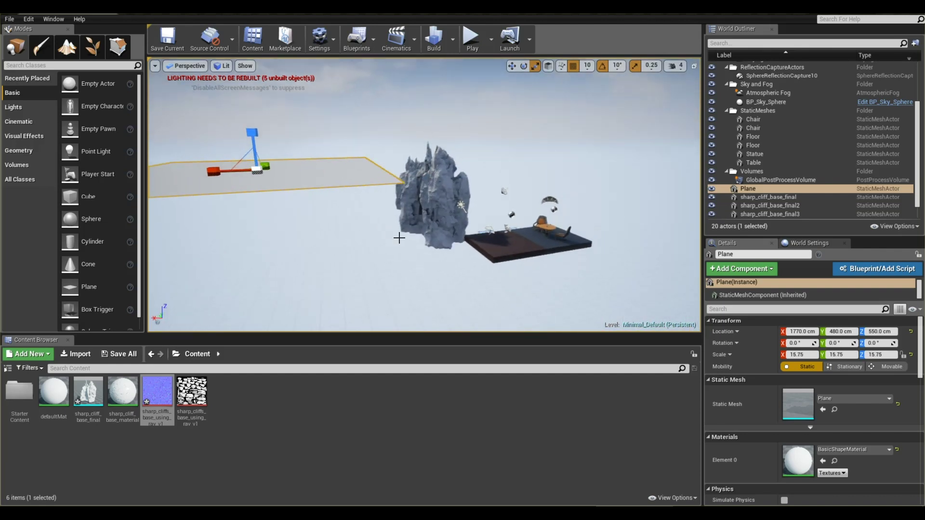
Place the plane under the cliffs at X 840, Y 480, Z -120 cm and scale it uniformly to 31.75
{"action": "key", "text": "e"}
{"action": "key", "text": "w"}
{"action": "left_click_drag", "start_coordinate": [249, 160], "coordinate": [518, 244]}
{"action": "key", "text": "r"}
{"action": "left_click_drag", "start_coordinate": [509, 198], "coordinate": [578, 178], "text": "alt"}
{"action": "key", "text": "w"}
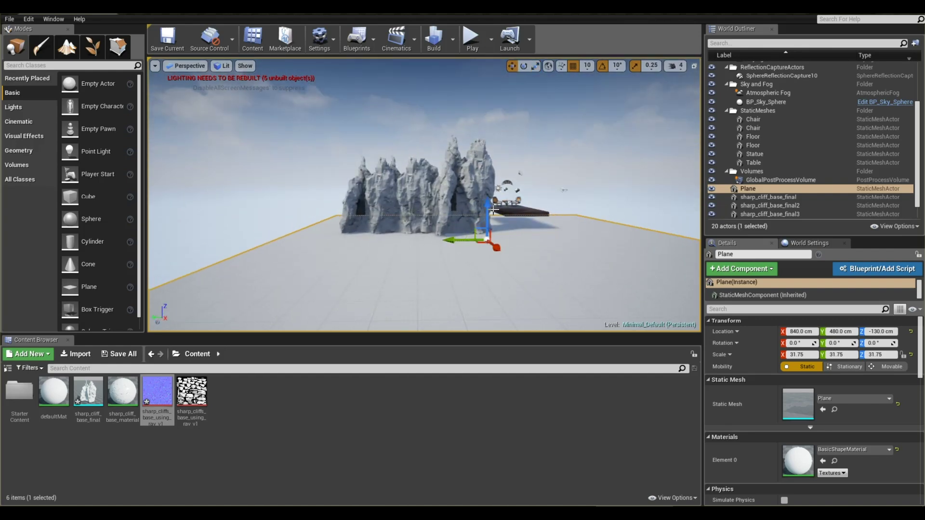
{"action": "left_click_drag", "start_coordinate": [487, 204], "coordinate": [488, 202]}
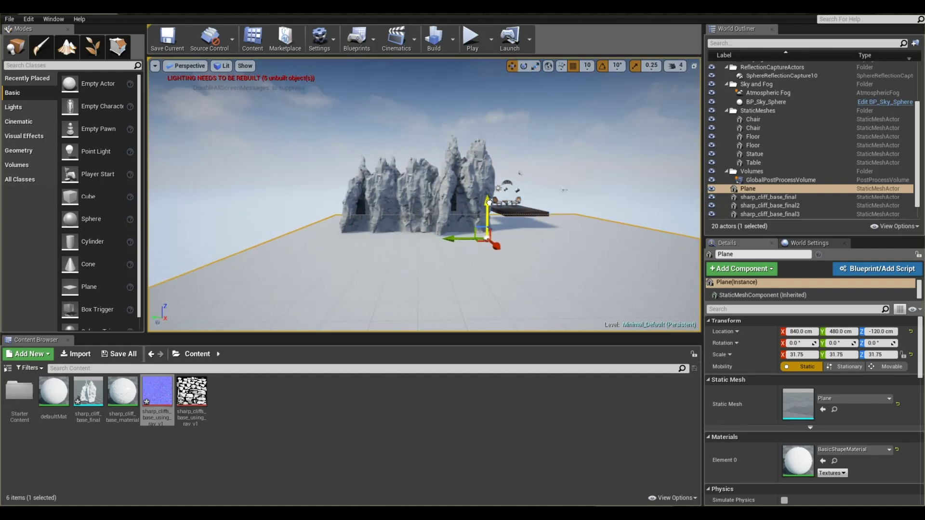
{"action": "left_click_drag", "start_coordinate": [434, 236], "coordinate": [408, 250], "text": "alt"}
{"action": "left_click", "coordinate": [554, 169]}
Move the end cliff farthest from the furniture to Y 1490 cm and rotate it to -170° about Z
{"action": "left_click_drag", "start_coordinate": [555, 193], "coordinate": [489, 250], "text": "alt"}
{"action": "scroll", "coordinate": [556, 239], "scroll_direction": "up", "scroll_amount": 2}
{"action": "scroll", "coordinate": [447, 252], "scroll_direction": "up", "scroll_amount": 2}
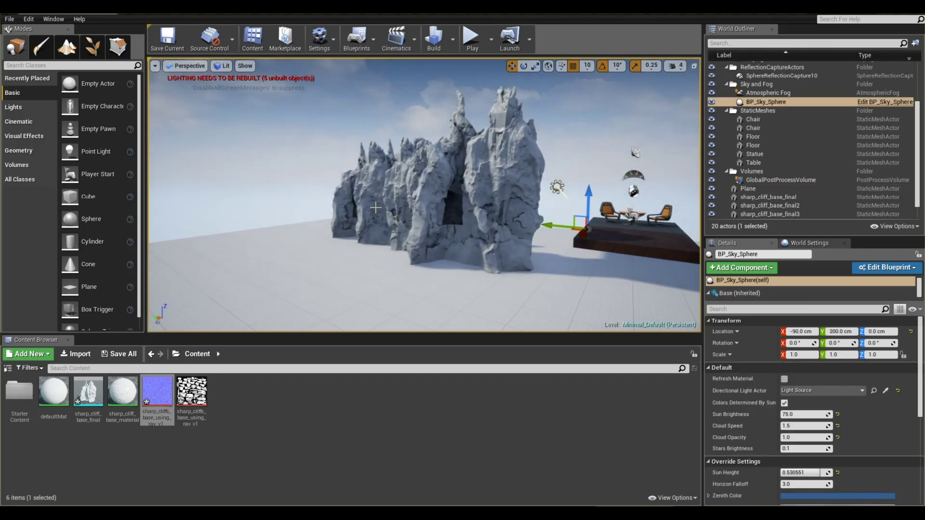
{"action": "left_click_drag", "start_coordinate": [422, 239], "coordinate": [530, 253], "text": "alt"}
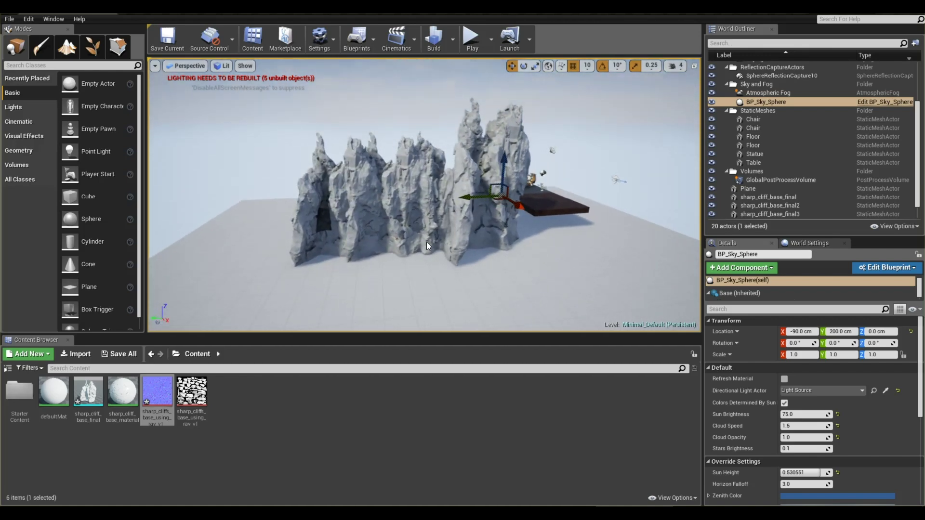
{"action": "left_click", "coordinate": [312, 232]}
{"action": "key", "text": "e"}
{"action": "left_click_drag", "start_coordinate": [350, 263], "coordinate": [302, 253]}
{"action": "key", "text": "w"}
{"action": "key", "text": "e"}
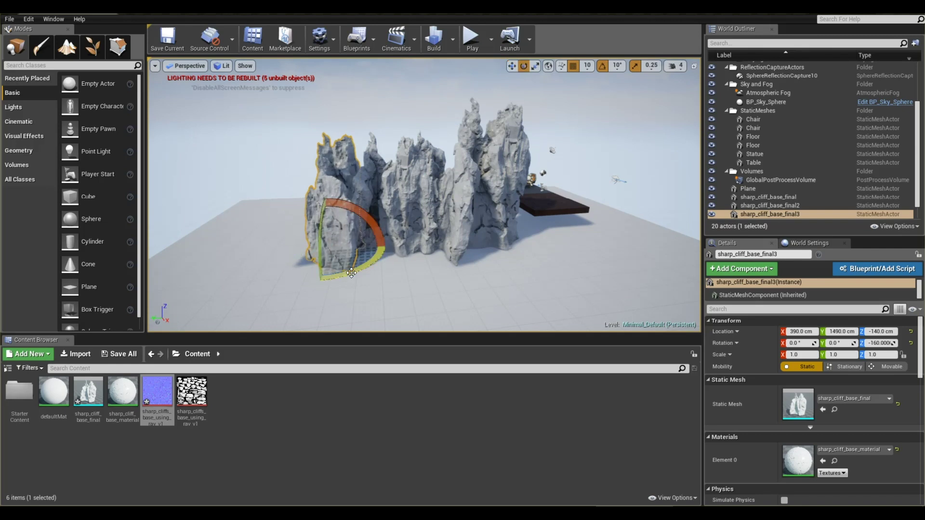
{"action": "left_click_drag", "start_coordinate": [353, 273], "coordinate": [322, 278]}
{"action": "key", "text": "w"}
{"action": "scroll", "coordinate": [392, 94], "scroll_direction": "up", "scroll_amount": 1}
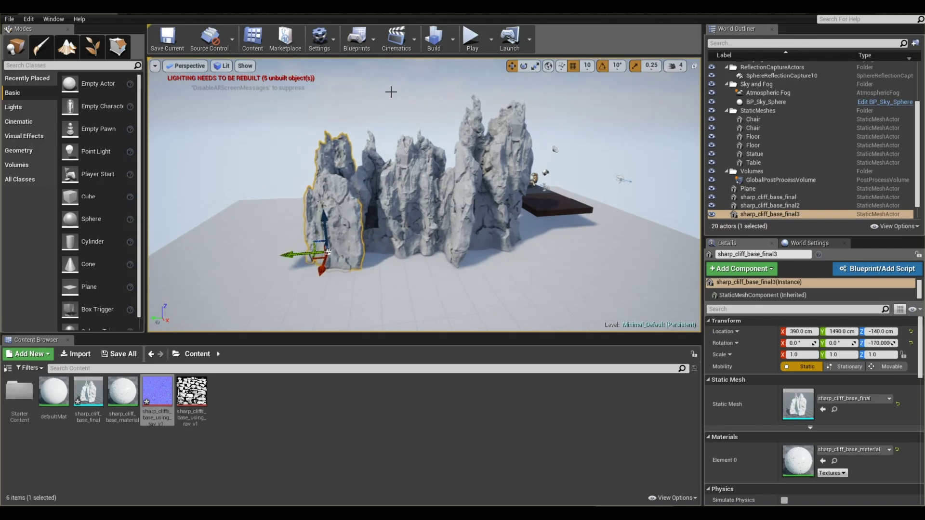
Set the lighting quality to Medium, build the level, and close the message log
{"action": "left_click", "coordinate": [453, 40]}
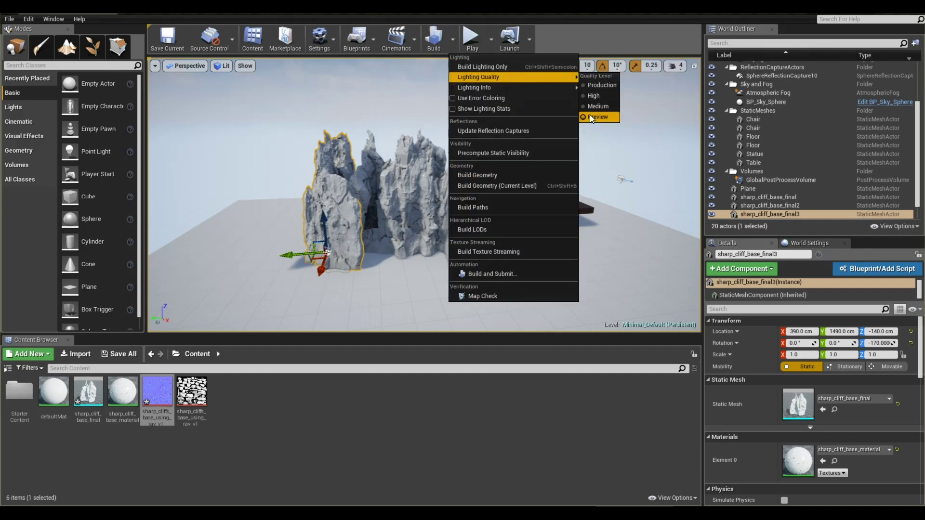
{"action": "left_click", "coordinate": [596, 104]}
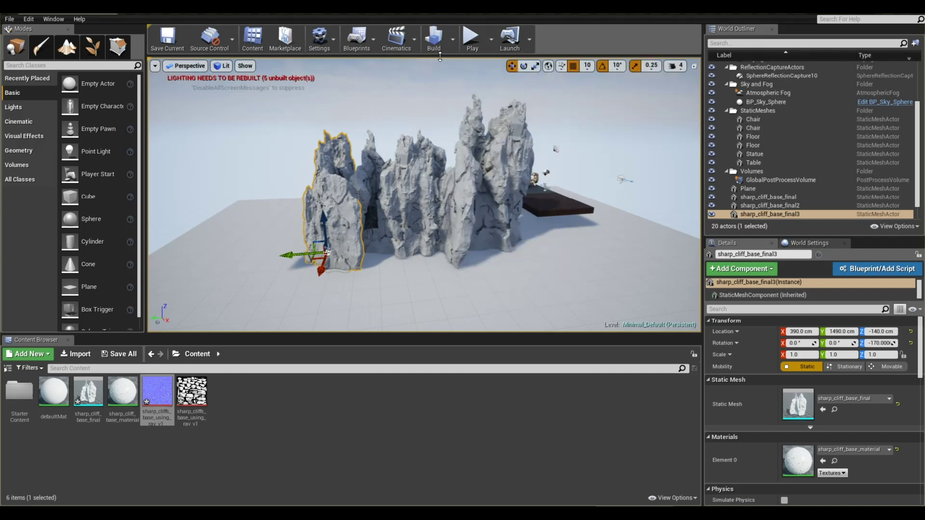
{"action": "left_click", "coordinate": [434, 38]}
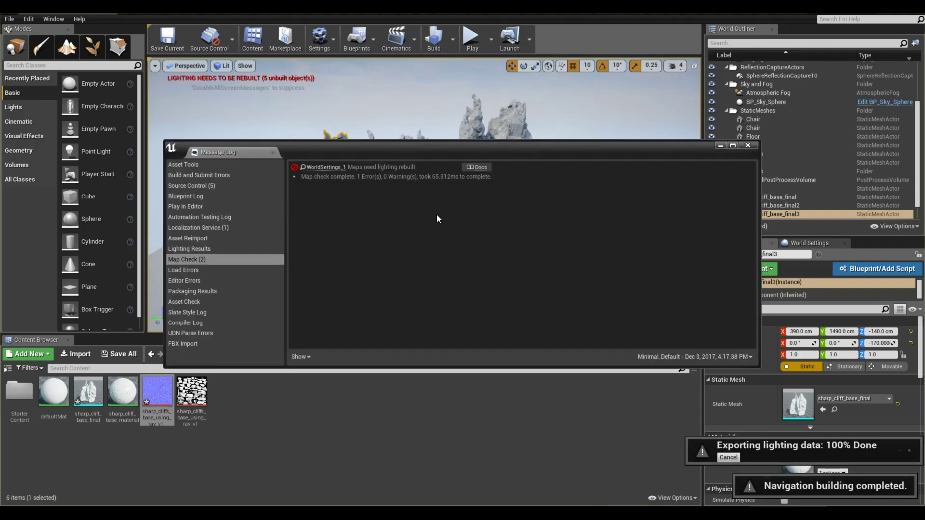
{"action": "left_click", "coordinate": [749, 145]}
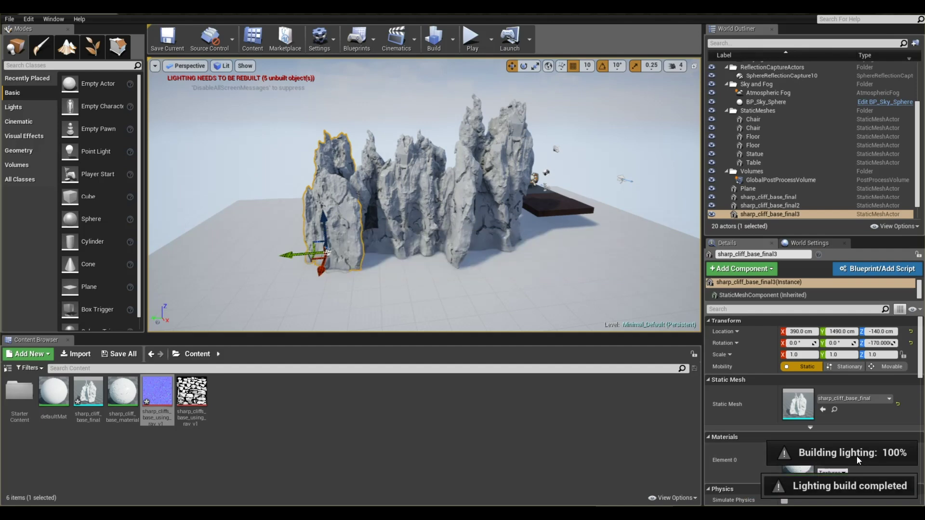
{"action": "left_click", "coordinate": [578, 130]}
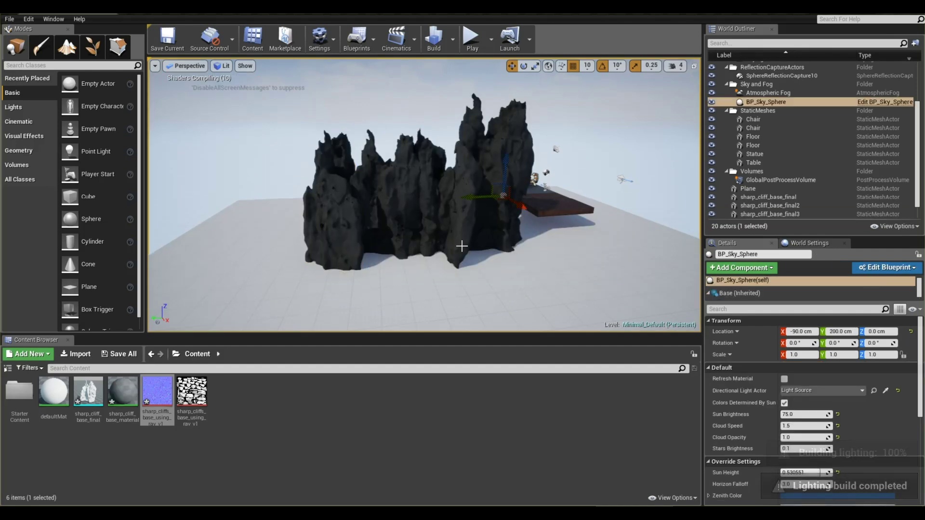
Play the level in the editor, fly around the cliffs and furniture to examine the lit rocks, and end the play session
{"action": "right_click_drag", "start_coordinate": [461, 244], "coordinate": [450, 246]}
{"action": "left_click", "coordinate": [467, 42]}
{"action": "left_click", "coordinate": [456, 196]}
{"action": "key", "text": "a"}
{"action": "key", "text": "a"}
{"action": "key", "text": "w"}
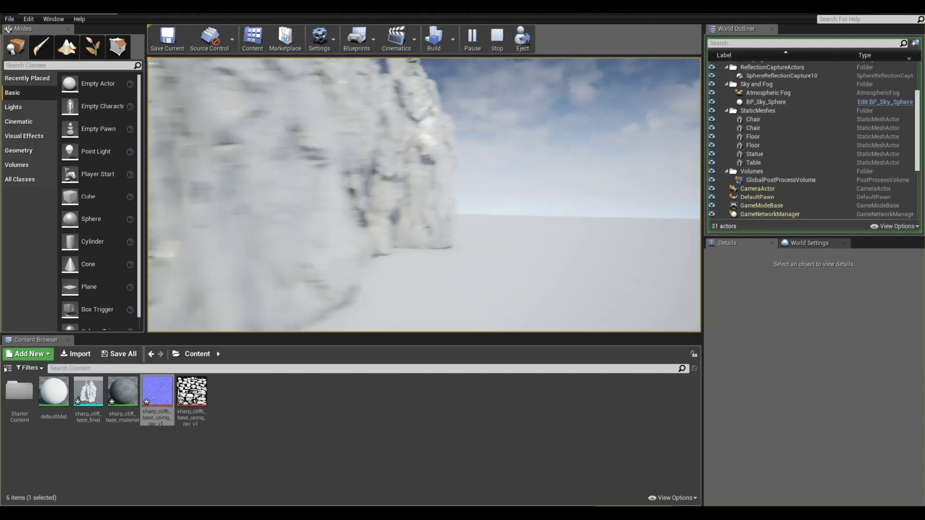
{"action": "key", "text": "s"}
{"action": "key", "text": "w"}
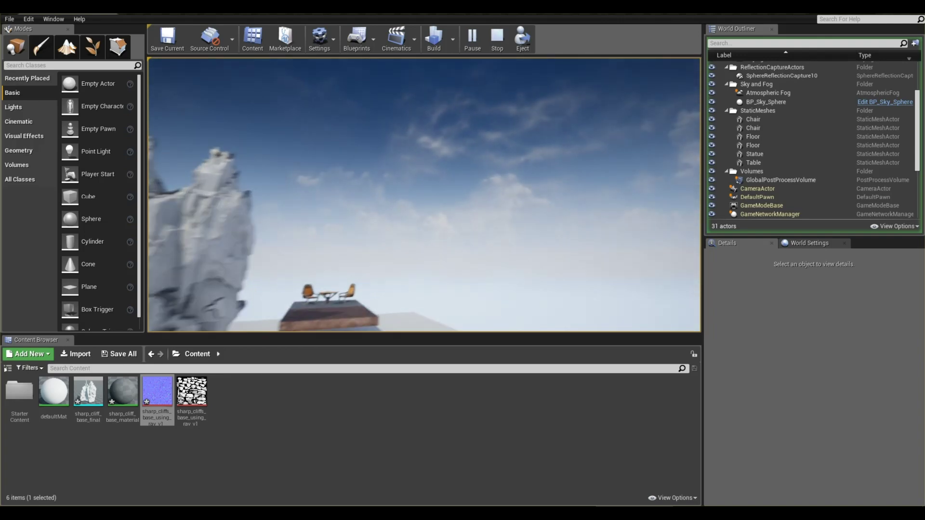
{"action": "key", "text": "d"}
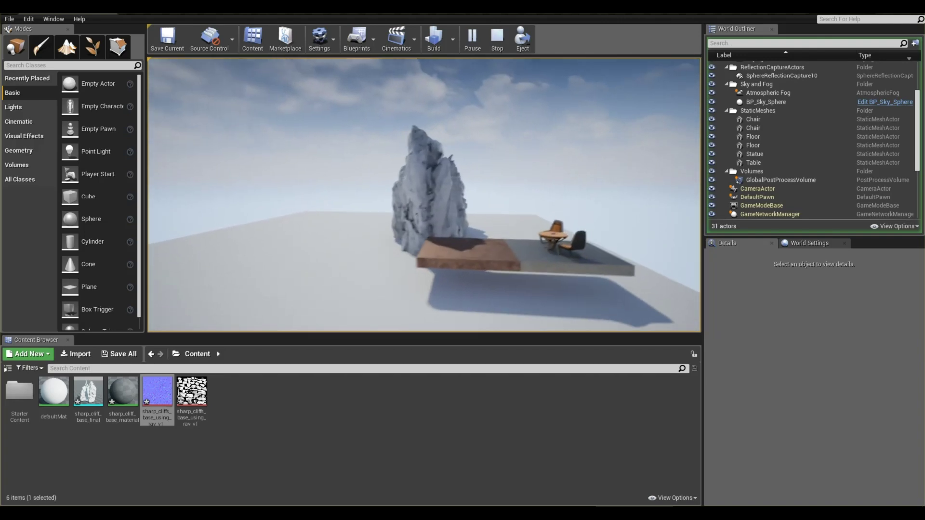
{"action": "key", "text": "w"}
{"action": "key", "text": "d"}
{"action": "key", "text": "s"}
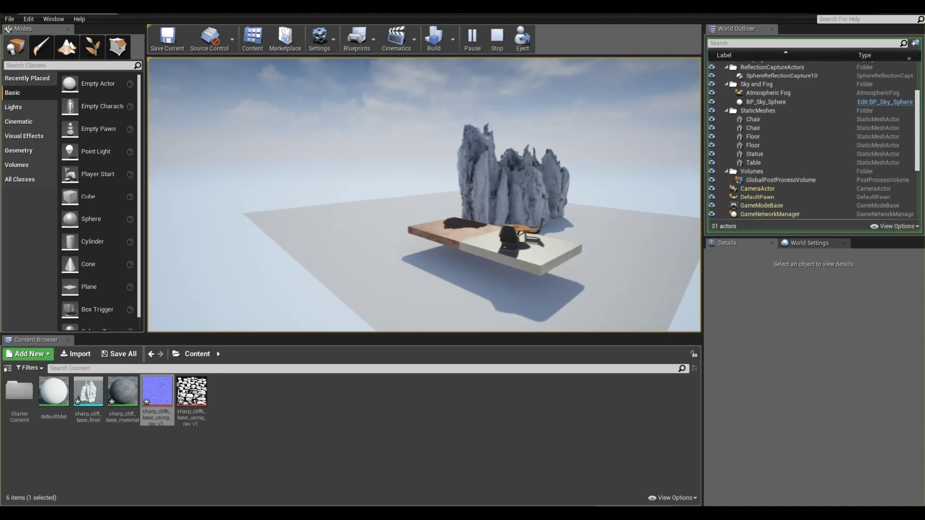
{"action": "key", "text": "w"}
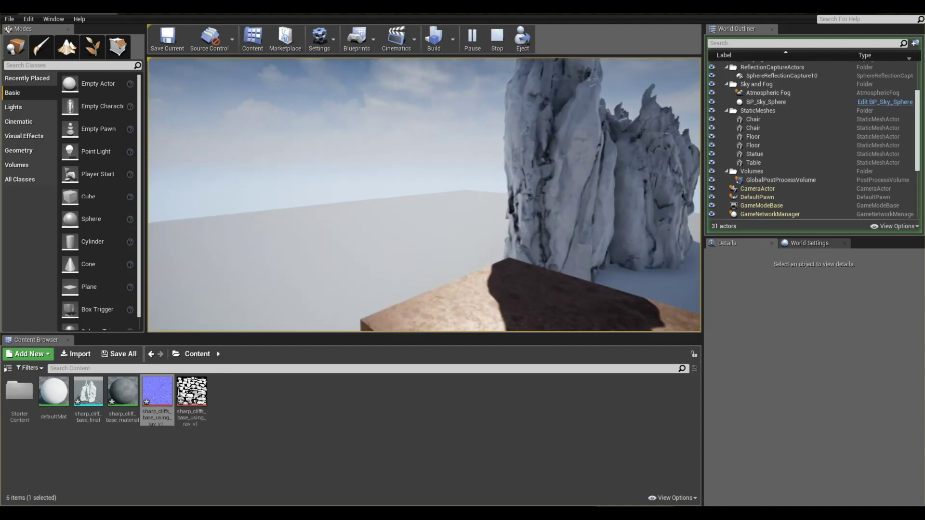
{"action": "key", "text": "a"}
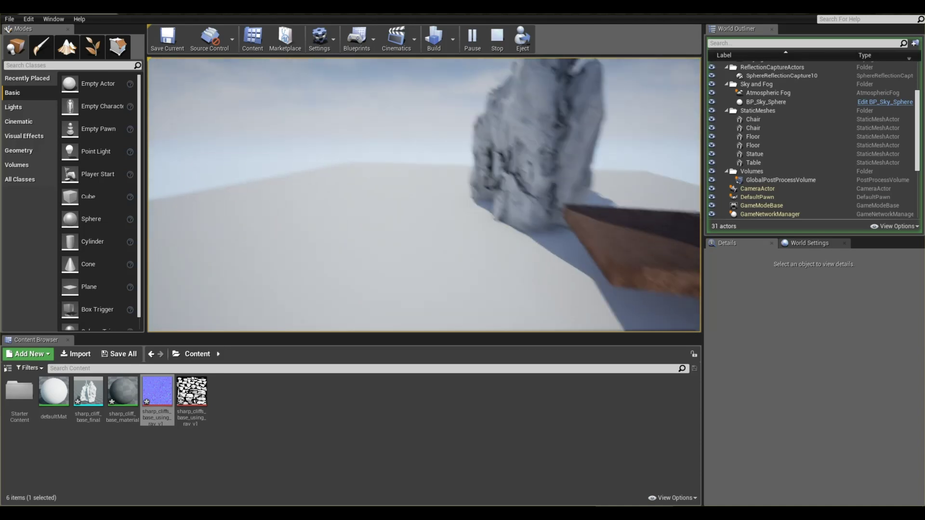
{"action": "key", "text": "s"}
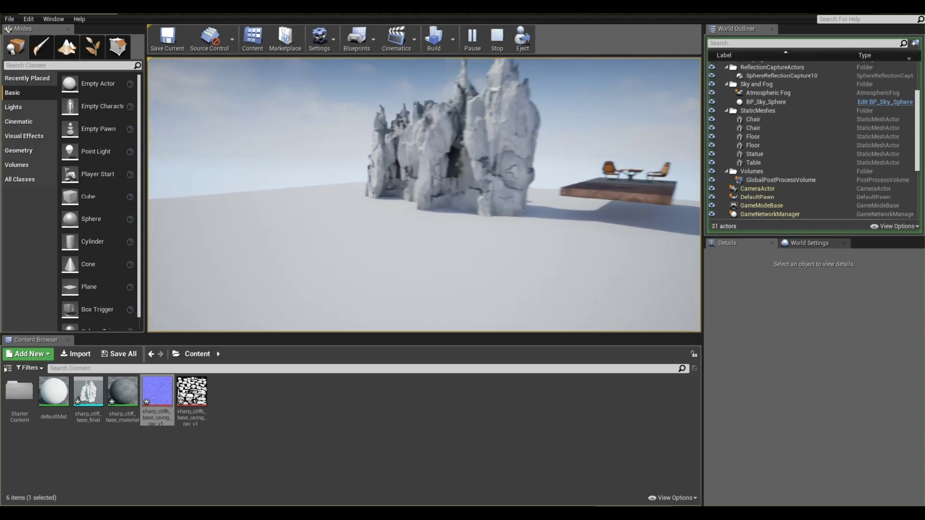
{"action": "key", "text": "a"}
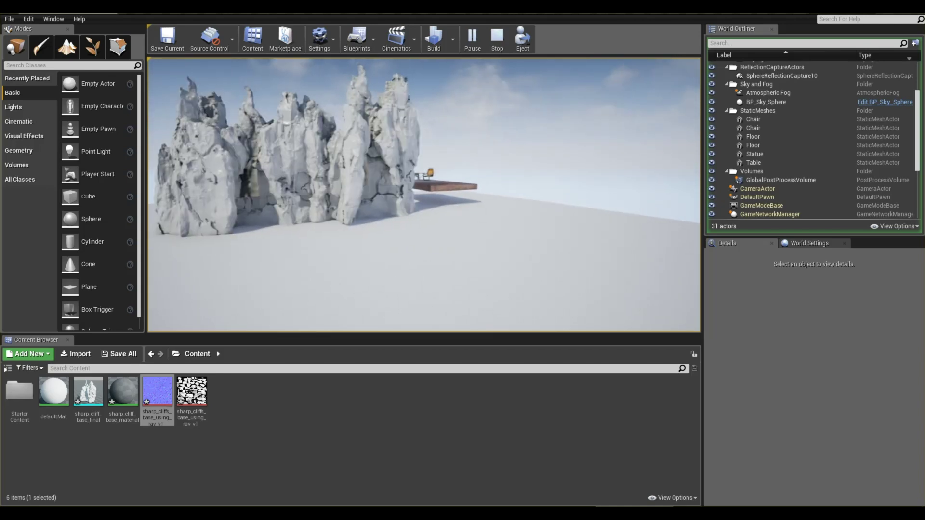
{"action": "key", "text": "a"}
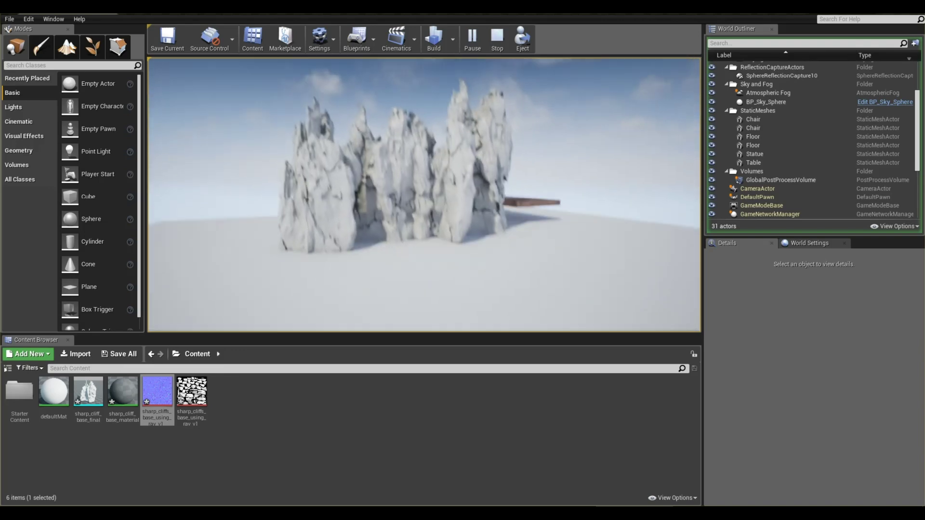
{"action": "key", "text": "Escape"}
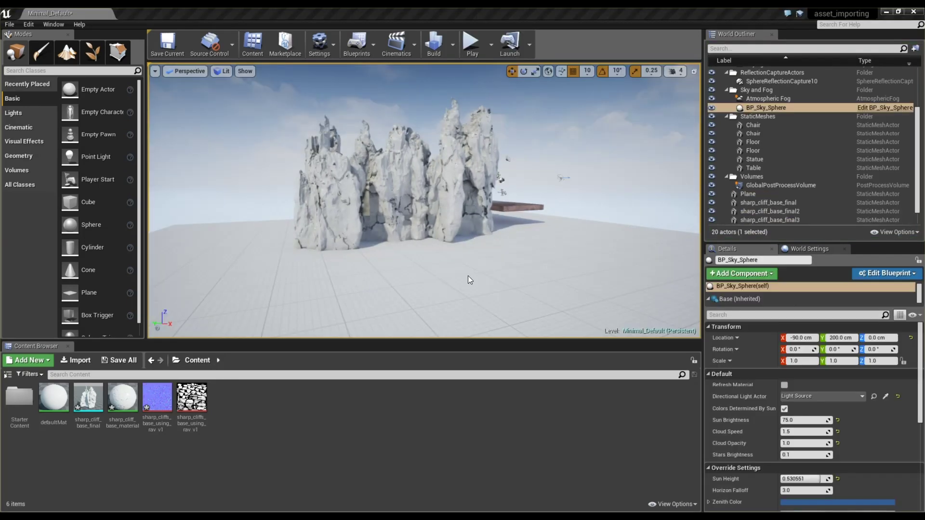
Import standing_rock_lowres.v1.obj from the standing_rock geo folder with a uniform import scale of 100, and close the message log
{"action": "left_click", "coordinate": [74, 360]}
{"action": "key", "text": "ctrl+v"}
{"action": "key", "text": "Return"}
{"action": "left_click", "coordinate": [491, 199]}
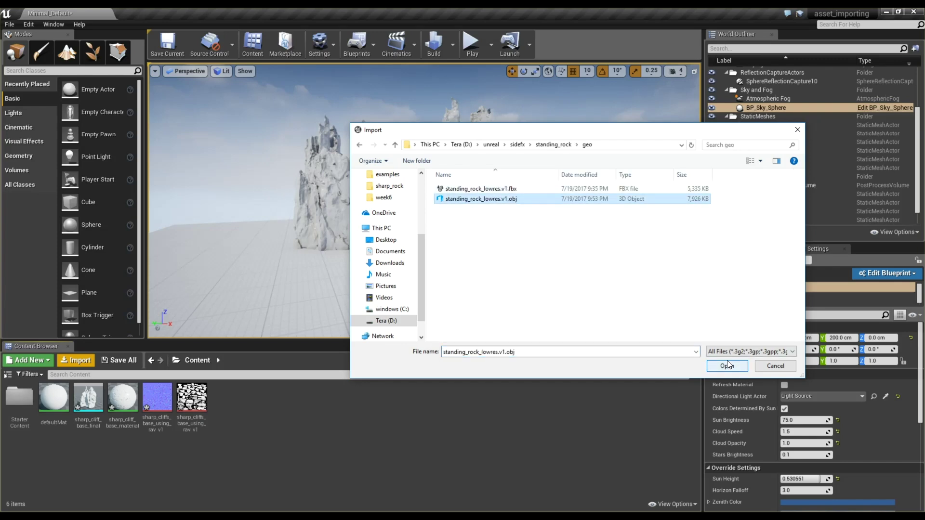
{"action": "left_click", "coordinate": [728, 365]}
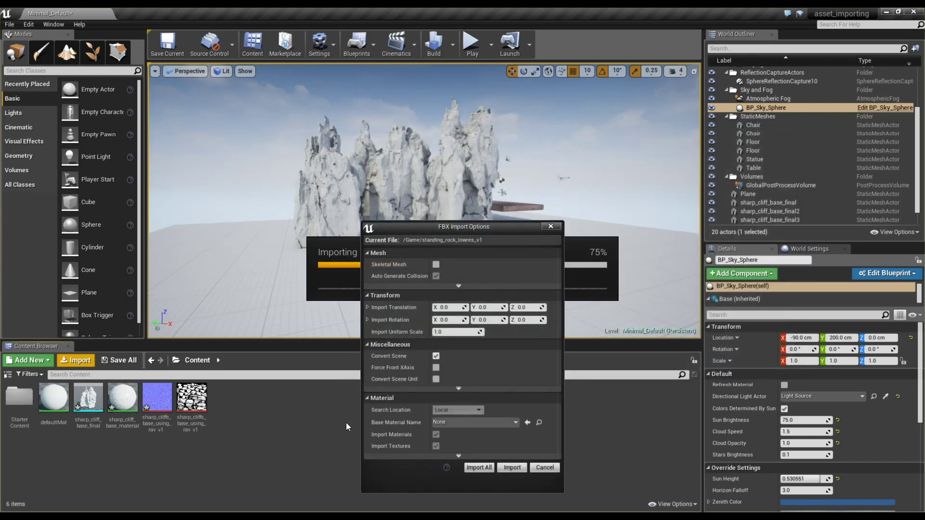
{"action": "left_click", "coordinate": [459, 331]}
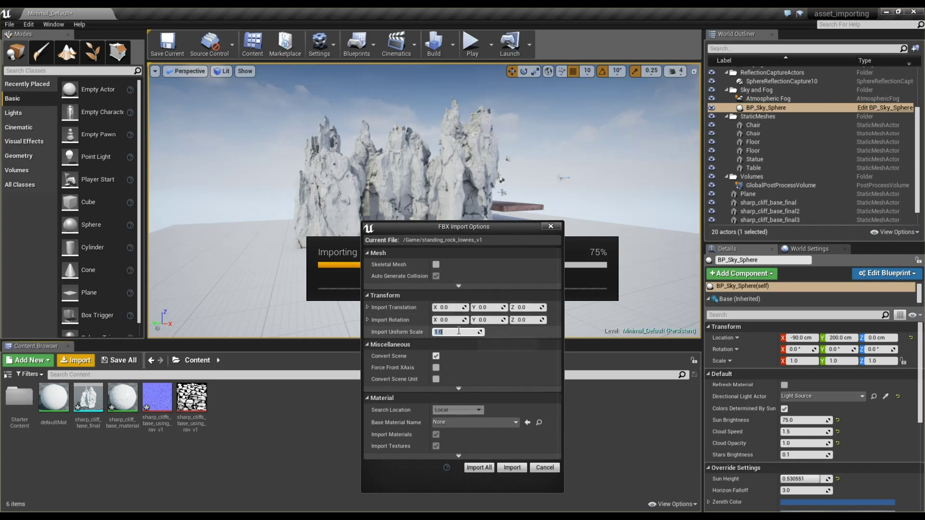
{"action": "type", "text": "100"}
{"action": "key", "text": "Return"}
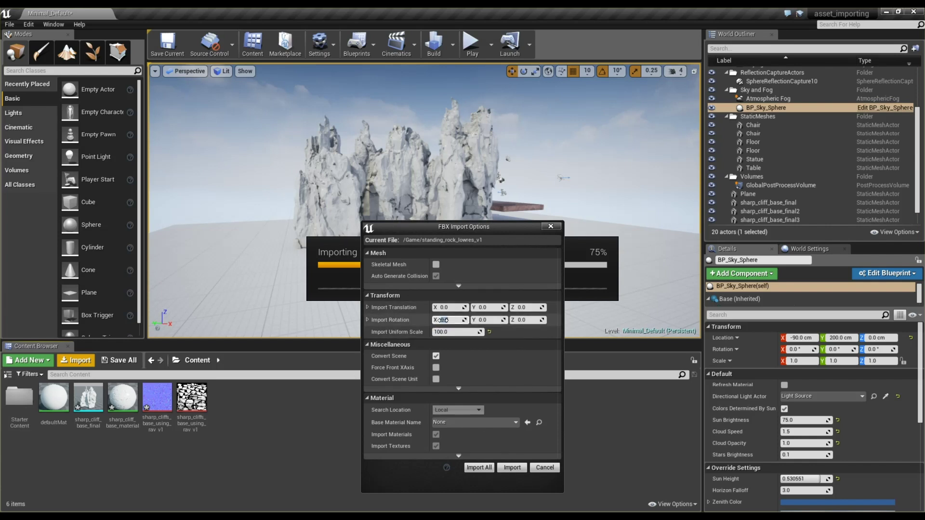
{"action": "left_click", "coordinate": [482, 467]}
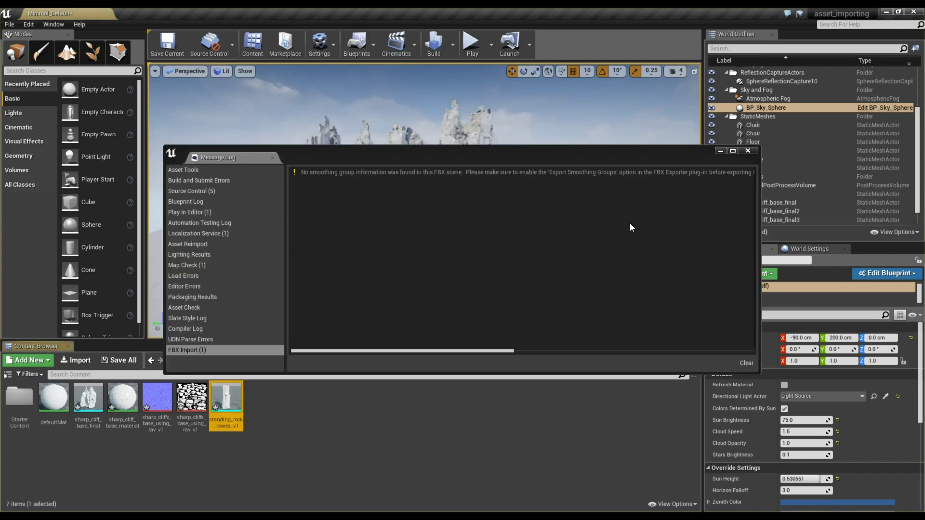
{"action": "left_click", "coordinate": [748, 151]}
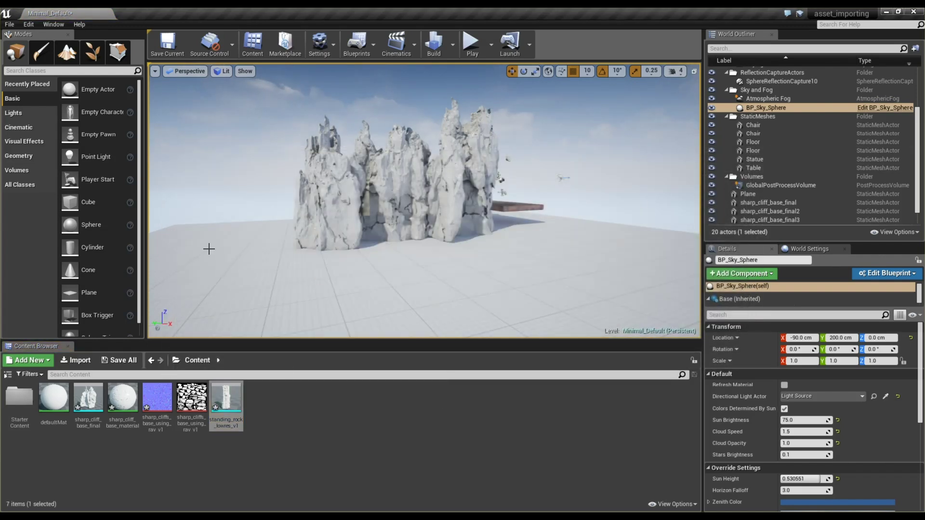
Place the standing_rock_lowres_v1 mesh on the ground near the cliffs and scale it to 4 on all three axes
{"action": "left_click_drag", "start_coordinate": [226, 397], "coordinate": [231, 250]}
{"action": "scroll", "coordinate": [253, 261], "scroll_direction": "down", "scroll_amount": 2}
{"action": "right_click_drag", "start_coordinate": [253, 261], "coordinate": [433, 251]}
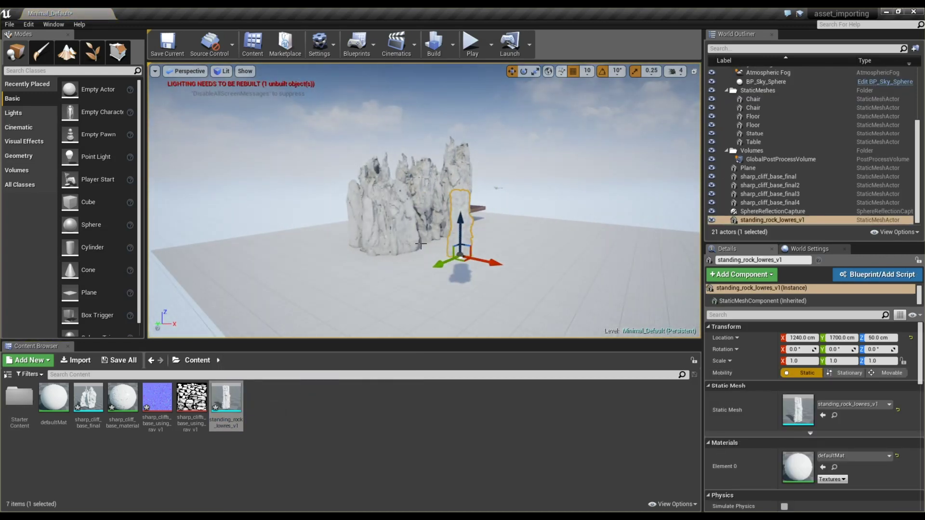
{"action": "left_click", "coordinate": [799, 361]}
{"action": "left_click", "coordinate": [806, 360]}
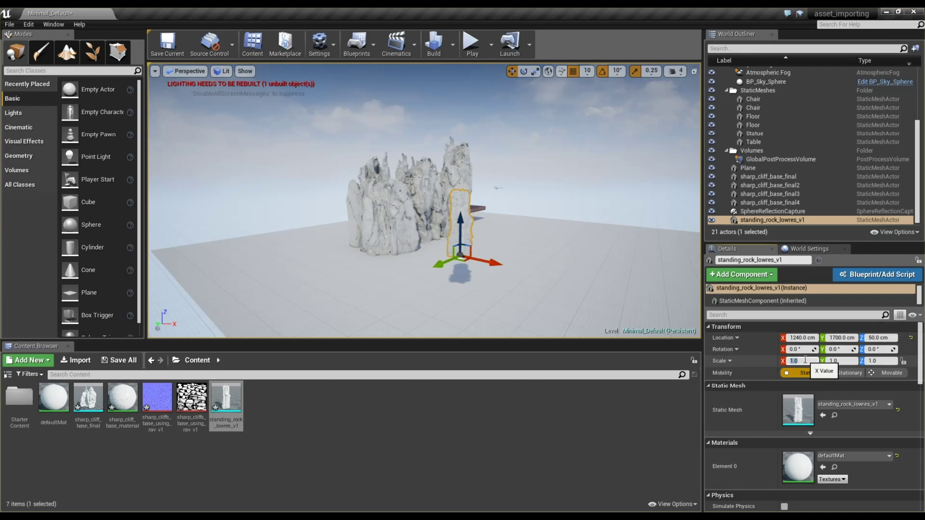
{"action": "type", "text": "4"}
{"action": "key", "text": "Tab"}
{"action": "type", "text": "4"}
{"action": "key", "text": "Tab"}
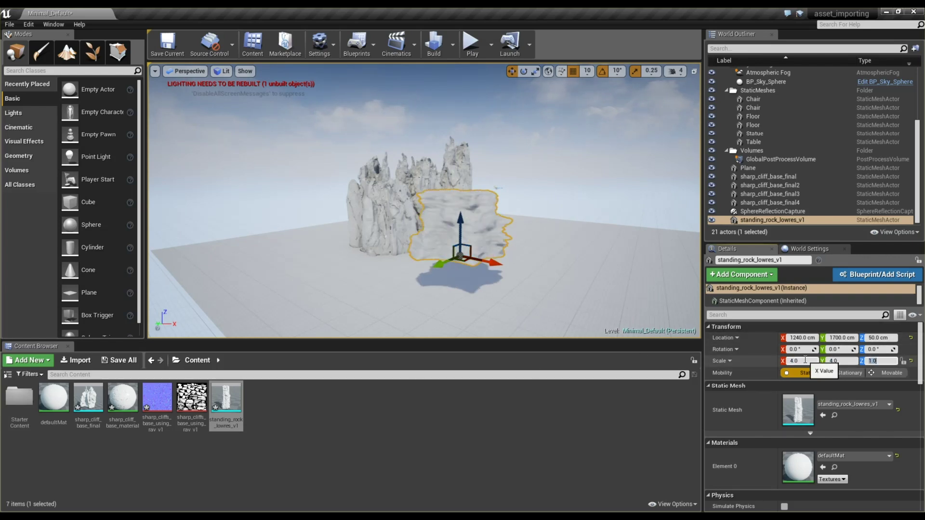
{"action": "type", "text": "4"}
{"action": "key", "text": "Return"}
Lower the standing rock vertically so its base sits on the ground plane, and frame the whole rock beside the cliffs
{"action": "scroll", "coordinate": [482, 271], "scroll_direction": "down", "scroll_amount": 3}
{"action": "left_click_drag", "start_coordinate": [471, 271], "coordinate": [597, 290], "text": "alt"}
{"action": "left_click_drag", "start_coordinate": [586, 255], "coordinate": [586, 301]}
{"action": "key", "text": "f"}
{"action": "left_click_drag", "start_coordinate": [441, 236], "coordinate": [518, 248], "text": "alt"}
{"action": "scroll", "coordinate": [518, 248], "scroll_direction": "down", "scroll_amount": 3}
{"action": "scroll", "coordinate": [765, 413], "scroll_direction": "down", "scroll_amount": 3}
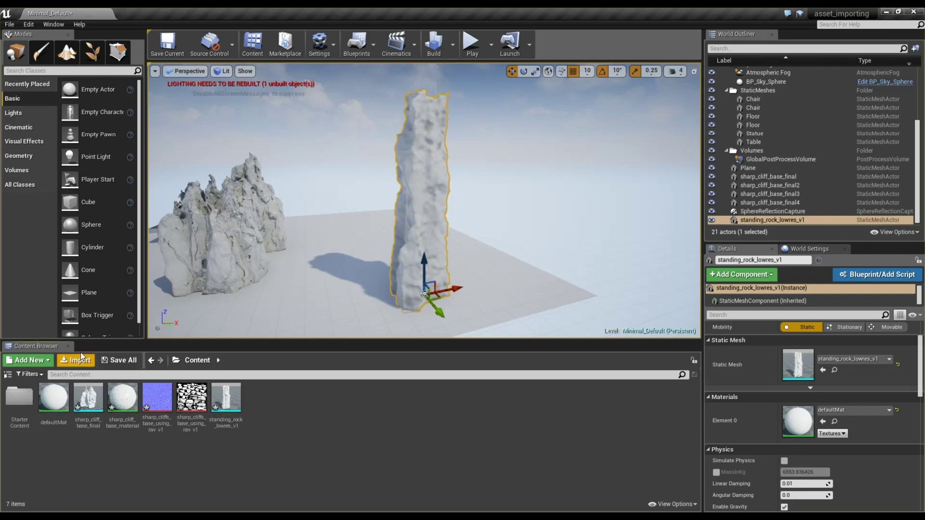
Import the baketexture_phase_2_for_unreal Nt and Oc TGA textures from the phase2 folder, accepting Nt as a normal map
{"action": "left_click", "coordinate": [68, 359]}
{"action": "key", "text": "Return"}
{"action": "left_click", "coordinate": [541, 238]}
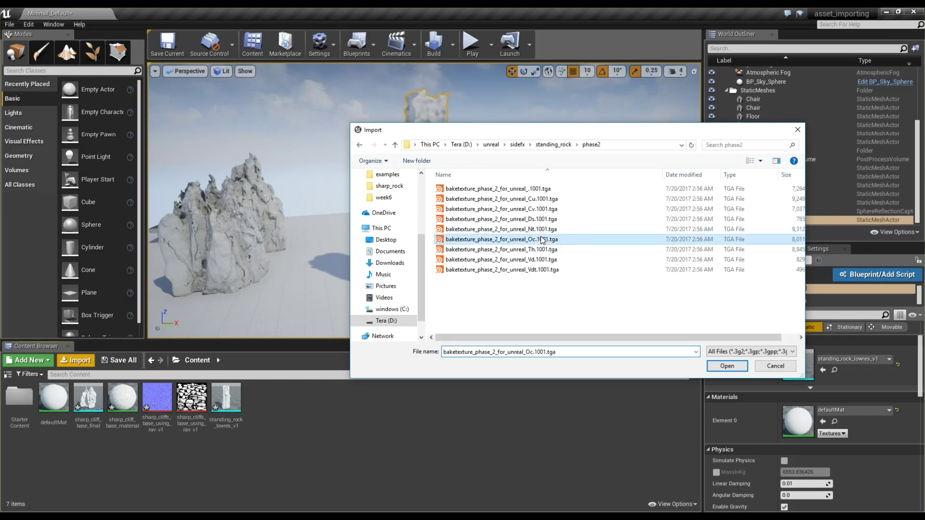
{"action": "left_click", "coordinate": [541, 229], "text": "ctrl"}
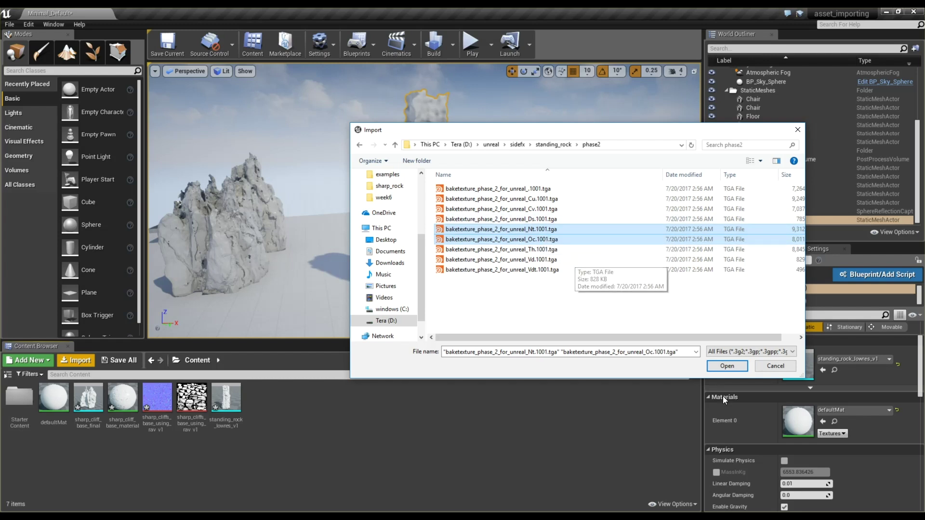
{"action": "left_click", "coordinate": [727, 365]}
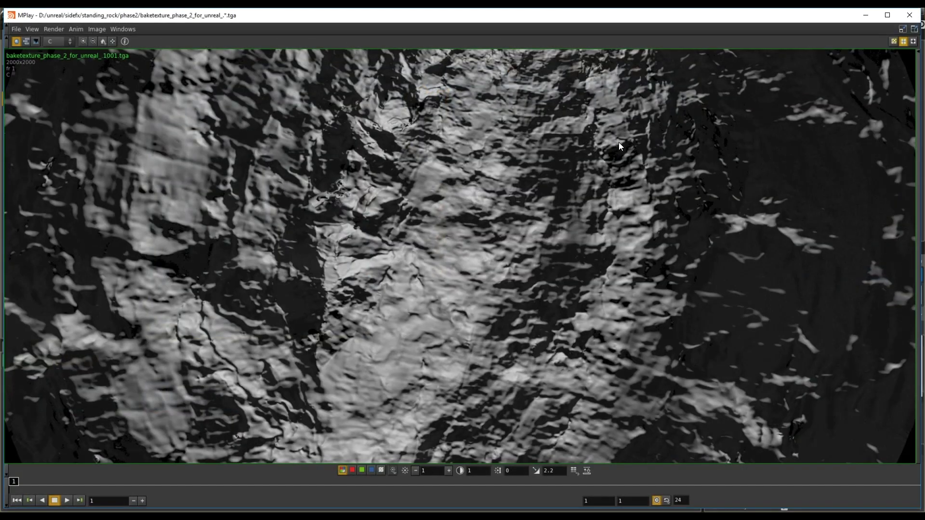
{"action": "scroll", "coordinate": [543, 178], "scroll_direction": "down", "scroll_amount": 4}
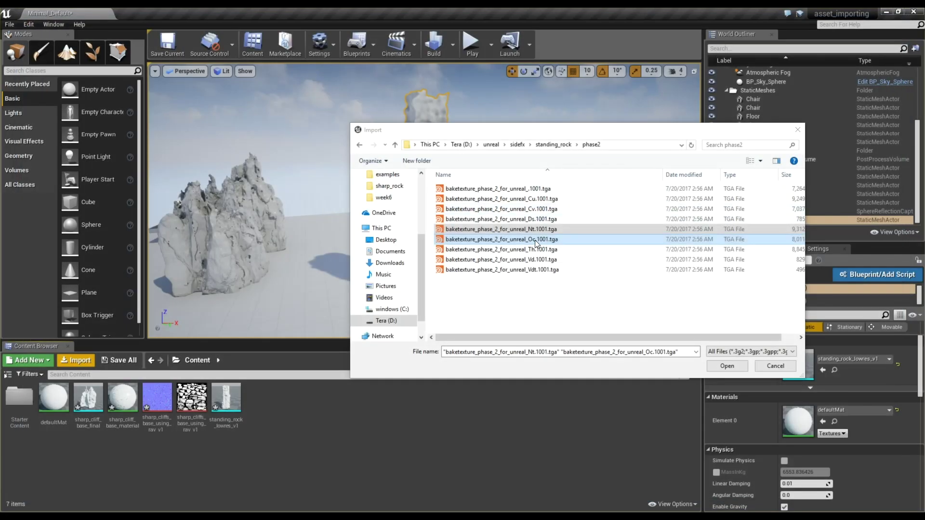
{"action": "left_click", "coordinate": [726, 367]}
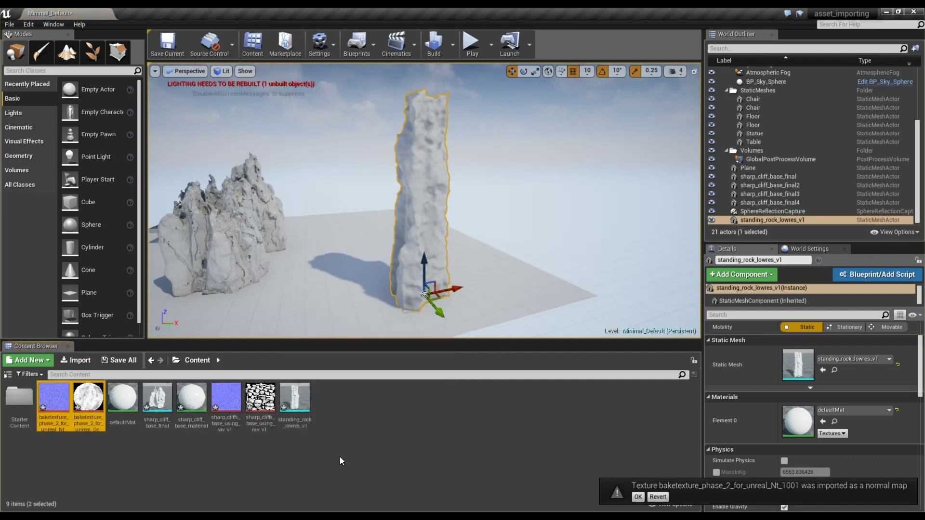
{"action": "left_click", "coordinate": [638, 498]}
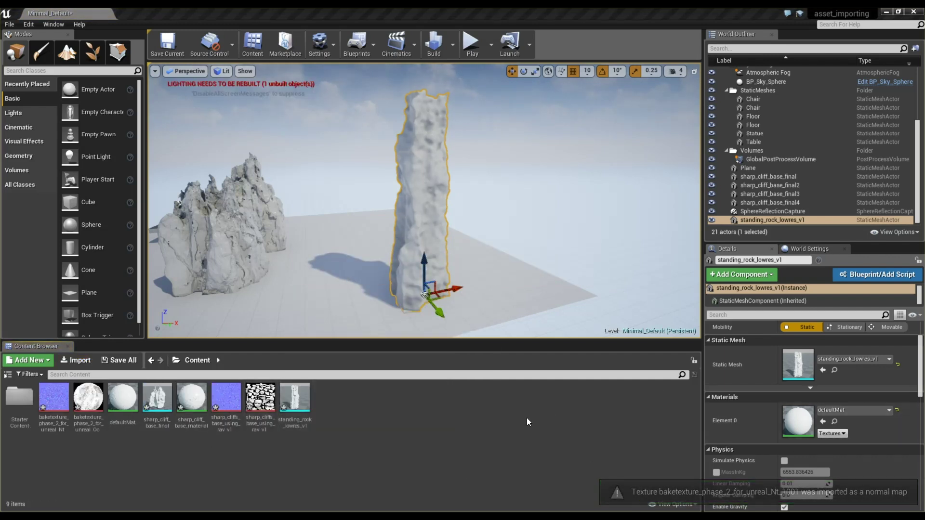
Save a copy of defaultMat in the Content folder as standing_rock_base_material
{"action": "left_click_drag", "start_coordinate": [436, 21], "coordinate": [512, 72]}
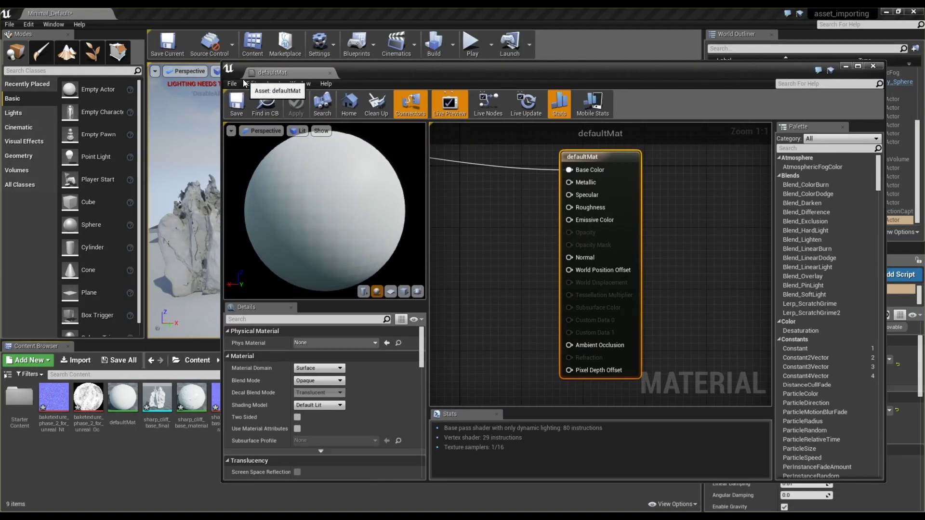
{"action": "left_click", "coordinate": [233, 84]}
{"action": "left_click", "coordinate": [245, 113]}
{"action": "type", "text": "s"}
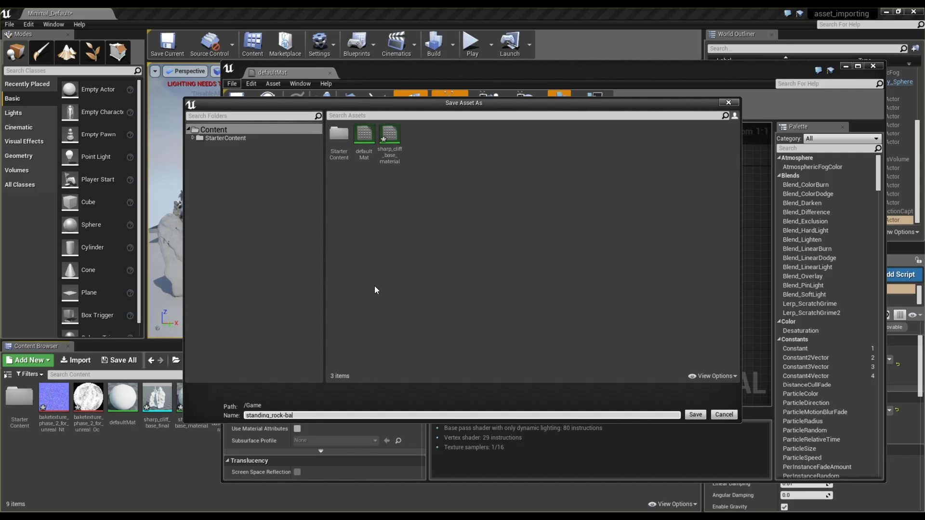
{"action": "type", "text": "tanding_rock_base_material"}
{"action": "key", "text": "Return"}
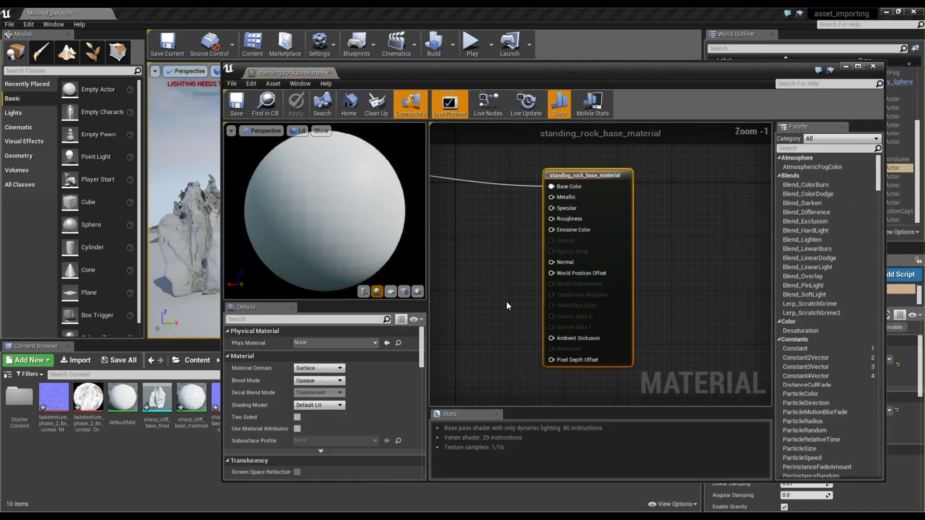
Add the baked Oc and Nt textures to the material graph, wiring Oc to Ambient Occlusion and Nt to Normal
{"action": "scroll", "coordinate": [507, 302], "scroll_direction": "down", "scroll_amount": 2}
{"action": "left_click_drag", "start_coordinate": [88, 397], "coordinate": [544, 365]}
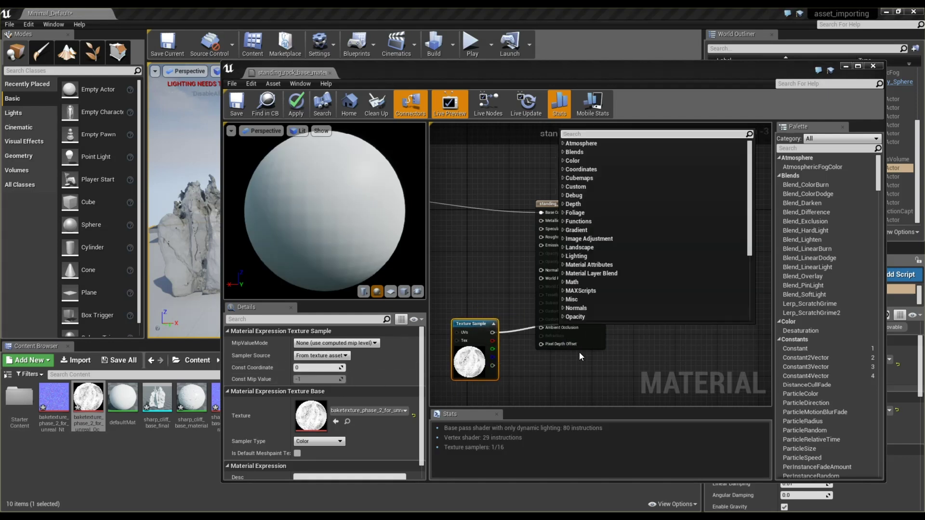
{"action": "left_click", "coordinate": [512, 352]}
{"action": "left_click", "coordinate": [496, 332]}
{"action": "left_click_drag", "start_coordinate": [493, 332], "coordinate": [540, 328]}
{"action": "left_click_drag", "start_coordinate": [54, 400], "coordinate": [541, 270]}
{"action": "left_click_drag", "start_coordinate": [571, 203], "coordinate": [637, 192]}
{"action": "scroll", "coordinate": [638, 192], "scroll_direction": "down", "scroll_amount": 2}
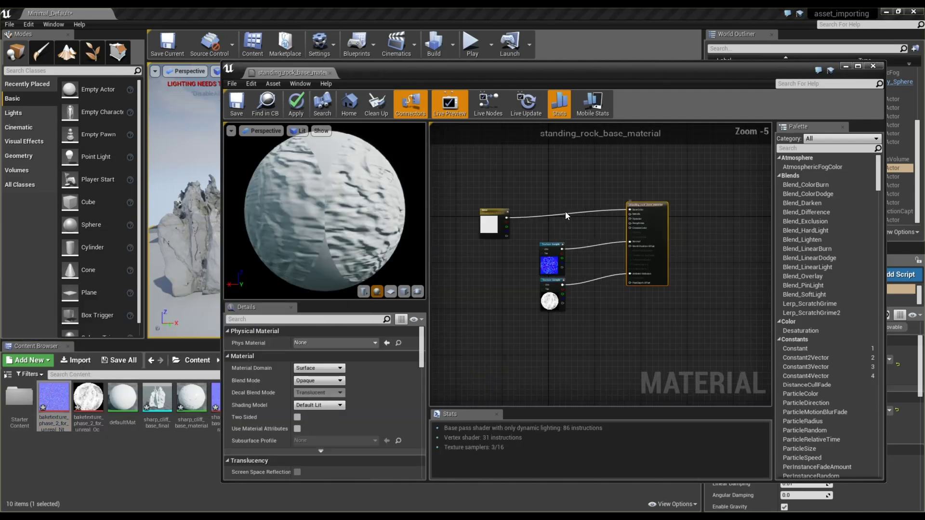
Promote the material's Specular and Roughness inputs to parameters and move the Roughness node clear of the material node
{"action": "scroll", "coordinate": [566, 212], "scroll_direction": "up", "scroll_amount": 5}
{"action": "left_click", "coordinate": [632, 242]}
{"action": "right_click", "coordinate": [713, 233]}
{"action": "left_click", "coordinate": [724, 246]}
{"action": "right_click", "coordinate": [713, 246]}
{"action": "left_click", "coordinate": [724, 259]}
{"action": "left_click_drag", "start_coordinate": [667, 205], "coordinate": [558, 246]}
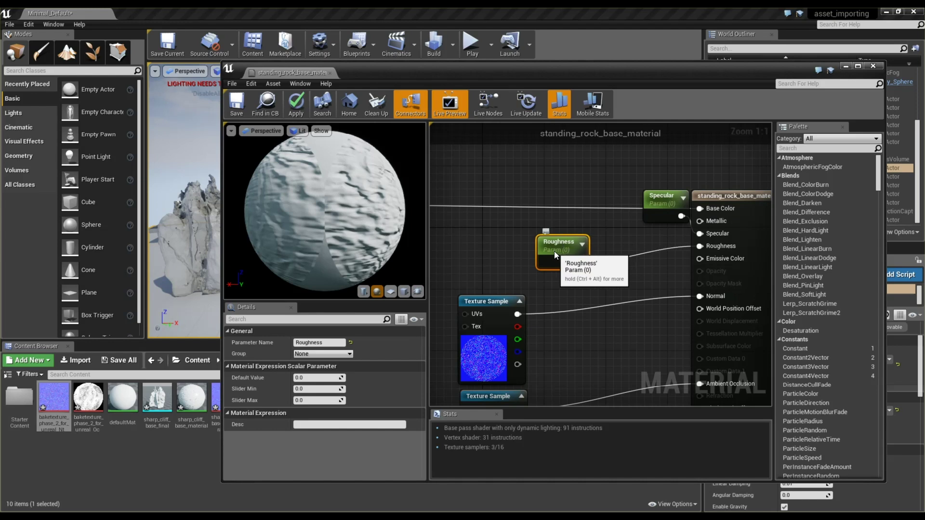
Set the Roughness parameter's default value to 0.3 and the Specular parameter's to 1, and save the material
{"action": "left_click", "coordinate": [313, 378]}
{"action": "type", "text": "0.3"}
{"action": "key", "text": "Return"}
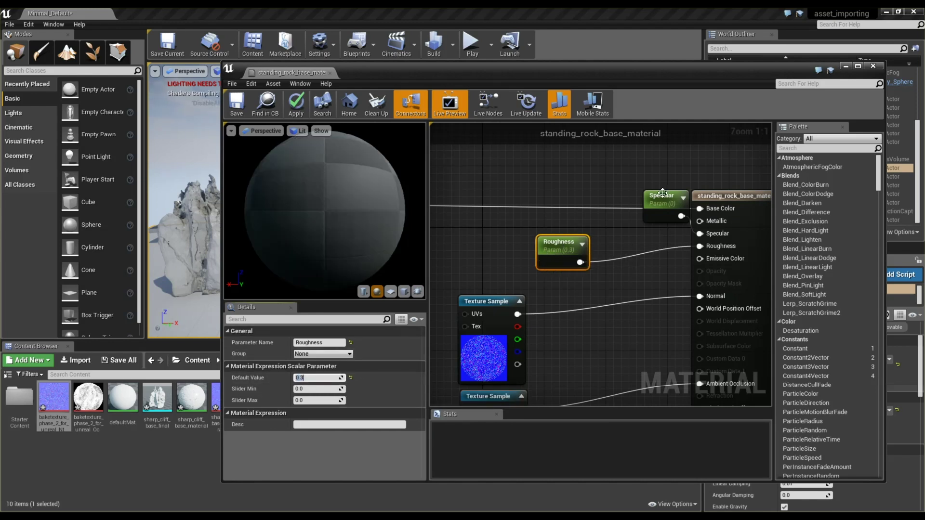
{"action": "left_click", "coordinate": [663, 198]}
{"action": "left_click", "coordinate": [302, 379]}
{"action": "type", "text": "1"}
{"action": "key", "text": "Return"}
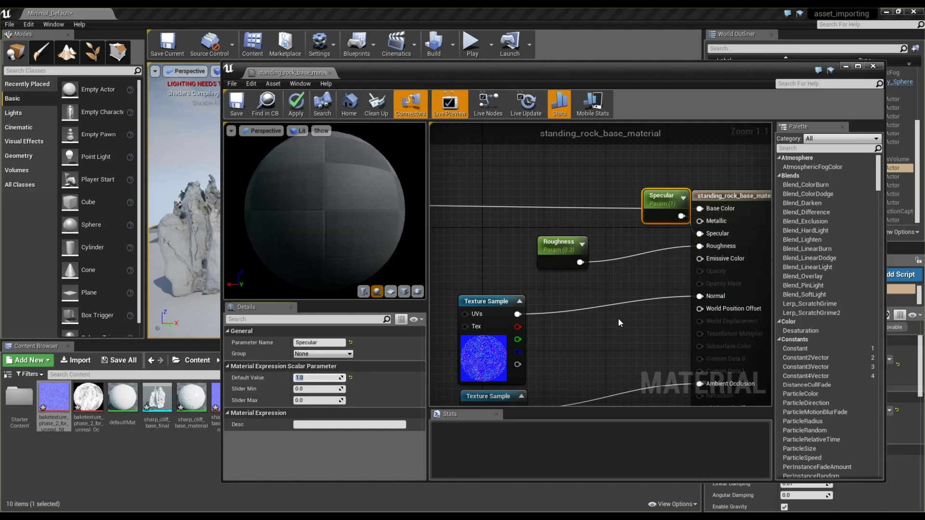
{"action": "left_click", "coordinate": [543, 336]}
{"action": "left_click", "coordinate": [238, 107]}
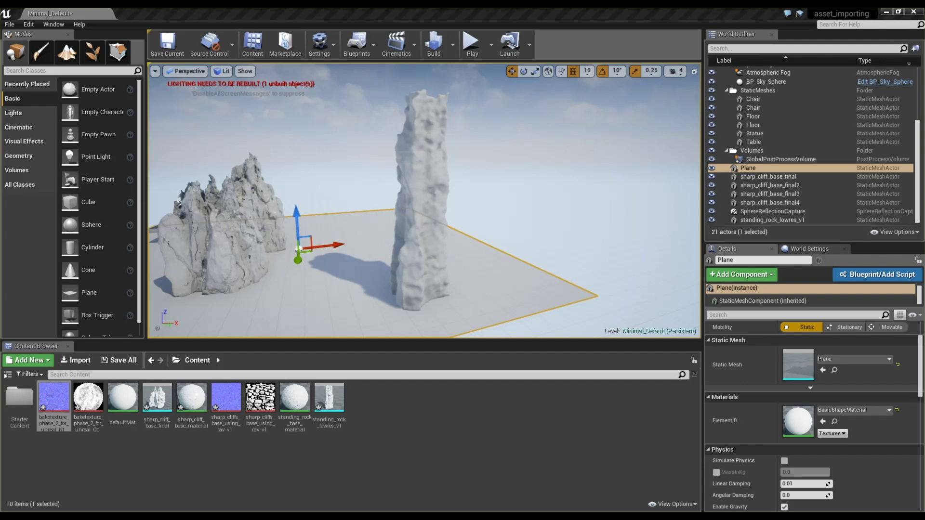
{"action": "left_click", "coordinate": [848, 410]}
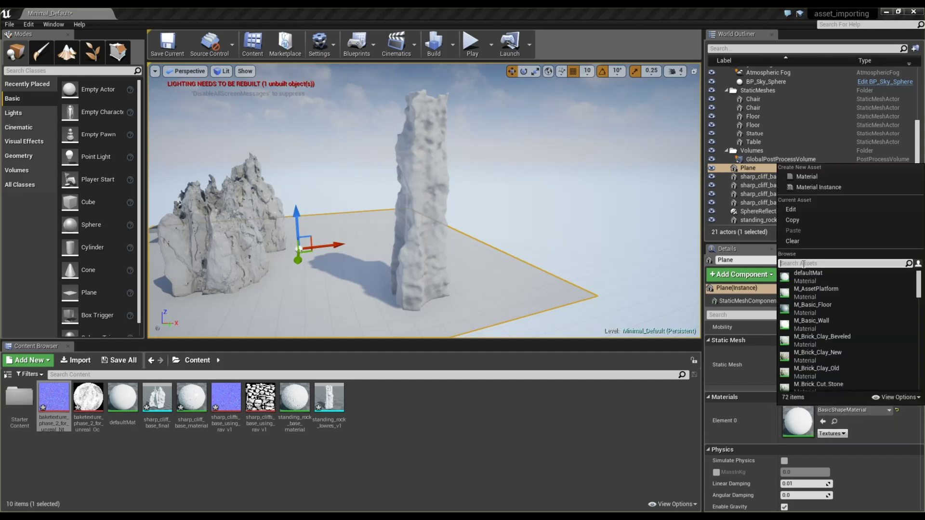
{"action": "type", "text": "base"}
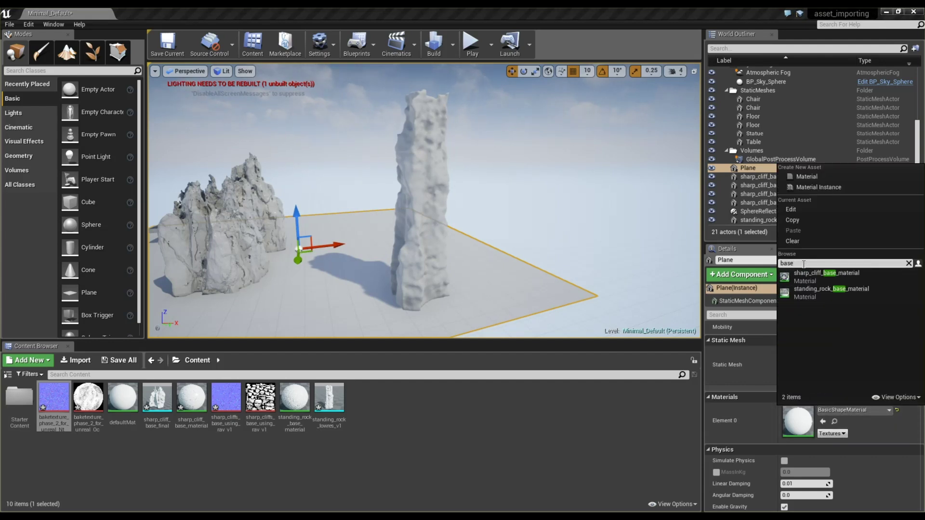
{"action": "key", "text": "BackSpace"}
{"action": "type", "text": "standing"}
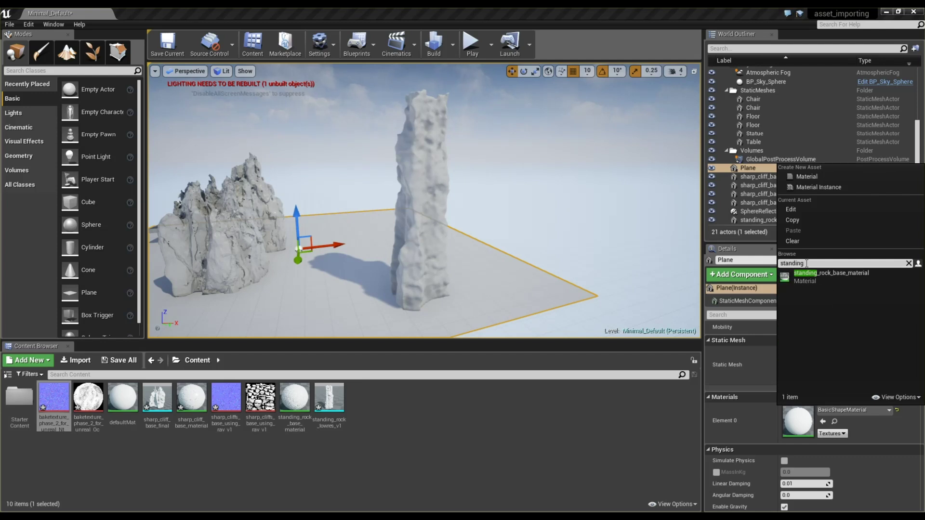
{"action": "left_click", "coordinate": [831, 273]}
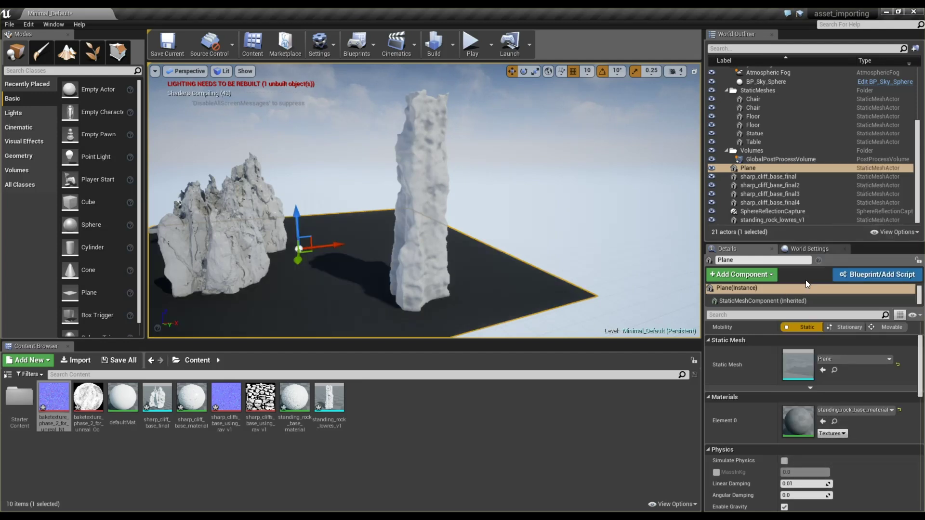
{"action": "key", "text": "ctrl+z"}
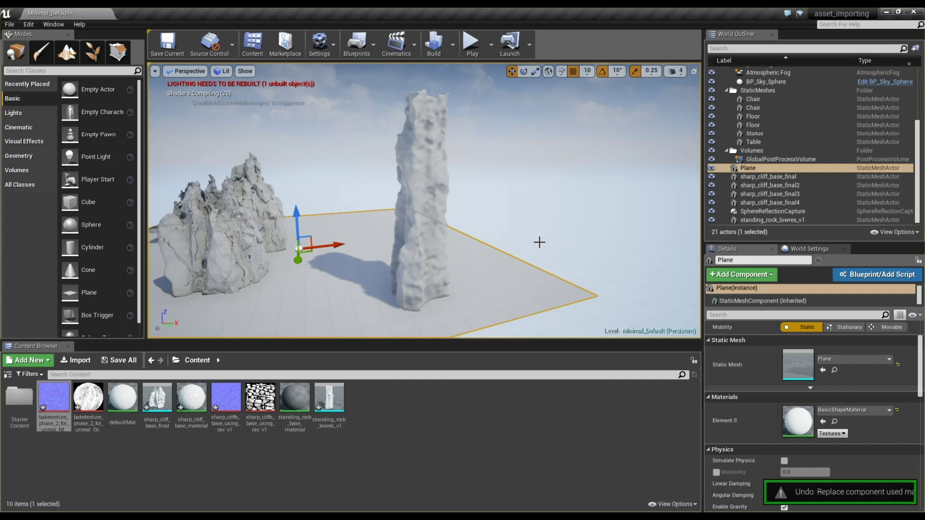
Assign standing_rock_base_material to the standing rock in the level and inspect its surface from close up
{"action": "left_click", "coordinate": [394, 174]}
{"action": "left_click", "coordinate": [414, 166]}
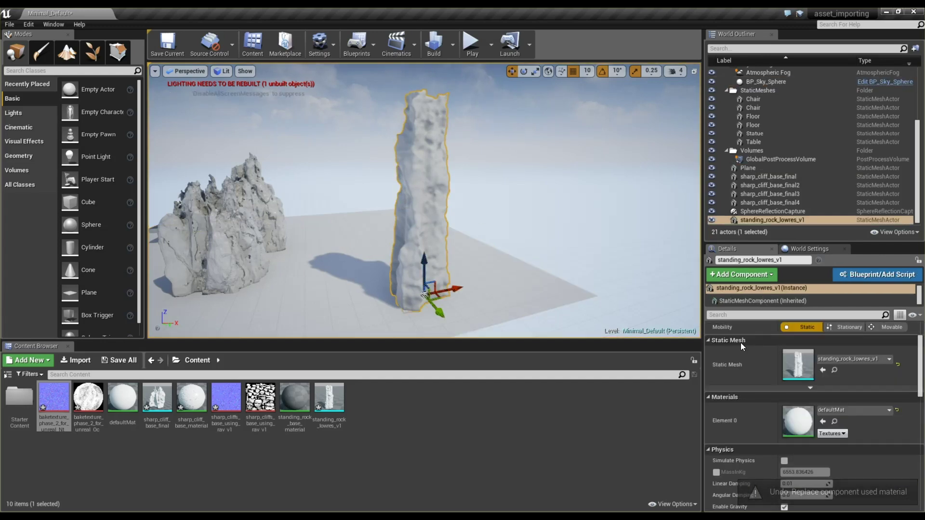
{"action": "left_click", "coordinate": [835, 409]}
{"action": "type", "text": "standing"}
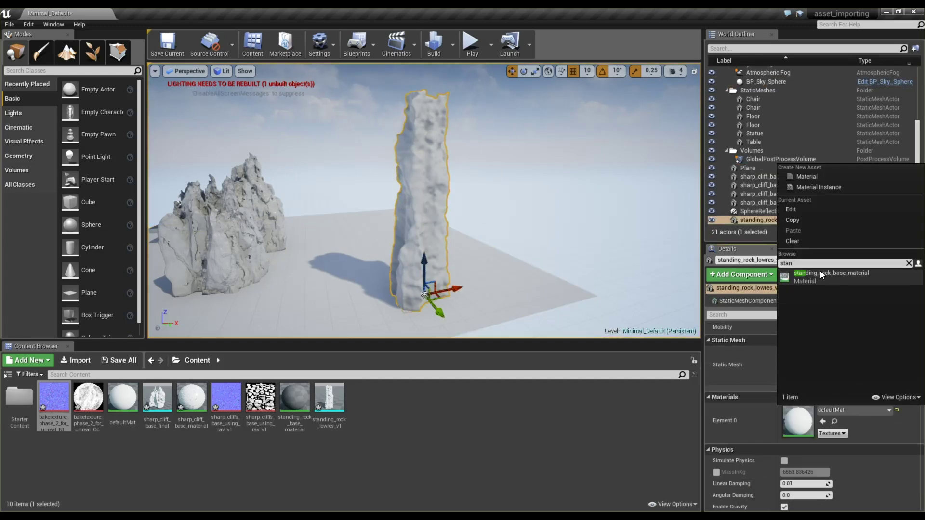
{"action": "left_click", "coordinate": [829, 276]}
{"action": "scroll", "coordinate": [483, 207], "scroll_direction": "up", "scroll_amount": 10}
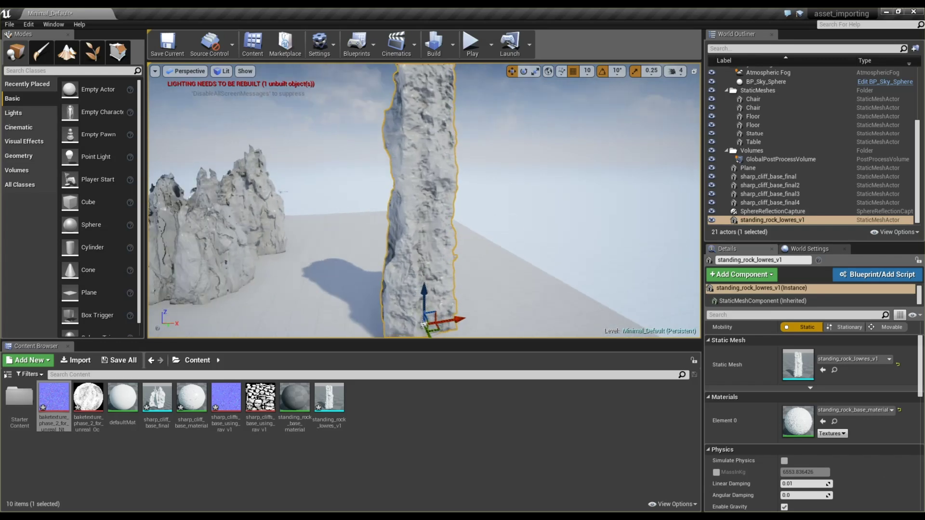
{"action": "key", "text": "f"}
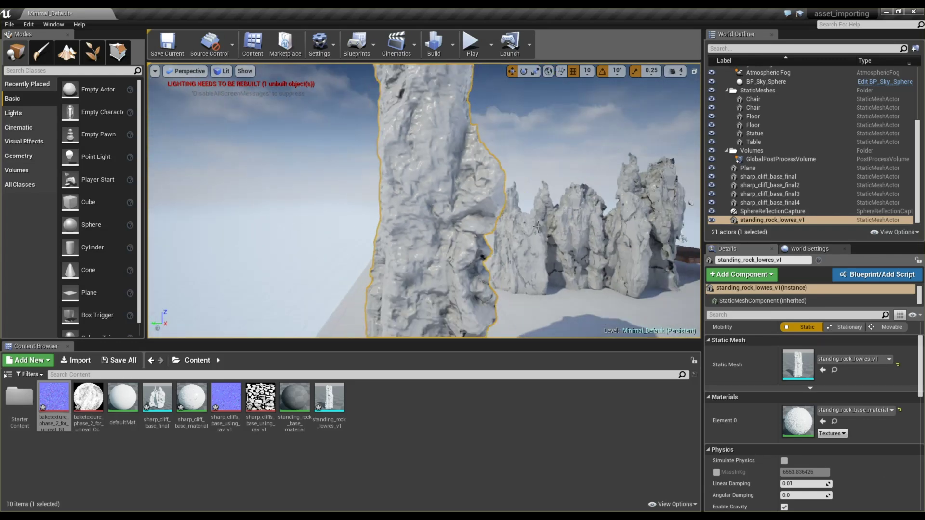
{"action": "left_click_drag", "start_coordinate": [523, 226], "coordinate": [452, 241], "text": "alt"}
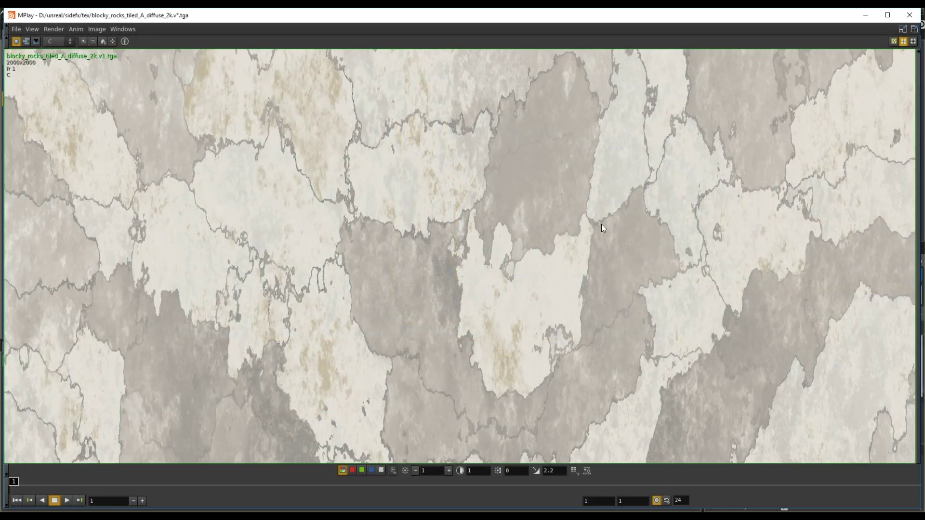
Examine the whole blocky_rocks_tiled_A_diffuse_2k.v1.tga texture in MPlay
{"action": "scroll", "coordinate": [424, 292], "scroll_direction": "down", "scroll_amount": 5}
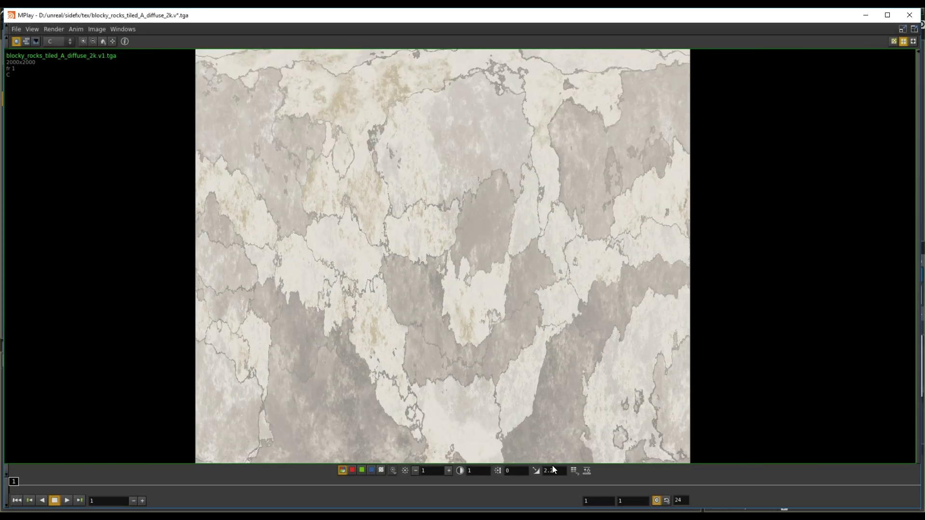
{"action": "type", "text": "1"}
{"action": "scroll", "coordinate": [406, 138], "scroll_direction": "down", "scroll_amount": 3}
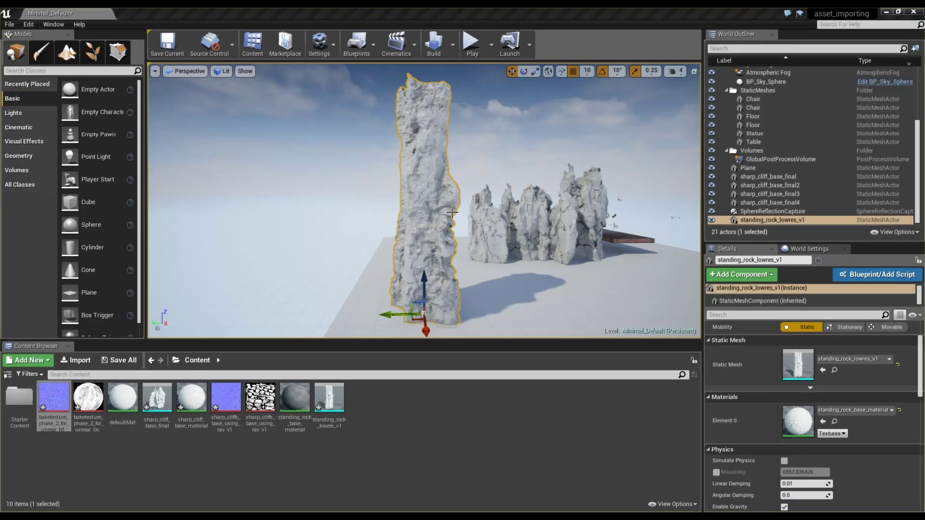
Switch to Unreal and import blocky_rocks_tiled_A_diffuse_2k.v1.tga from D:\unreal\sidefx\tex into the Content folder
{"action": "right_click_drag", "start_coordinate": [442, 216], "coordinate": [405, 192], "text": "alt"}
{"action": "left_click_drag", "start_coordinate": [405, 193], "coordinate": [532, 165], "text": "alt"}
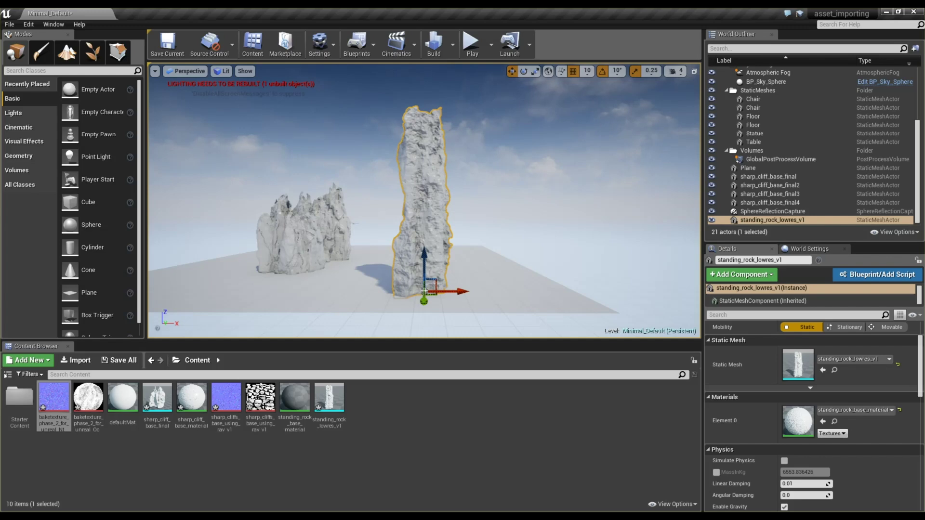
{"action": "left_click", "coordinate": [421, 445]}
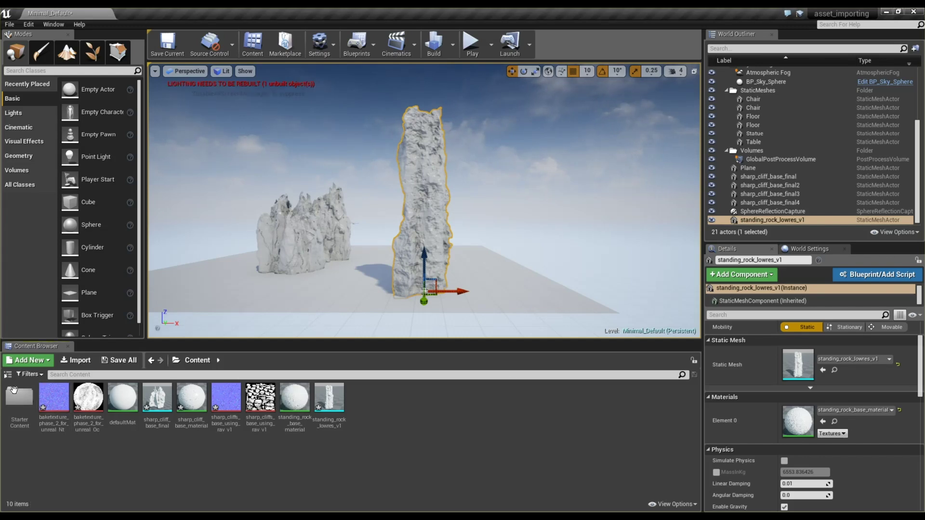
{"action": "left_click", "coordinate": [74, 360]}
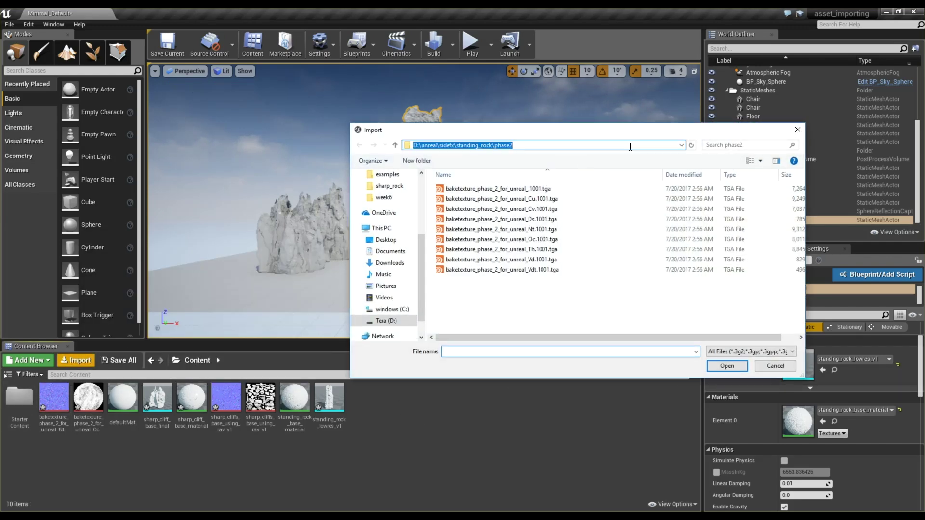
{"action": "left_click", "coordinate": [629, 147]}
{"action": "type", "text": "D:\\unreal\\sidefx\\tex"}
{"action": "key", "text": "Return"}
{"action": "left_click", "coordinate": [497, 199]}
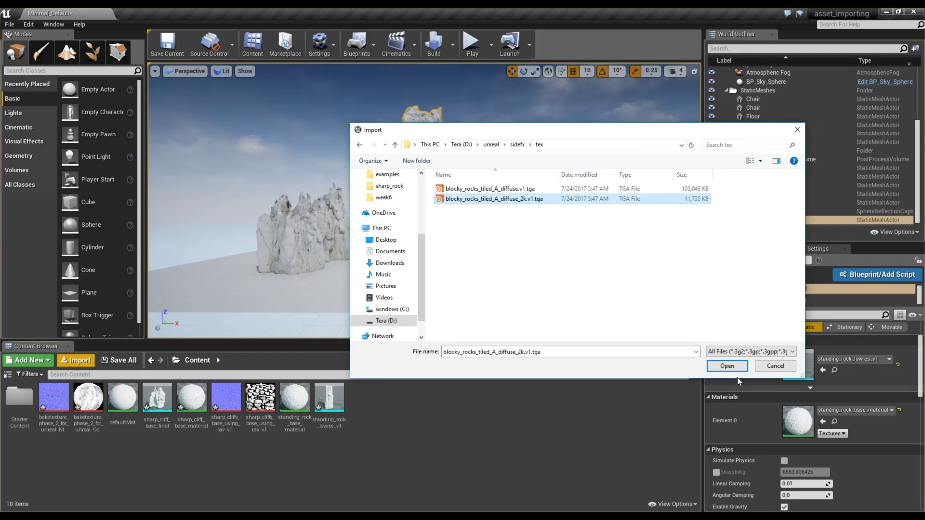
{"action": "left_click", "coordinate": [727, 367]}
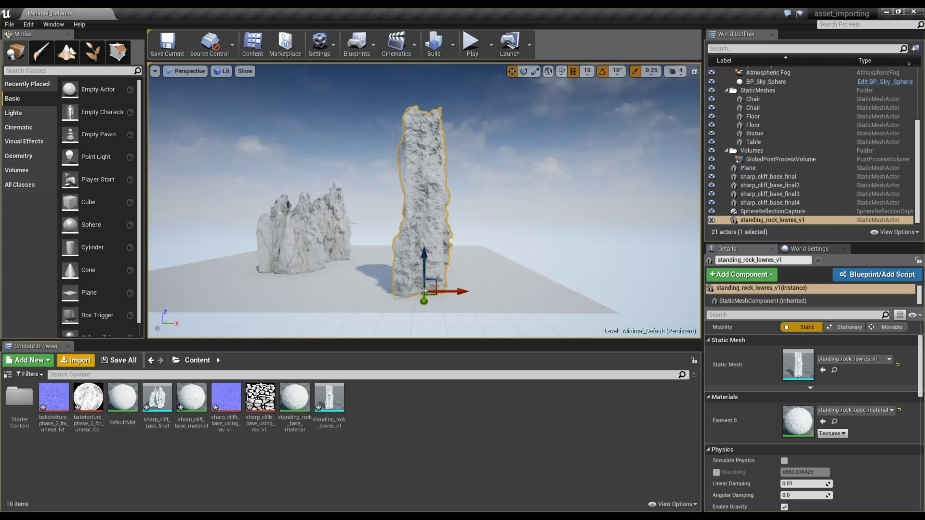
Add the blocky_rocks_tiled_A_diffuse_2k texture to standing_rock_base_material, wired to Base Color, and save the material
{"action": "left_click_drag", "start_coordinate": [924, 54], "coordinate": [441, 109]}
{"action": "scroll", "coordinate": [522, 254], "scroll_direction": "down", "scroll_amount": 2}
{"action": "left_click_drag", "start_coordinate": [577, 234], "coordinate": [401, 279]}
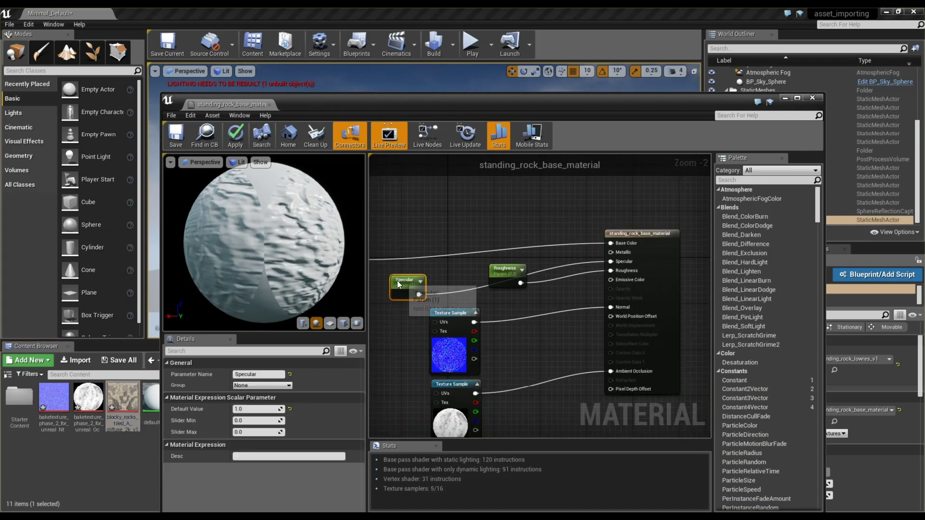
{"action": "scroll", "coordinate": [532, 265], "scroll_direction": "down", "scroll_amount": 3}
{"action": "scroll", "coordinate": [440, 262], "scroll_direction": "up", "scroll_amount": 2}
{"action": "left_click_drag", "start_coordinate": [427, 244], "coordinate": [427, 217]}
{"action": "left_click_drag", "start_coordinate": [123, 399], "coordinate": [675, 244]}
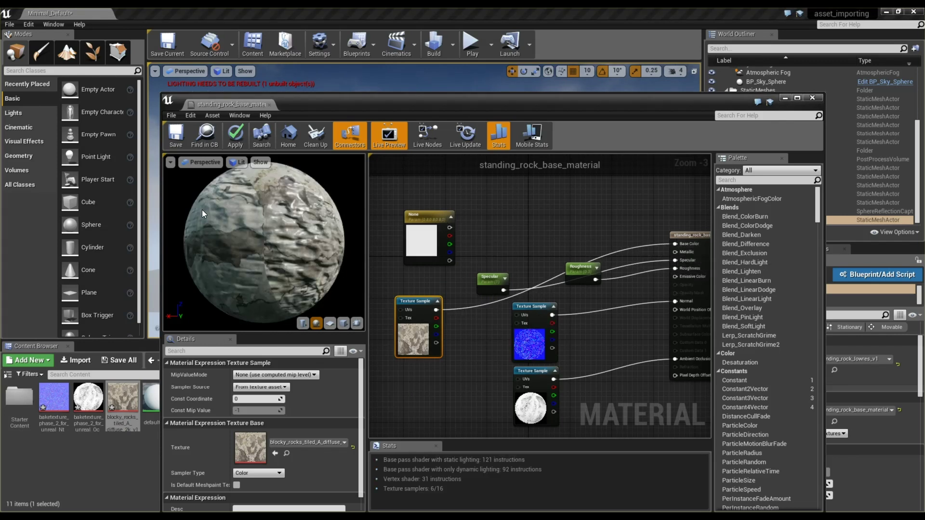
{"action": "left_click", "coordinate": [176, 134]}
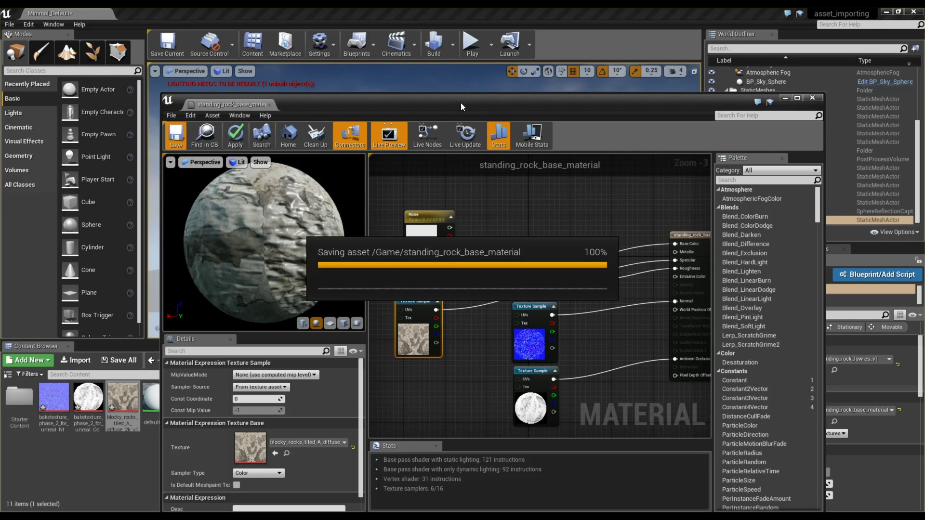
Inspect the diffuse texture on the standing rock in the level from several sides and from close up
{"action": "left_click_drag", "start_coordinate": [443, 100], "coordinate": [924, 129]}
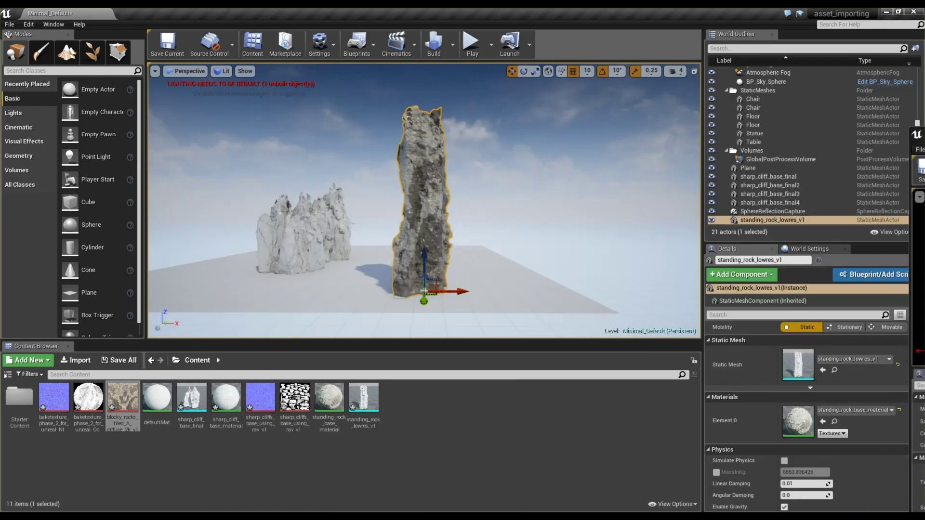
{"action": "left_click", "coordinate": [489, 234]}
{"action": "scroll", "coordinate": [488, 234], "scroll_direction": "up", "scroll_amount": 3}
{"action": "left_click_drag", "start_coordinate": [489, 234], "coordinate": [338, 234], "text": "alt"}
{"action": "scroll", "coordinate": [572, 246], "scroll_direction": "up", "scroll_amount": 8}
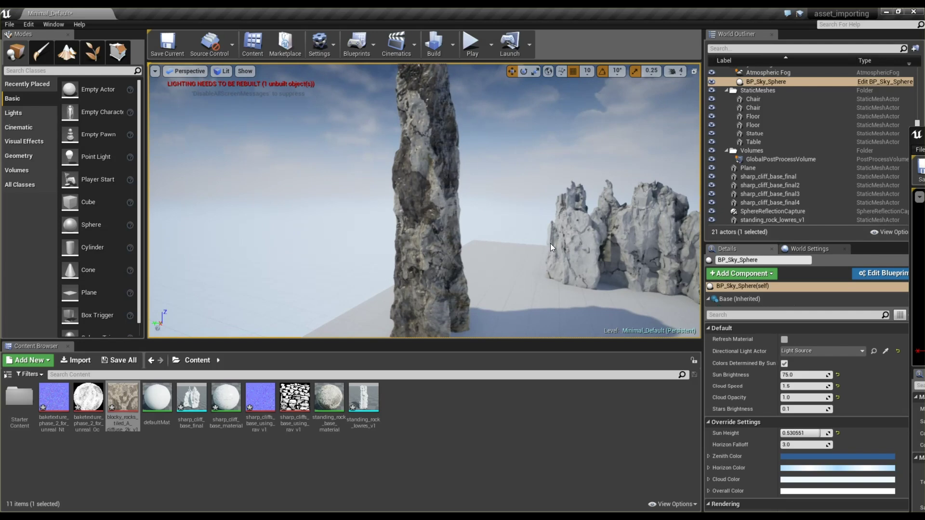
{"action": "left_click_drag", "start_coordinate": [572, 246], "coordinate": [275, 206], "text": "alt"}
{"action": "left_click_drag", "start_coordinate": [368, 206], "coordinate": [399, 214], "text": "alt"}
{"action": "scroll", "coordinate": [398, 213], "scroll_direction": "up", "scroll_amount": 4}
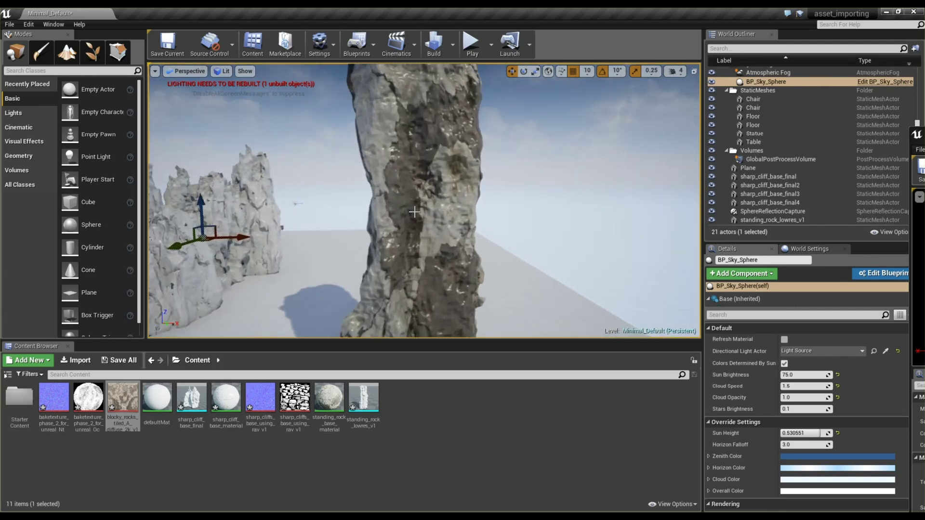
Return to the standing_rock_base_material graph and add a WorldAlignedTexture node
{"action": "left_click_drag", "start_coordinate": [924, 133], "coordinate": [367, 71]}
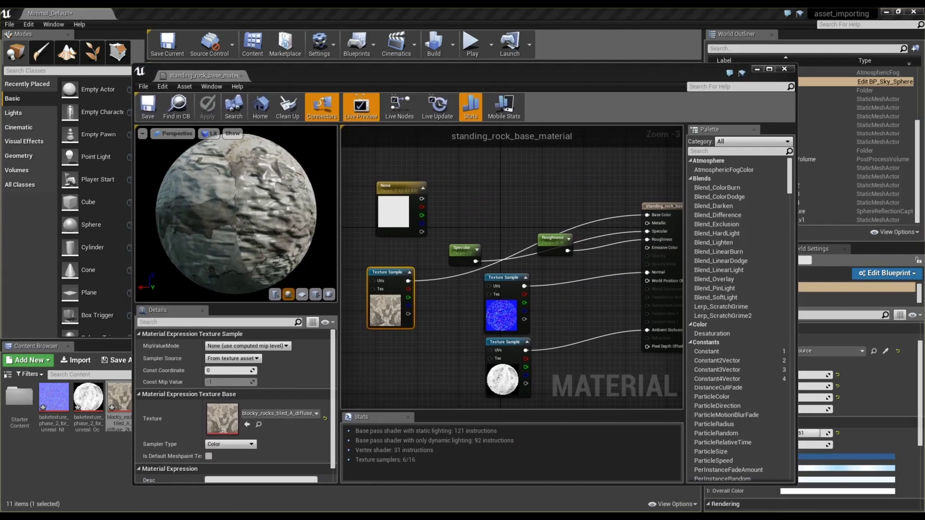
{"action": "left_click", "coordinate": [496, 201]}
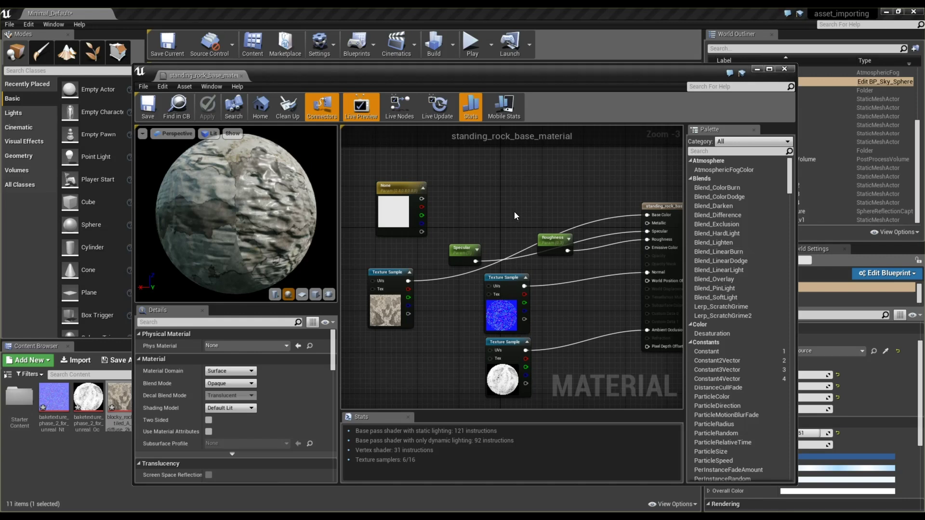
{"action": "right_click", "coordinate": [502, 185]}
{"action": "type", "text": "world"}
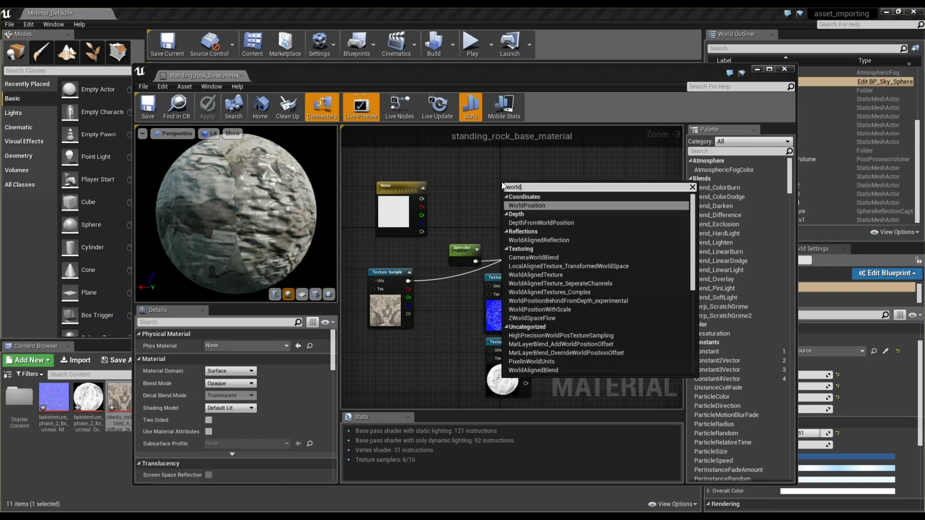
{"action": "type", "text": "alig"}
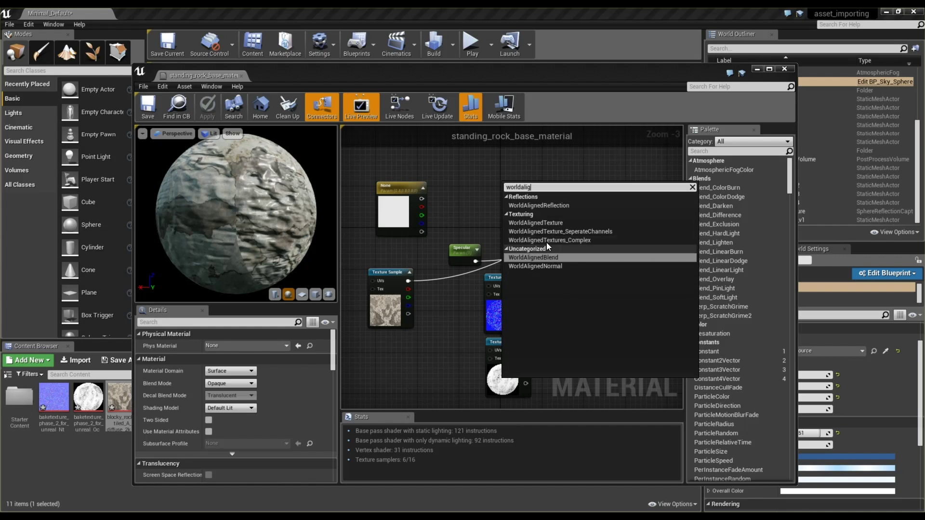
{"action": "left_click", "coordinate": [540, 223]}
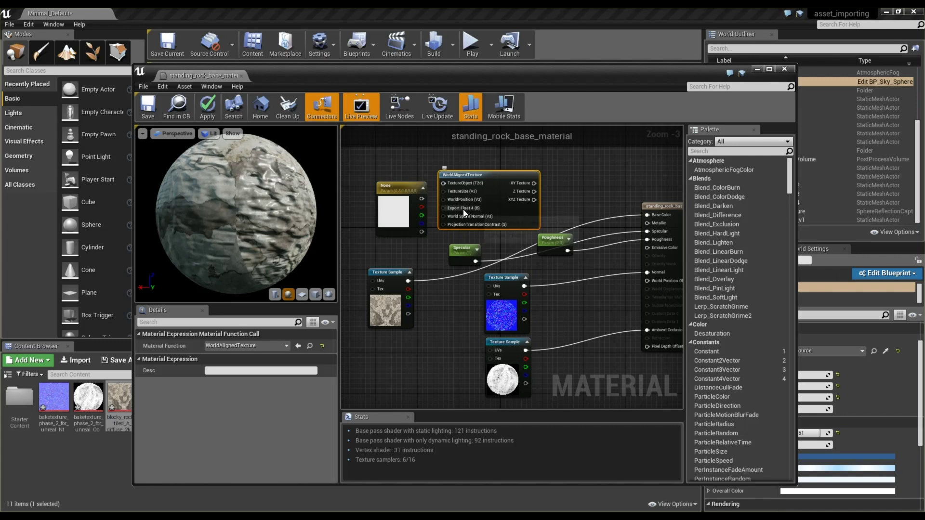
Move the None color parameter and the blocky rocks Texture Sample away from the WorldAlignedTexture node
{"action": "left_click_drag", "start_coordinate": [392, 189], "coordinate": [354, 163]}
{"action": "scroll", "coordinate": [388, 267], "scroll_direction": "down", "scroll_amount": 1}
{"action": "left_click", "coordinate": [389, 265]}
{"action": "left_click_drag", "start_coordinate": [389, 265], "coordinate": [375, 274]}
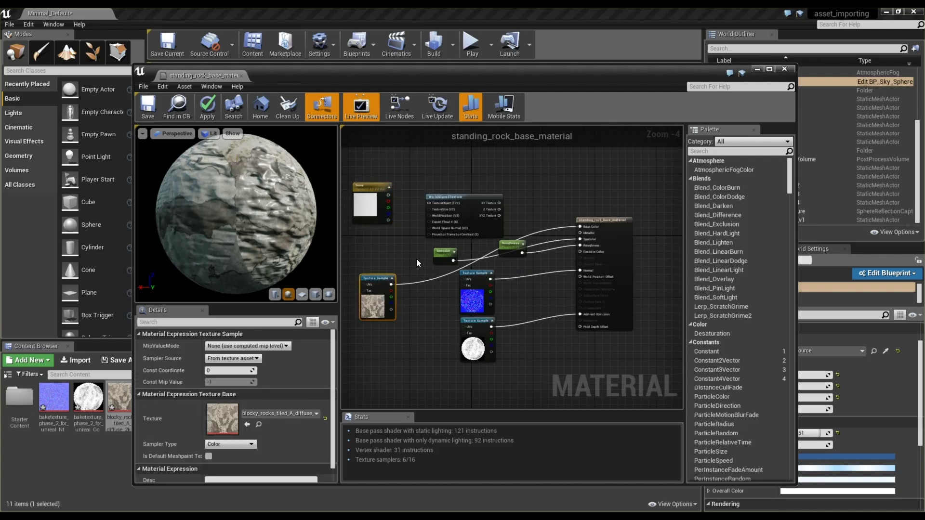
{"action": "left_click", "coordinate": [389, 255]}
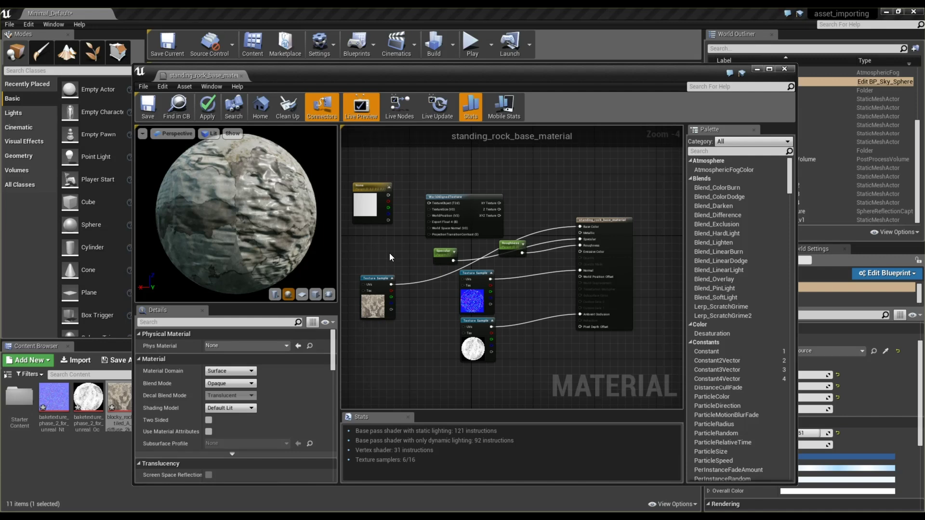
Convert the blocky rocks Texture Sample node to a Texture Object
{"action": "left_click", "coordinate": [364, 308]}
{"action": "scroll", "coordinate": [363, 310], "scroll_direction": "up", "scroll_amount": 2}
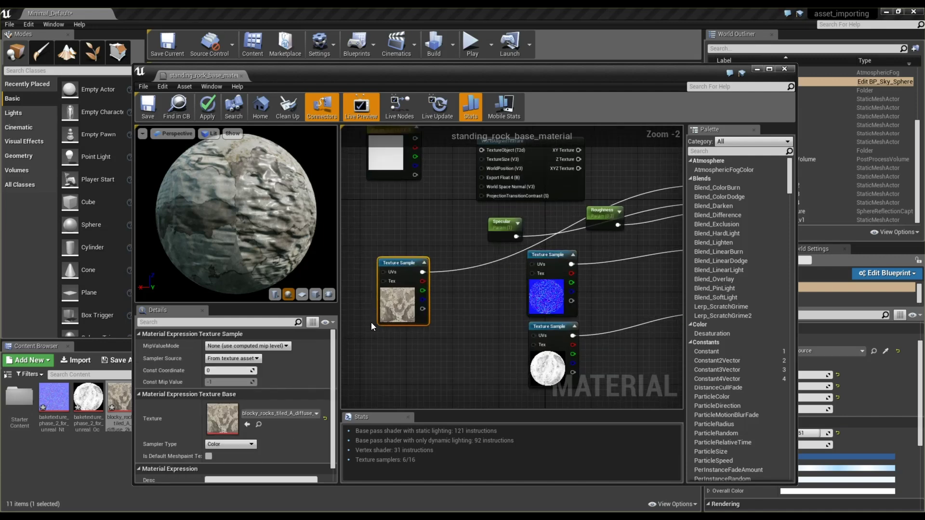
{"action": "right_click", "coordinate": [389, 301]}
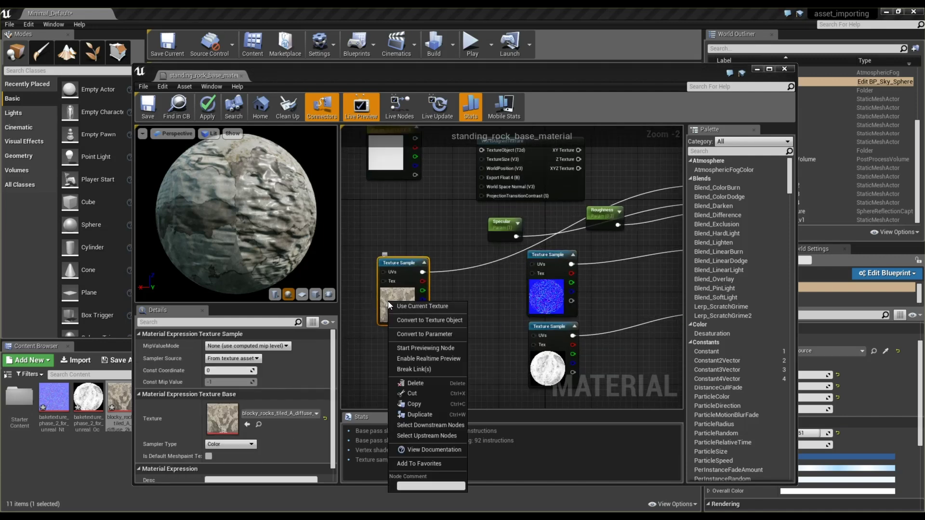
{"action": "left_click", "coordinate": [412, 322]}
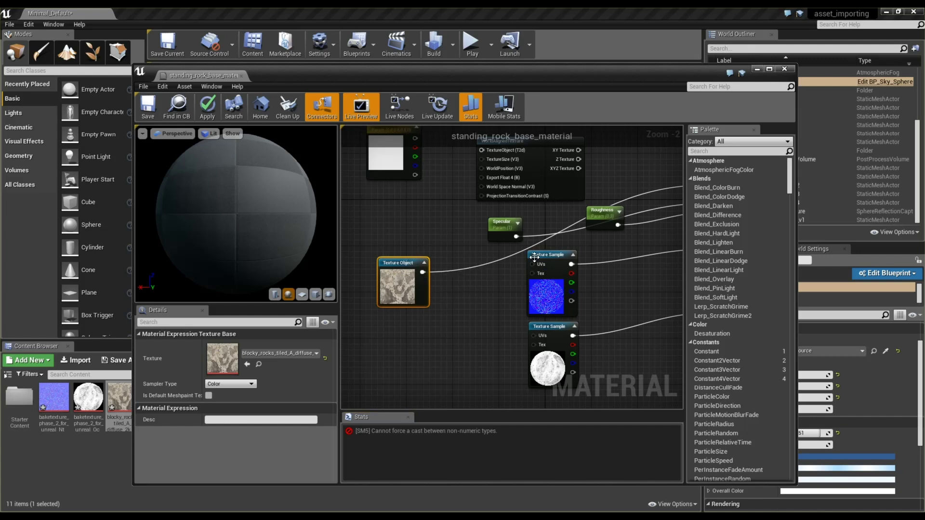
Move the normal and occlusion texture nodes lower and wire the Texture Object into WorldAlignedTexture's TextureObject input
{"action": "scroll", "coordinate": [520, 306], "scroll_direction": "down", "scroll_amount": 2}
{"action": "left_click_drag", "start_coordinate": [488, 354], "coordinate": [505, 295]}
{"action": "left_click", "coordinate": [459, 274]}
{"action": "scroll", "coordinate": [468, 265], "scroll_direction": "up", "scroll_amount": 2}
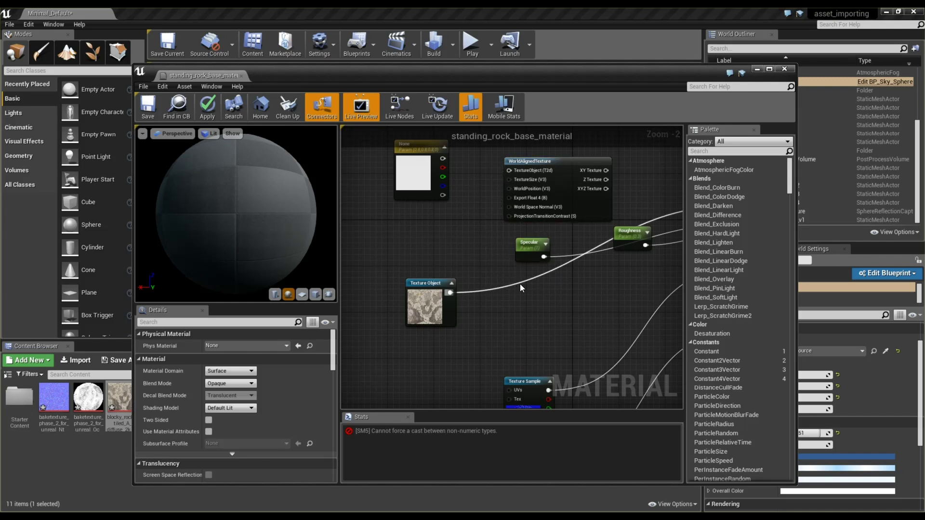
{"action": "left_click_drag", "start_coordinate": [450, 293], "coordinate": [509, 170]}
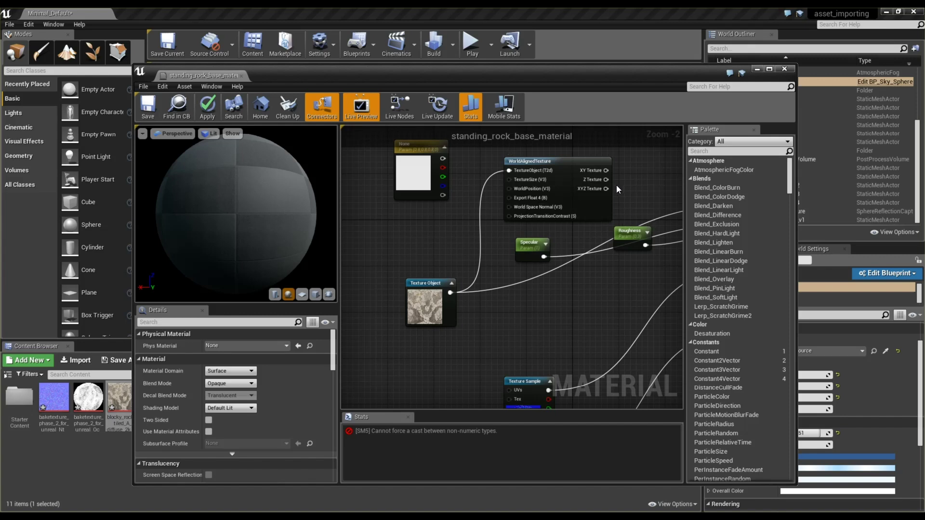
Connect the WorldAlignedTexture node's XYZ Texture output to the material's Base Color
{"action": "scroll", "coordinate": [427, 192], "scroll_direction": "down", "scroll_amount": 3}
{"action": "scroll", "coordinate": [598, 199], "scroll_direction": "up", "scroll_amount": 4}
{"action": "left_click_drag", "start_coordinate": [431, 182], "coordinate": [592, 201]}
{"action": "scroll", "coordinate": [533, 198], "scroll_direction": "down", "scroll_amount": 4}
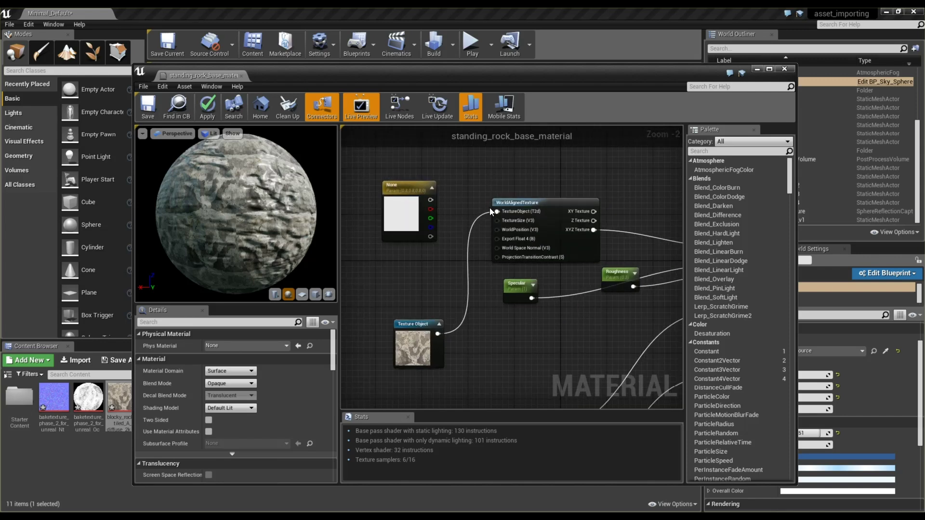
Promote the WorldAlignedTexture node's TextureSize input to a parameter
{"action": "scroll", "coordinate": [507, 221], "scroll_direction": "up", "scroll_amount": 1}
{"action": "left_click", "coordinate": [522, 221]}
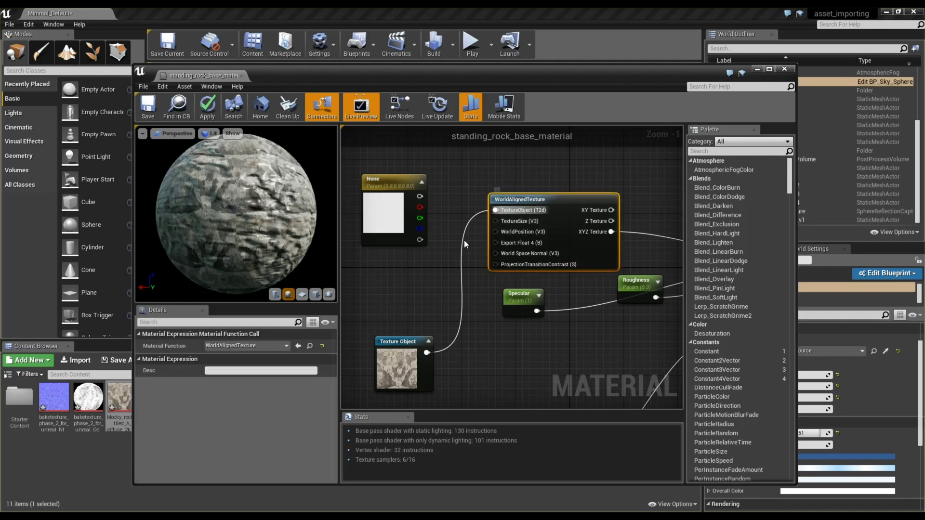
{"action": "scroll", "coordinate": [555, 248], "scroll_direction": "down", "scroll_amount": 2}
{"action": "scroll", "coordinate": [497, 244], "scroll_direction": "up", "scroll_amount": 2}
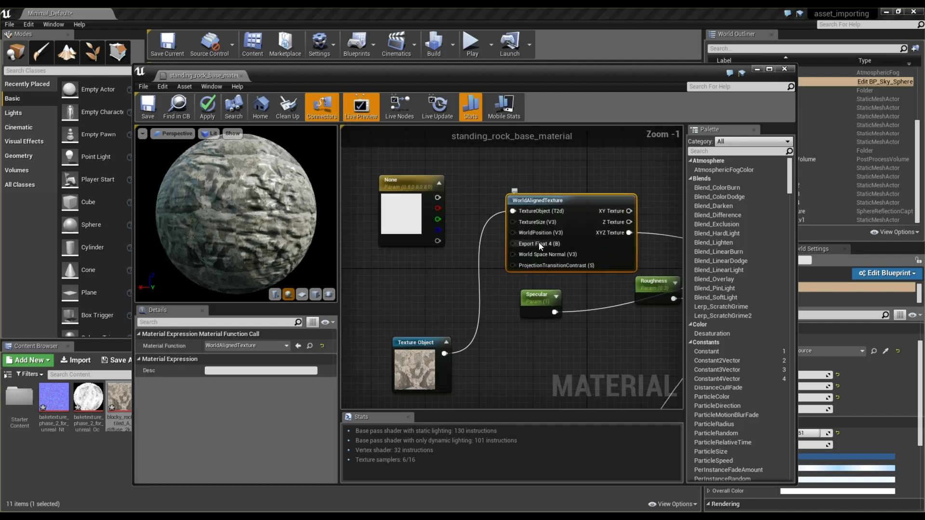
{"action": "right_click", "coordinate": [515, 223]}
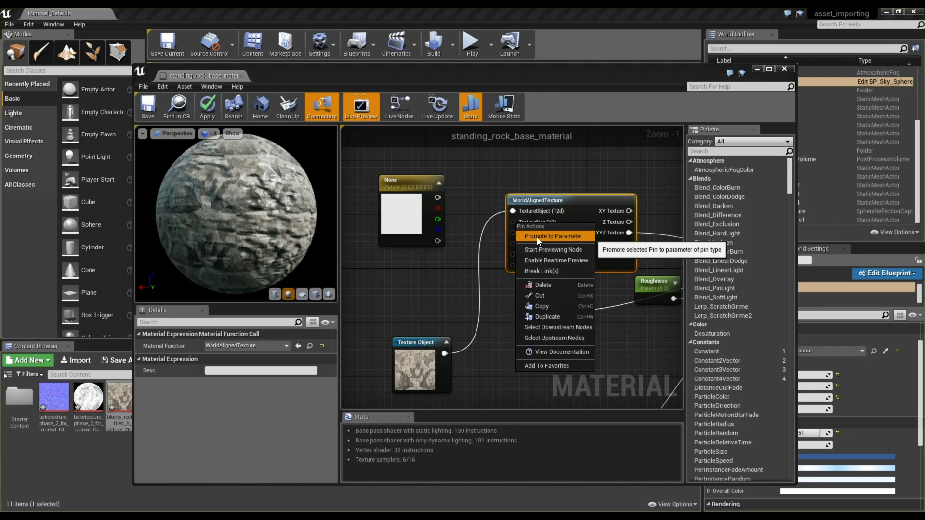
{"action": "left_click", "coordinate": [537, 238]}
Delete the unused None color parameter node from the graph
{"action": "scroll", "coordinate": [472, 246], "scroll_direction": "down", "scroll_amount": 1}
{"action": "left_click", "coordinate": [405, 212]}
{"action": "key", "text": "Delete"}
{"action": "left_click", "coordinate": [381, 279]}
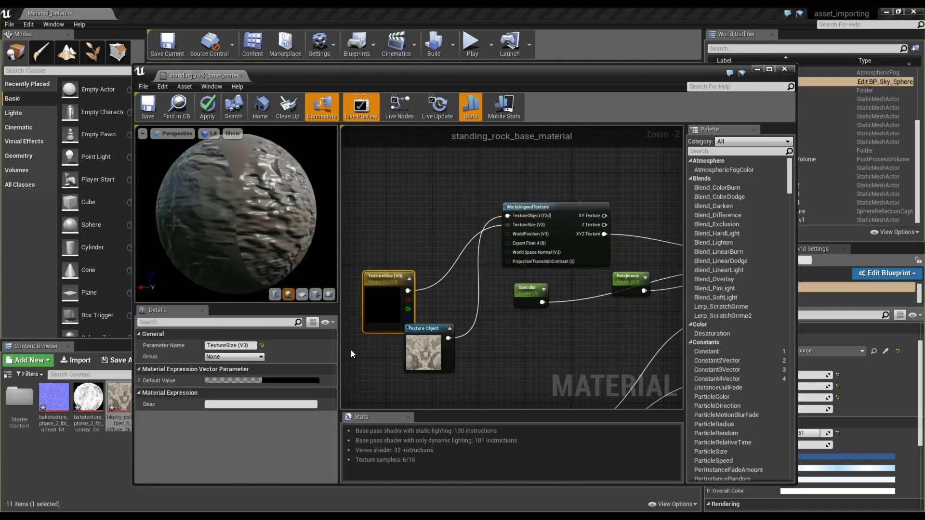
{"action": "double_click", "coordinate": [376, 310]}
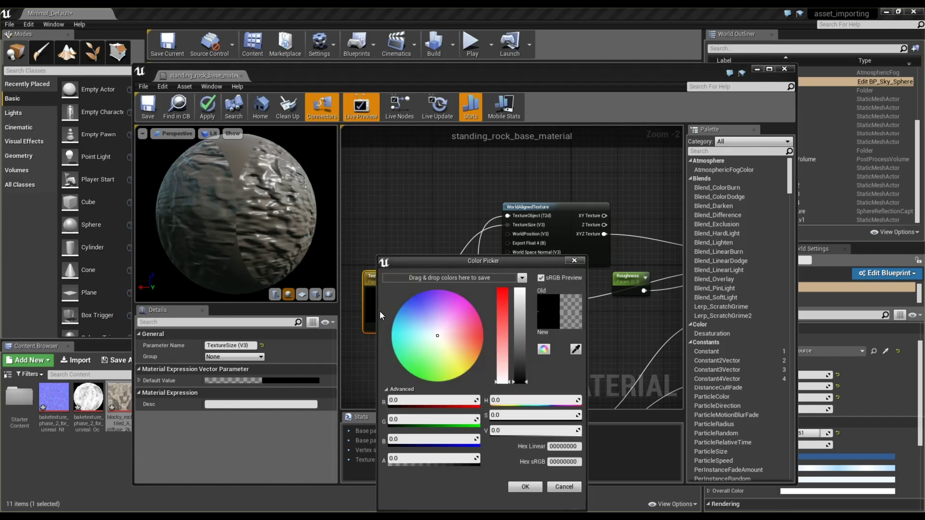
{"action": "left_click", "coordinate": [561, 487]}
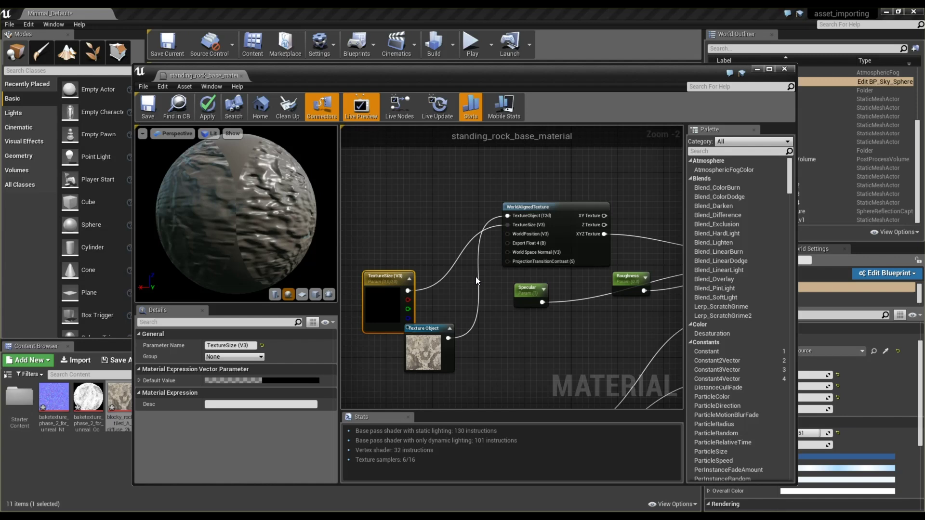
Move the Texture Object node up beside WorldAlignedTexture and delete the TextureSize parameter node
{"action": "left_click_drag", "start_coordinate": [423, 348], "coordinate": [395, 203]}
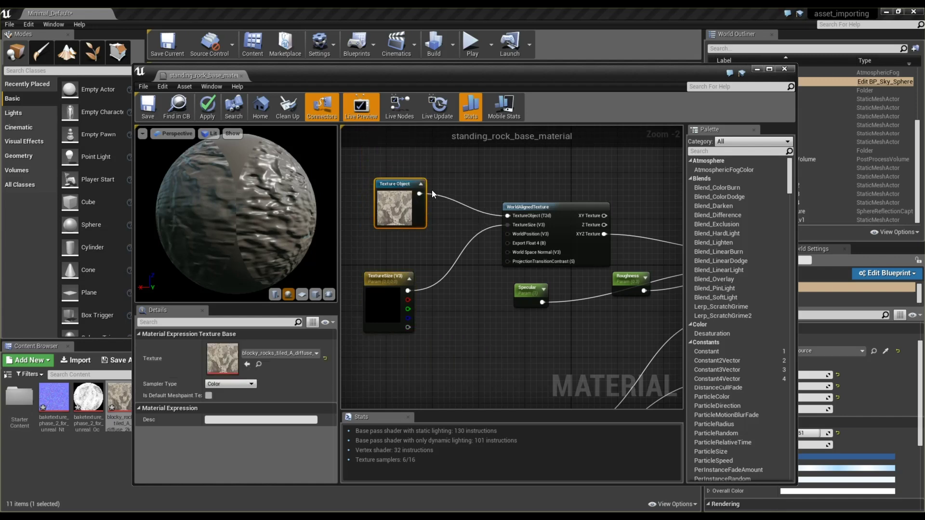
{"action": "left_click", "coordinate": [386, 279]}
{"action": "key", "text": "Delete"}
{"action": "right_click", "coordinate": [516, 225]}
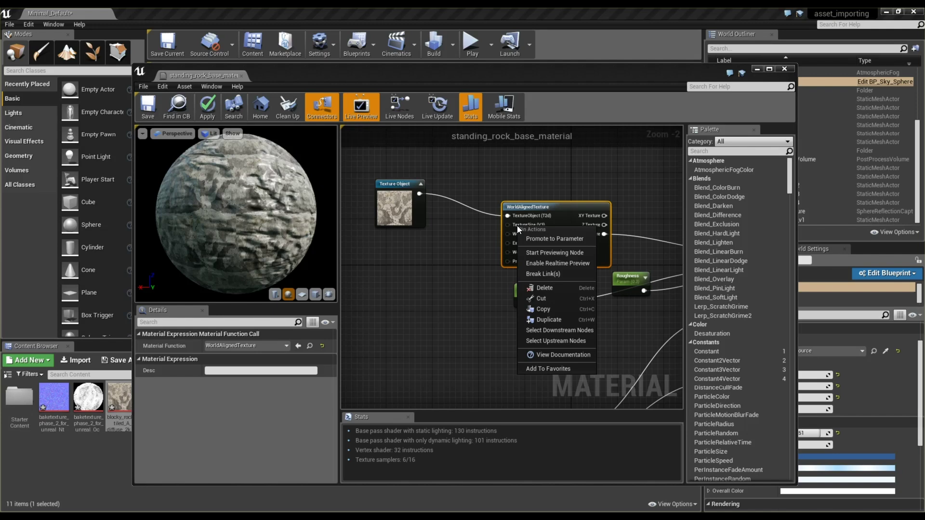
{"action": "left_click", "coordinate": [448, 265]}
{"action": "left_click", "coordinate": [541, 237]}
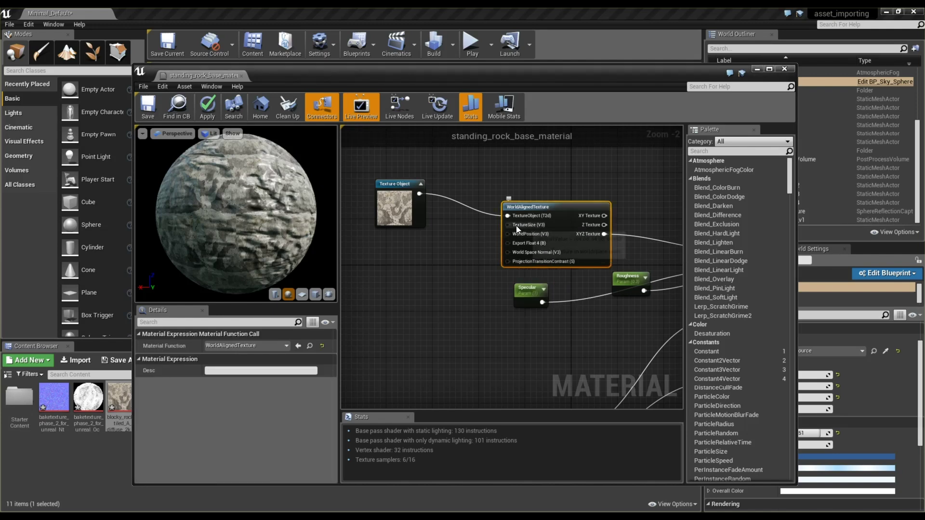
{"action": "left_click", "coordinate": [464, 253]}
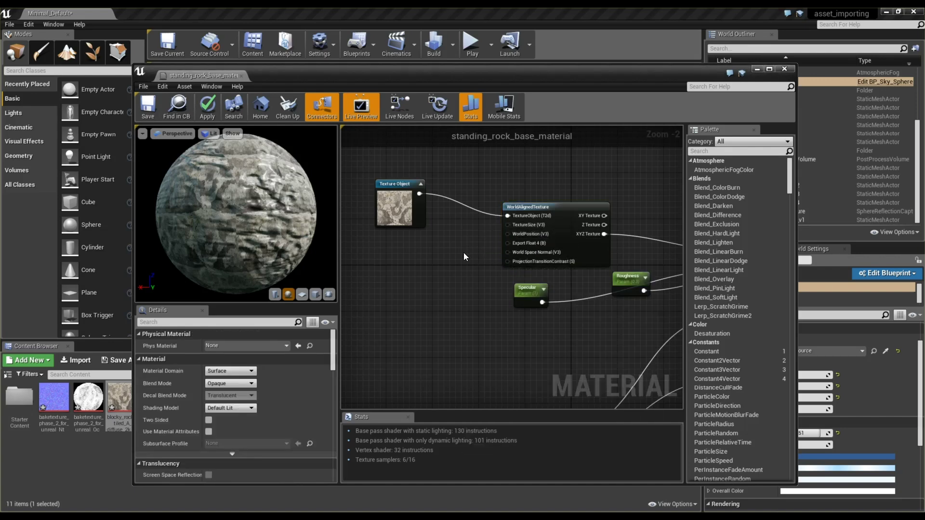
{"action": "right_click", "coordinate": [442, 261]}
{"action": "type", "text": "scaklar"}
{"action": "key", "text": "Down"}
{"action": "type", "text": "scalar"}
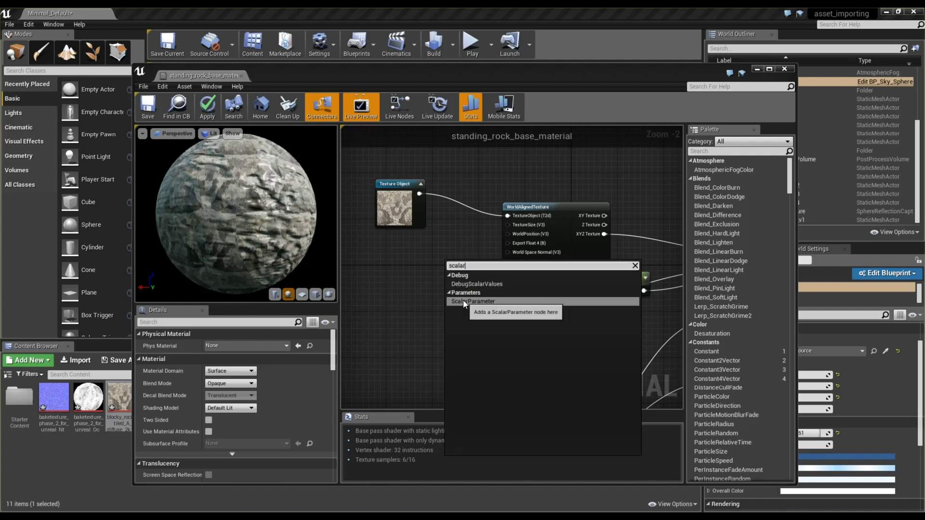
{"action": "left_click", "coordinate": [464, 302]}
{"action": "left_click_drag", "start_coordinate": [433, 296], "coordinate": [509, 225]}
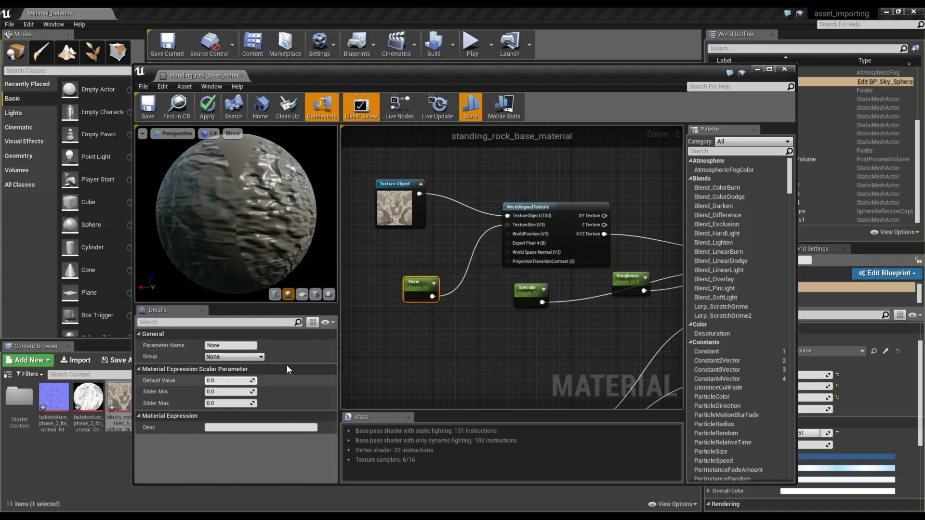
{"action": "key", "text": "Delete"}
Add a ScalarParameter node connected to WorldAlignedTexture's TextureSize input and set its default value to 100
{"action": "right_click", "coordinate": [407, 272]}
{"action": "type", "text": "scalar"}
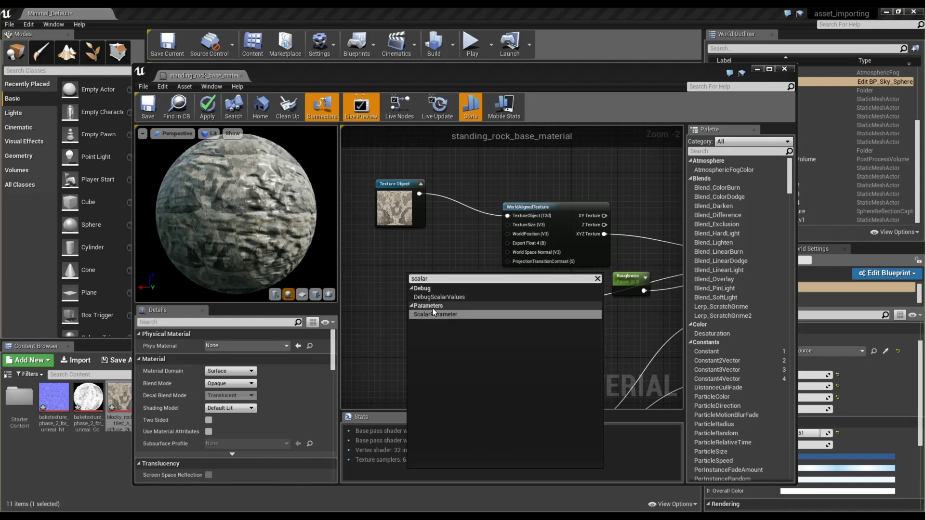
{"action": "left_click", "coordinate": [433, 313]}
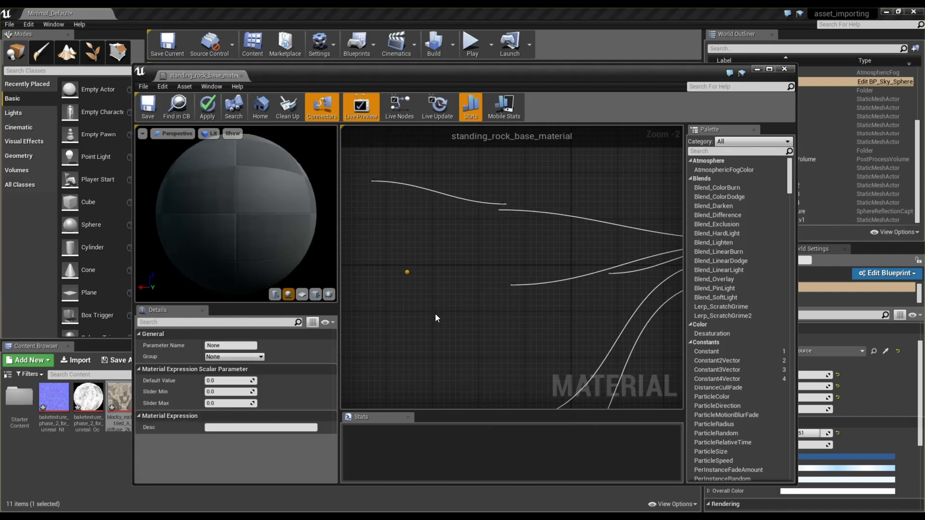
{"action": "right_click", "coordinate": [450, 256]}
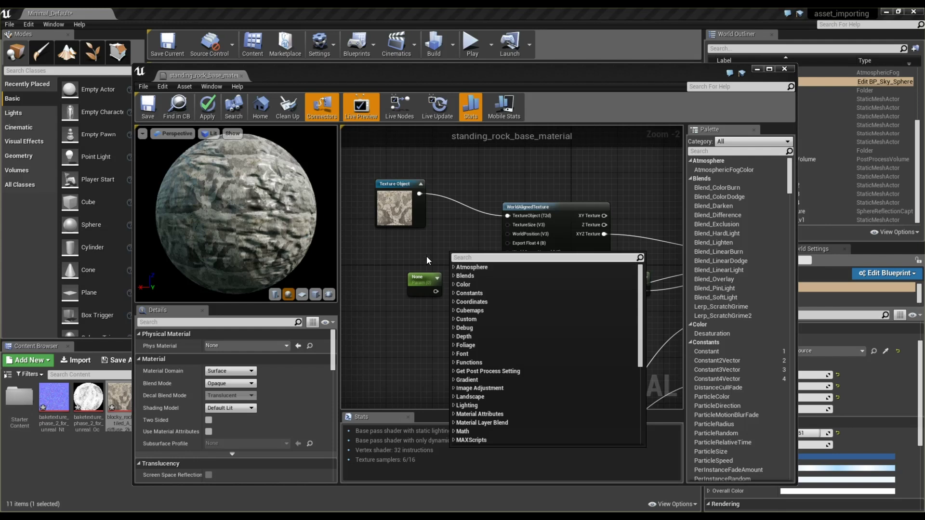
{"action": "left_click", "coordinate": [444, 271]}
{"action": "left_click_drag", "start_coordinate": [437, 291], "coordinate": [516, 224]}
{"action": "left_click", "coordinate": [421, 280]}
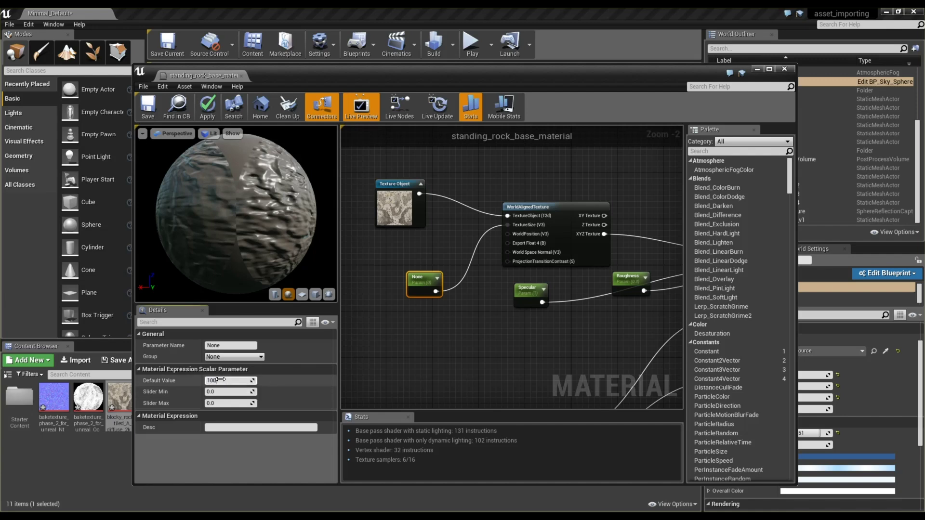
{"action": "key", "text": "Return"}
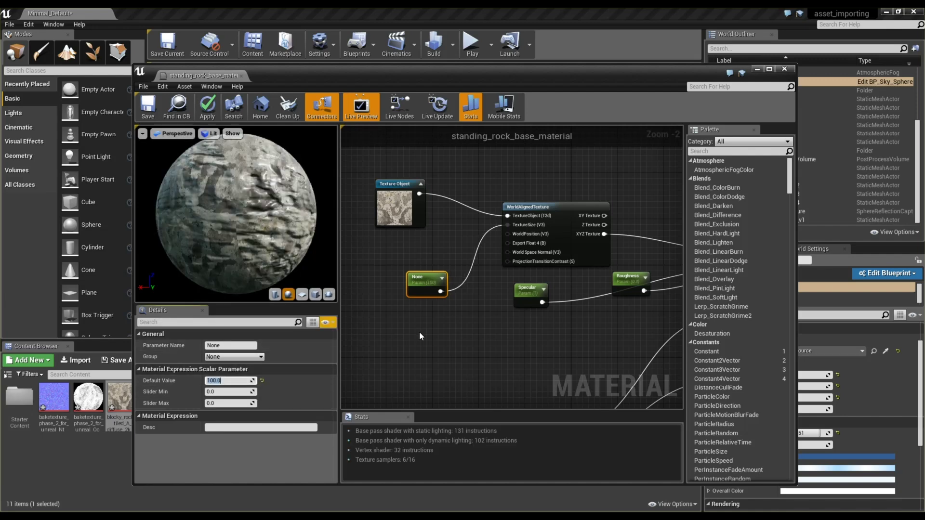
Save the material and move its editor window aside to uncover the standing rock in the level
{"action": "left_click_drag", "start_coordinate": [401, 82], "coordinate": [651, 78]}
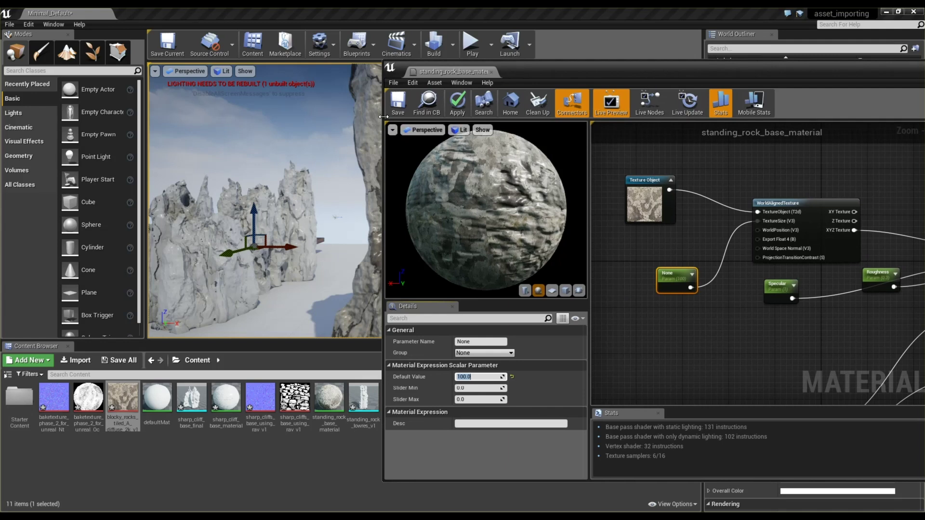
{"action": "left_click", "coordinate": [398, 103]}
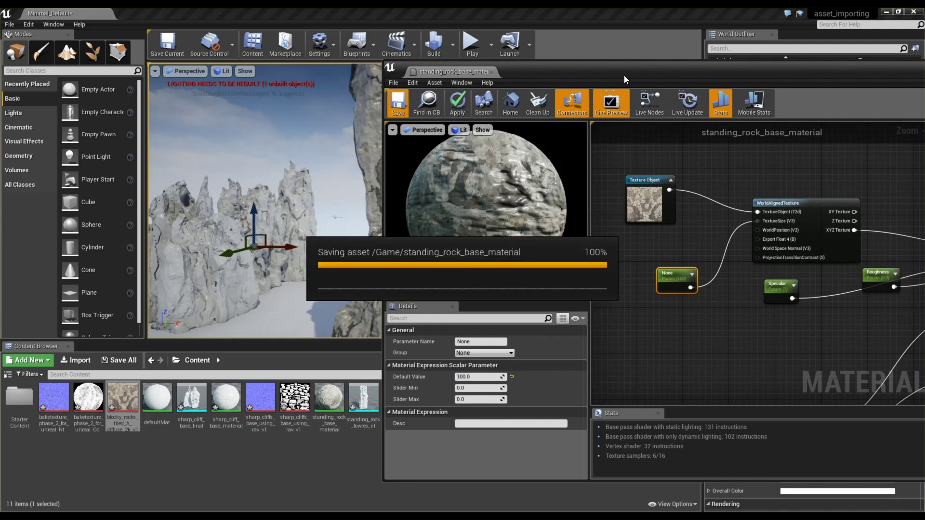
{"action": "left_click_drag", "start_coordinate": [624, 72], "coordinate": [775, 86]}
{"action": "scroll", "coordinate": [371, 225], "scroll_direction": "up", "scroll_amount": 2}
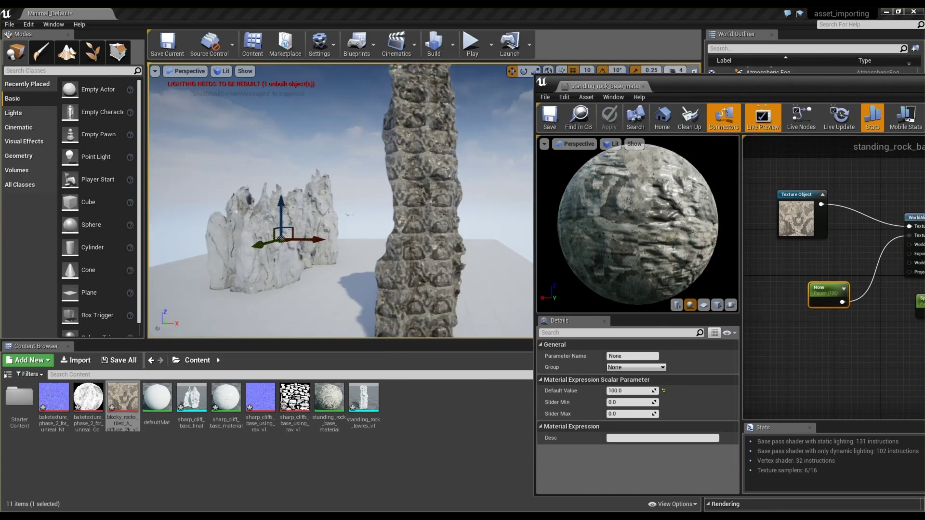
Try default values of 50 and 10 on the scalar parameter that feeds TextureSize
{"action": "left_click", "coordinate": [790, 210]}
{"action": "left_click", "coordinate": [825, 290]}
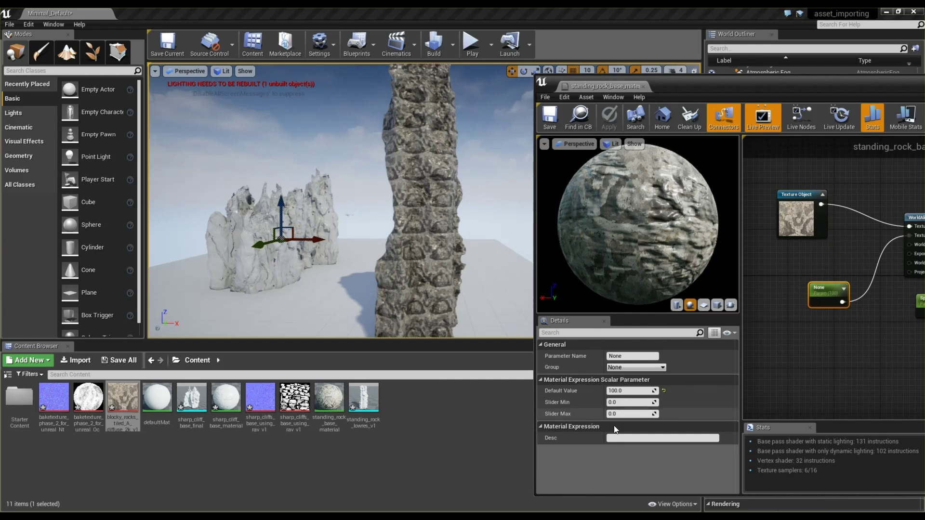
{"action": "left_click", "coordinate": [627, 391]}
{"action": "type", "text": "50"}
{"action": "key", "text": "Return"}
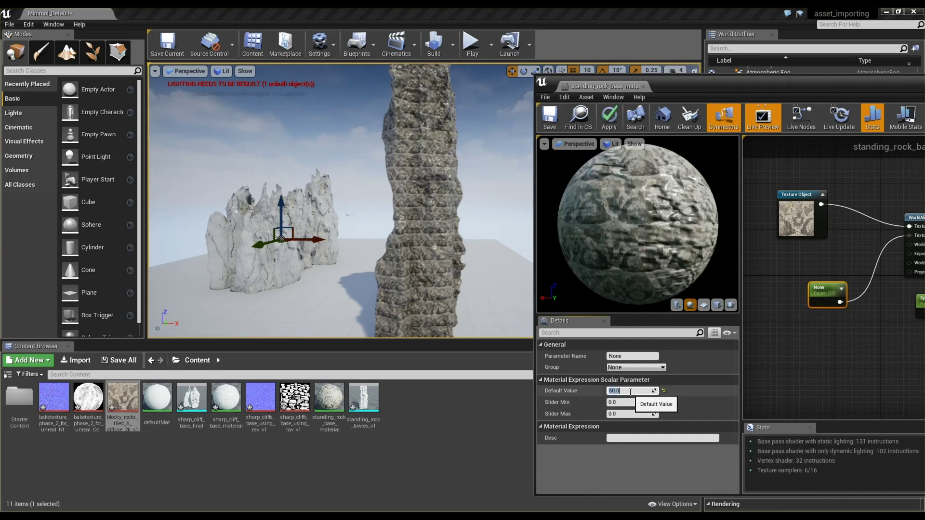
{"action": "key", "text": "Return"}
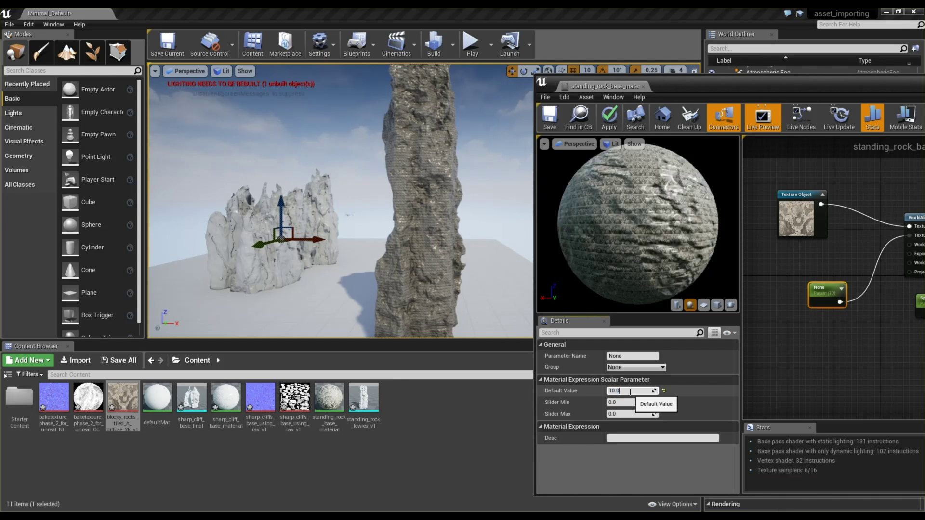
Try 500 as the texture size parameter's default value, settle on 600, and save the material
{"action": "type", "text": "500"}
{"action": "key", "text": "Return"}
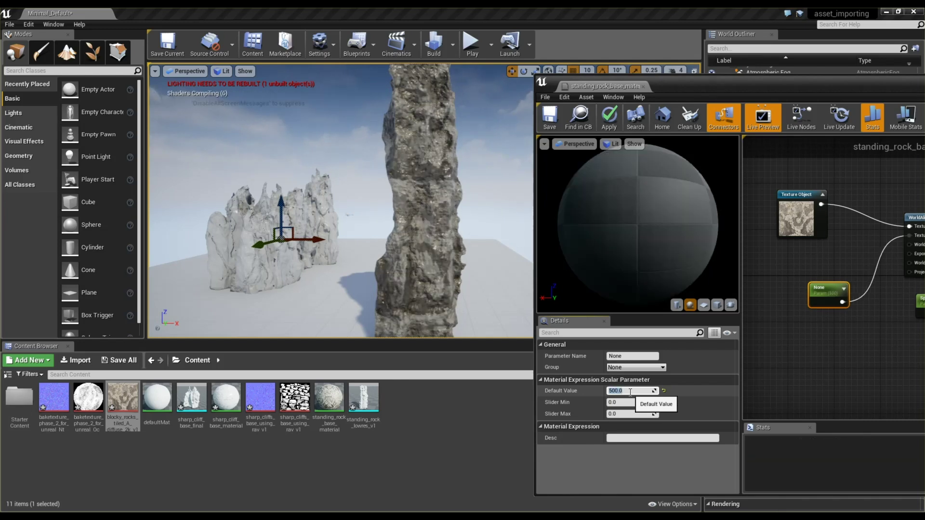
{"action": "key", "text": "Return"}
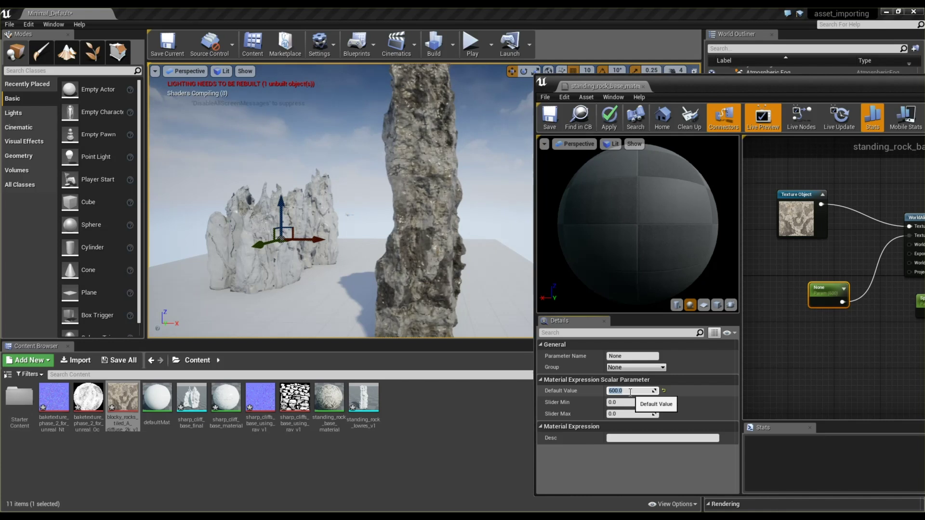
{"action": "left_click", "coordinate": [550, 120]}
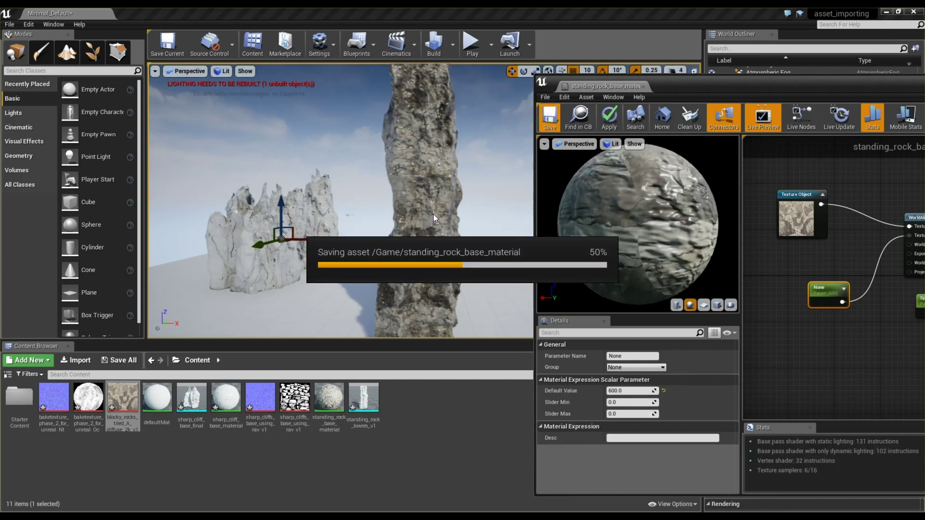
Select and frame the standing rock in the level to inspect its world-aligned texture up close
{"action": "left_click_drag", "start_coordinate": [433, 217], "coordinate": [452, 212]}
{"action": "left_click_drag", "start_coordinate": [384, 211], "coordinate": [522, 219]}
{"action": "left_click", "coordinate": [384, 211]}
{"action": "key", "text": "f"}
{"action": "left_click_drag", "start_coordinate": [308, 205], "coordinate": [448, 227], "text": "alt"}
Bring the material editor window back over the level and move the Roughness parameter node below Specular
{"action": "left_click_drag", "start_coordinate": [718, 89], "coordinate": [247, 89]}
{"action": "right_click_drag", "start_coordinate": [403, 271], "coordinate": [349, 277]}
{"action": "scroll", "coordinate": [474, 309], "scroll_direction": "down", "scroll_amount": 1}
{"action": "left_click", "coordinate": [502, 325]}
{"action": "left_click_drag", "start_coordinate": [497, 297], "coordinate": [444, 344]}
{"action": "left_click", "coordinate": [492, 302]}
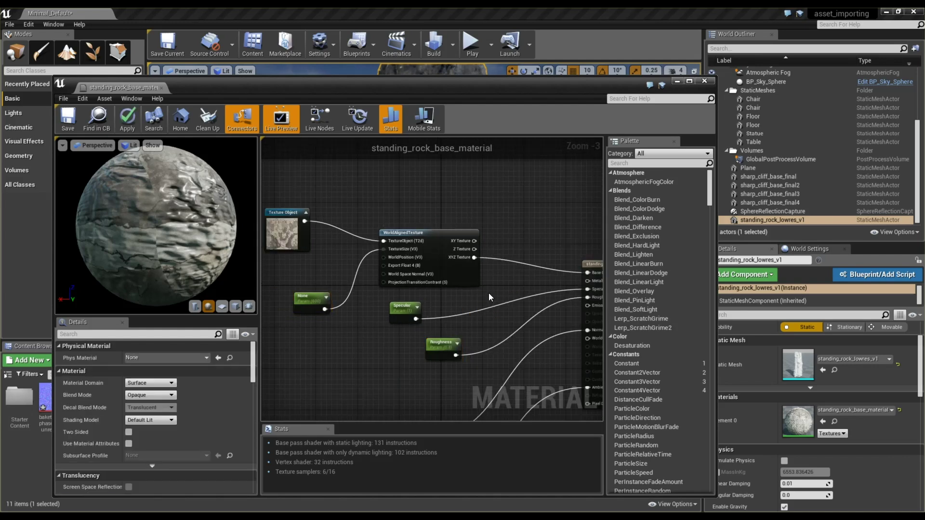
Route WorldAlignedTexture's XYZ Texture output through a new Desaturation node into the material's Specular input and save the material
{"action": "right_click", "coordinate": [499, 281]}
{"action": "type", "text": "desat"}
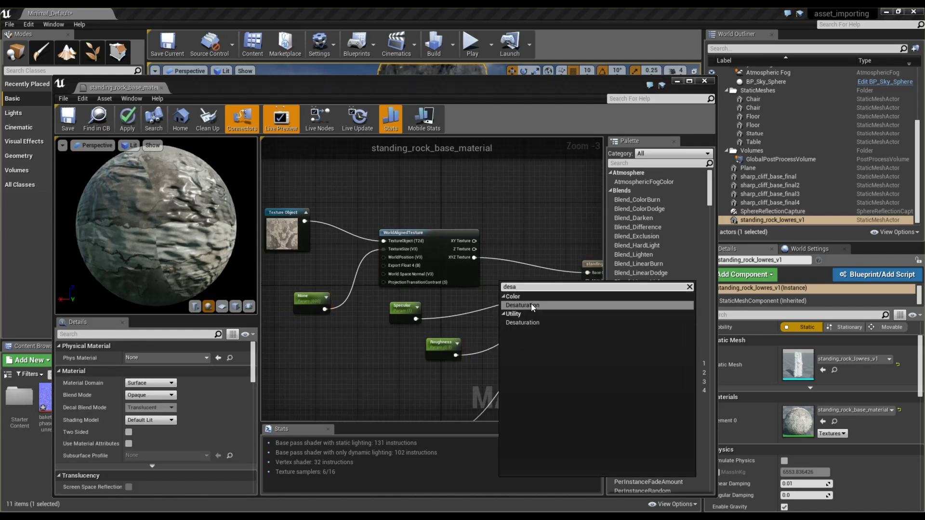
{"action": "left_click", "coordinate": [528, 310]}
{"action": "left_click_drag", "start_coordinate": [503, 294], "coordinate": [474, 257]}
{"action": "left_click_drag", "start_coordinate": [409, 232], "coordinate": [357, 215]}
{"action": "mouse_move", "coordinate": [509, 289]}
{"action": "left_mouse_down"}
{"action": "mouse_move", "coordinate": [467, 272]}
{"action": "mouse_move", "coordinate": [594, 288]}
{"action": "mouse_move", "coordinate": [513, 290]}
{"action": "left_mouse_up"}
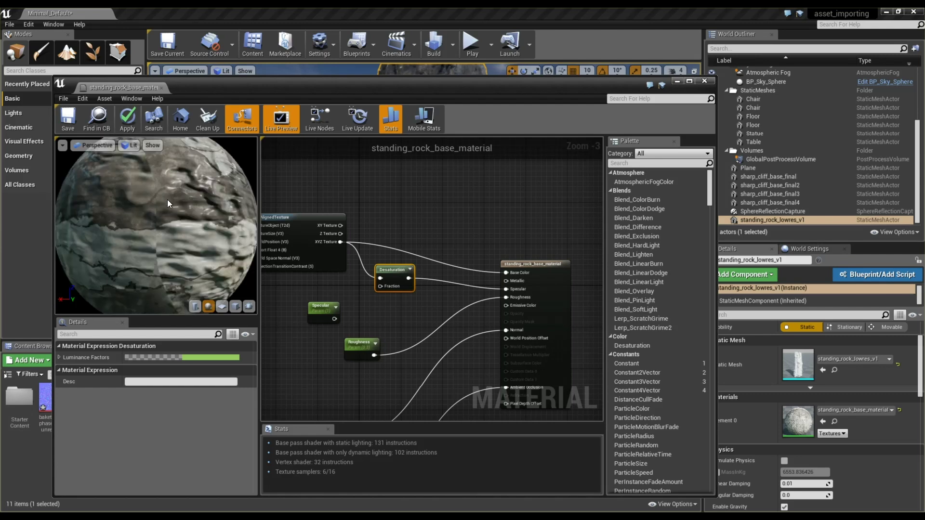
{"action": "key", "text": "ctrl+s"}
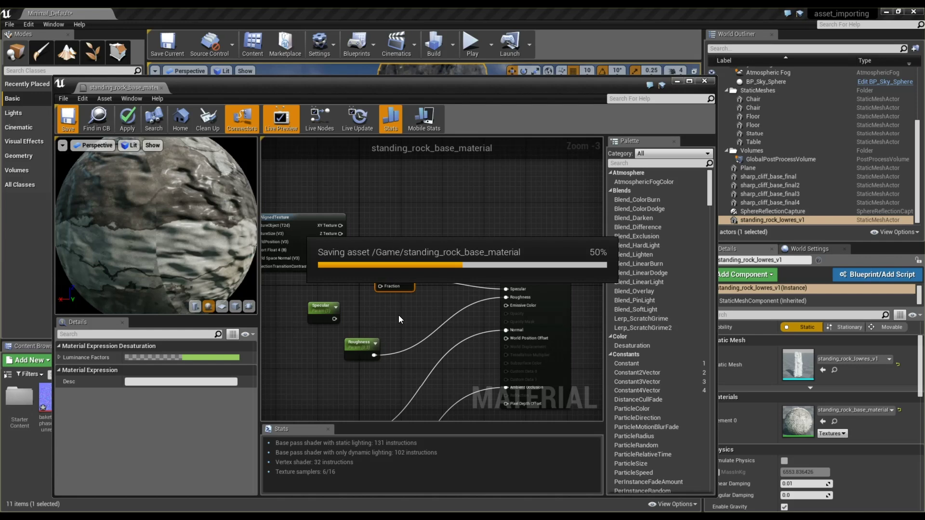
Try feeding the Desaturation output into a new UVRemap_0-1_ToRange node, moving the Roughness node out of its way
{"action": "right_click", "coordinate": [396, 308]}
{"action": "type", "text": "r"}
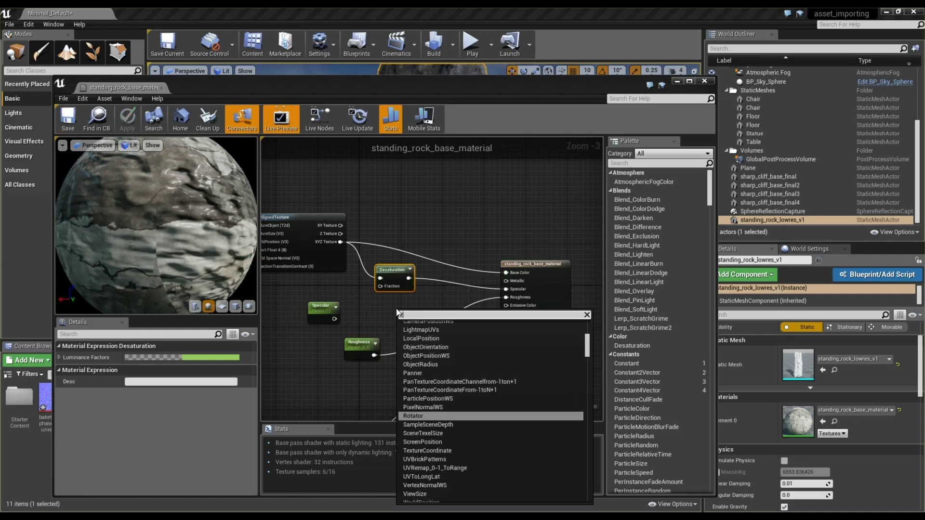
{"action": "type", "text": "ange"}
{"action": "left_click", "coordinate": [421, 330]}
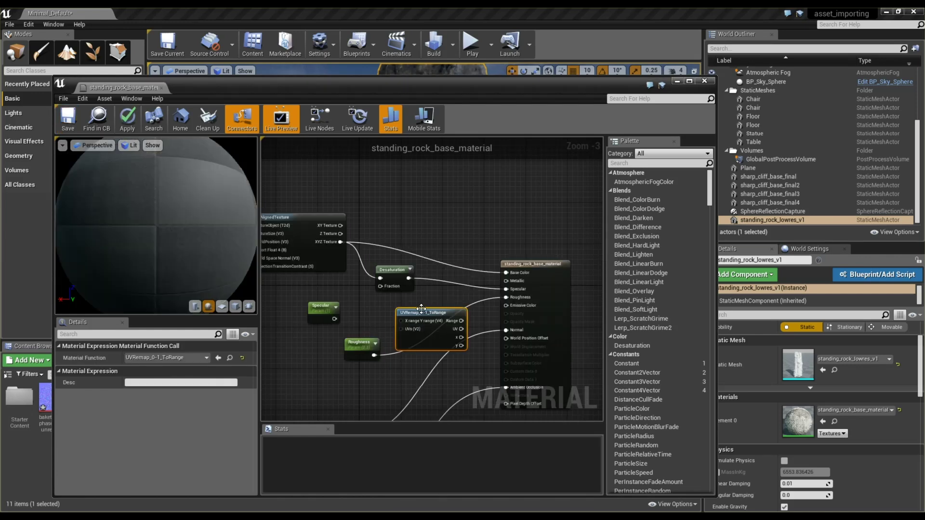
{"action": "left_click_drag", "start_coordinate": [402, 321], "coordinate": [409, 279]}
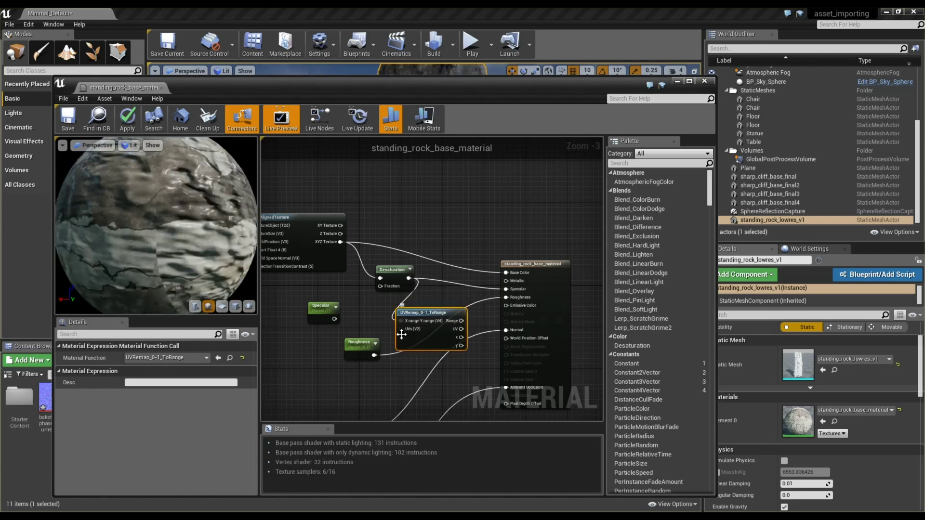
{"action": "left_click_drag", "start_coordinate": [367, 345], "coordinate": [325, 377]}
Open the UVRemap_0-1_ToRange function and examine how its graph builds the range and UV outputs
{"action": "left_click", "coordinate": [422, 314]}
{"action": "double_click", "coordinate": [422, 314]}
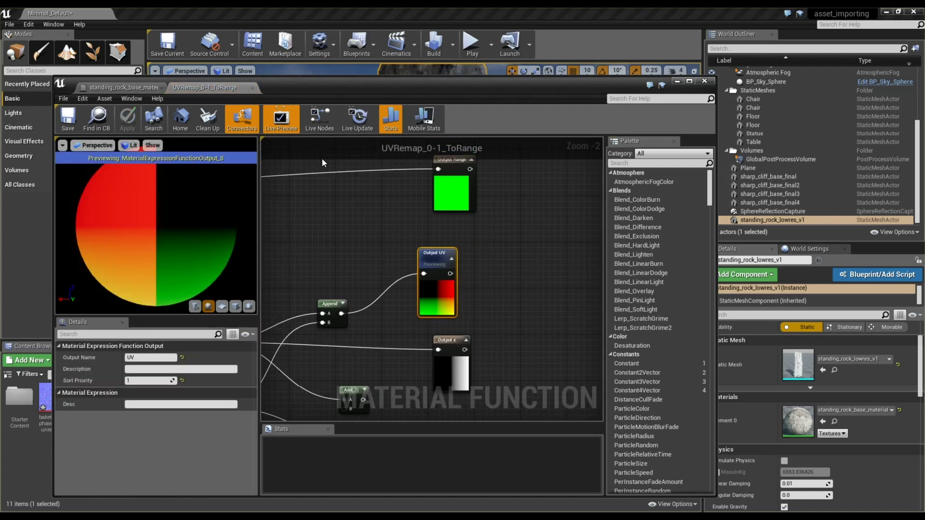
{"action": "scroll", "coordinate": [336, 211], "scroll_direction": "down", "scroll_amount": 3}
{"action": "left_click", "coordinate": [297, 153]}
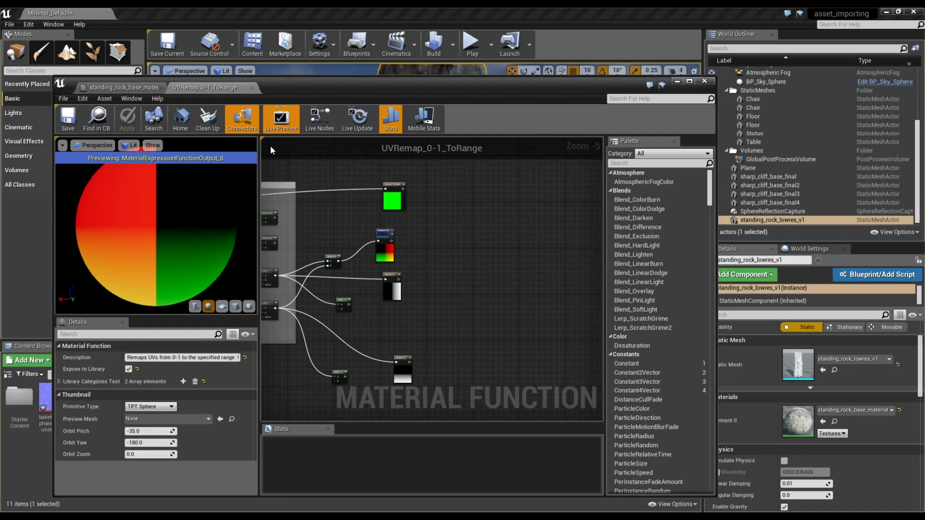
{"action": "left_click", "coordinate": [239, 122]}
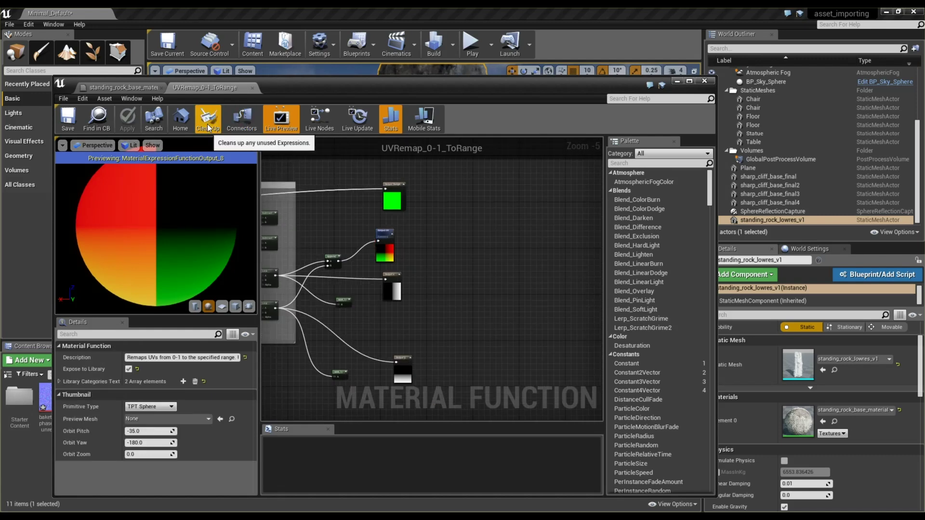
{"action": "left_click", "coordinate": [207, 124]}
{"action": "scroll", "coordinate": [383, 225], "scroll_direction": "down", "scroll_amount": 2}
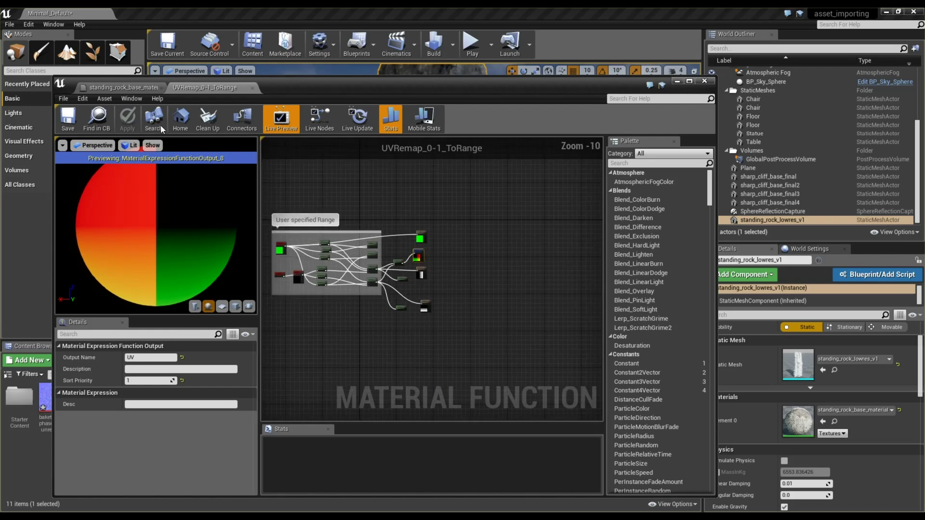
{"action": "key", "text": "Home"}
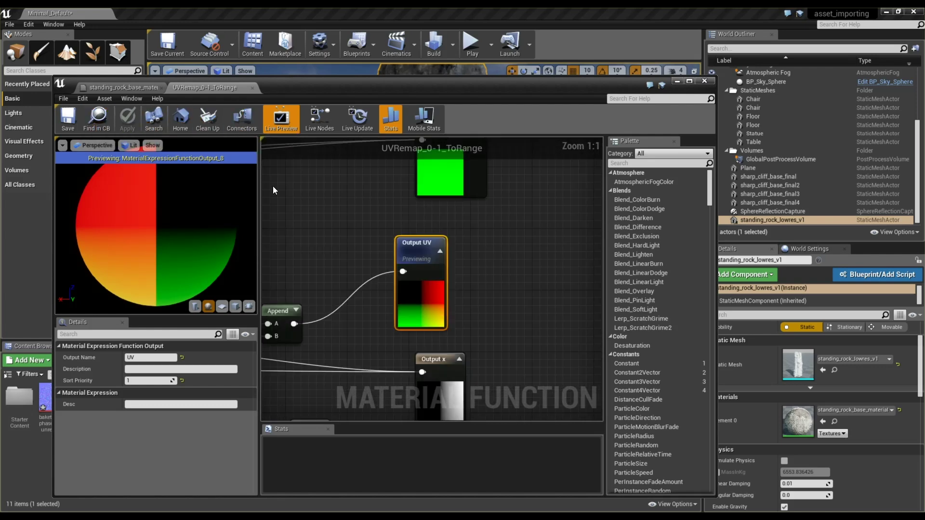
{"action": "left_click", "coordinate": [279, 123]}
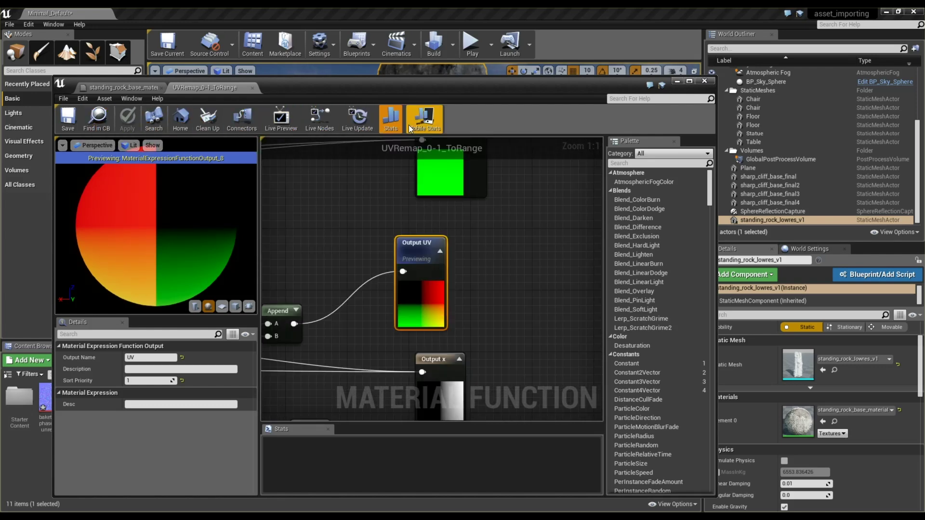
Close the UVRemap_0-1_ToRange function and delete its node from the rock material
{"action": "left_click", "coordinate": [252, 88]}
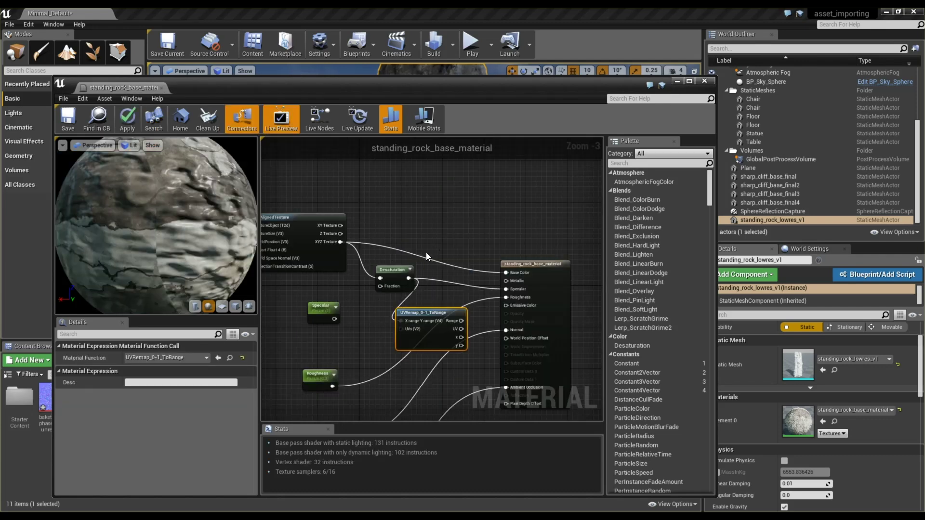
{"action": "key", "text": "Delete"}
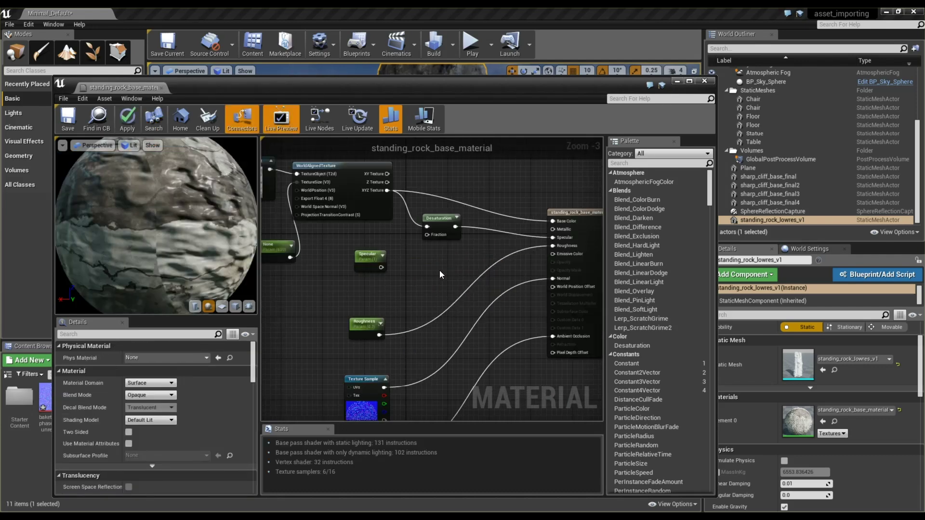
Search the material's node list for a remap, map or range function
{"action": "right_click", "coordinate": [435, 272]}
{"action": "type", "text": "remap"}
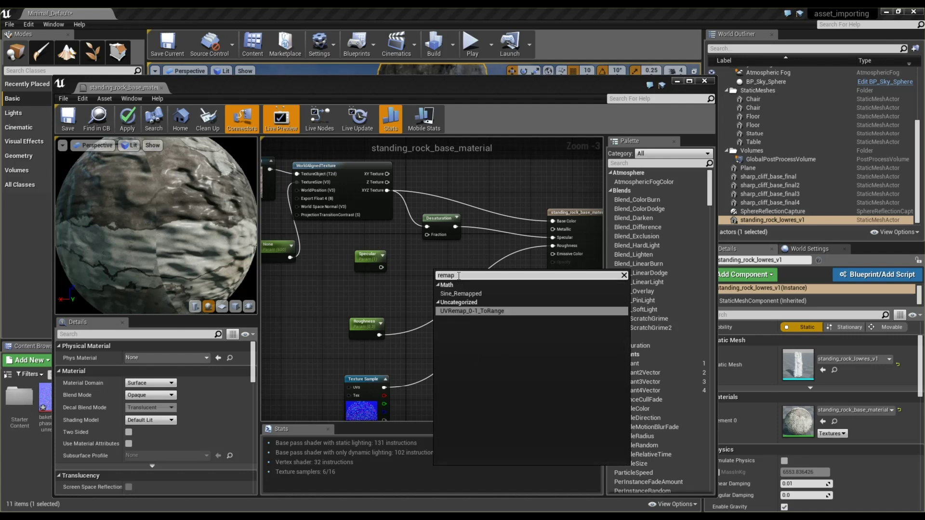
{"action": "key", "text": "BackSpace"}
{"action": "key", "text": "BackSpace"}
{"action": "key", "text": "BackSpace"}
{"action": "key", "text": "BackSpace"}
{"action": "key", "text": "BackSpace"}
{"action": "type", "text": "mat"}
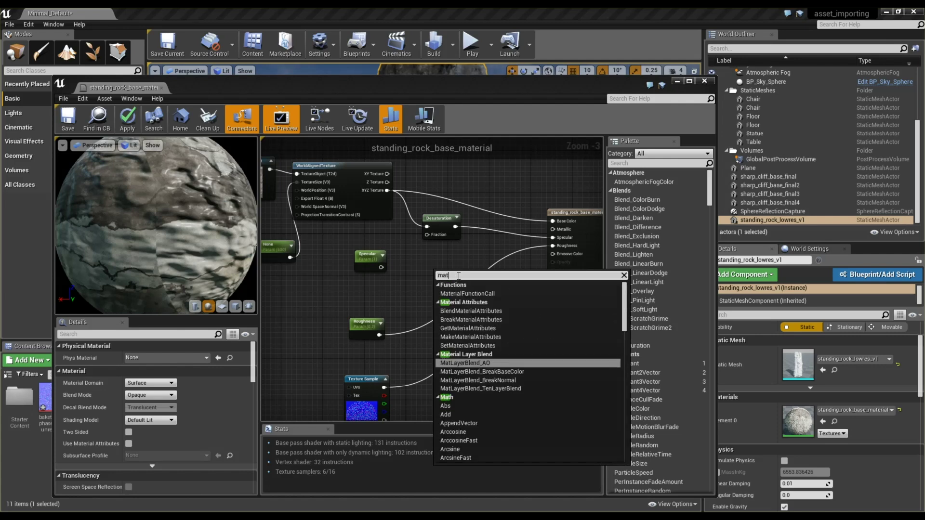
{"action": "key", "text": "BackSpace"}
{"action": "type", "text": "p"}
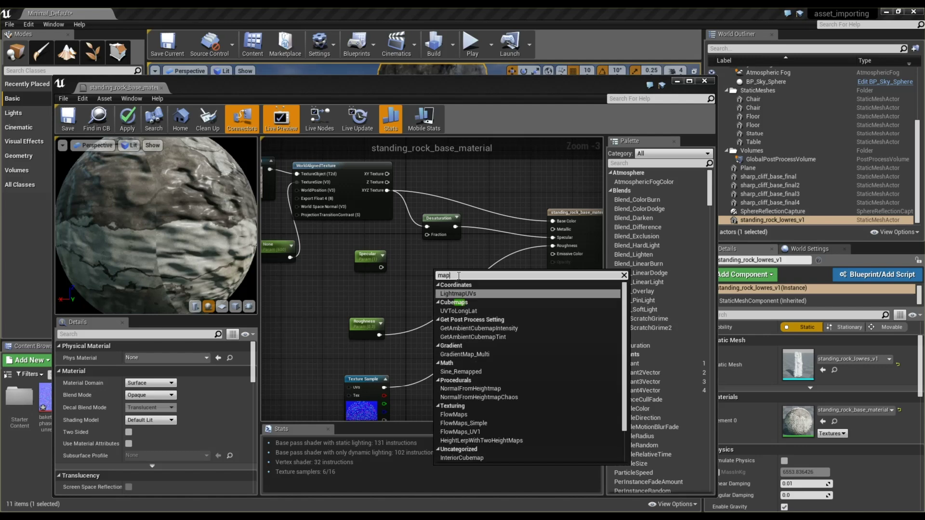
{"action": "key", "text": "BackSpace"}
{"action": "key", "text": "BackSpace"}
{"action": "key", "text": "BackSpace"}
{"action": "type", "text": "range"}
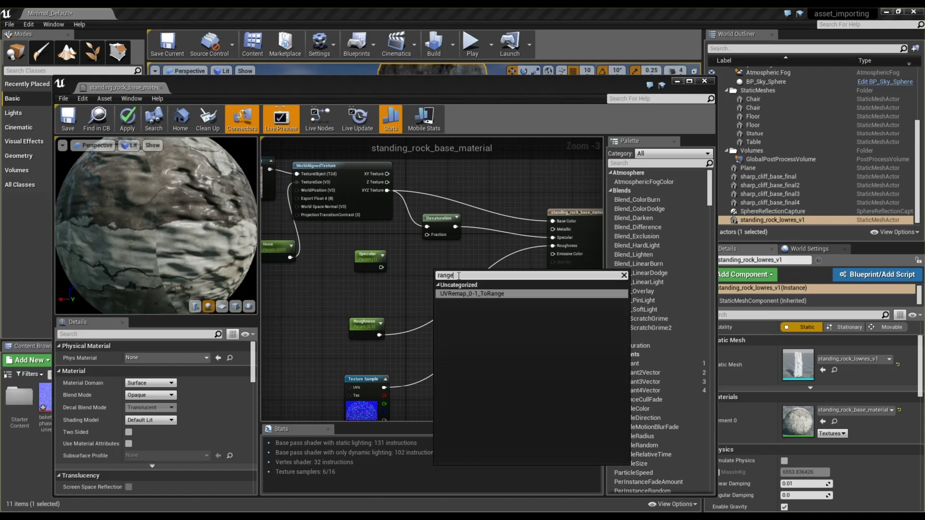
{"action": "left_click", "coordinate": [411, 257]}
{"action": "scroll", "coordinate": [455, 231], "scroll_direction": "up", "scroll_amount": 2}
{"action": "left_click", "coordinate": [446, 231]}
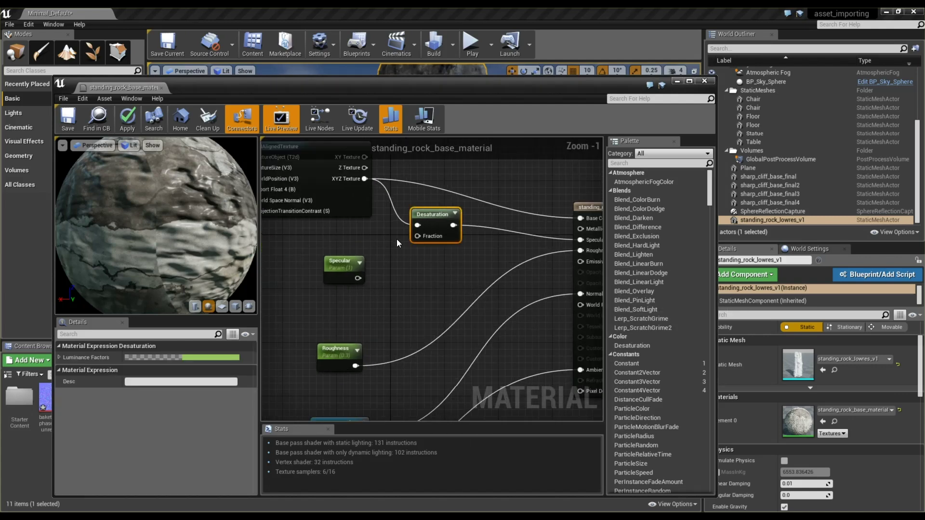
{"action": "scroll", "coordinate": [378, 274], "scroll_direction": "down", "scroll_amount": 1}
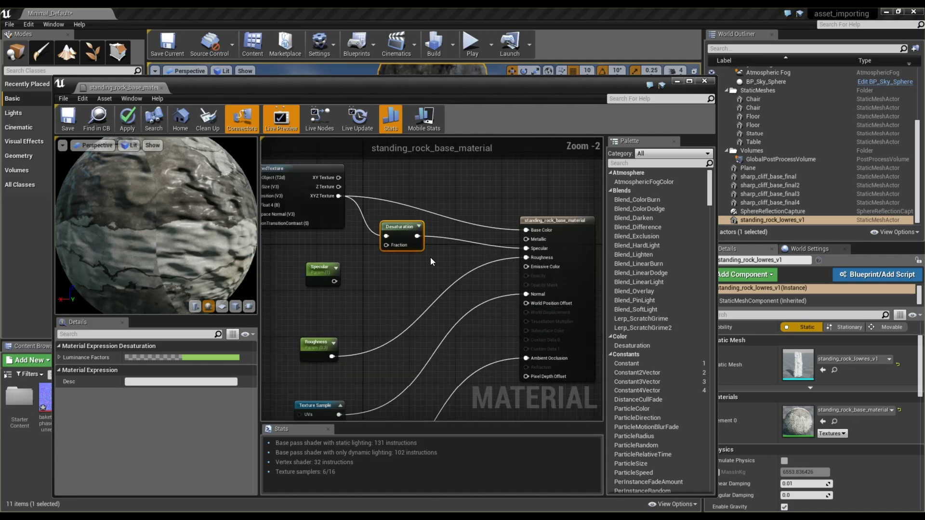
{"action": "left_click", "coordinate": [440, 215]}
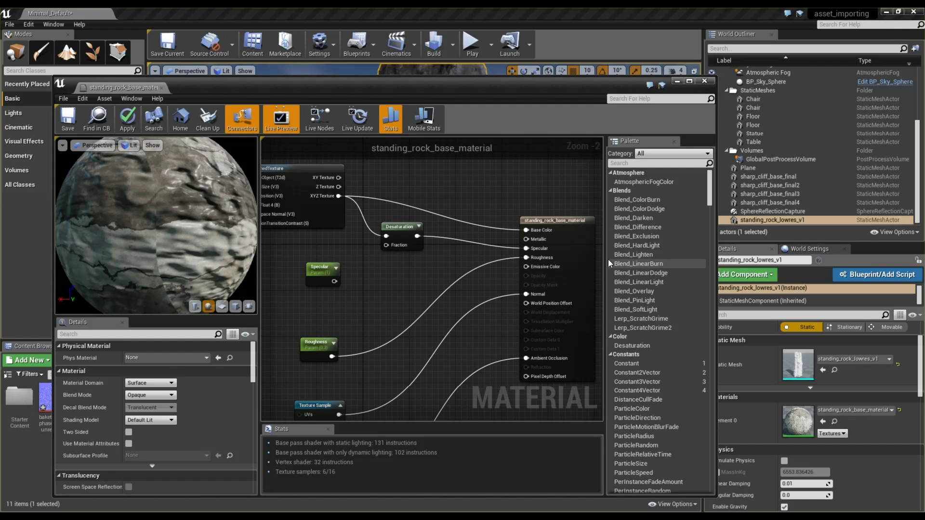
Insert a Multiply node between Desaturation and Specular, promote its B input to a parameter, and place the parameter below
{"action": "right_click", "coordinate": [384, 273]}
{"action": "type", "text": "mulk"}
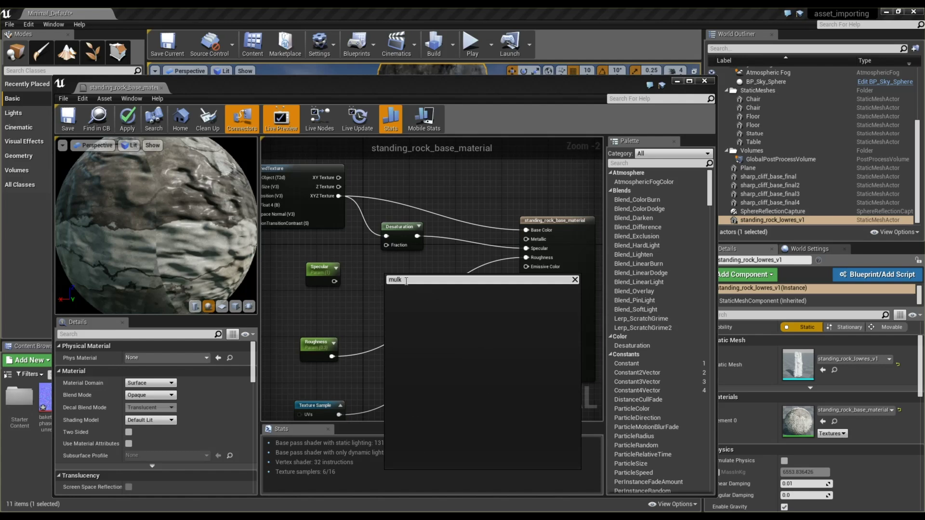
{"action": "type", "text": "mul"}
{"action": "left_click", "coordinate": [406, 315]}
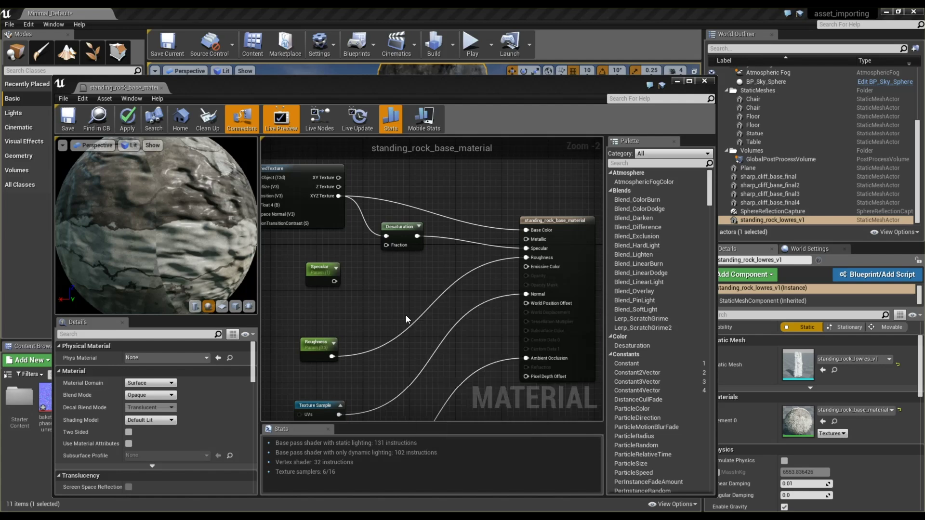
{"action": "left_click_drag", "start_coordinate": [403, 278], "coordinate": [527, 248]}
{"action": "right_click", "coordinate": [438, 257]}
{"action": "left_click", "coordinate": [447, 269]}
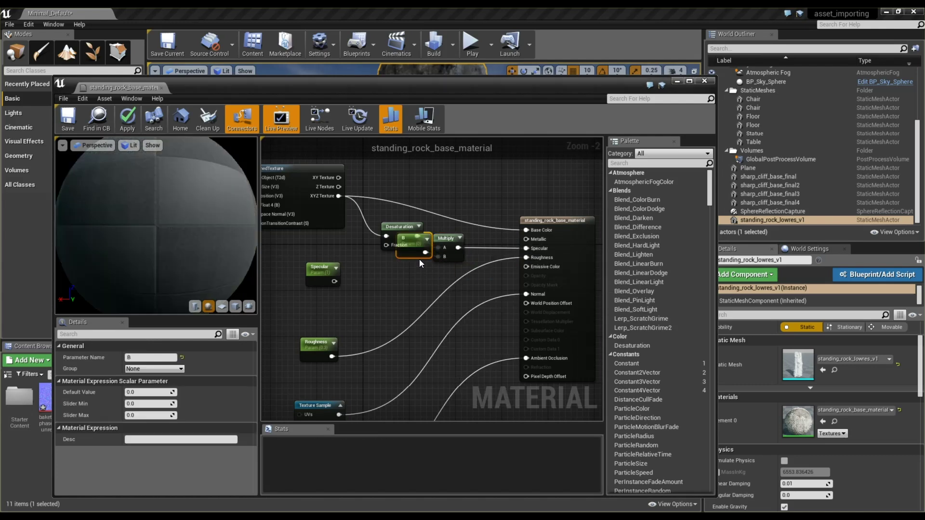
{"action": "left_click_drag", "start_coordinate": [405, 259], "coordinate": [382, 300]}
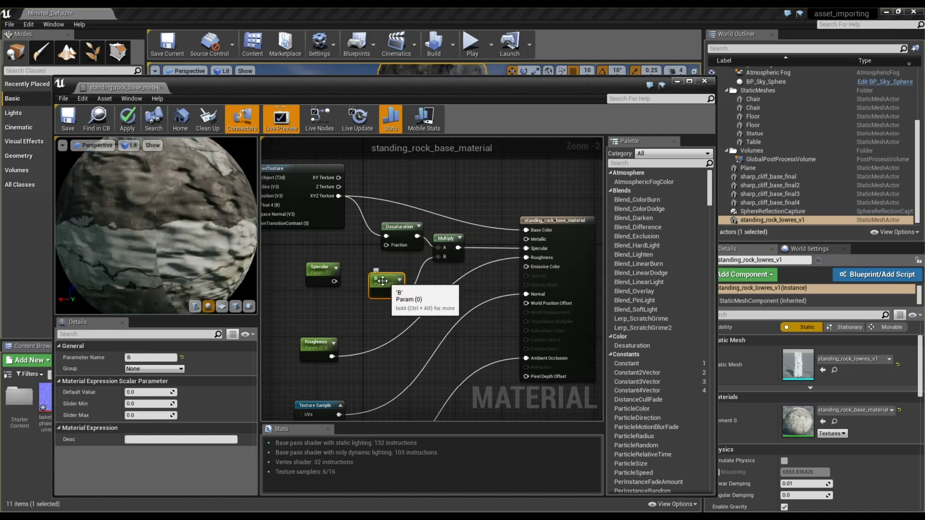
Try 0.6 as the B parameter's default value, then set it to 0.5
{"action": "left_click", "coordinate": [141, 392]}
{"action": "type", "text": ".6"}
{"action": "key", "text": "Return"}
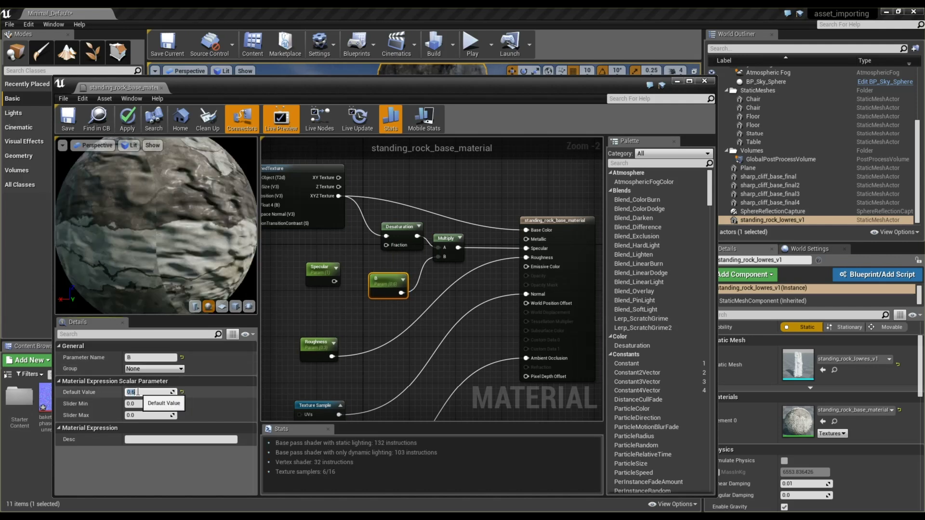
{"action": "key", "text": "BackSpace"}
{"action": "type", "text": "5"}
{"action": "key", "text": "Return"}
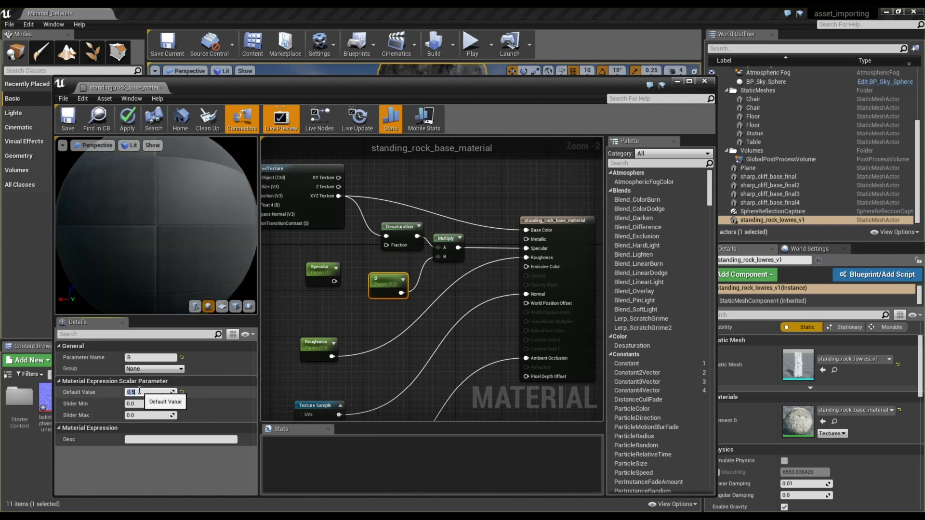
Try 0.6 as the Roughness parameter's default value, then set it to 0.5 and save the material
{"action": "mouse_move", "coordinate": [371, 314]}
{"action": "right_mouse_down"}
{"action": "mouse_move", "coordinate": [410, 322]}
{"action": "mouse_move", "coordinate": [376, 315]}
{"action": "right_mouse_up"}
{"action": "left_click", "coordinate": [325, 356]}
{"action": "left_click", "coordinate": [145, 392]}
{"action": "type", "text": ".6"}
{"action": "key", "text": "Return"}
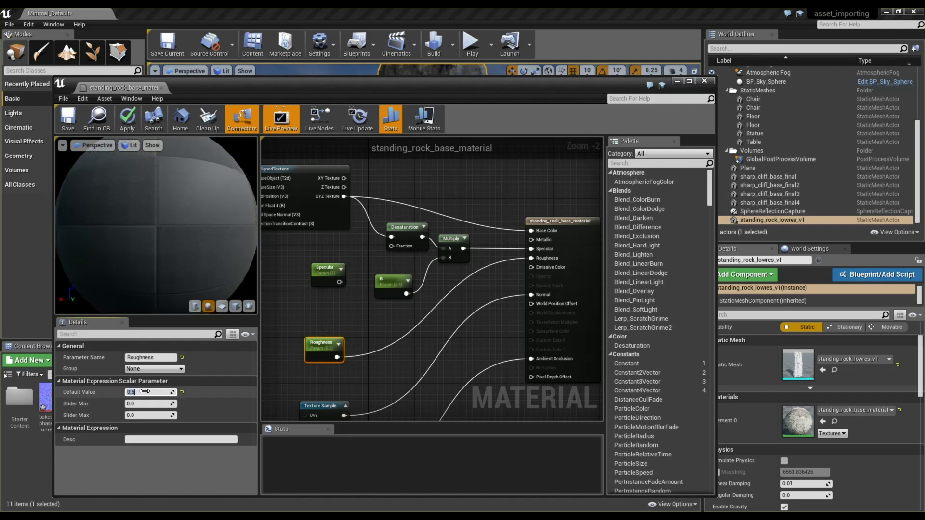
{"action": "left_click", "coordinate": [145, 392]}
{"action": "type", "text": ".5"}
{"action": "type", "text": "0.5"}
{"action": "key", "text": "Return"}
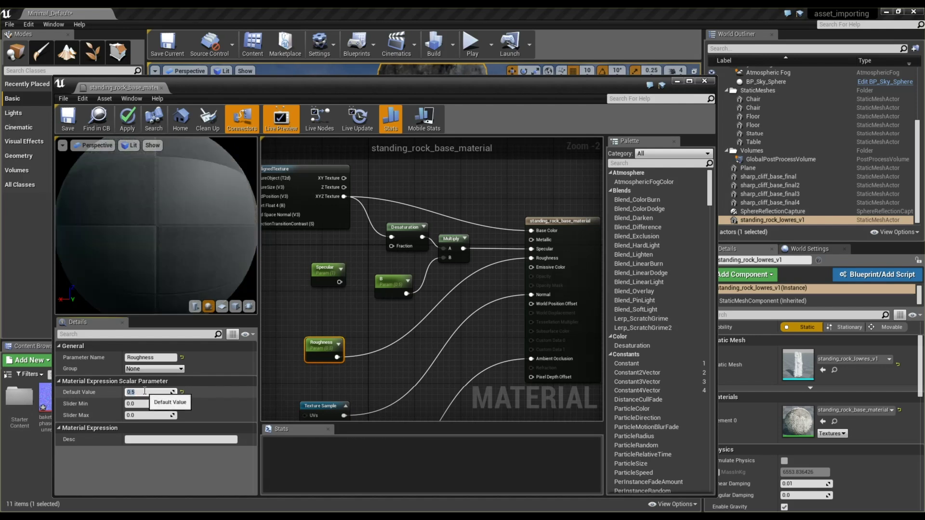
{"action": "left_click", "coordinate": [68, 125]}
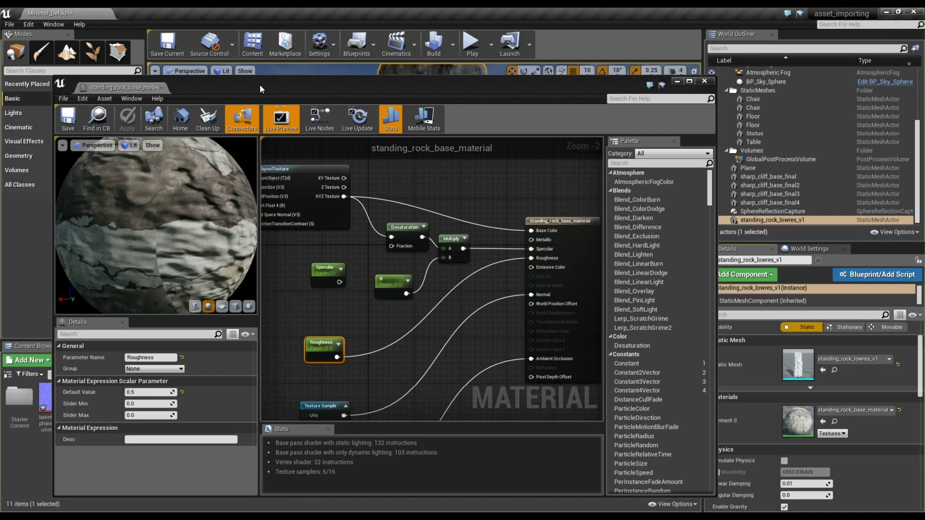
Move the material editor out of the way and examine the standing rock's shading in the level from several sides
{"action": "left_click_drag", "start_coordinate": [260, 85], "coordinate": [924, 61]}
{"action": "right_click_drag", "start_coordinate": [272, 149], "coordinate": [192, 150], "text": "alt"}
{"action": "left_click", "coordinate": [489, 188]}
{"action": "left_click_drag", "start_coordinate": [489, 188], "coordinate": [689, 173], "text": "alt"}
{"action": "right_click_drag", "start_coordinate": [482, 188], "coordinate": [545, 188], "text": "alt"}
{"action": "left_click_drag", "start_coordinate": [397, 204], "coordinate": [487, 204], "text": "alt"}
{"action": "scroll", "coordinate": [393, 205], "scroll_direction": "down", "scroll_amount": 3}
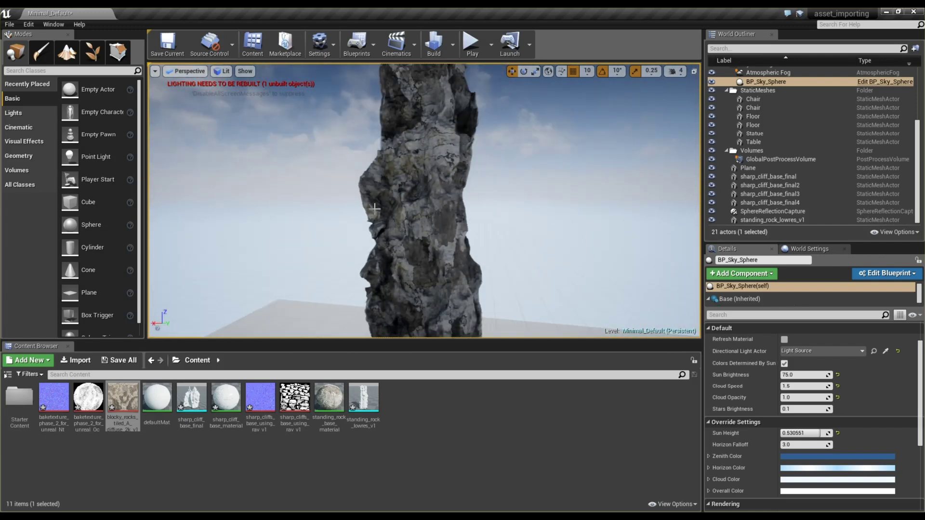
{"action": "left_click_drag", "start_coordinate": [363, 207], "coordinate": [458, 204], "text": "alt"}
{"action": "scroll", "coordinate": [358, 210], "scroll_direction": "down", "scroll_amount": 4}
{"action": "scroll", "coordinate": [361, 210], "scroll_direction": "down", "scroll_amount": 3}
{"action": "middle_click_drag", "start_coordinate": [538, 232], "coordinate": [369, 210], "text": "alt"}
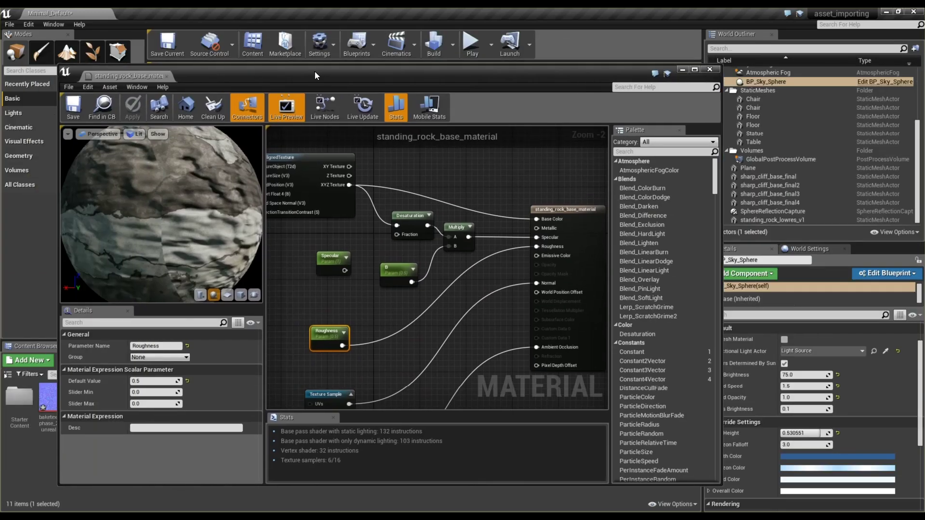
{"action": "scroll", "coordinate": [362, 193], "scroll_direction": "down", "scroll_amount": 2}
{"action": "scroll", "coordinate": [289, 170], "scroll_direction": "up", "scroll_amount": 2}
{"action": "left_click_drag", "start_coordinate": [289, 171], "coordinate": [496, 279]}
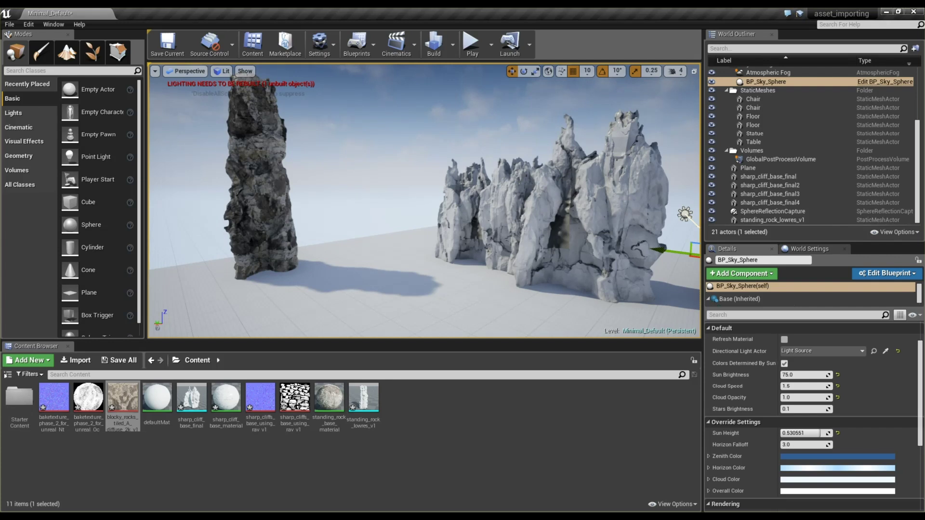
Compare the sharp cliffs with the standing rock from farther away, and frame the standing rock for a closer look
{"action": "left_click", "coordinate": [530, 192]}
{"action": "right_click_drag", "start_coordinate": [576, 200], "coordinate": [594, 205]}
{"action": "left_click", "coordinate": [594, 205]}
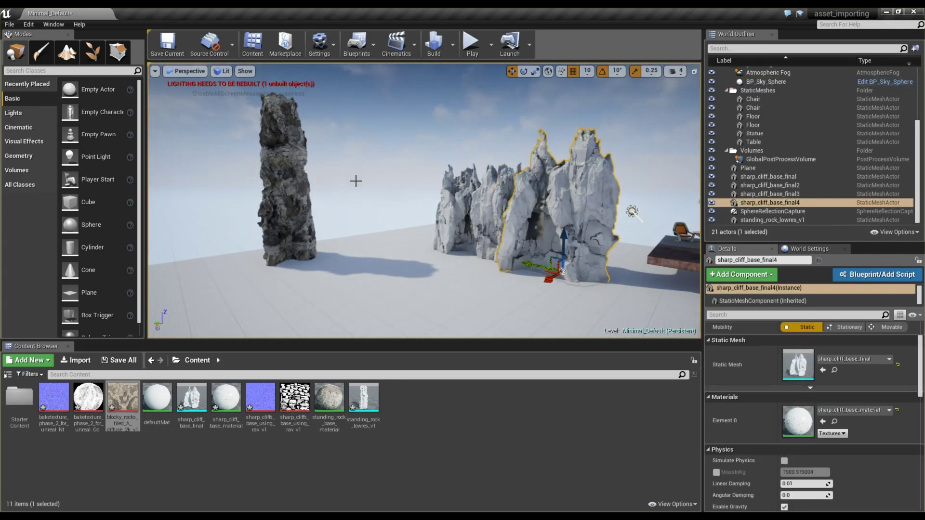
{"action": "right_click_drag", "start_coordinate": [357, 212], "coordinate": [374, 236]}
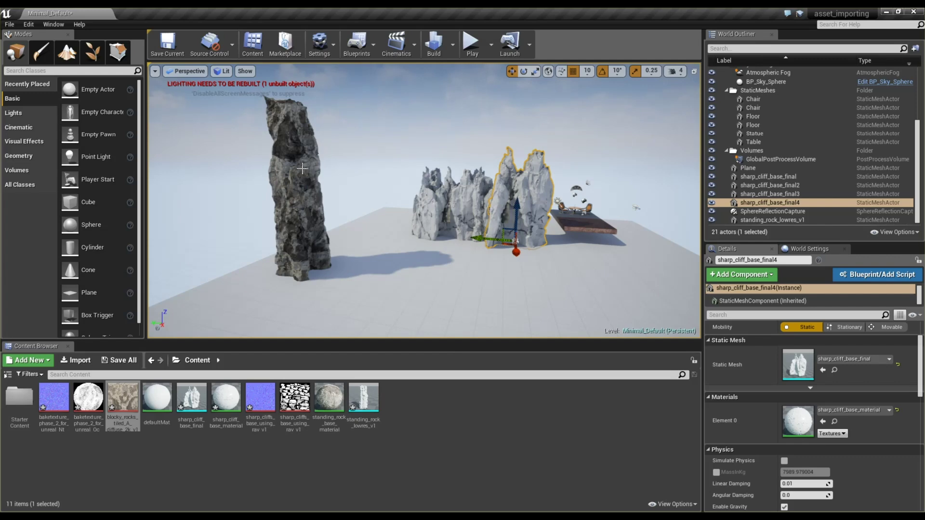
{"action": "scroll", "coordinate": [325, 192], "scroll_direction": "up", "scroll_amount": 5}
{"action": "left_click", "coordinate": [267, 215]}
{"action": "key", "text": "f"}
{"action": "mouse_move", "coordinate": [416, 205]}
{"action": "left_mouse_down", "text": "alt"}
{"action": "mouse_move", "coordinate": [496, 206]}
{"action": "mouse_move", "coordinate": [405, 219]}
{"action": "left_mouse_up", "text": "alt"}
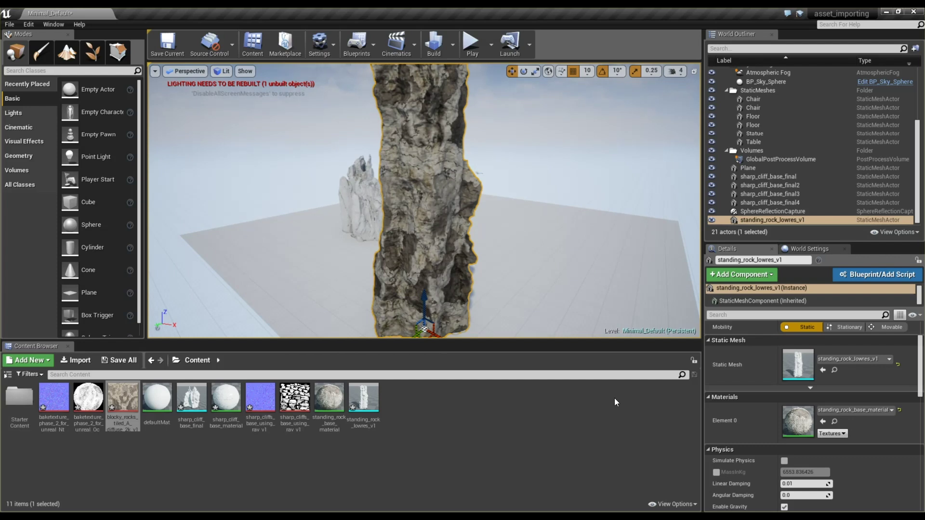
Look through the importable files in D:\unreal\sidefx\big_cliff_bend, including wall_base_bend_lowres.obj, without importing any
{"action": "left_click", "coordinate": [332, 450]}
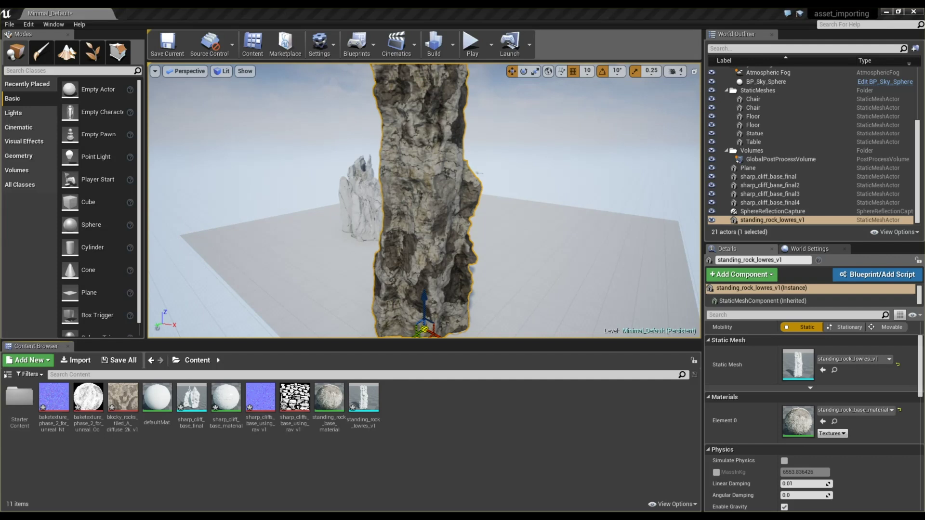
{"action": "left_click", "coordinate": [75, 361]}
{"action": "left_click", "coordinate": [562, 146]}
{"action": "type", "text": "D:\\unreal\\sidefx\\big_cliff_bend"}
{"action": "key", "text": "Return"}
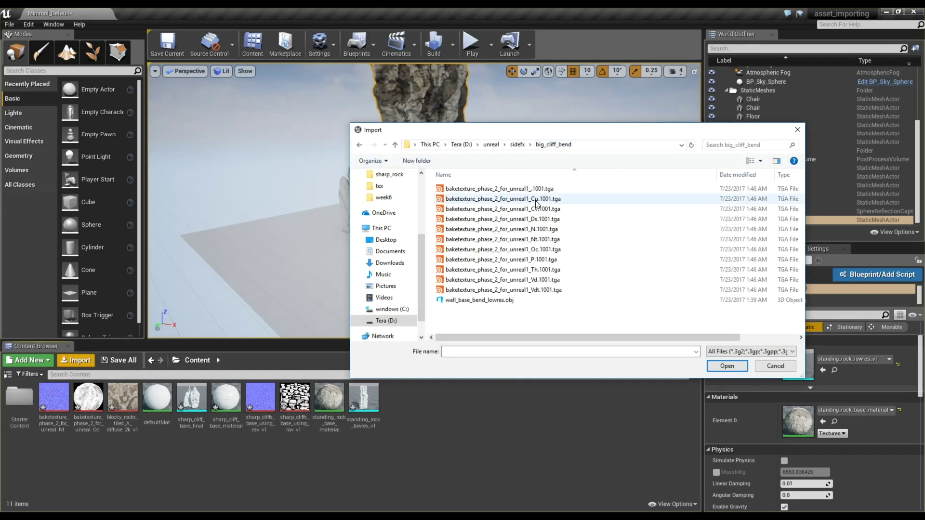
{"action": "left_click", "coordinate": [491, 301]}
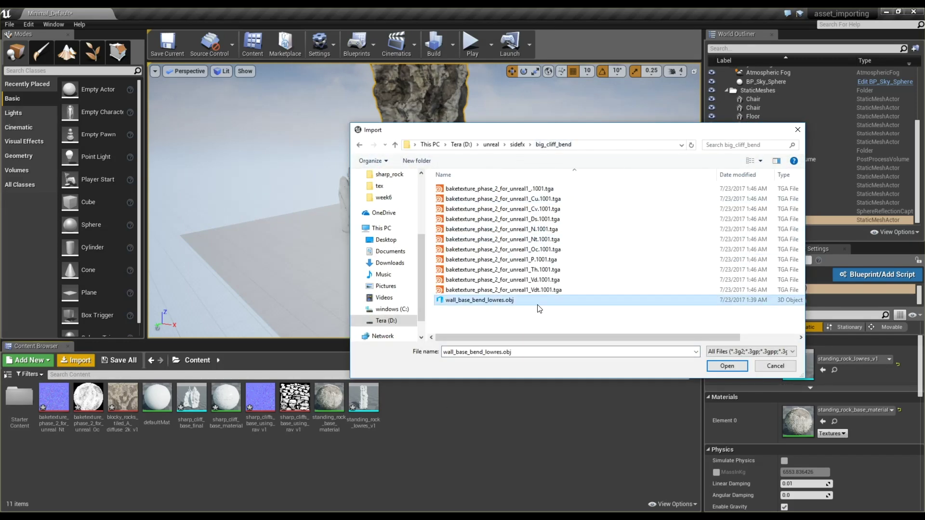
{"action": "left_click", "coordinate": [781, 370]}
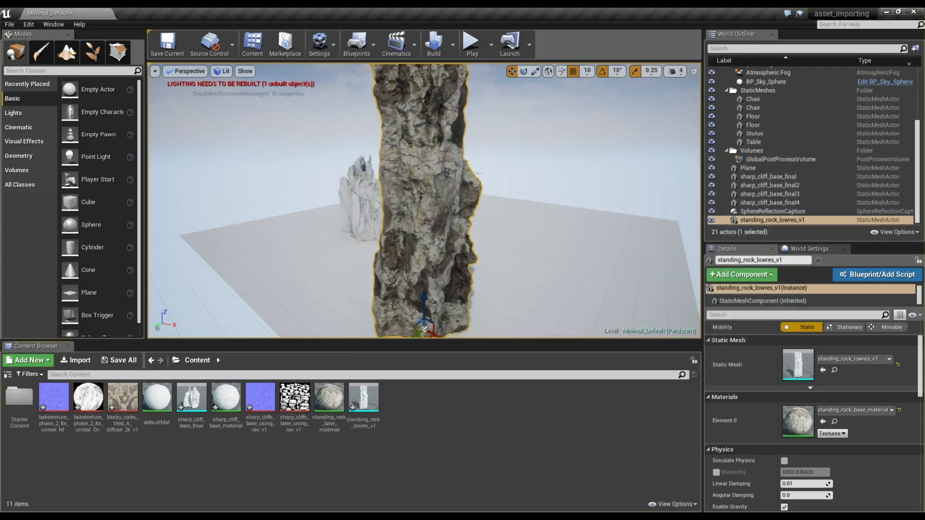
Switch to the Epic Games Launcher, launch Unreal Engine 4.15.0 and open the rocks project
{"action": "key", "text": "alt+Tab"}
{"action": "left_click", "coordinate": [164, 264]}
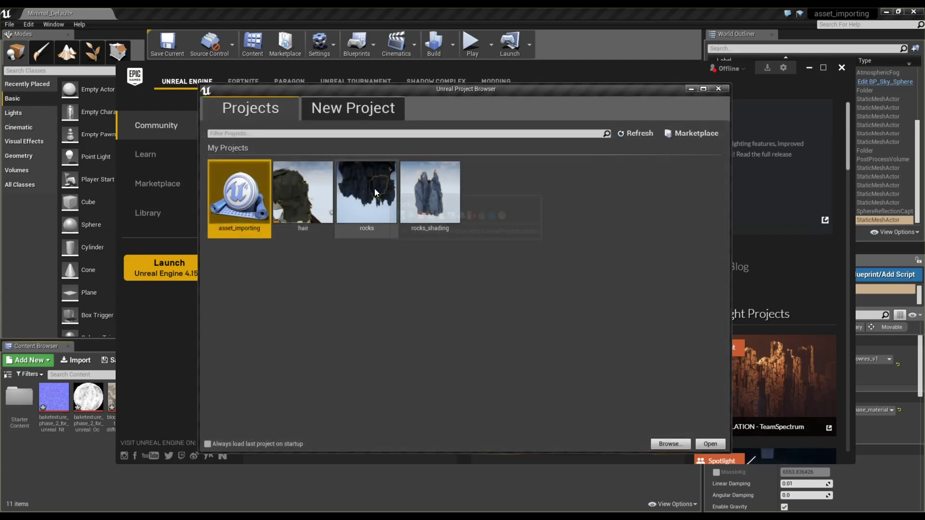
{"action": "left_click", "coordinate": [374, 189]}
{"action": "left_click", "coordinate": [711, 444]}
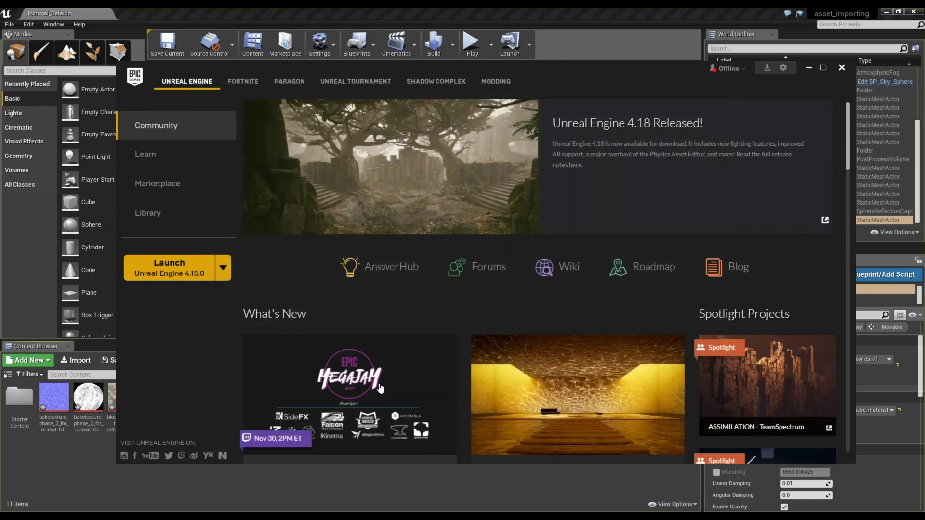
Save the Minimal_Default level of the asset_importing project and switch to the rocks project's editor window
{"action": "left_click", "coordinate": [91, 467]}
{"action": "key", "text": "ctrl+s"}
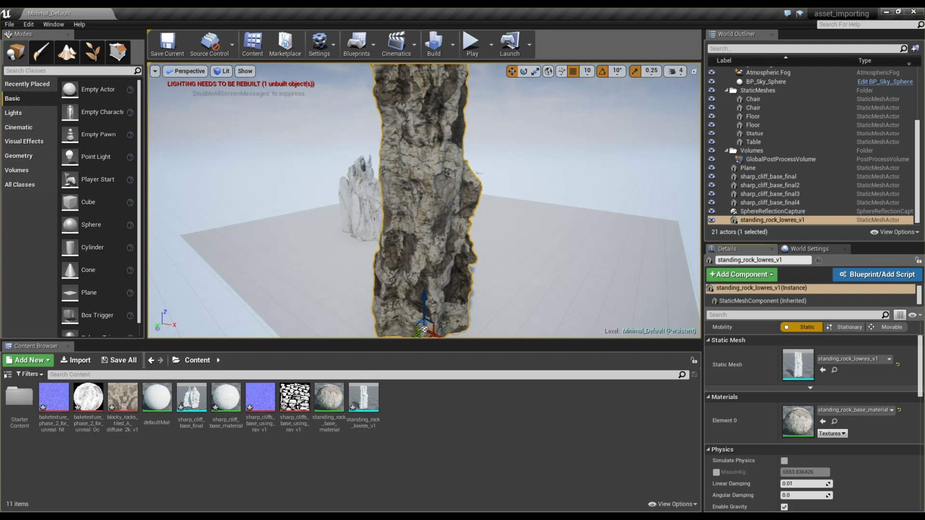
{"action": "right_click", "coordinate": [714, 514]}
{"action": "left_click", "coordinate": [710, 502]}
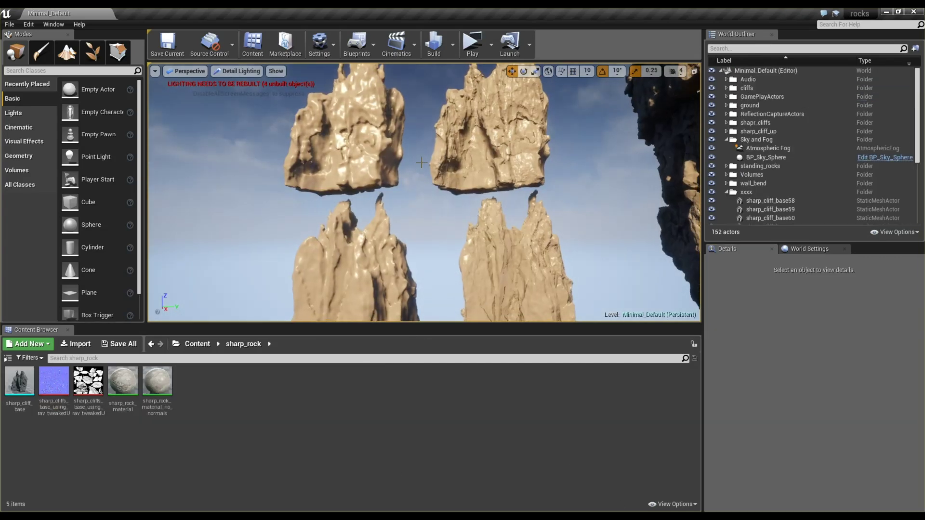
Examine the floating sharp cliff rocks and frame individual cliff pieces in the rocks level to inspect their surfaces
{"action": "left_click", "coordinate": [472, 180]}
{"action": "right_click_drag", "start_coordinate": [472, 180], "coordinate": [506, 144]}
{"action": "left_click_drag", "start_coordinate": [472, 179], "coordinate": [351, 181], "text": "alt"}
{"action": "left_click", "coordinate": [329, 159]}
{"action": "left_click", "coordinate": [450, 146]}
{"action": "left_click", "coordinate": [339, 255]}
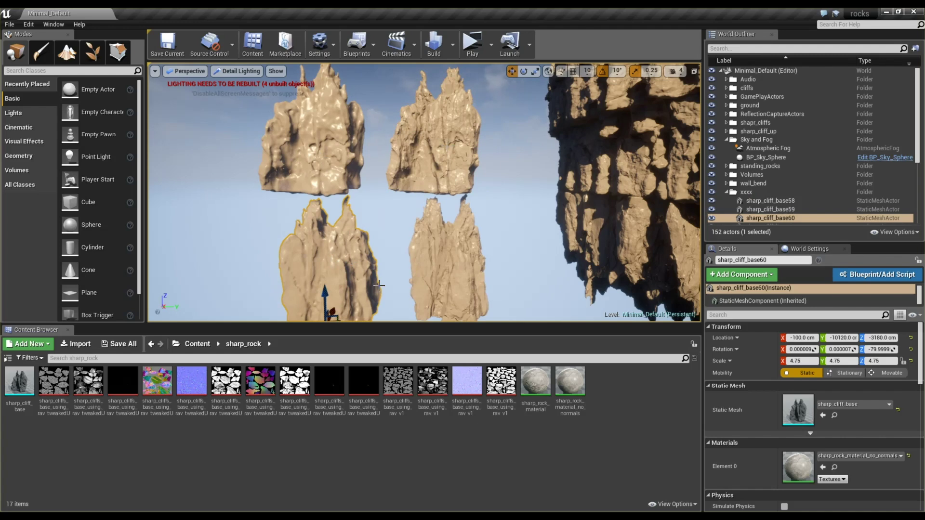
{"action": "key", "text": "f"}
{"action": "left_click_drag", "start_coordinate": [556, 217], "coordinate": [528, 138], "text": "alt"}
{"action": "left_click", "coordinate": [648, 161]}
{"action": "key", "text": "f"}
Play the rocks level, rerun the previous console command, fly around the canyon to view the assembled cliffs, and end the preview
{"action": "left_click", "coordinate": [473, 43]}
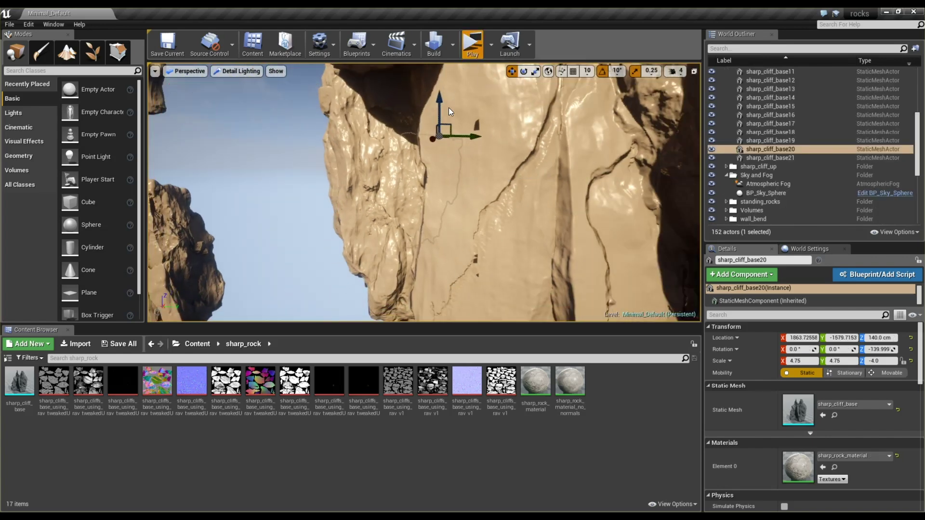
{"action": "key", "text": "grave"}
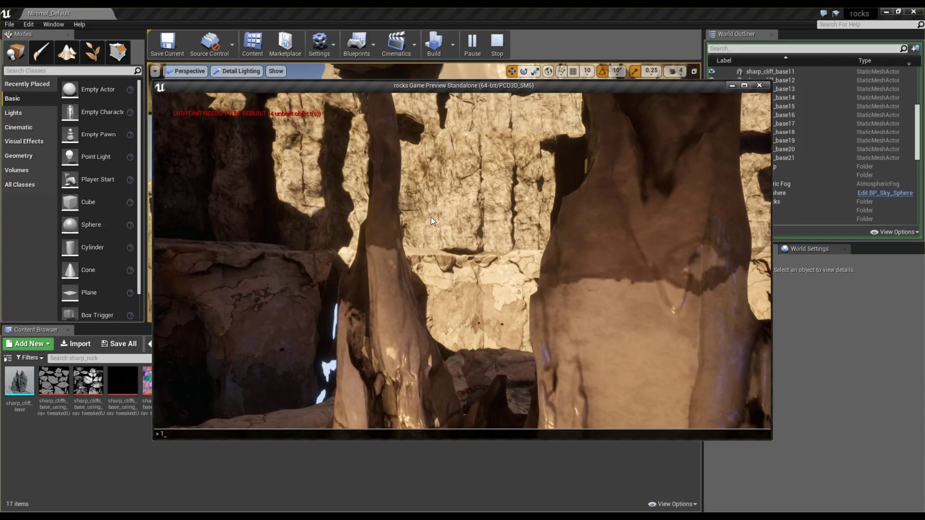
{"action": "key", "text": "Up"}
{"action": "key", "text": "Return"}
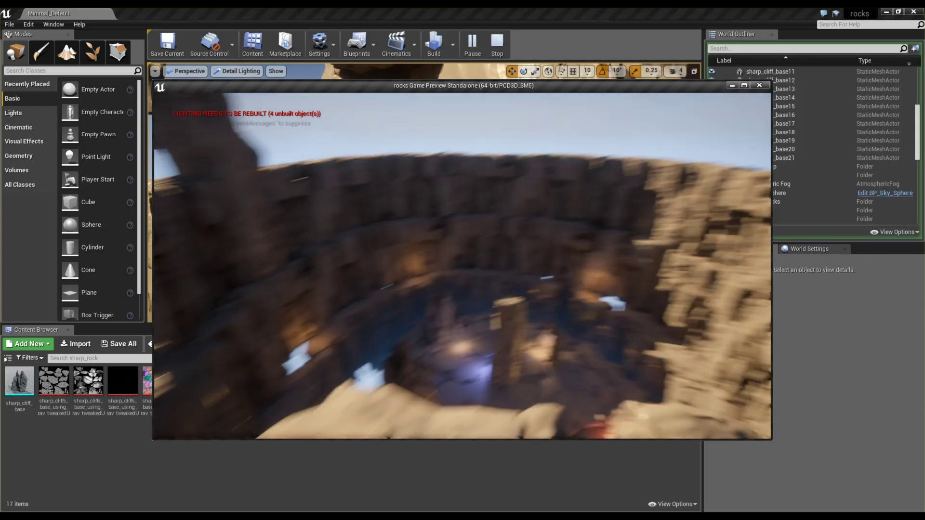
{"action": "key", "text": "w"}
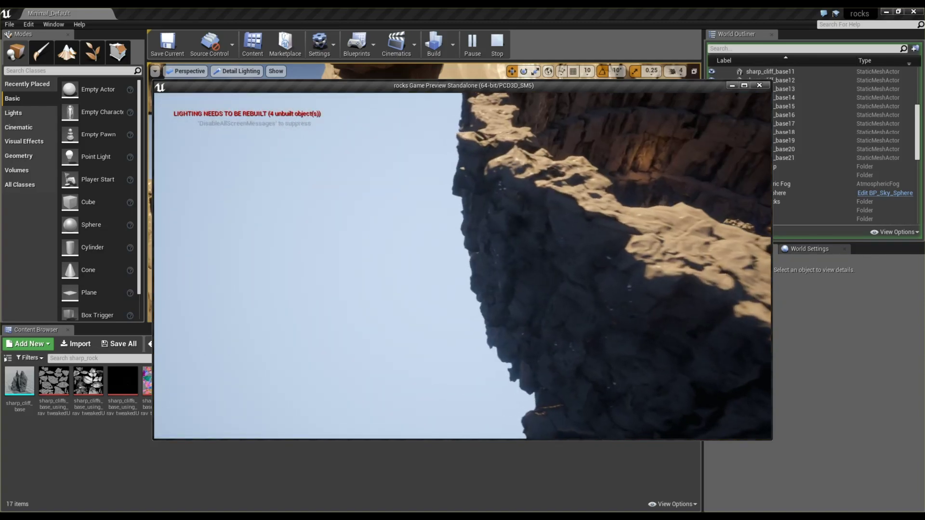
{"action": "key", "text": "w"}
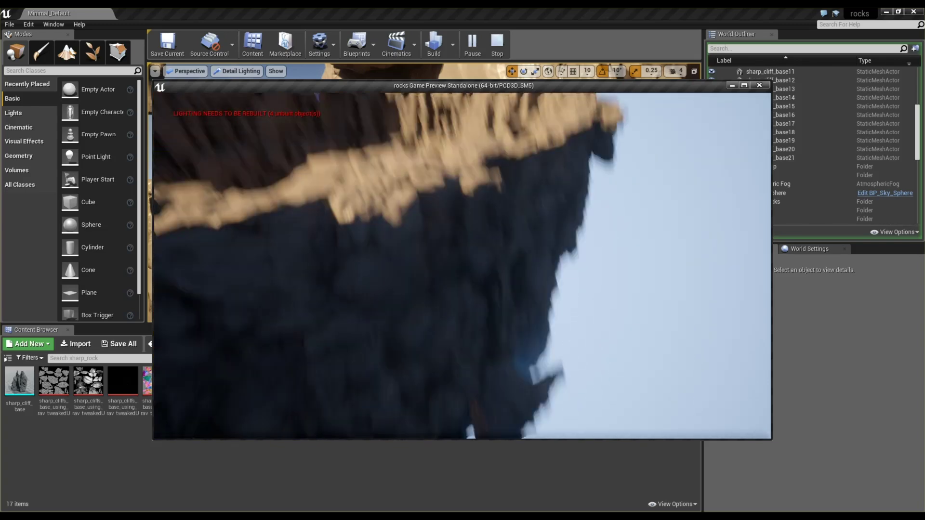
{"action": "key", "text": "w"}
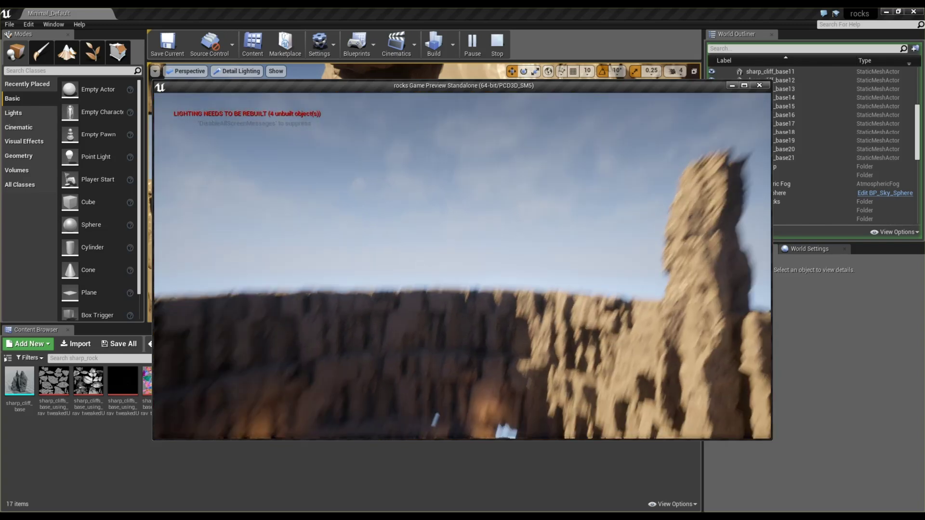
{"action": "key", "text": "Escape"}
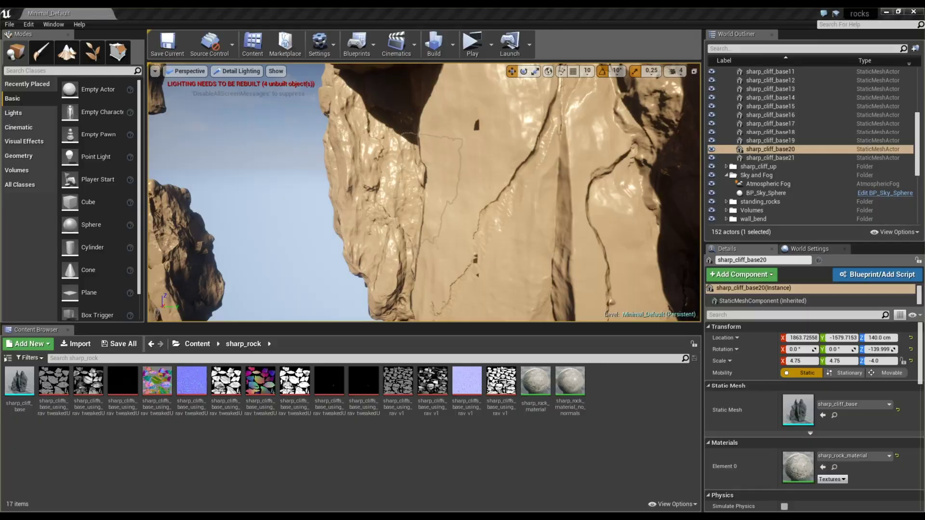